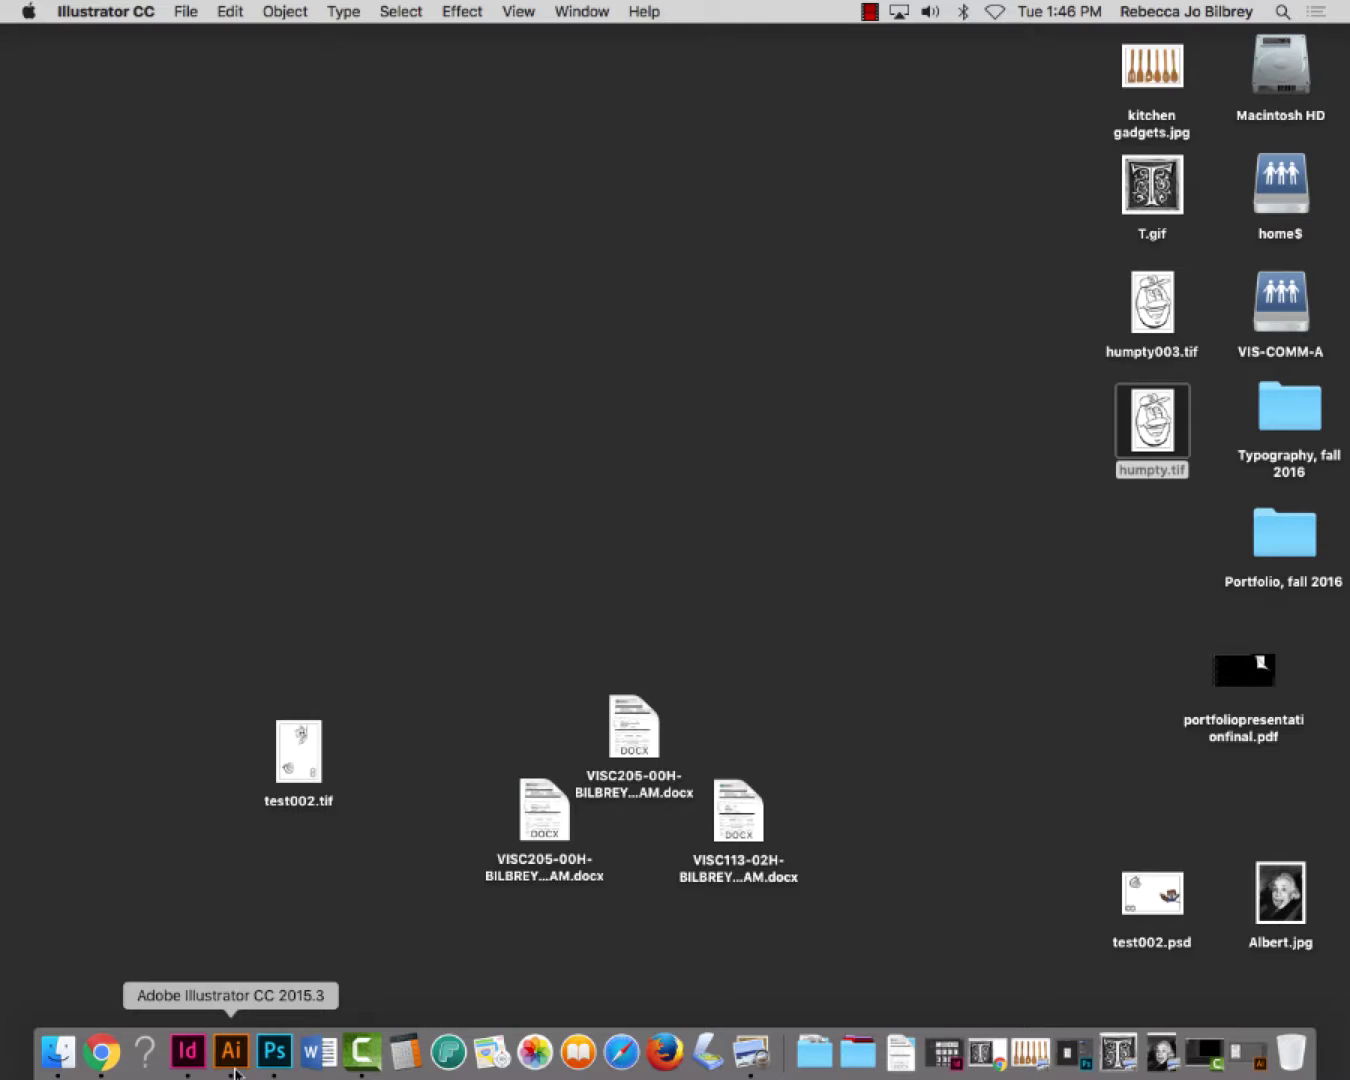
# Switch to Illustrator and select the humpty.tif bitmap on the artboard
pyautogui.click(233, 1069)
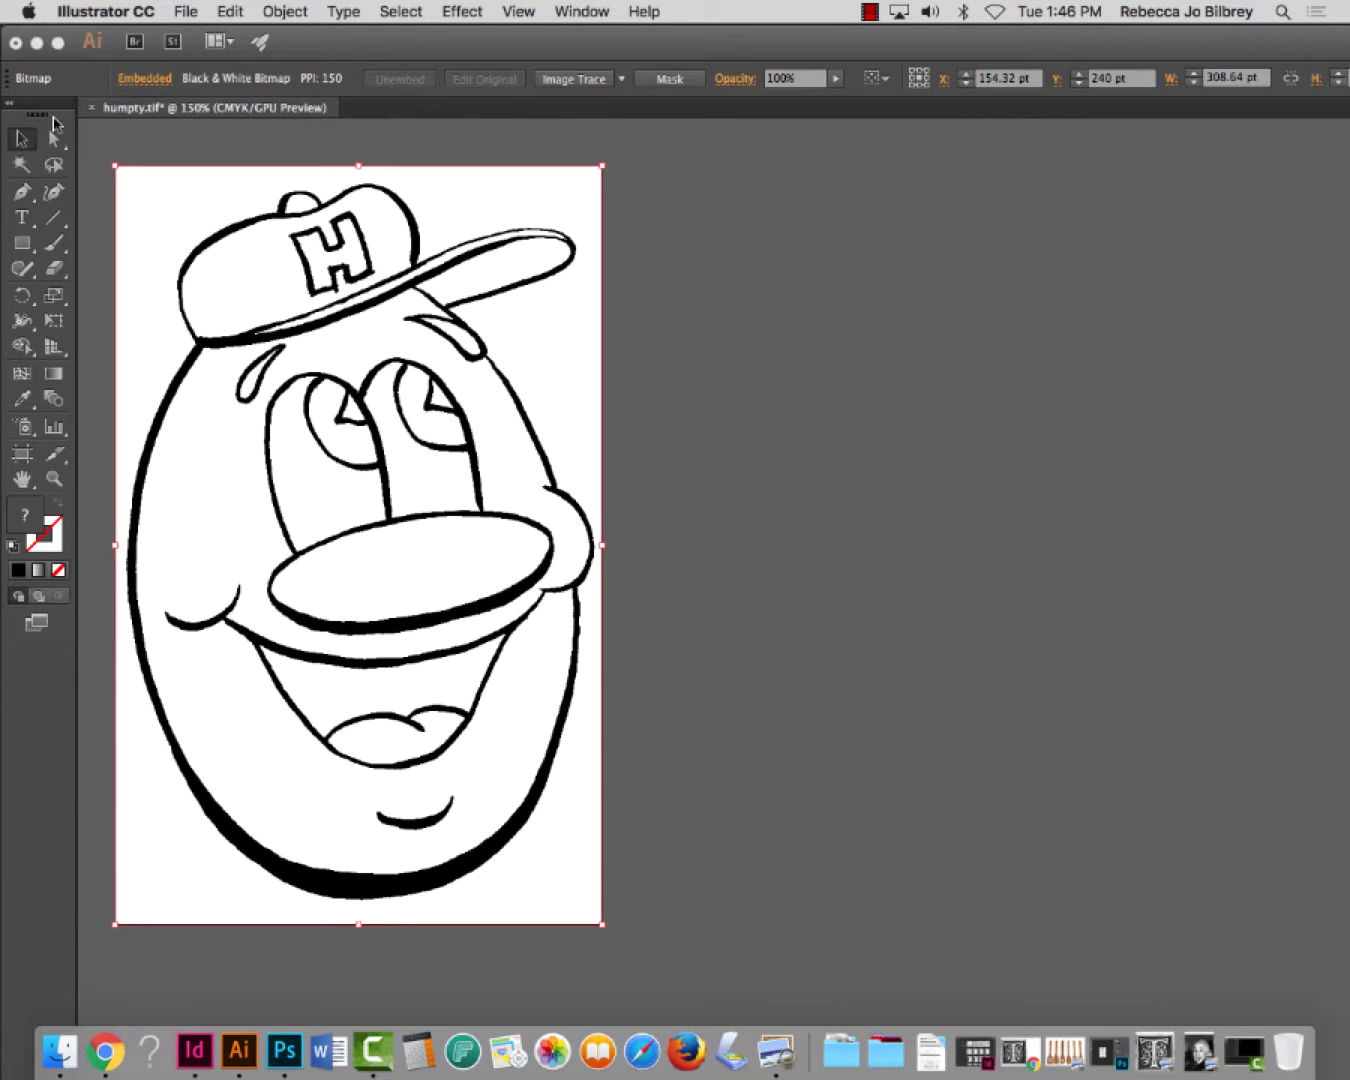
pyautogui.press('super+shift+a')
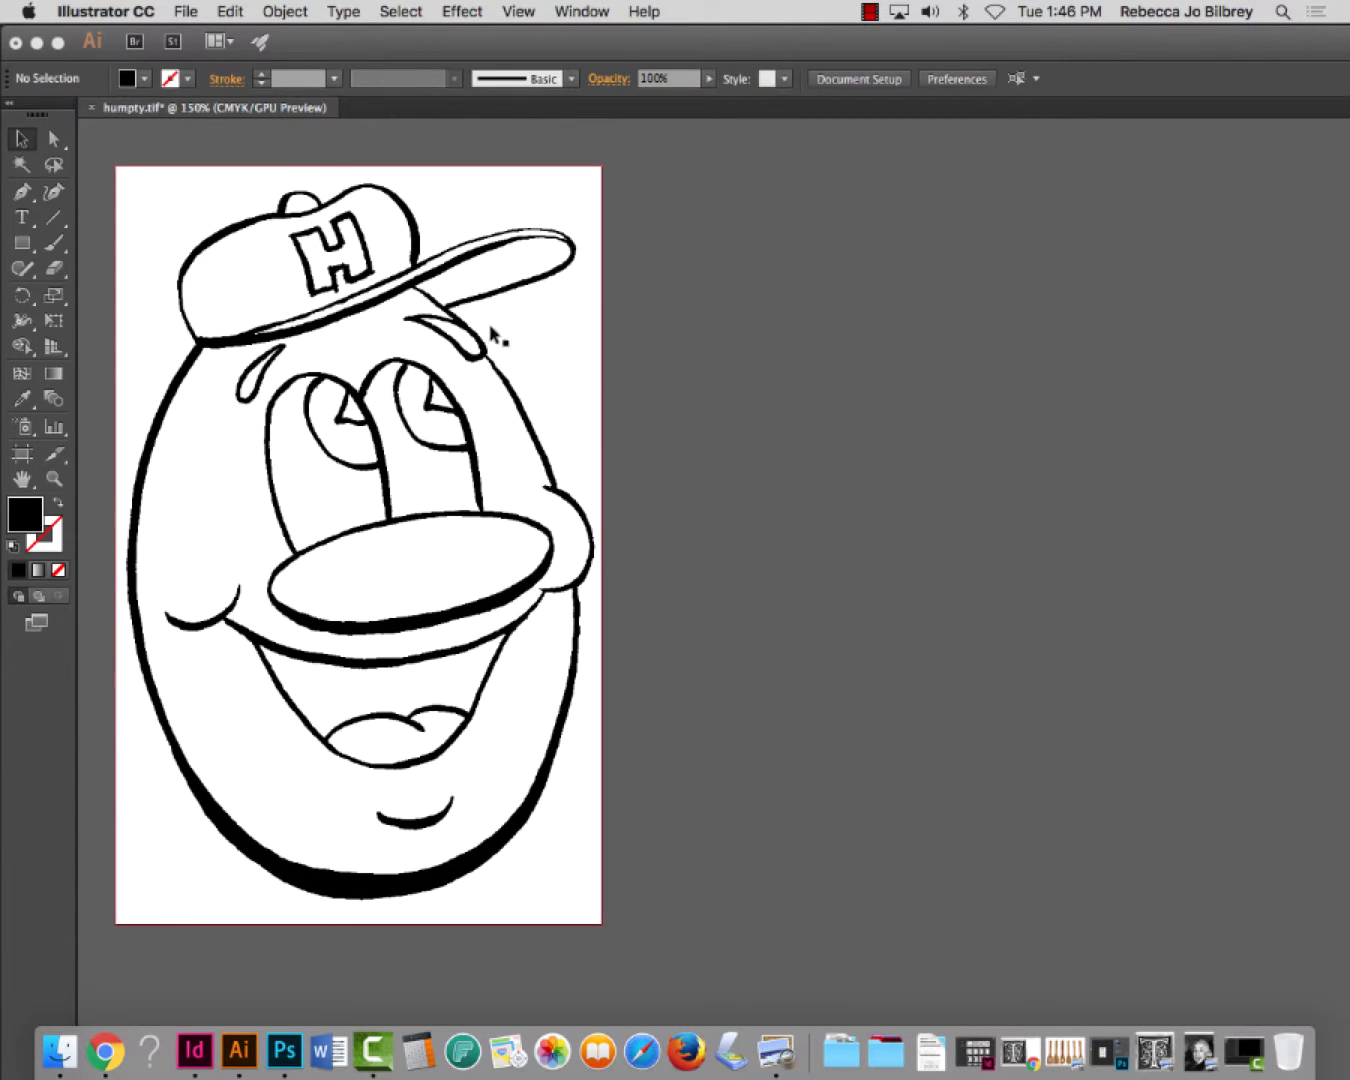
pyautogui.click(433, 299)
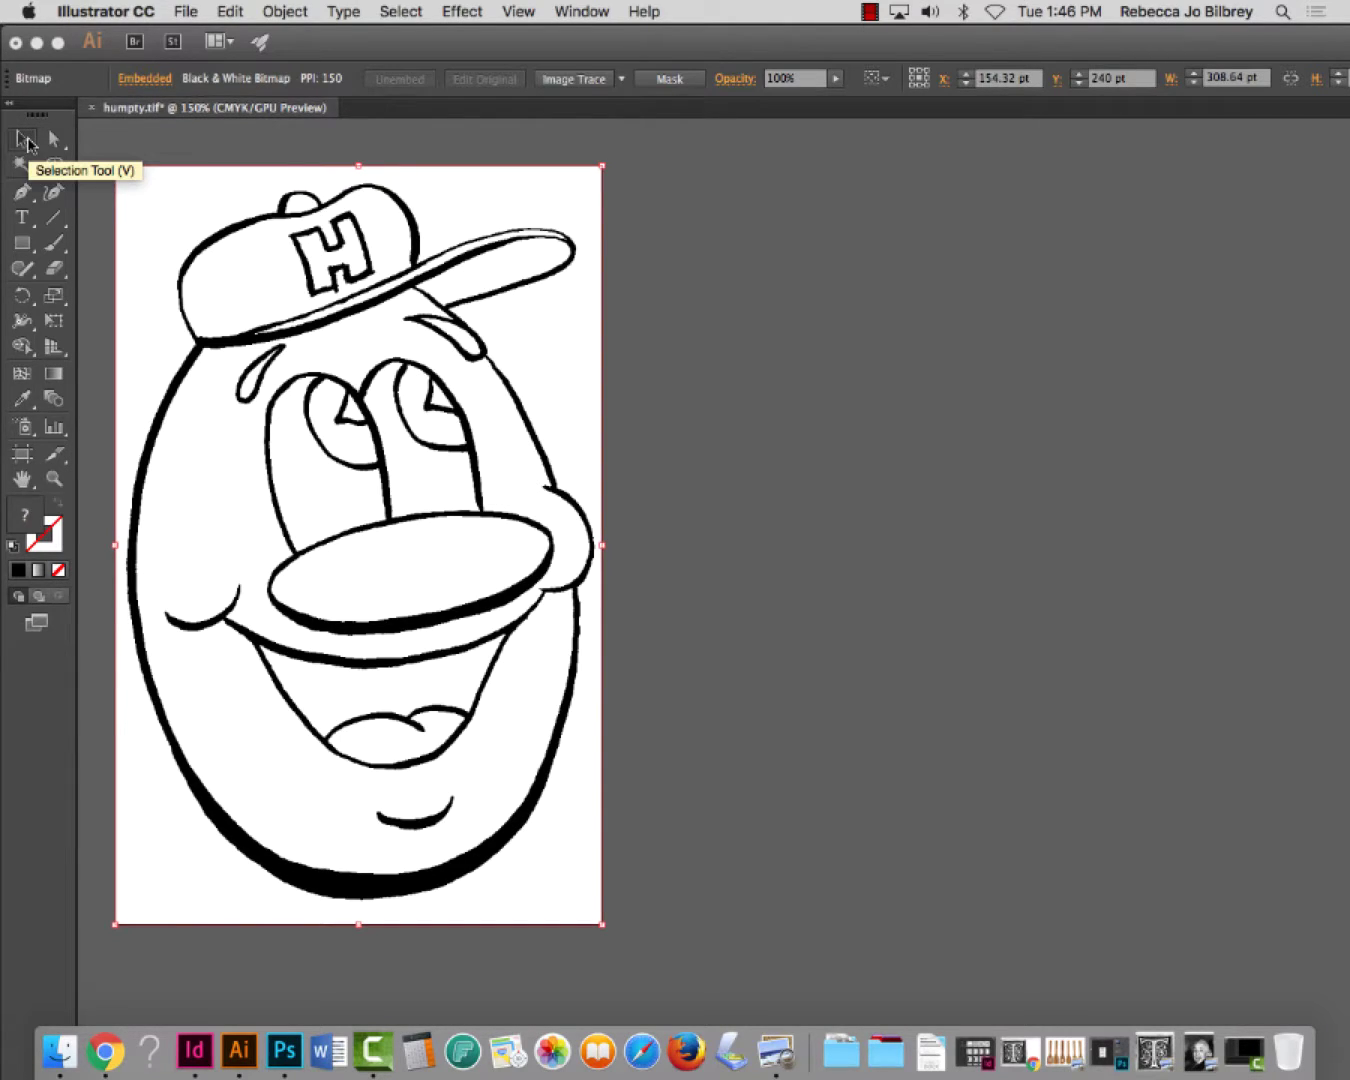
pyautogui.click(799, 289)
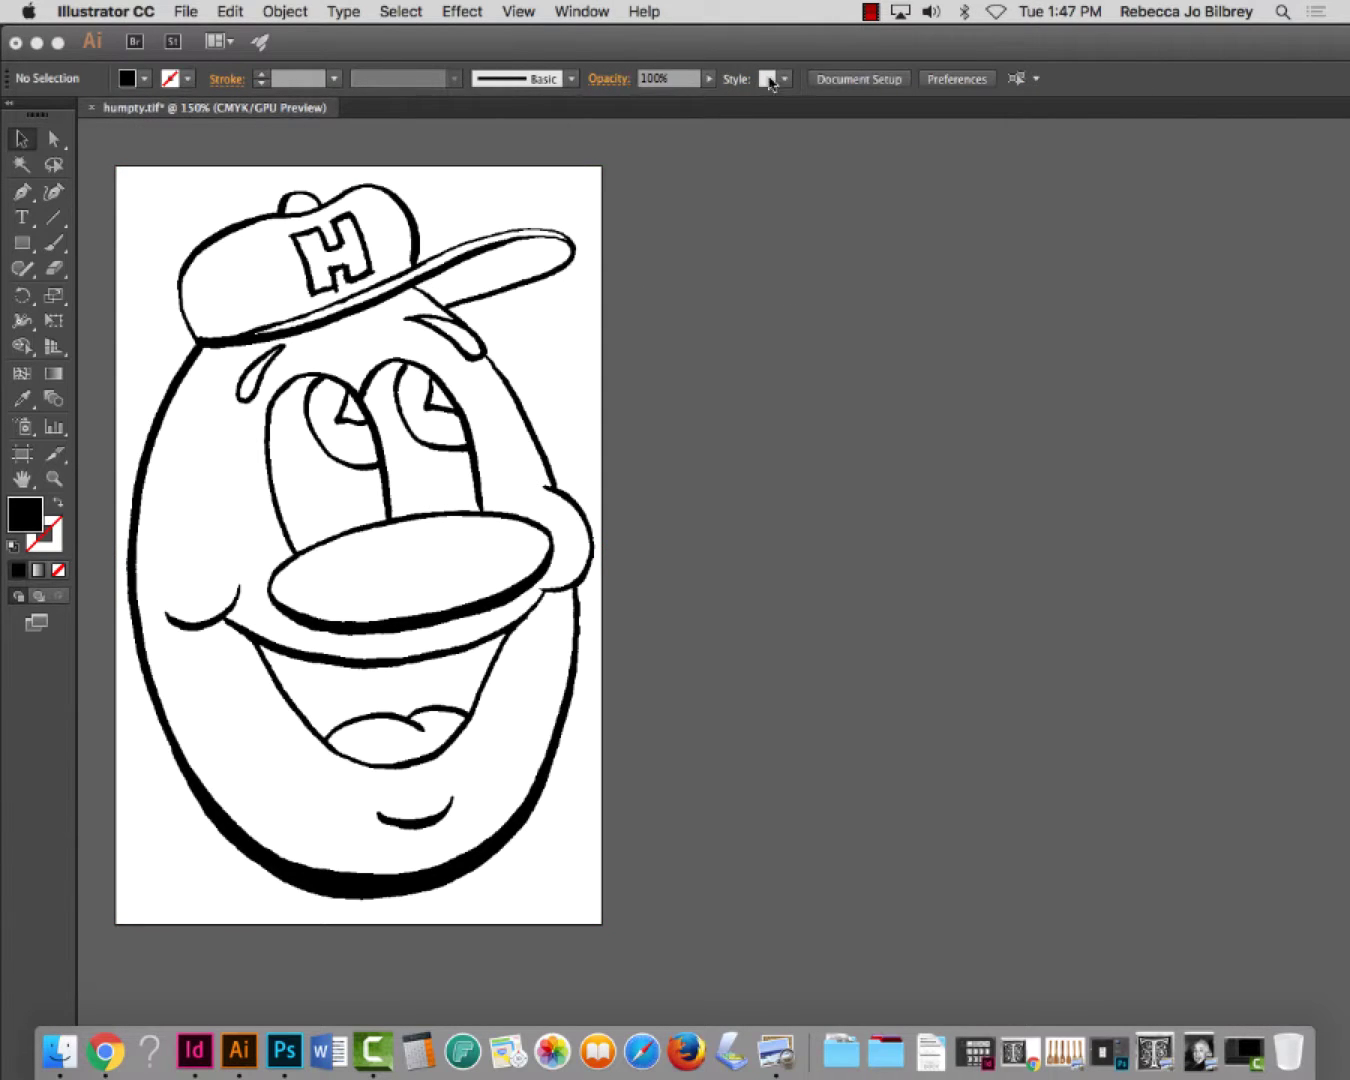
pyautogui.click(543, 218)
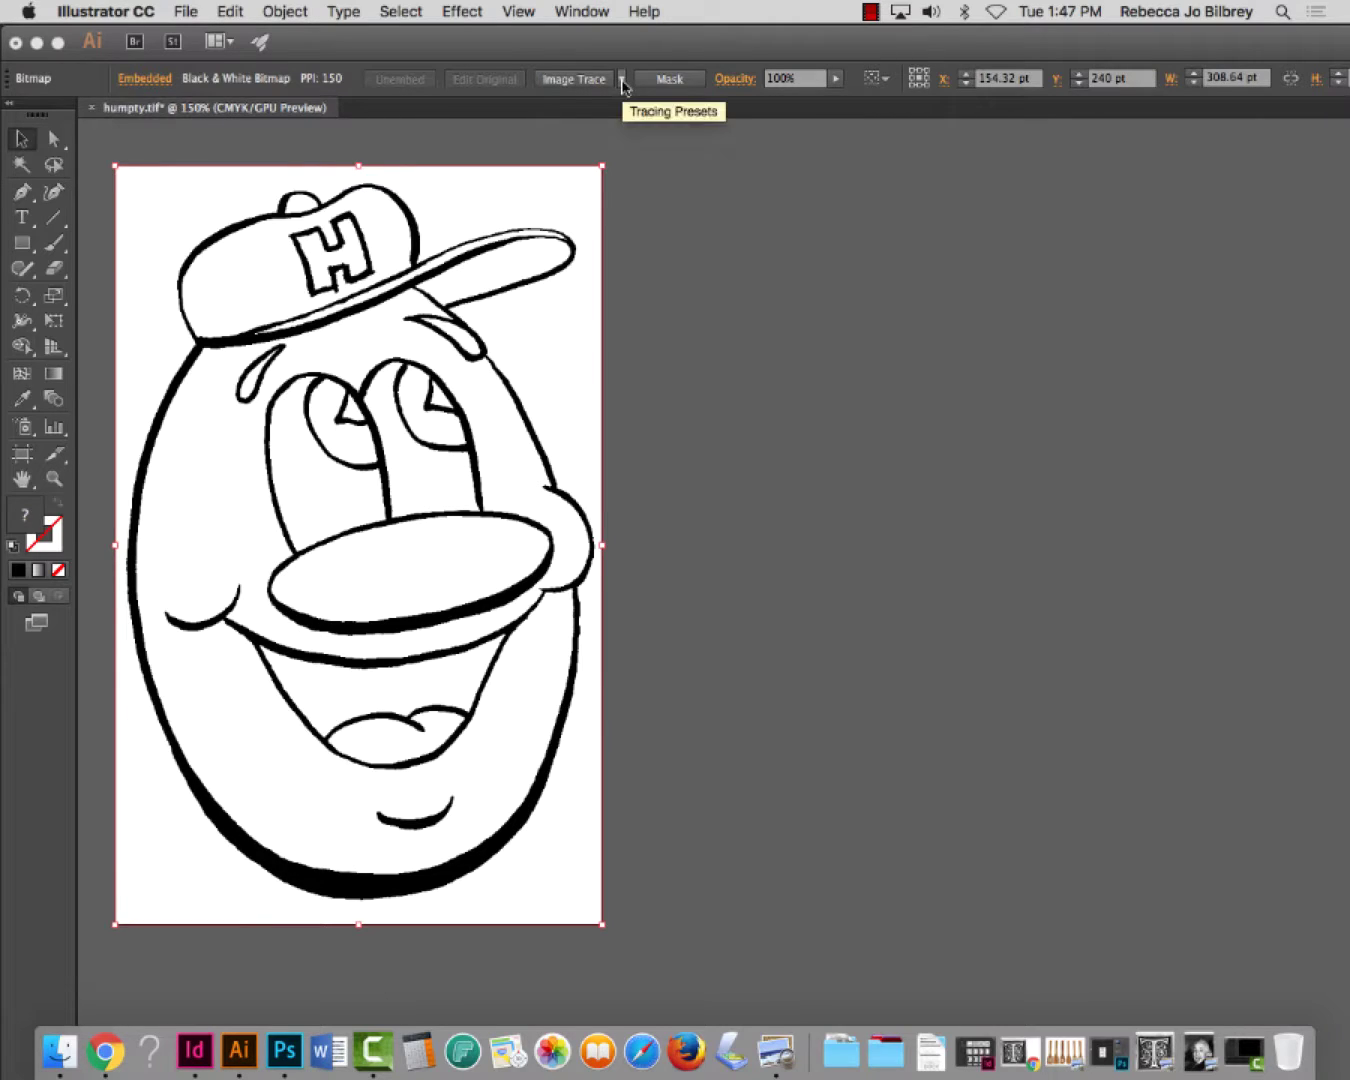
# Try tracing the bitmap with the Black and White Logo preset, inspect the traced lines up close, and undo the trace
pyautogui.click(621, 80)
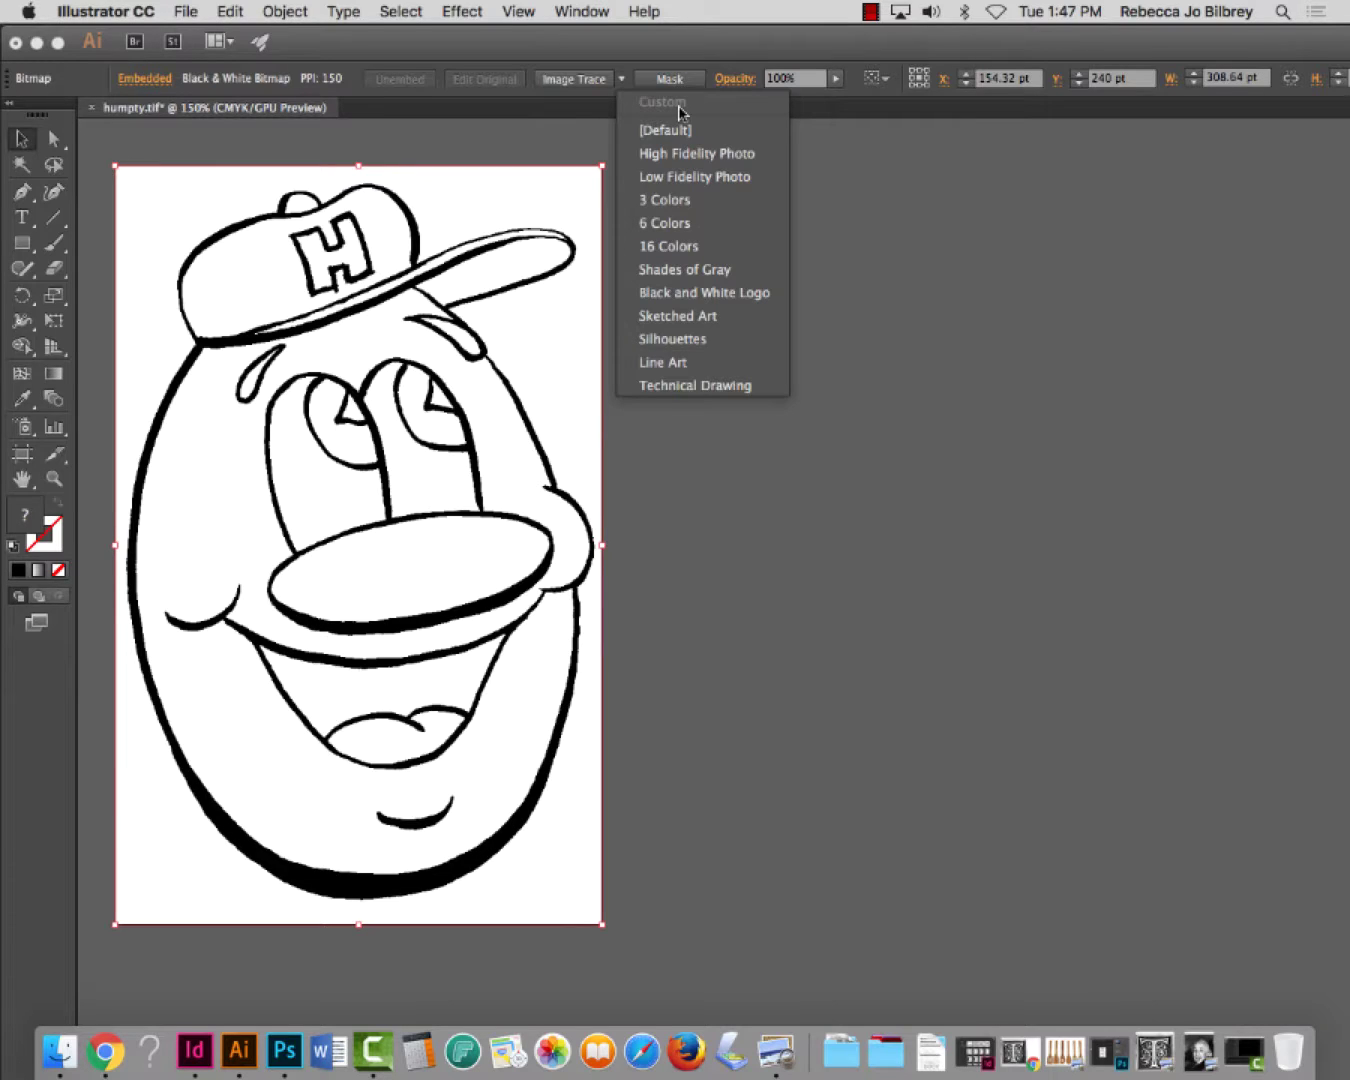
pyautogui.click(693, 293)
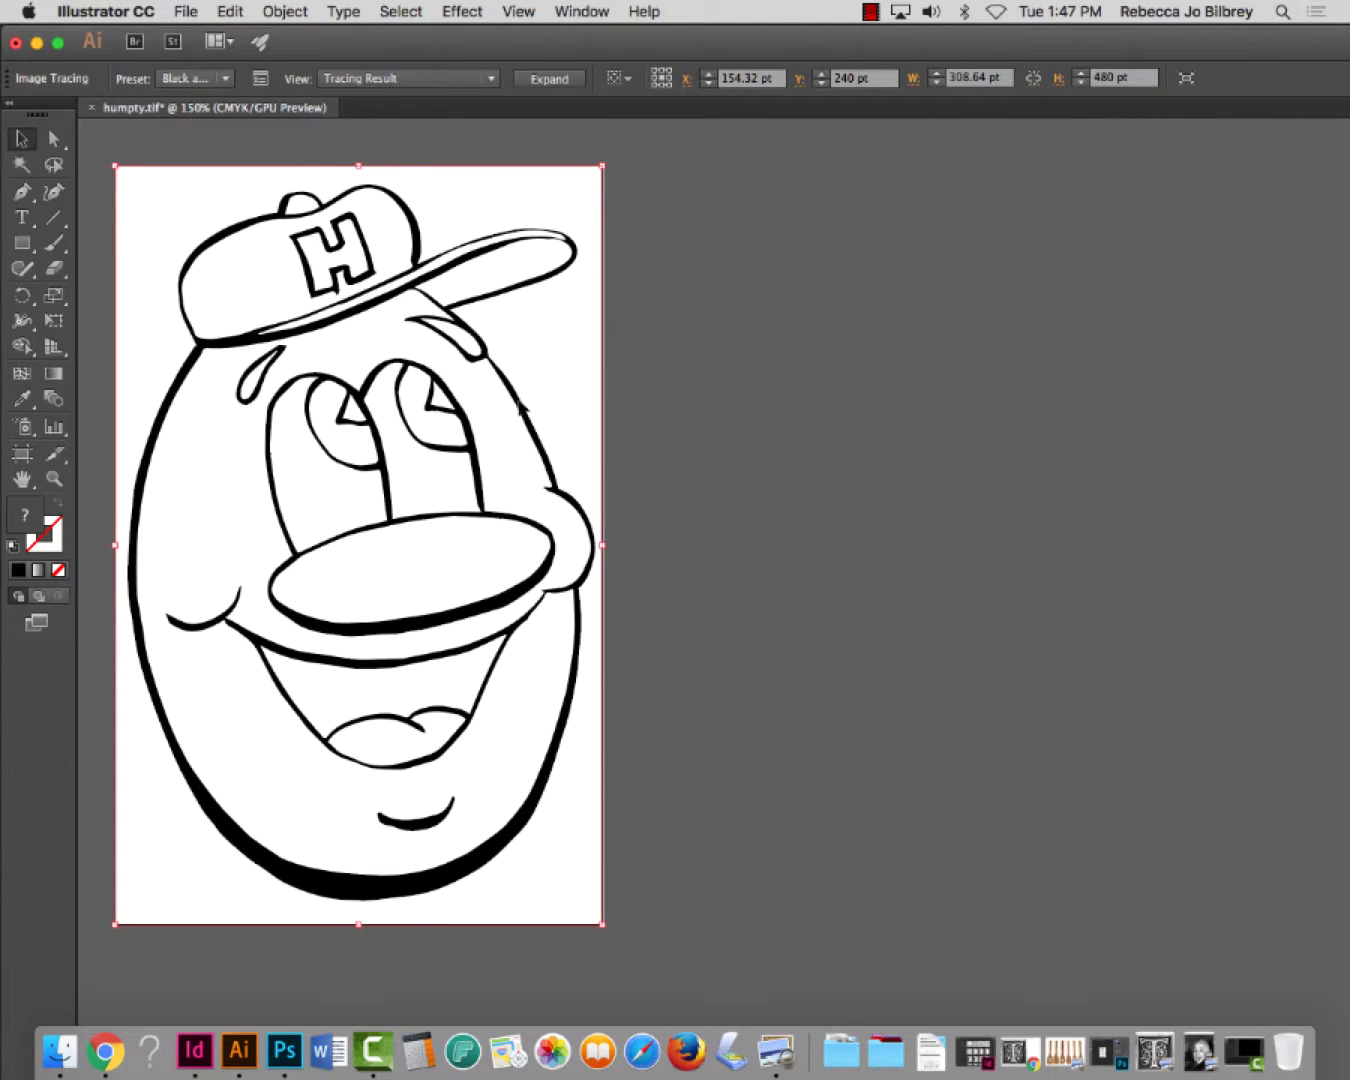
pyautogui.click(54, 477)
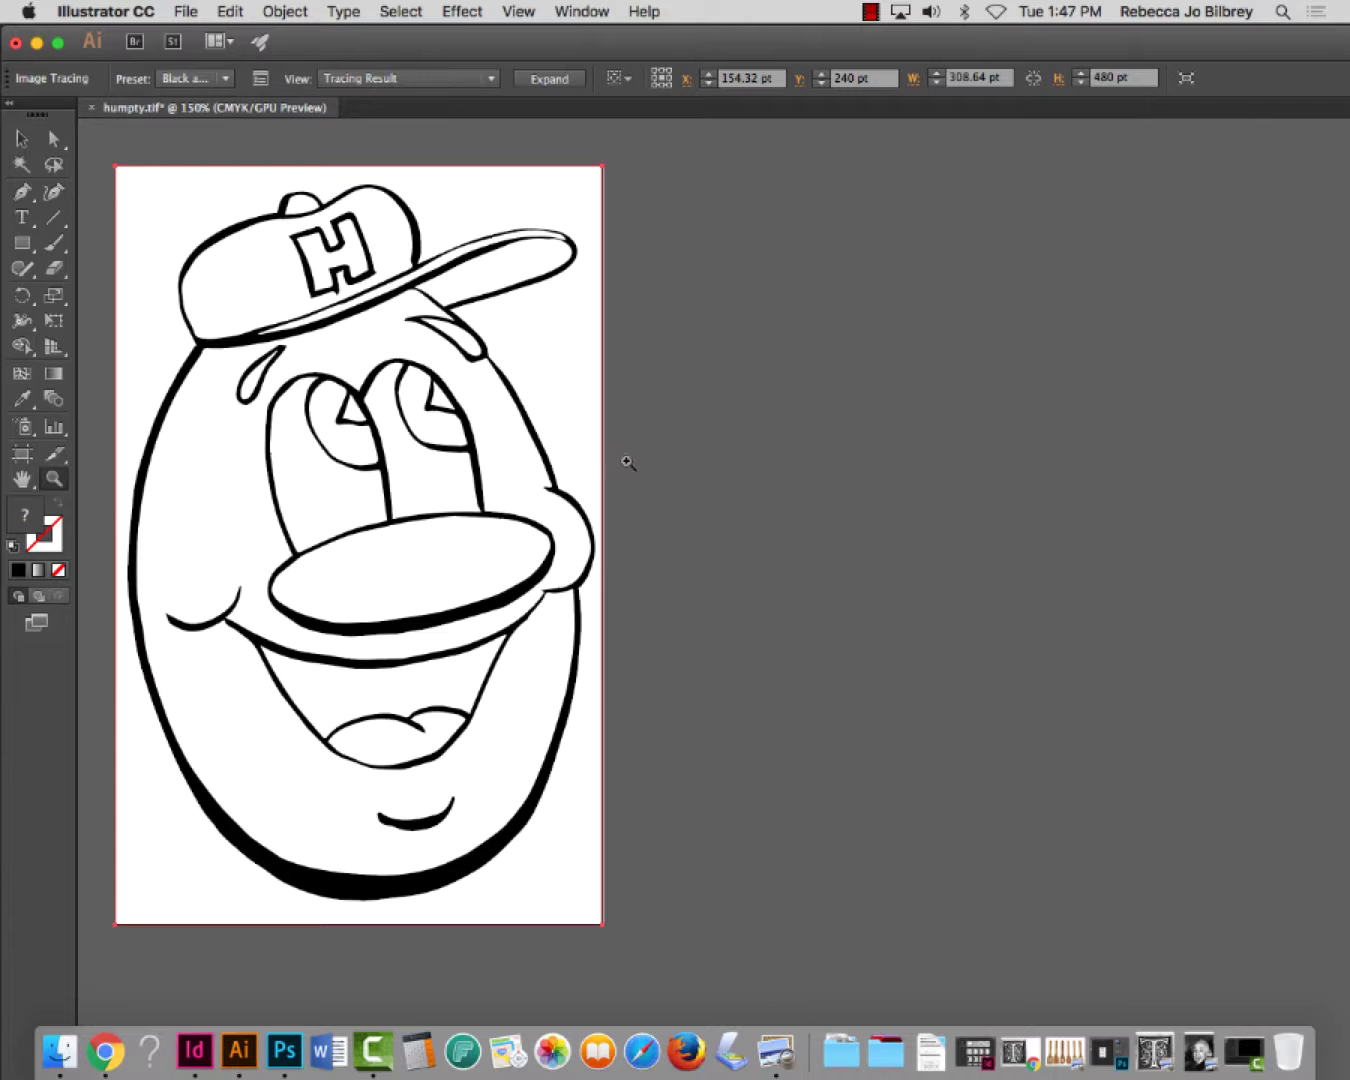
pyautogui.moveTo(626, 461); pyautogui.dragTo(958, 260)
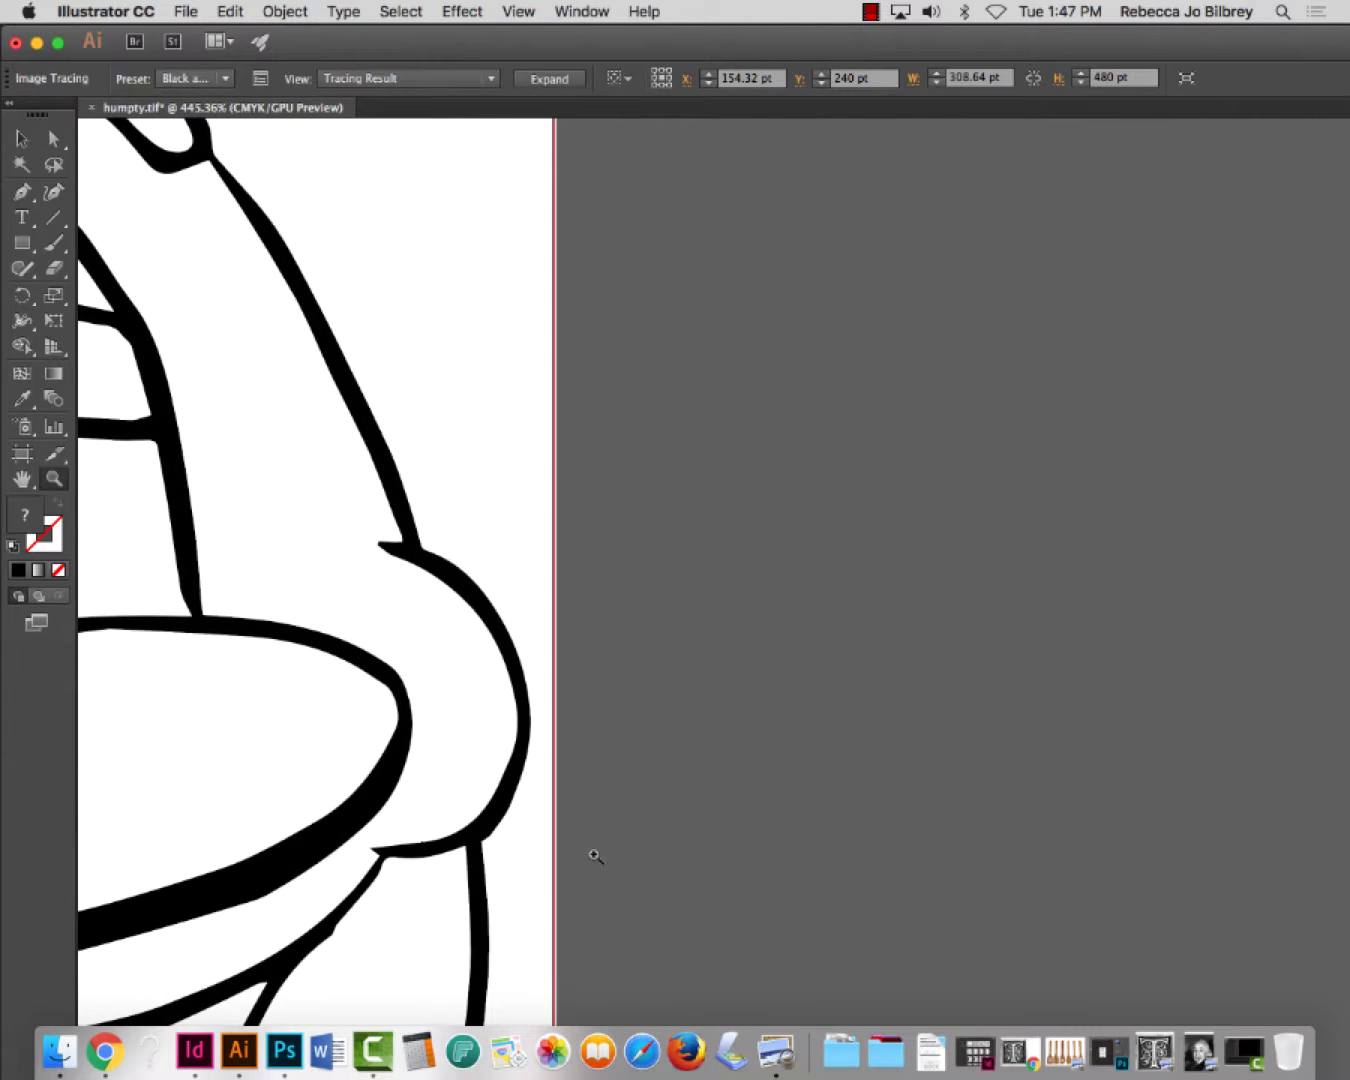
pyautogui.moveTo(453, 642); pyautogui.dragTo(1091, 615)
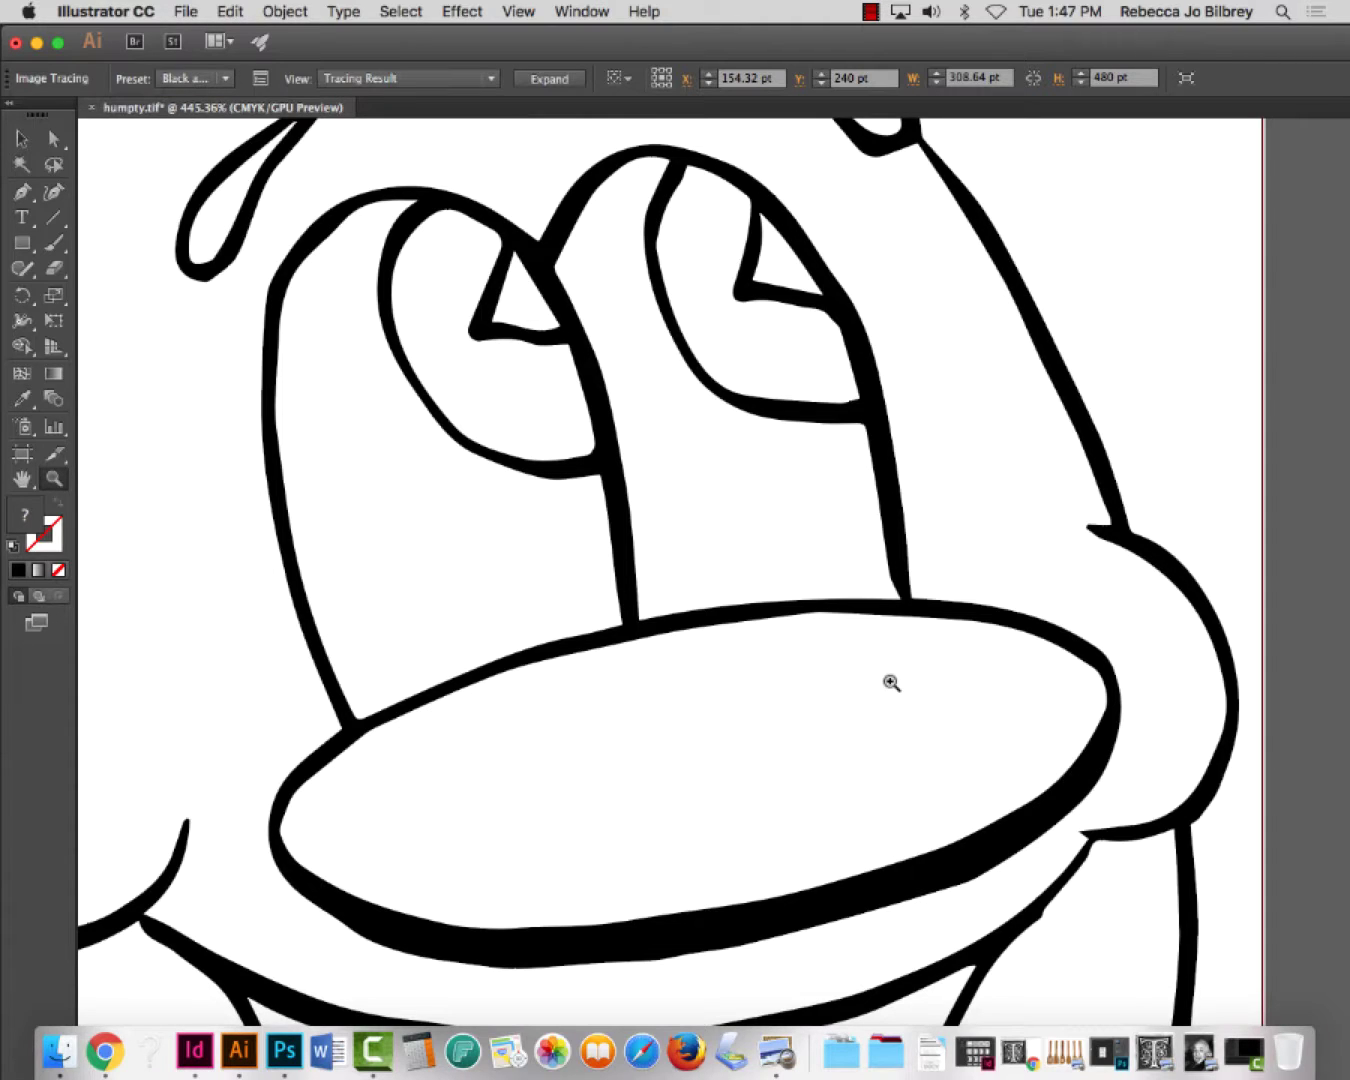
pyautogui.keyDown('alt'); pyautogui.click(891, 684); pyautogui.keyUp('alt')
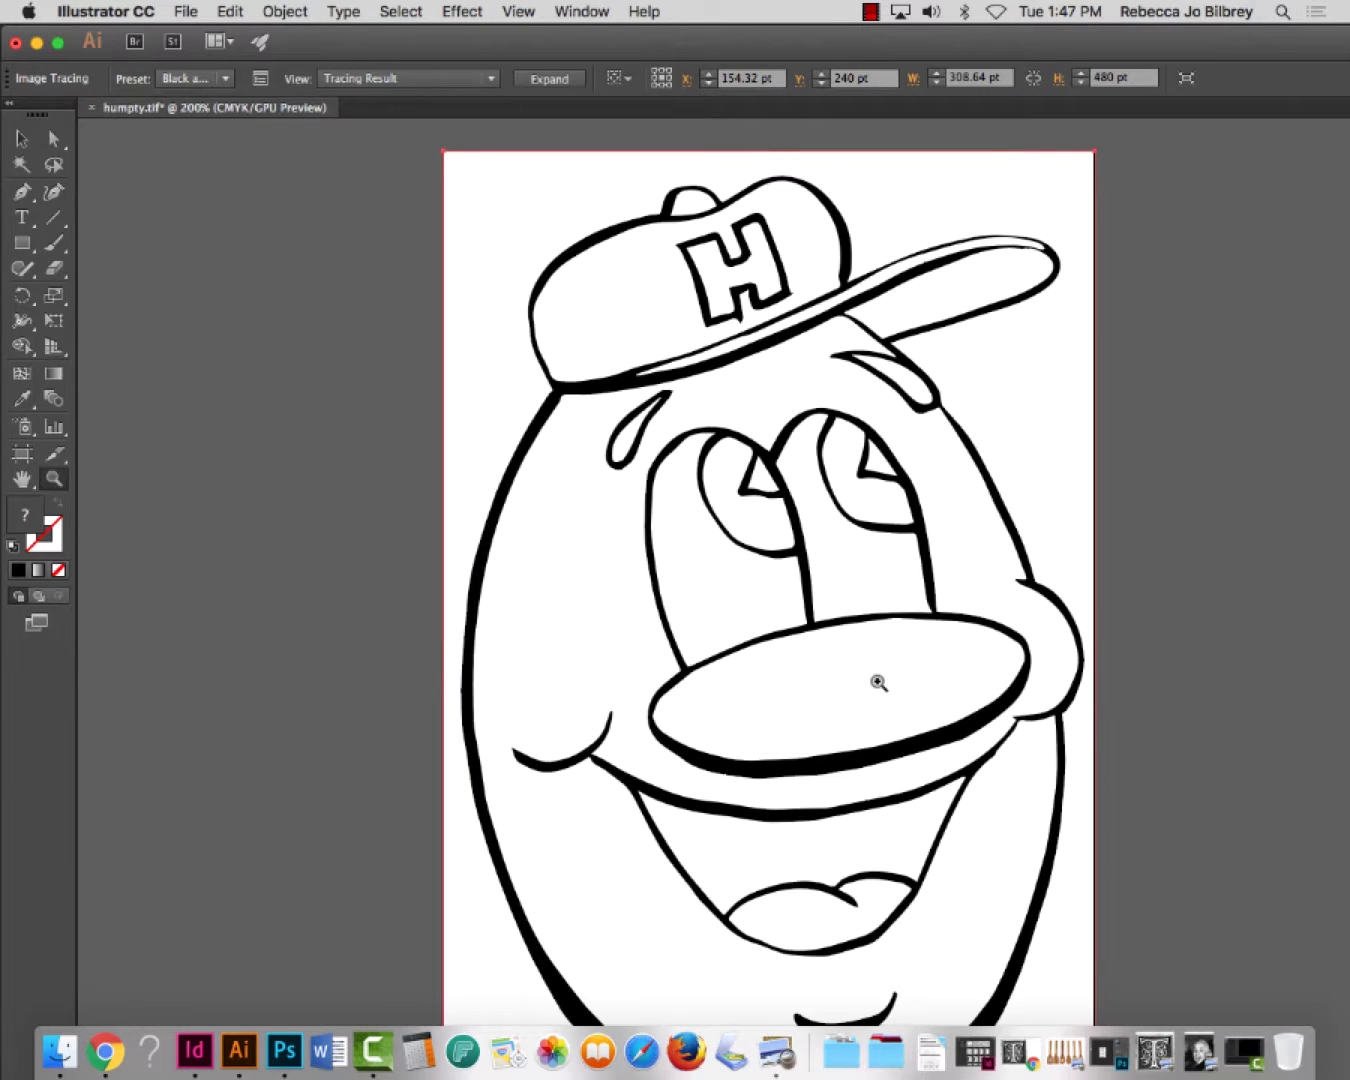
pyautogui.press('super+z')
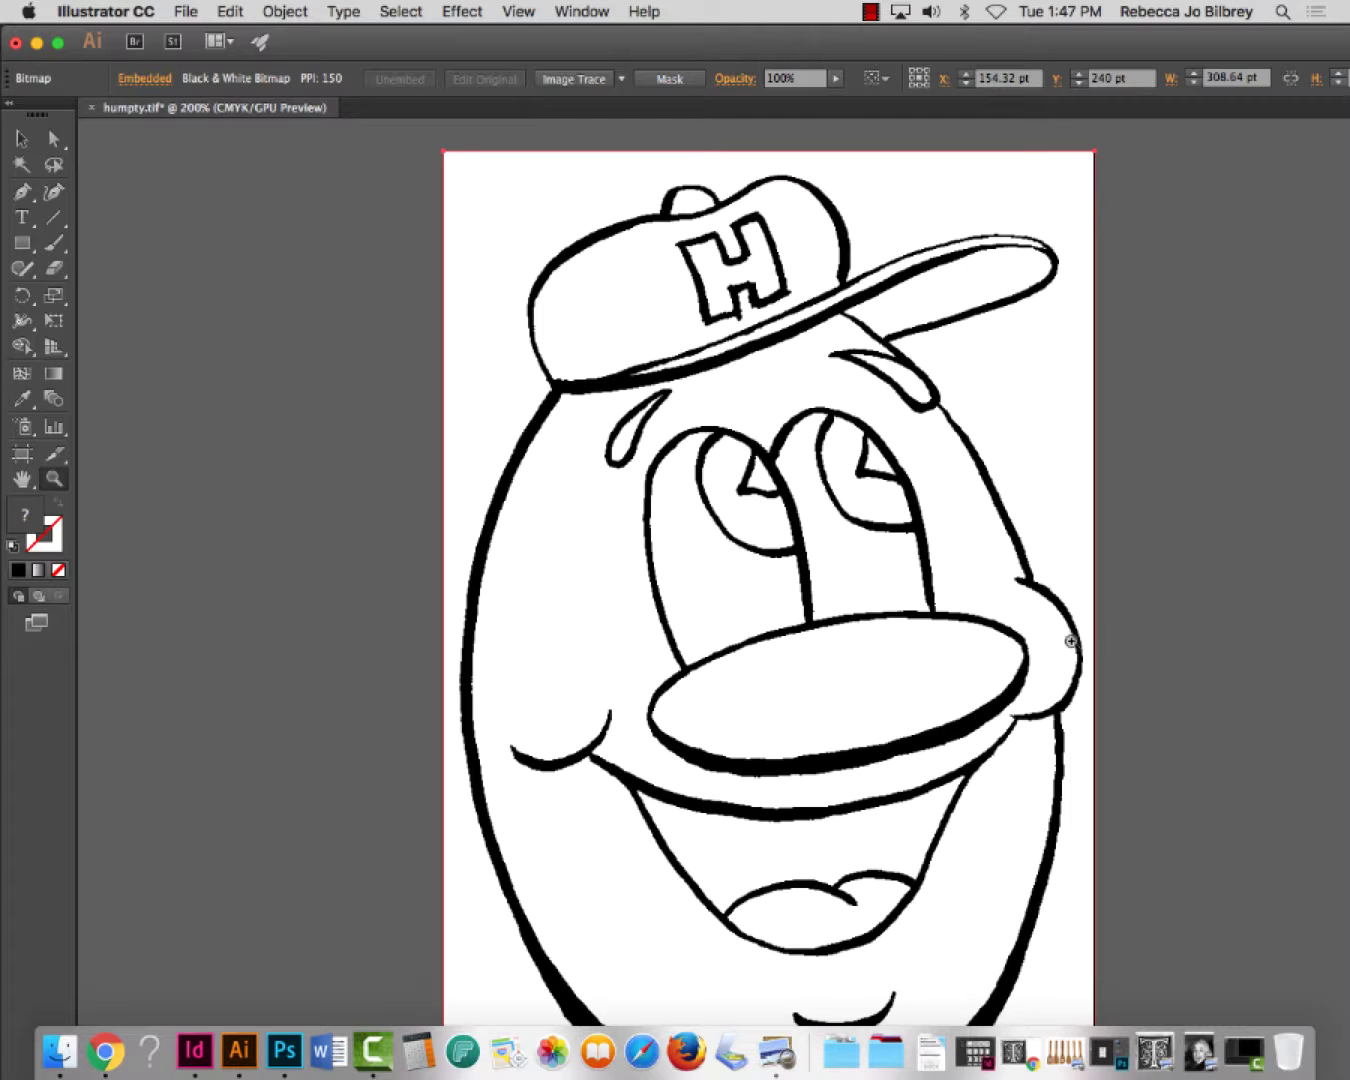
# Bring up the Image Trace settings with the advanced options expanded, and turn on the preview for the bitmap
pyautogui.moveTo(1064, 533)
pyautogui.mouseDown()
pyautogui.moveTo(1012, 539)
pyautogui.moveTo(820, 497)
pyautogui.moveTo(796, 473)
pyautogui.mouseUp()
pyautogui.click(585, 11)
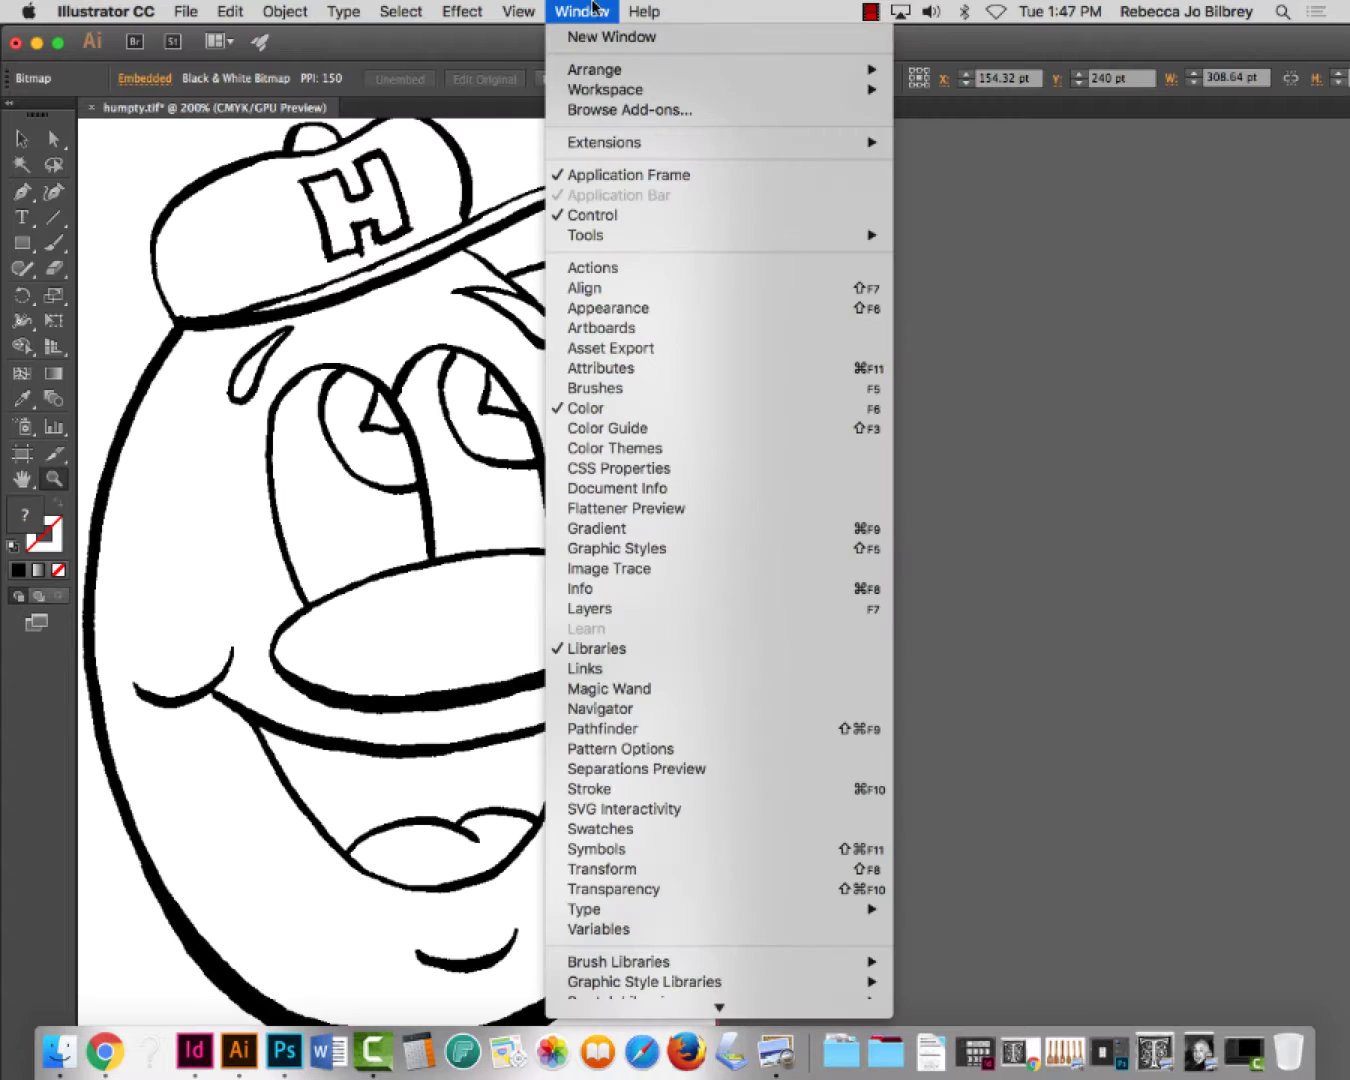
pyautogui.click(609, 568)
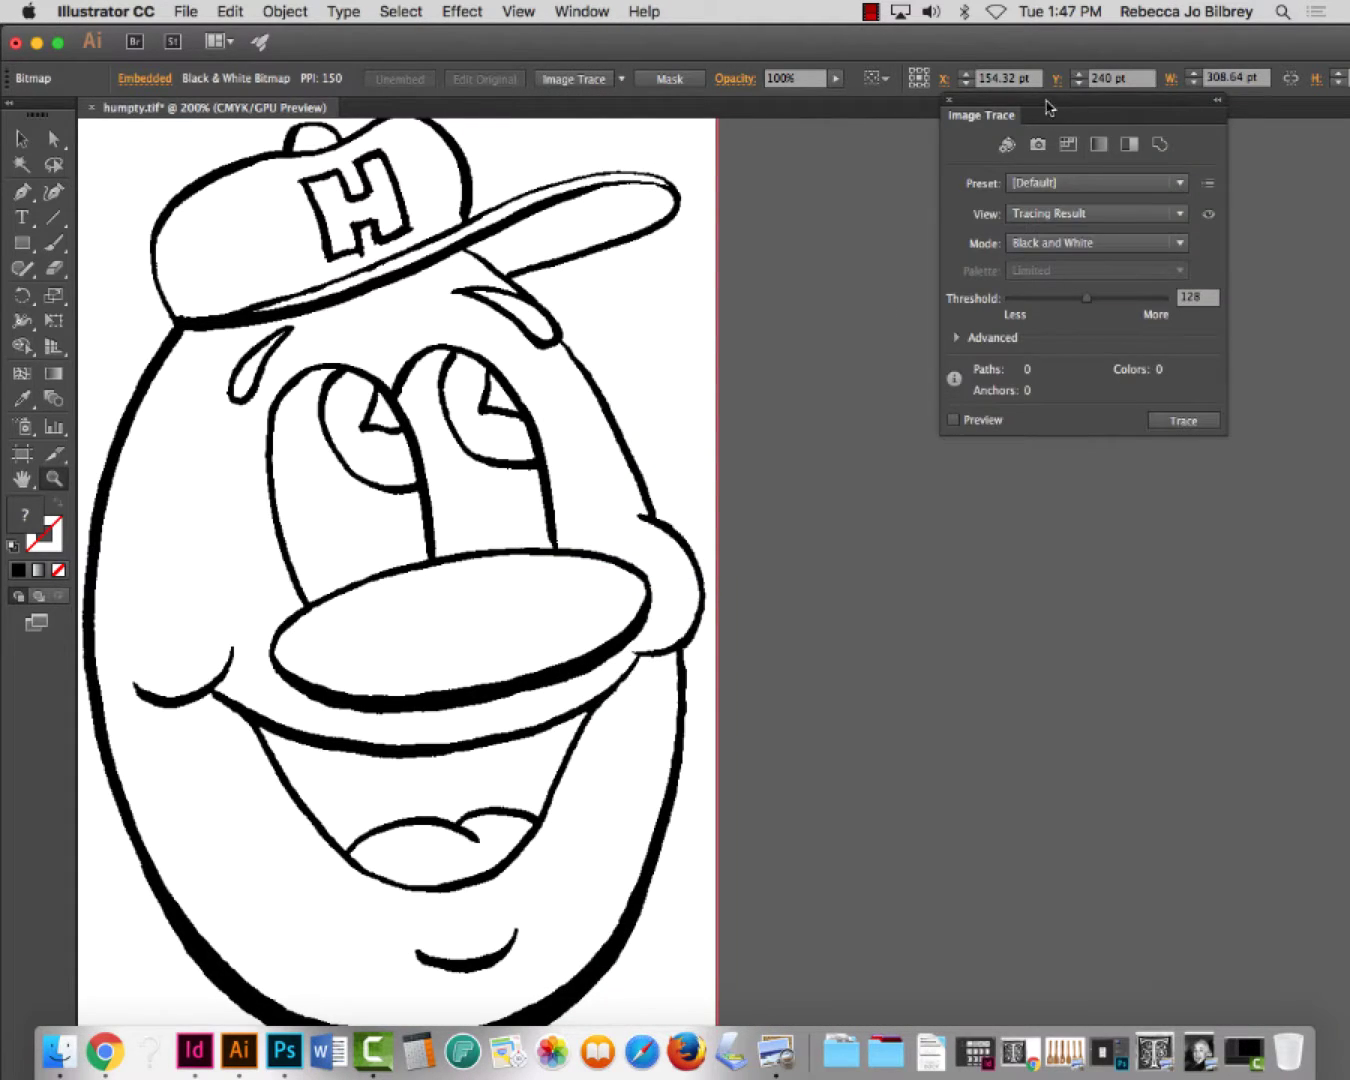
pyautogui.moveTo(1049, 107)
pyautogui.mouseDown()
pyautogui.moveTo(789, 242)
pyautogui.moveTo(816, 240)
pyautogui.moveTo(804, 159)
pyautogui.mouseUp()
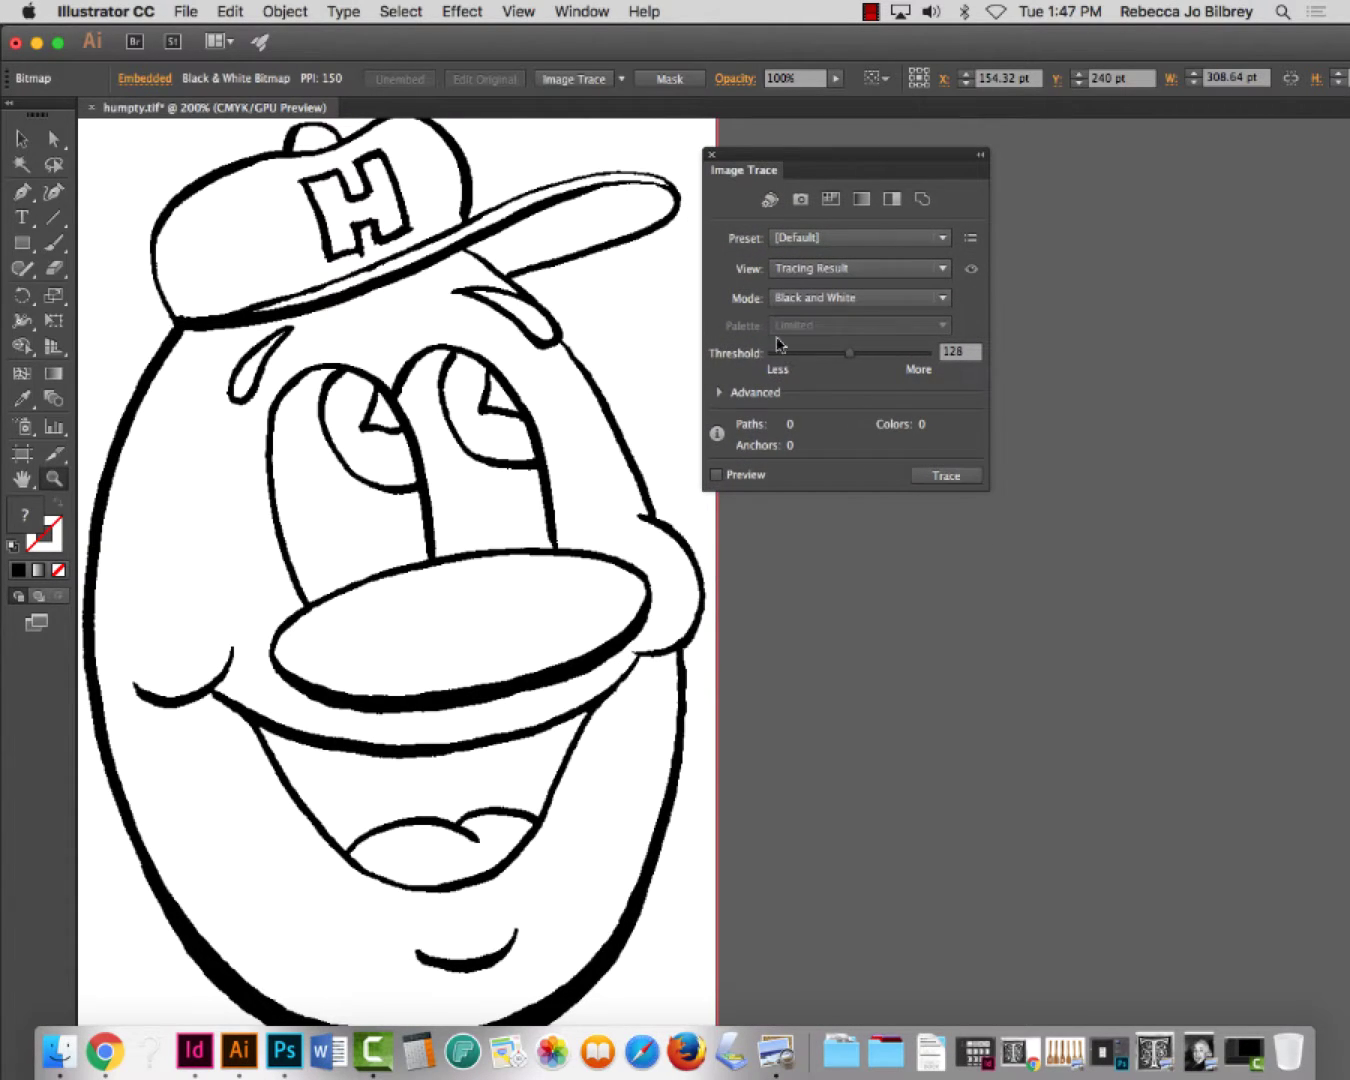
pyautogui.click(720, 393)
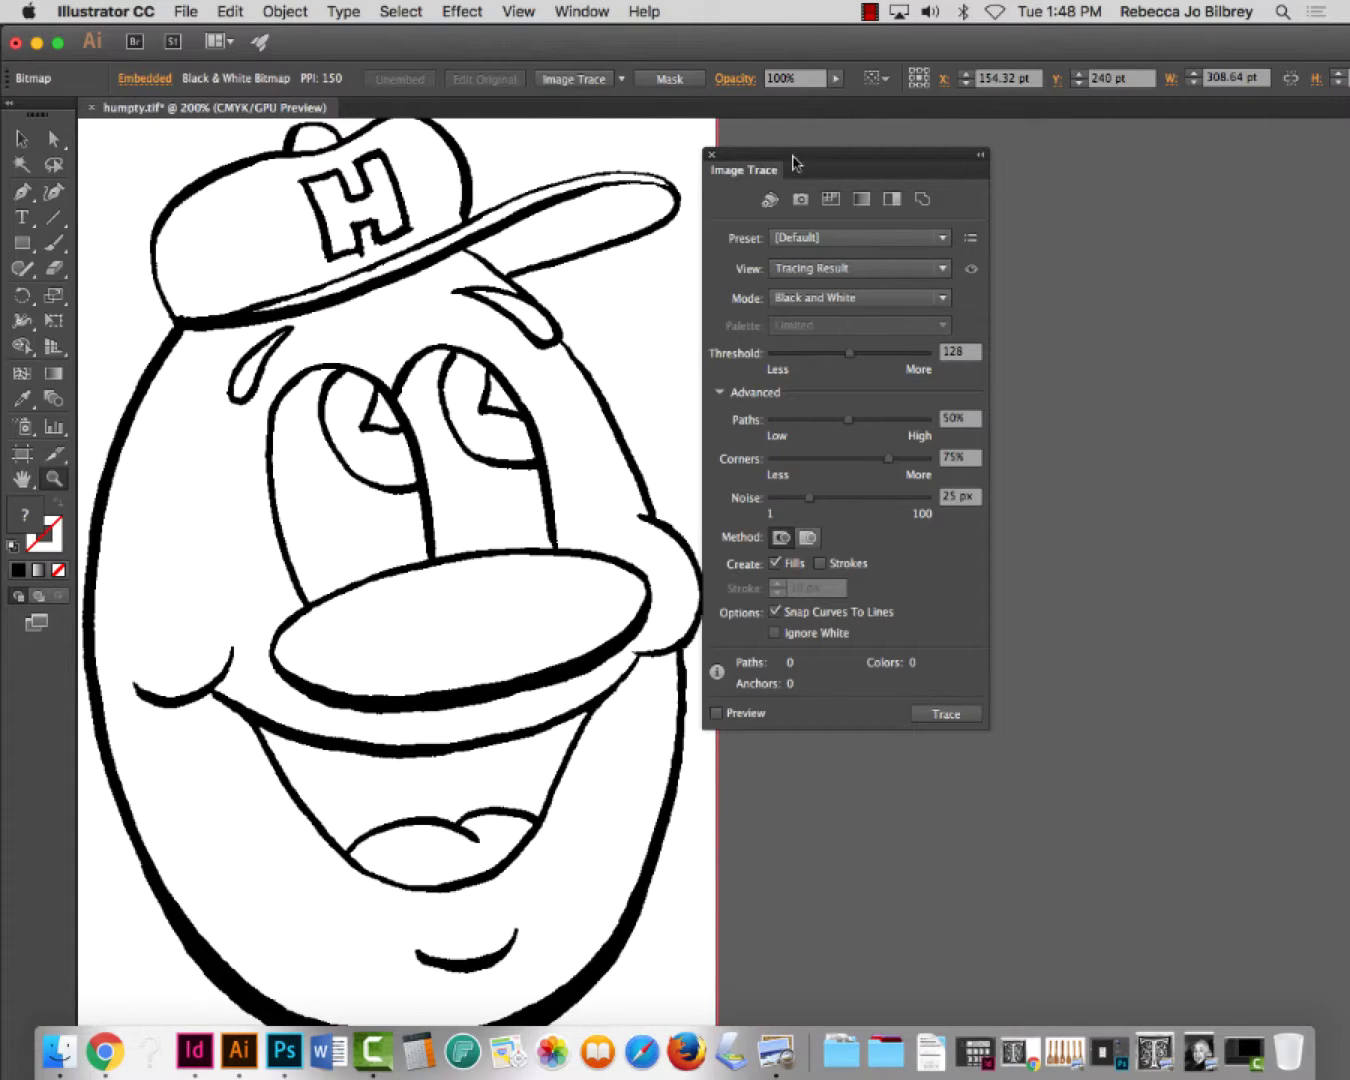
pyautogui.moveTo(792, 158); pyautogui.dragTo(818, 158)
pyautogui.click(743, 713)
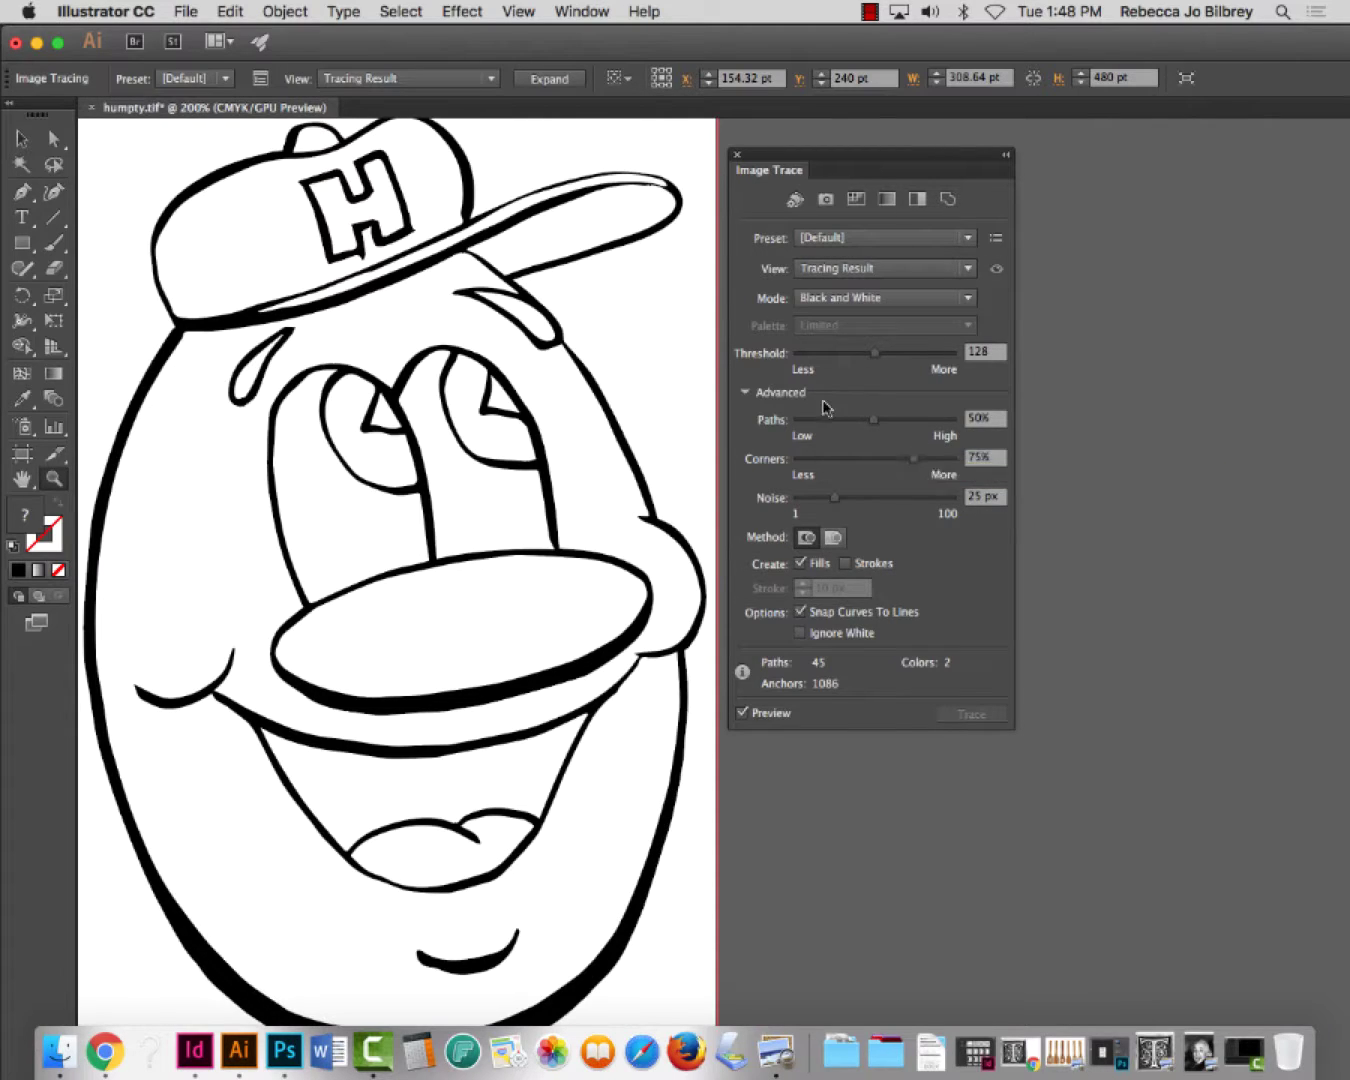
# Set the trace threshold to 229 and adjust the path fitting to 24%
pyautogui.moveTo(877, 354); pyautogui.dragTo(935, 362)
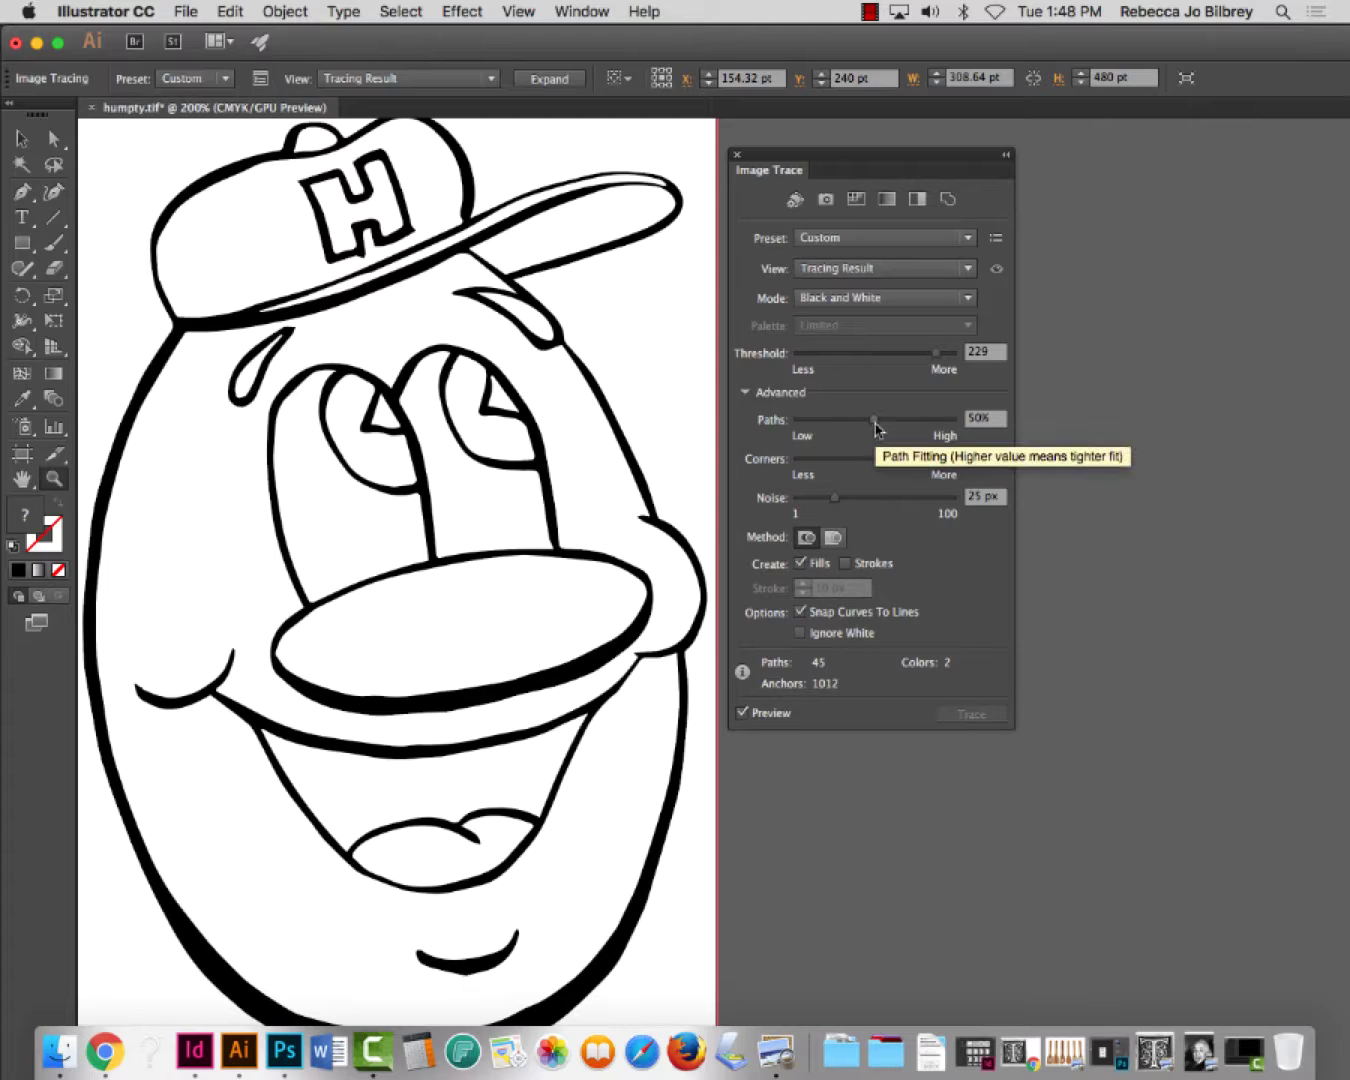
pyautogui.moveTo(876, 423); pyautogui.dragTo(933, 423)
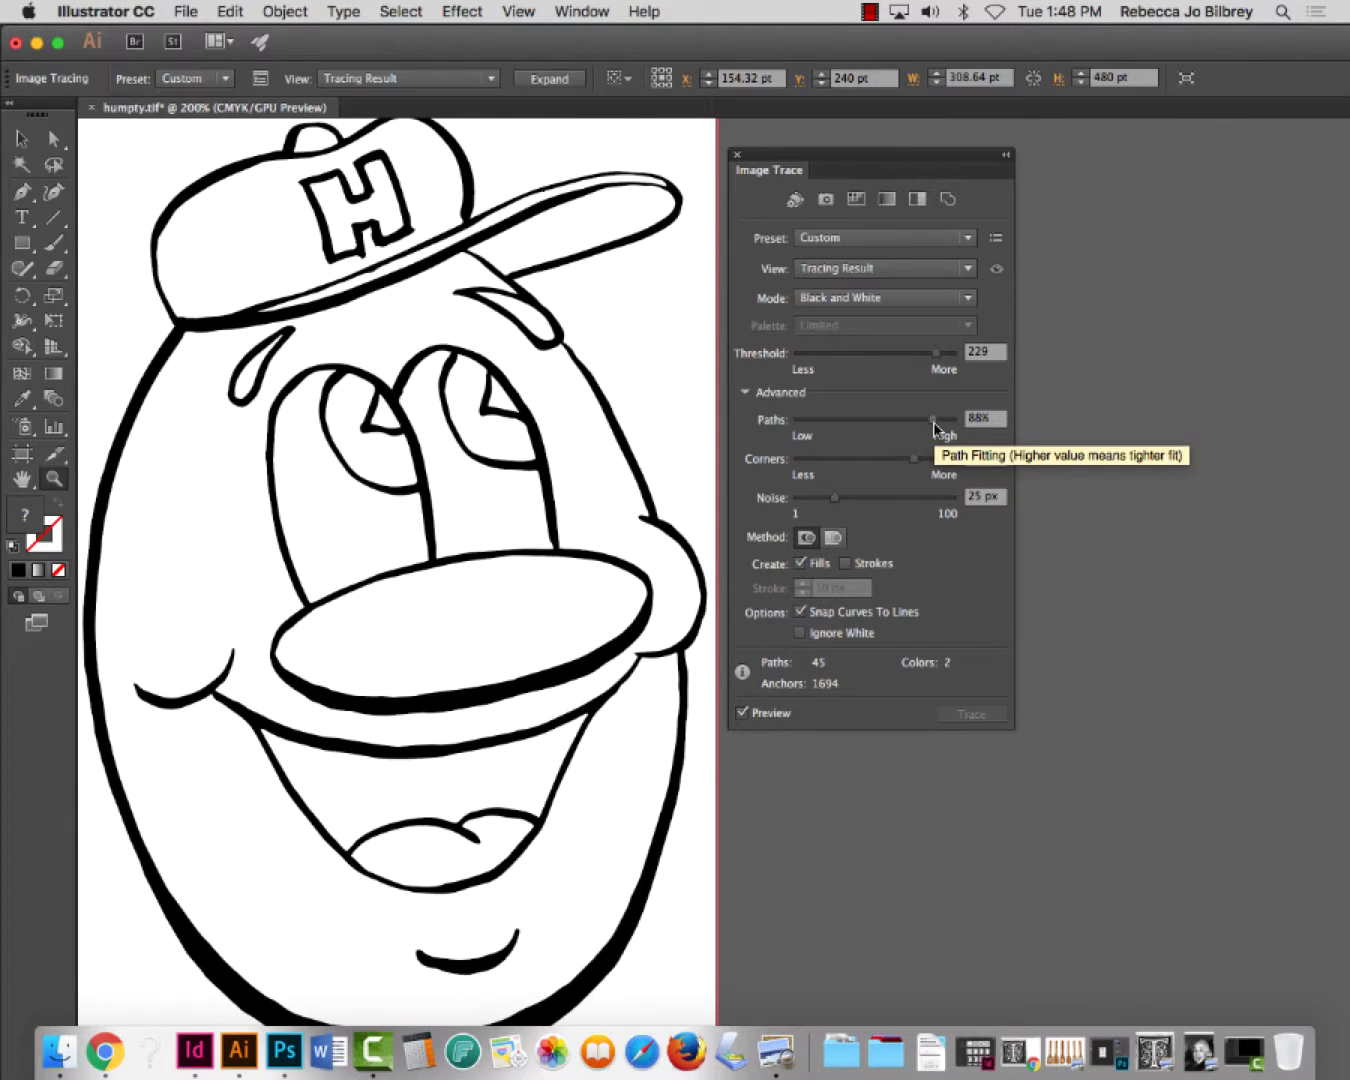
pyautogui.moveTo(935, 428); pyautogui.dragTo(825, 431)
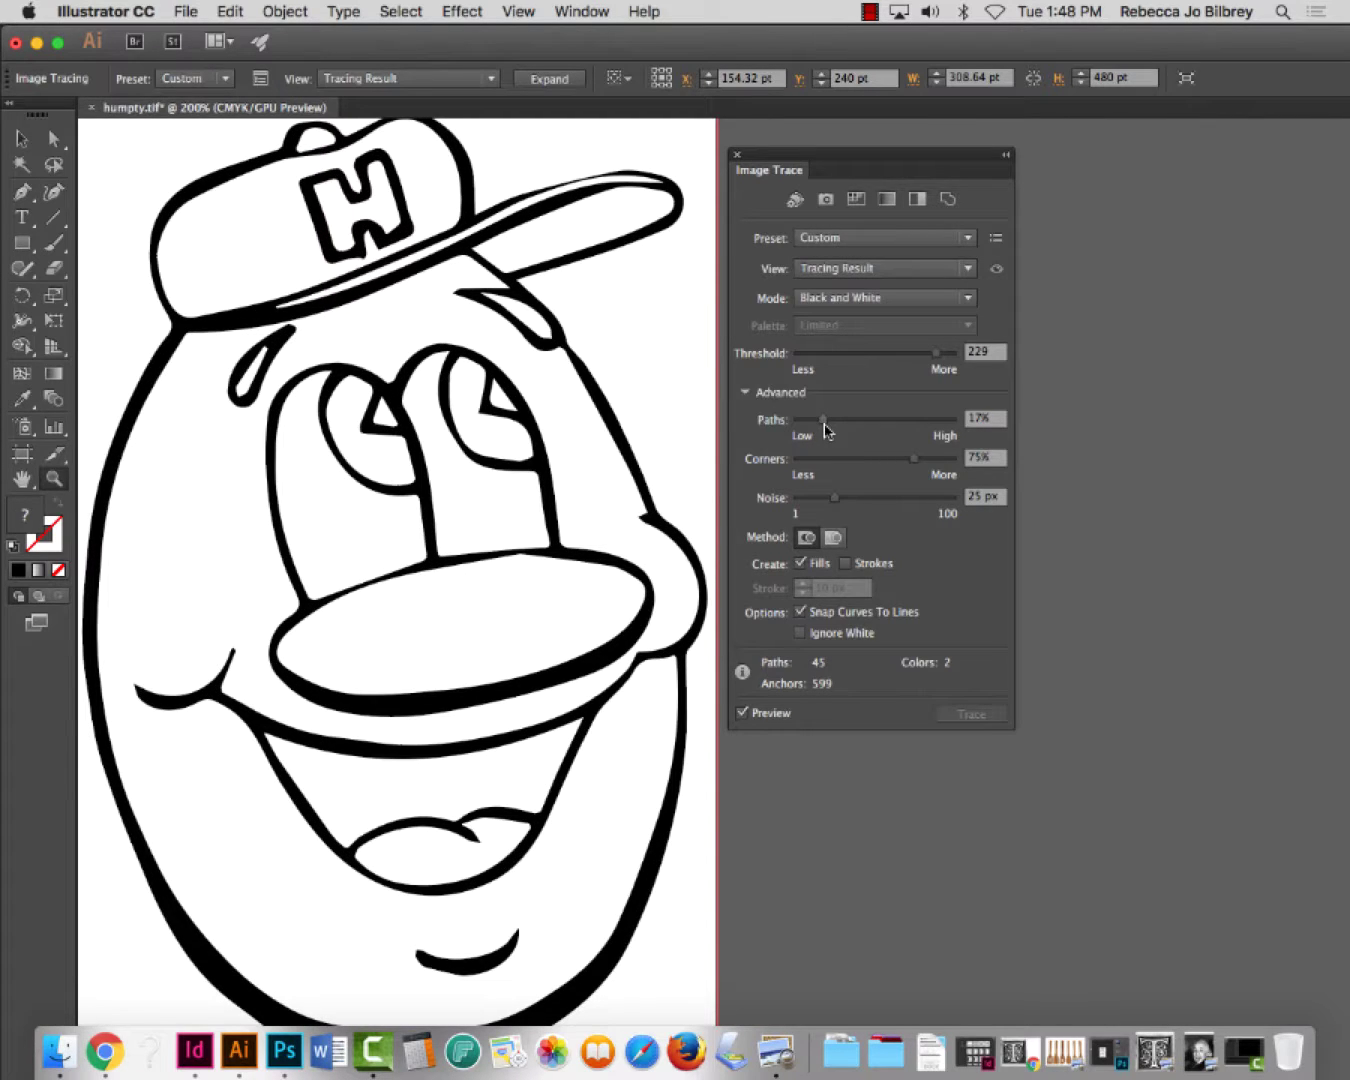
pyautogui.moveTo(826, 430); pyautogui.dragTo(828, 430)
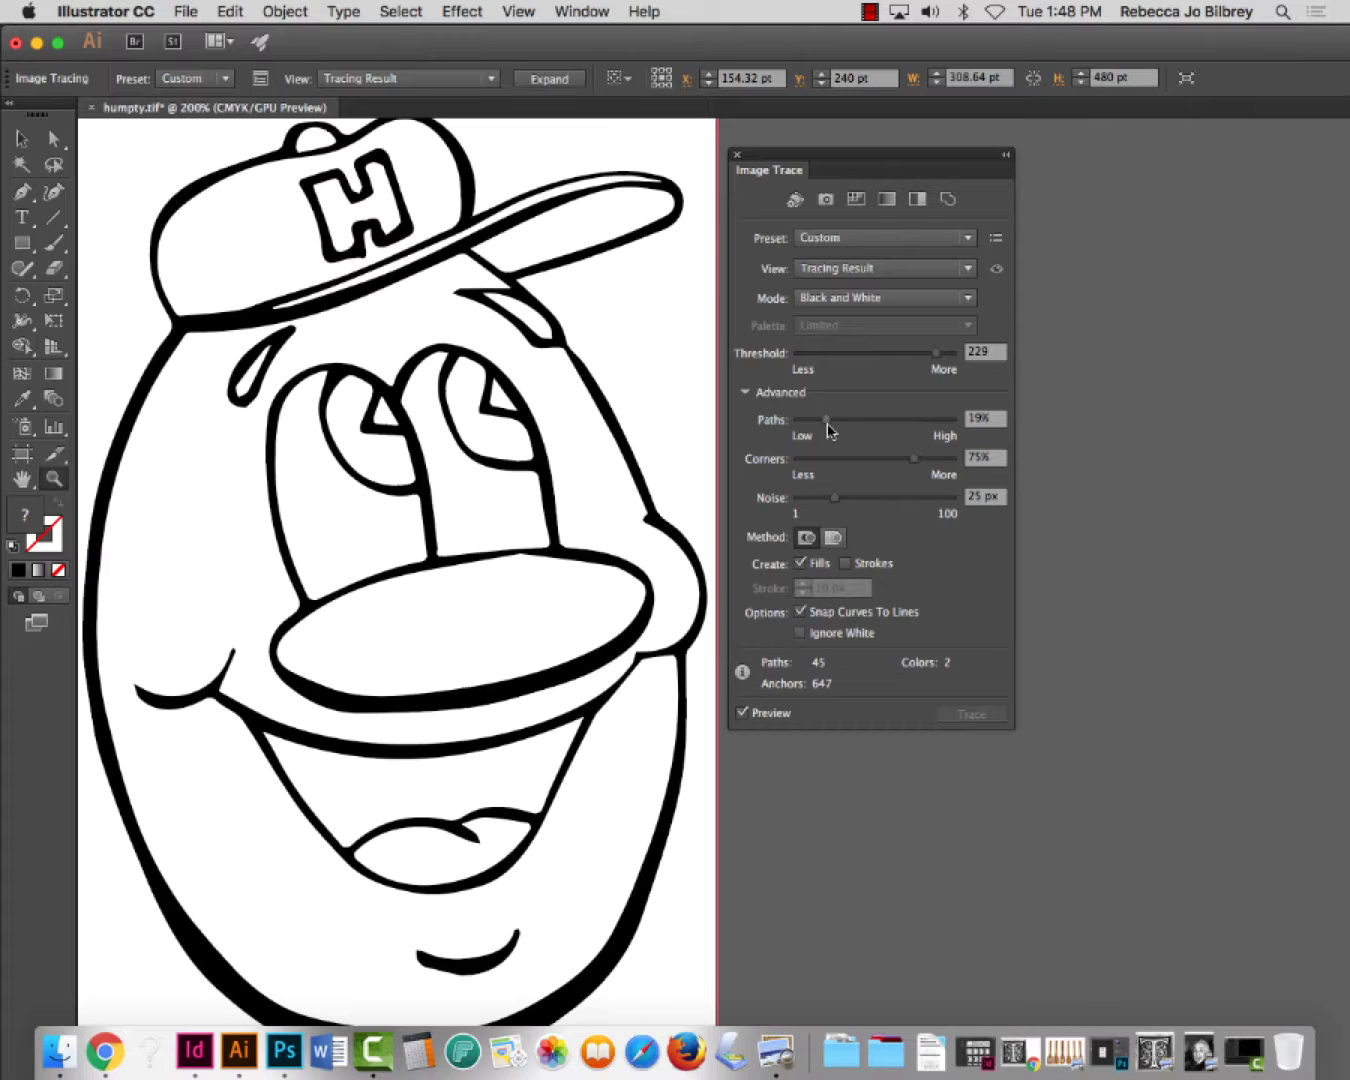
pyautogui.moveTo(828, 431); pyautogui.dragTo(836, 428)
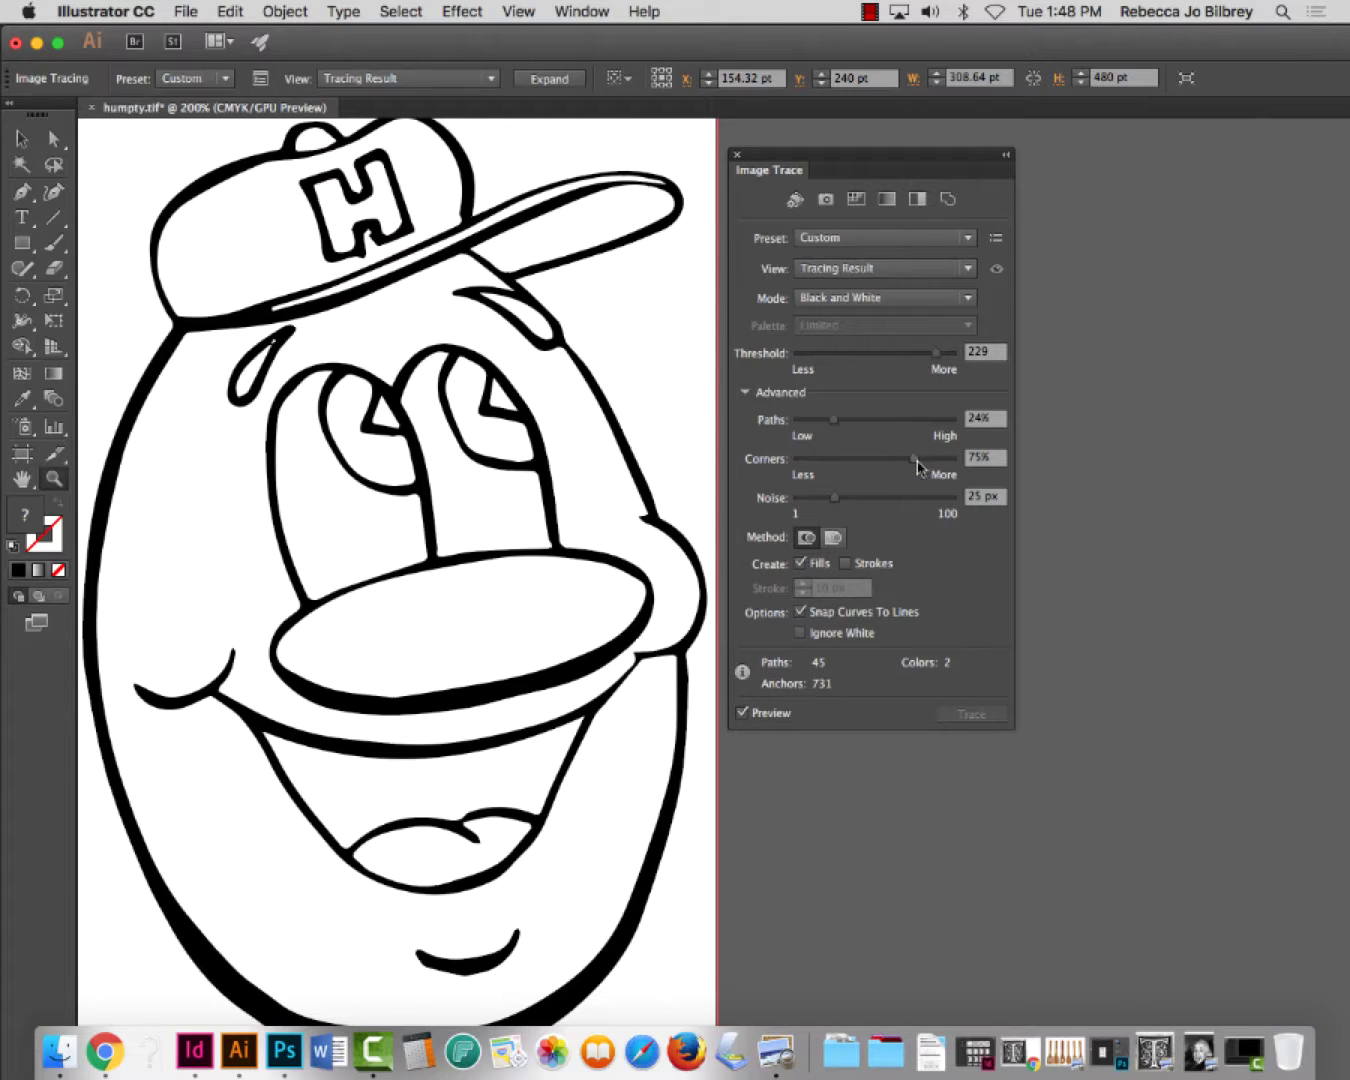
# Set the trace's noise to 9 px, corners to 95% and path fitting to 22%, and close the Image Trace settings
pyautogui.moveTo(916, 460)
pyautogui.mouseDown()
pyautogui.moveTo(950, 464)
pyautogui.moveTo(826, 471)
pyautogui.moveTo(949, 471)
pyautogui.moveTo(939, 463)
pyautogui.mouseUp()
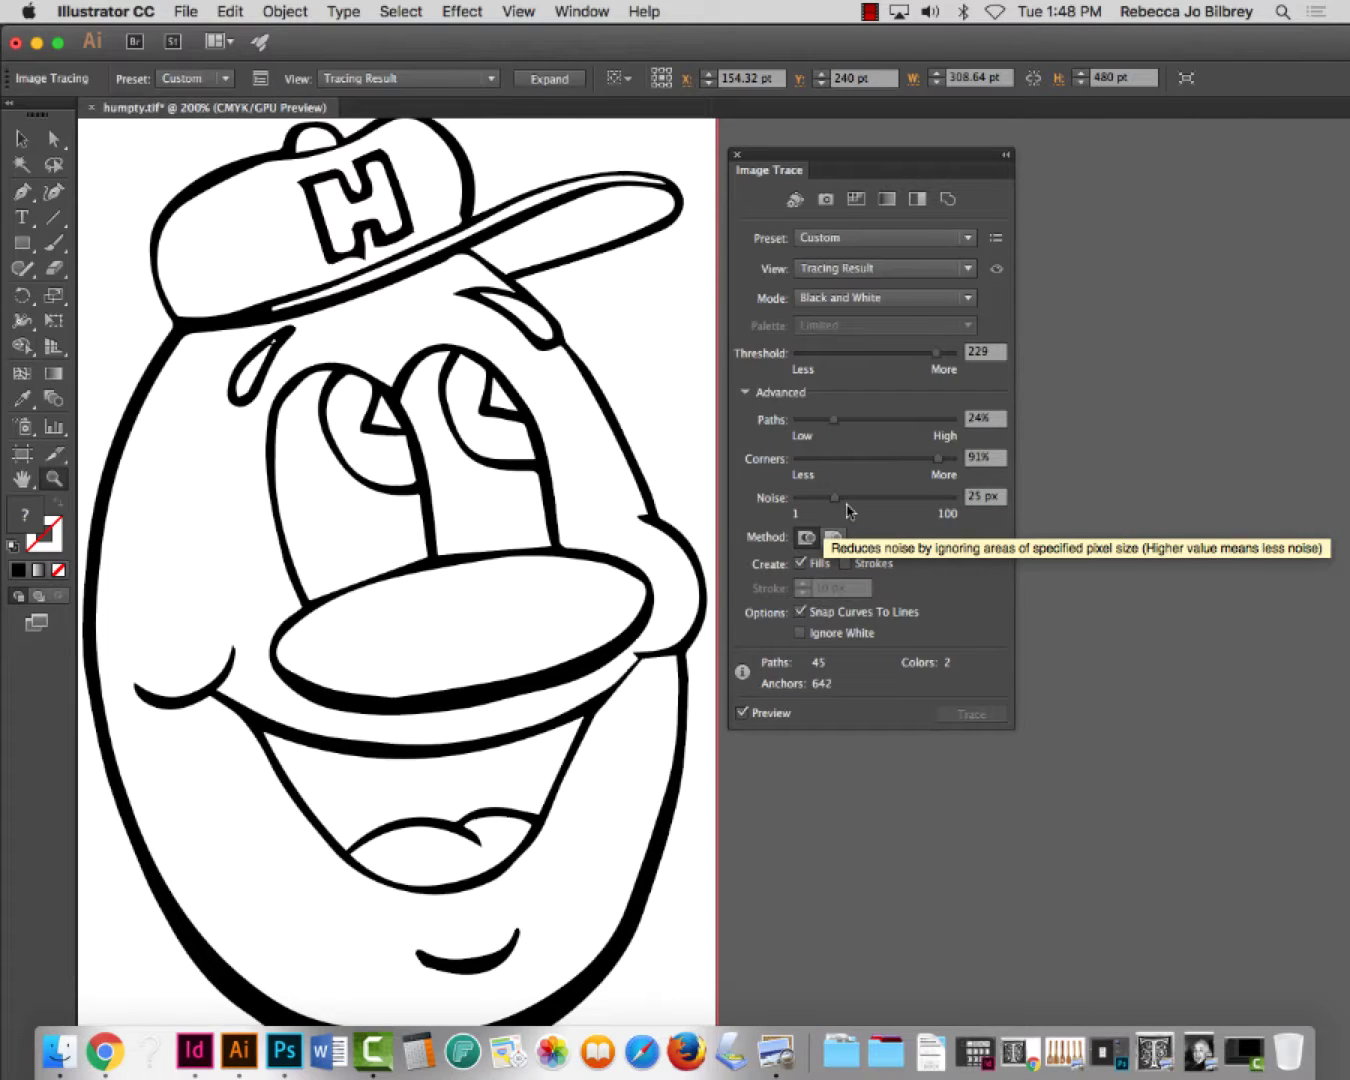
pyautogui.moveTo(834, 498)
pyautogui.mouseDown()
pyautogui.moveTo(810, 505)
pyautogui.moveTo(943, 507)
pyautogui.moveTo(817, 512)
pyautogui.mouseUp()
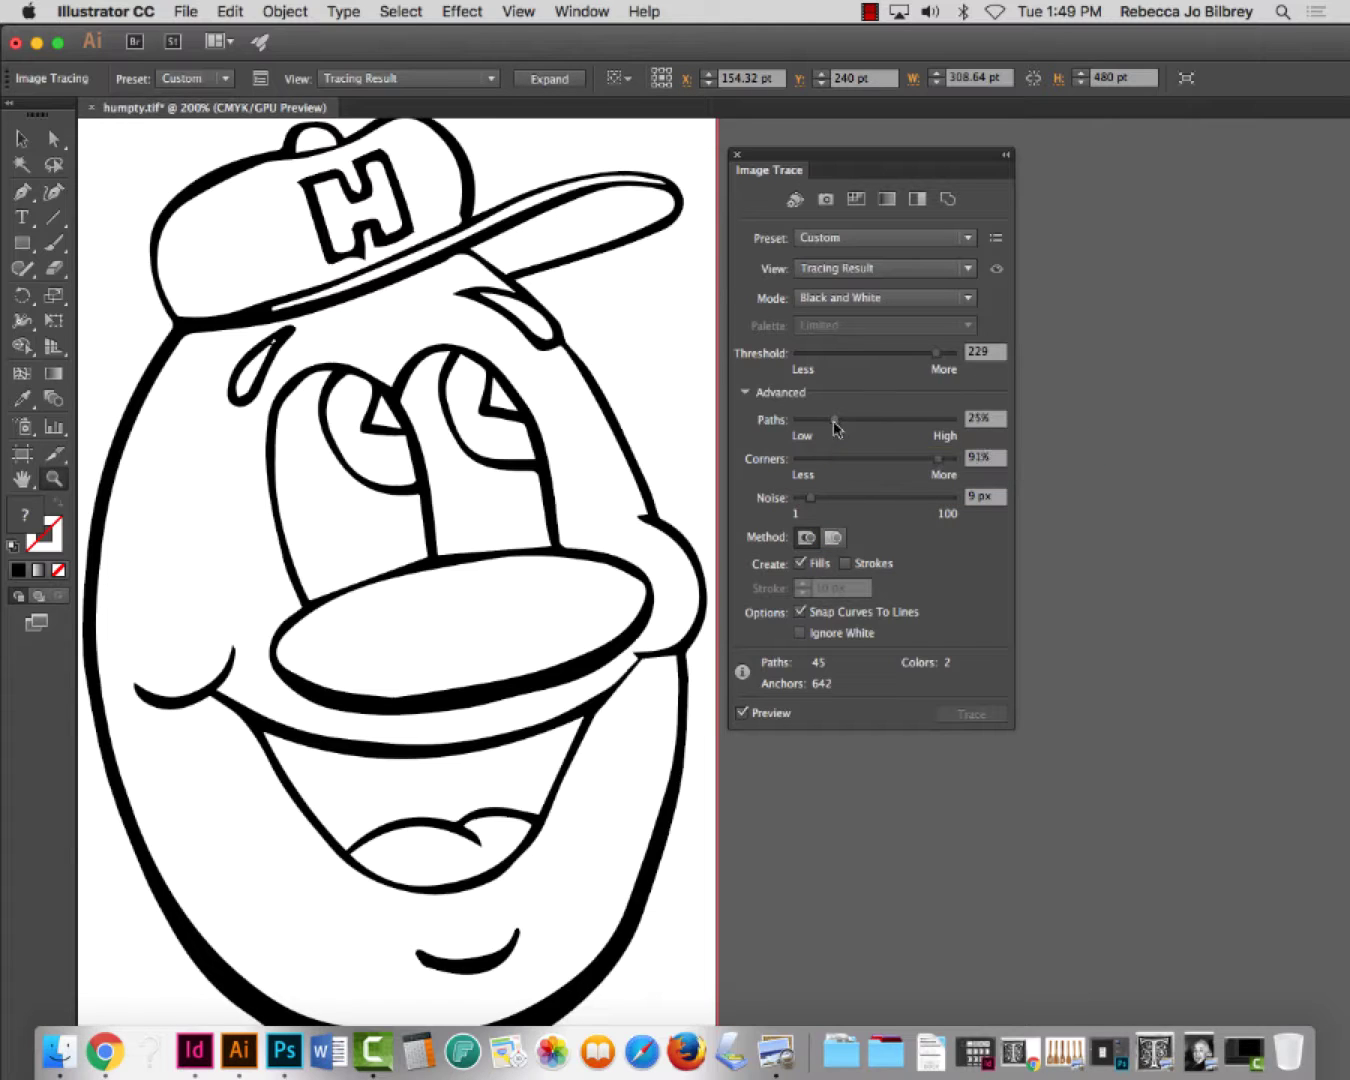
pyautogui.moveTo(835, 421); pyautogui.dragTo(853, 421)
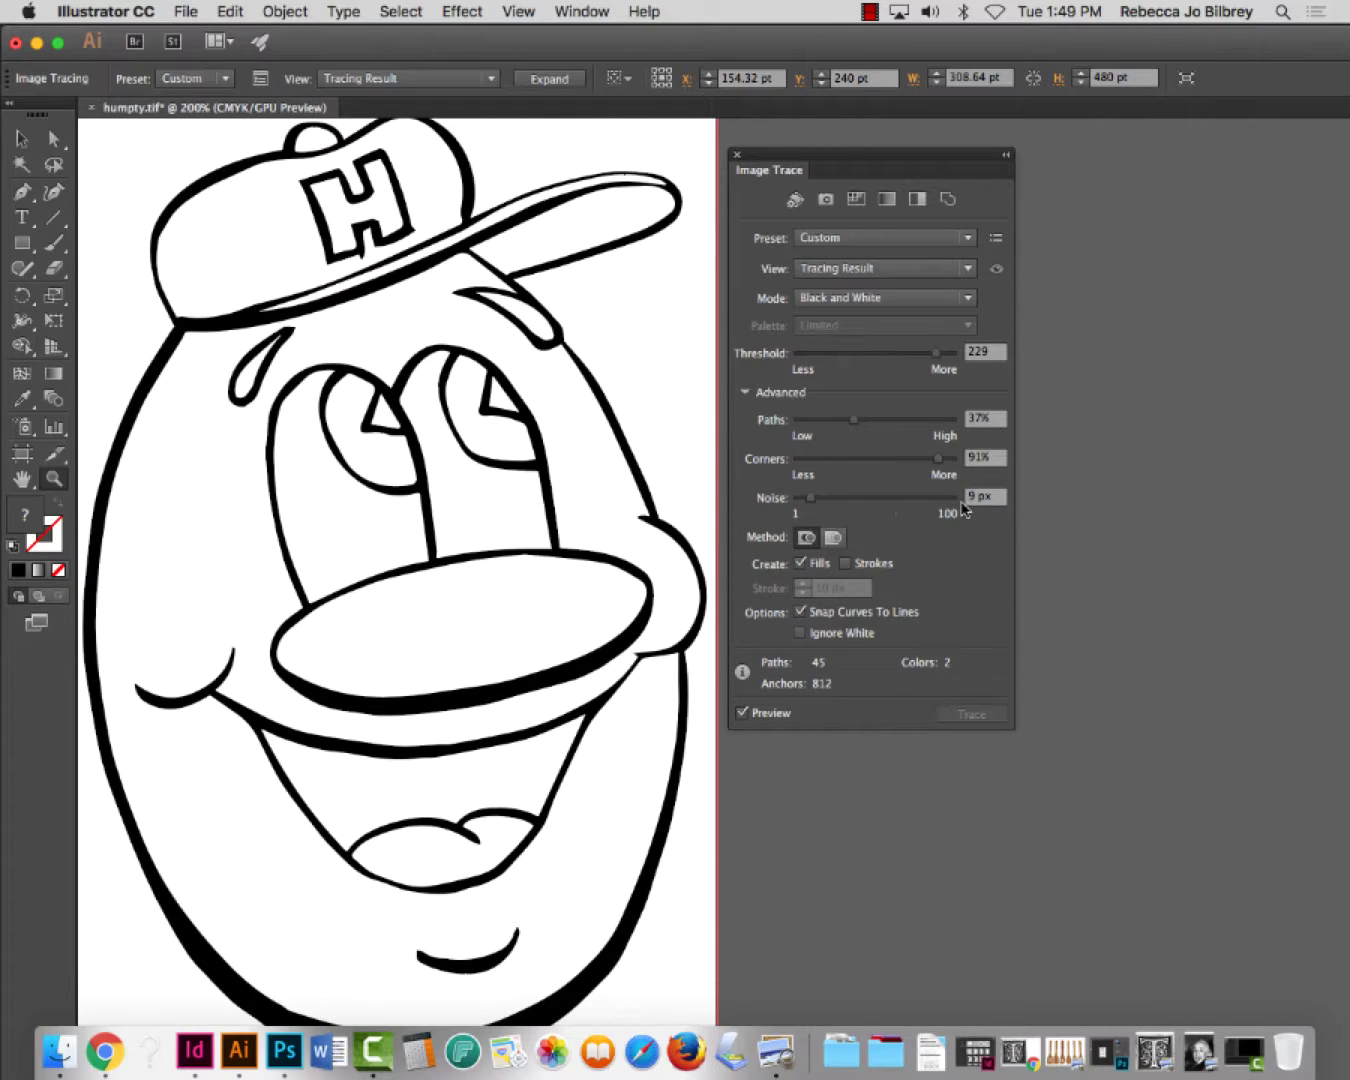
pyautogui.moveTo(938, 459); pyautogui.dragTo(950, 459)
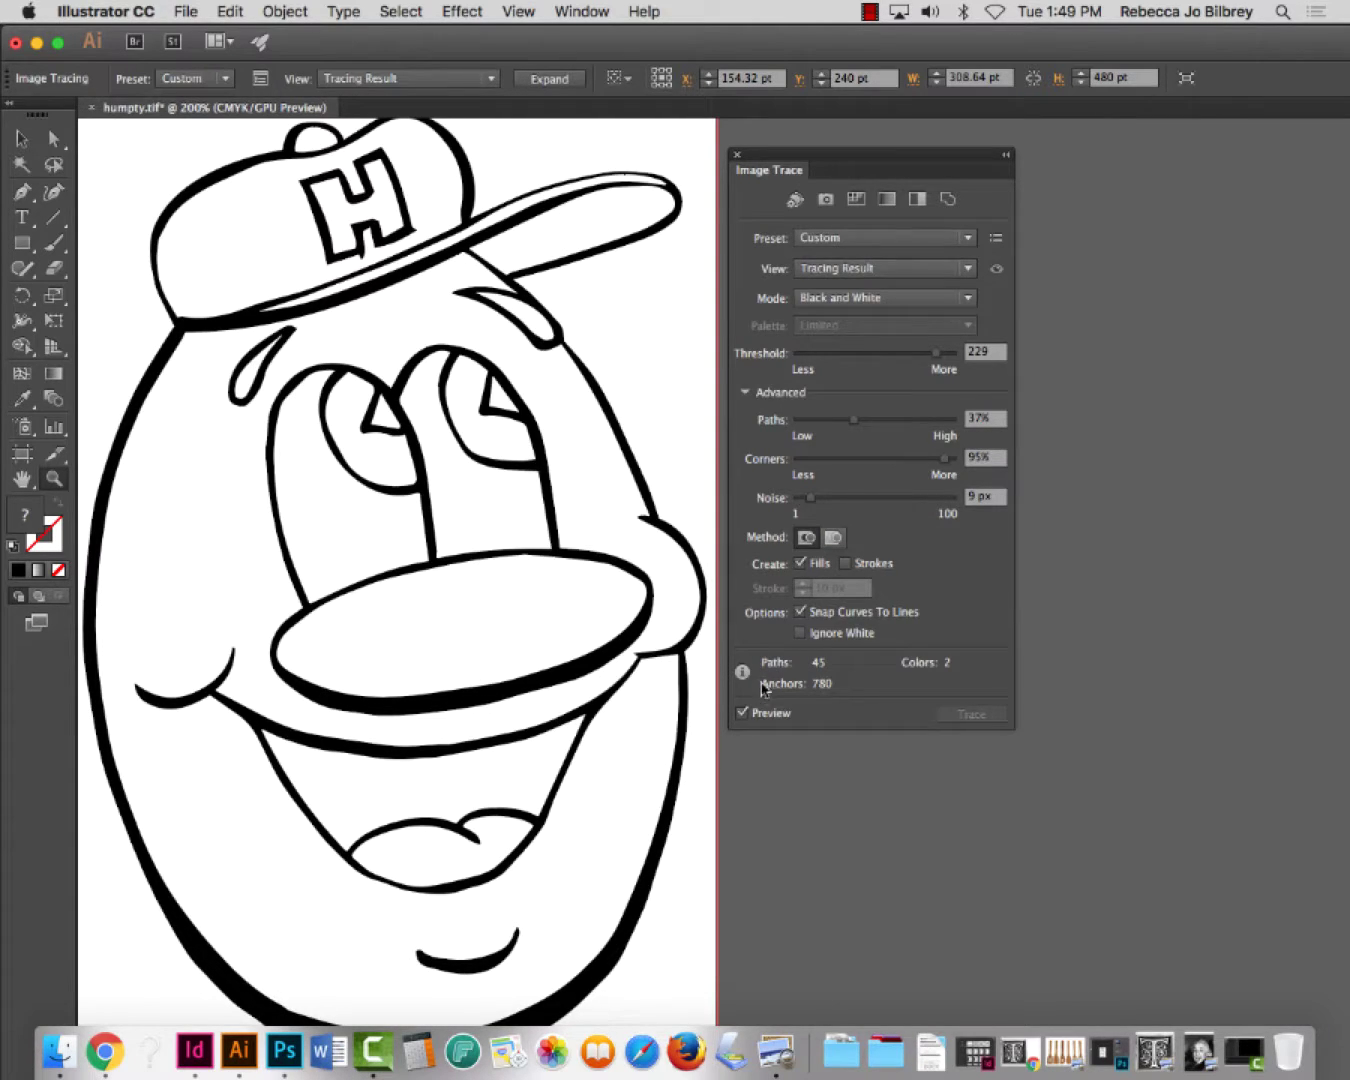
pyautogui.moveTo(857, 422)
pyautogui.mouseDown()
pyautogui.moveTo(872, 429)
pyautogui.moveTo(832, 425)
pyautogui.mouseUp()
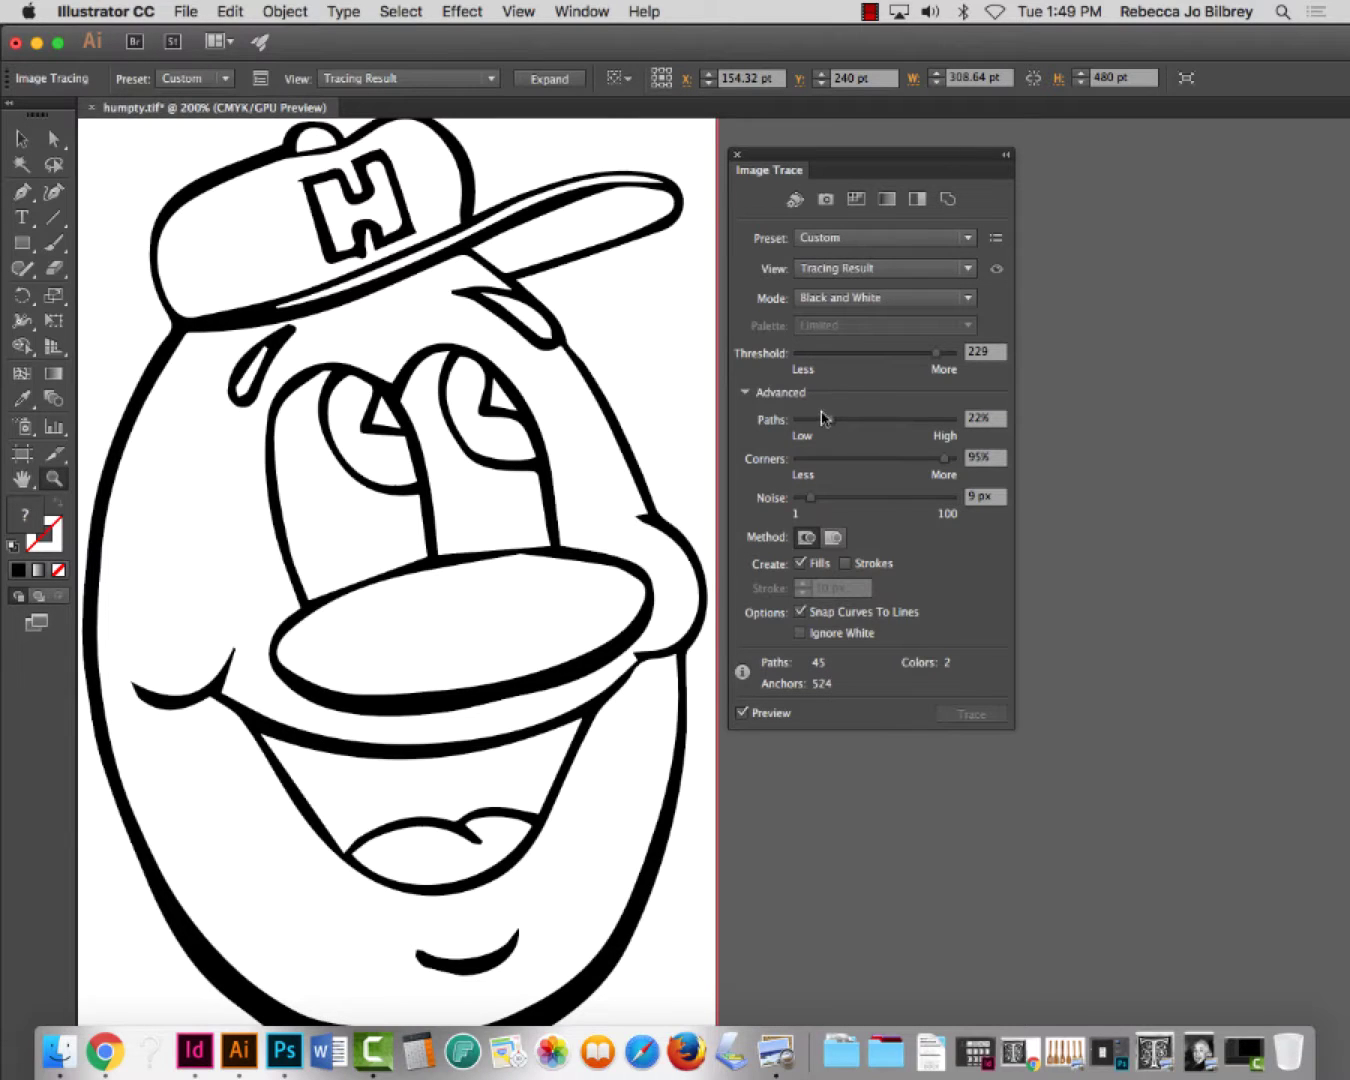
pyautogui.click(737, 155)
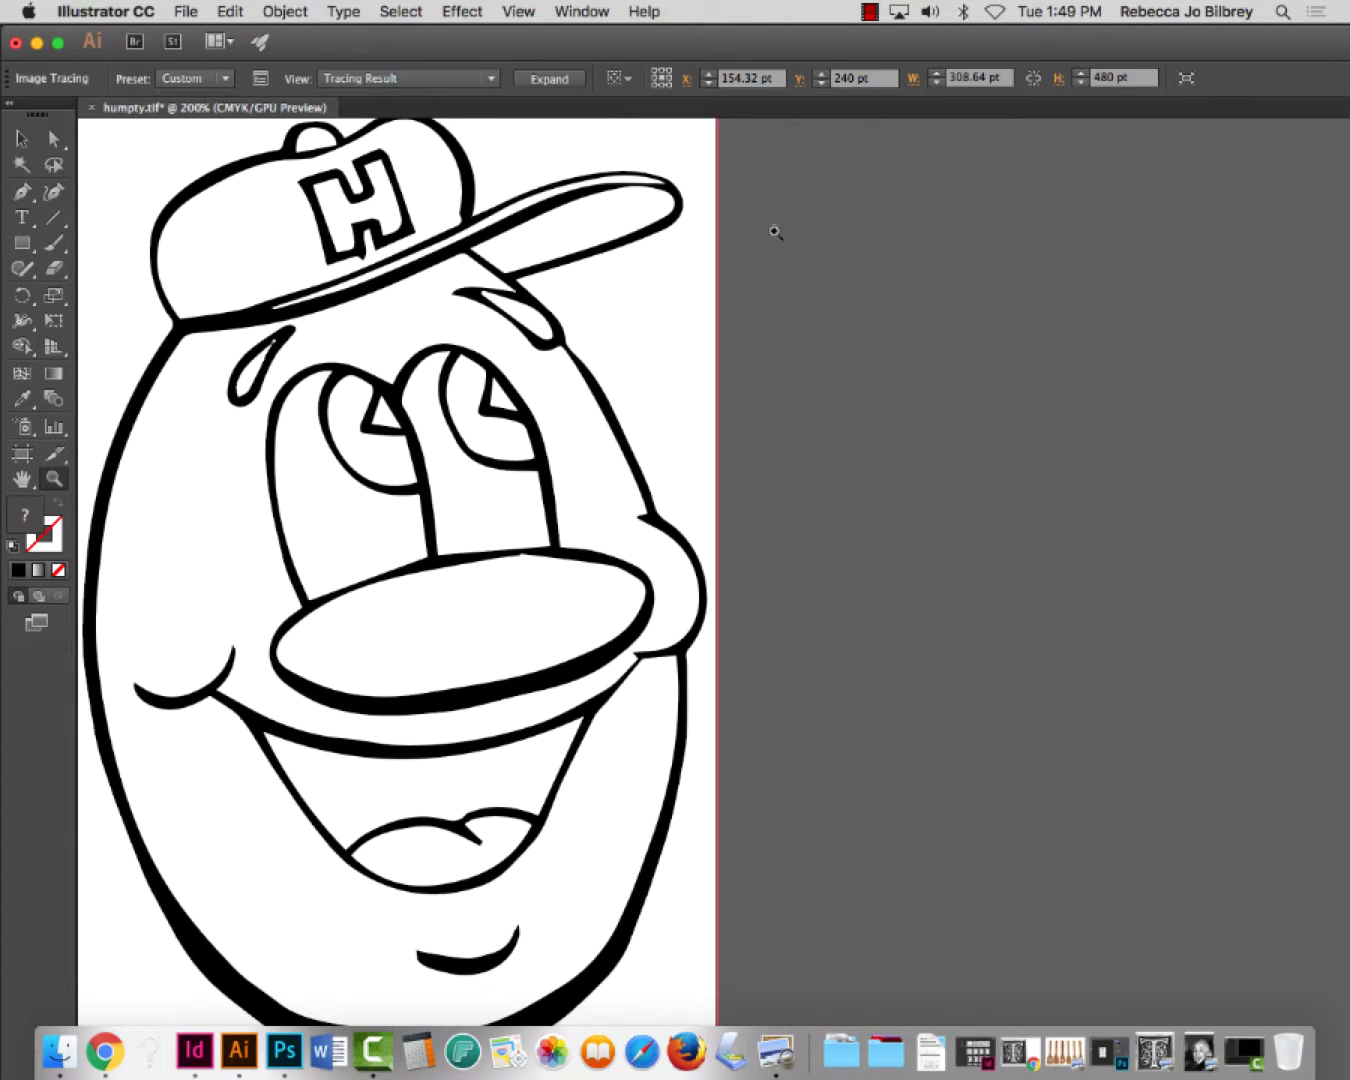
# Expand the selected tracing of the egg character into editable vector paths
pyautogui.hscroll(-10, 998, 277)
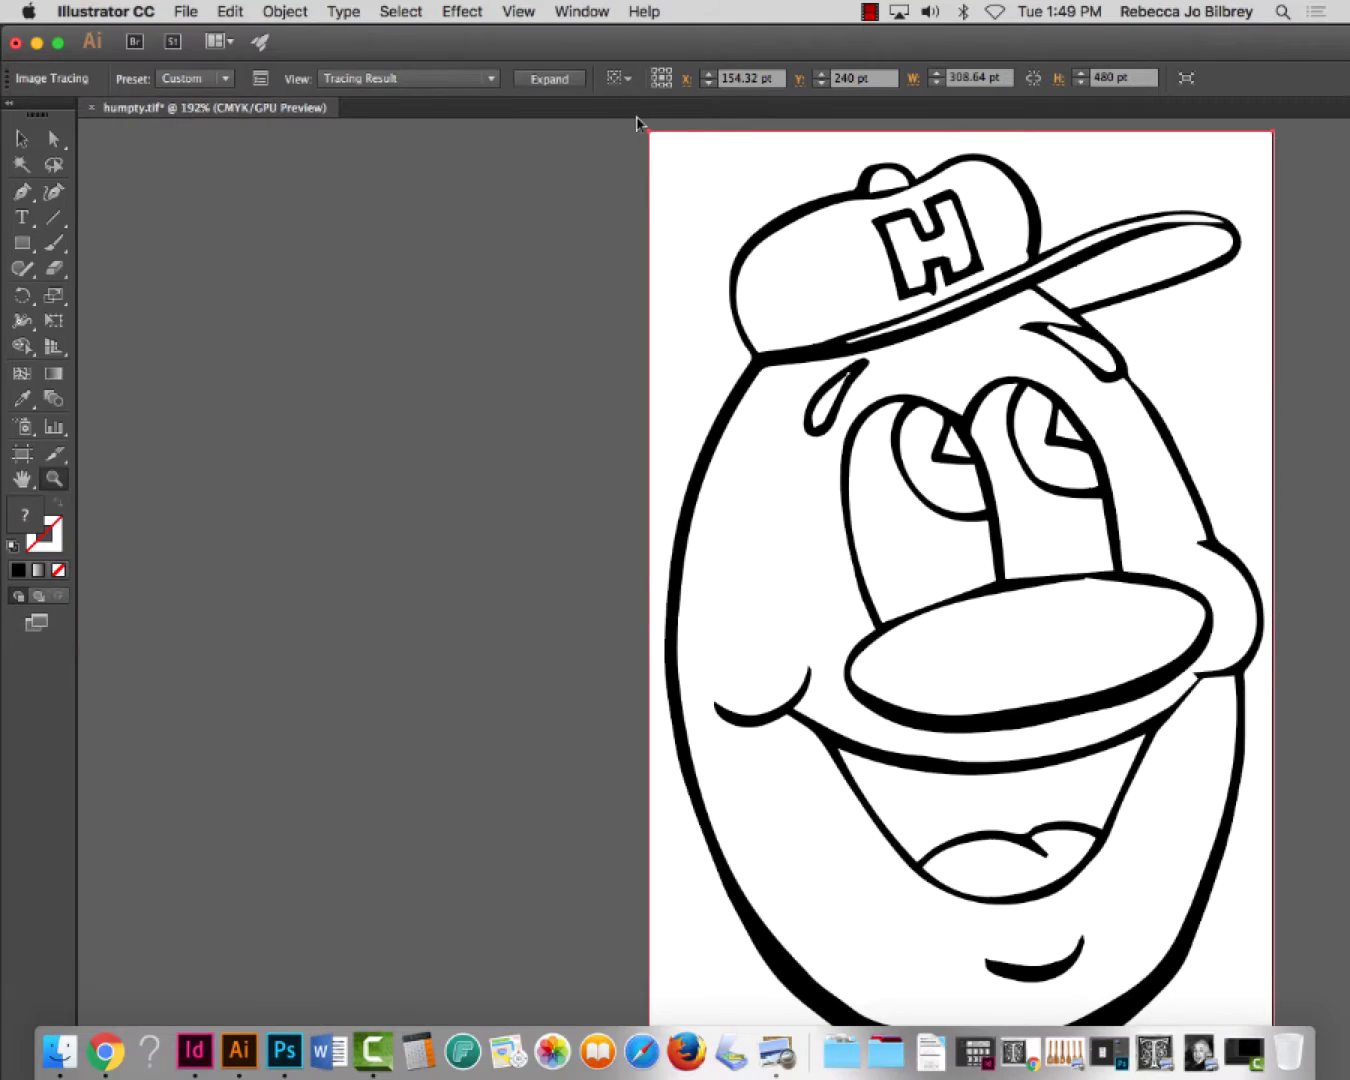
pyautogui.press('super+minus')
pyautogui.moveTo(1091, 542); pyautogui.dragTo(457, 472)
pyautogui.click(50, 141)
pyautogui.click(22, 139)
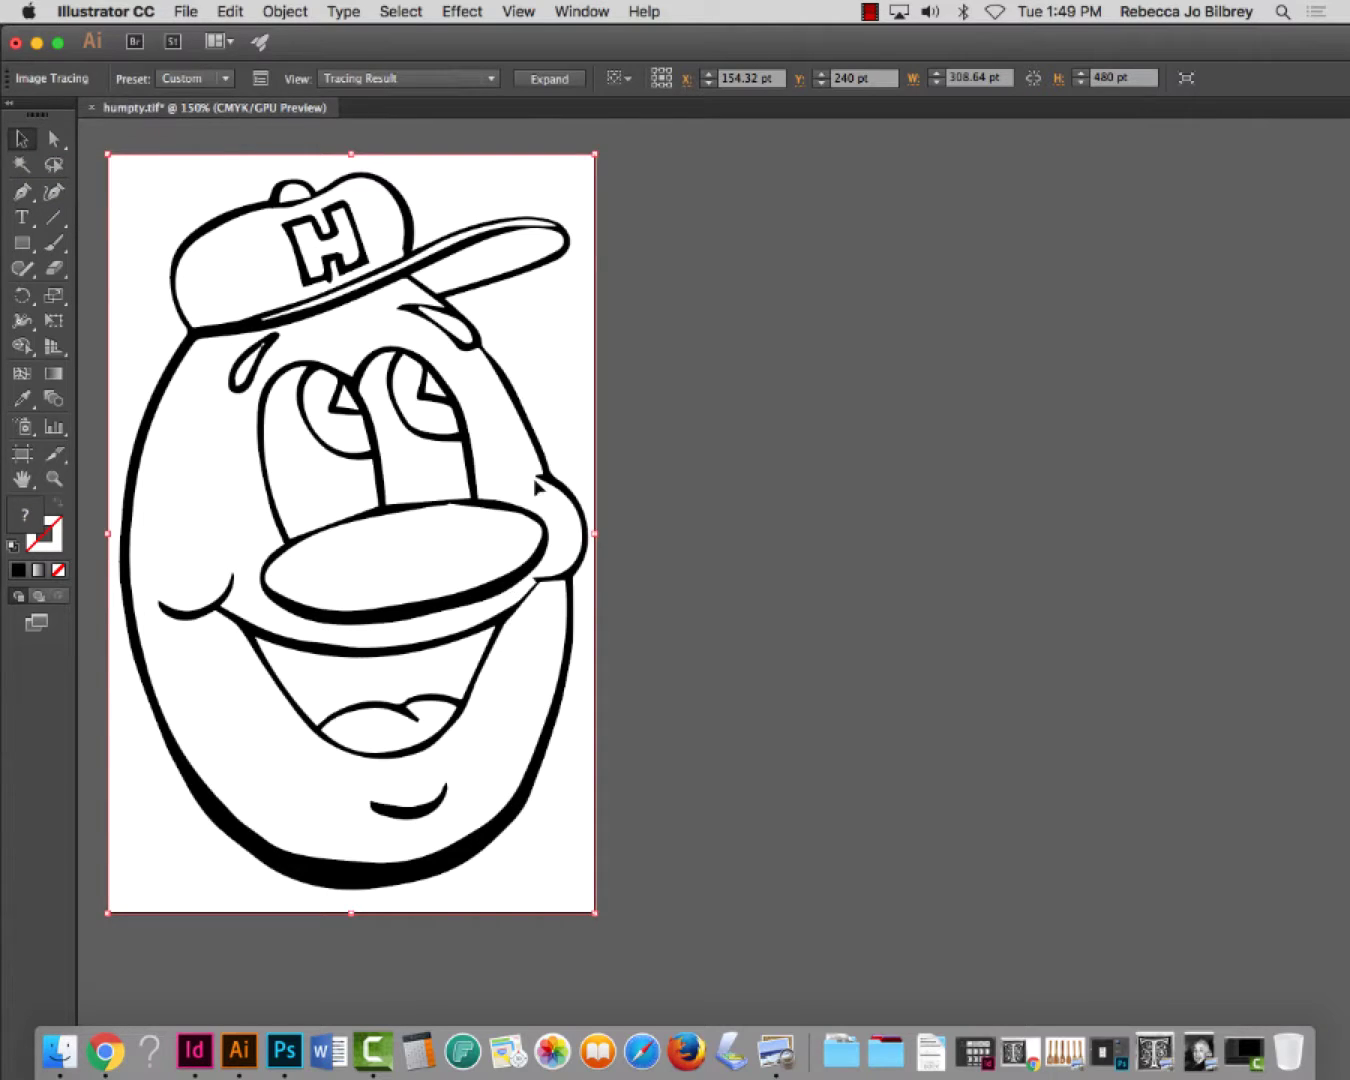
pyautogui.click(555, 86)
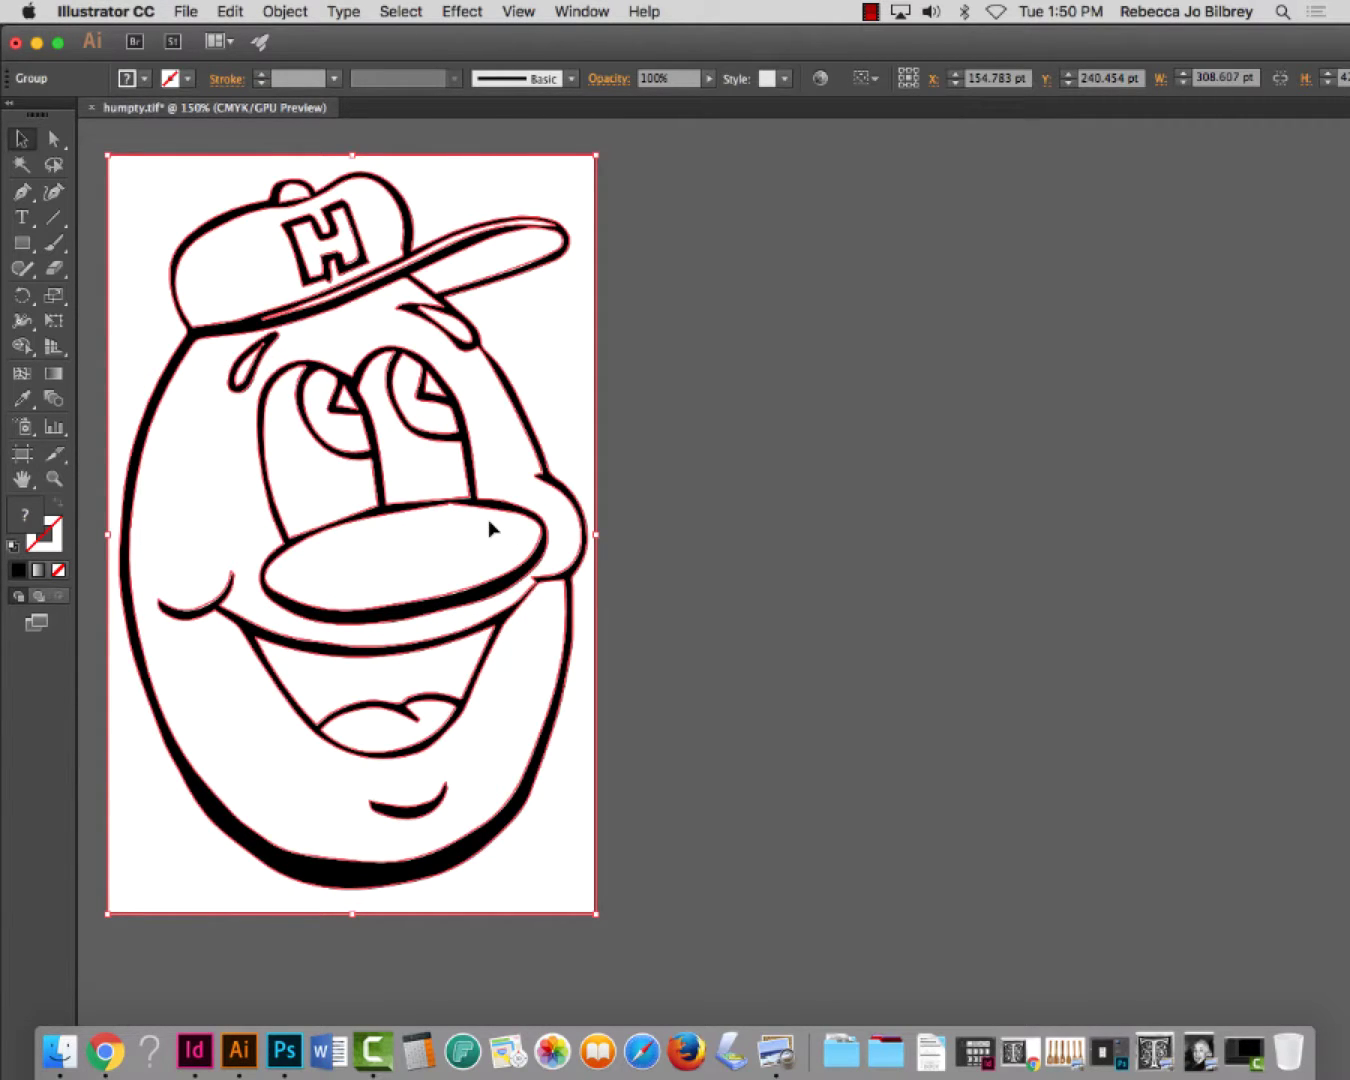
# Directly select the white background shape surrounding the egg character and delete it from the expanded artwork
pyautogui.click(55, 141)
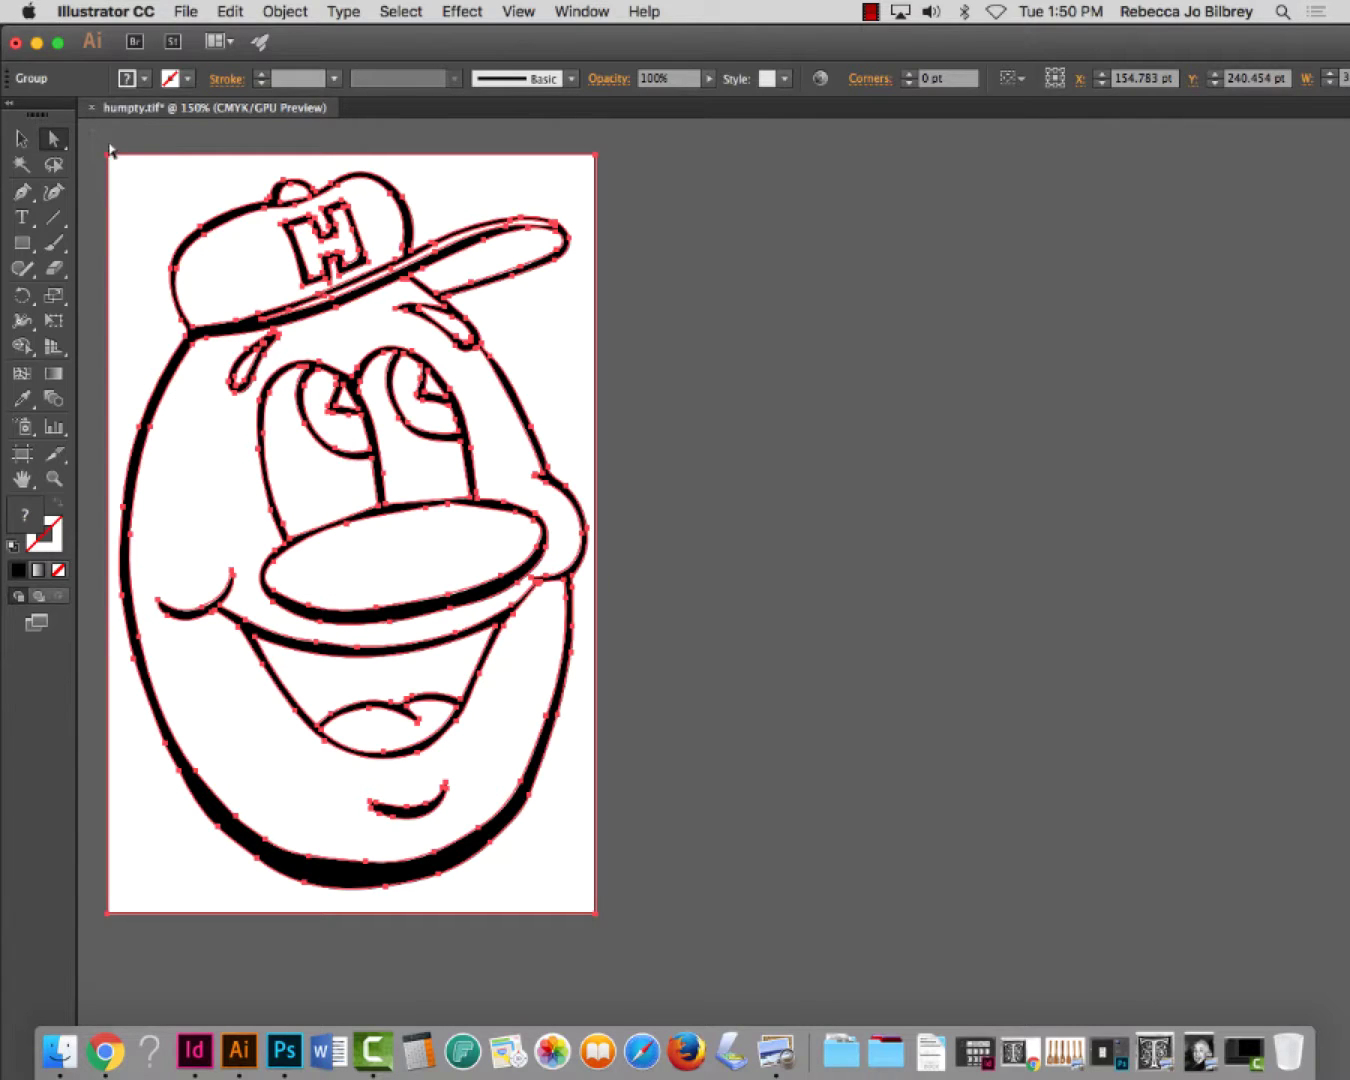
pyautogui.moveTo(110, 150); pyautogui.dragTo(165, 195)
pyautogui.moveTo(166, 195); pyautogui.dragTo(166, 195)
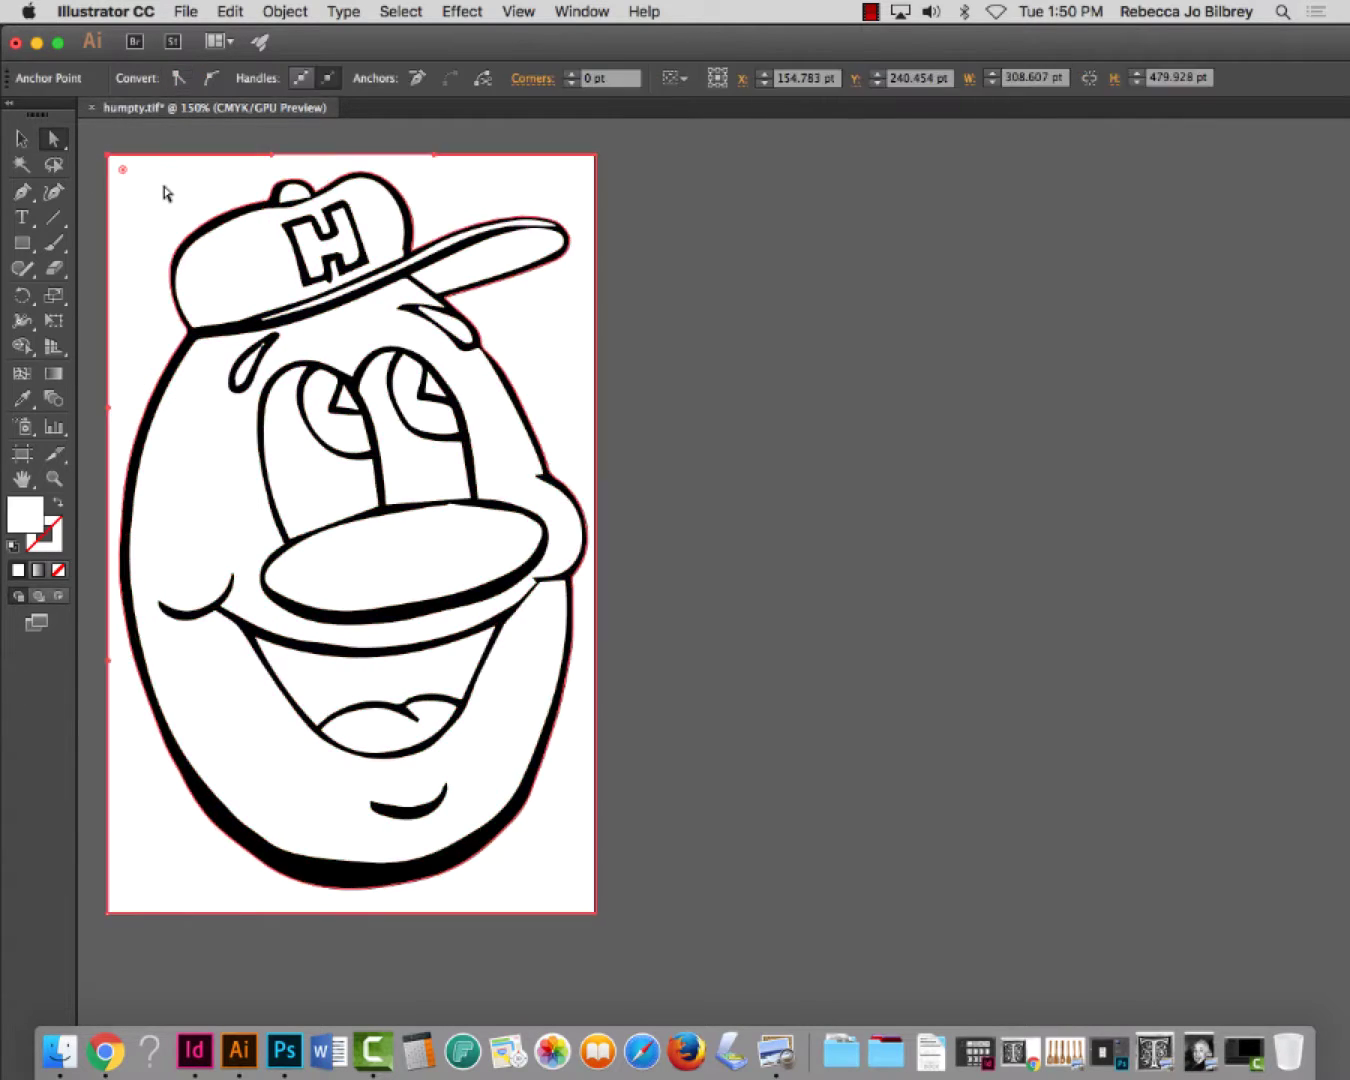
pyautogui.press('Delete')
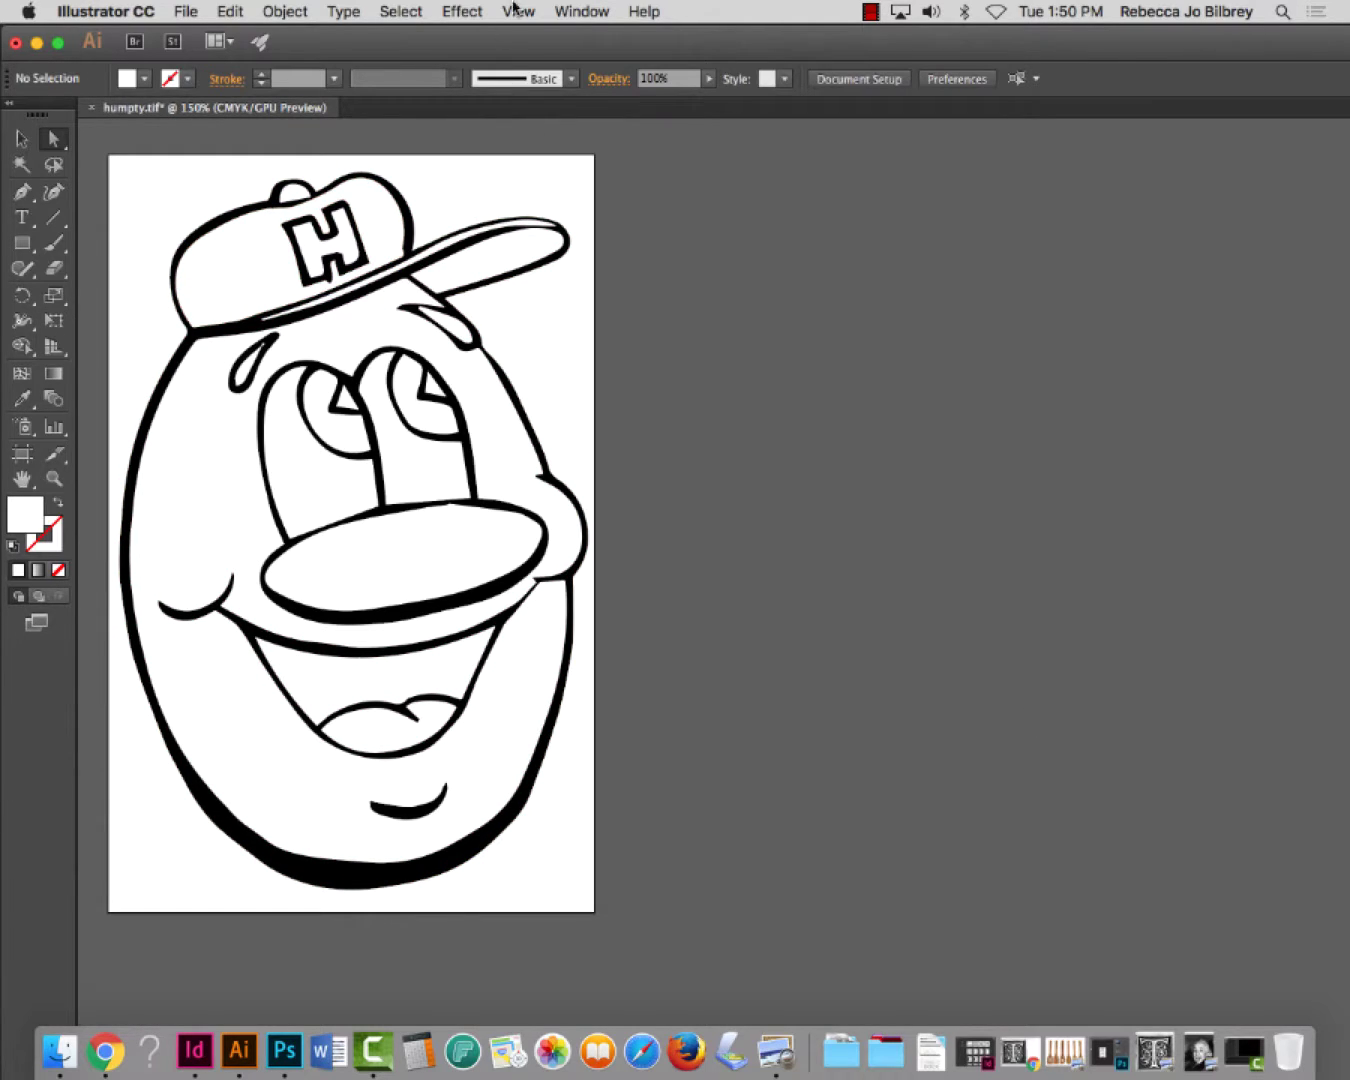
# Bring the hidden panels back into view beside the artwork and make the Swatches panel taller
pyautogui.click(601, 10)
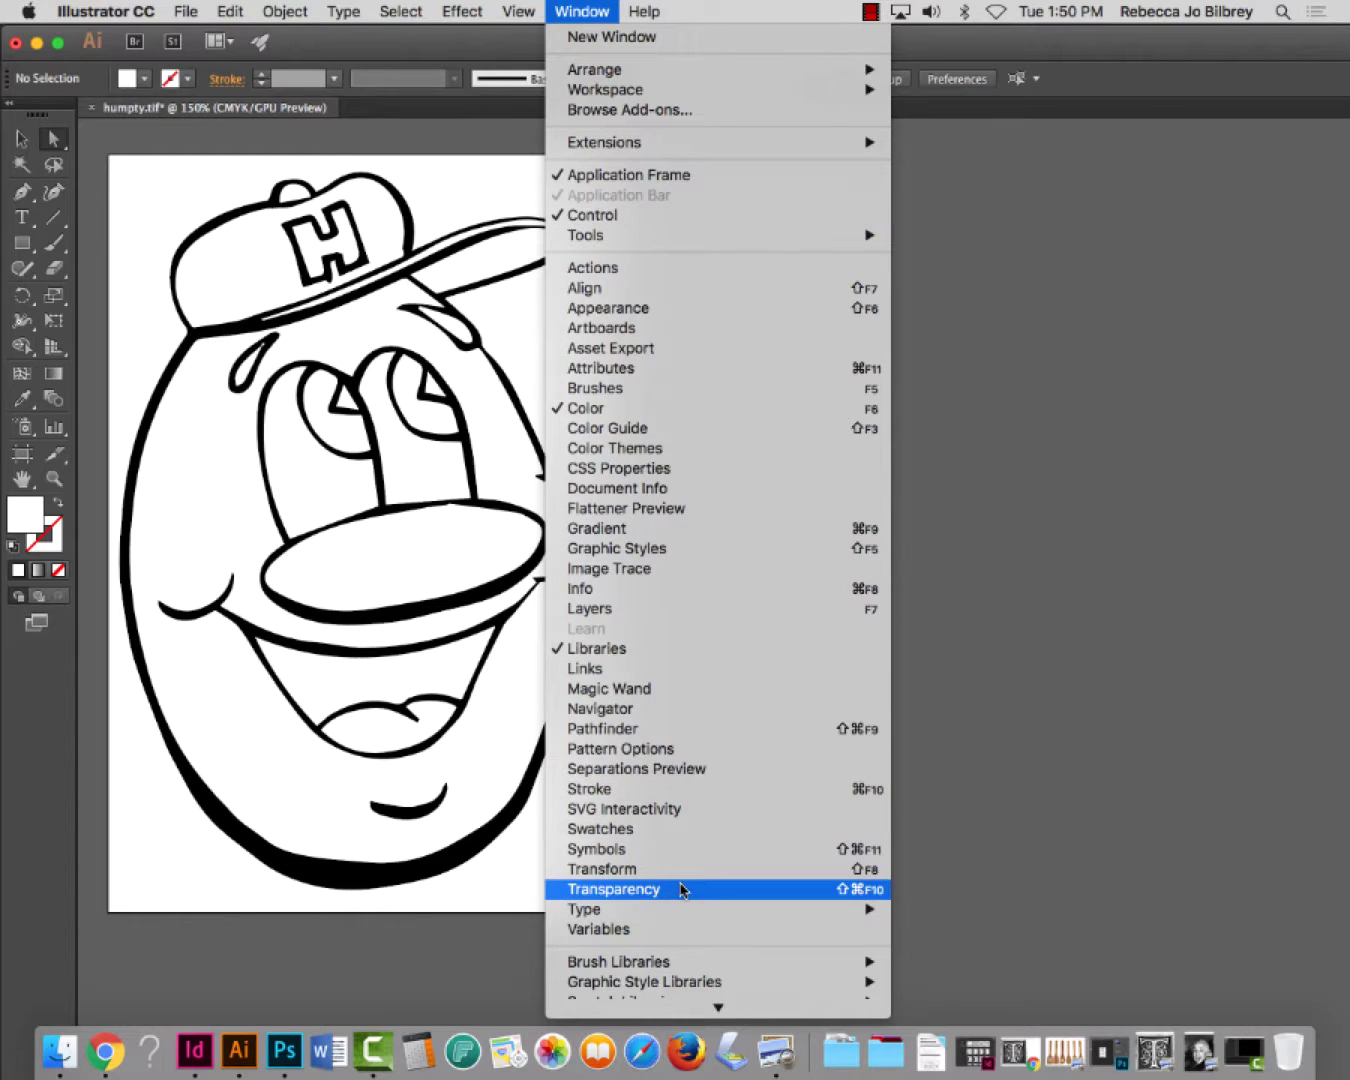
pyautogui.click(1252, 121)
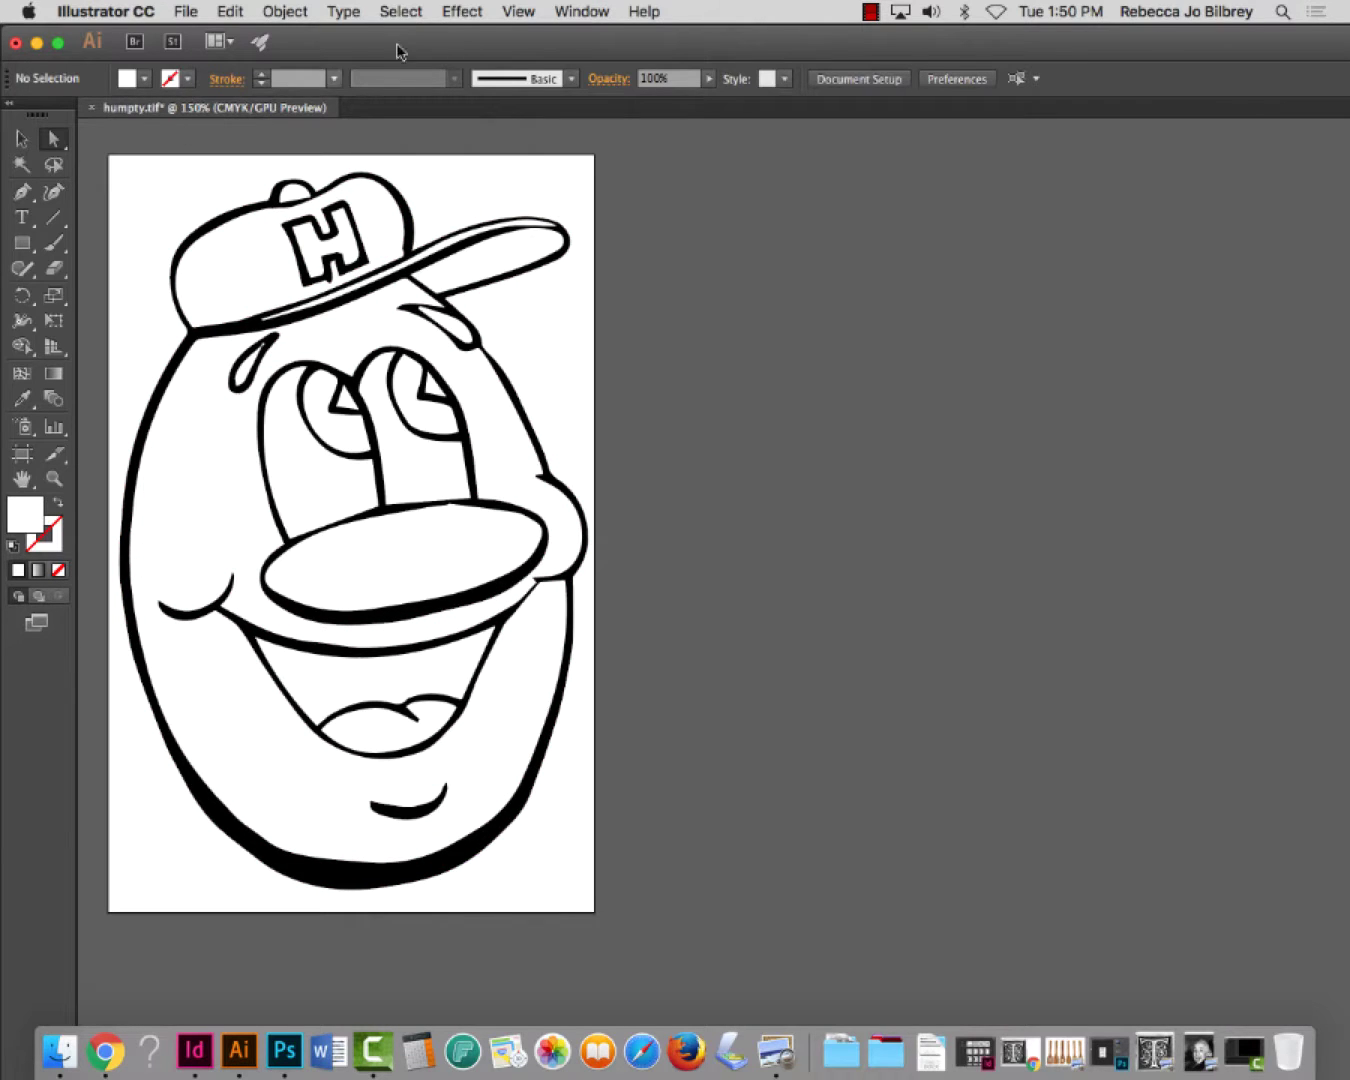
pyautogui.click(533, 10)
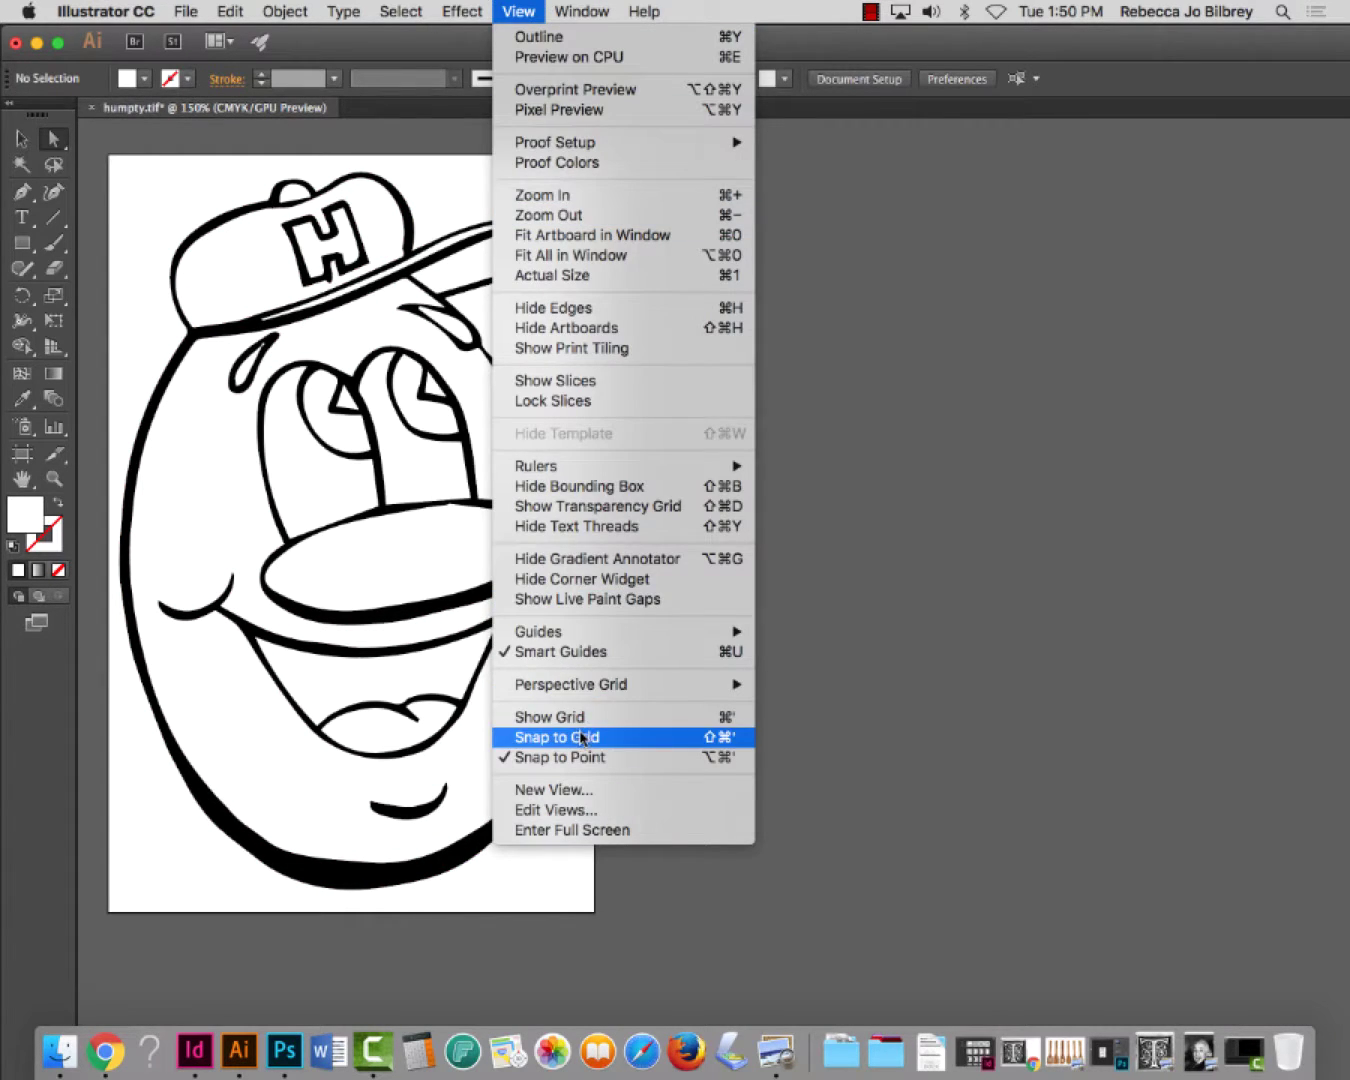
pyautogui.moveTo(550, 8)
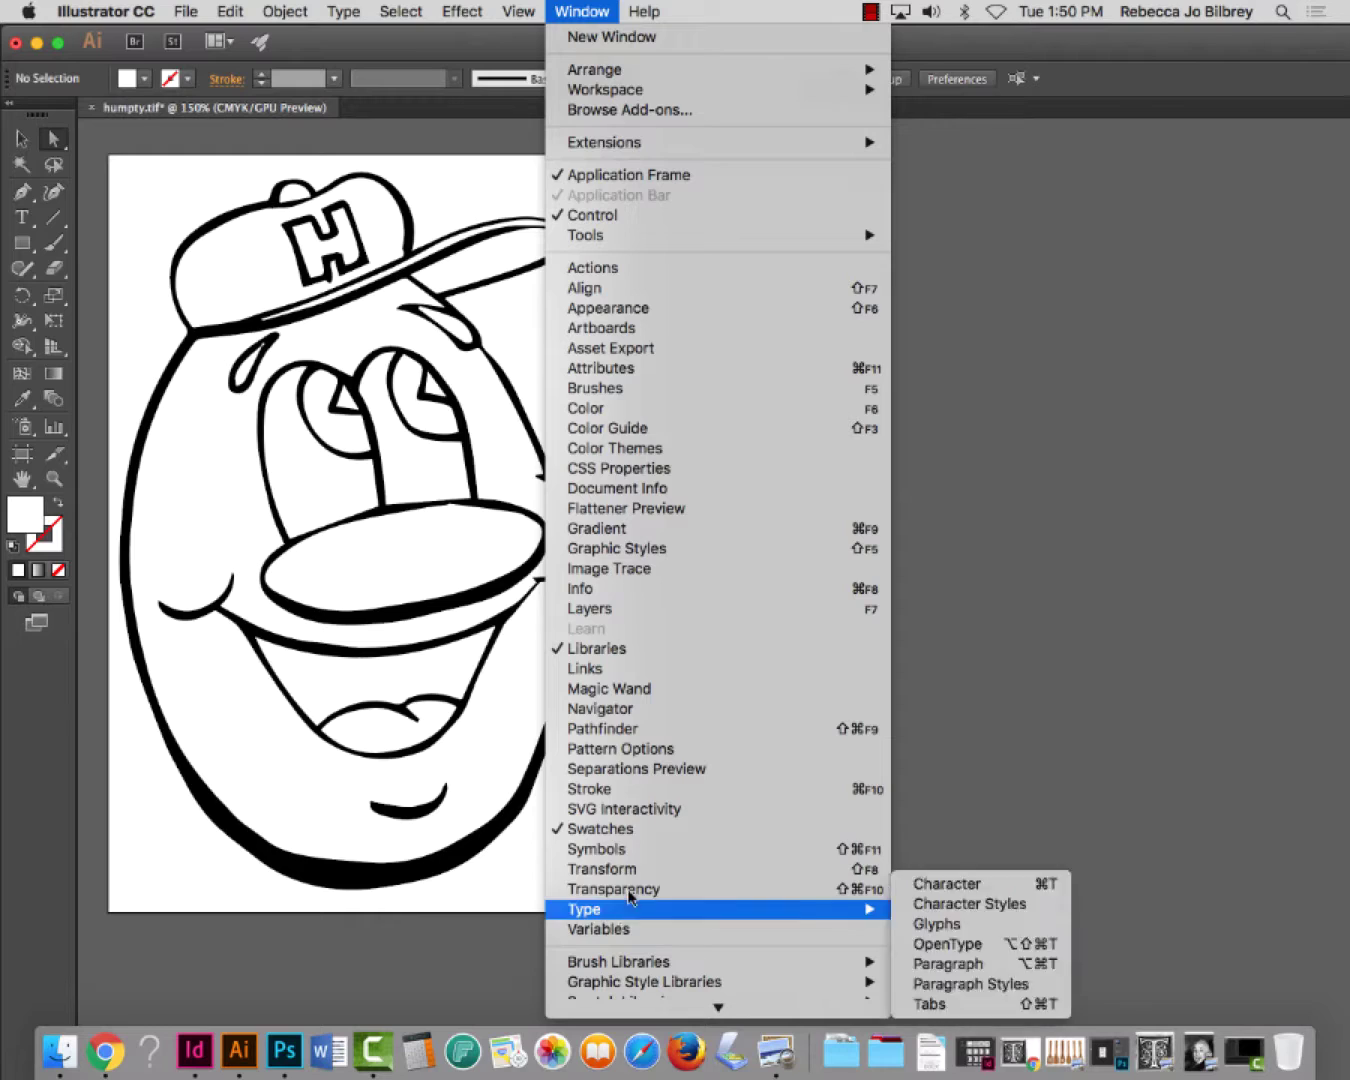
pyautogui.click(1261, 533)
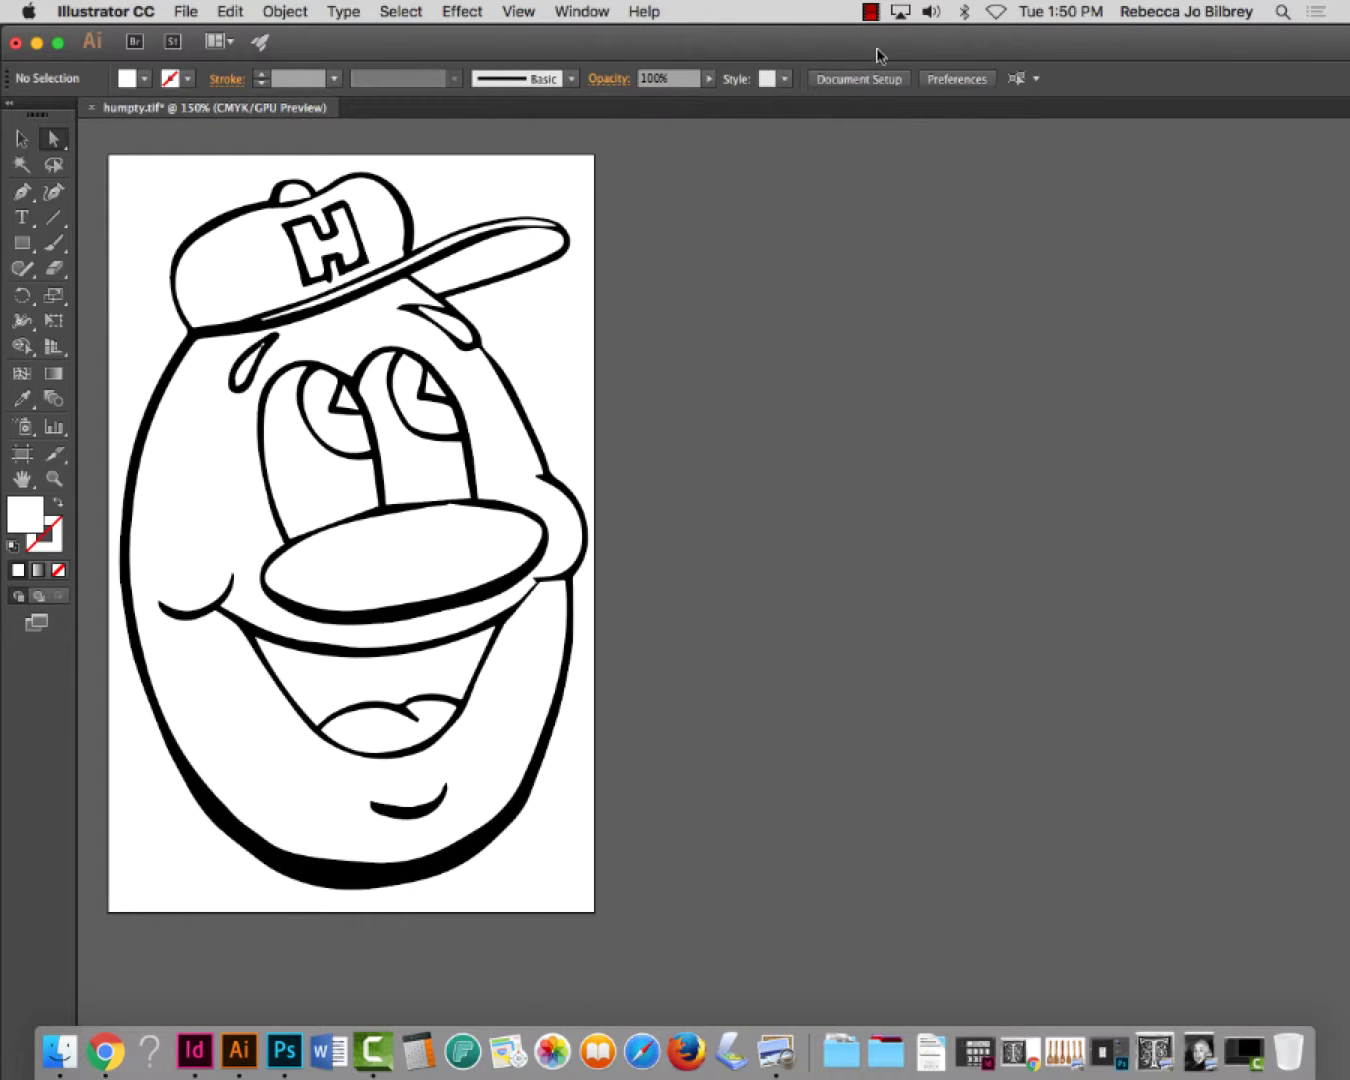
pyautogui.press('f')
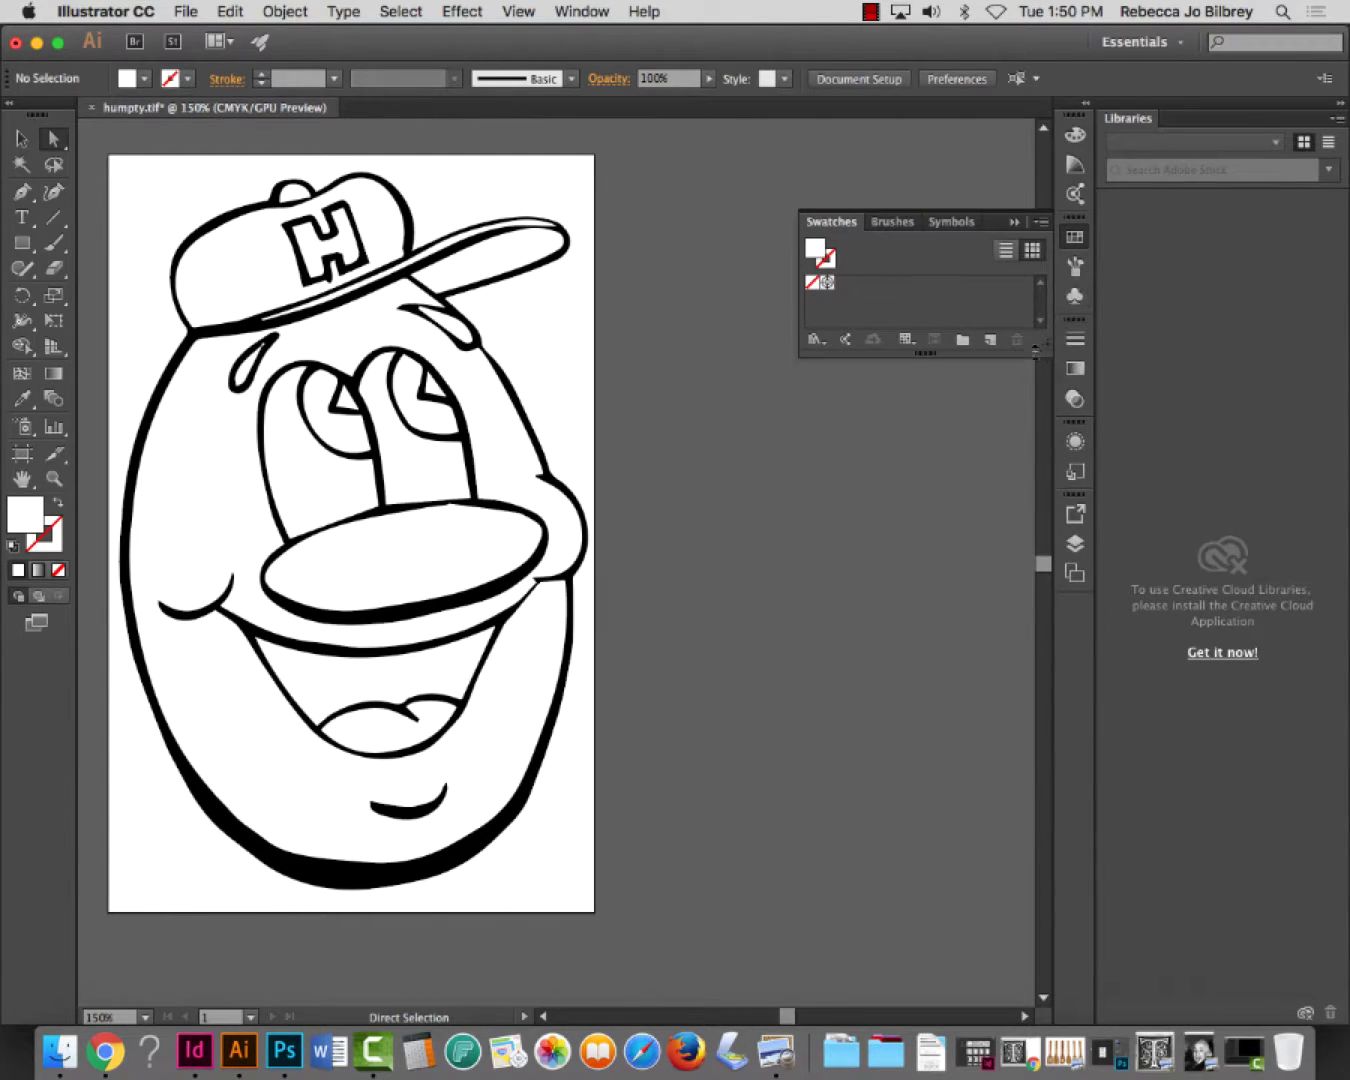
pyautogui.moveTo(1043, 345); pyautogui.dragTo(1046, 630)
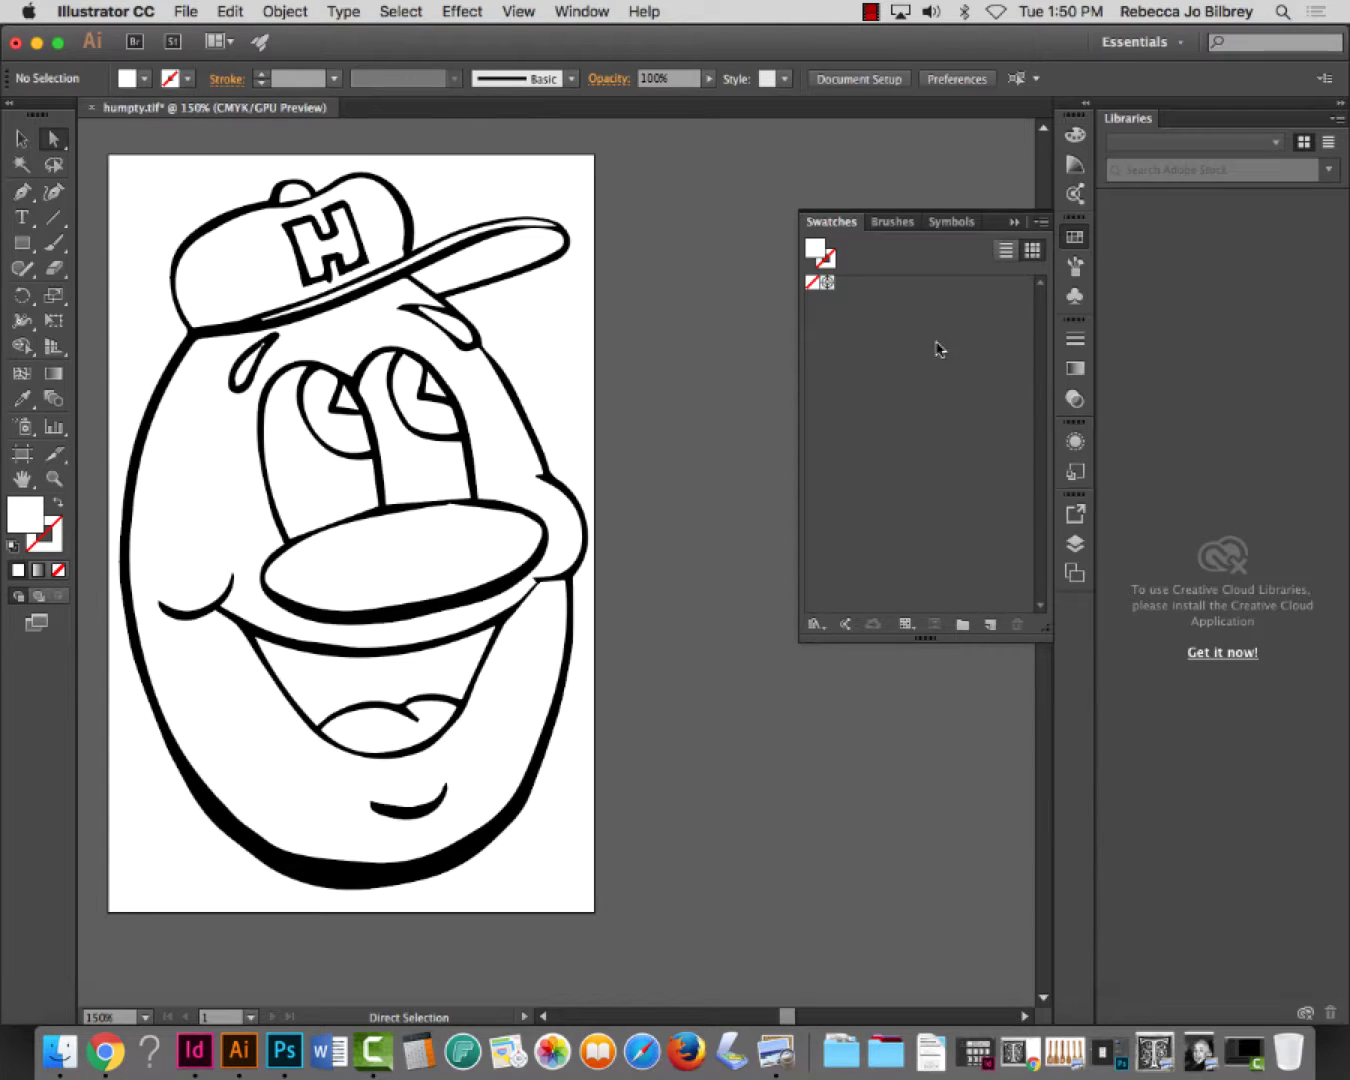
pyautogui.click(1042, 223)
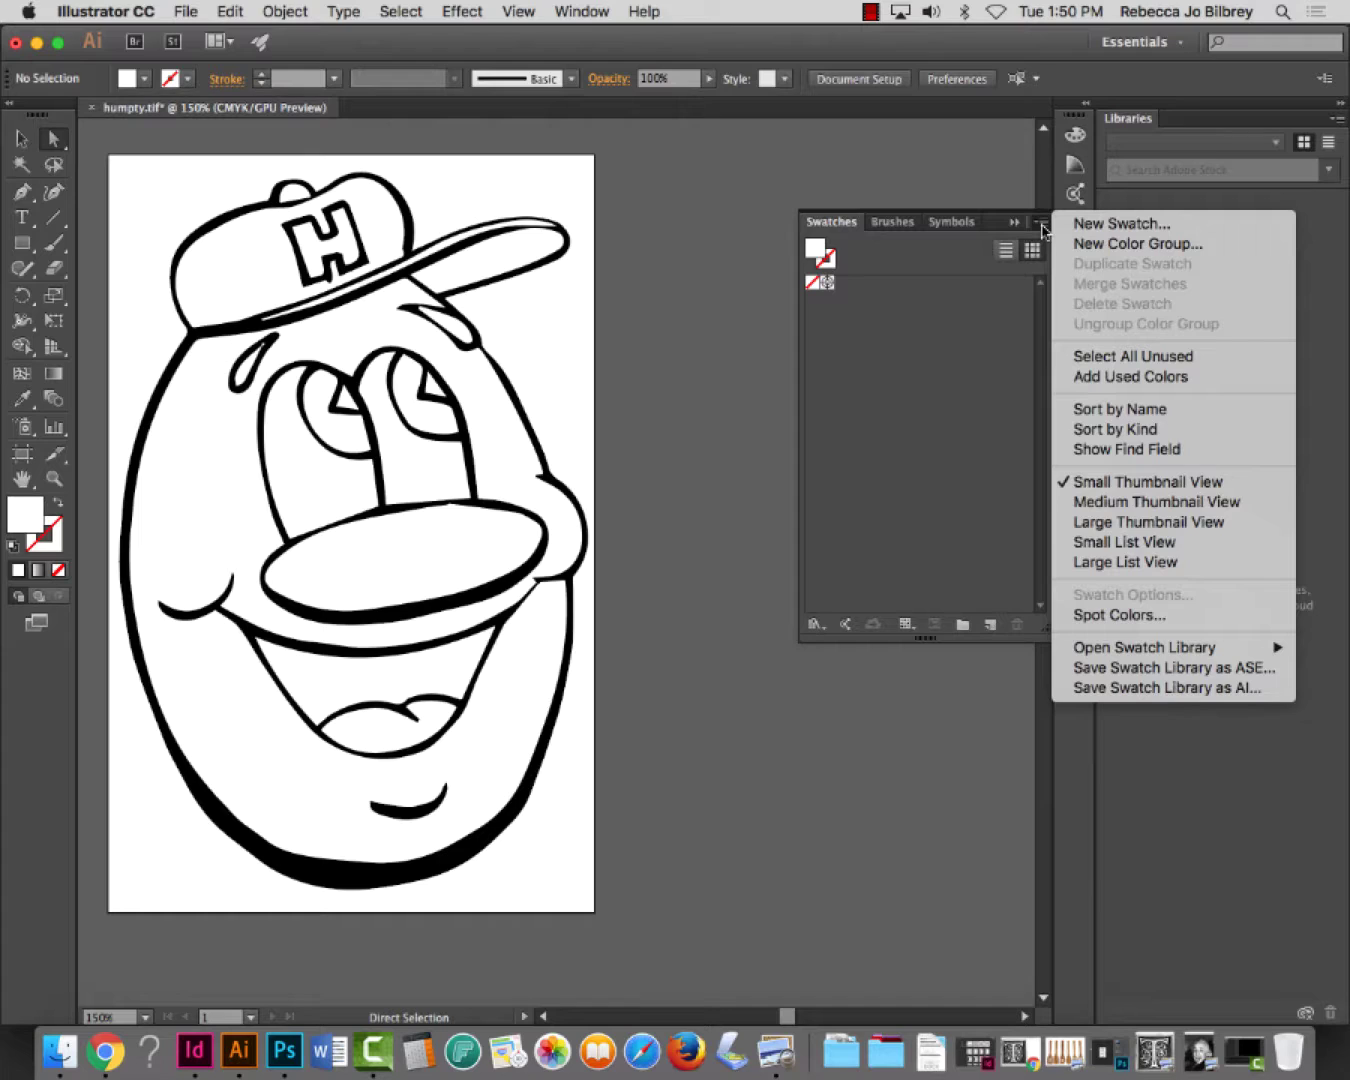
pyautogui.moveTo(1148, 649)
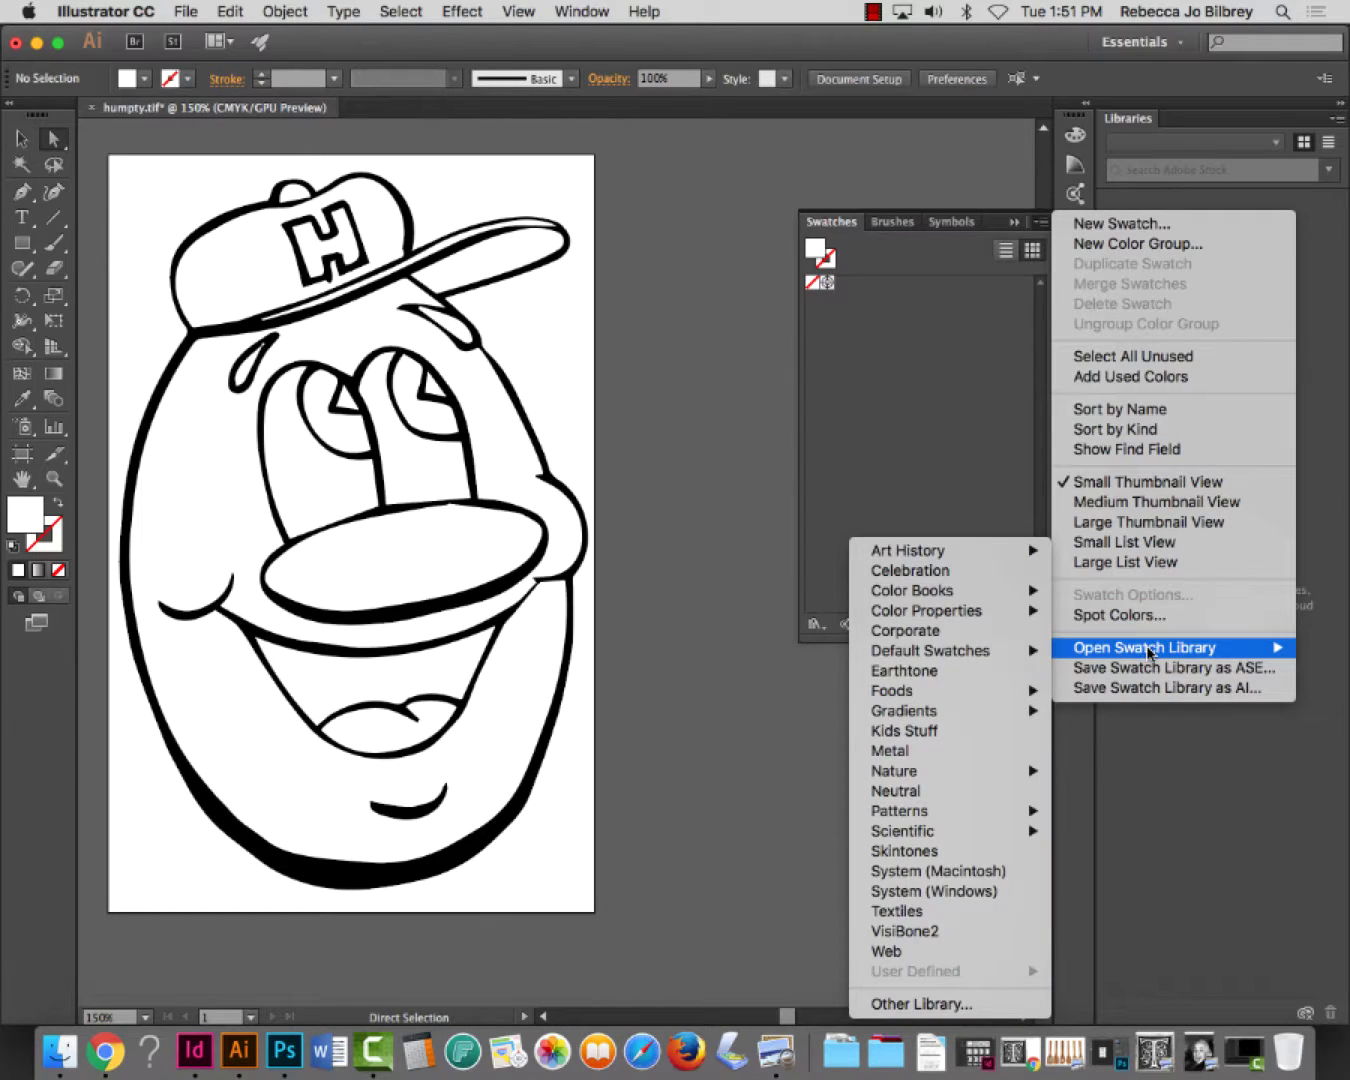
pyautogui.click(1014, 358)
pyautogui.click(1014, 223)
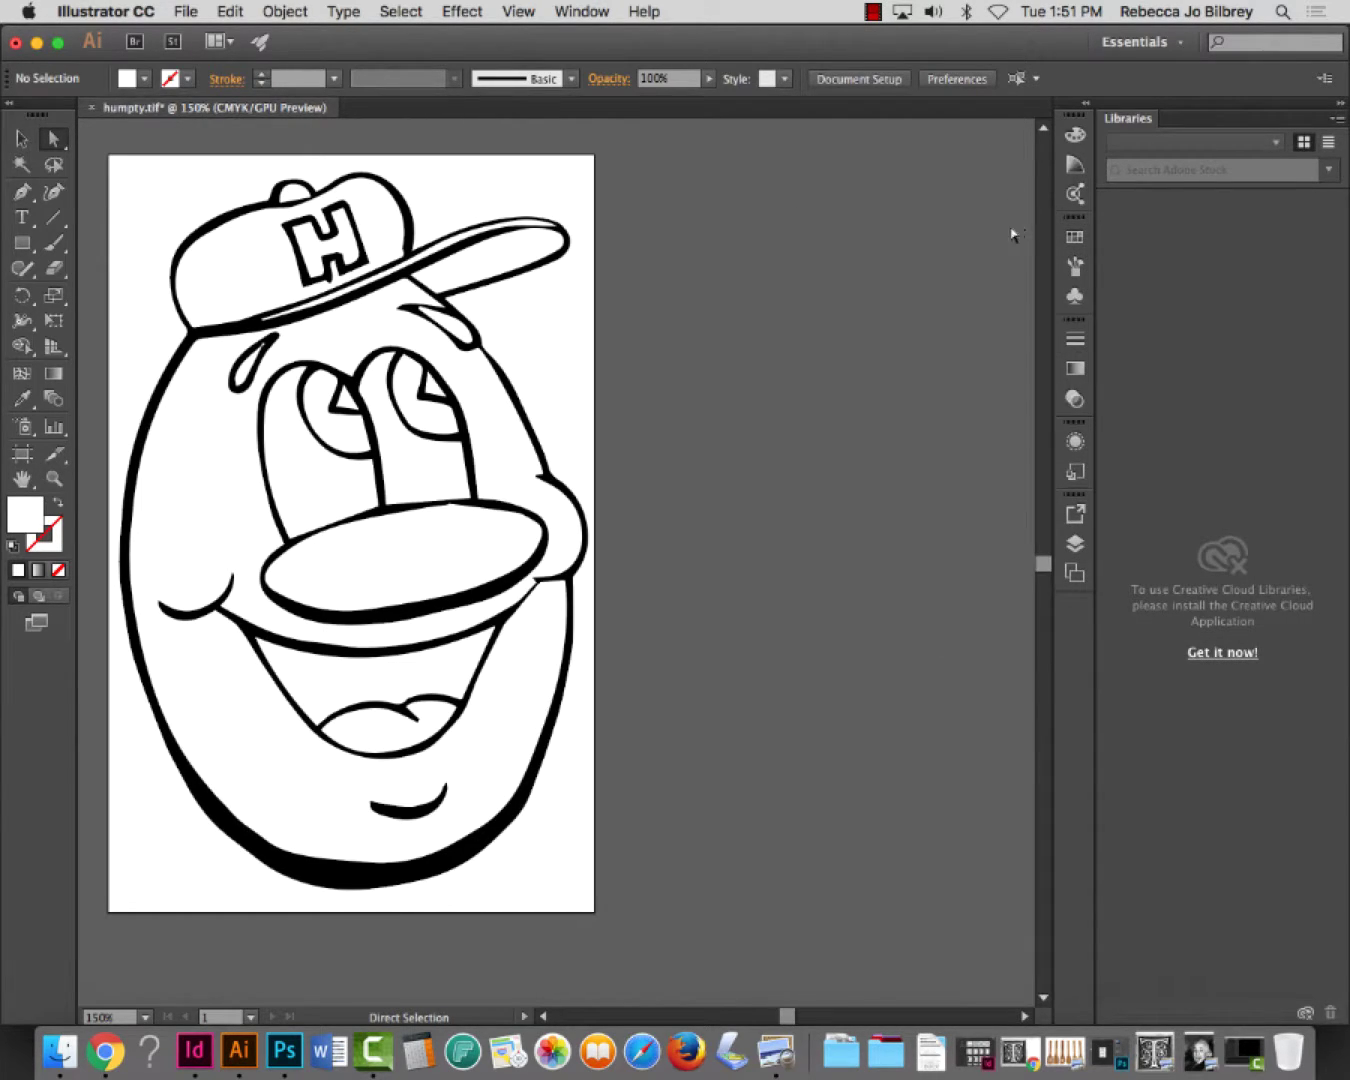
pyautogui.click(1075, 237)
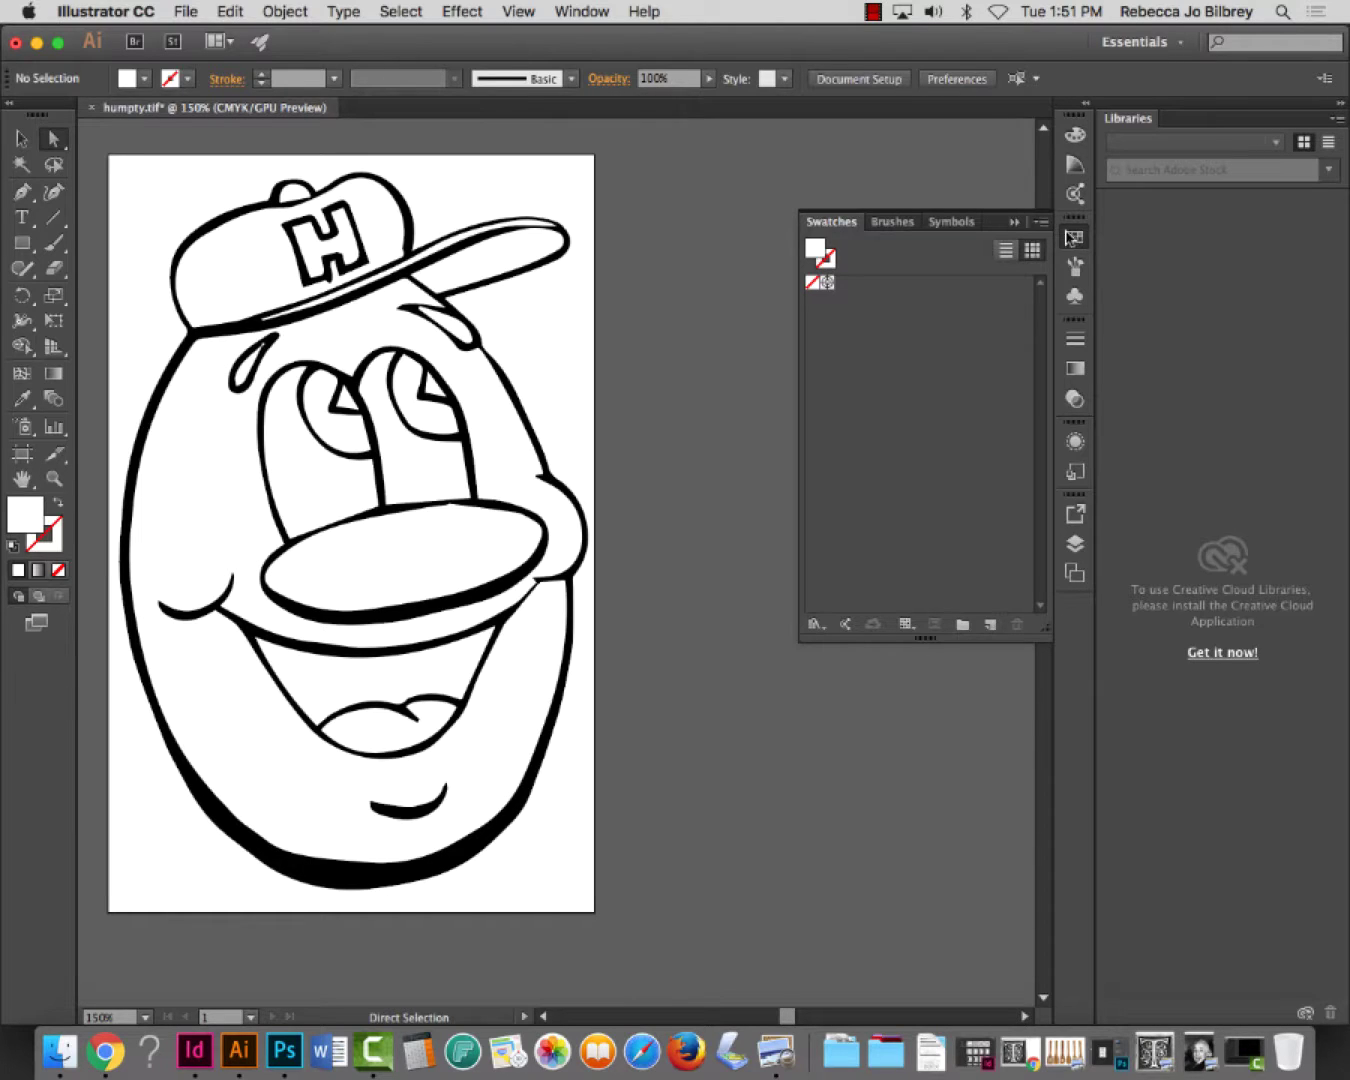
# Open the PANTONE+ CMYK Coated color book, enlarge its panel and place it beside the drawing with the orange and red swatches in view
pyautogui.click(1041, 224)
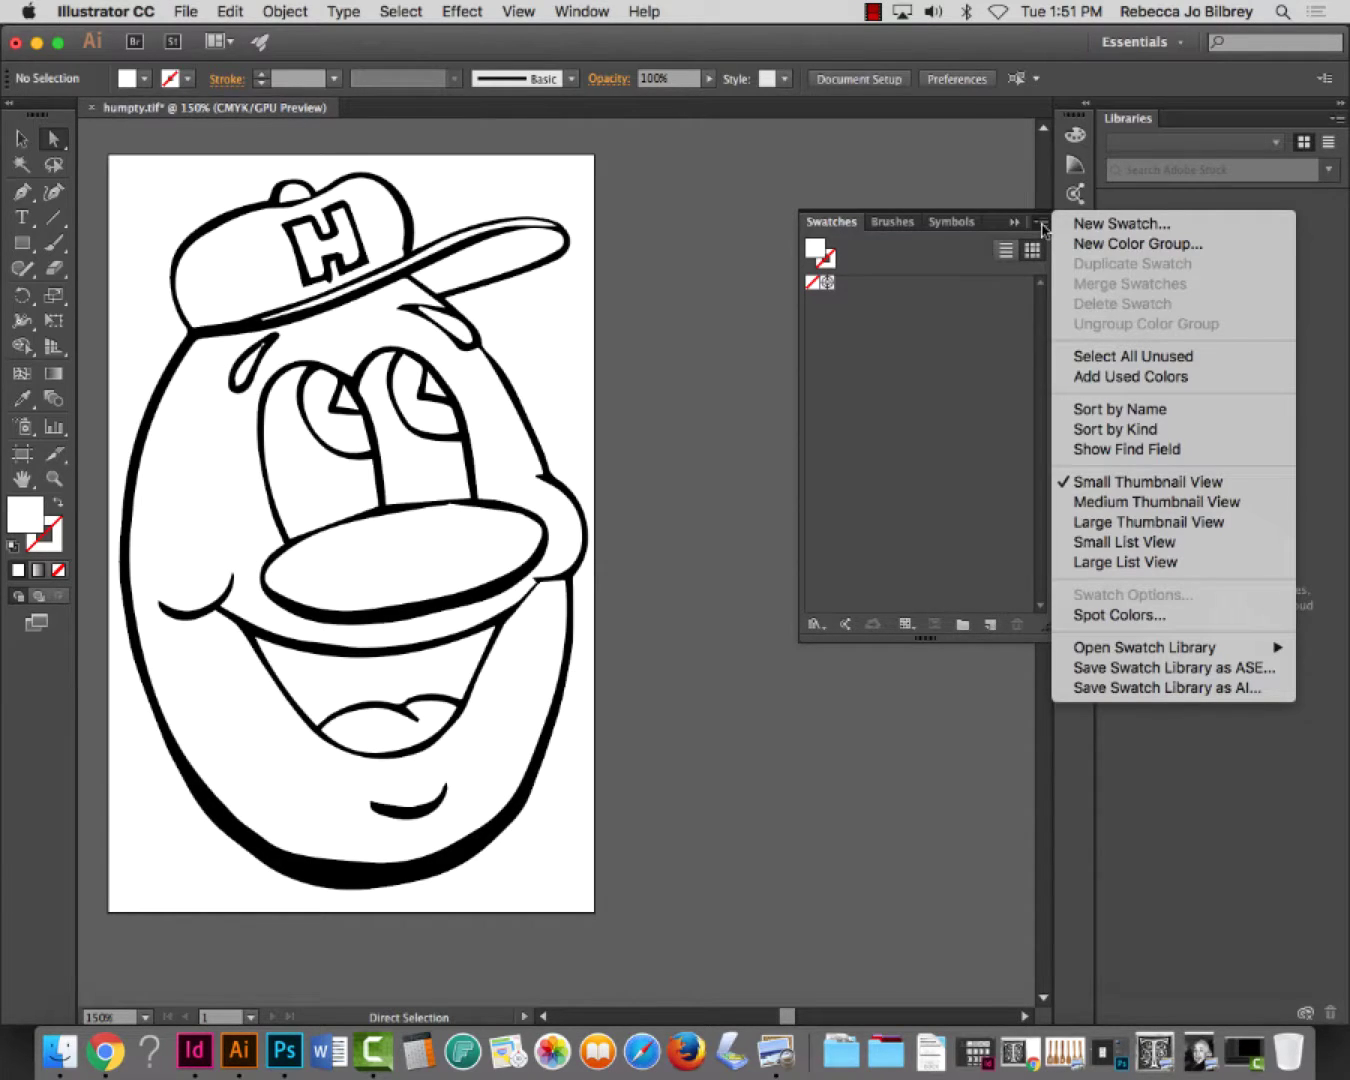
pyautogui.moveTo(1139, 654)
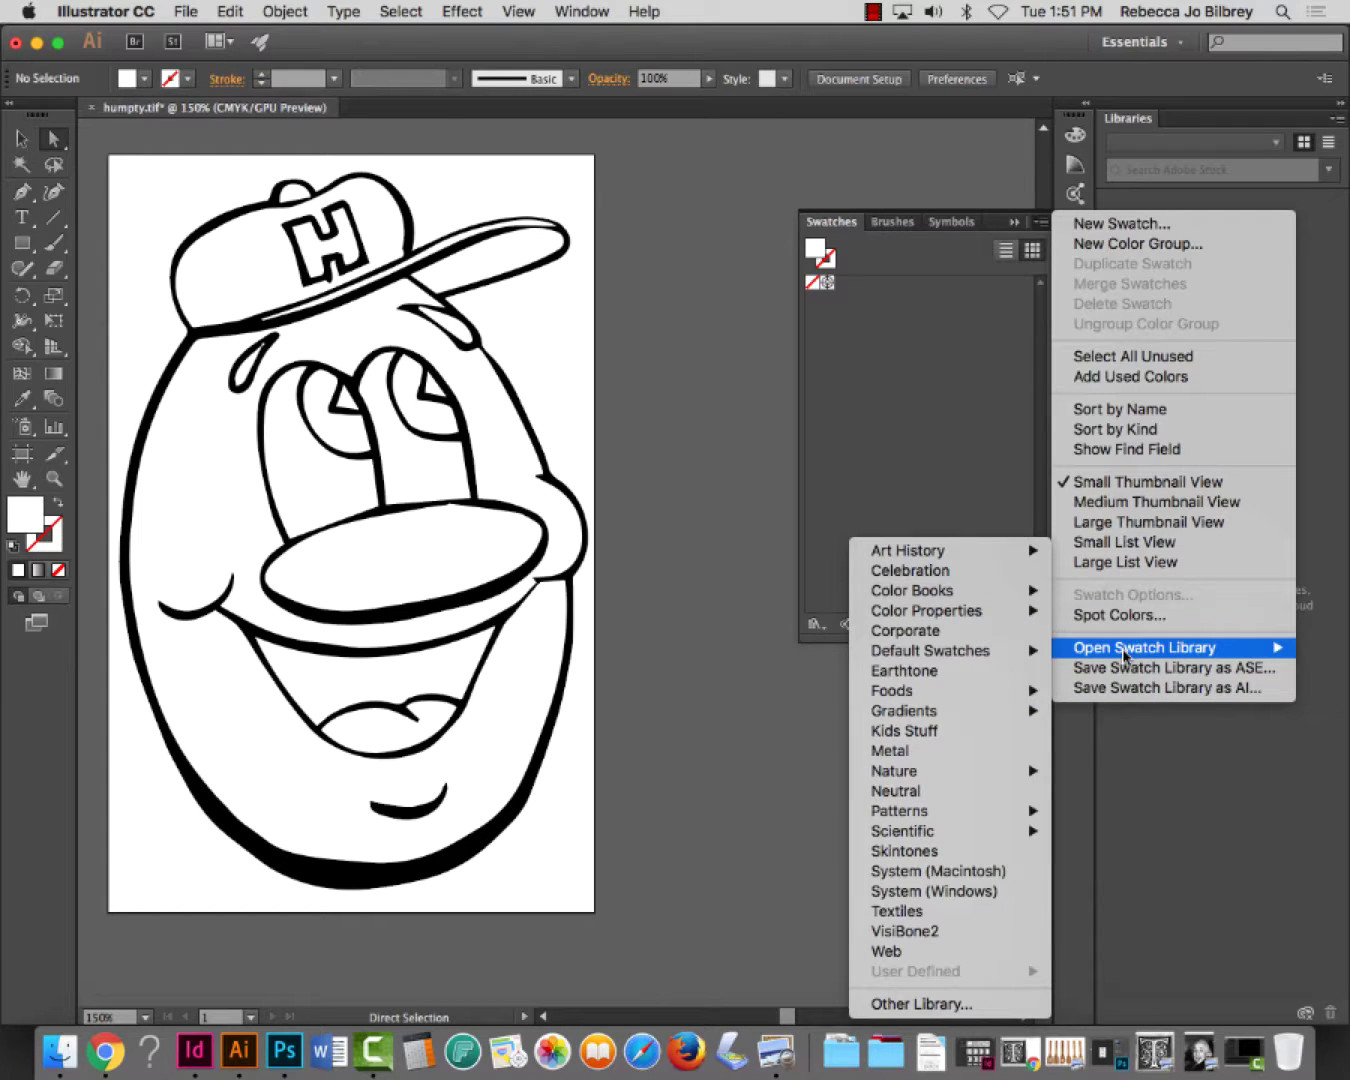
pyautogui.moveTo(984, 600)
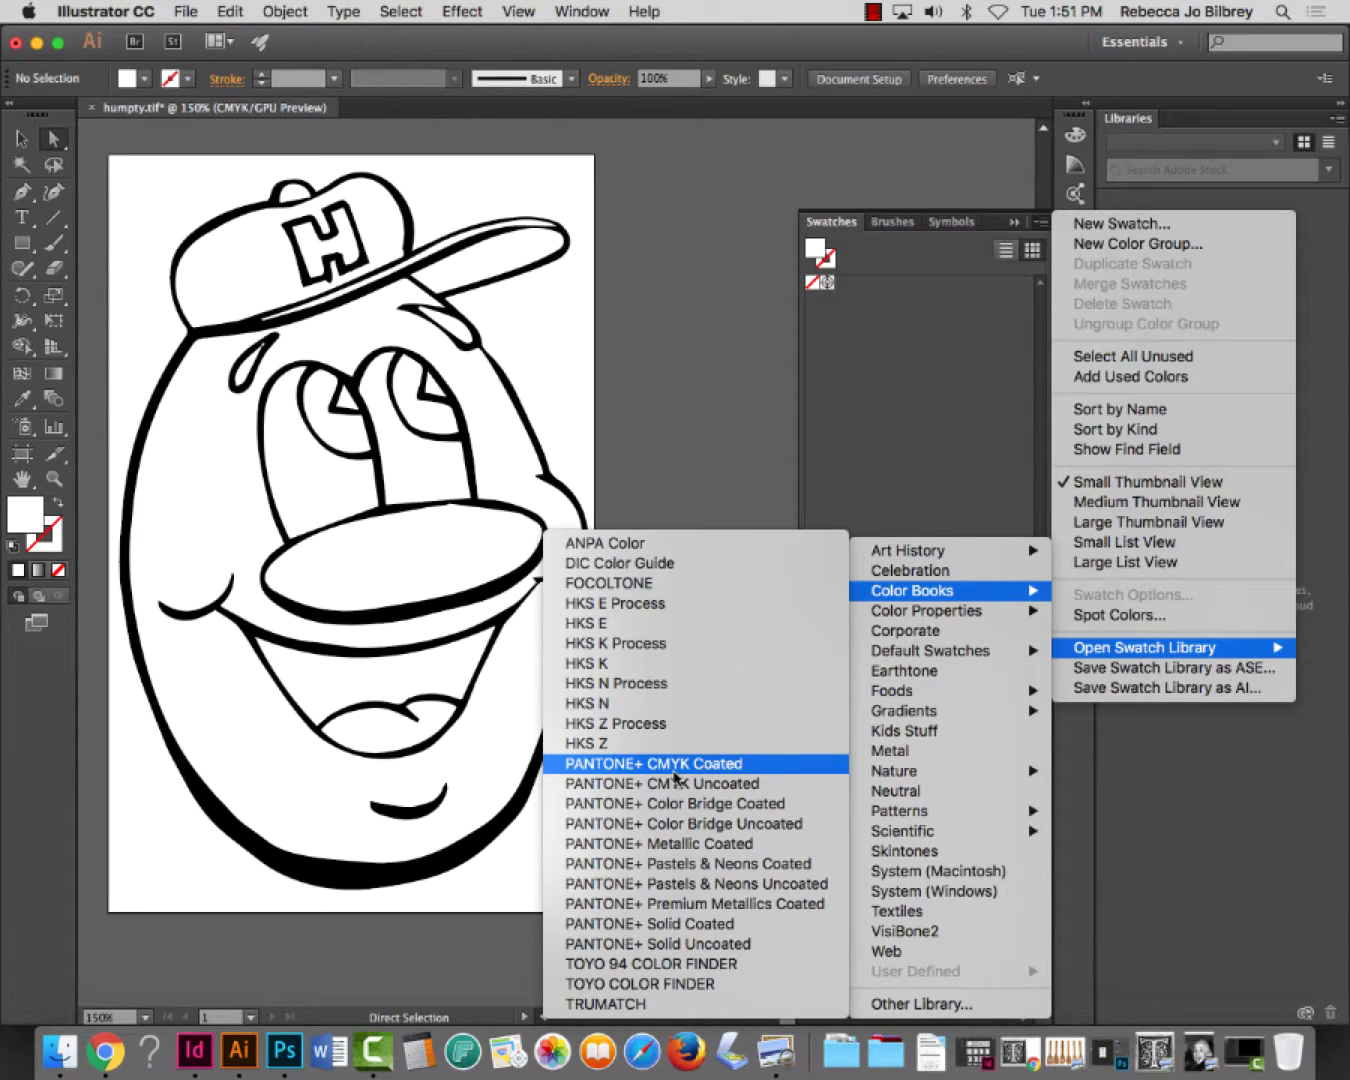
pyautogui.click(675, 764)
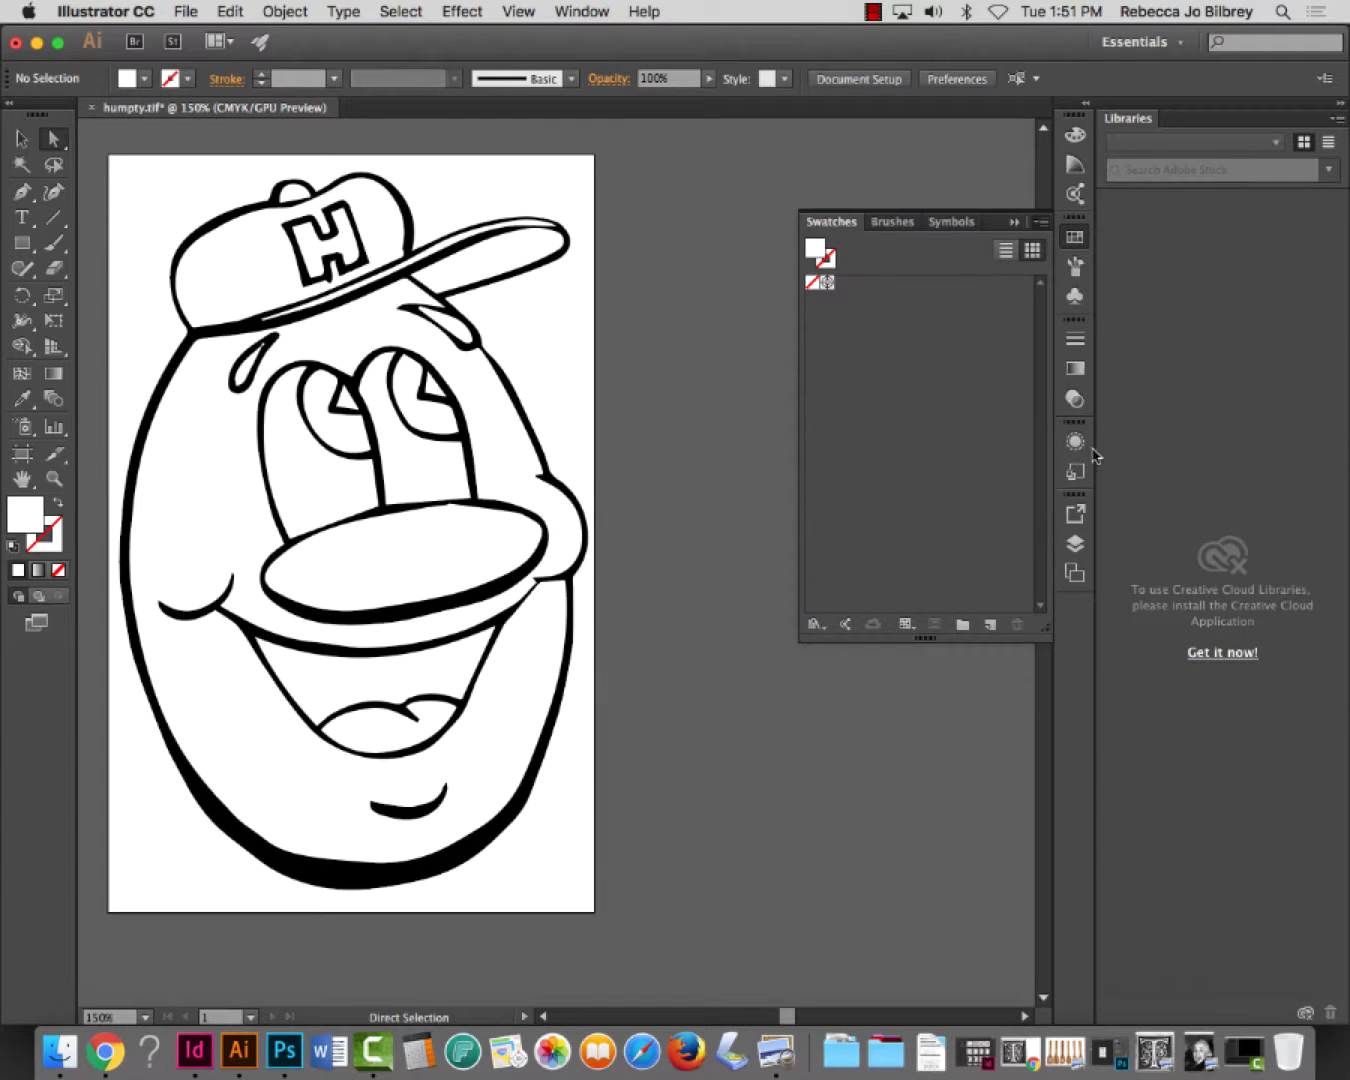
pyautogui.moveTo(801, 606); pyautogui.dragTo(801, 918)
pyautogui.moveTo(703, 480); pyautogui.dragTo(805, 135)
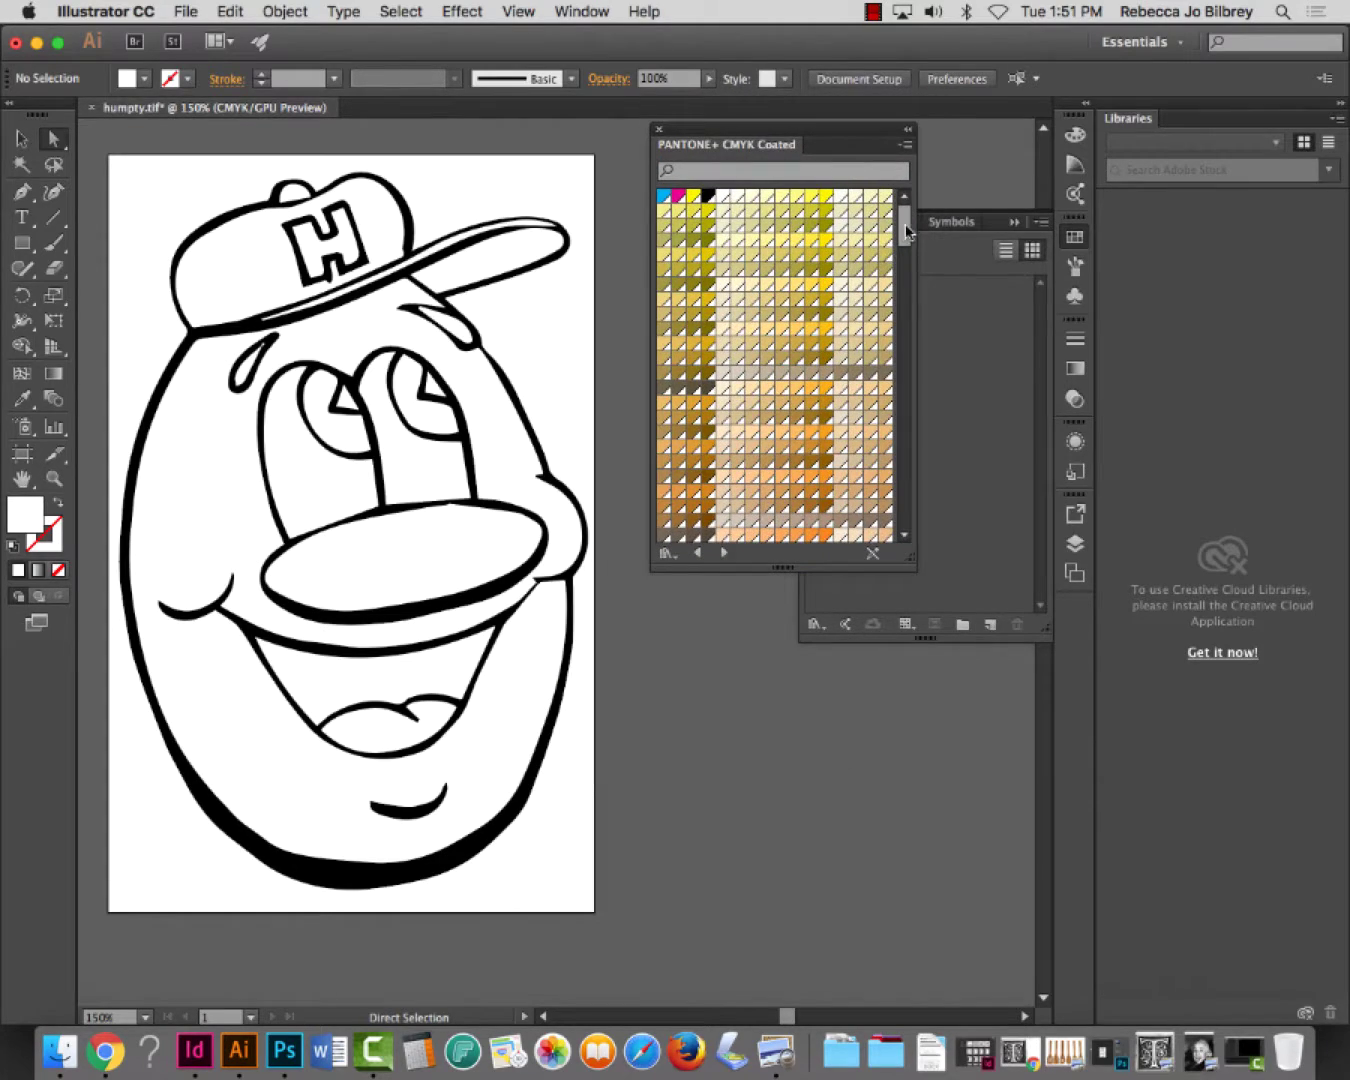
pyautogui.scroll(-10, 900, 250)
pyautogui.scroll(5, 910, 531)
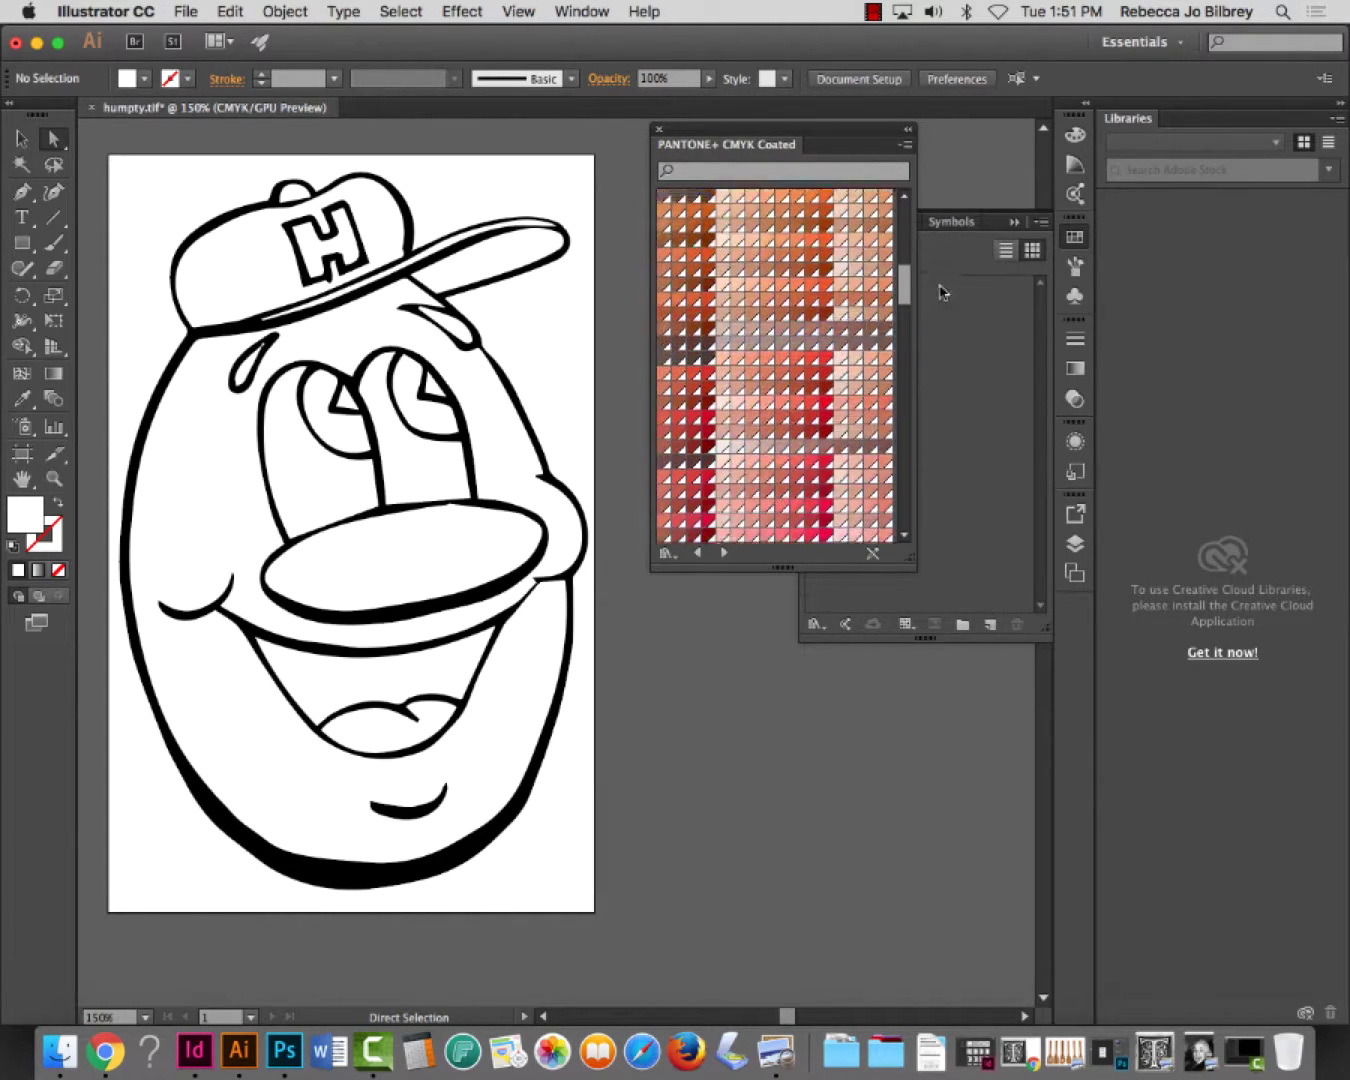
pyautogui.moveTo(799, 133); pyautogui.dragTo(781, 478)
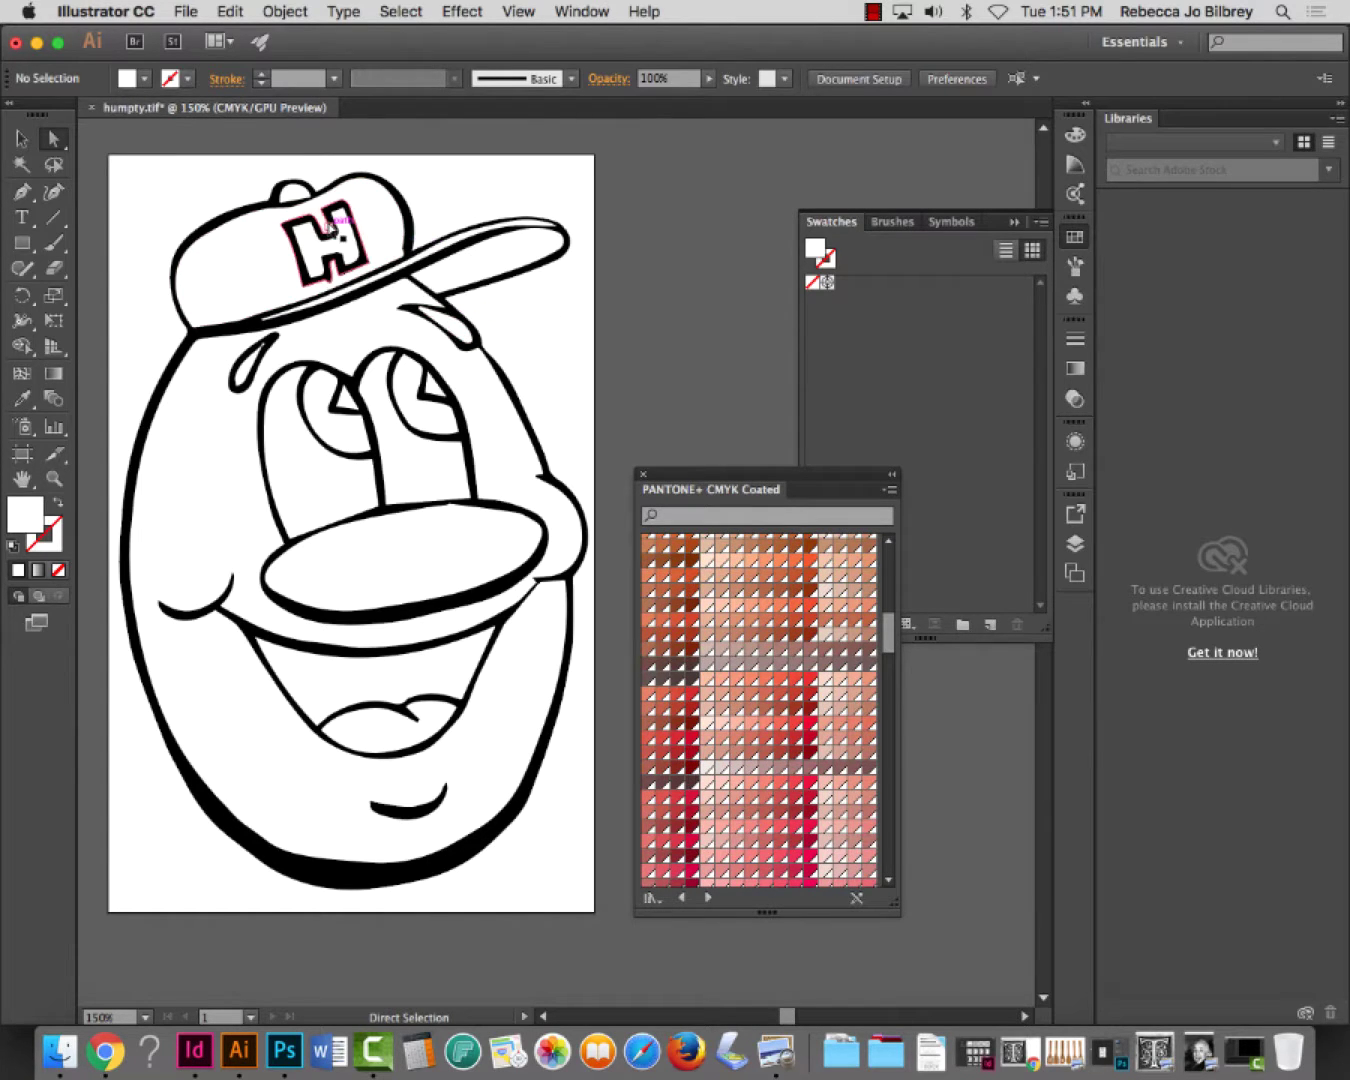
# Fill the crown of the cap with the orange swatch PANTONE P 37-8 C
pyautogui.click(242, 264)
pyautogui.click(811, 557)
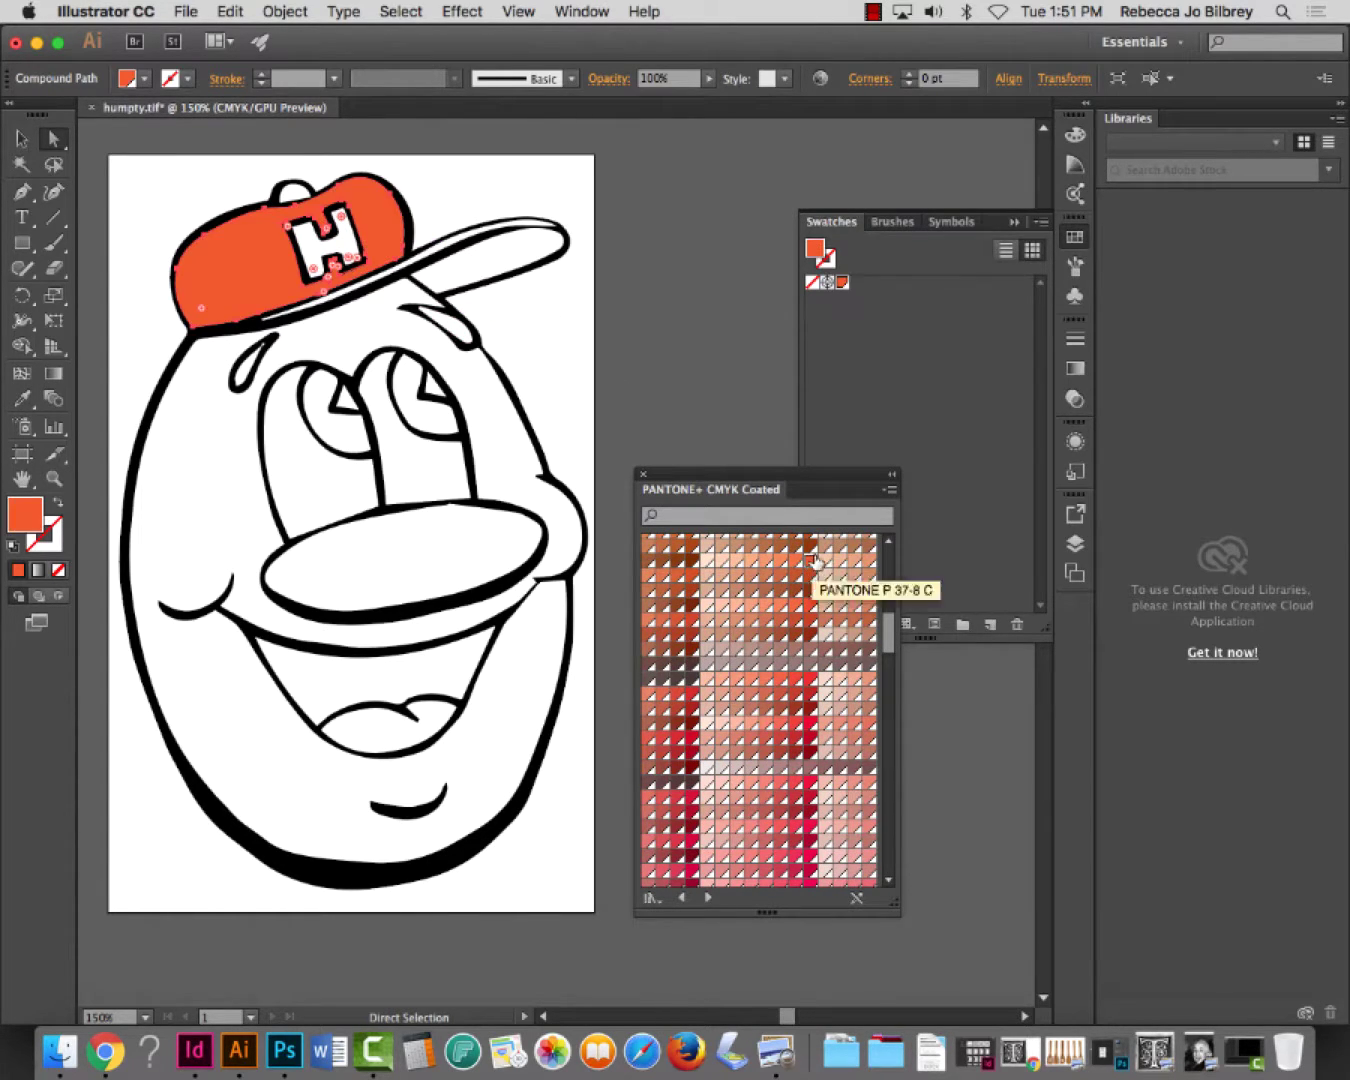
pyautogui.click(842, 283)
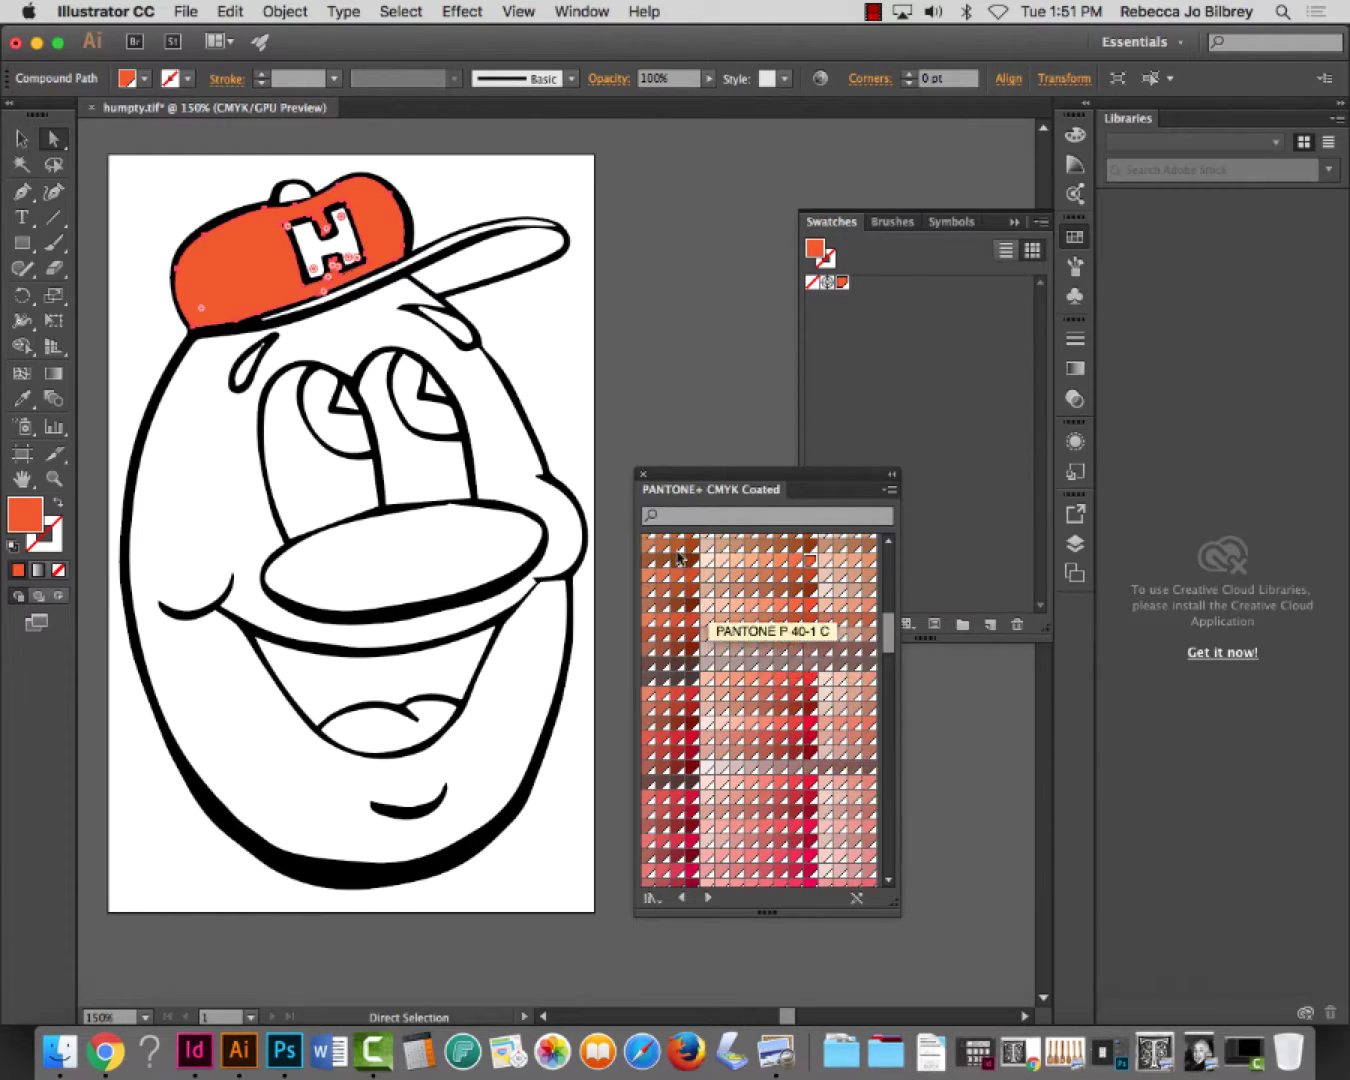
# Select the cap's top button and the letter H together and fill them with a medium blue from the Pantone library
pyautogui.click(303, 192)
pyautogui.click(303, 192)
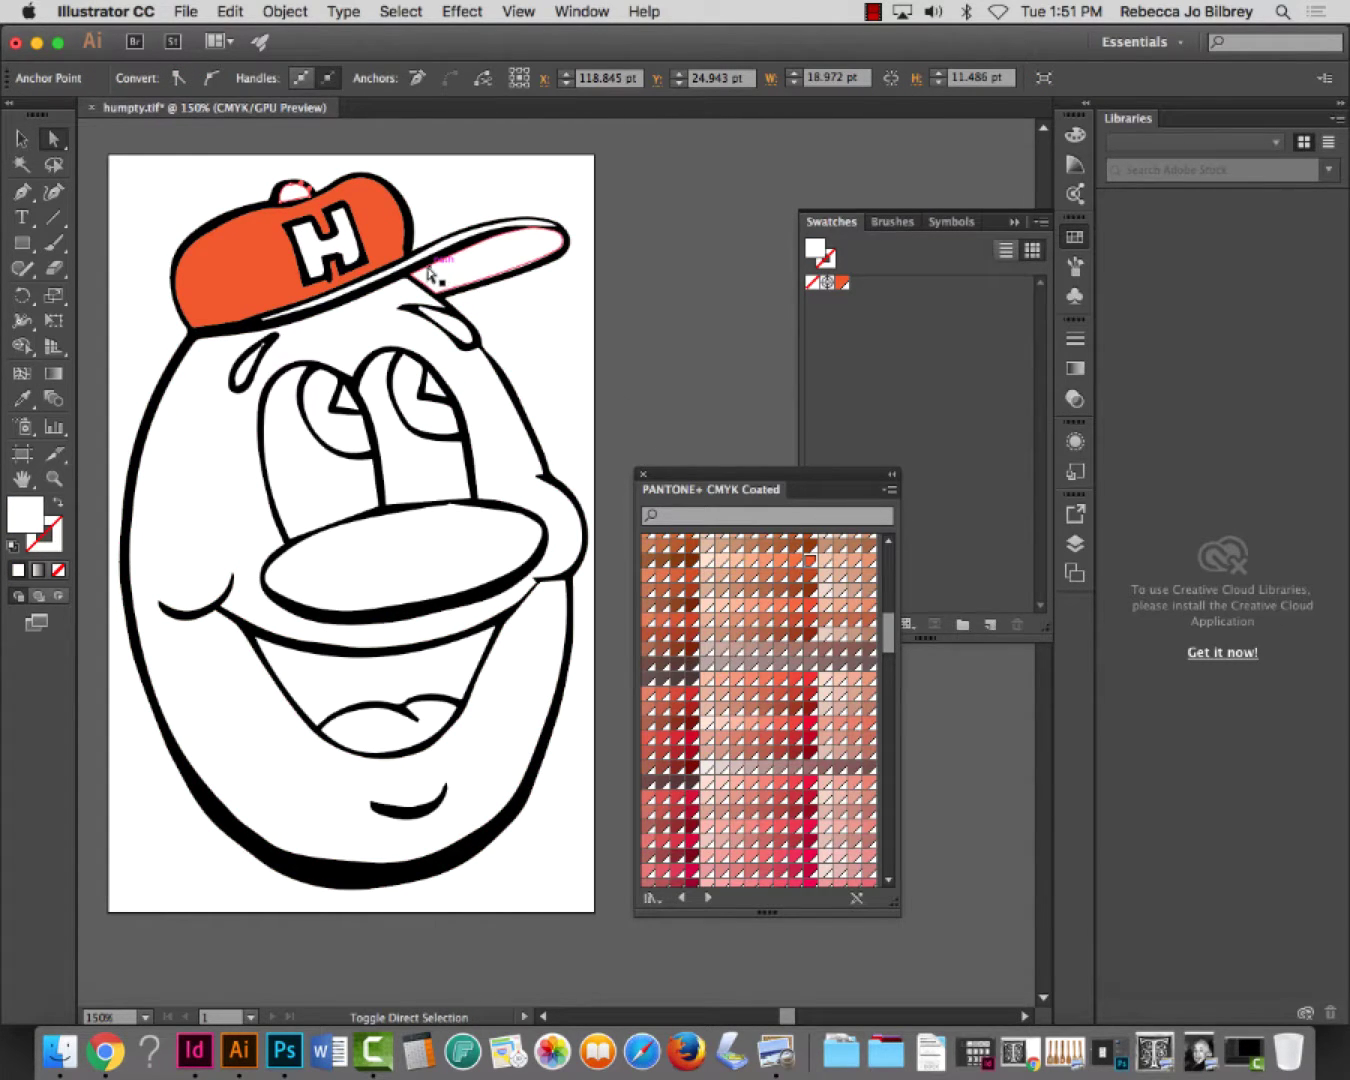
pyautogui.click(352, 253)
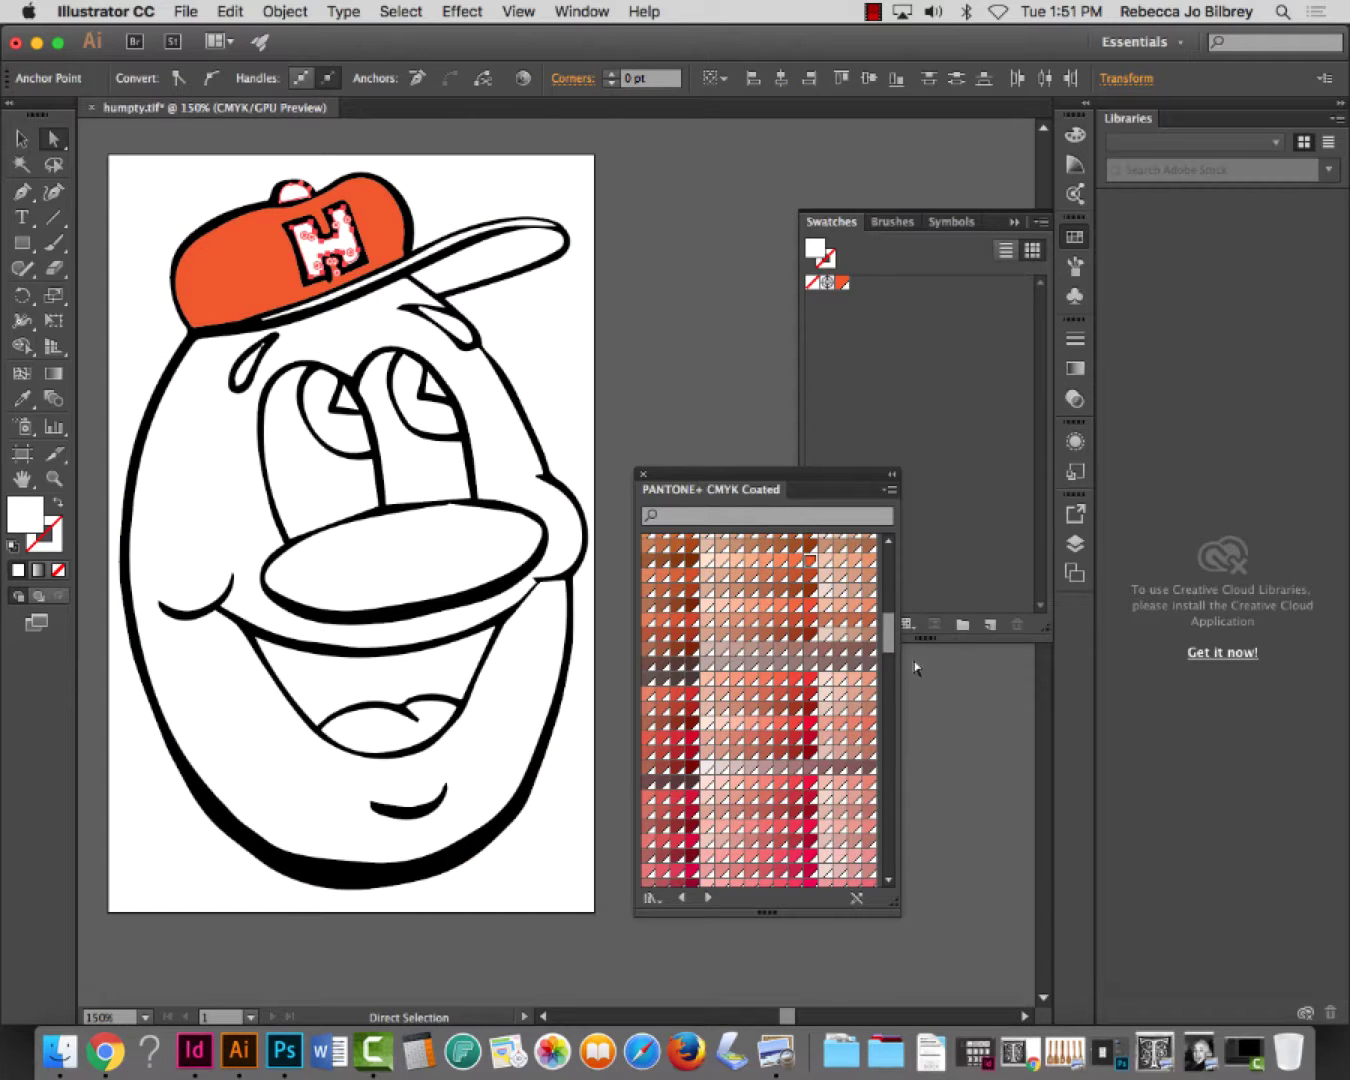
pyautogui.moveTo(888, 634); pyautogui.dragTo(890, 724)
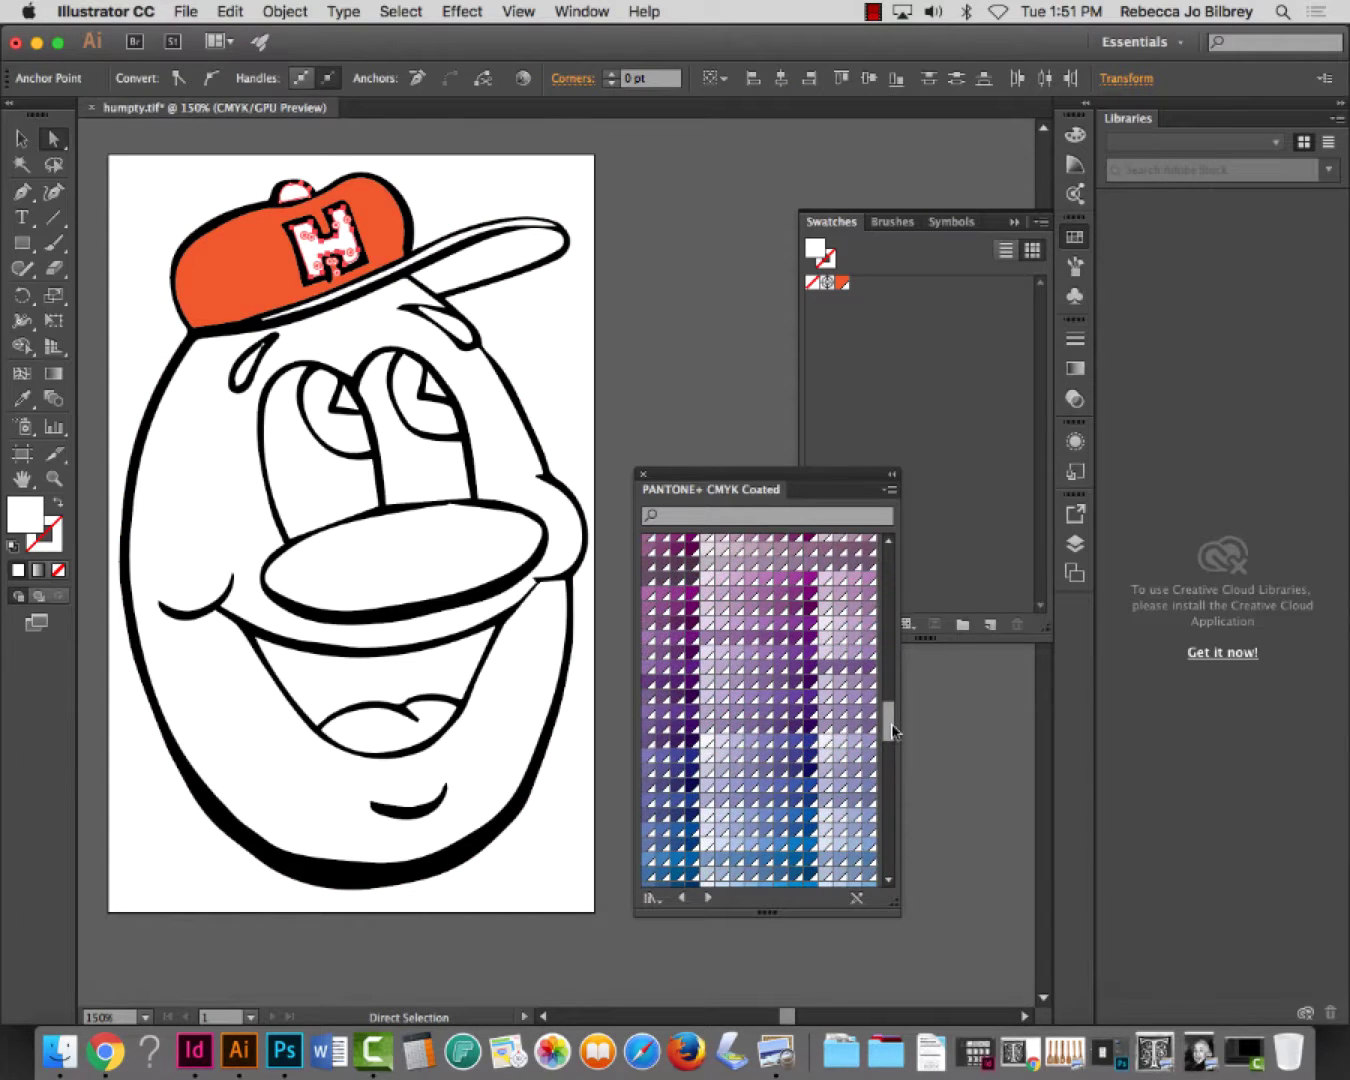
pyautogui.click(799, 845)
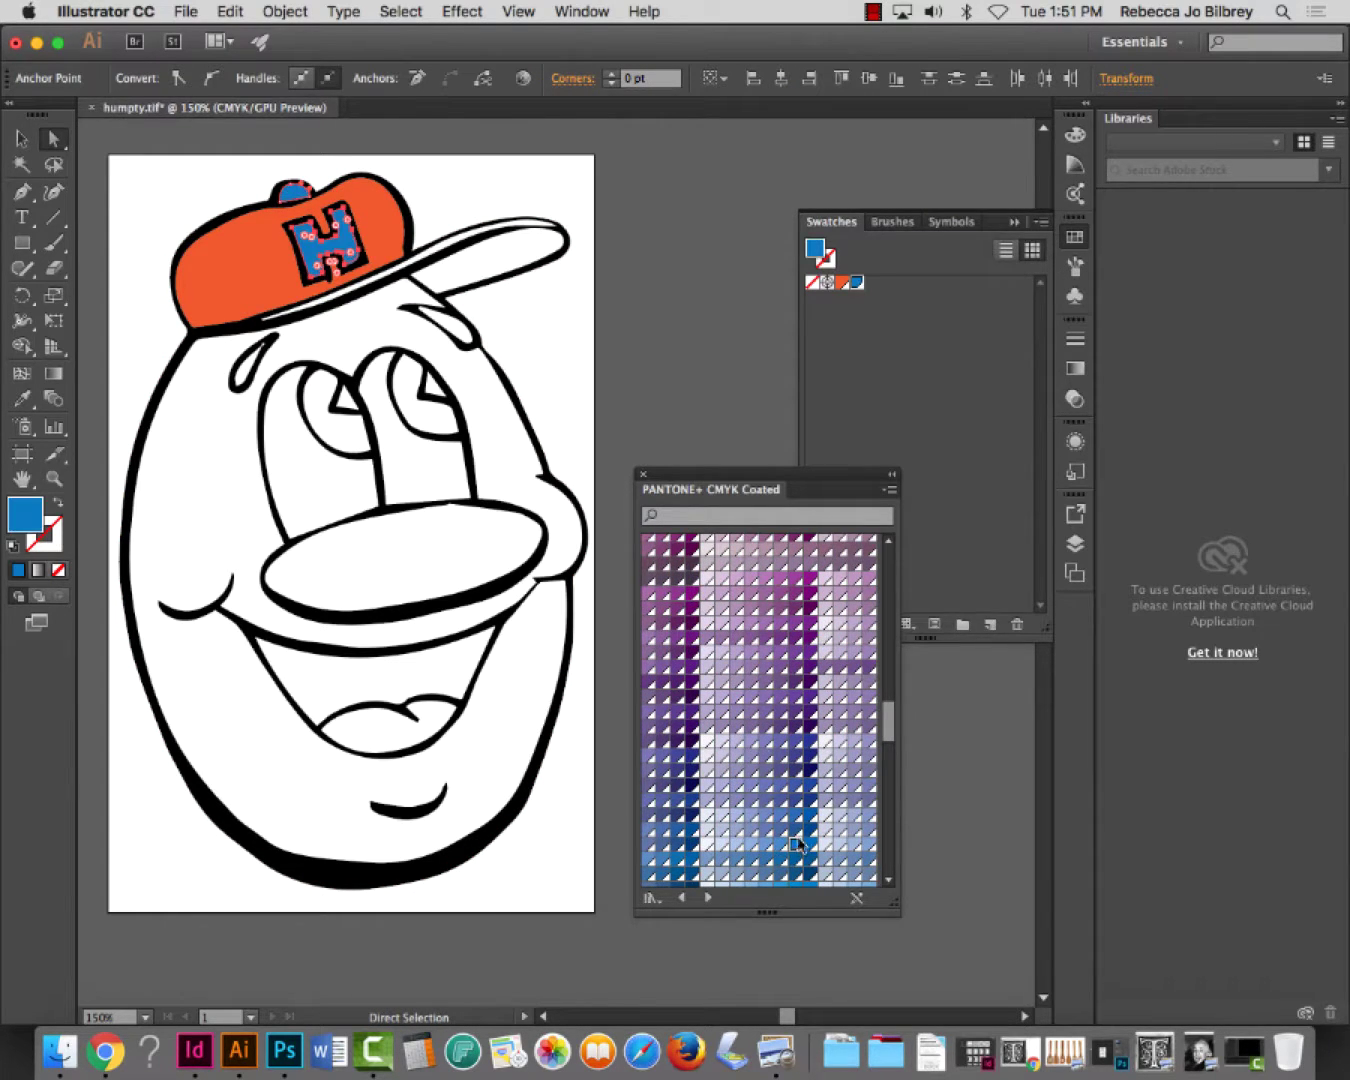
# Fill the brim's upper edge with the same medium blue and its underside with a dark navy blue, and deselect
pyautogui.click(447, 248)
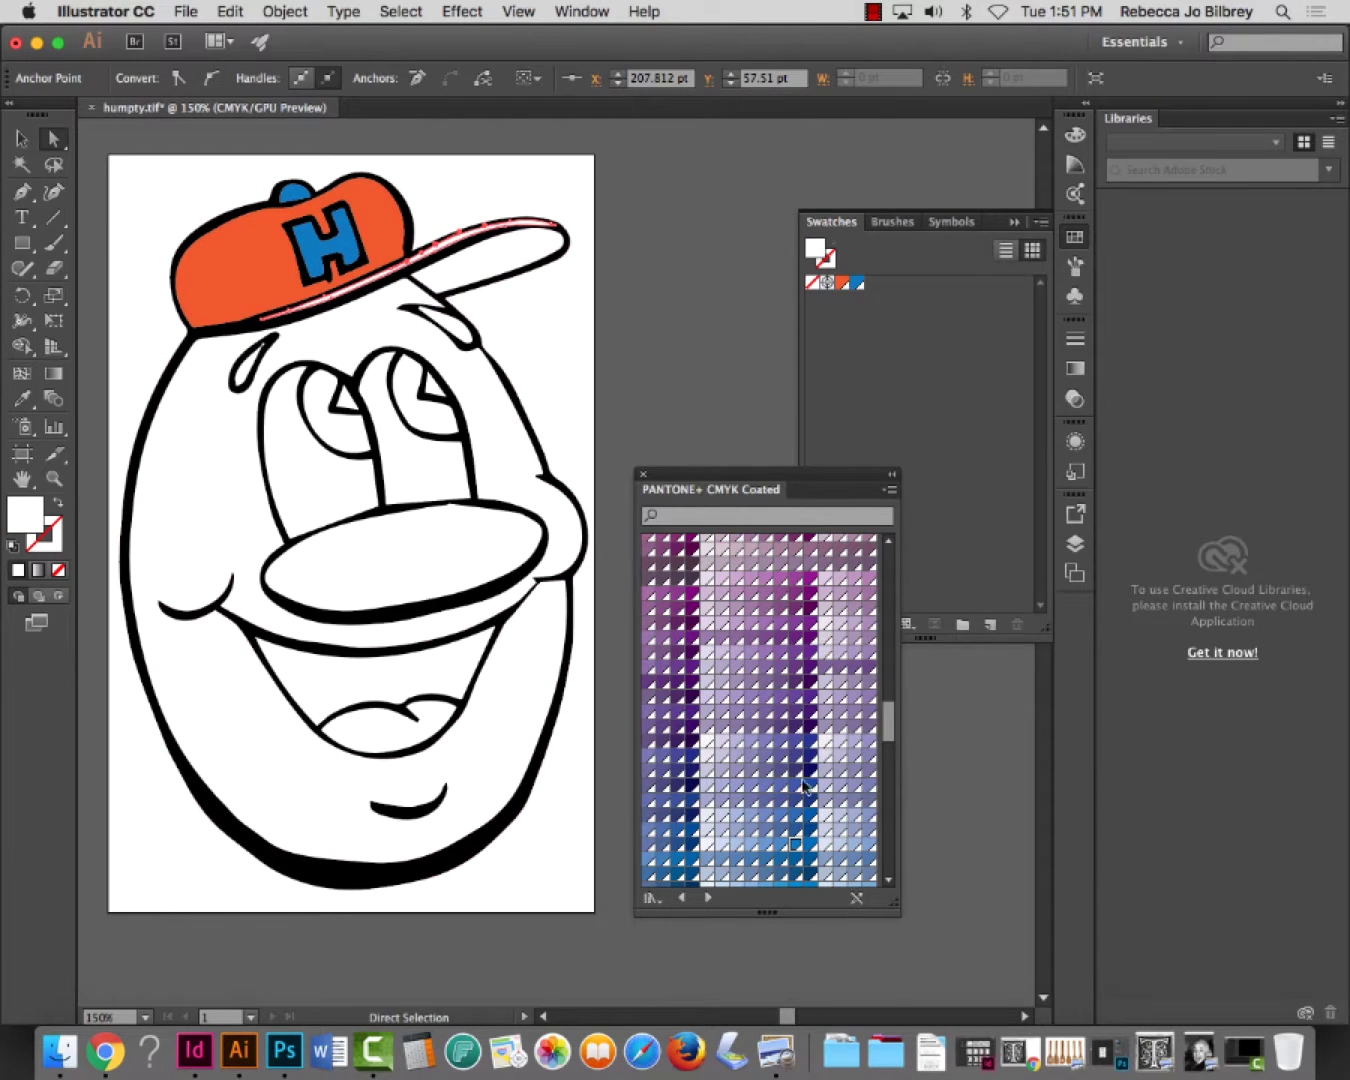
pyautogui.click(856, 286)
pyautogui.click(523, 275)
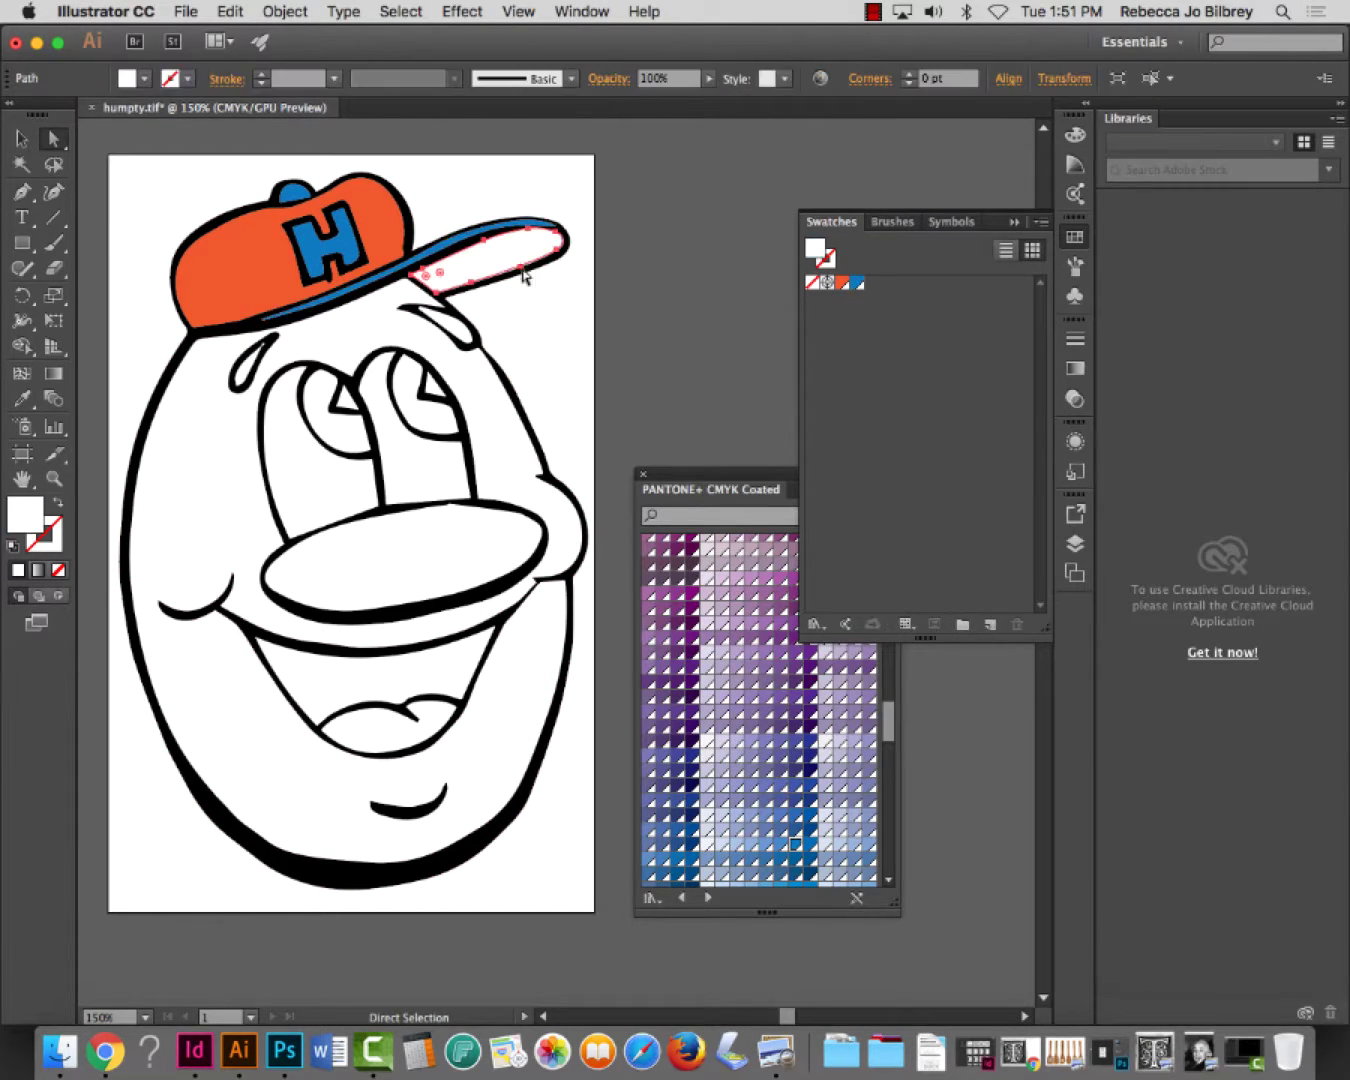
pyautogui.click(810, 874)
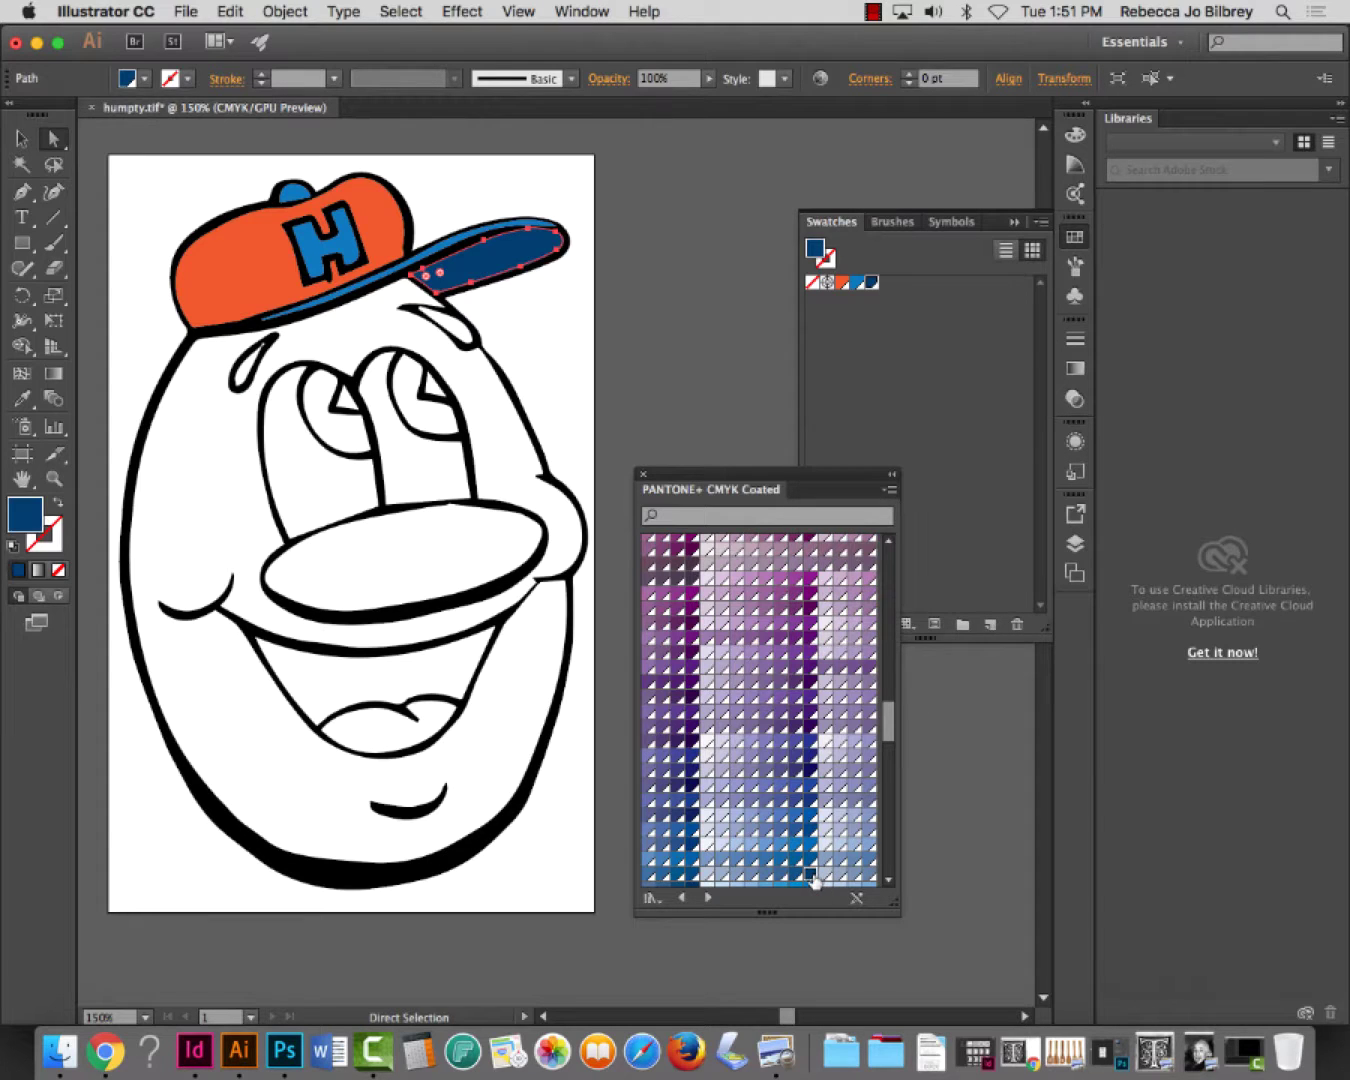
pyautogui.click(622, 319)
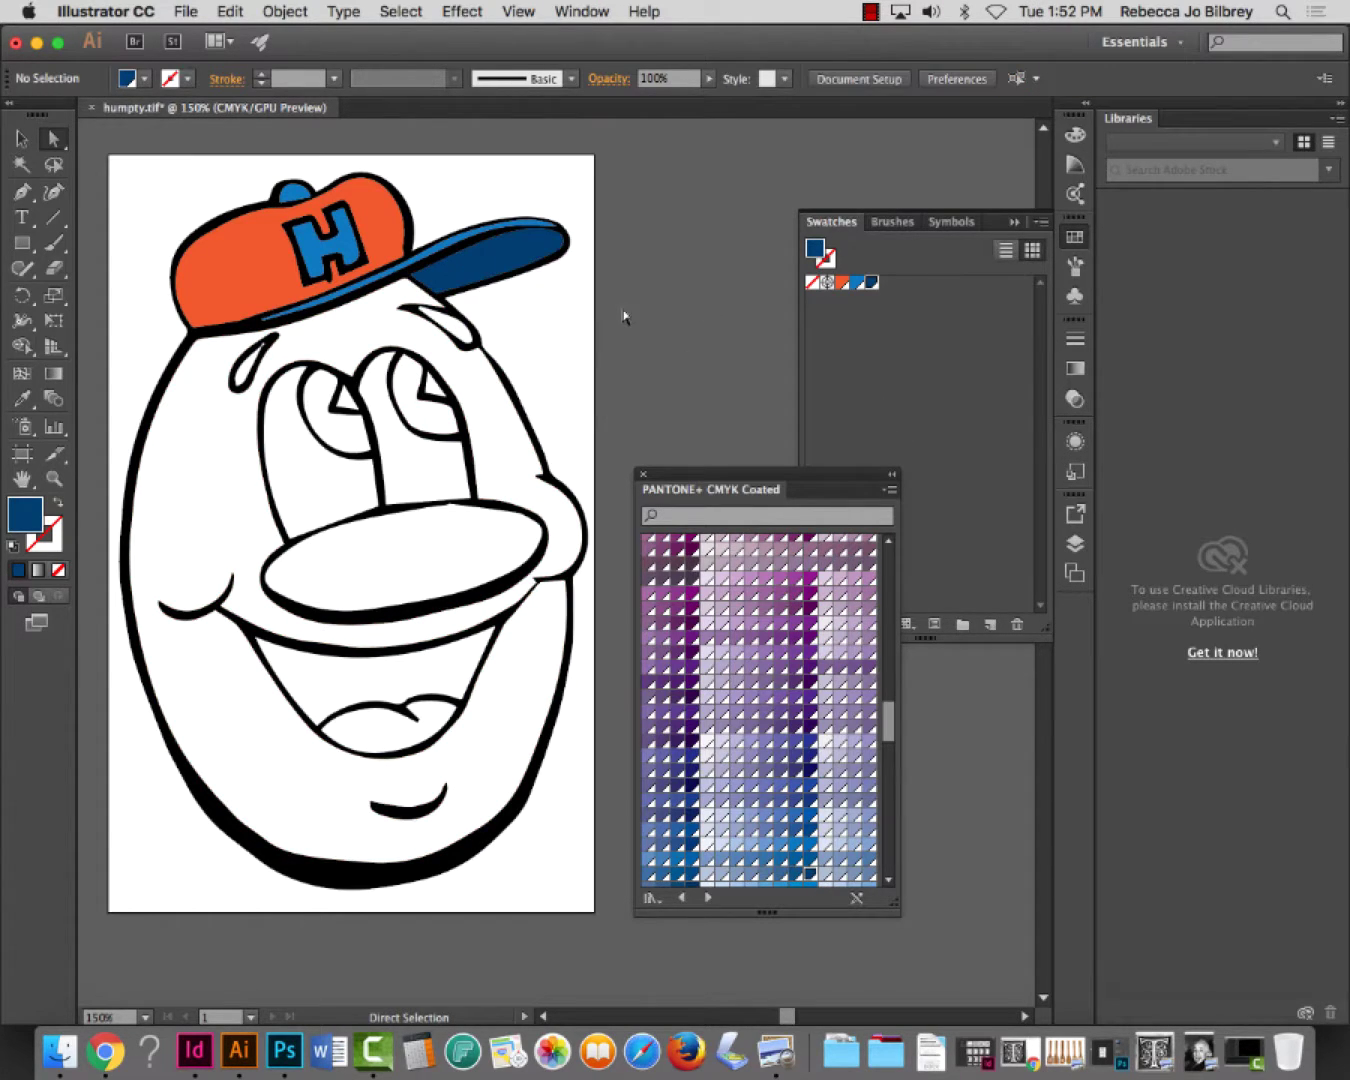
# Select both irises, try the navy and orange swatches on them, and fill them with the medium blue used on the cap
pyautogui.click(340, 432)
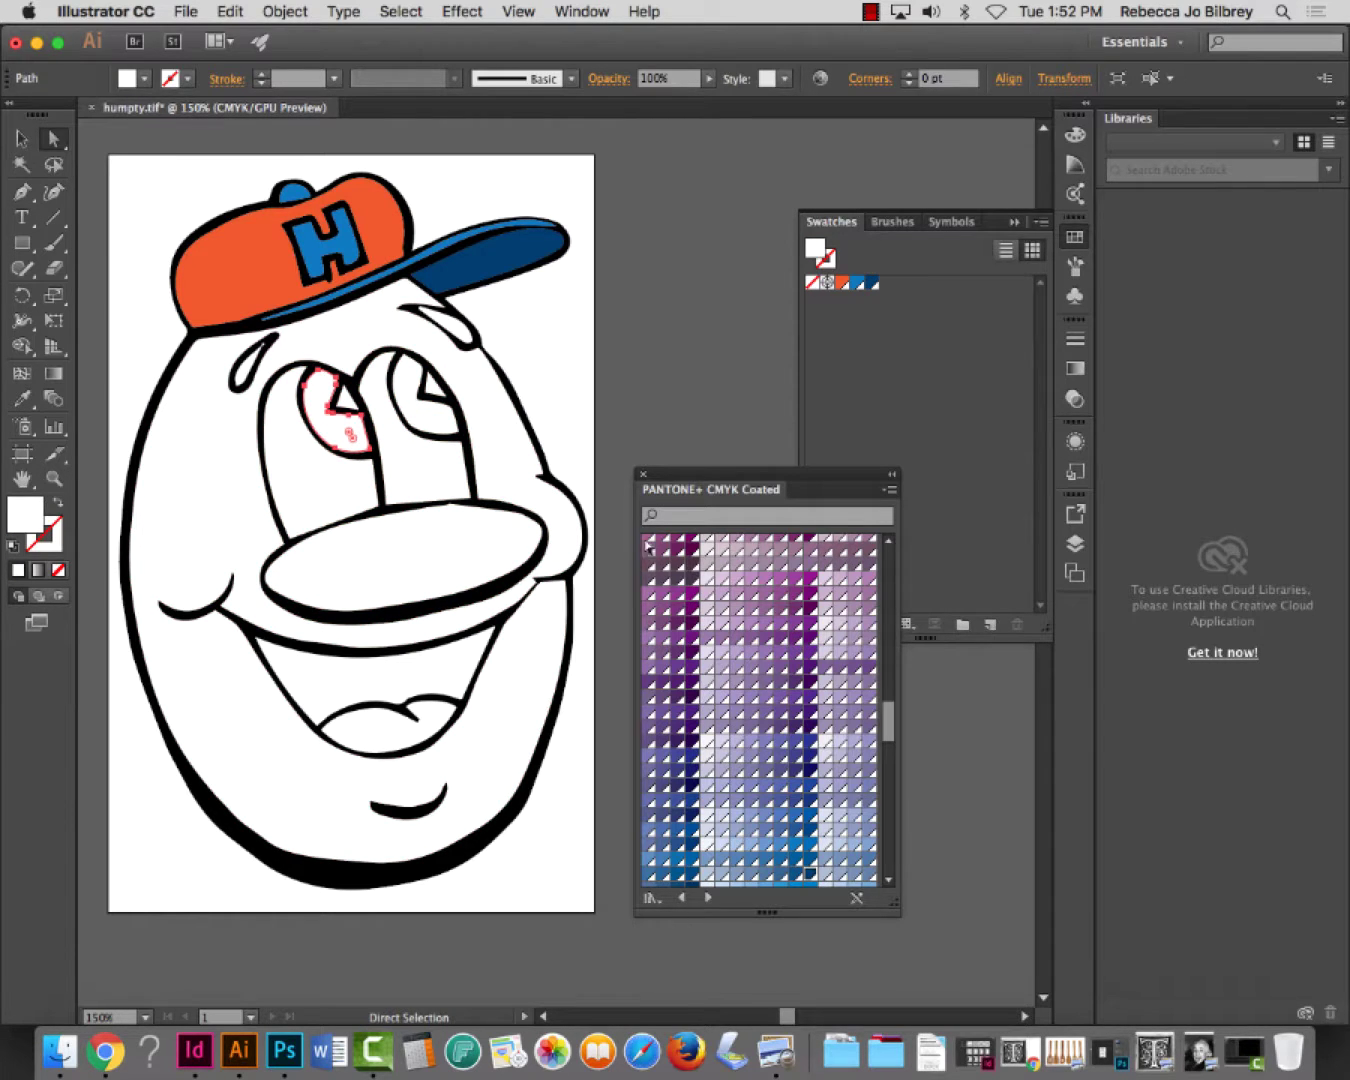
pyautogui.keyDown('shift'); pyautogui.click(440, 441); pyautogui.keyUp('shift')
pyautogui.click(873, 283)
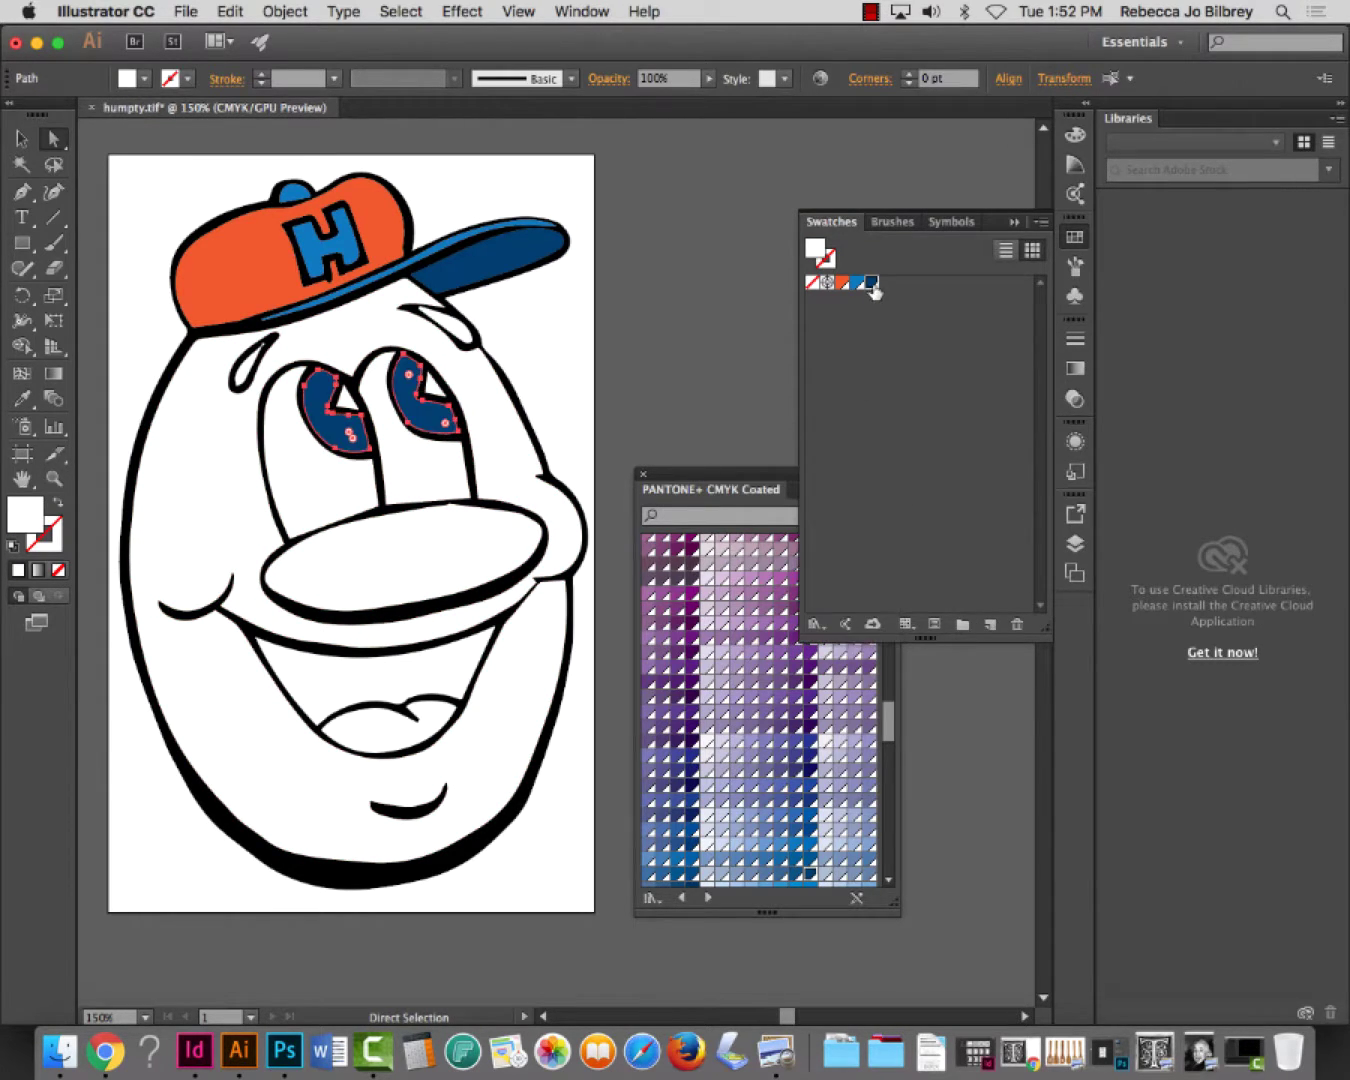
pyautogui.click(840, 282)
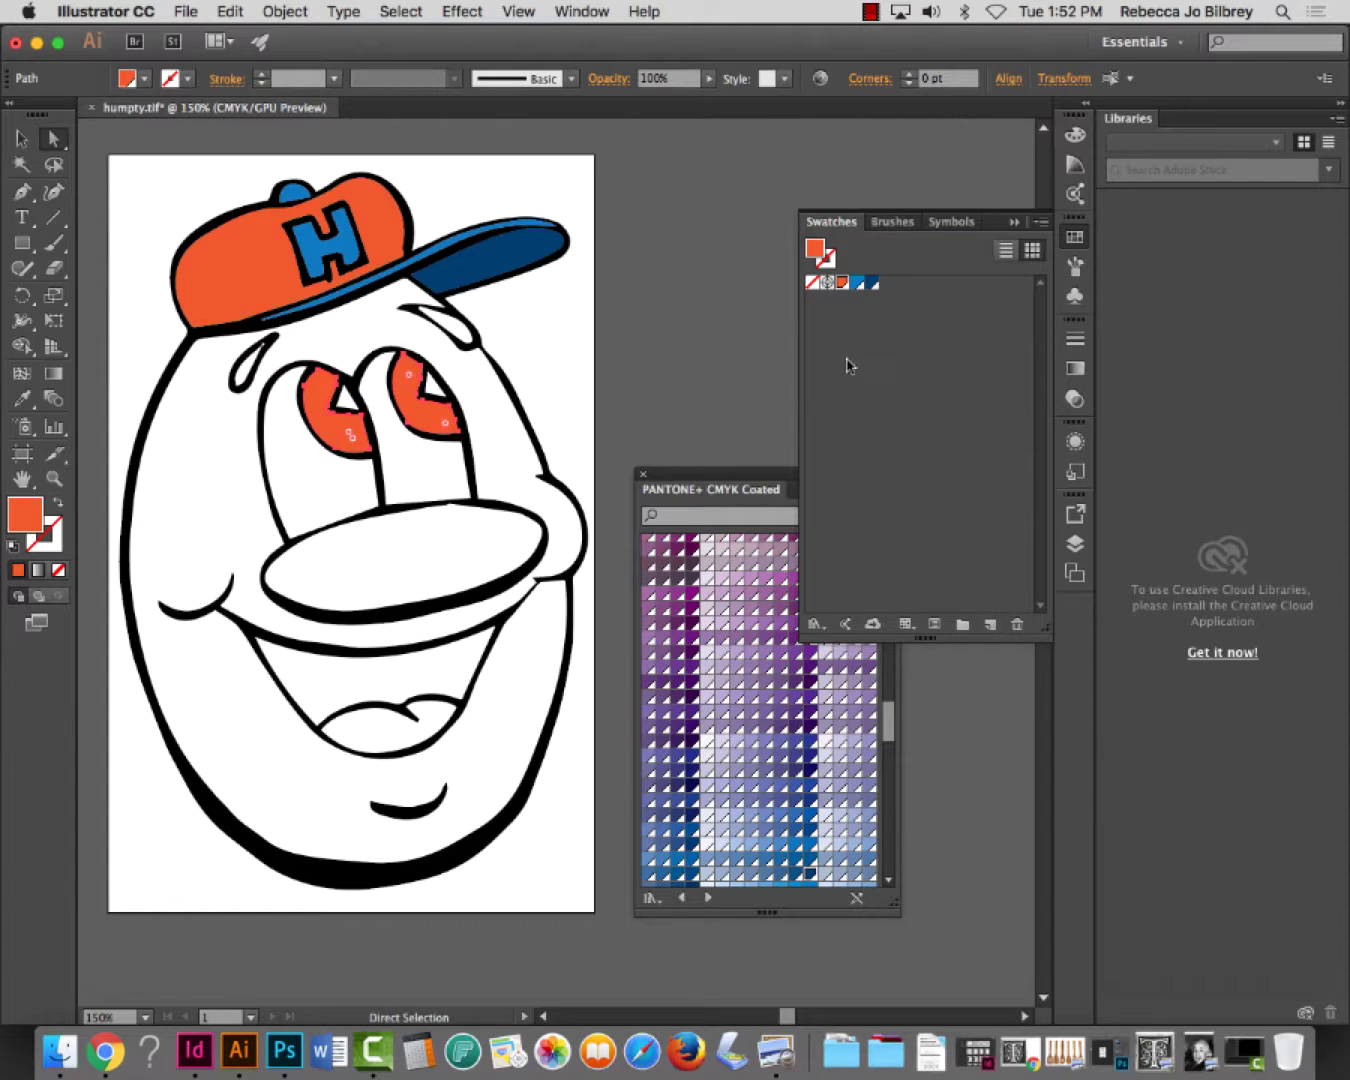
pyautogui.click(874, 286)
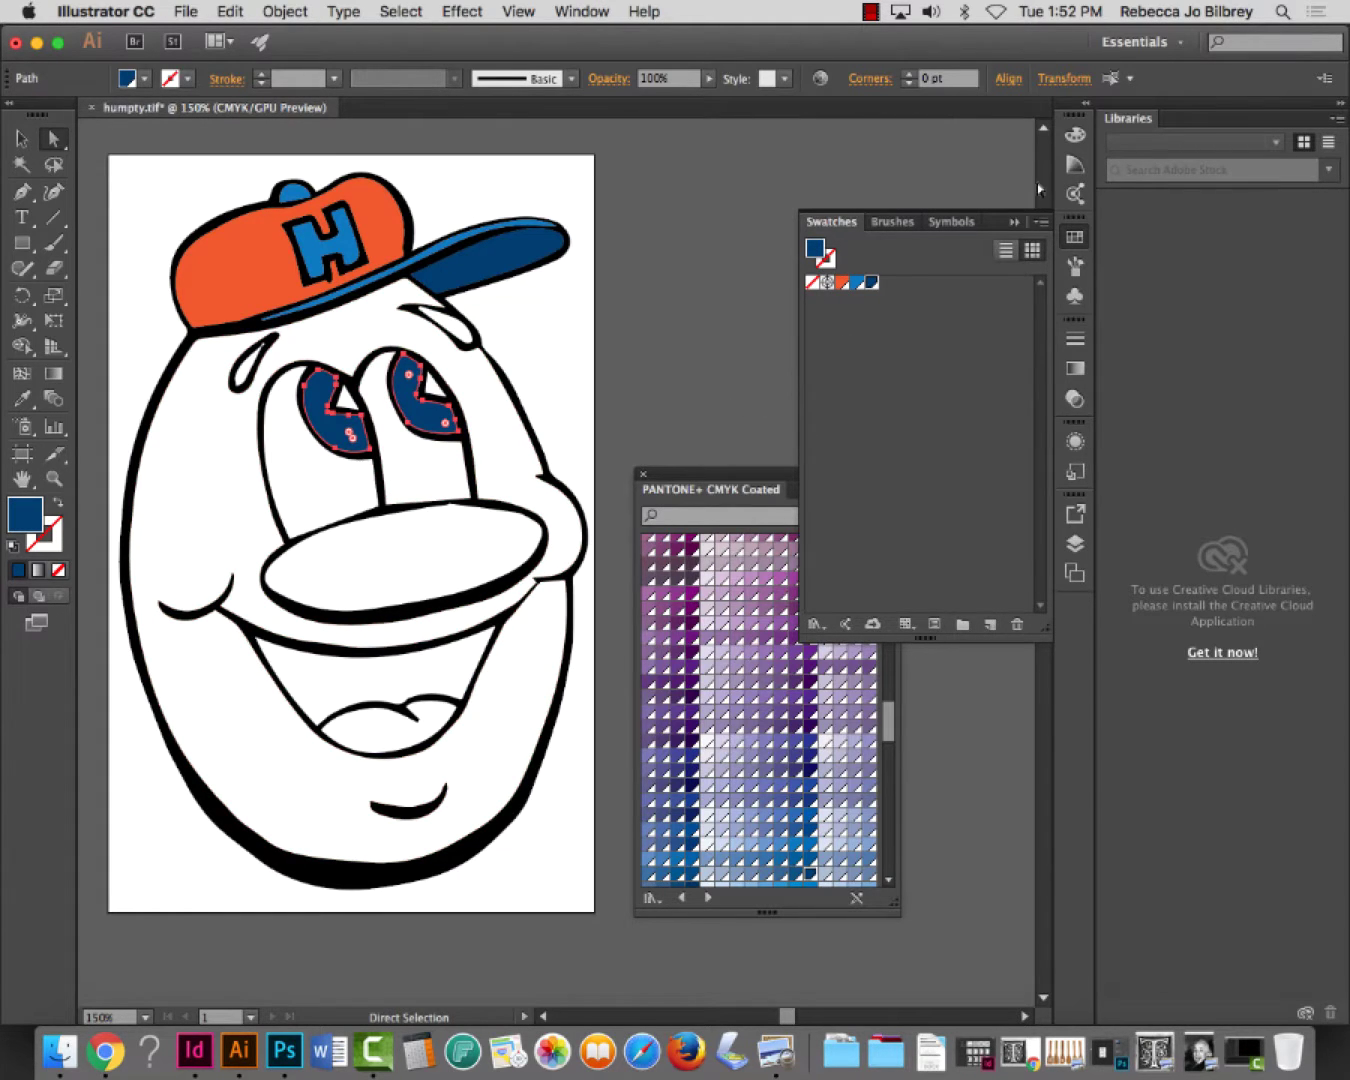
pyautogui.click(858, 284)
# Fill the character's oval nose with a bright red from the PANTONE+ CMYK Coated library
pyautogui.click(436, 545)
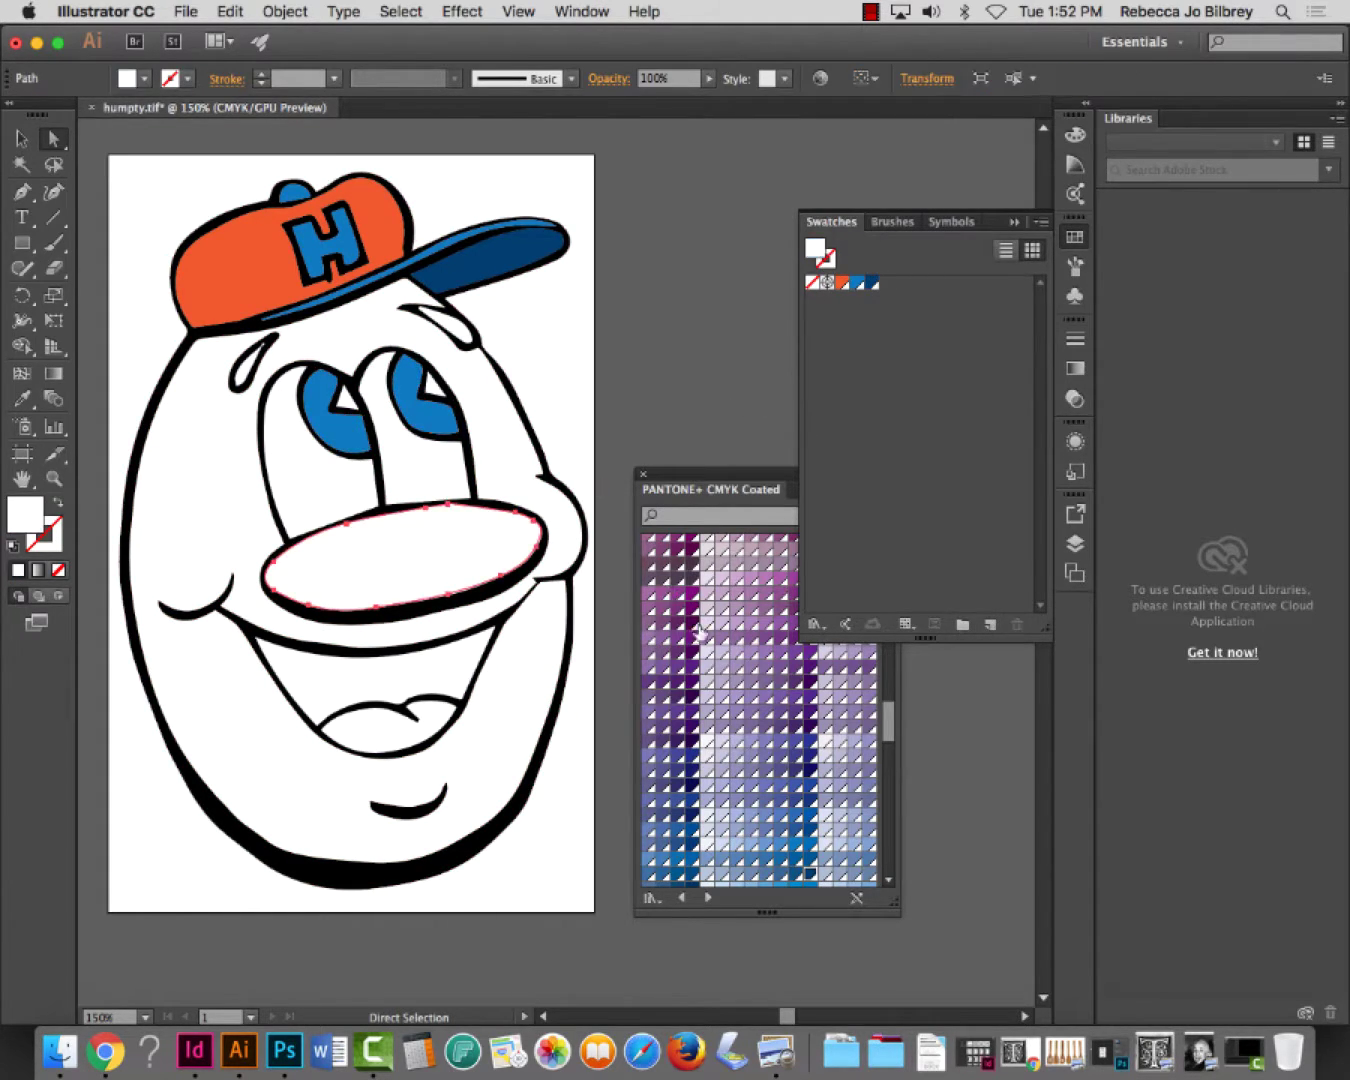
pyautogui.moveTo(890, 728); pyautogui.dragTo(893, 655)
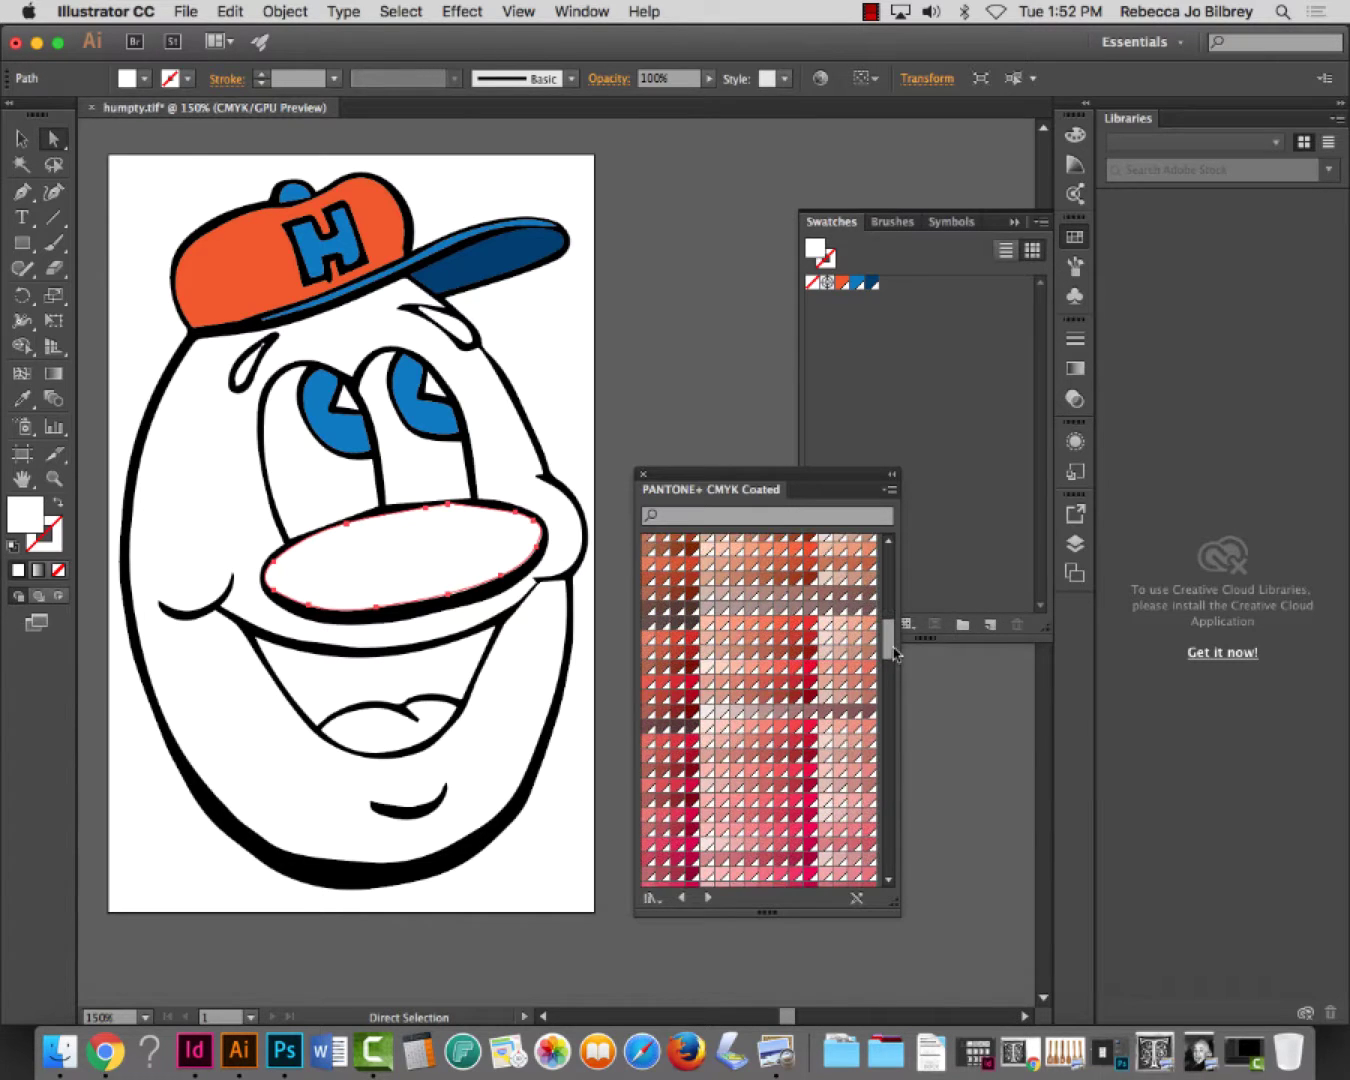
pyautogui.click(810, 724)
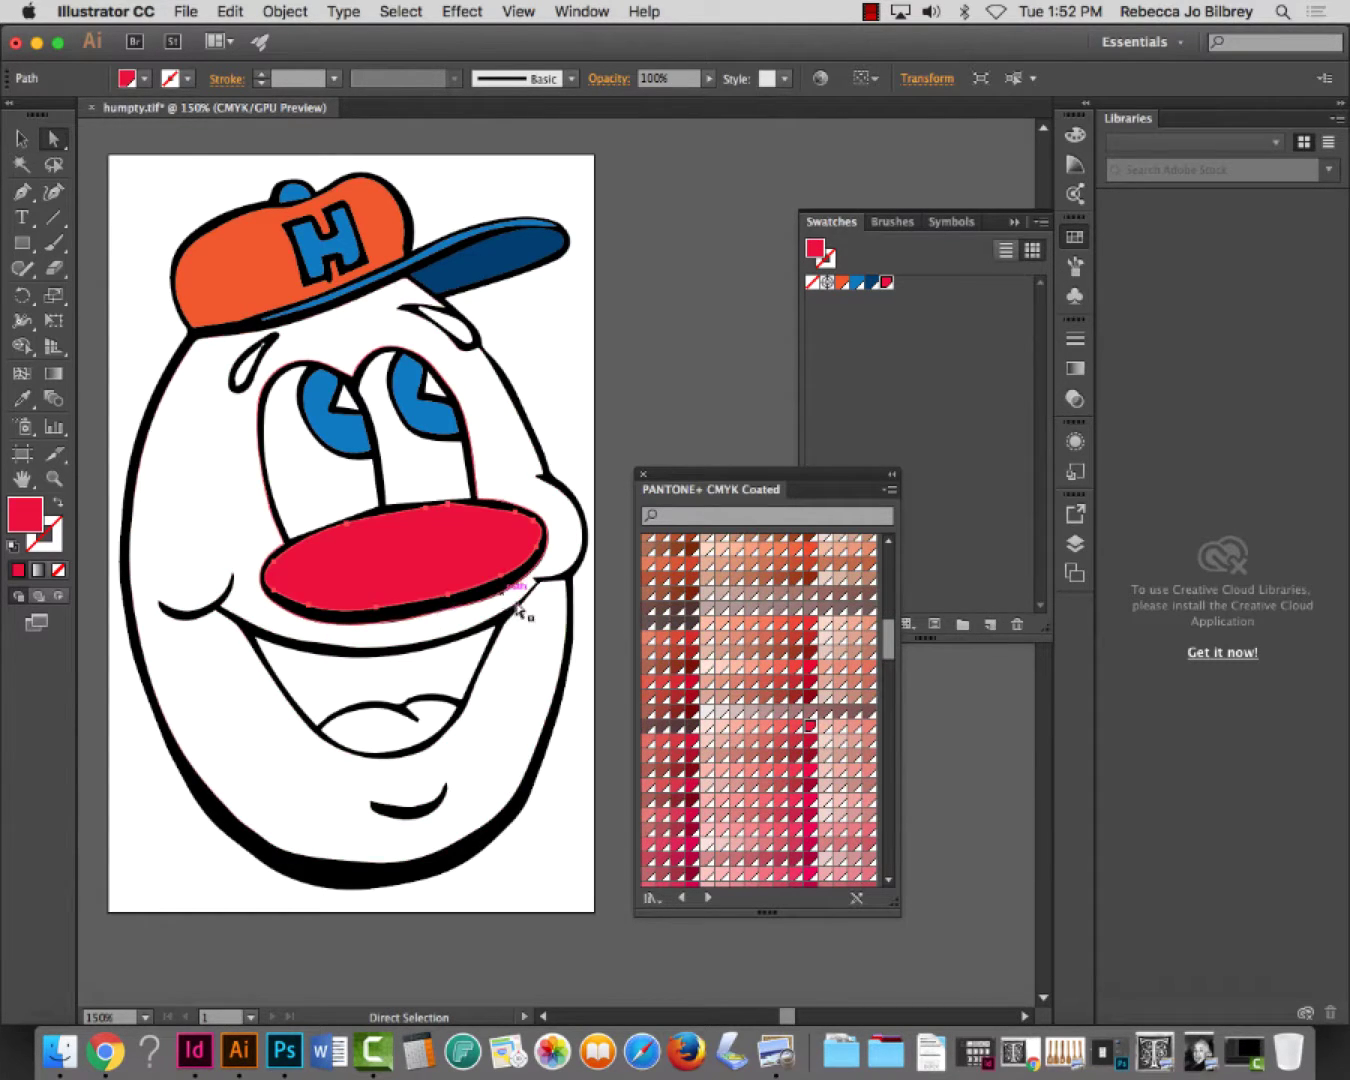
# Fill the tongue with the nose's red and the open mouth's interior with black from the PANTONE+ CMYK Coated library
pyautogui.click(386, 735)
pyautogui.click(887, 282)
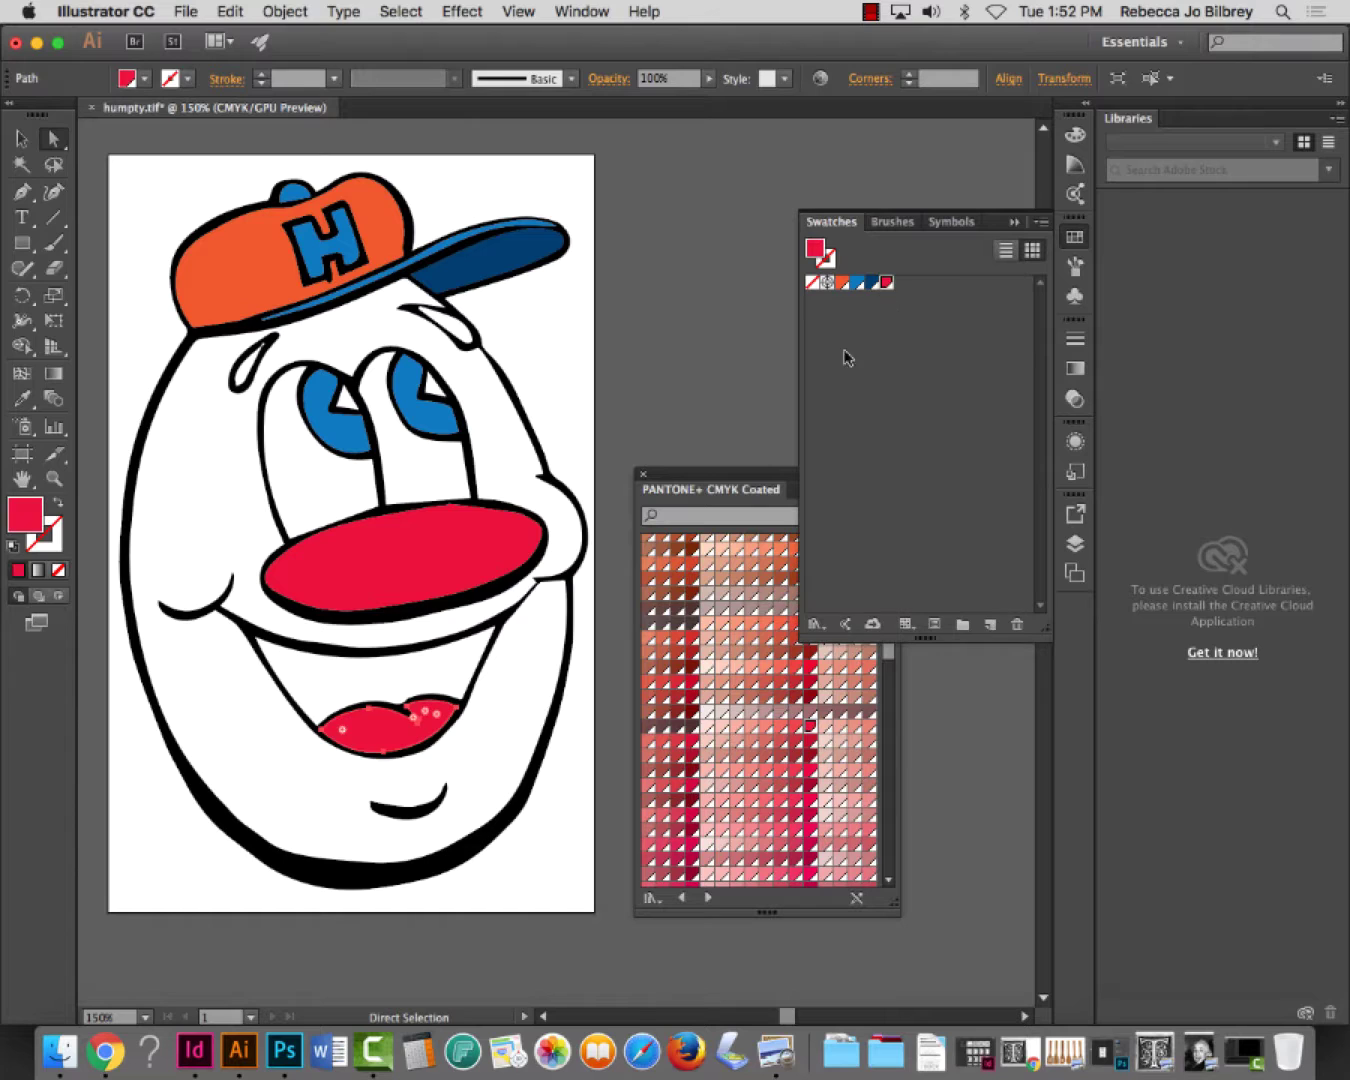
pyautogui.click(406, 674)
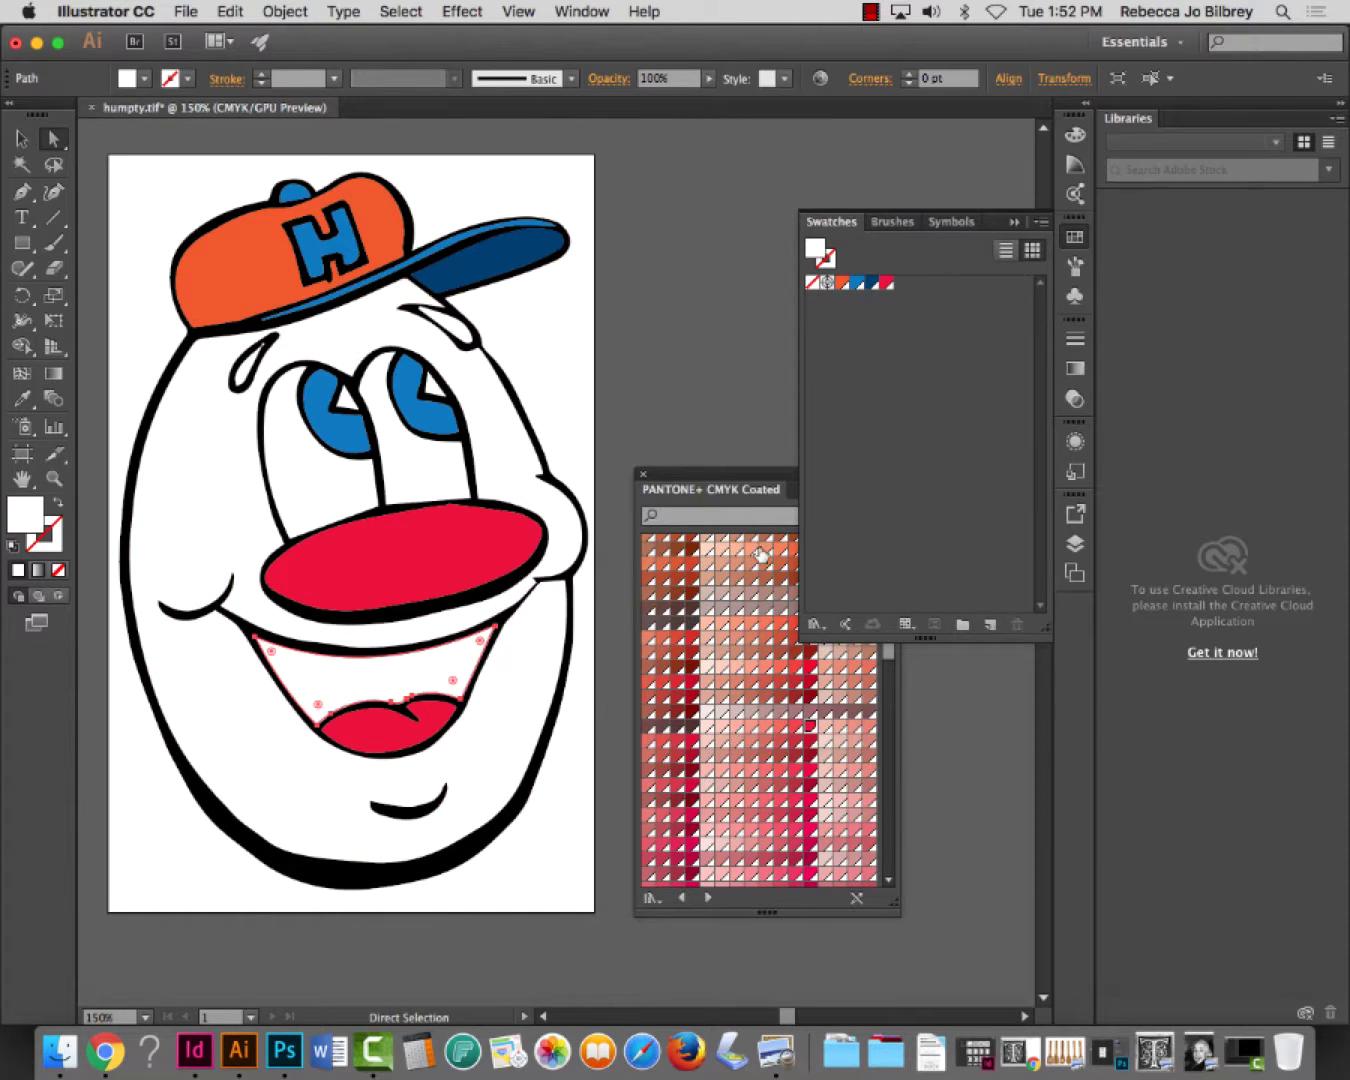
pyautogui.click(739, 479)
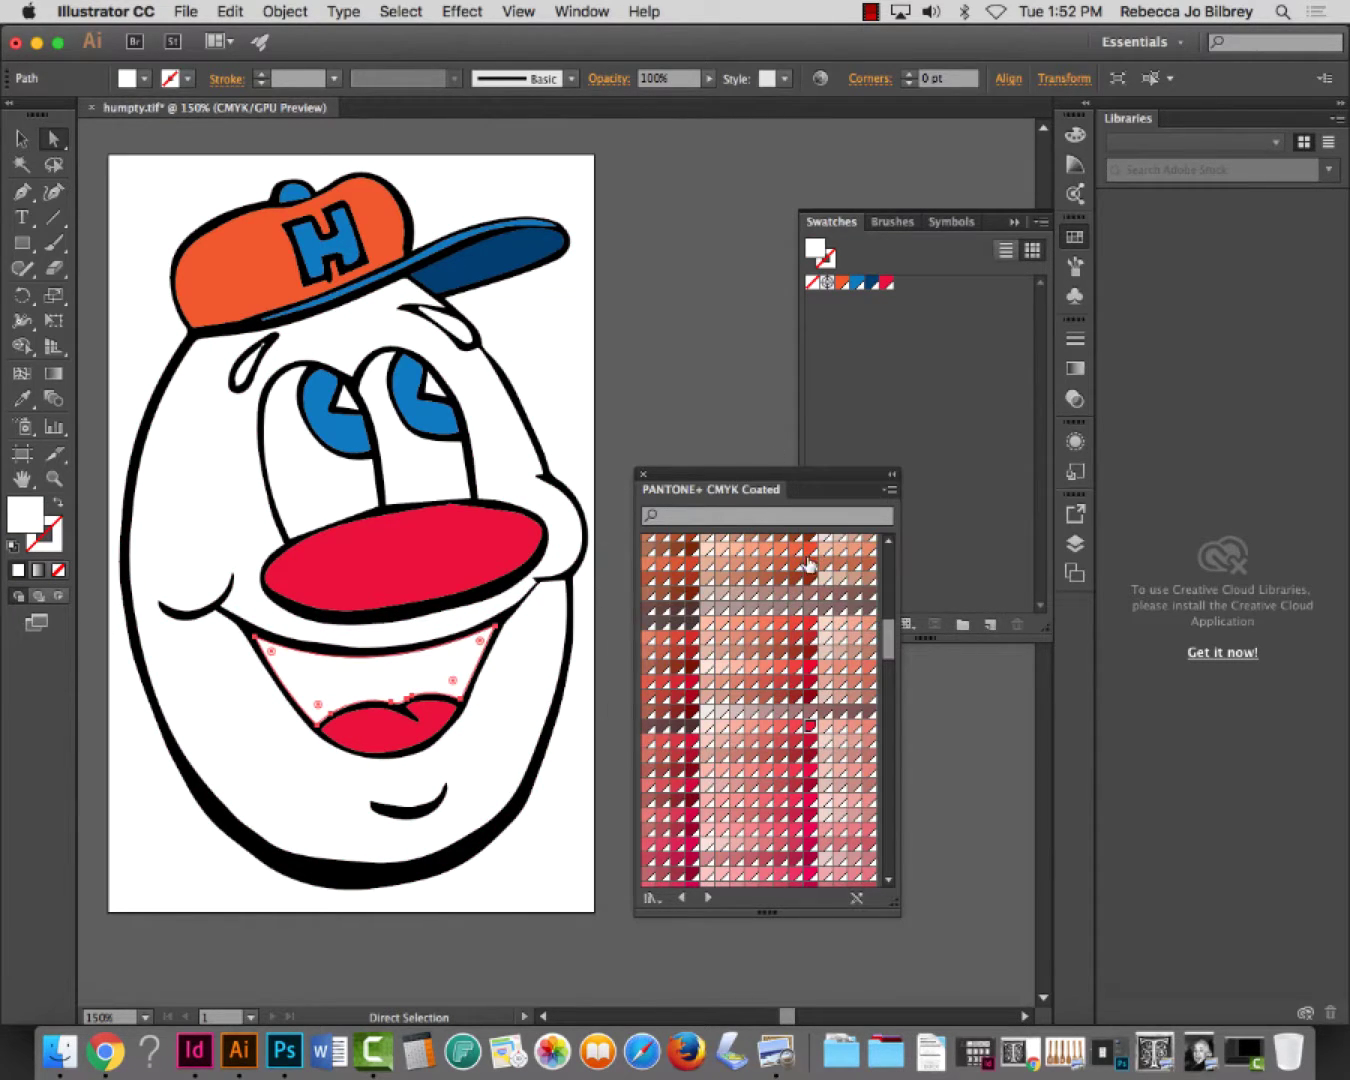
pyautogui.moveTo(882, 651); pyautogui.dragTo(886, 862)
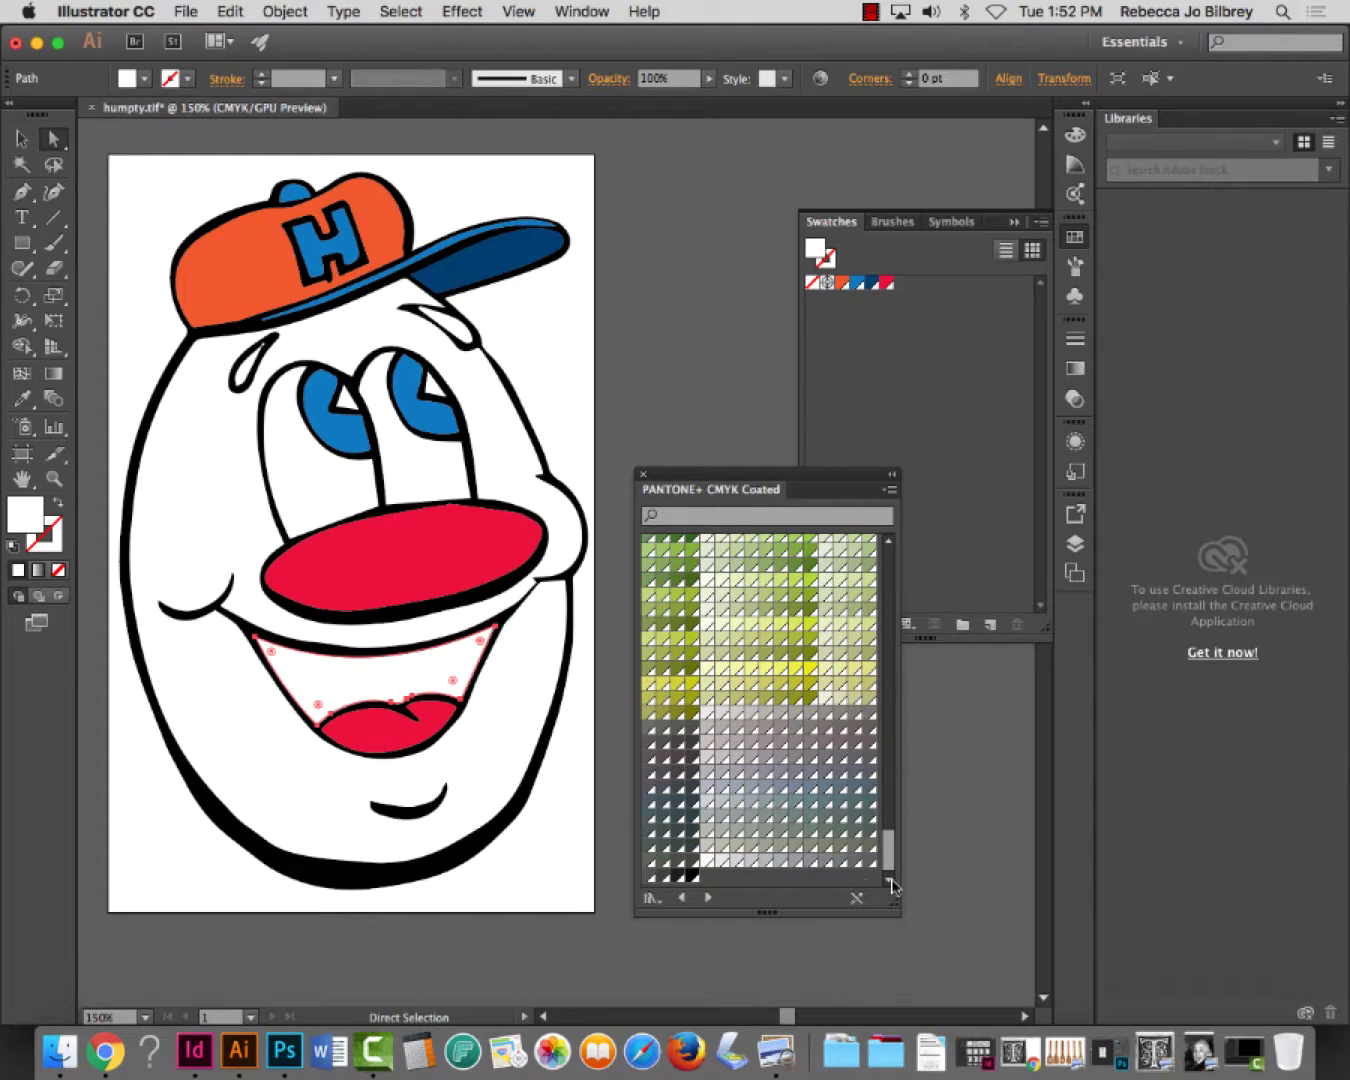
pyautogui.click(692, 876)
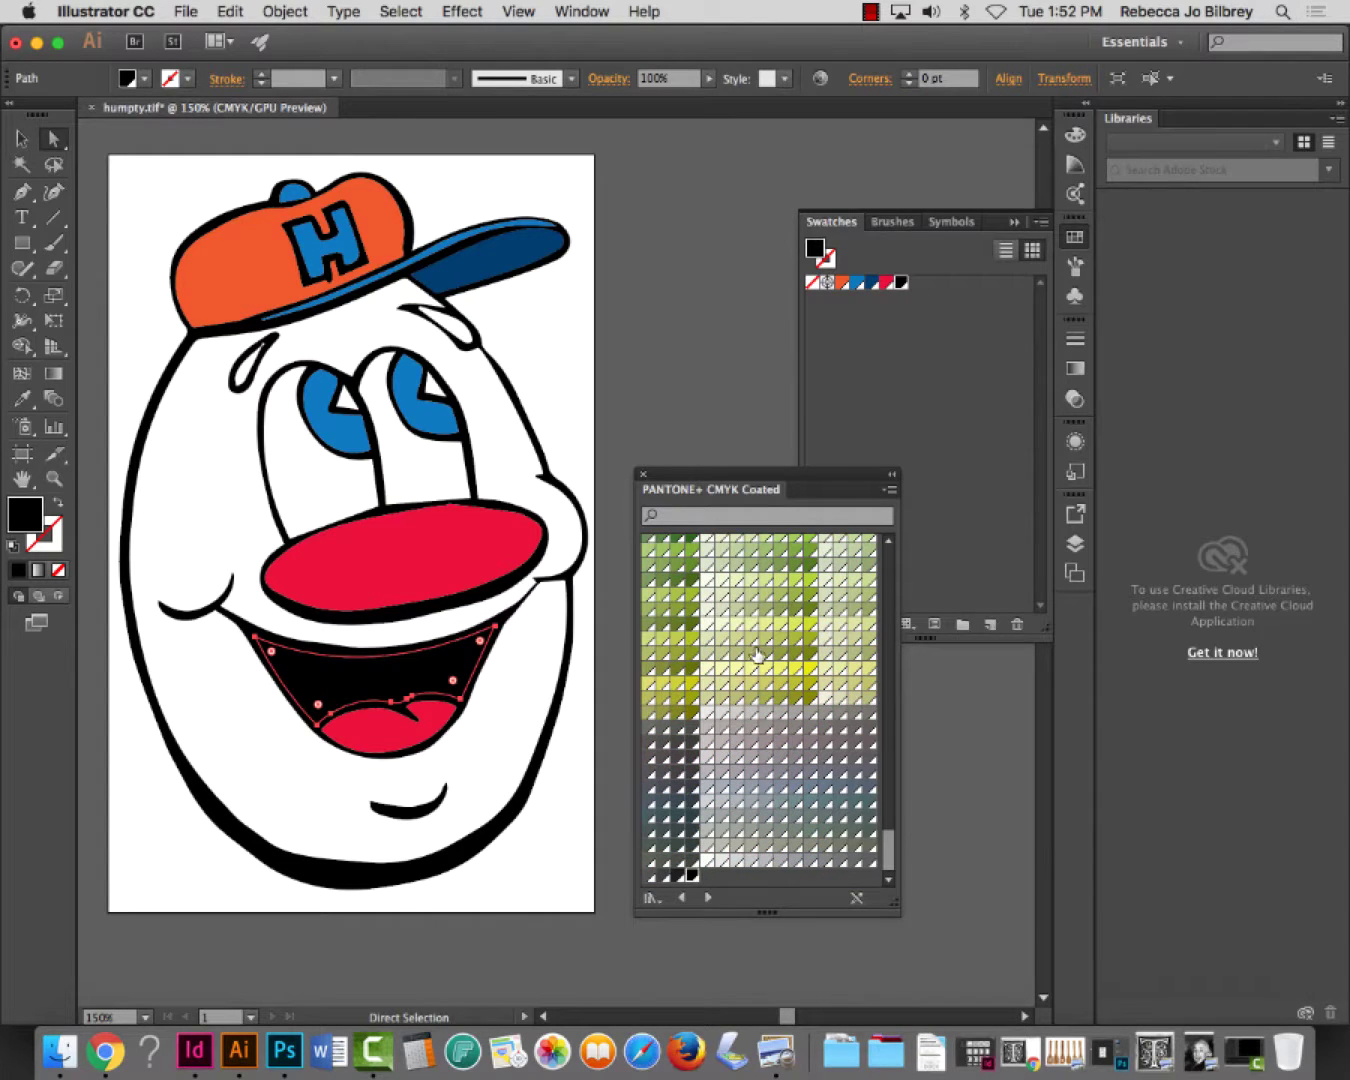
# Select both eyebrows together, fill them with the black swatch used in the mouth, and deselect
pyautogui.click(470, 312)
pyautogui.keyDown('shift'); pyautogui.click(248, 370); pyautogui.keyUp('shift')
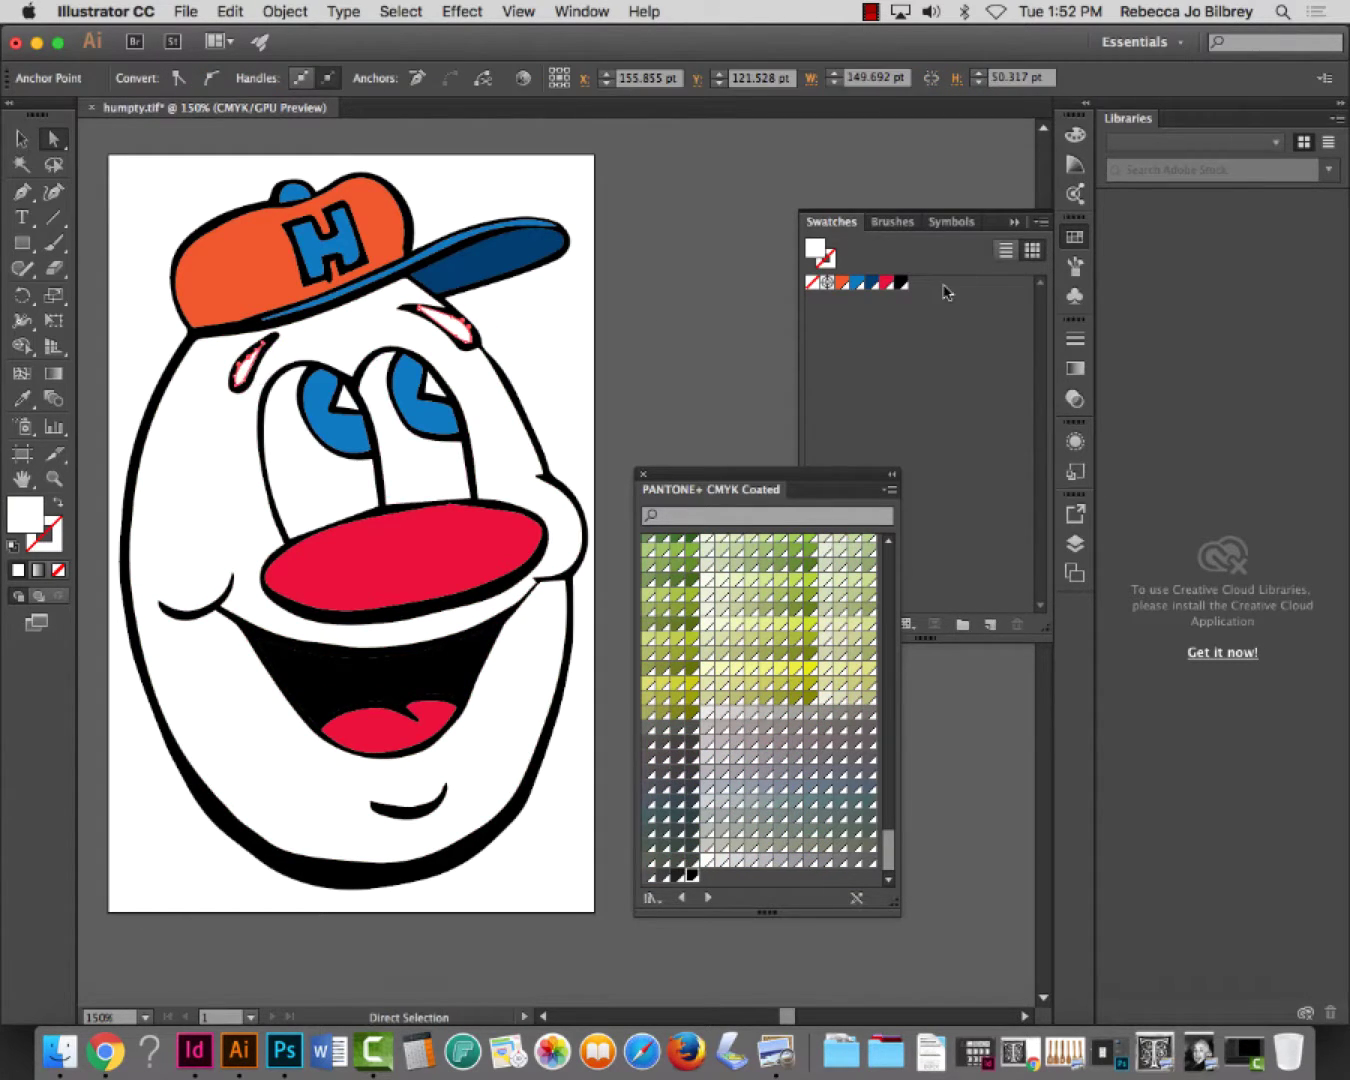
pyautogui.click(901, 282)
pyautogui.click(630, 338)
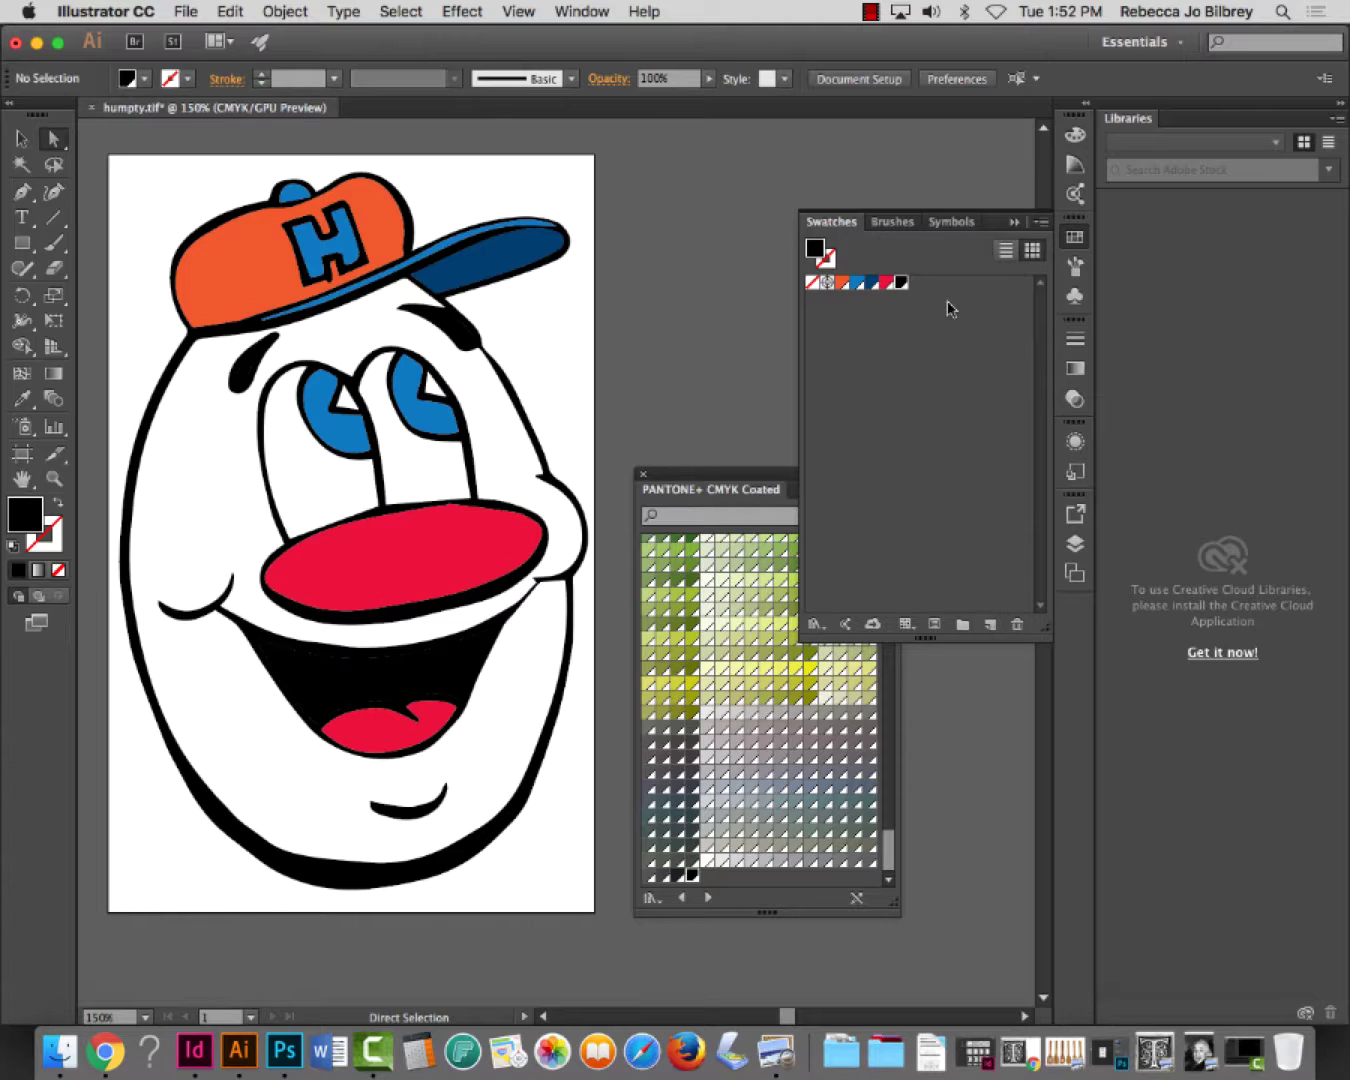
# Select the white triangular pupil shapes in both eyes, fill them with the same black, and deselect
pyautogui.click(345, 396)
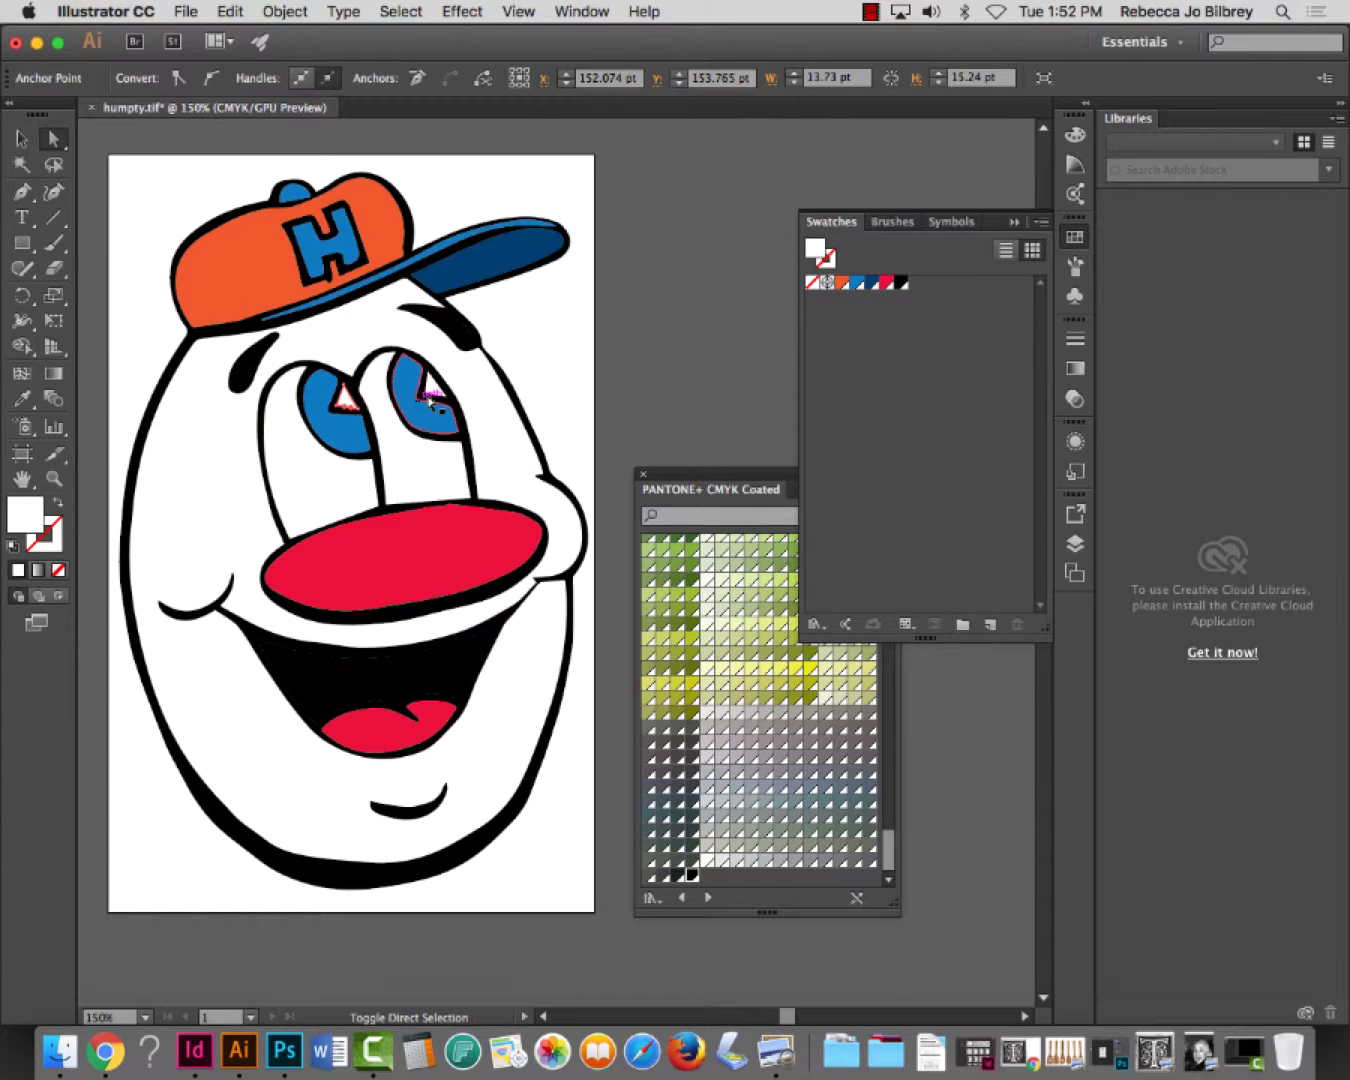
pyautogui.keyDown('shift'); pyautogui.click(438, 389); pyautogui.keyUp('shift')
pyautogui.click(901, 282)
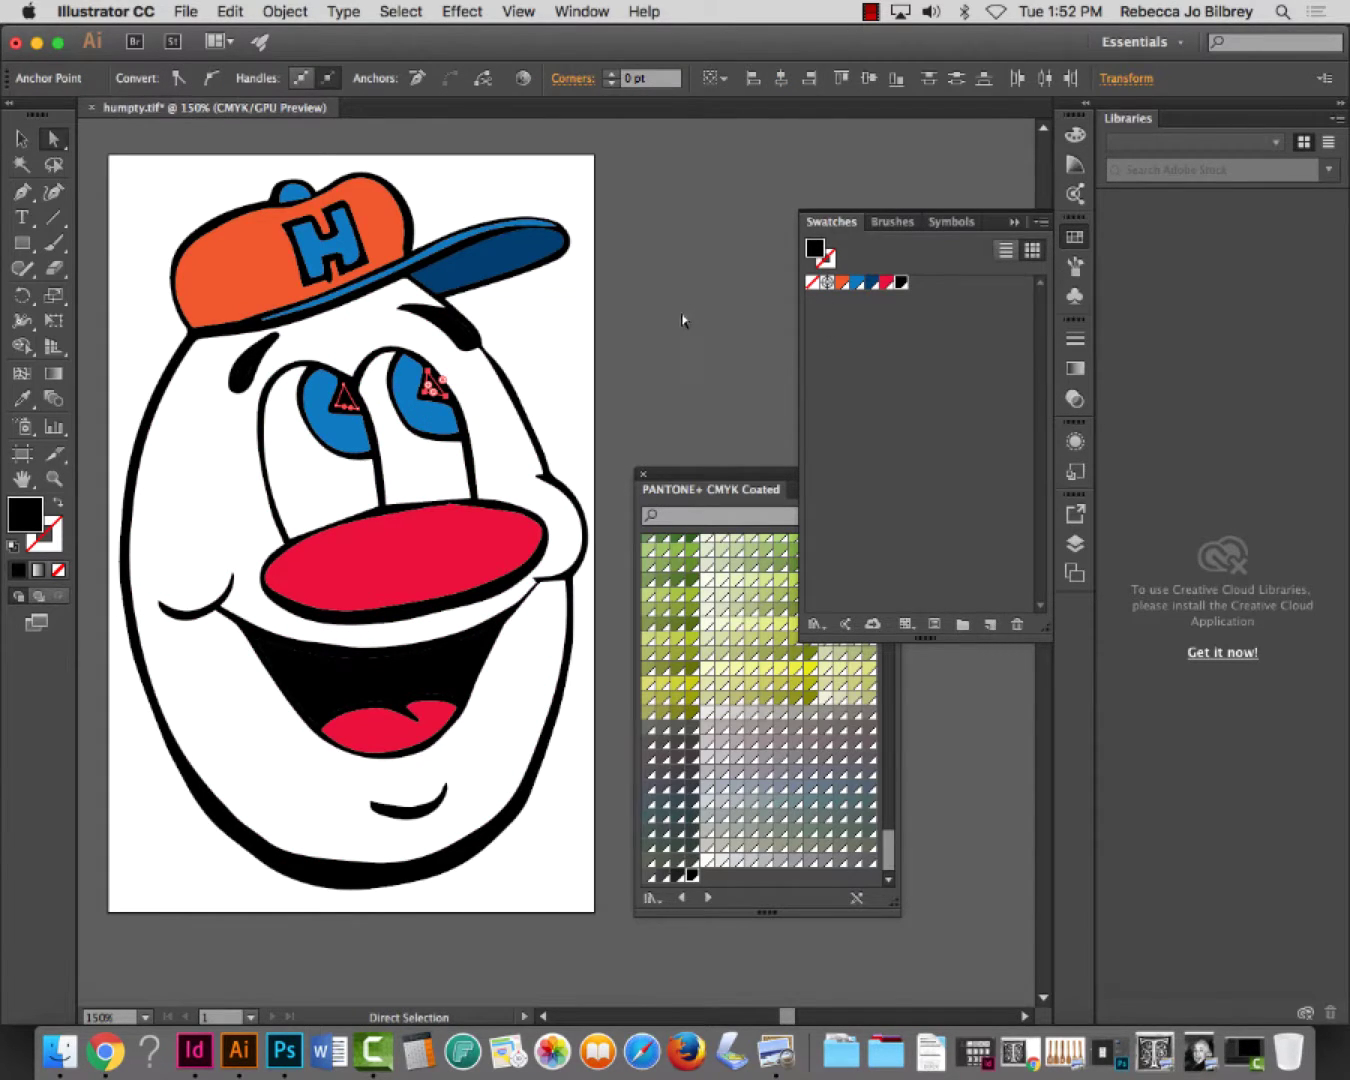
pyautogui.click(685, 319)
# Draw a small curved highlight with the Pen tool on the nose's upper right and fill it with white from the Pantone library
pyautogui.click(55, 478)
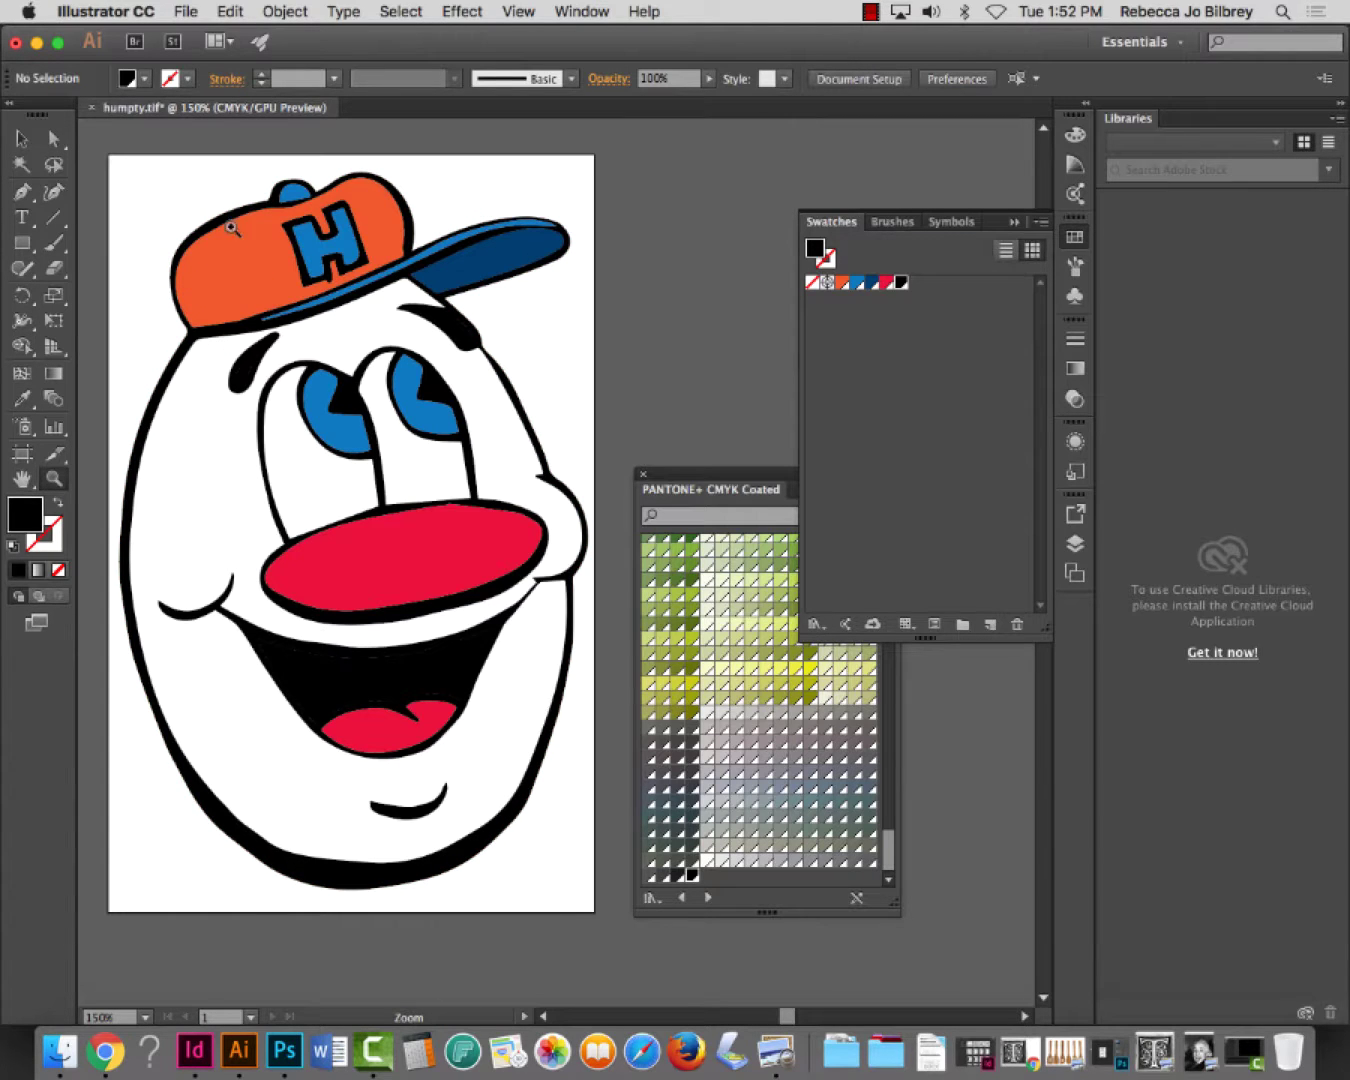
pyautogui.click(23, 191)
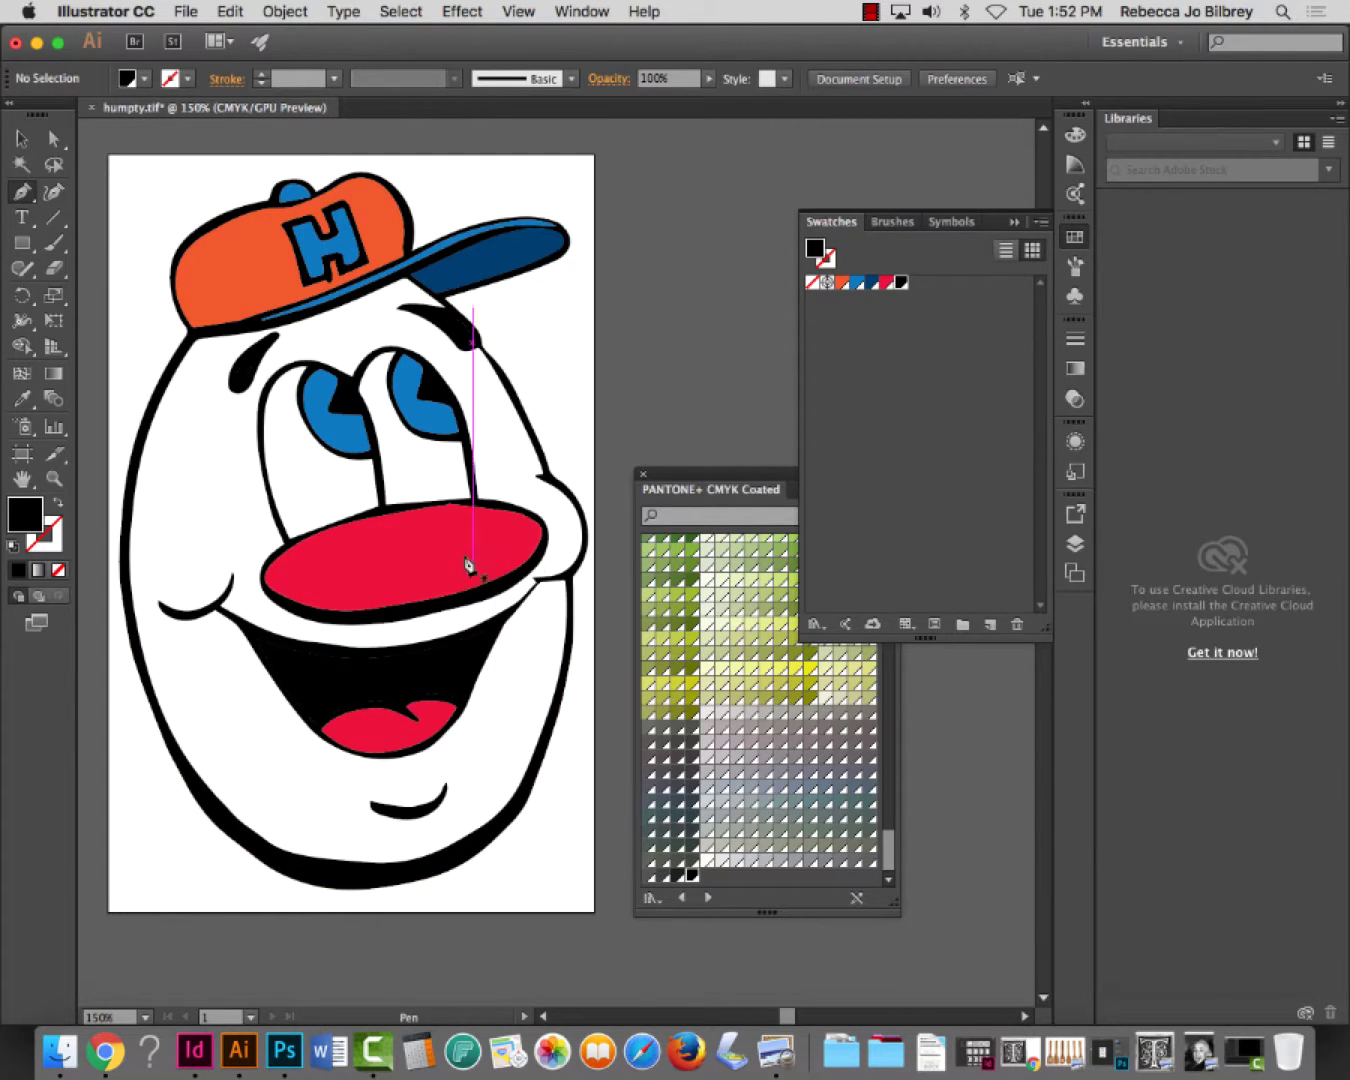
pyautogui.click(440, 519)
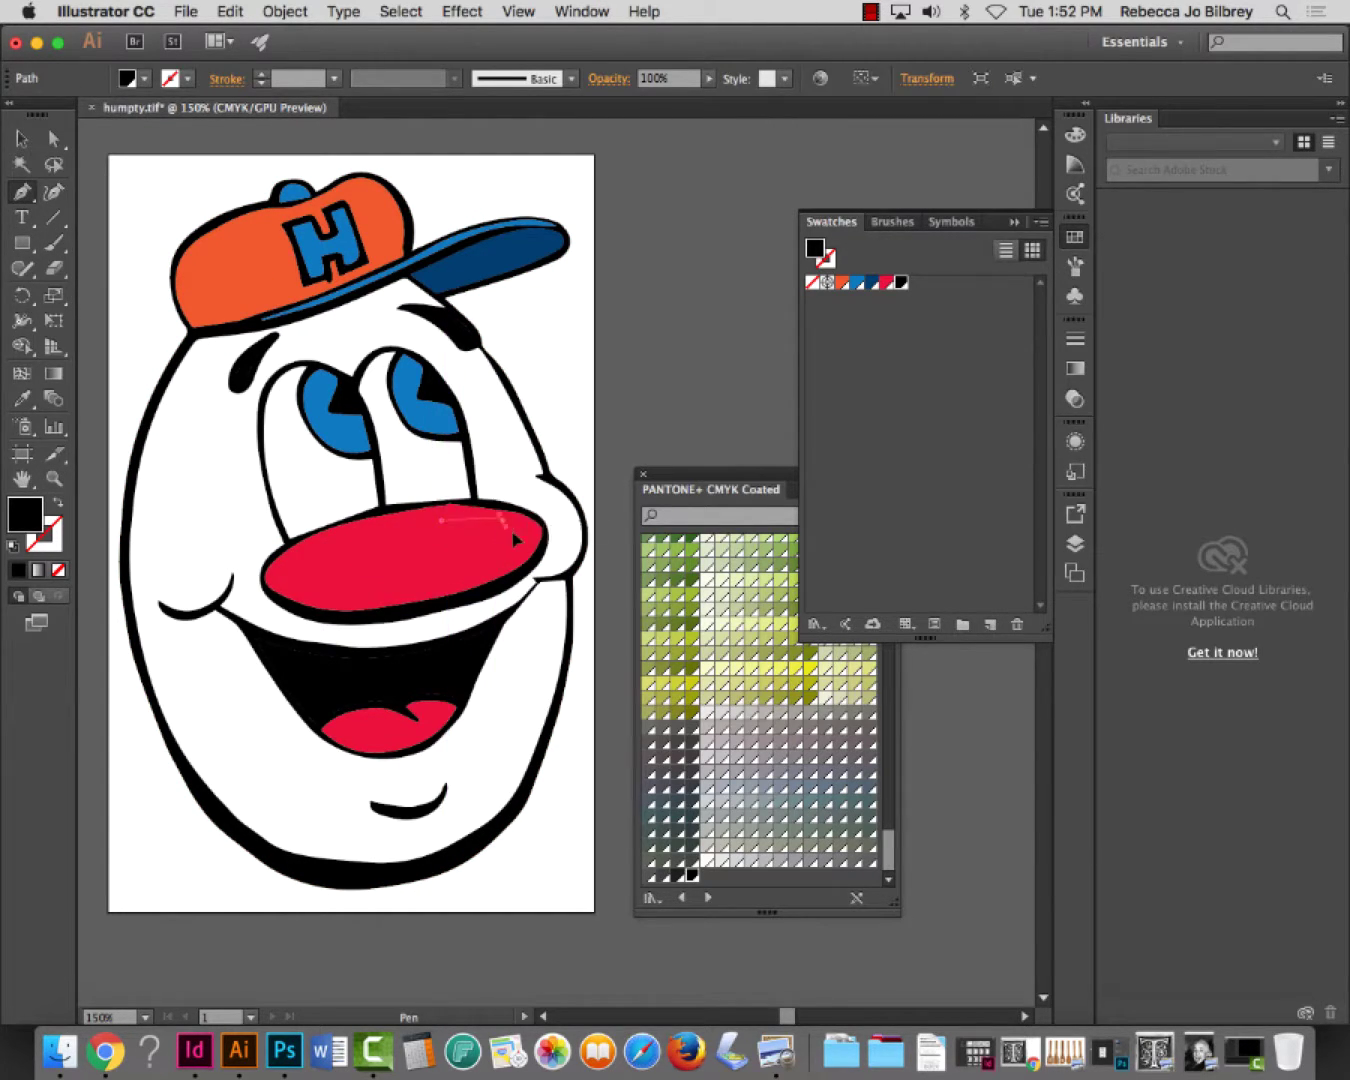
pyautogui.moveTo(504, 524)
pyautogui.mouseDown()
pyautogui.moveTo(520, 550)
pyautogui.moveTo(497, 550)
pyautogui.mouseUp()
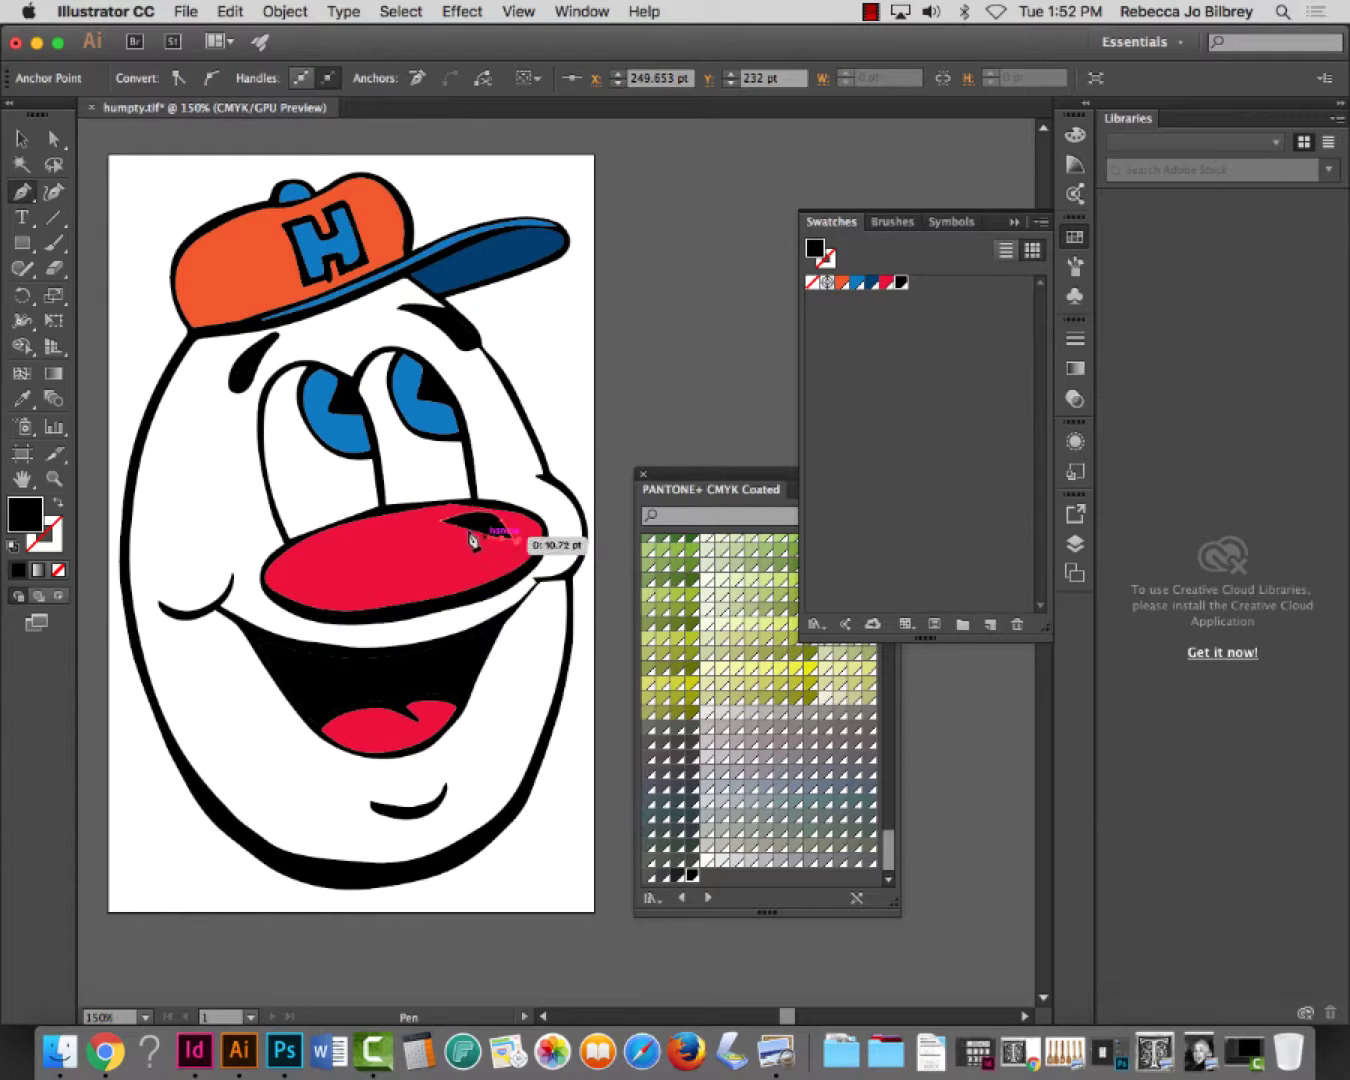
pyautogui.click(442, 521)
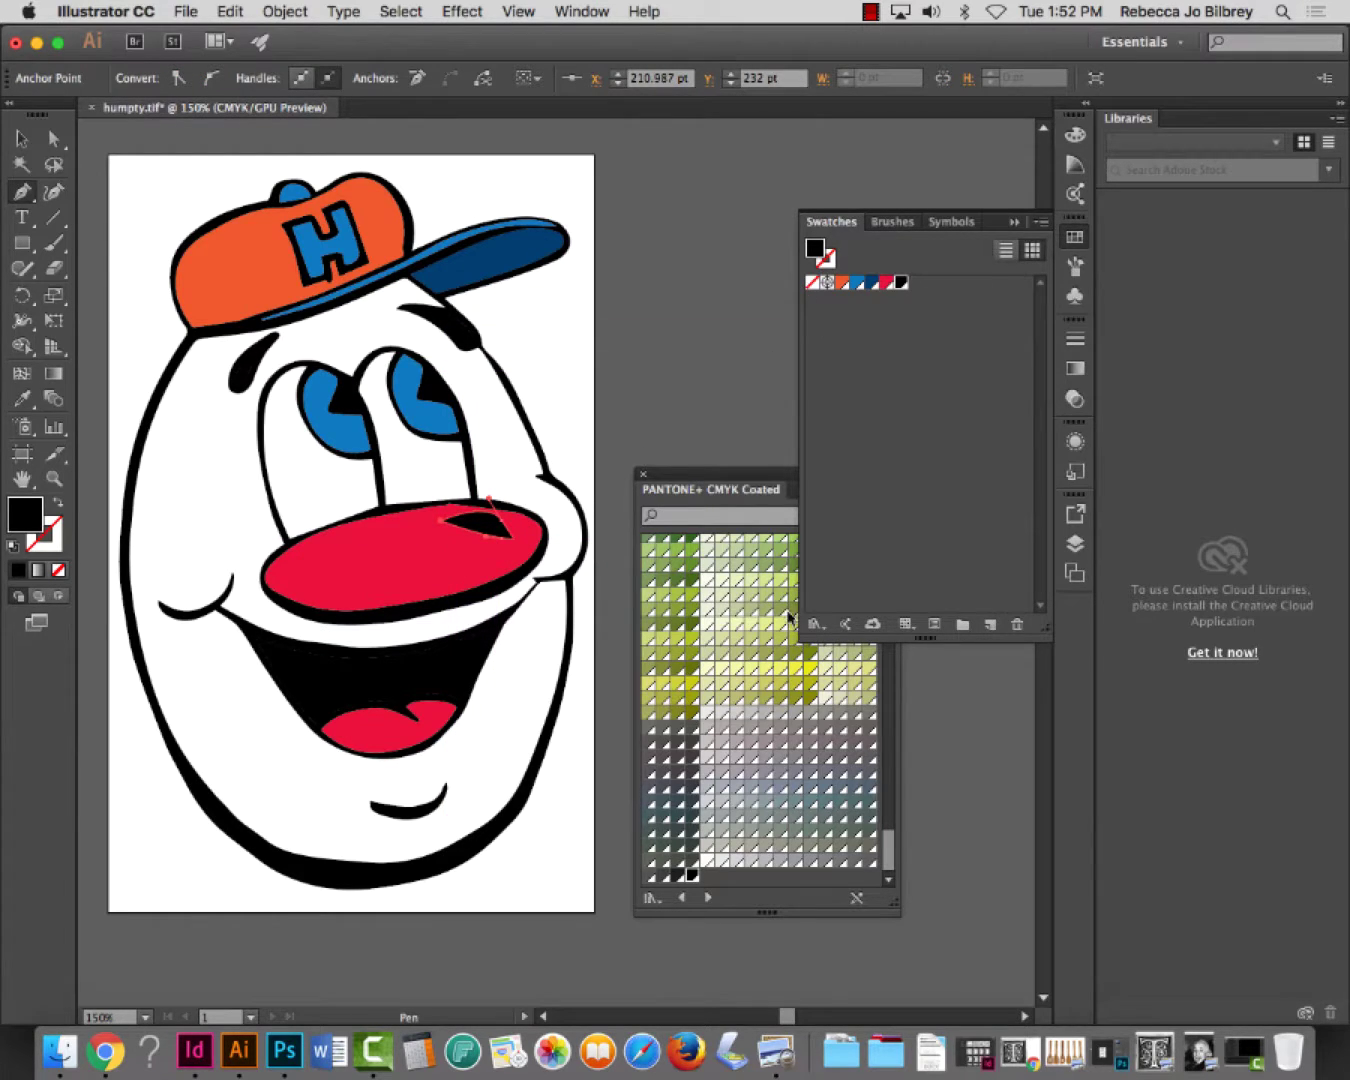
pyautogui.click(727, 470)
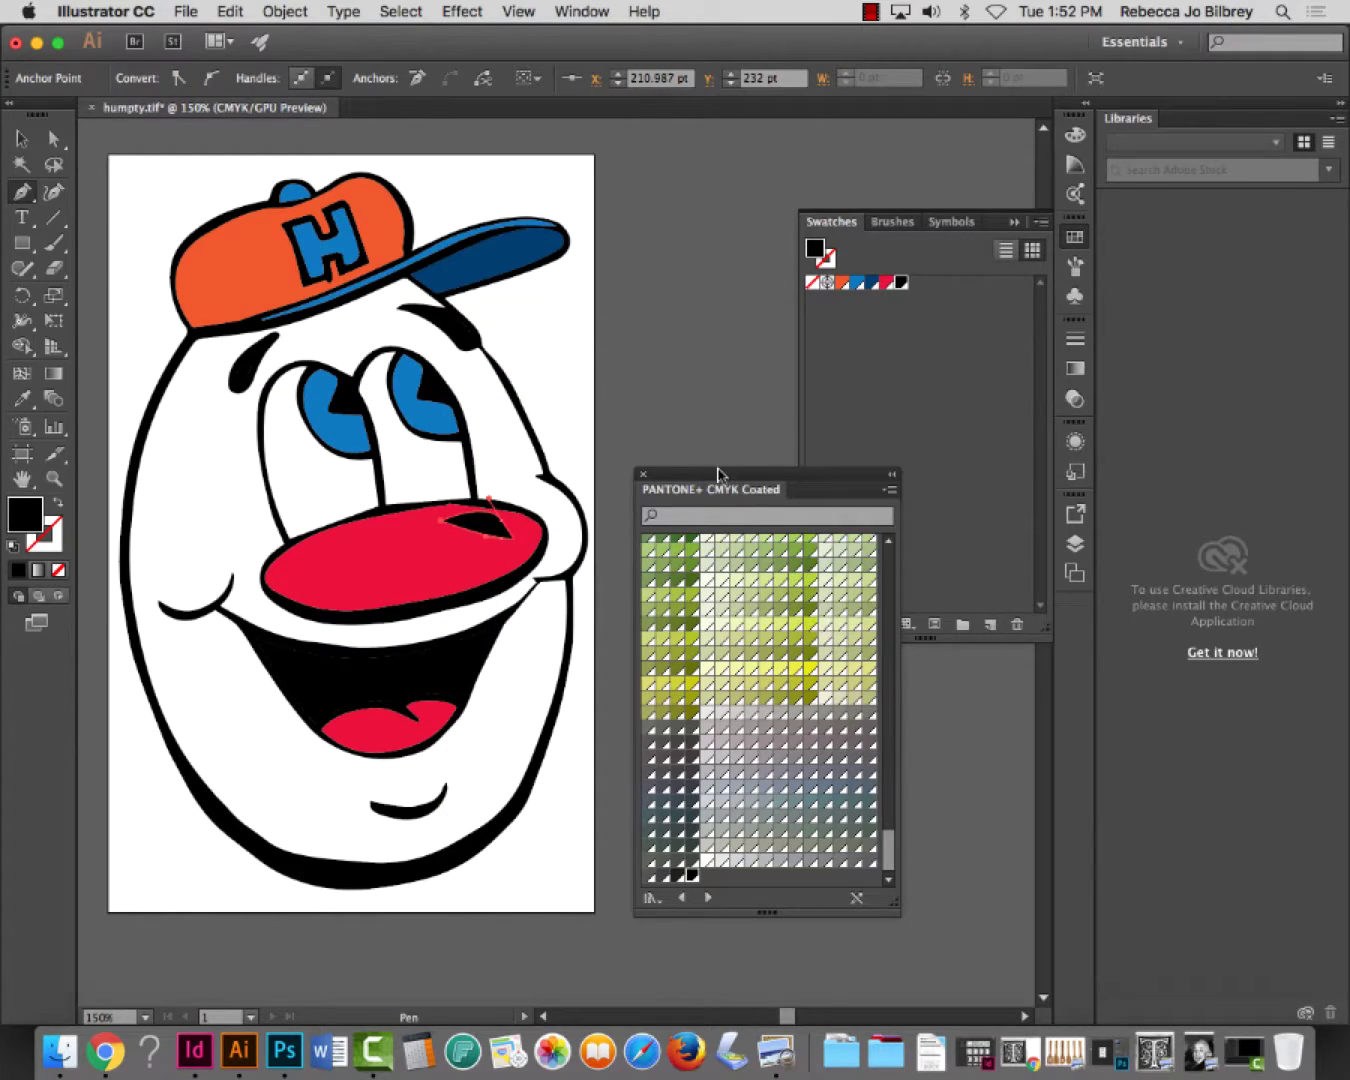
pyautogui.click(705, 859)
# Reshape the lower edge of the nose highlight with Direct Selection into a thin curved sliver, and deselect
pyautogui.click(54, 140)
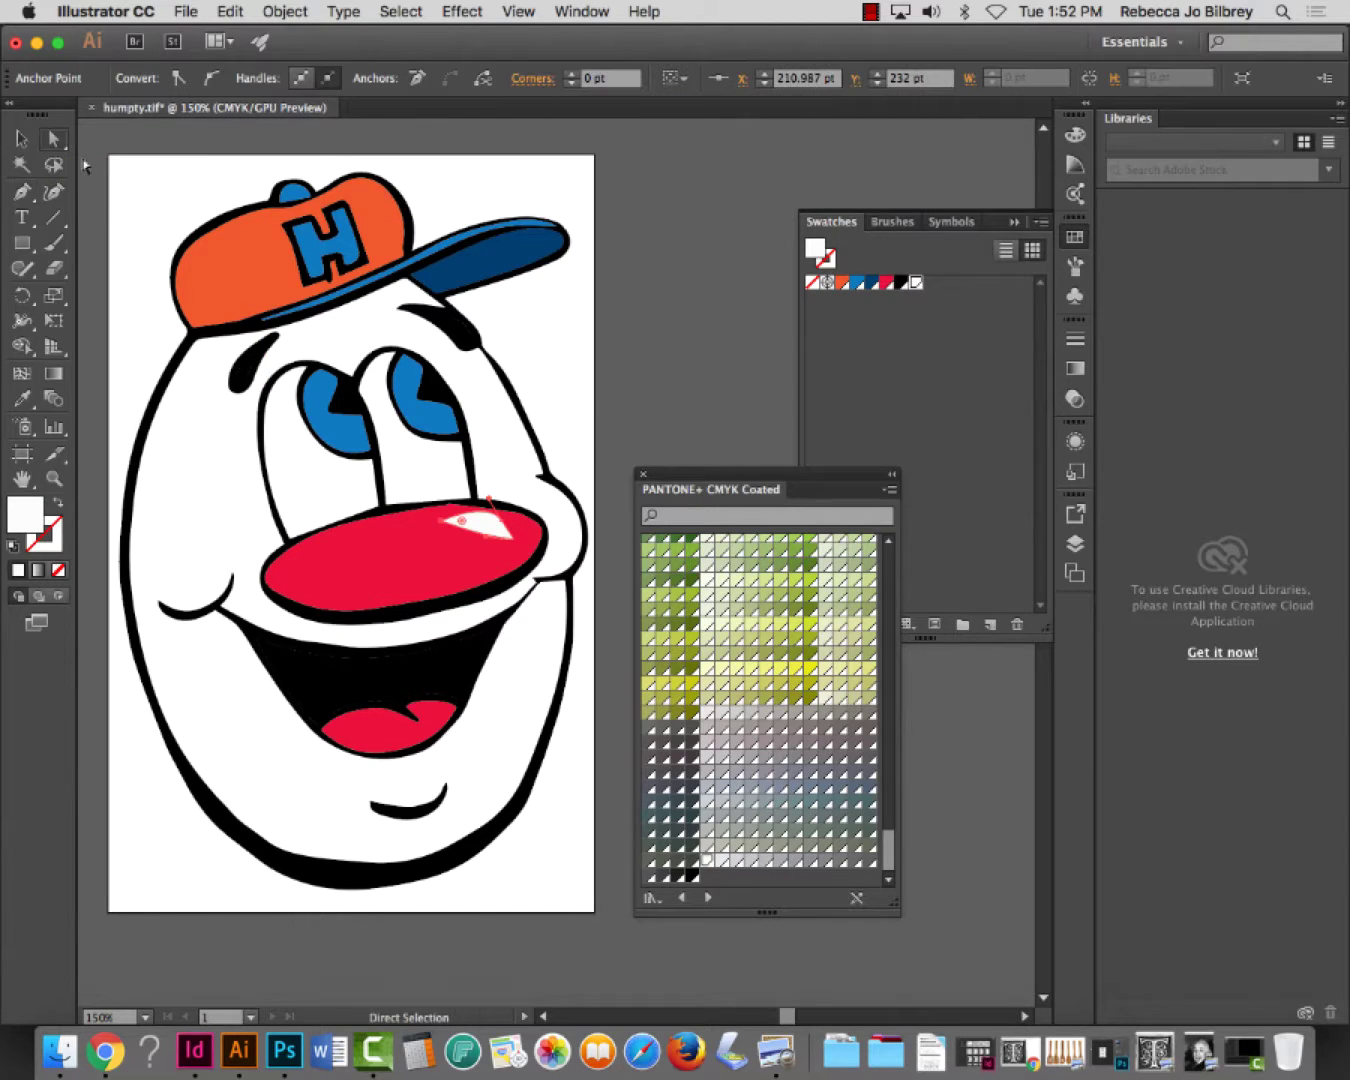
pyautogui.moveTo(498, 534)
pyautogui.mouseDown()
pyautogui.moveTo(508, 545)
pyautogui.moveTo(500, 520)
pyautogui.mouseUp()
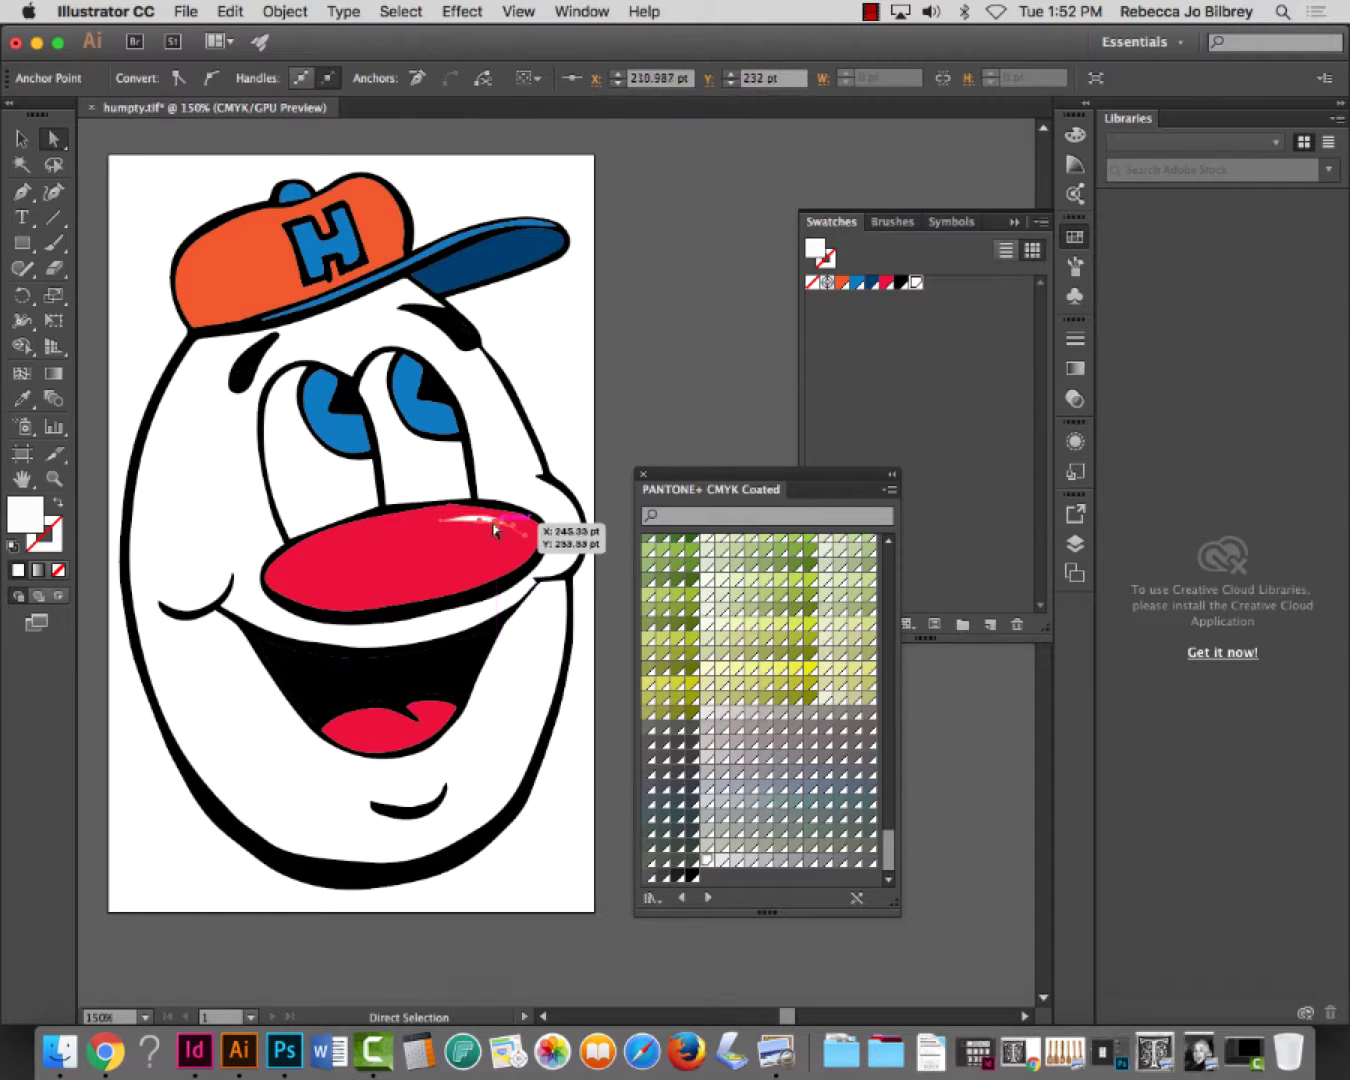
pyautogui.click(690, 337)
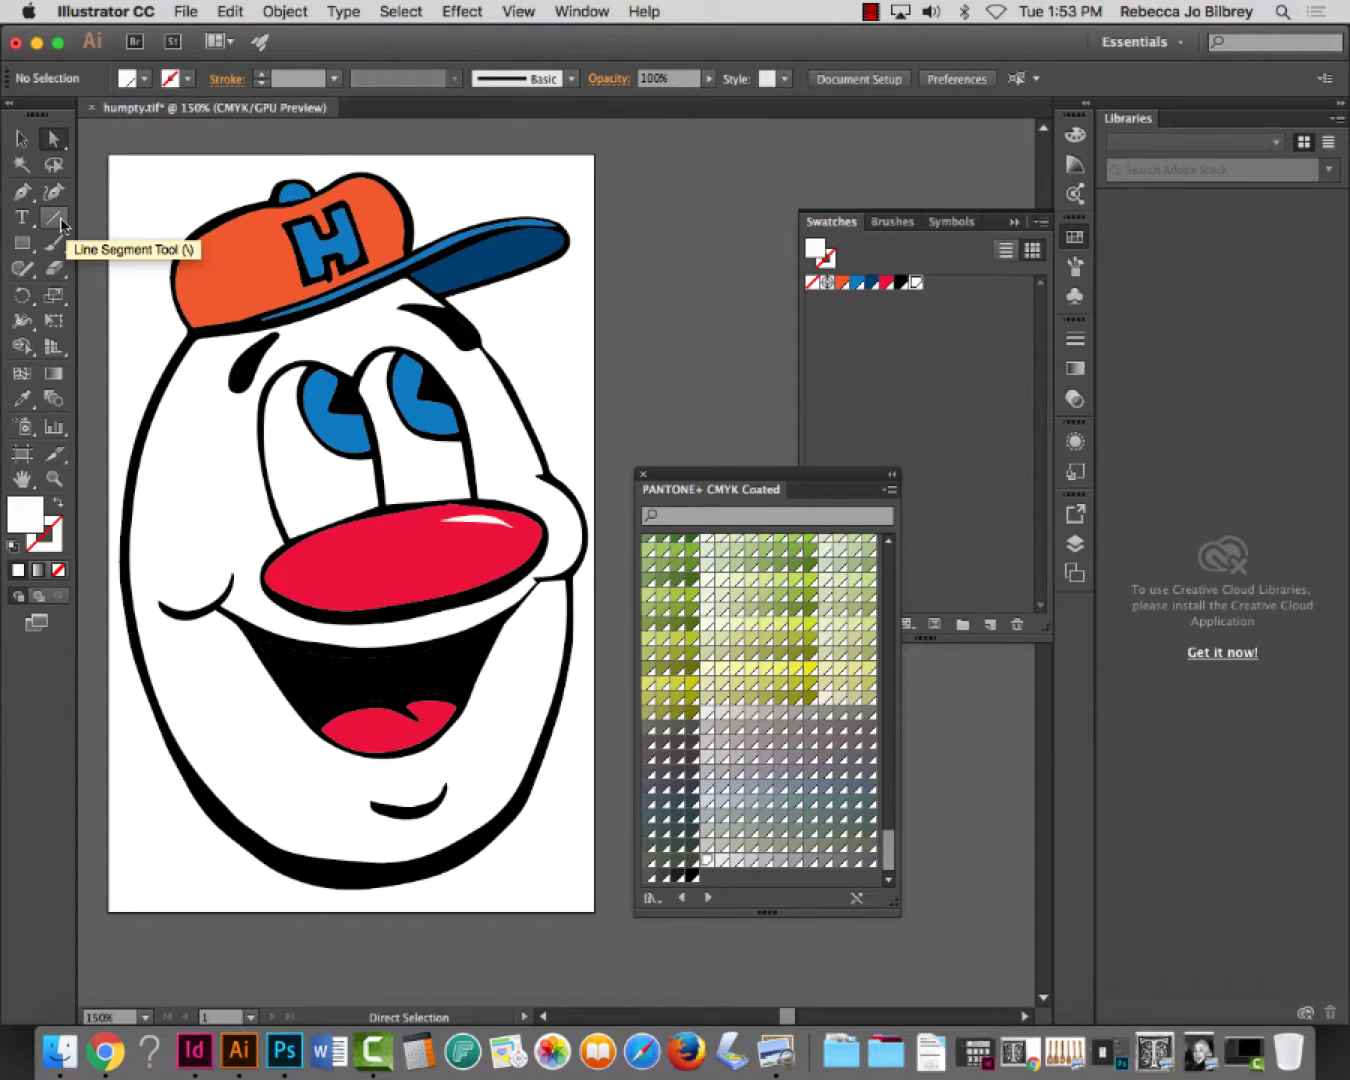
pyautogui.press('v')
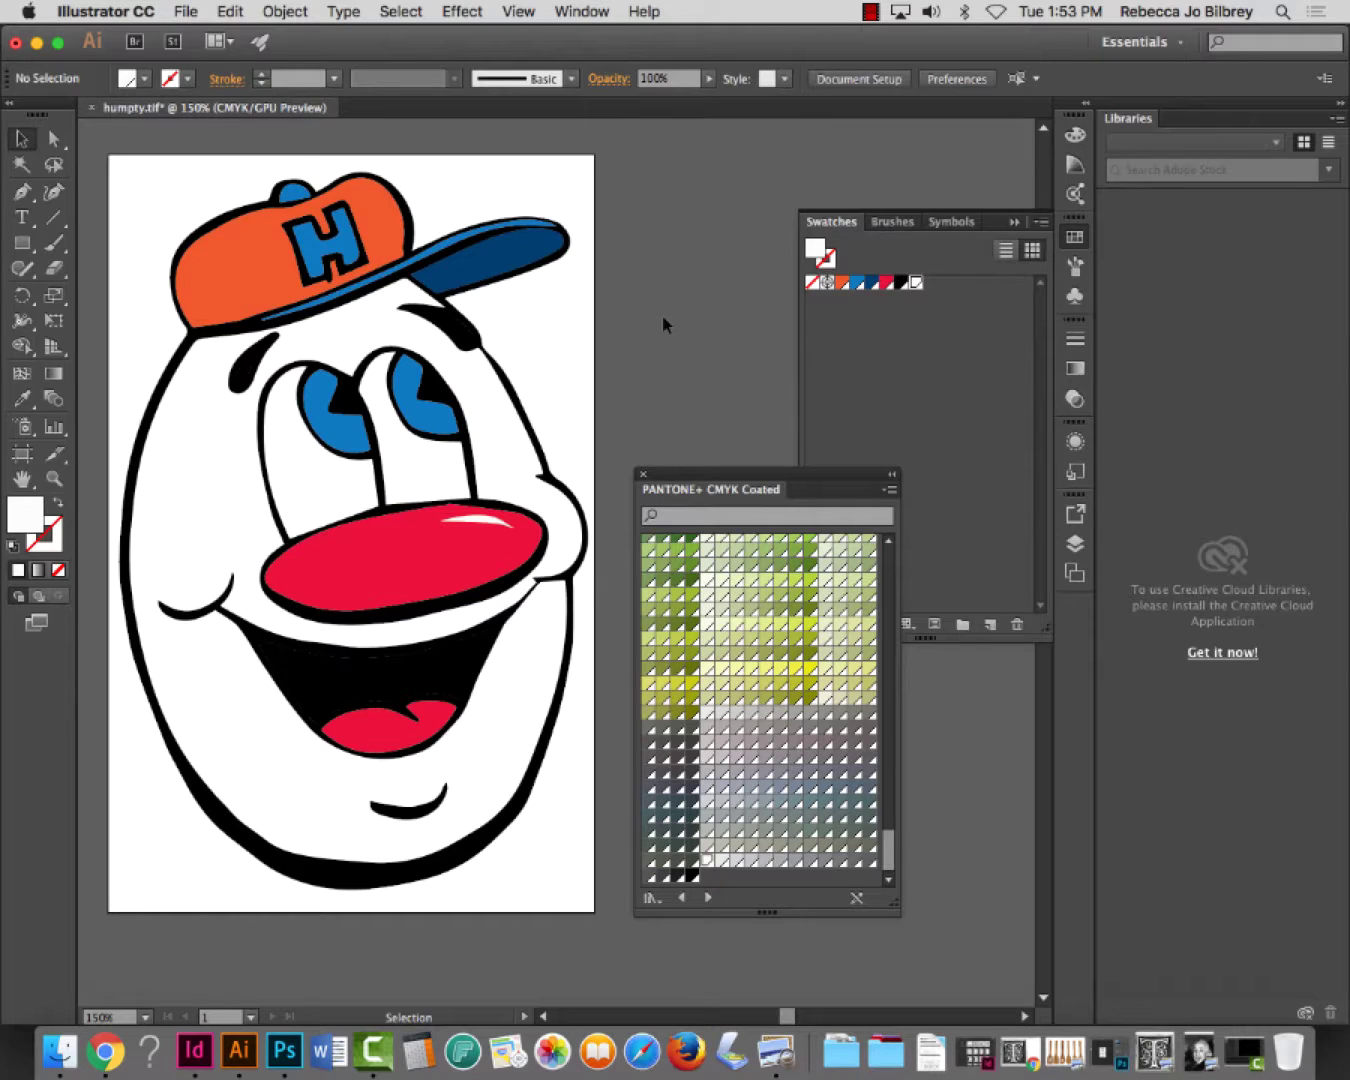
# Save the colored artwork to the Desktop as humpty.eps in Illustrator EPS format, using the Illustrator CC EPS version and default options
pyautogui.click(191, 8)
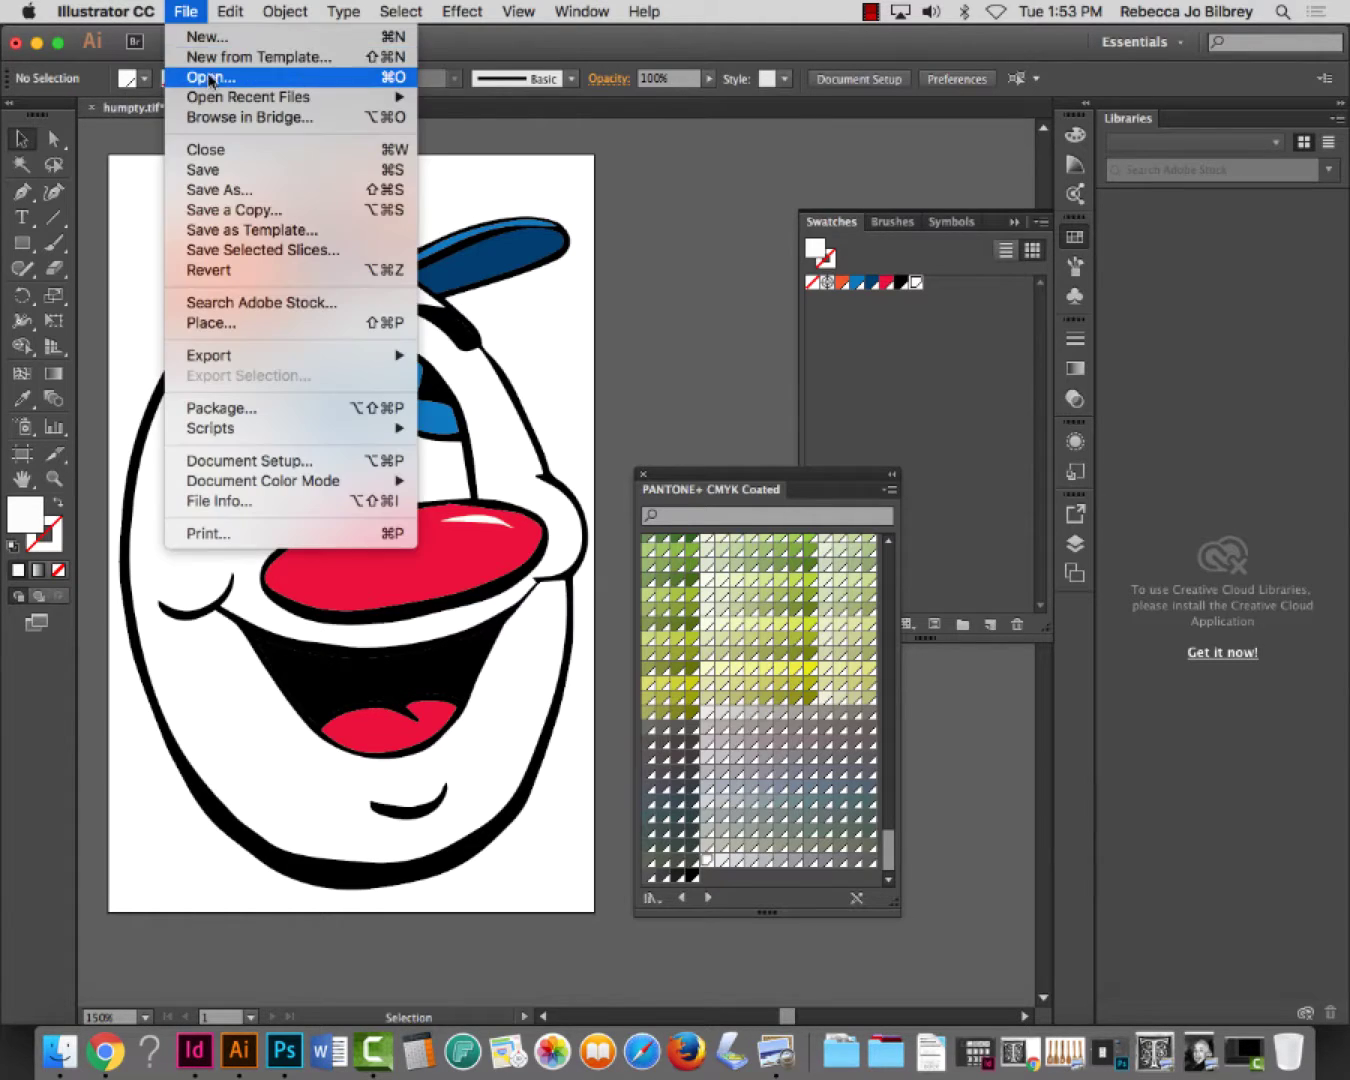
pyautogui.click(224, 187)
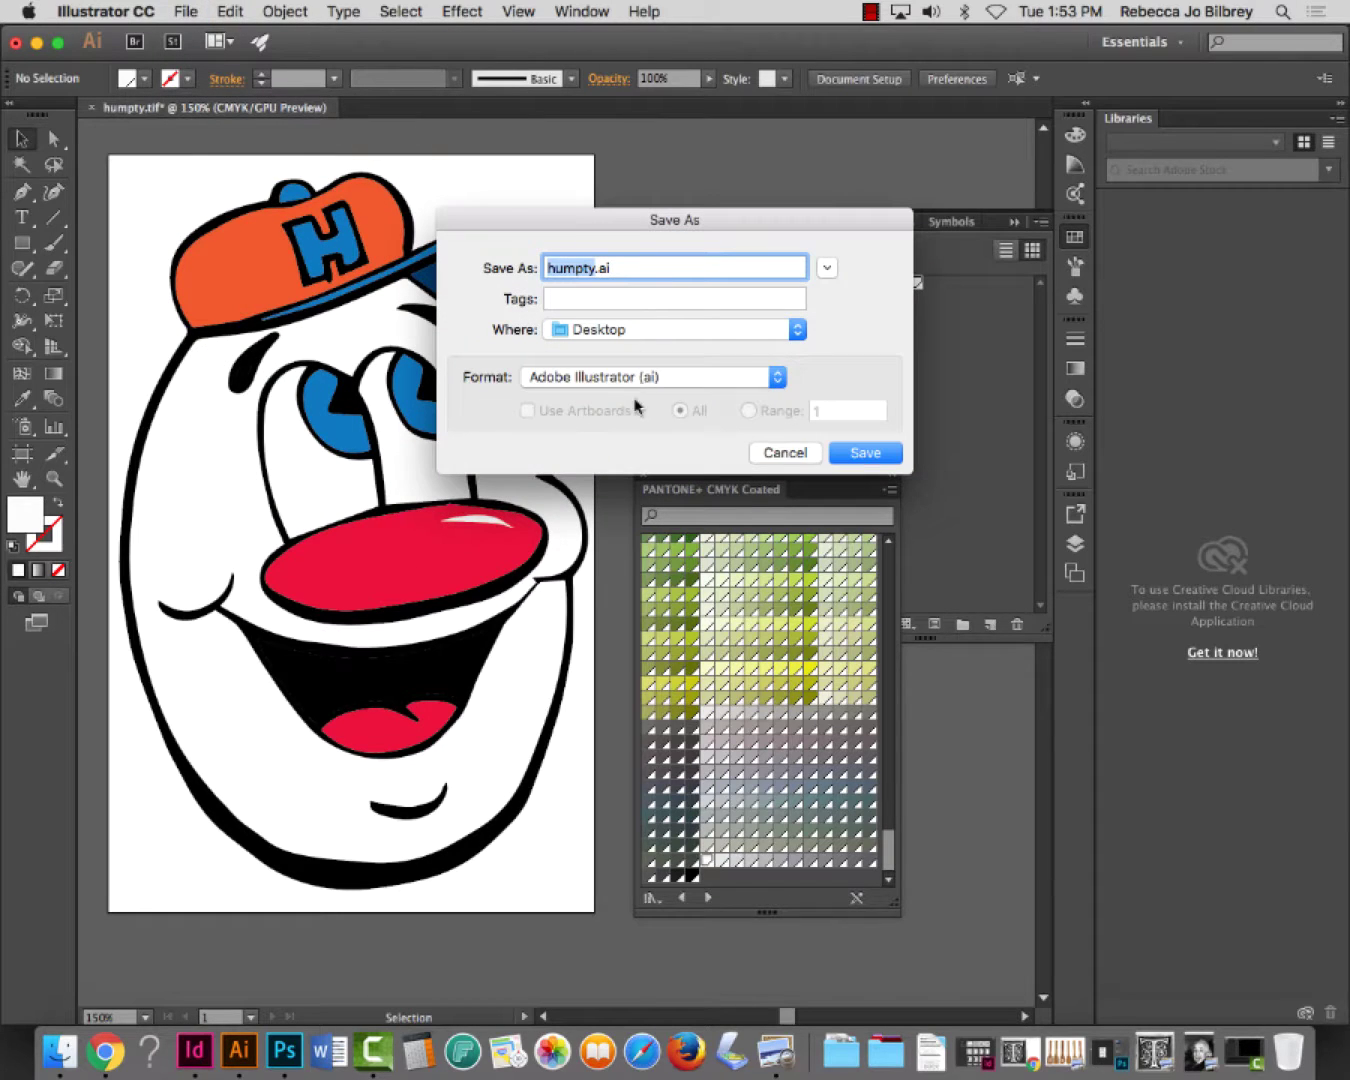
pyautogui.click(635, 380)
pyautogui.click(690, 396)
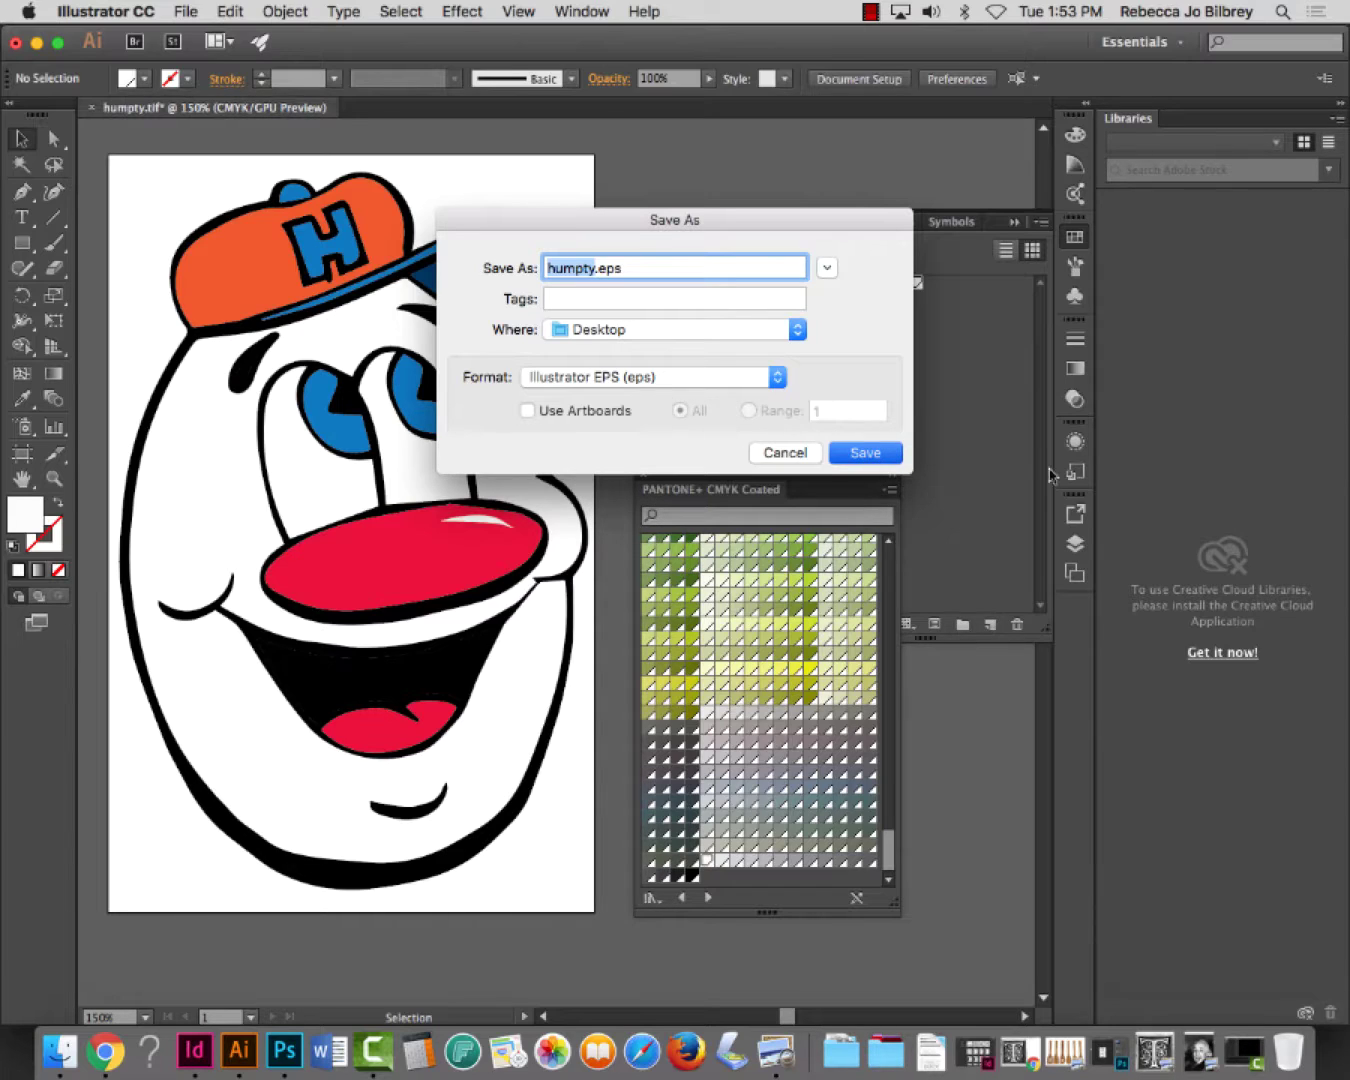
pyautogui.press('Return')
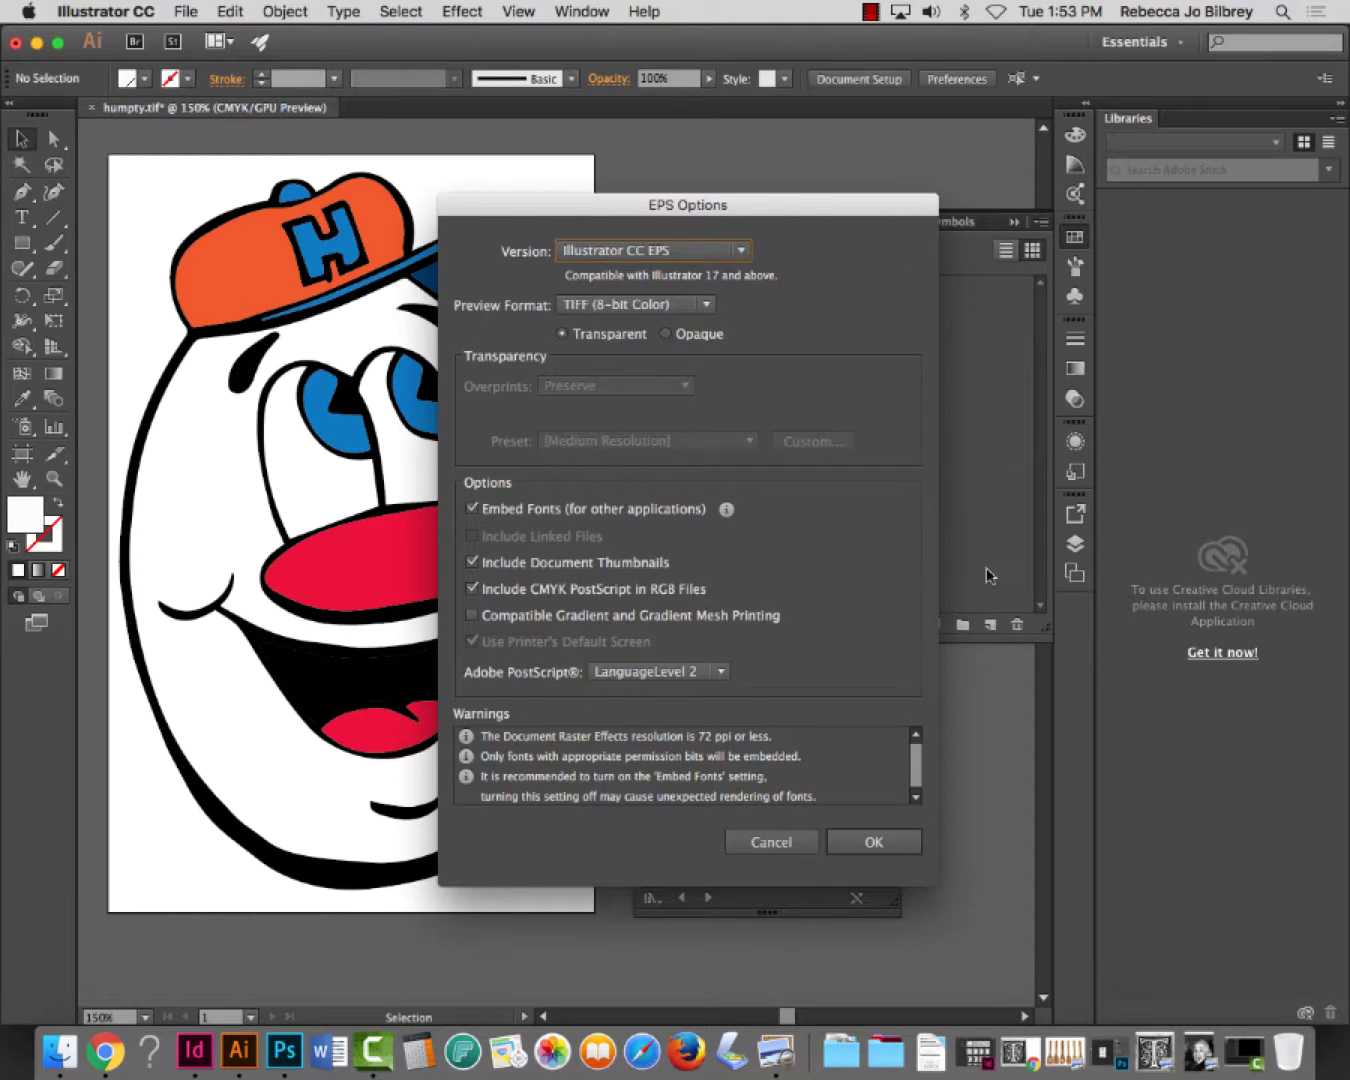
pyautogui.click(875, 846)
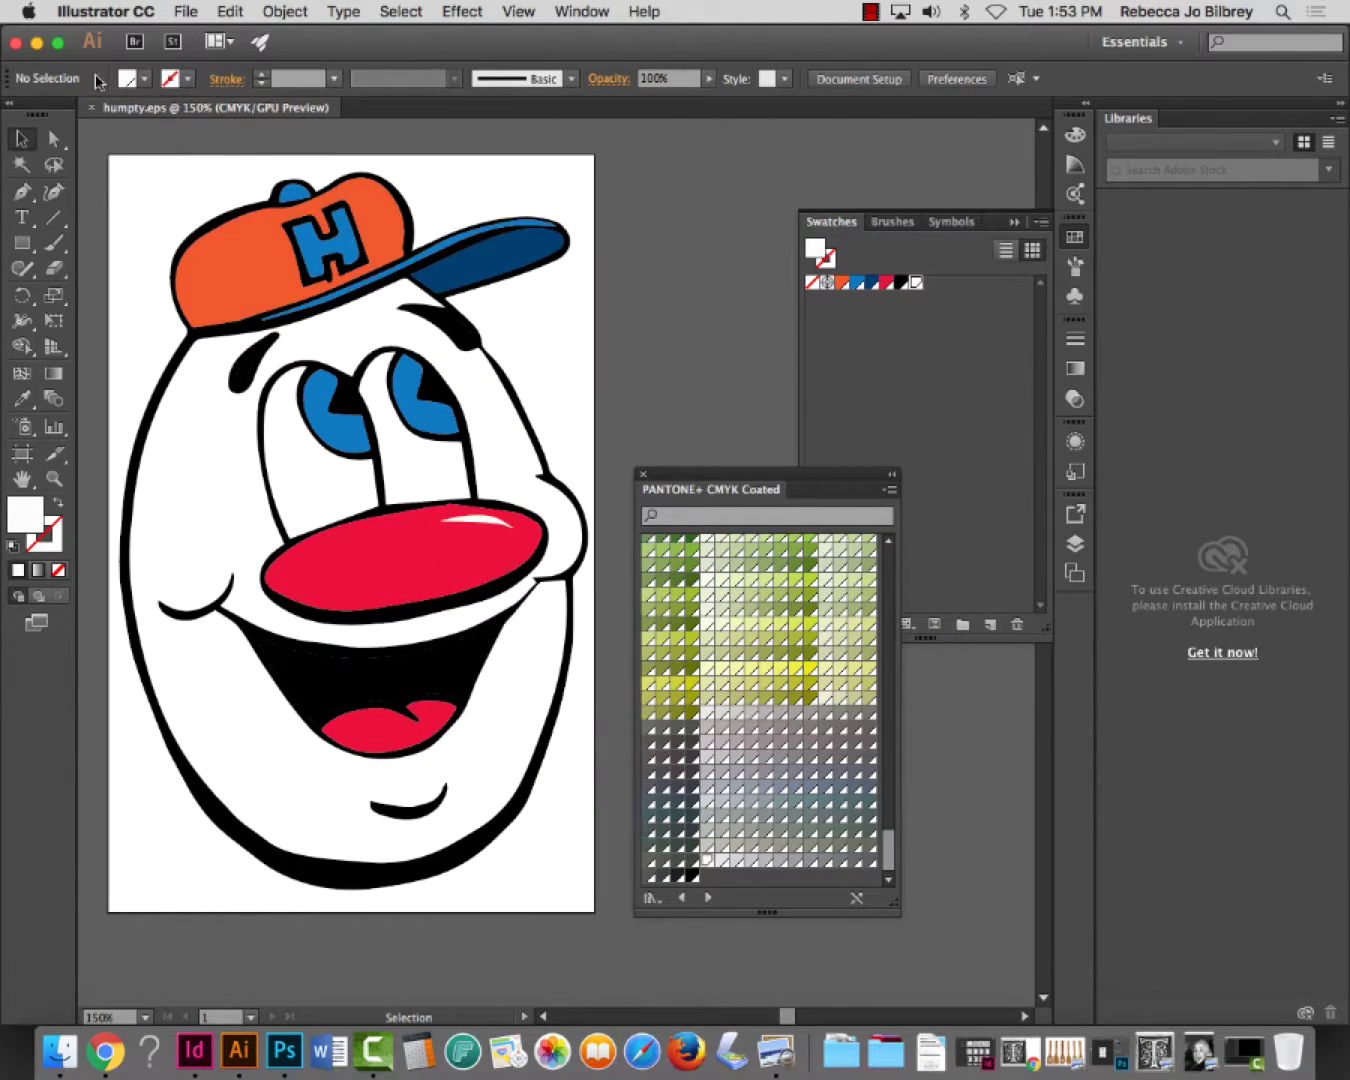
# Open the original humpty.tif from the desktop in Illustrator, and put away the PANTONE+ CMYK Coated library and Swatches
pyautogui.click(36, 42)
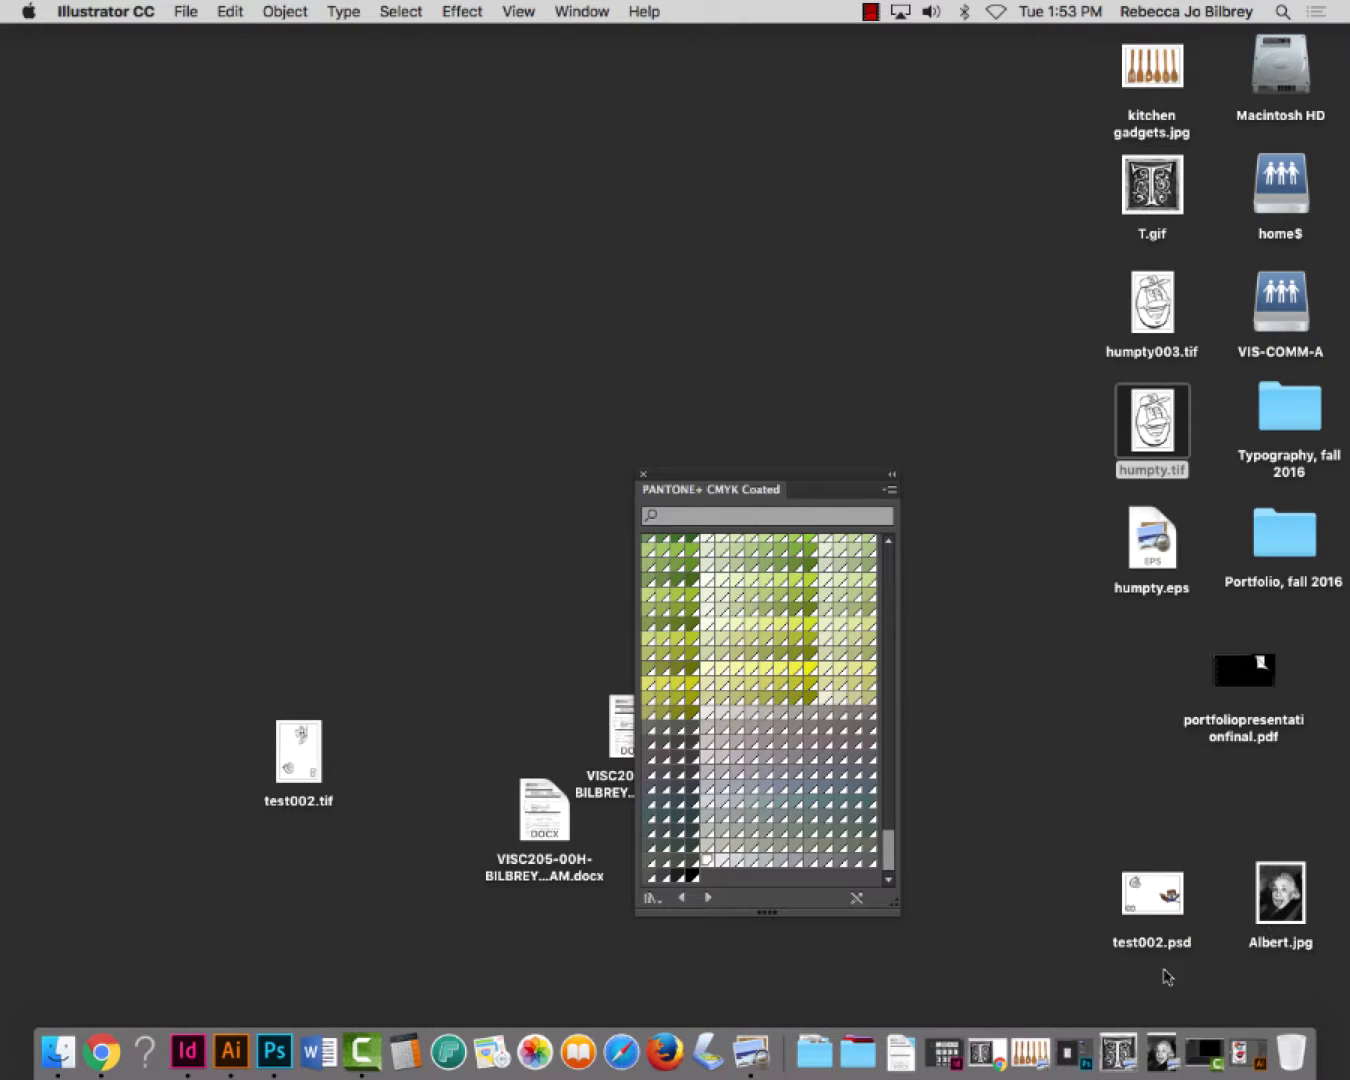
pyautogui.click(1158, 300)
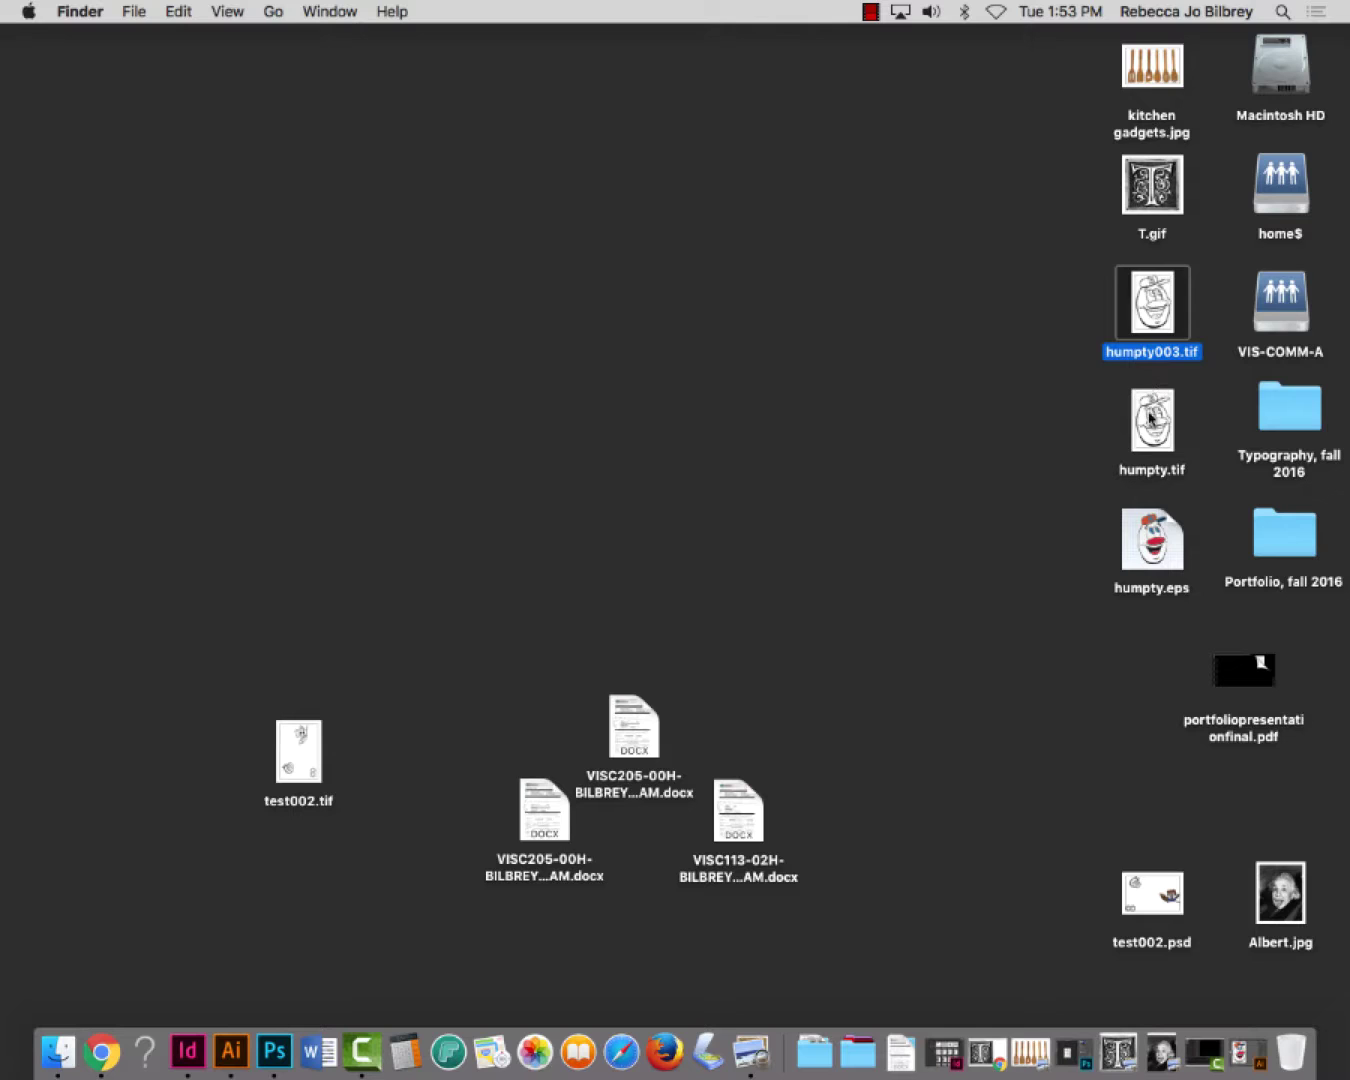
pyautogui.moveTo(1150, 417); pyautogui.dragTo(228, 1050)
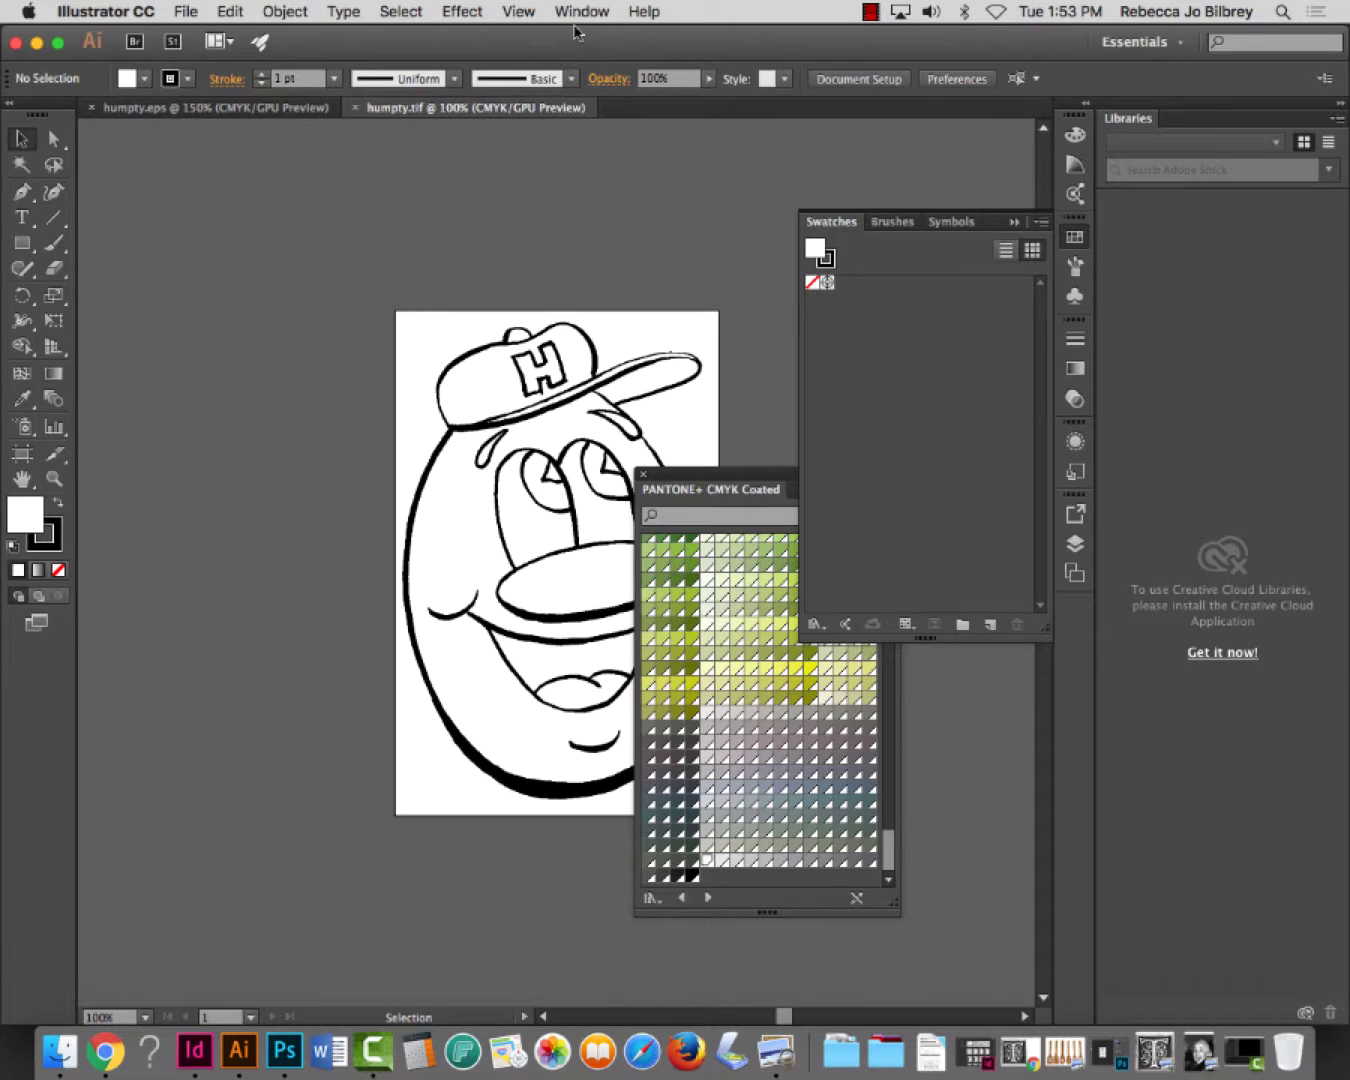
pyautogui.click(644, 474)
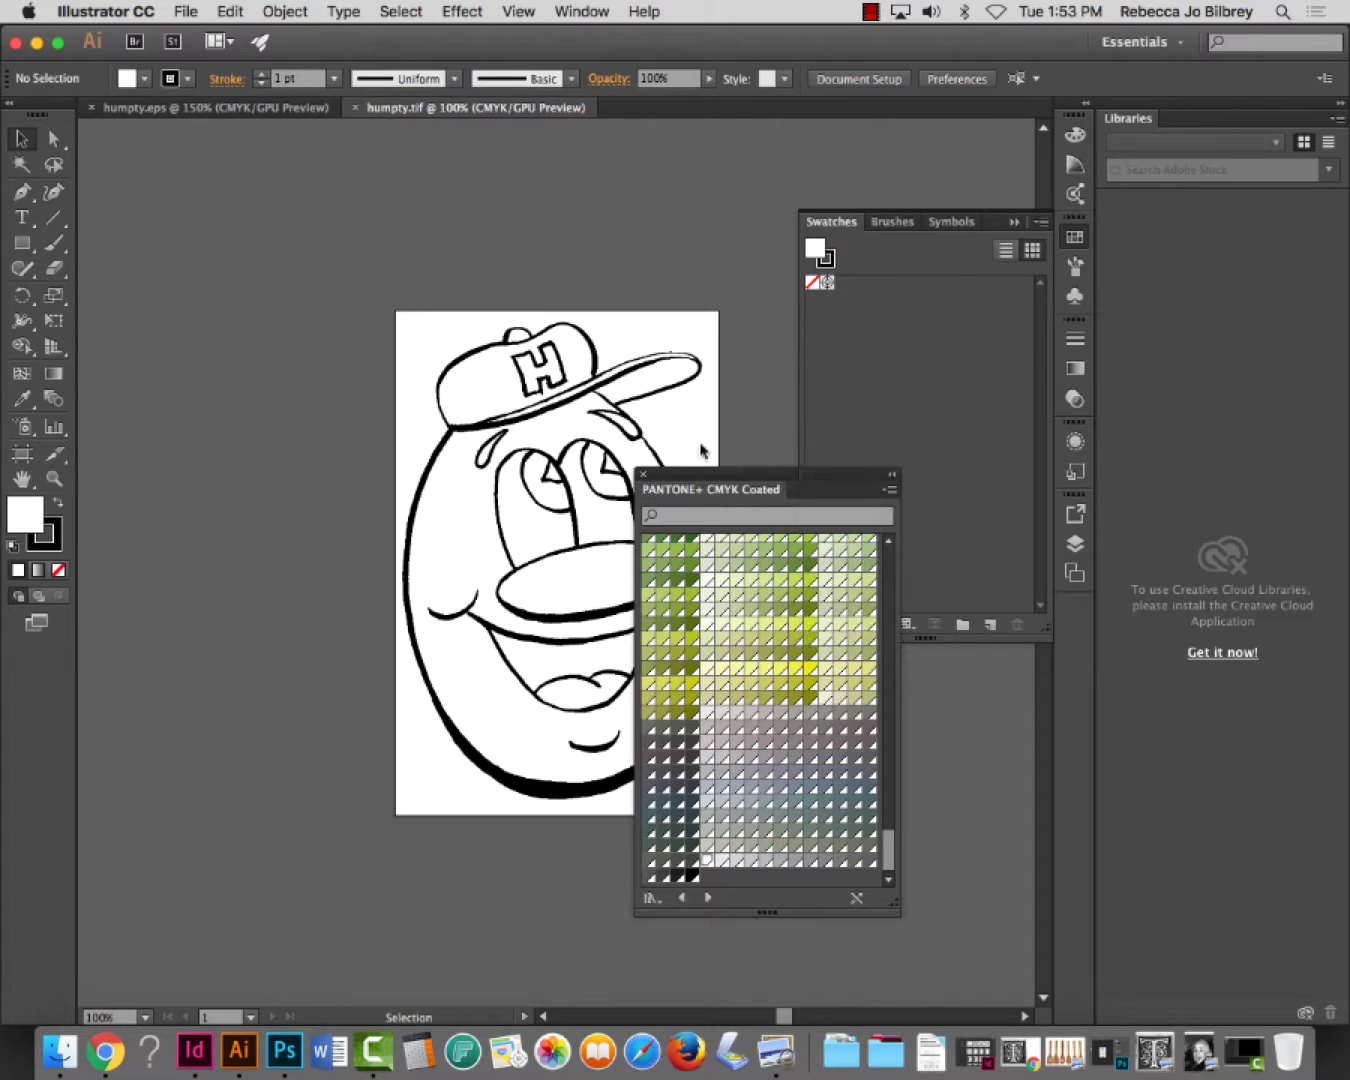
pyautogui.click(1014, 221)
# Inspect the bitmap's line edges up close, then trace the humpty image with Image Trace using the Default preset in Black and White mode
pyautogui.click(54, 478)
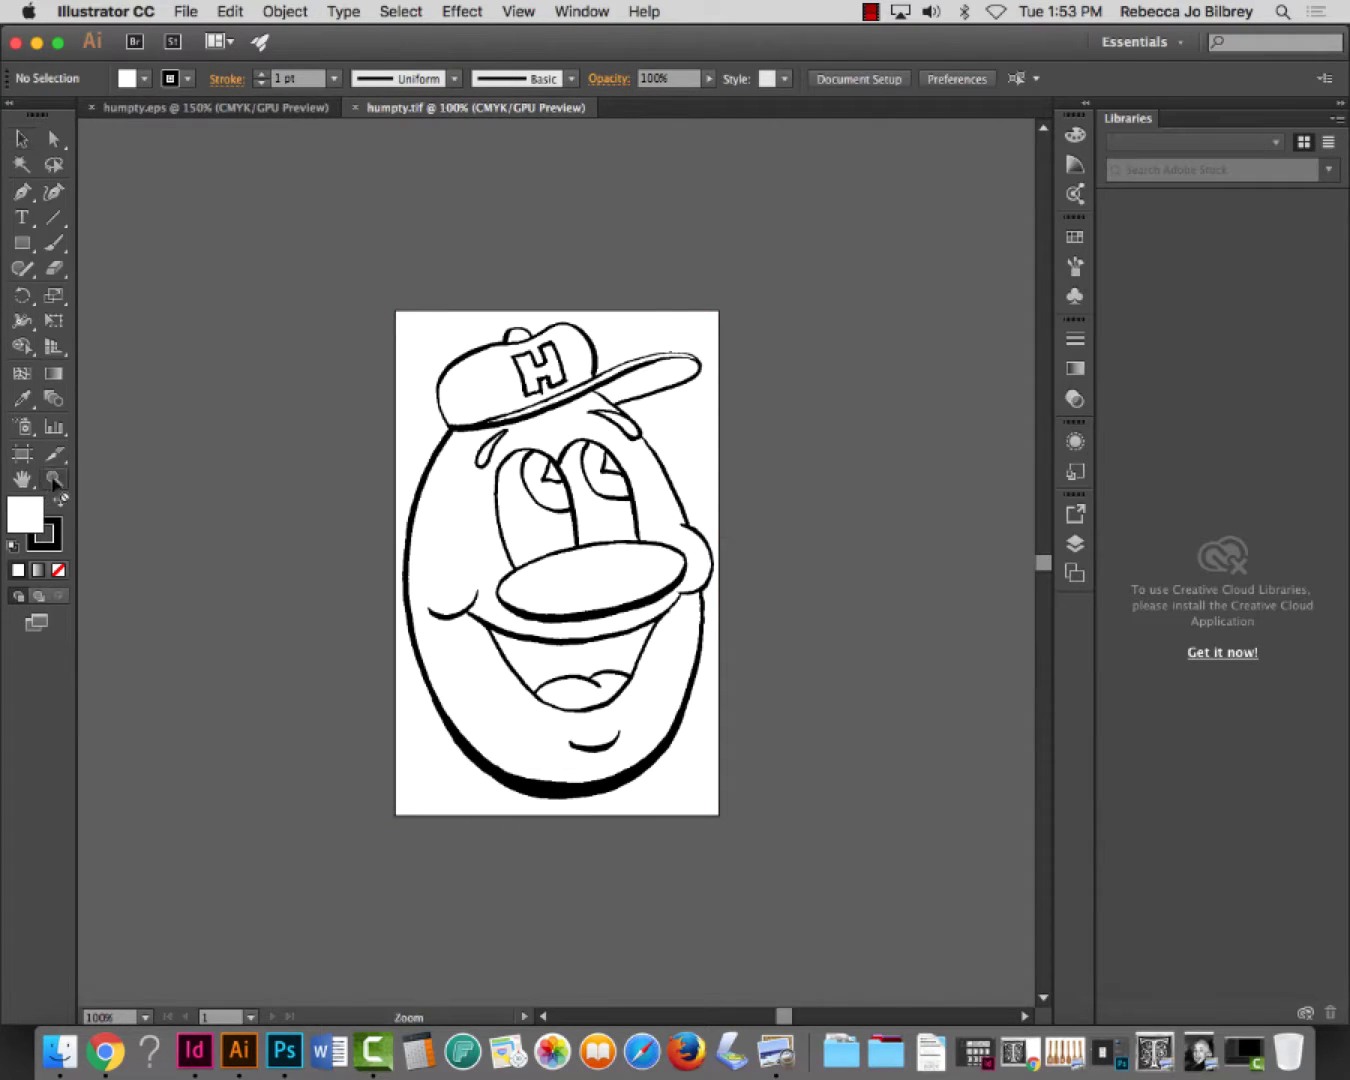
pyautogui.moveTo(585, 429); pyautogui.dragTo(875, 707)
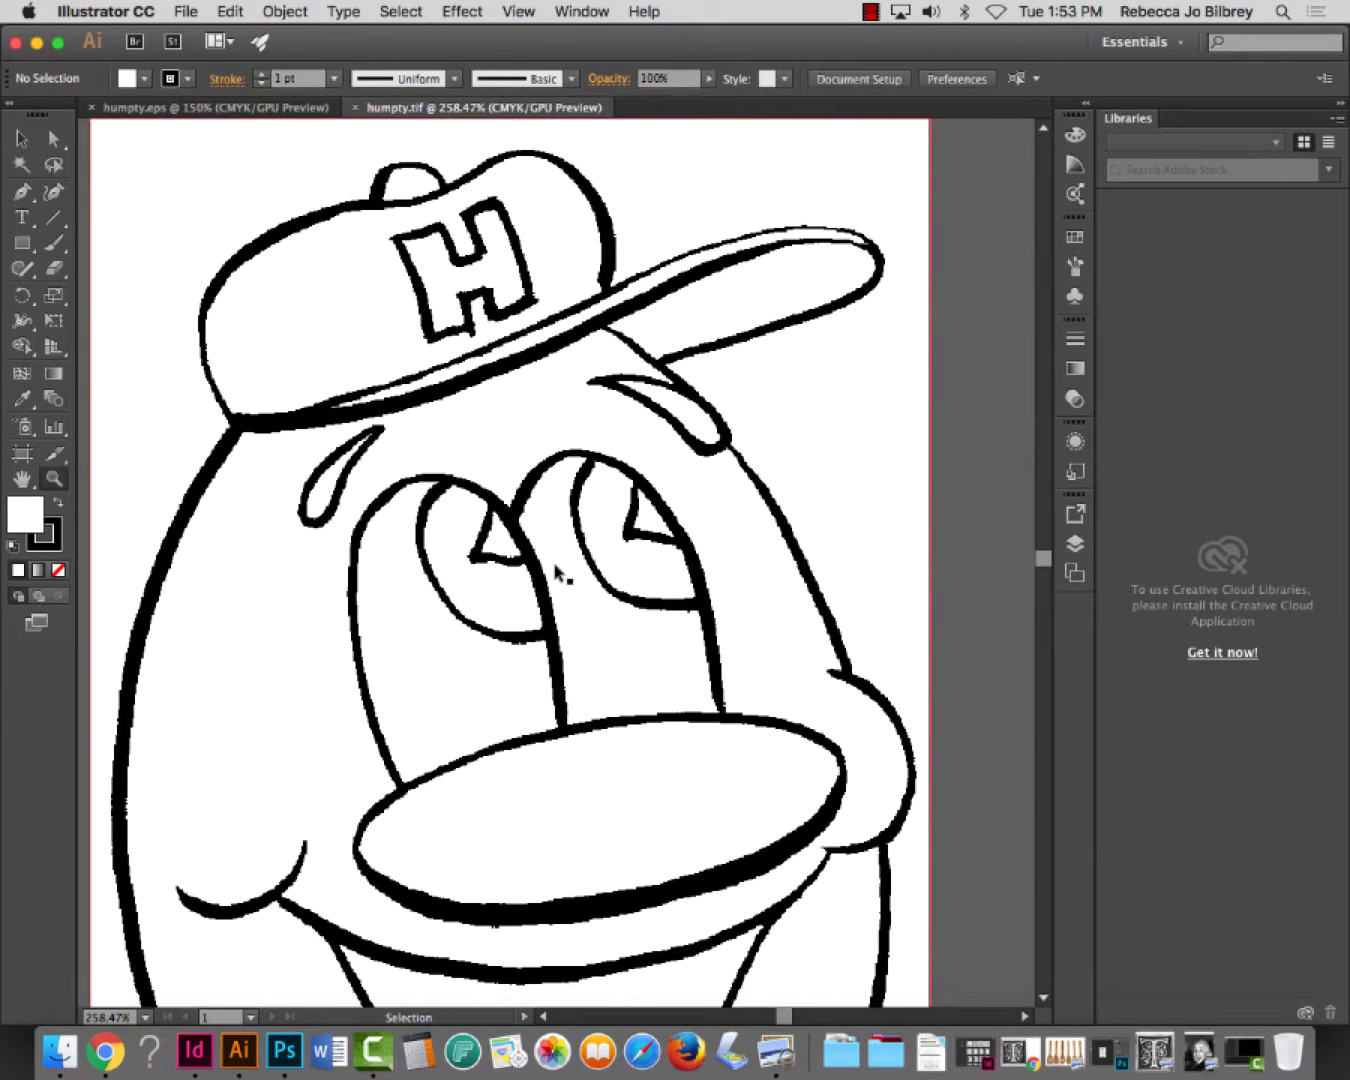
pyautogui.press('super+1')
pyautogui.click(488, 11)
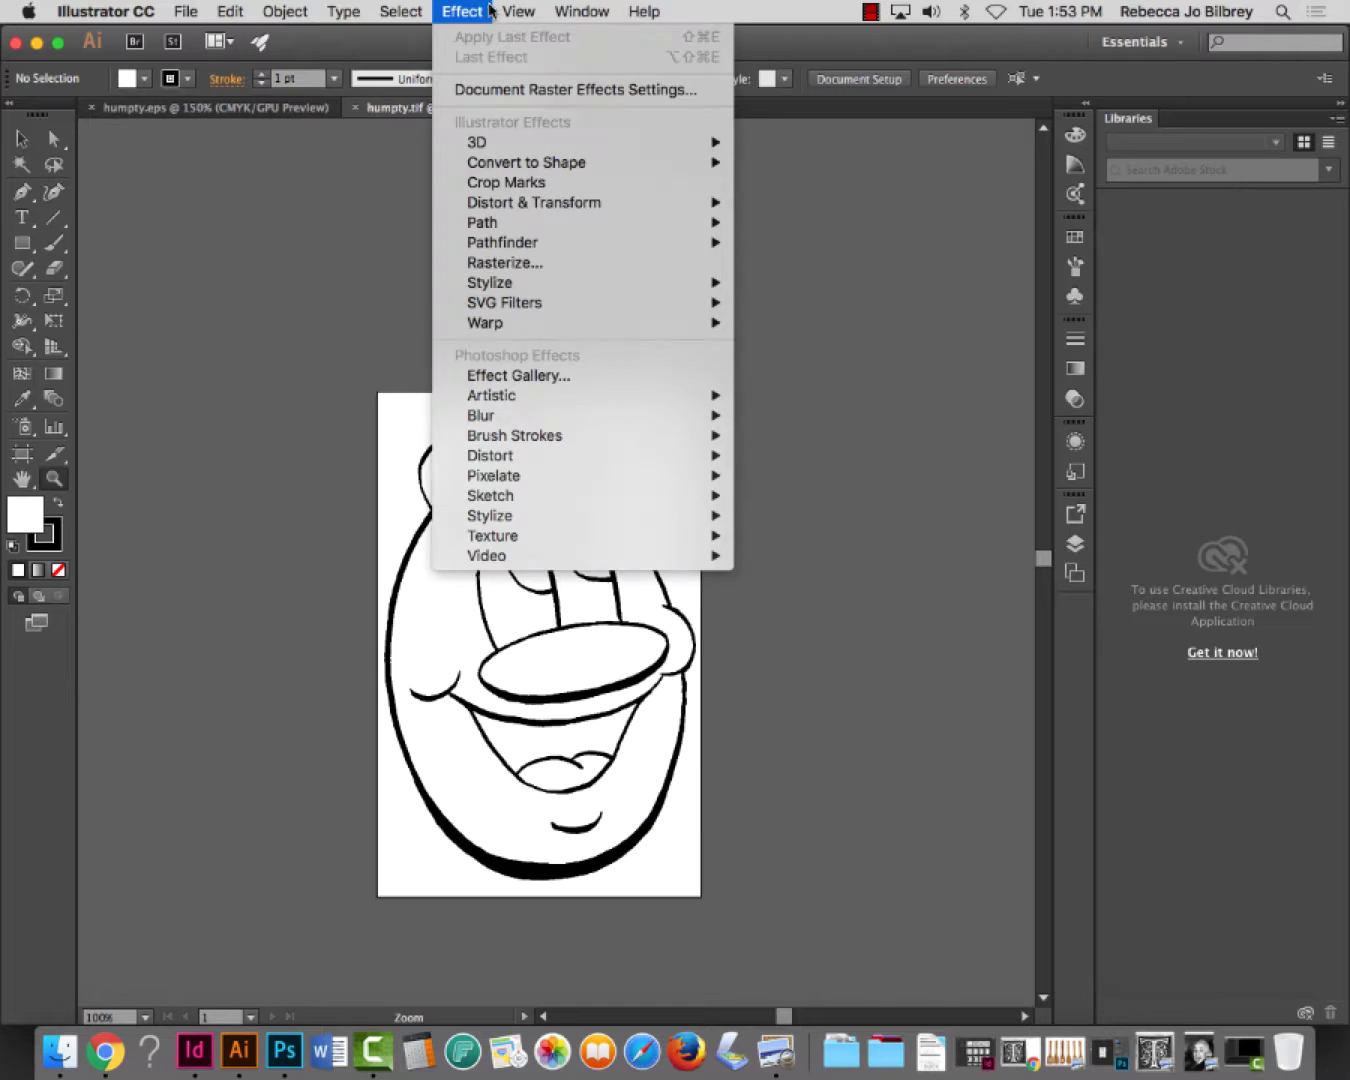
pyautogui.moveTo(581, 10)
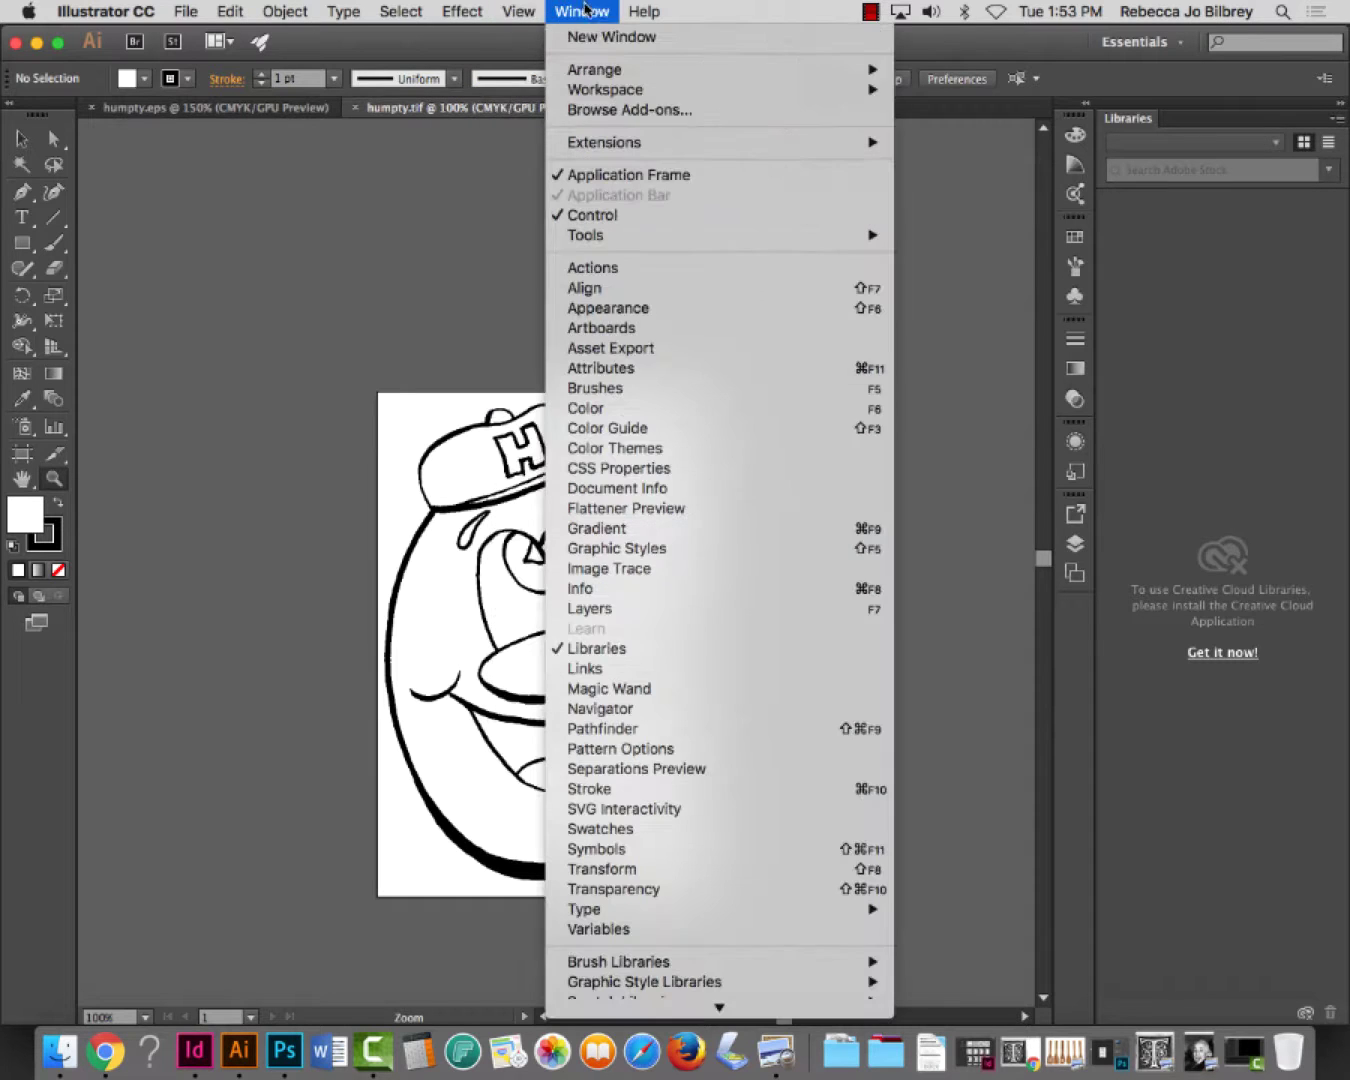
pyautogui.click(688, 577)
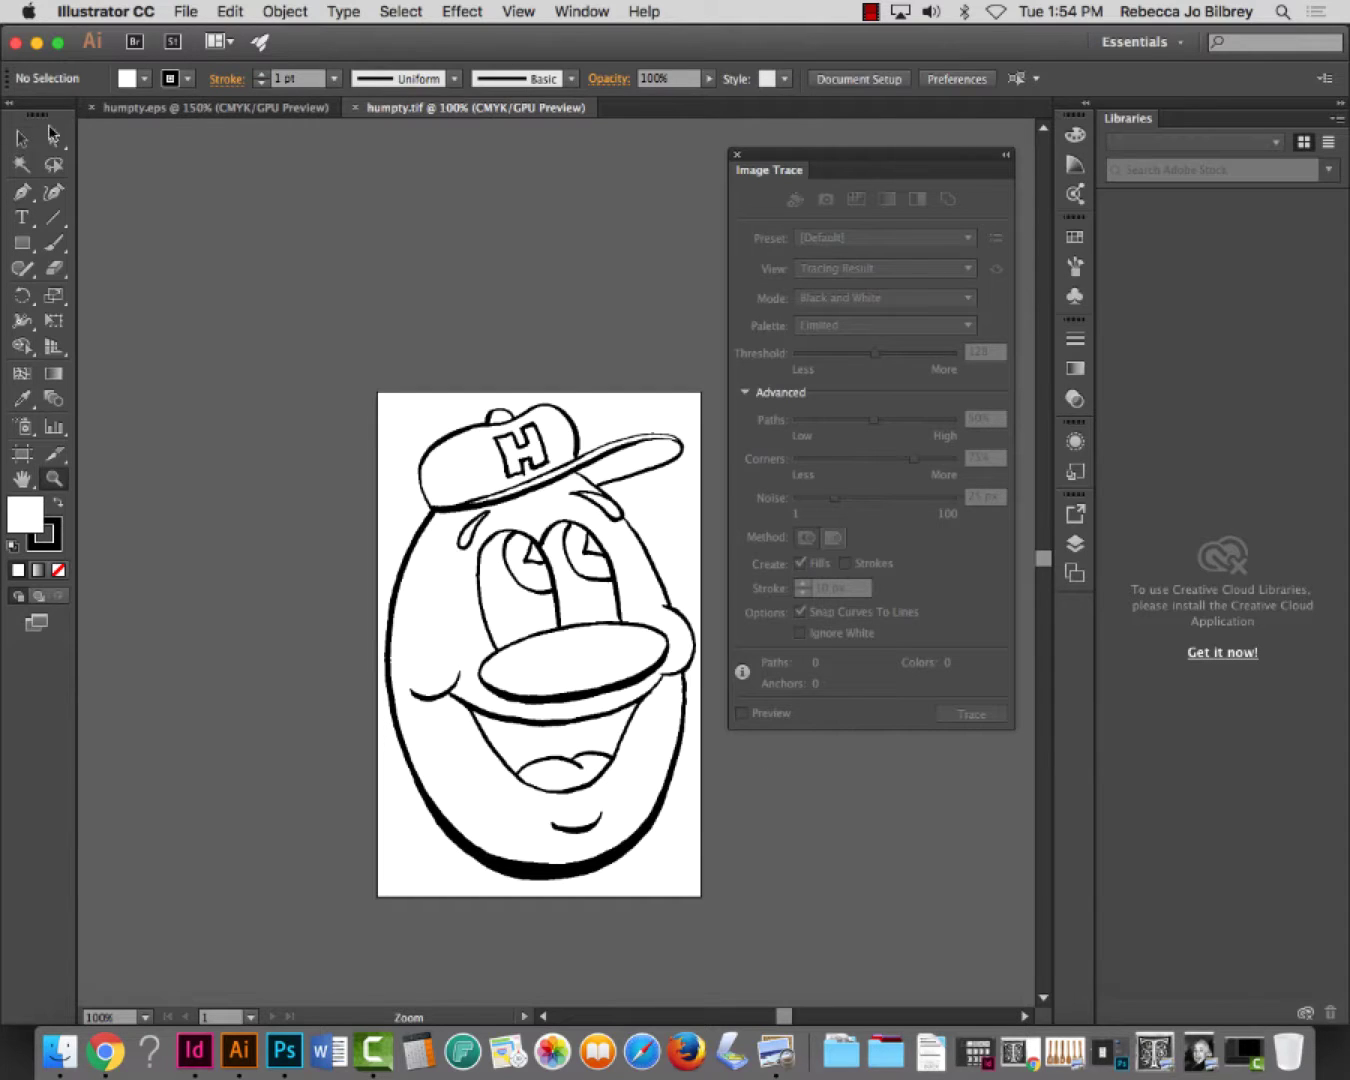
pyautogui.click(21, 138)
pyautogui.click(608, 551)
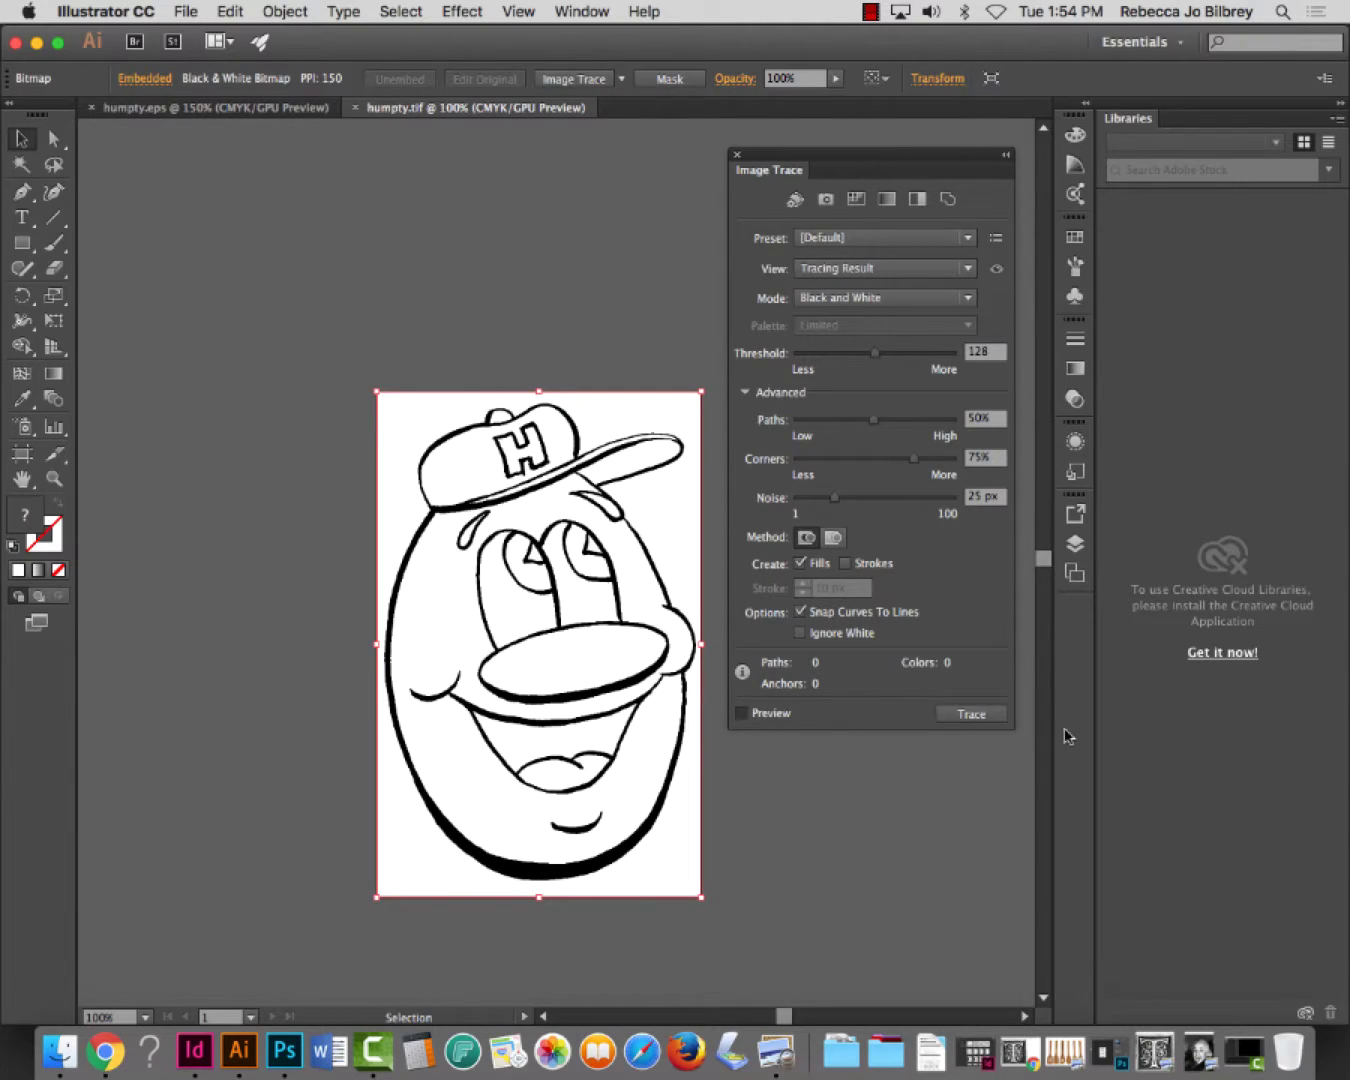
pyautogui.click(971, 714)
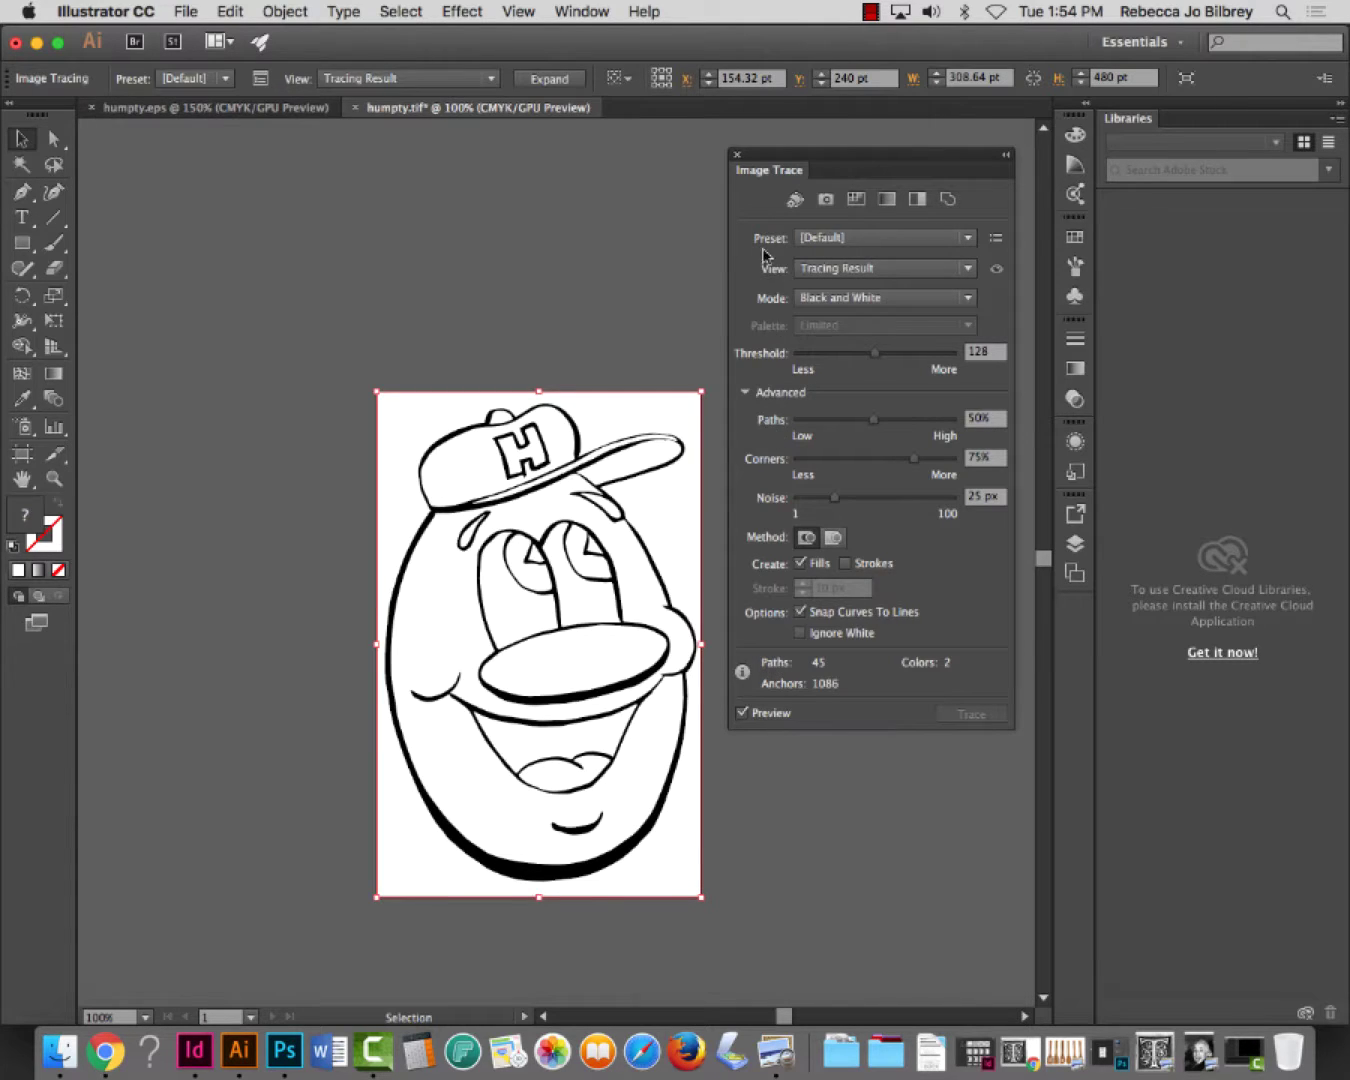
# Put away the Image Trace settings and deselect the traced image
pyautogui.click(737, 154)
pyautogui.click(578, 300)
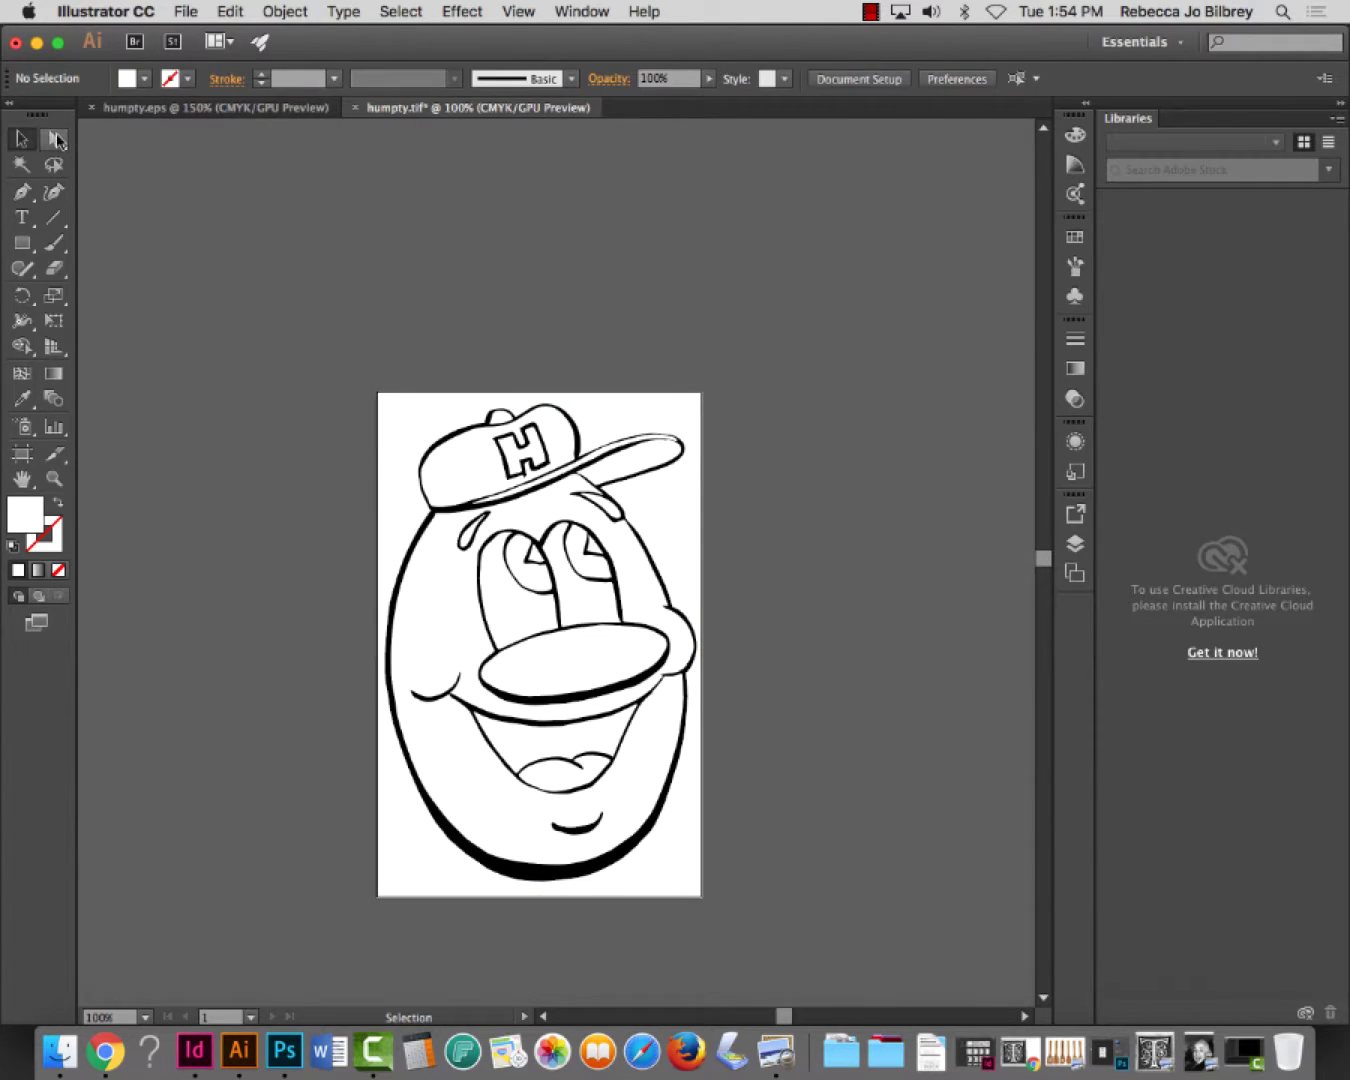
pyautogui.click(57, 140)
pyautogui.click(404, 425)
pyautogui.press('Delete')
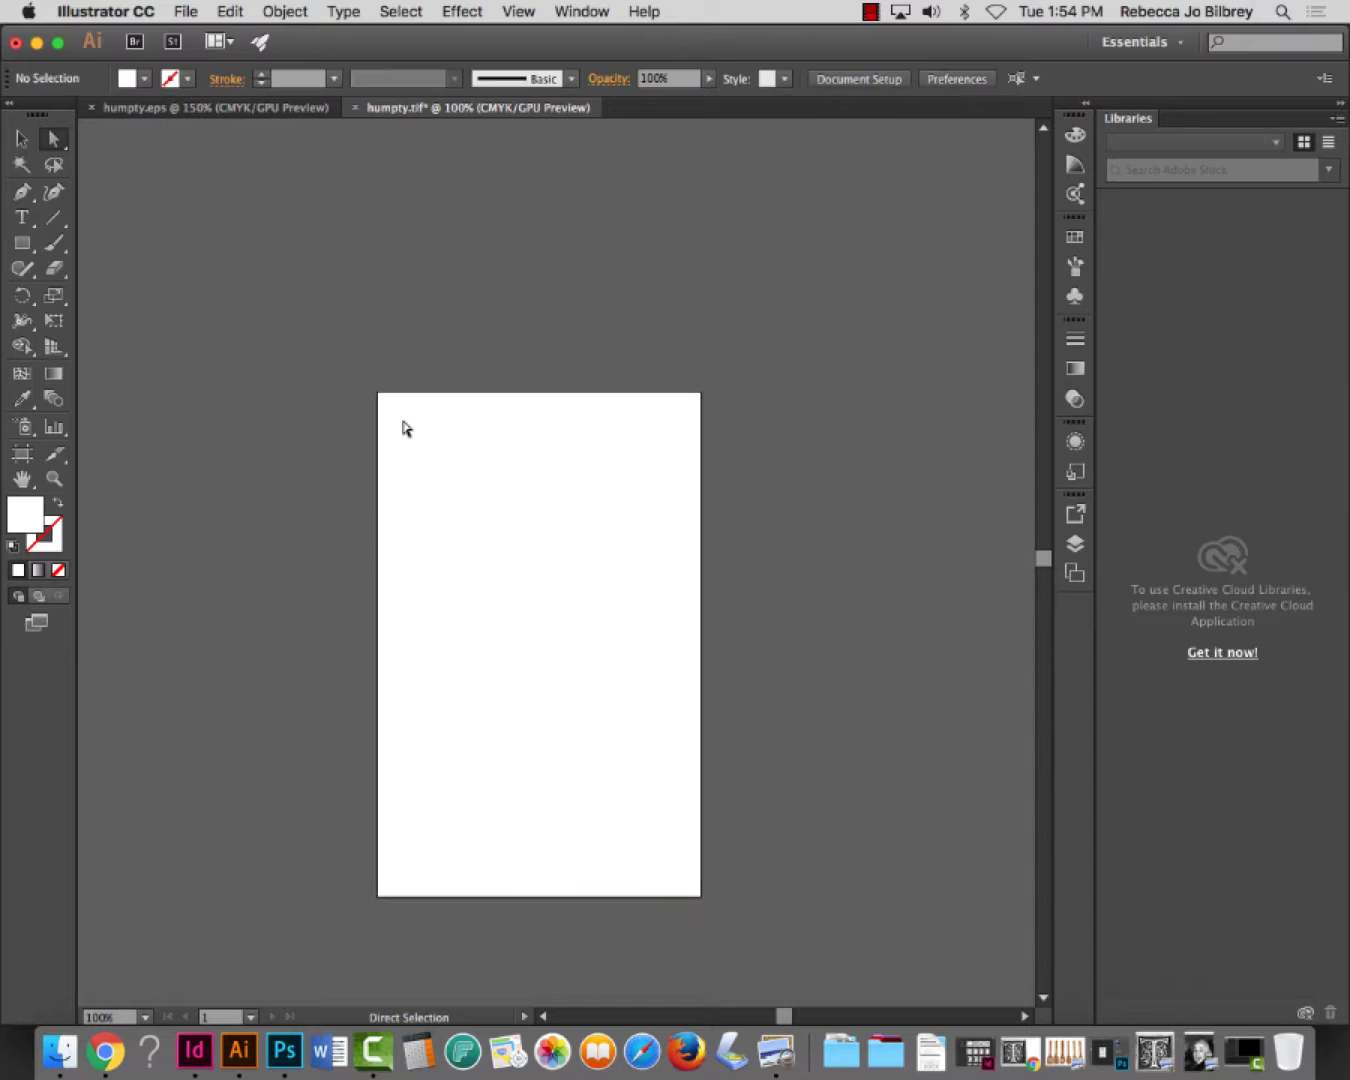
pyautogui.press('super+z')
# Expand the humpty tracing into editable vector paths
pyautogui.click(21, 139)
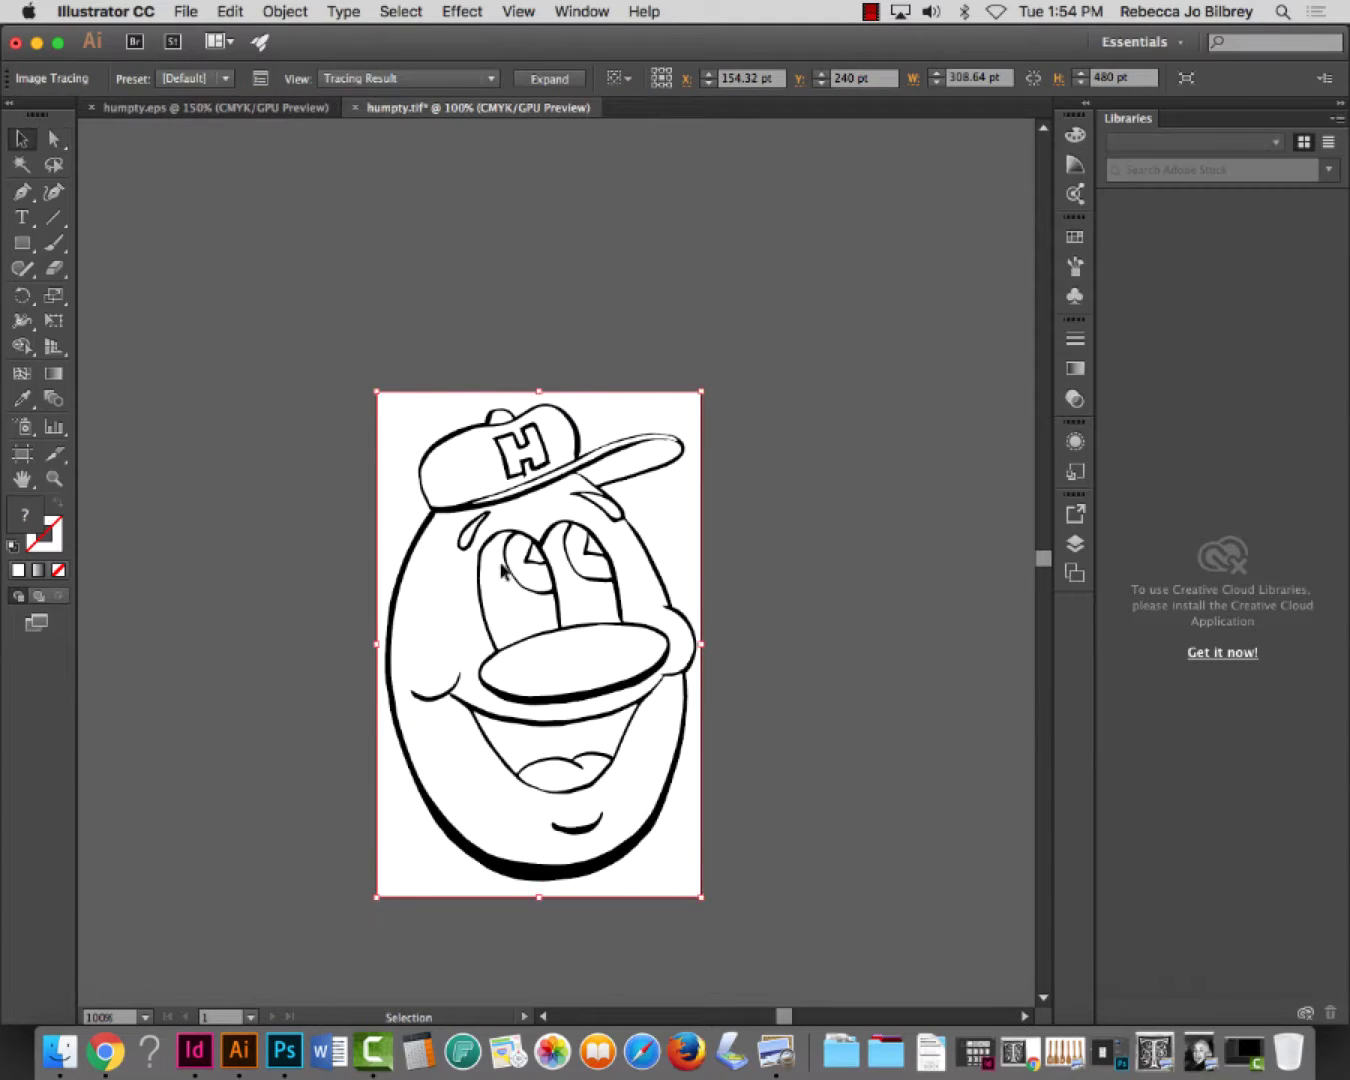
pyautogui.click(530, 323)
pyautogui.click(582, 596)
pyautogui.click(558, 78)
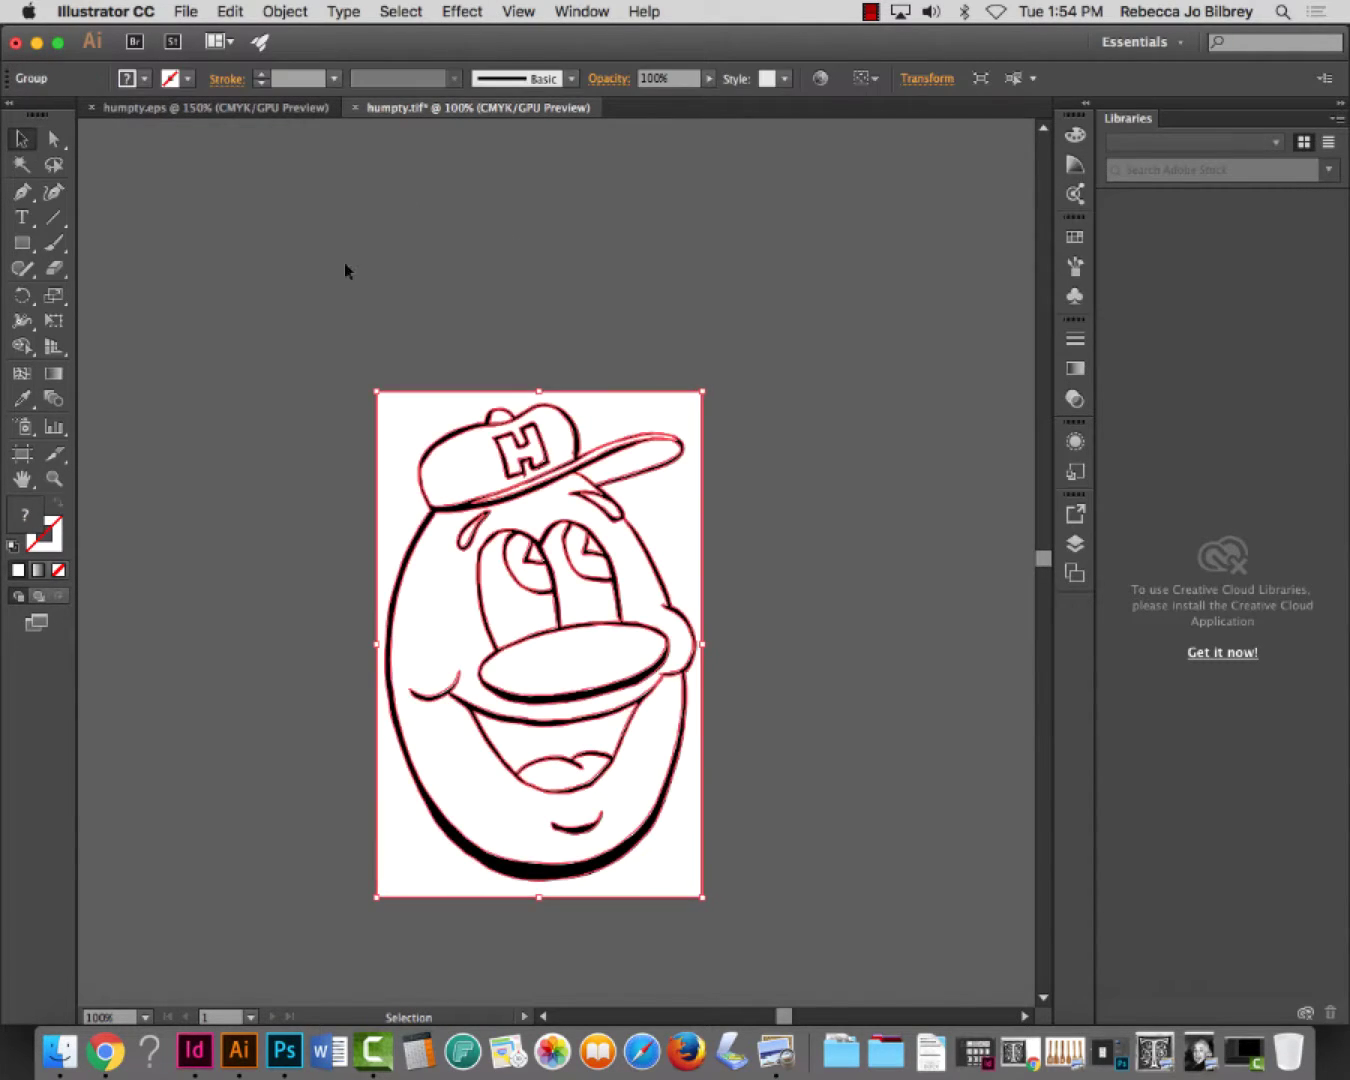
# Delete only the white background shape around the character with Direct Selection, keeping the line art, and deselect
pyautogui.press('Delete')
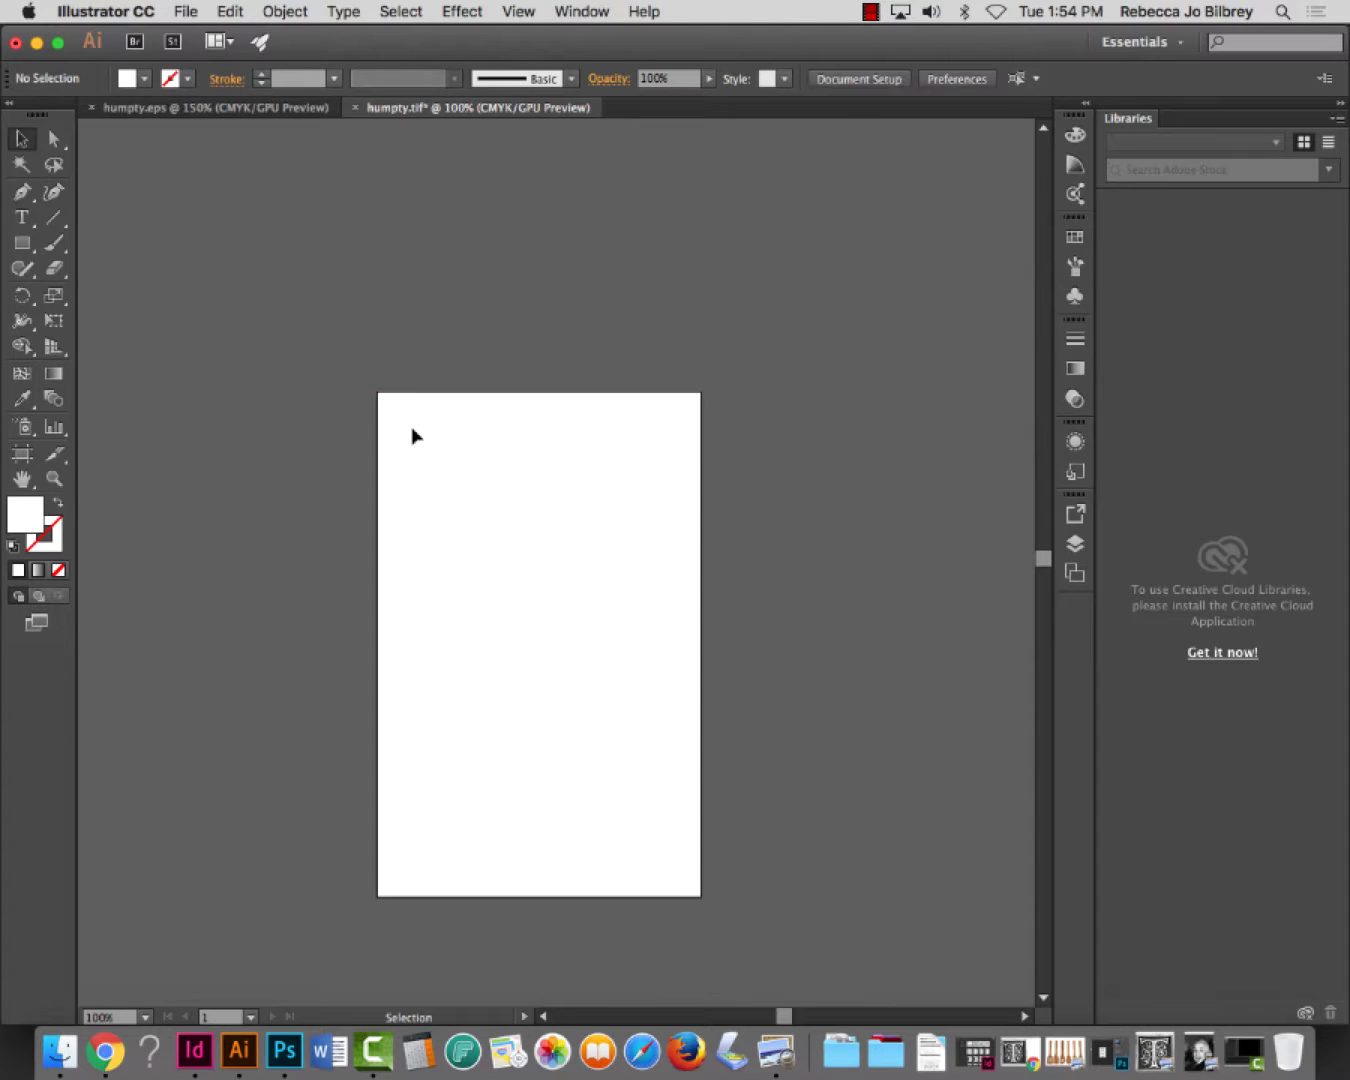
pyautogui.press('super+z')
pyautogui.click(319, 330)
pyautogui.press('a')
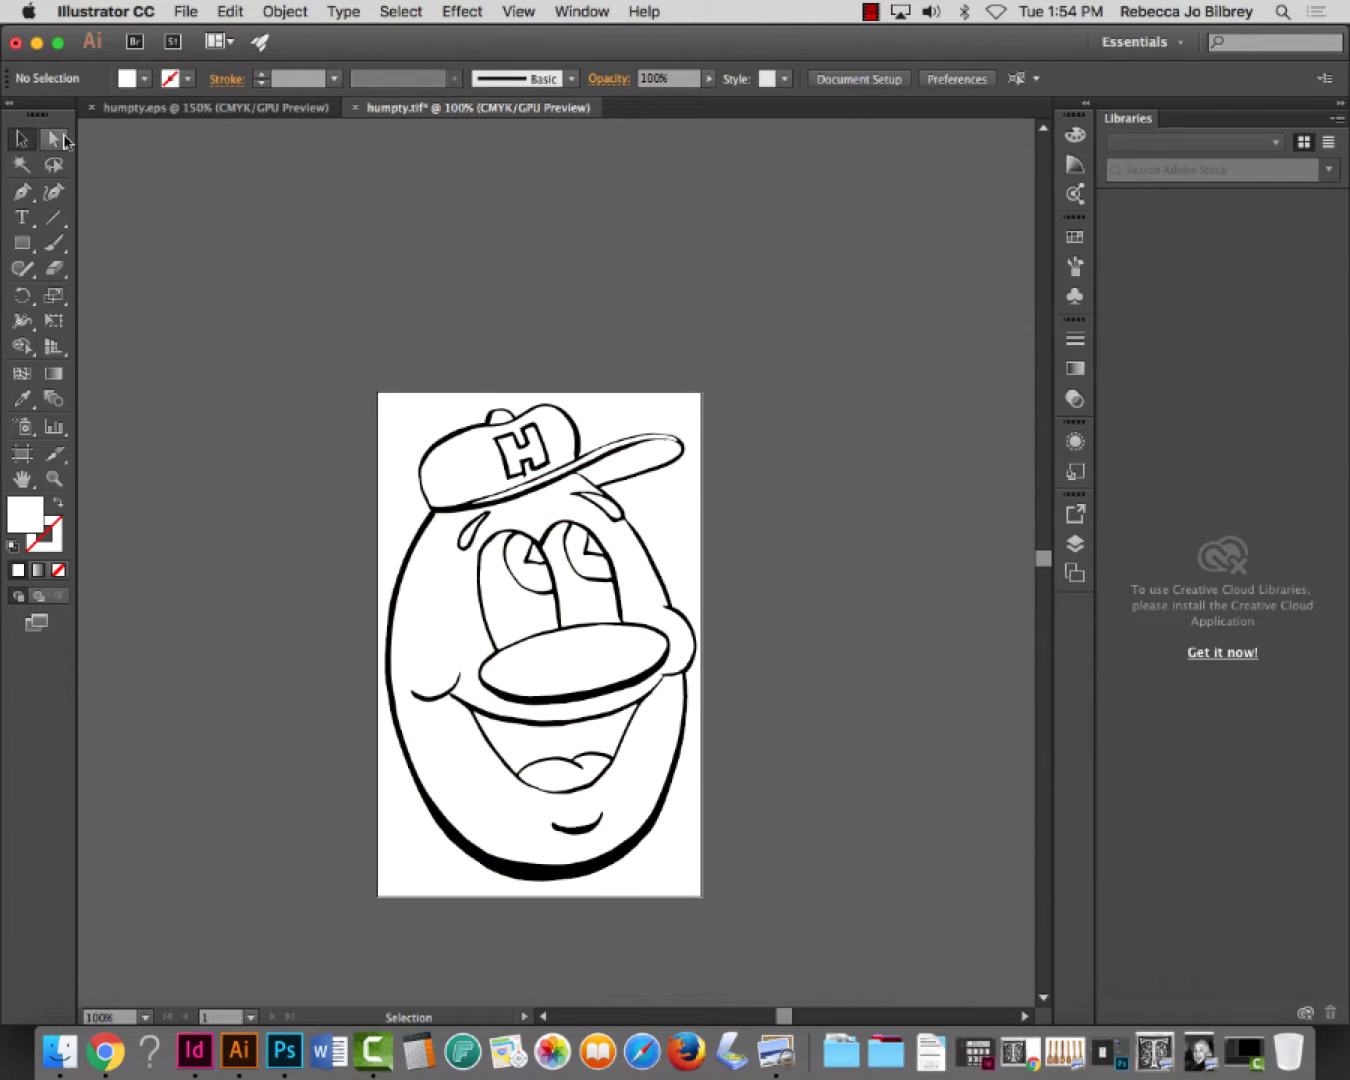
pyautogui.click(425, 405)
pyautogui.click(481, 387)
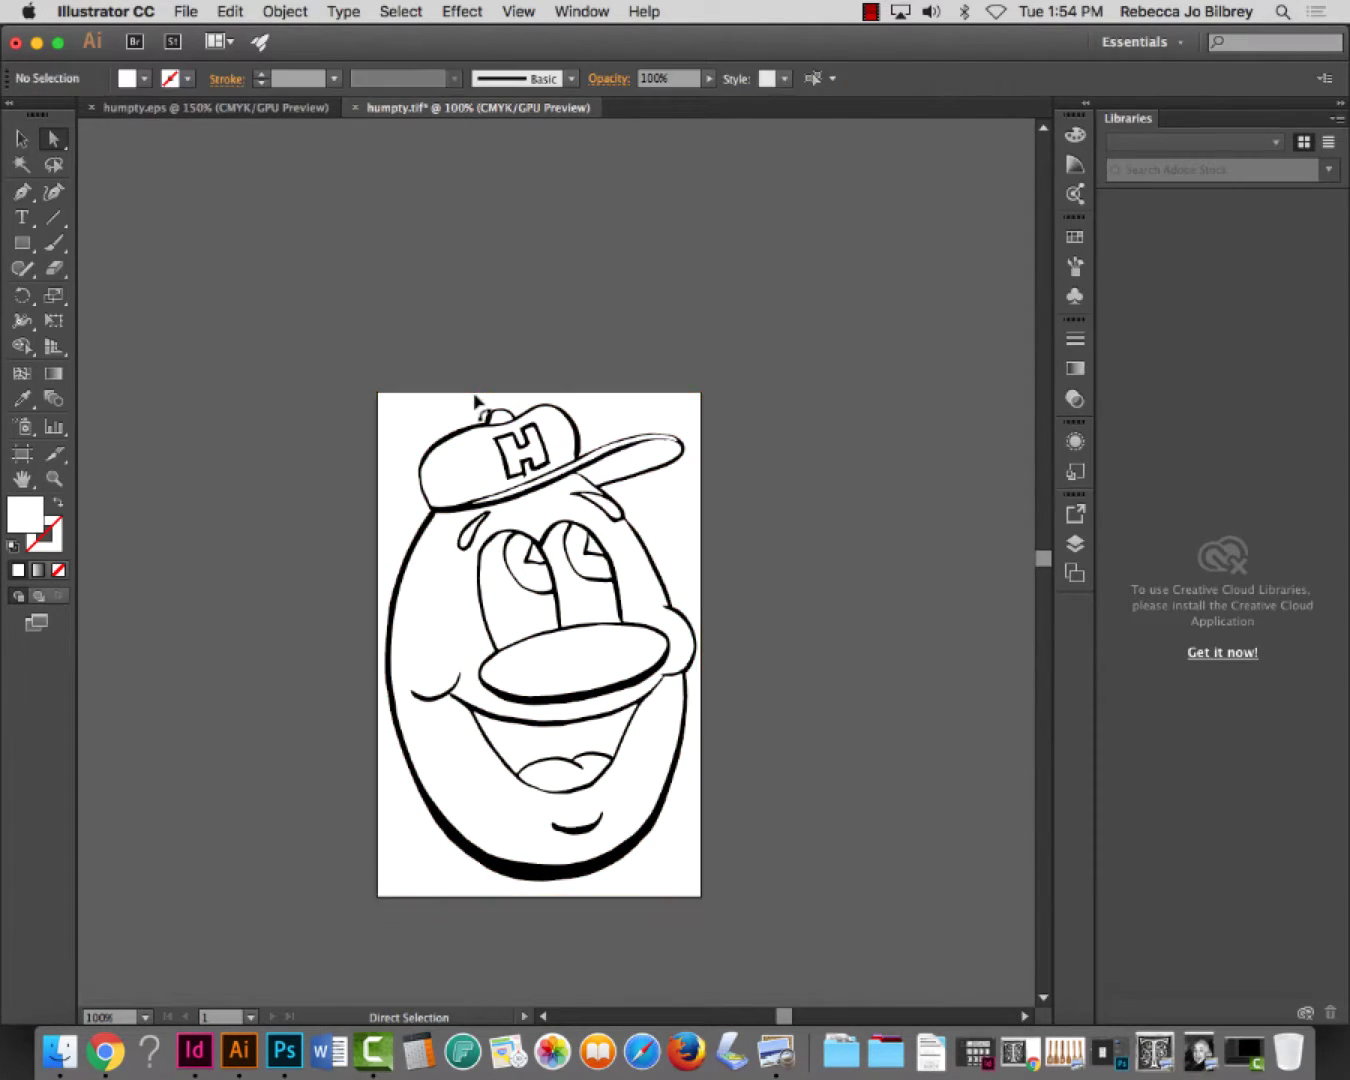
# Export the artwork to the Desktop as humpty.psd in Photoshop format
pyautogui.click(190, 10)
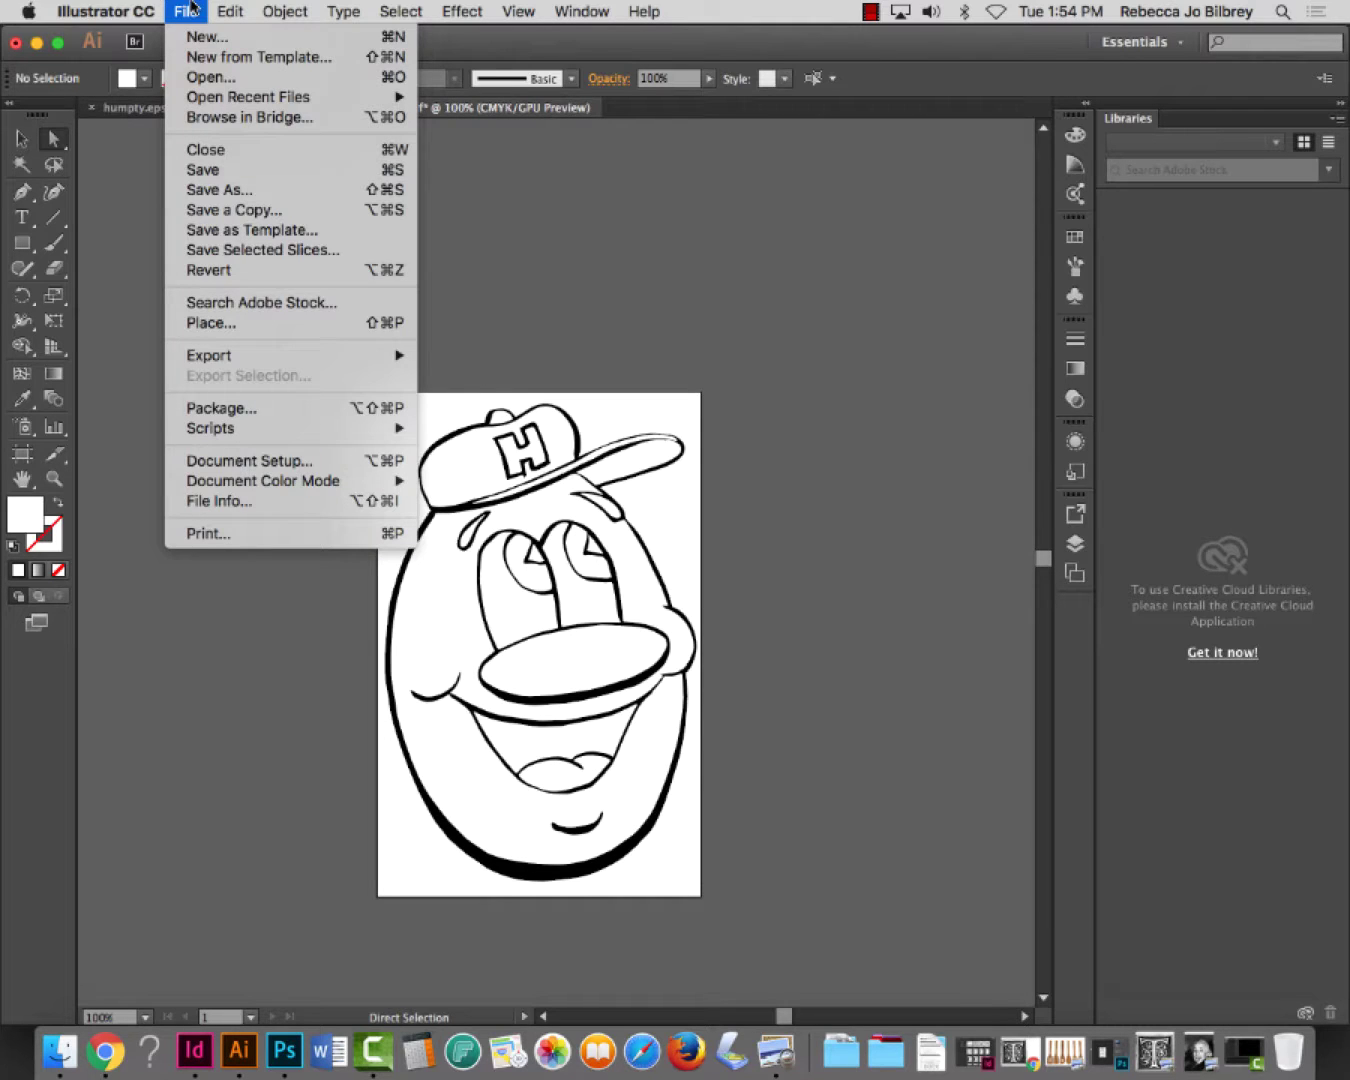
pyautogui.moveTo(333, 357)
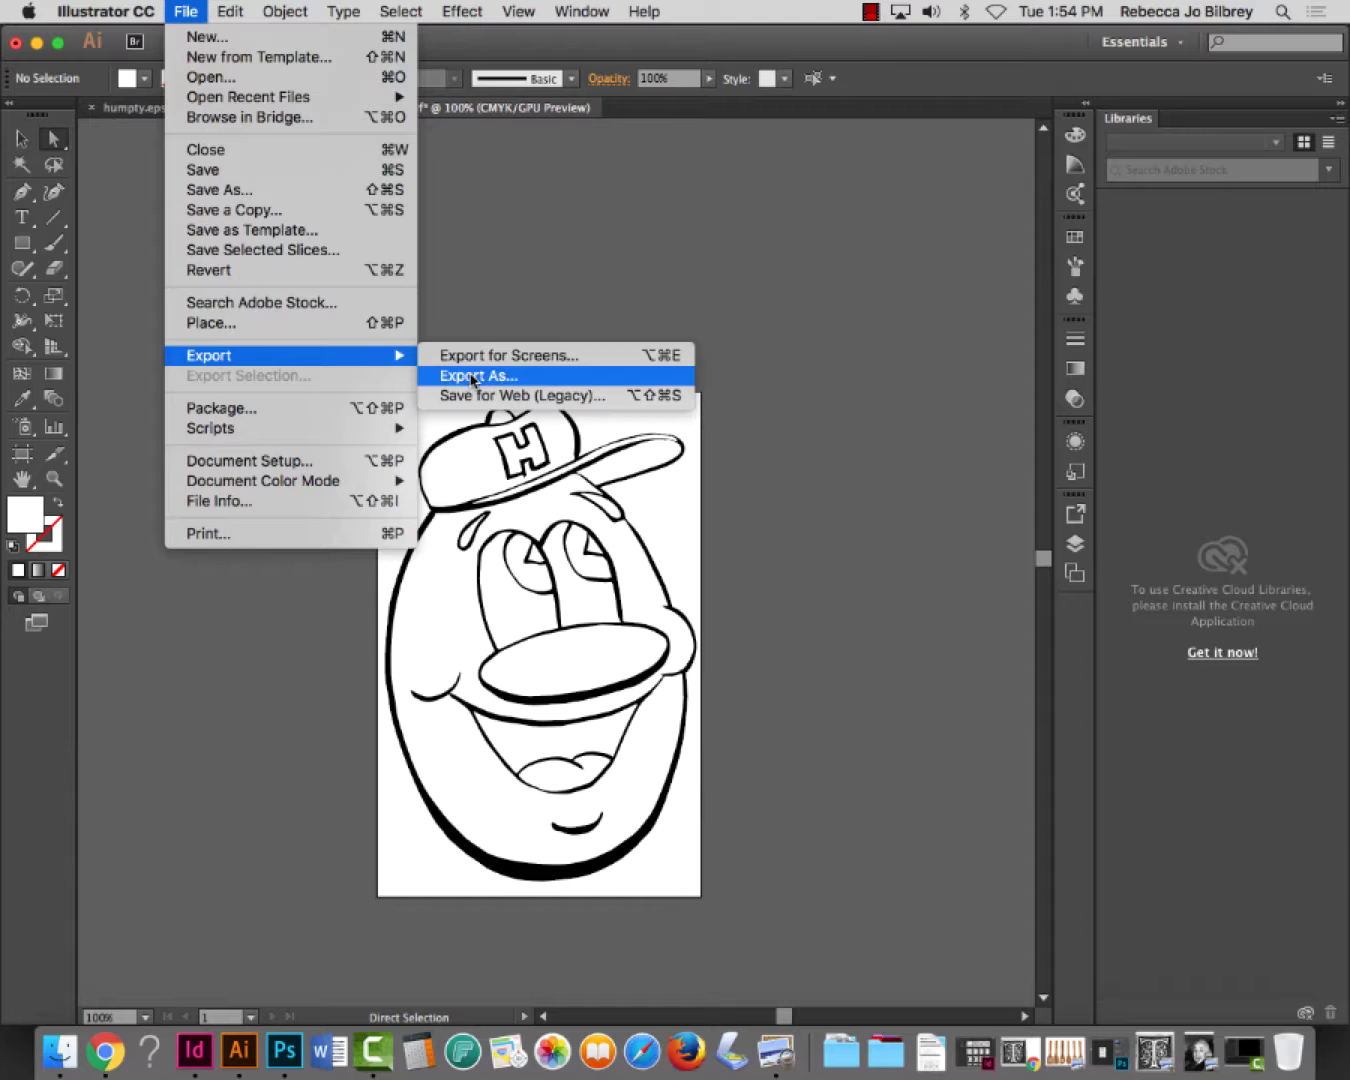
pyautogui.click(628, 378)
pyautogui.click(636, 377)
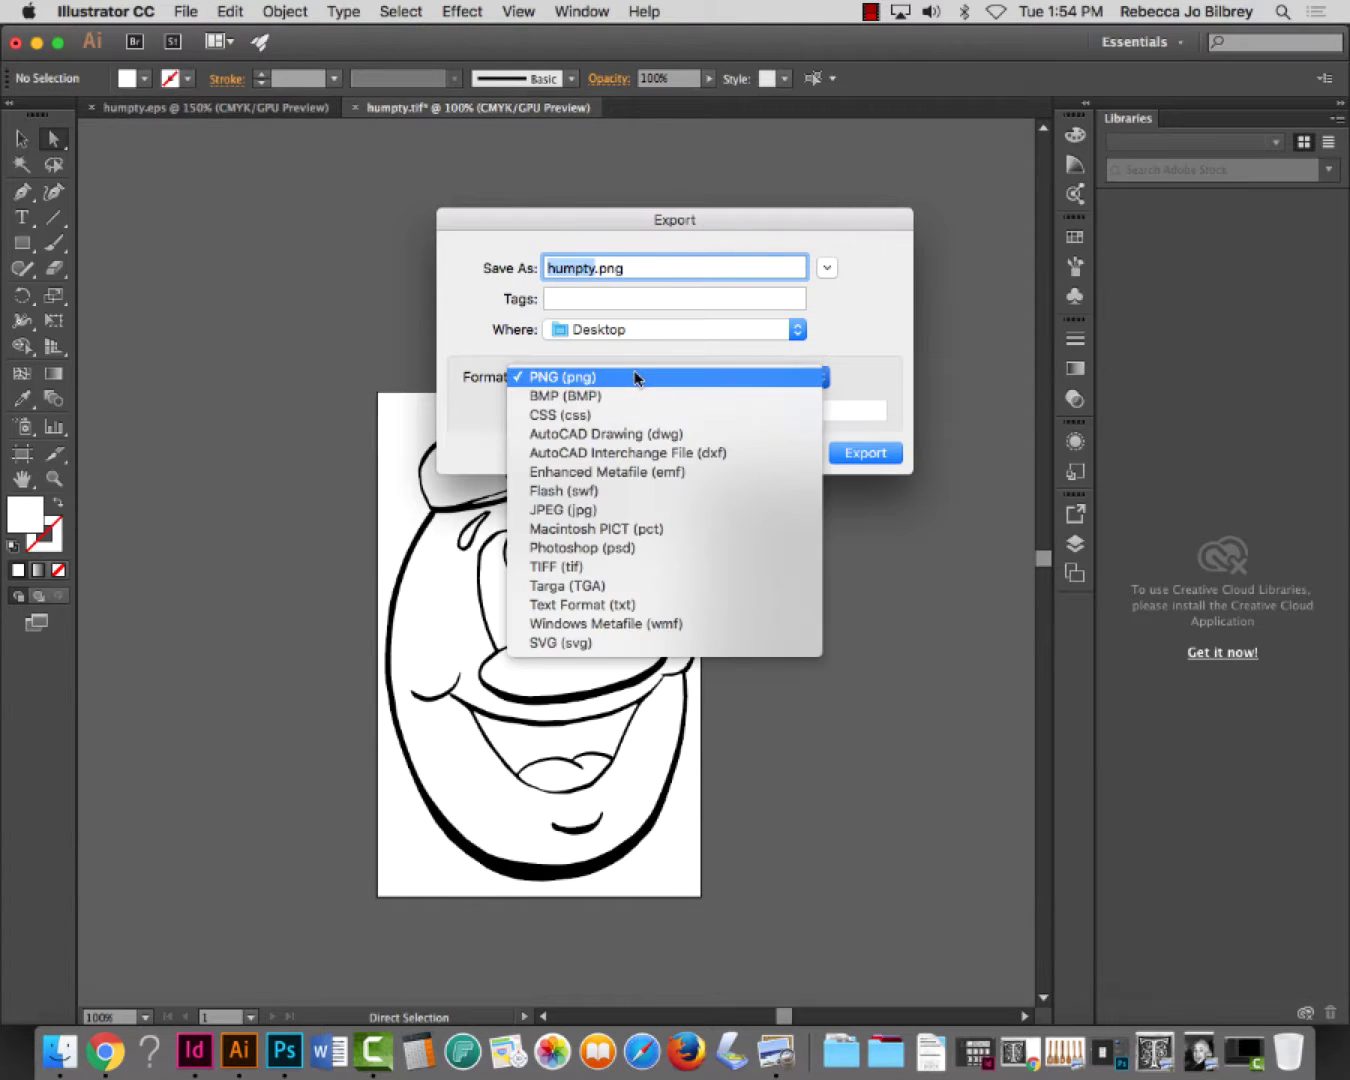
pyautogui.click(636, 549)
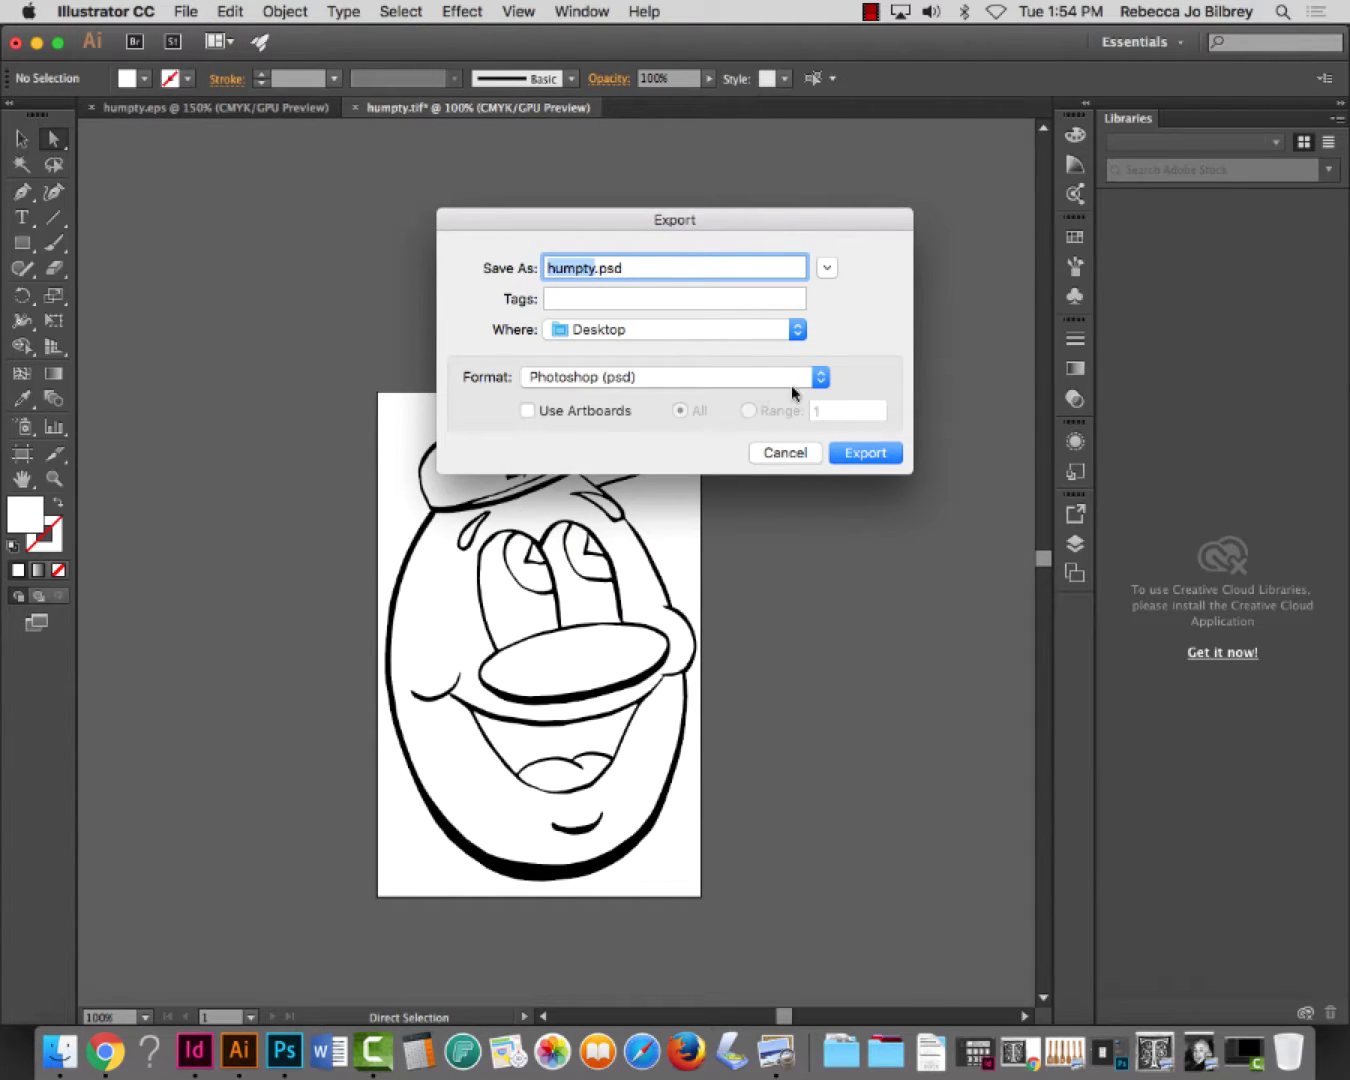
pyautogui.click(862, 454)
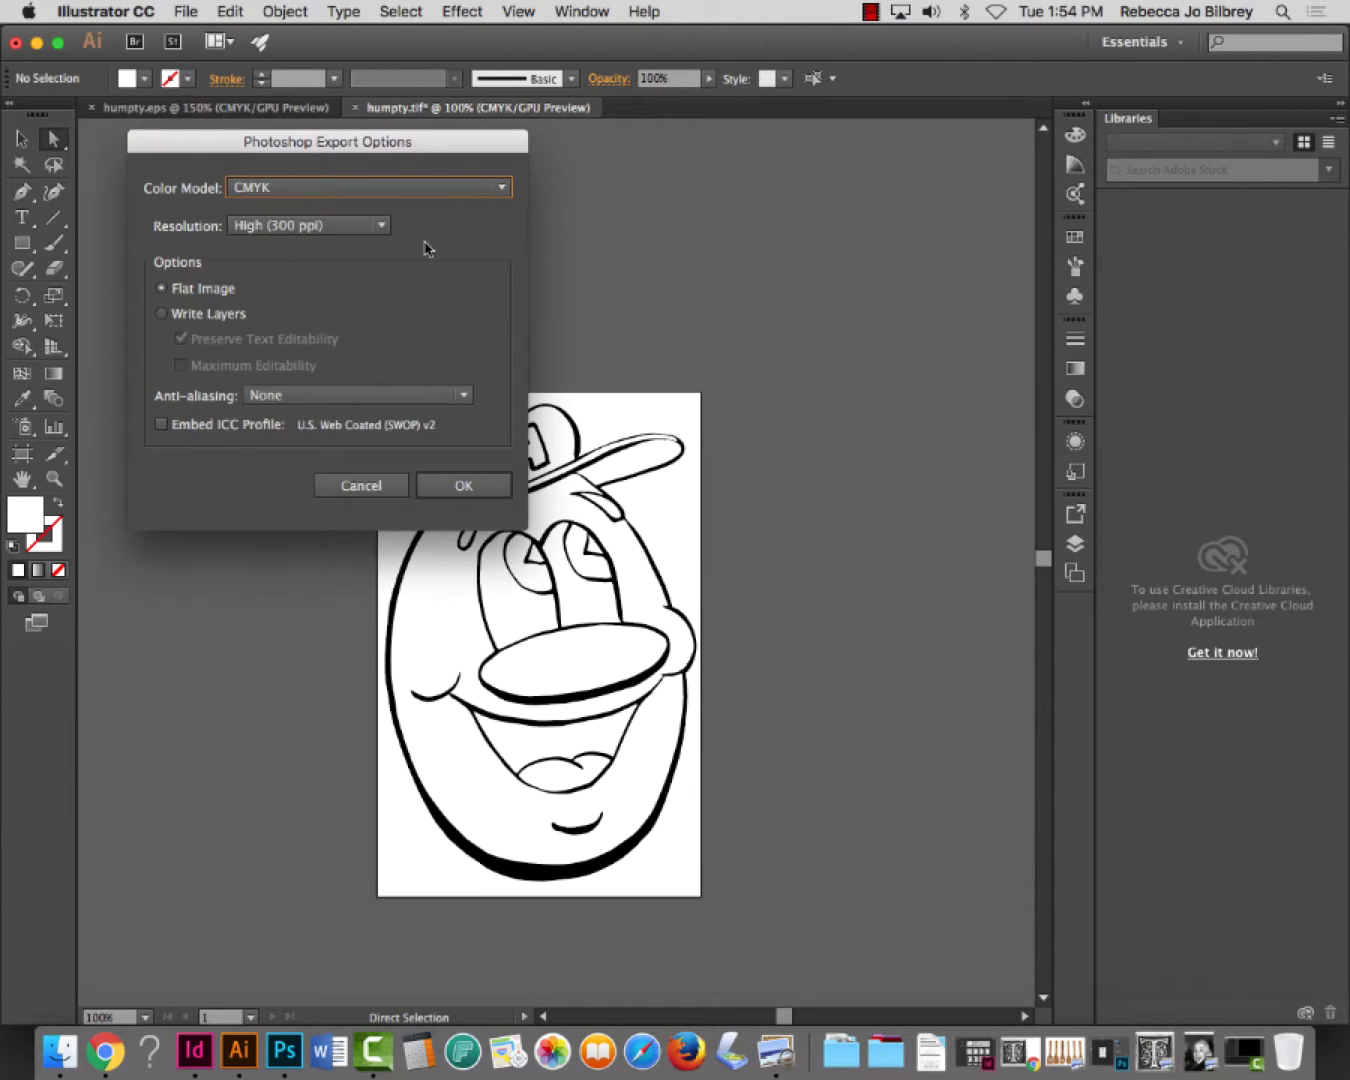
# Accept the Photoshop export options with the CMYK color model, High (300 ppi) resolution, a flat image and no anti-aliasing
pyautogui.click(300, 224)
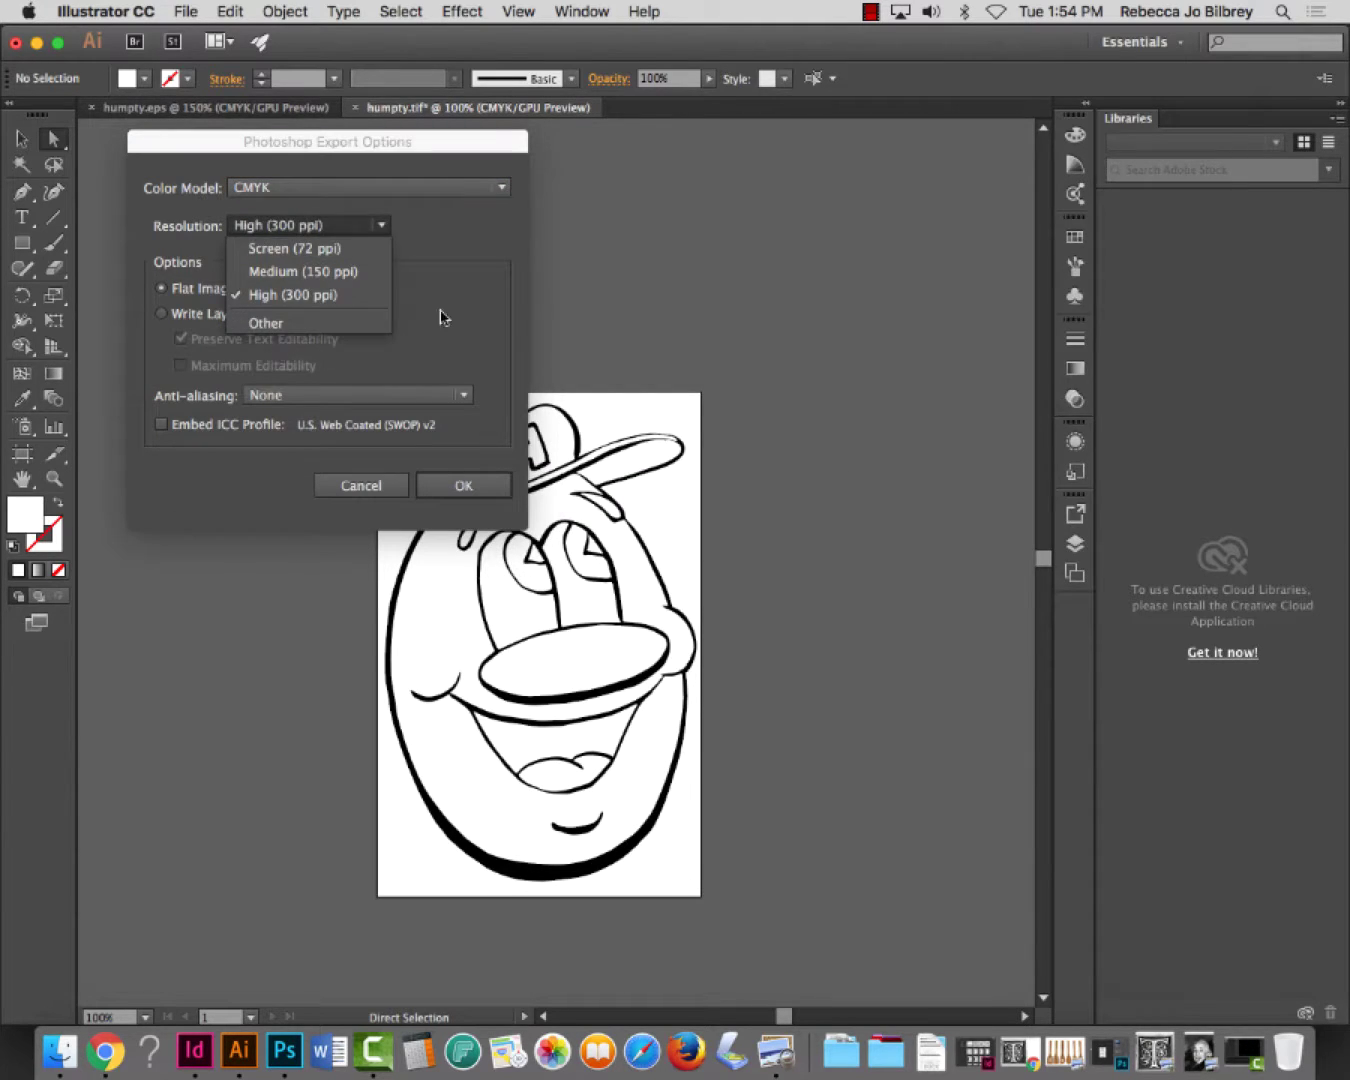
pyautogui.click(322, 296)
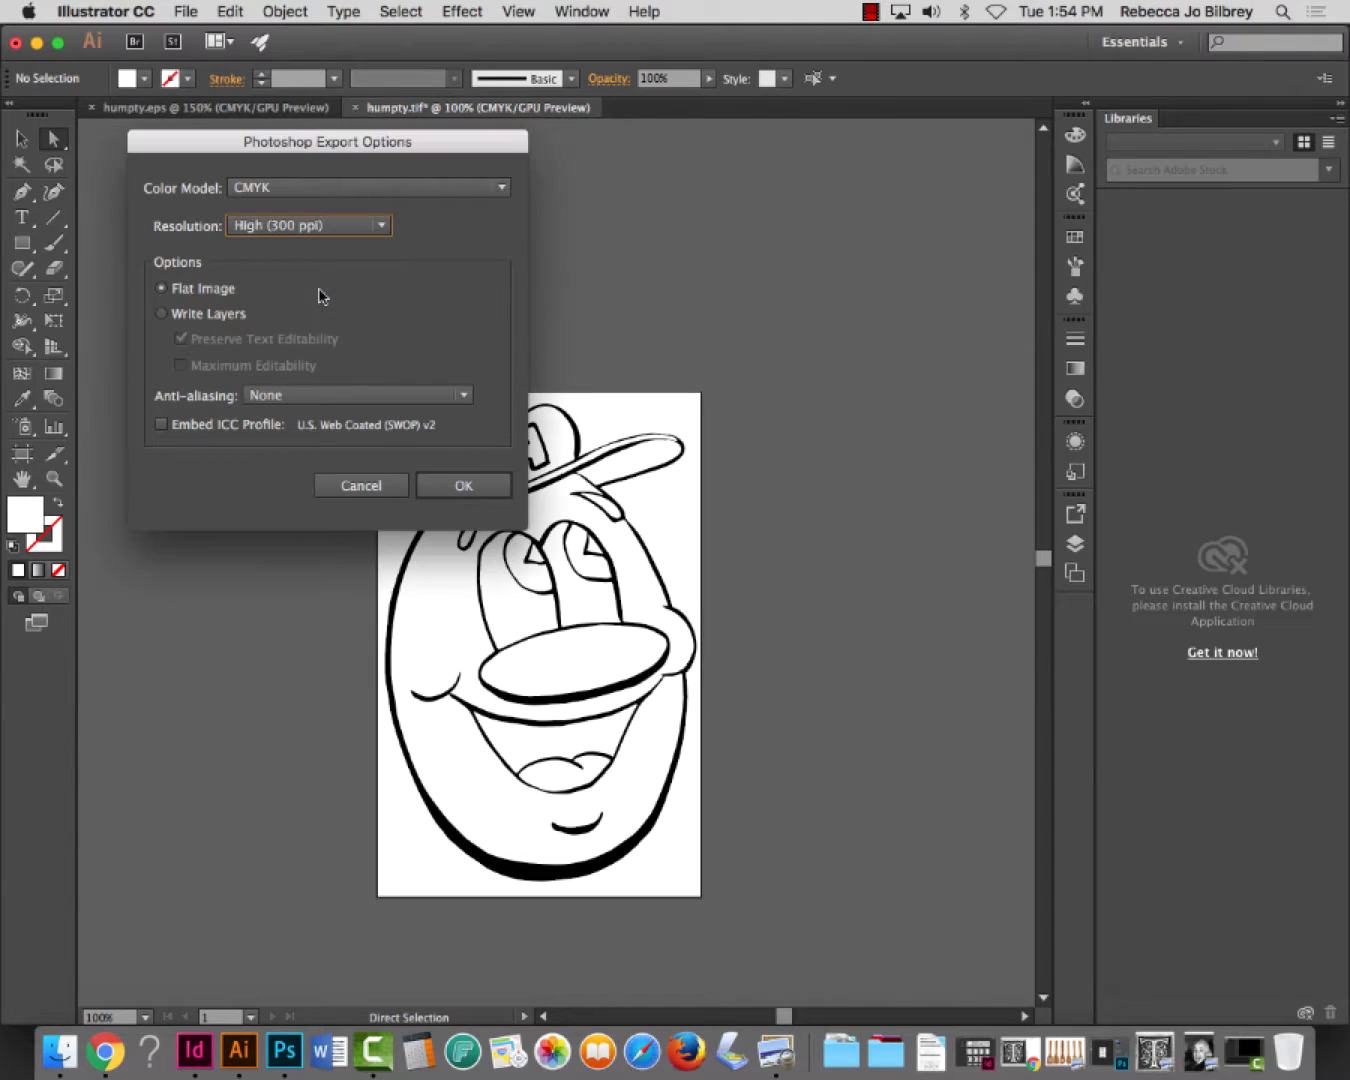
pyautogui.click(268, 400)
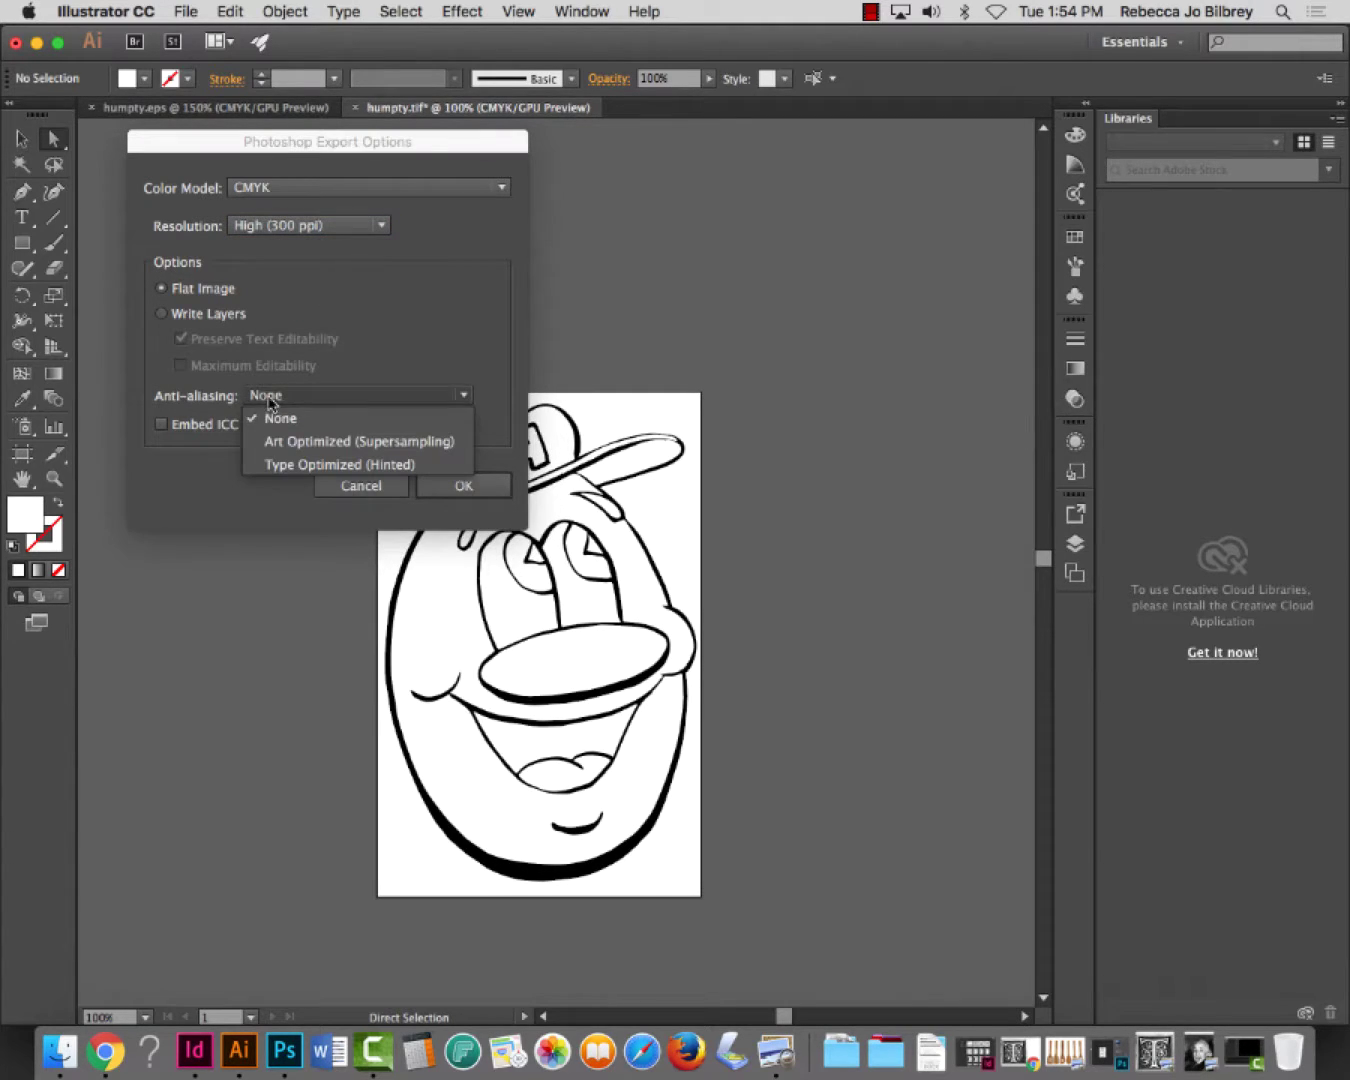
pyautogui.click(280, 425)
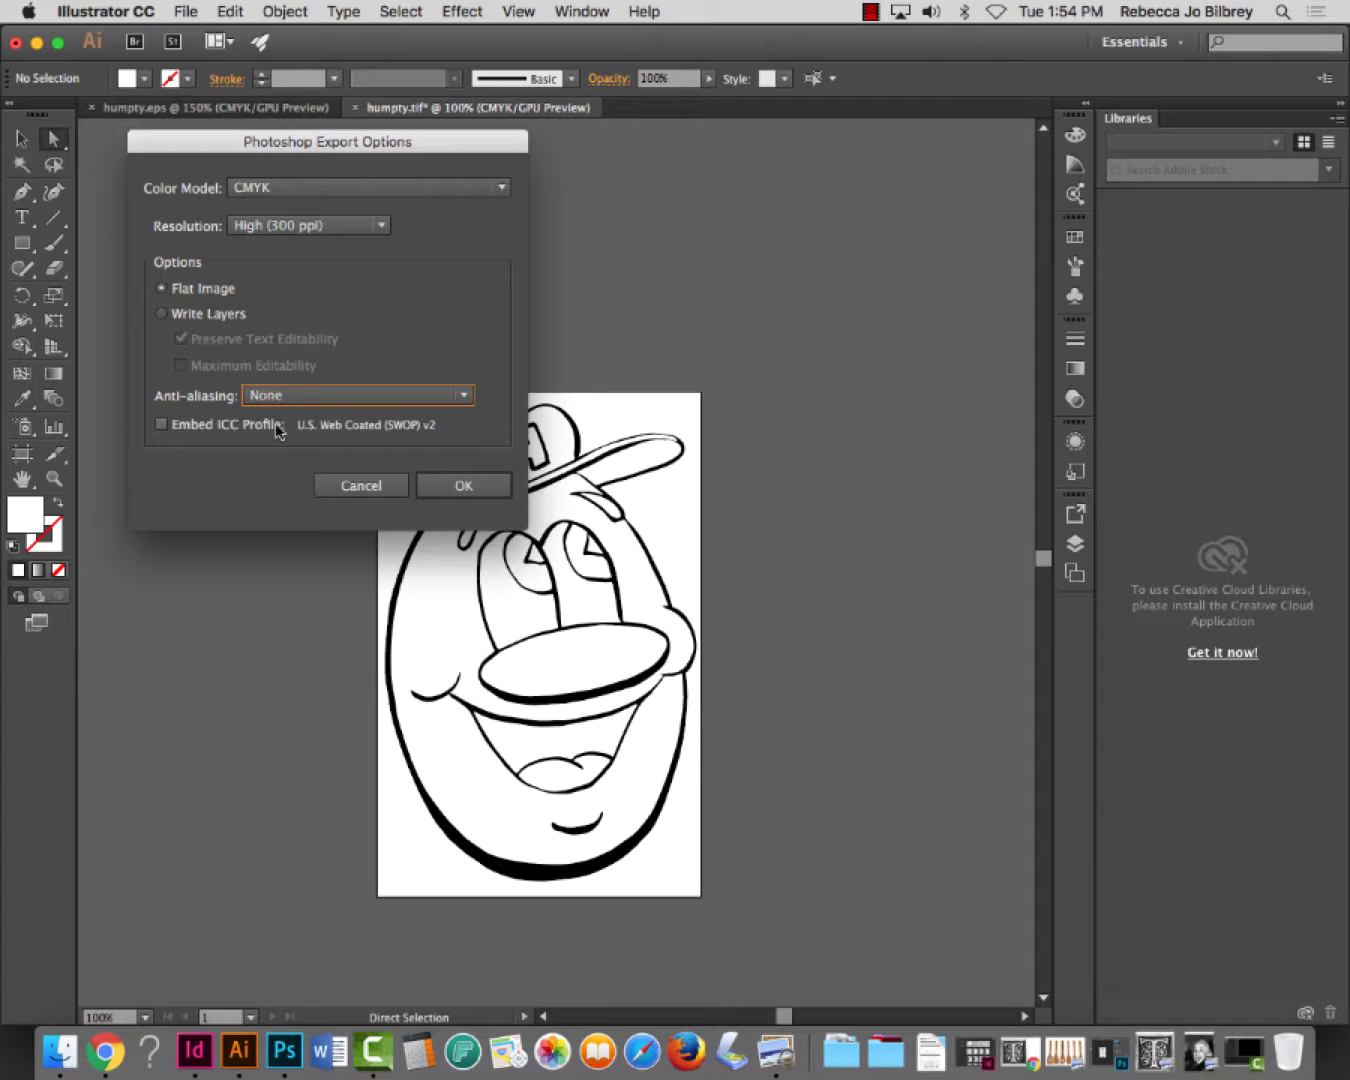
pyautogui.click(476, 491)
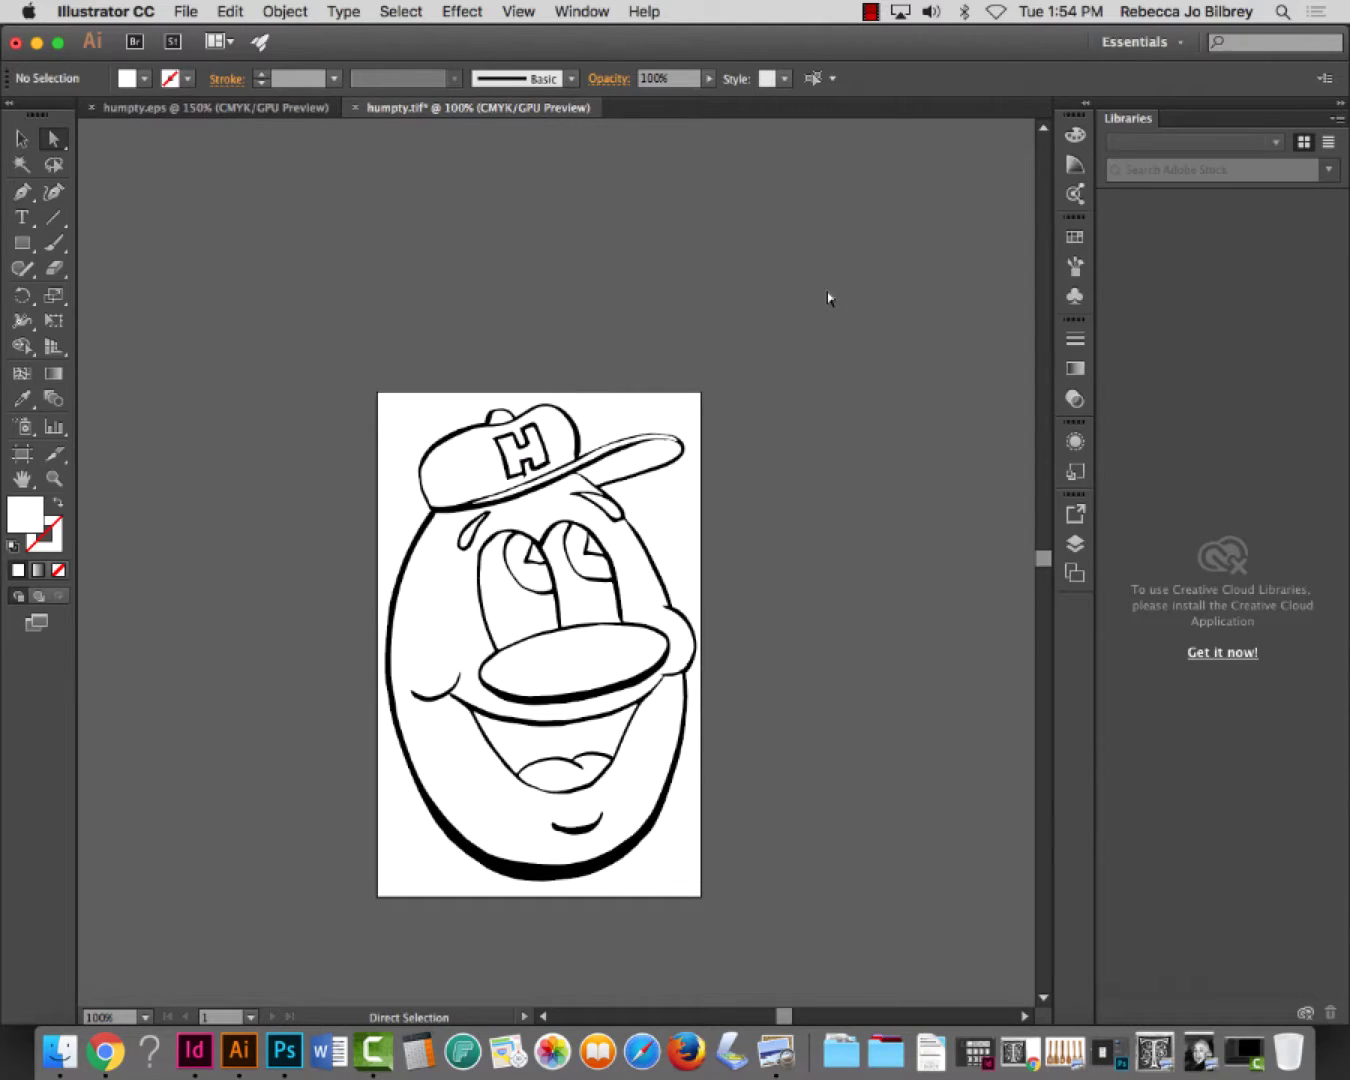
# Minimize Illustrator, move humpty.psd beside humpty003.tif on the desktop, and open both files in Photoshop
pyautogui.click(41, 44)
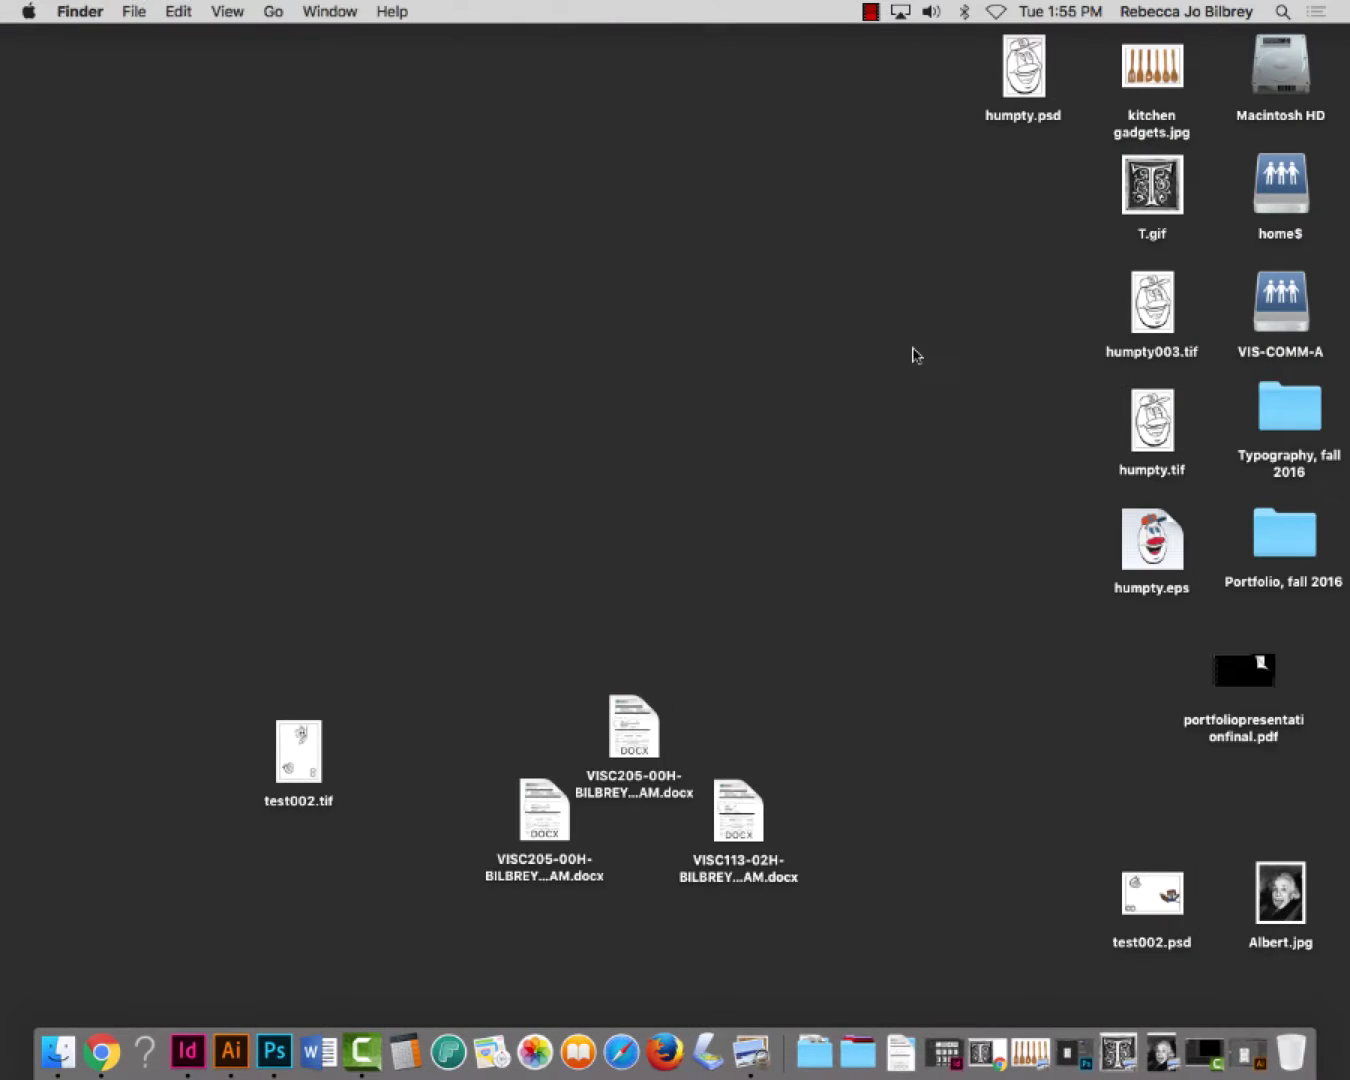
pyautogui.moveTo(1020, 68); pyautogui.dragTo(1020, 299)
pyautogui.moveTo(939, 283); pyautogui.dragTo(1164, 325)
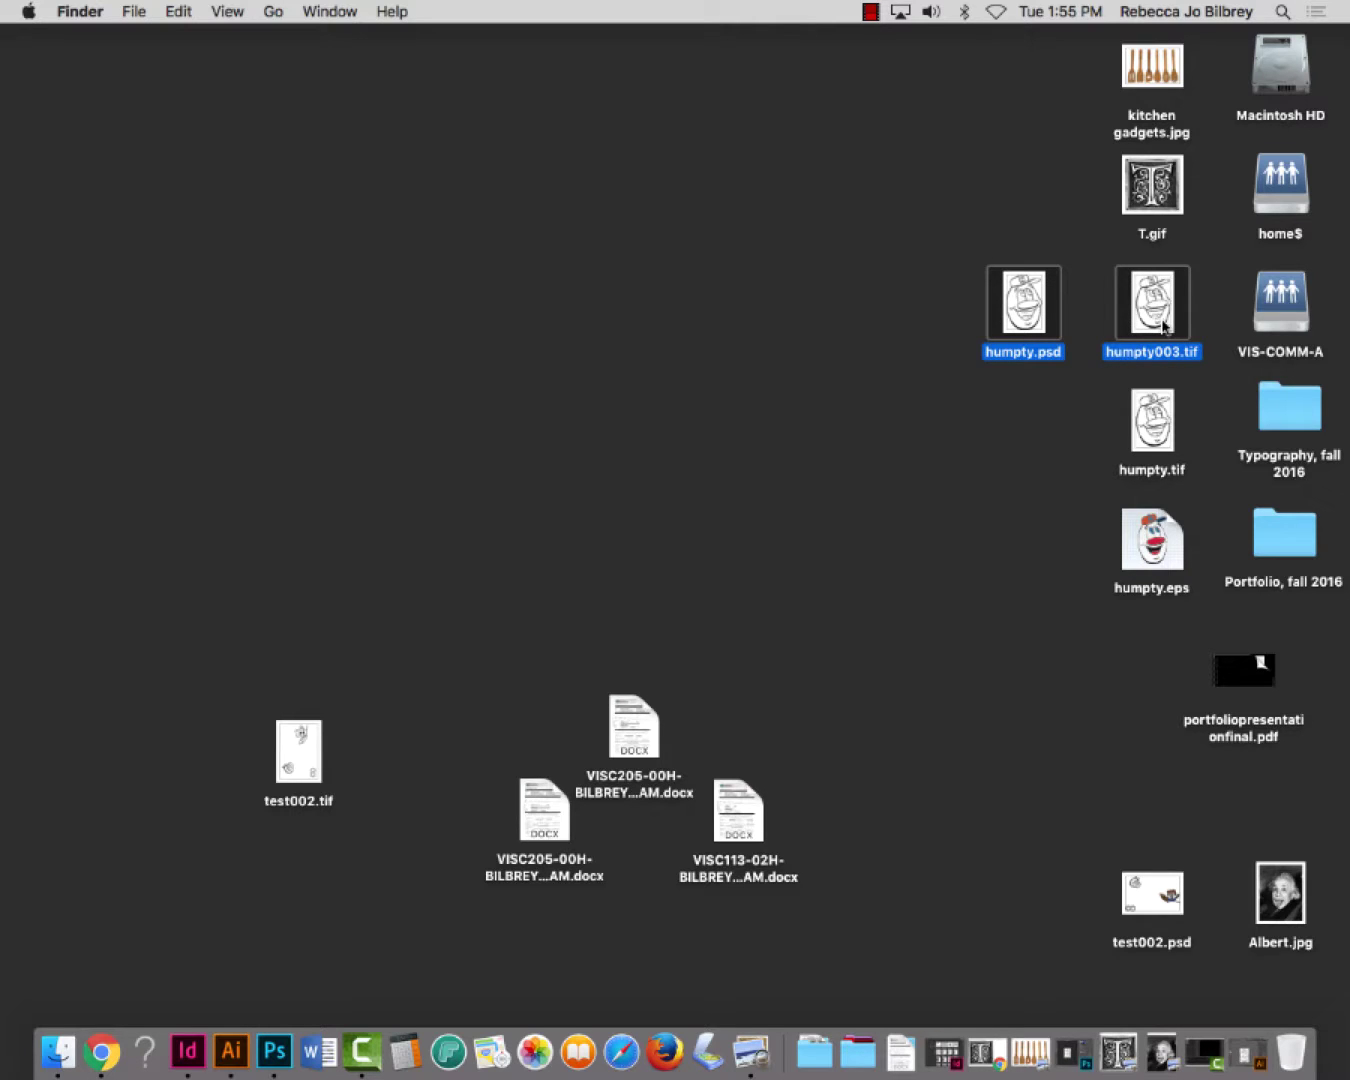
pyautogui.moveTo(1040, 318); pyautogui.dragTo(287, 1063)
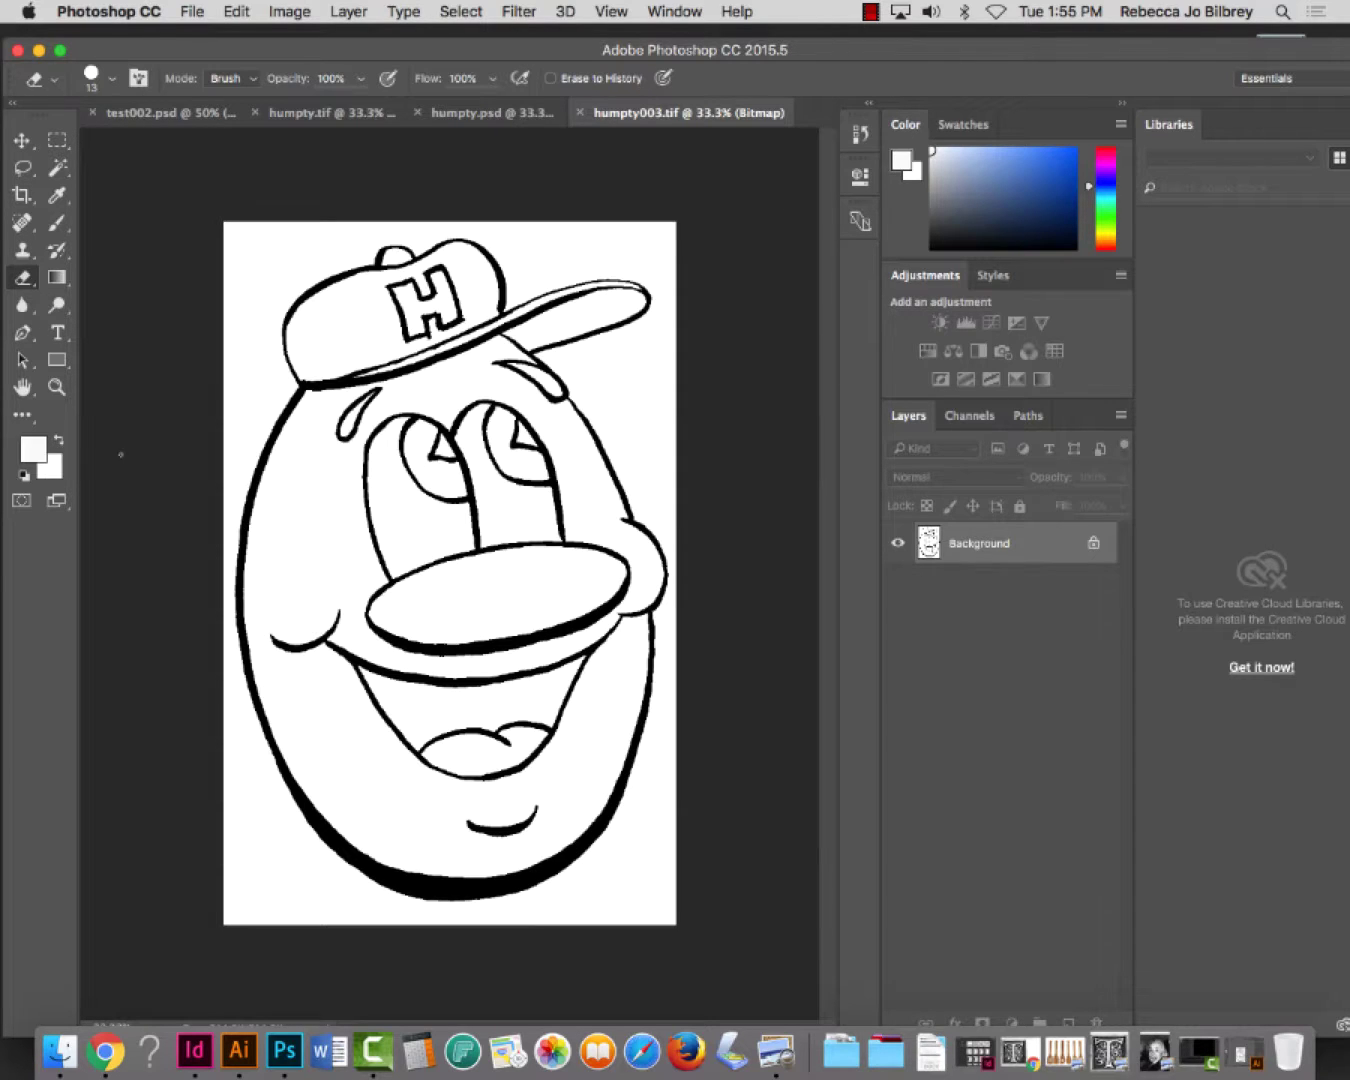
# Compare the line edges around the cap brim up close in humpty003.tif and humpty.psd
pyautogui.click(58, 386)
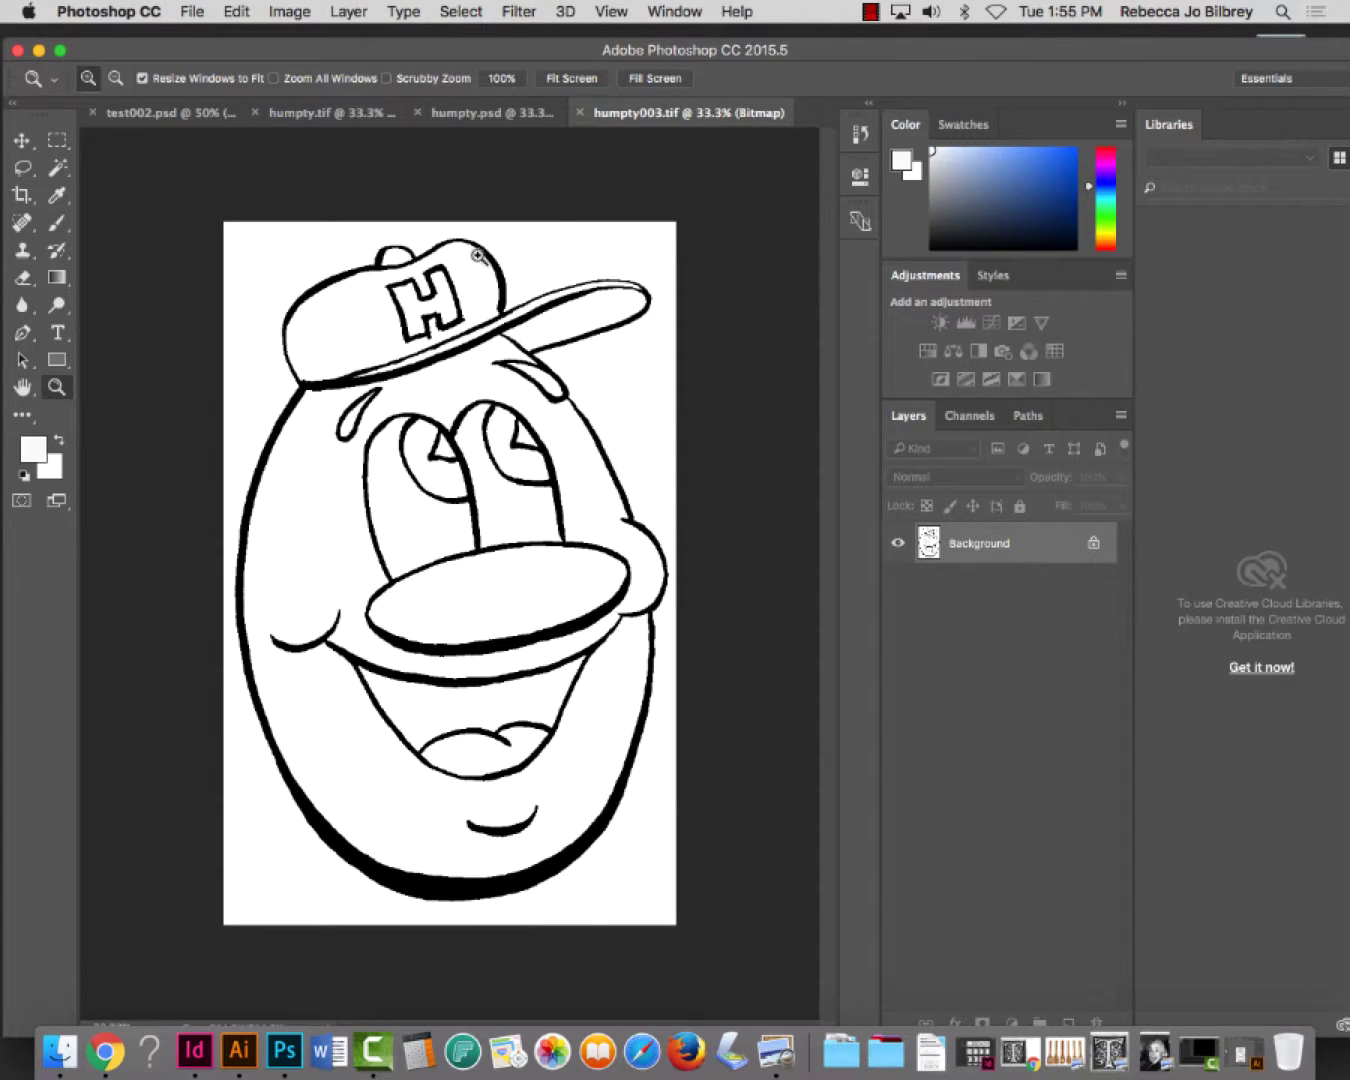
pyautogui.moveTo(479, 259); pyautogui.dragTo(725, 472)
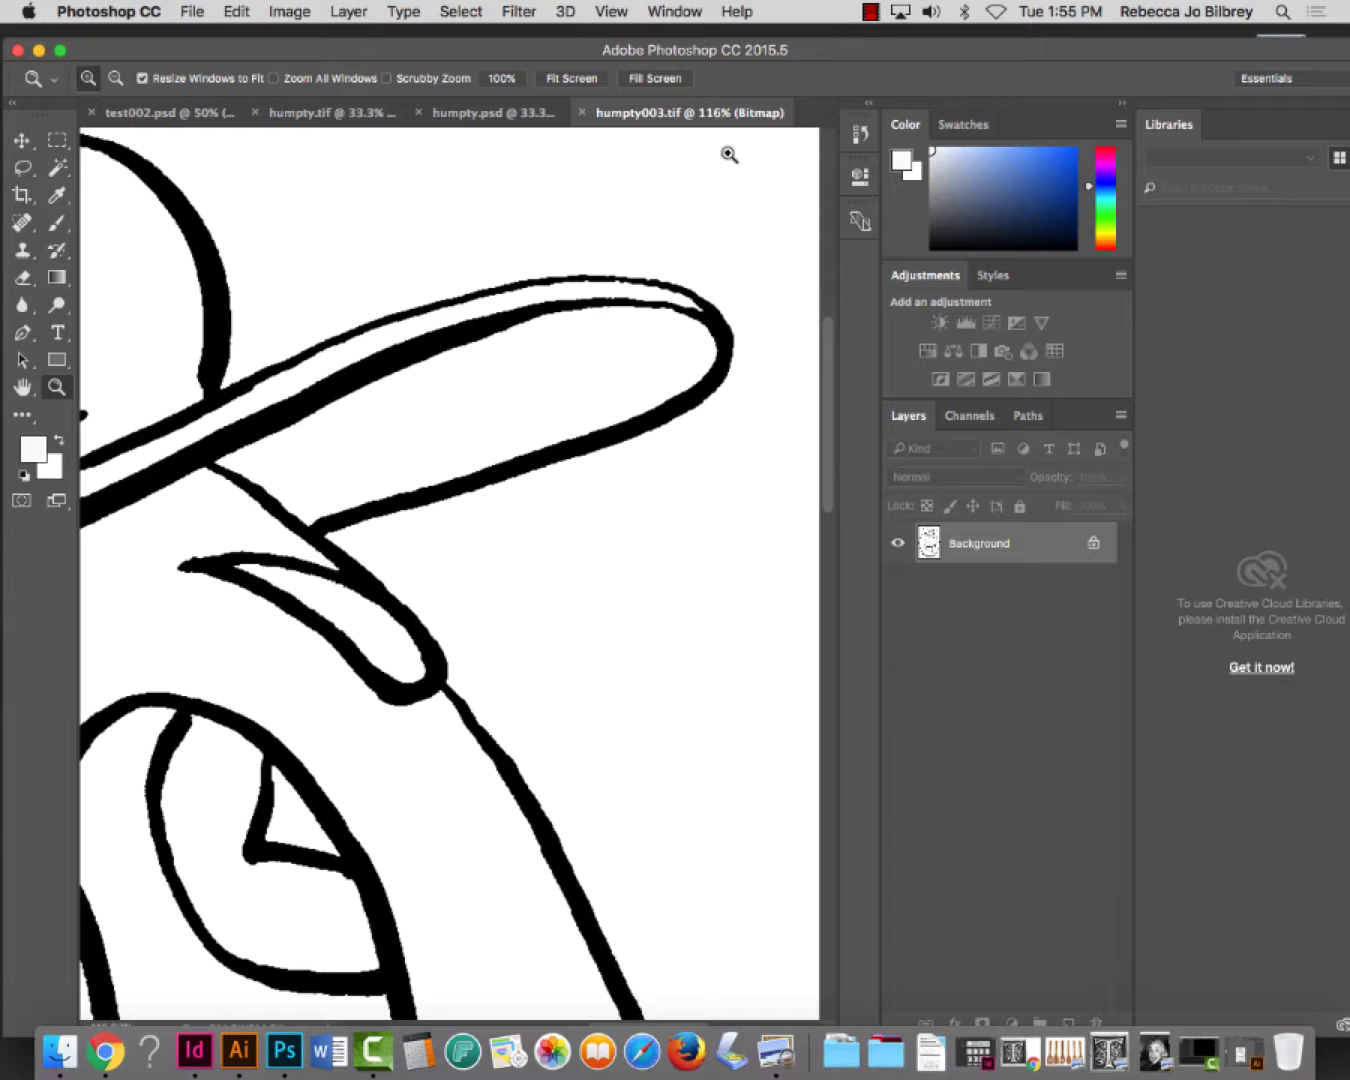
pyautogui.click(480, 116)
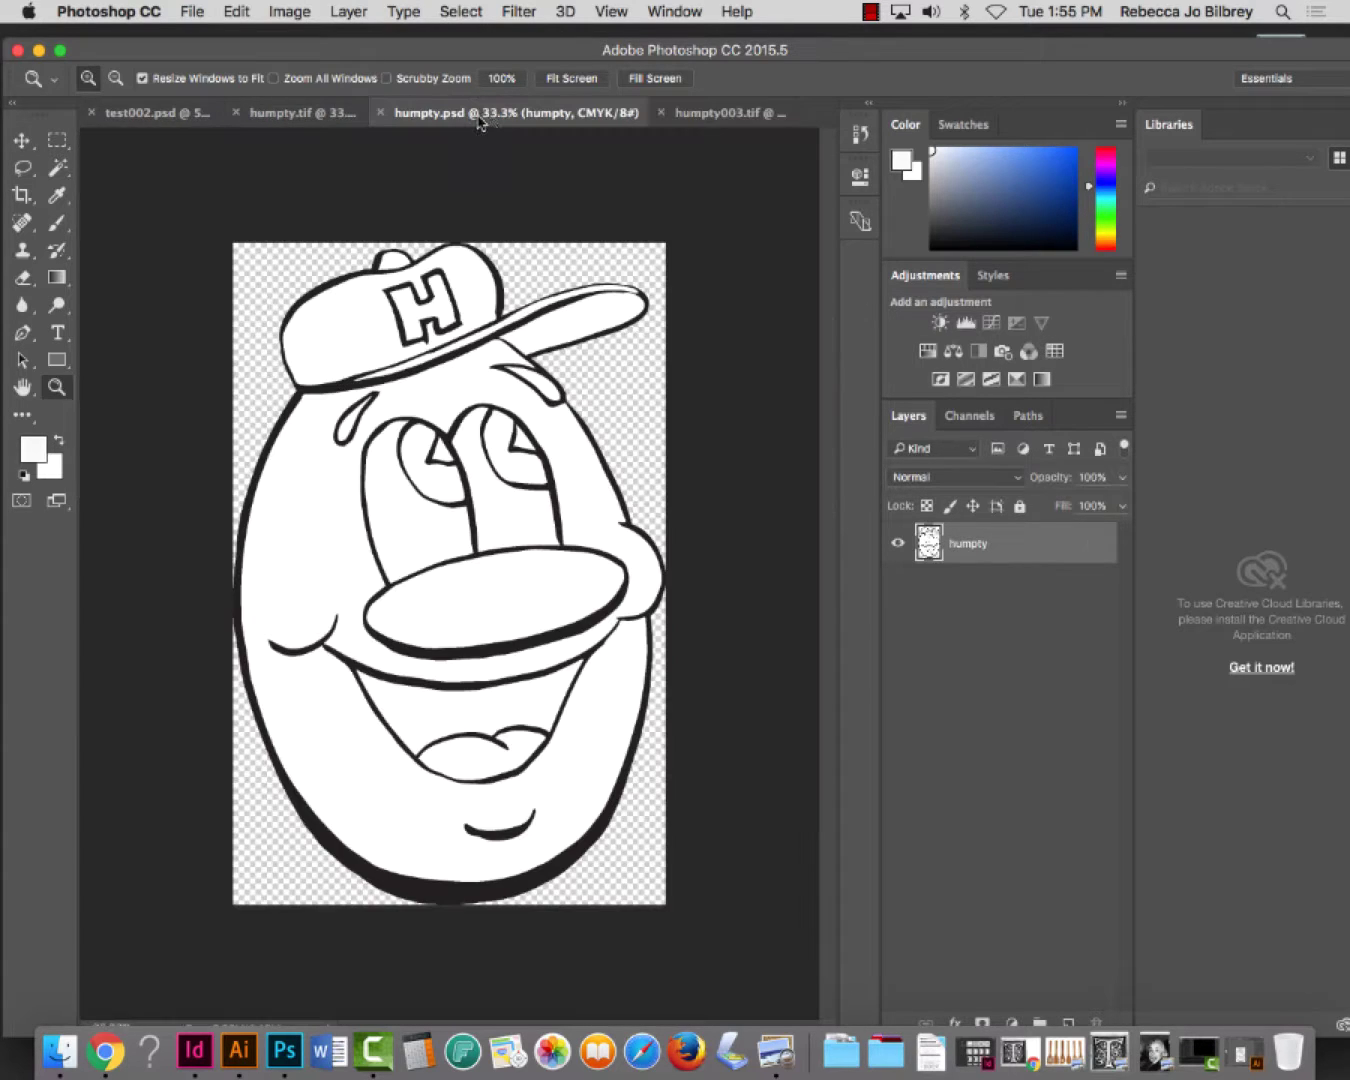
pyautogui.moveTo(488, 256); pyautogui.dragTo(792, 472)
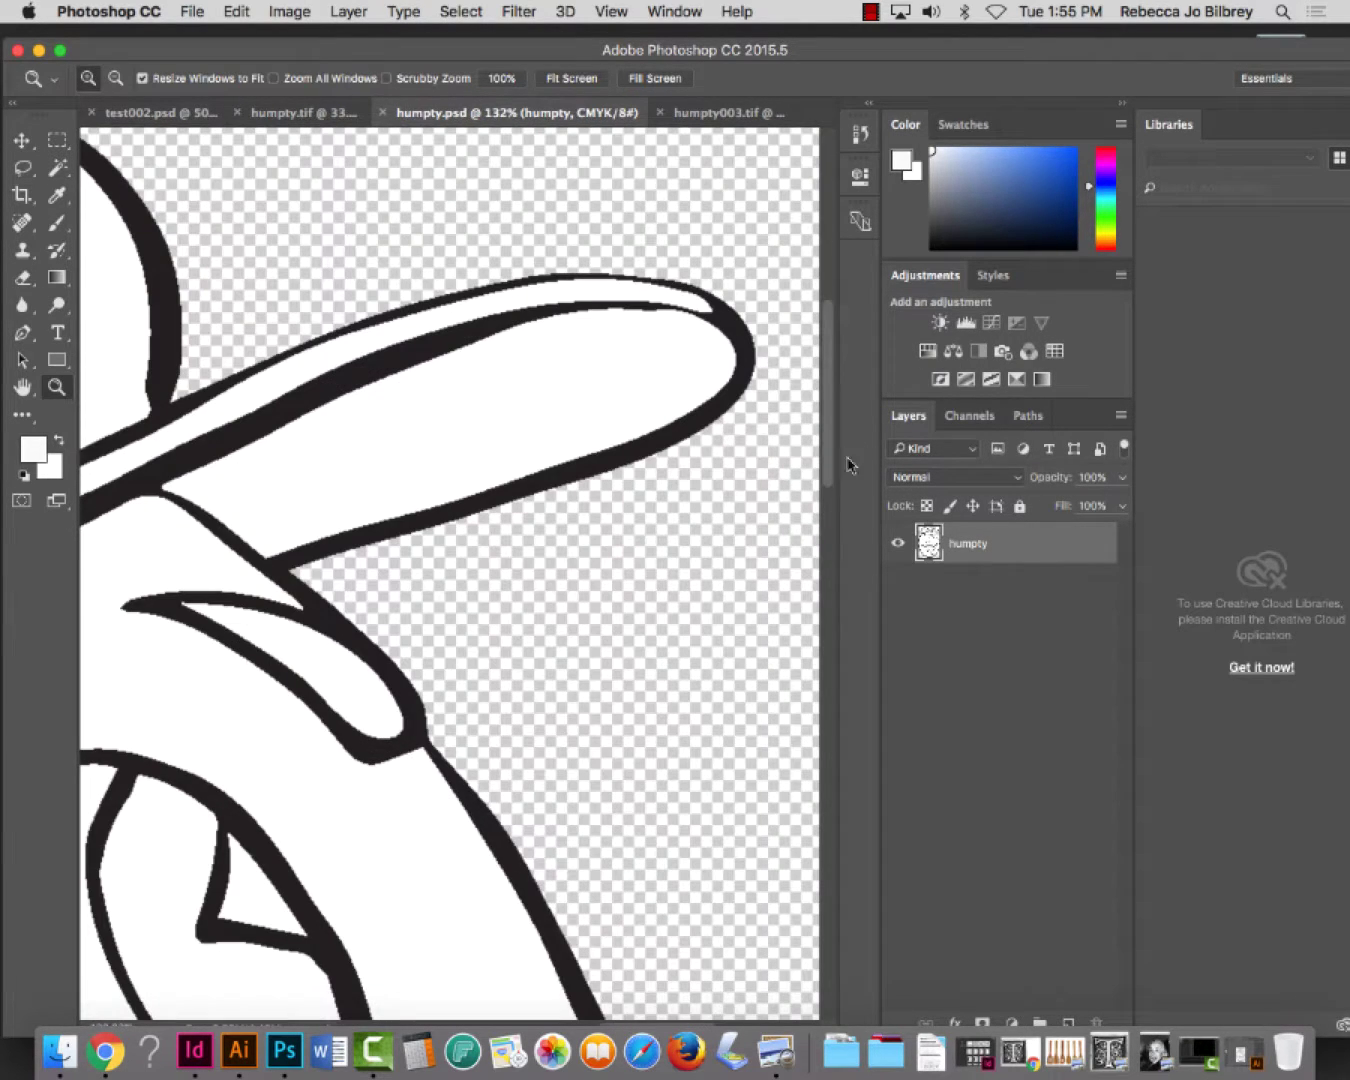
pyautogui.click(671, 117)
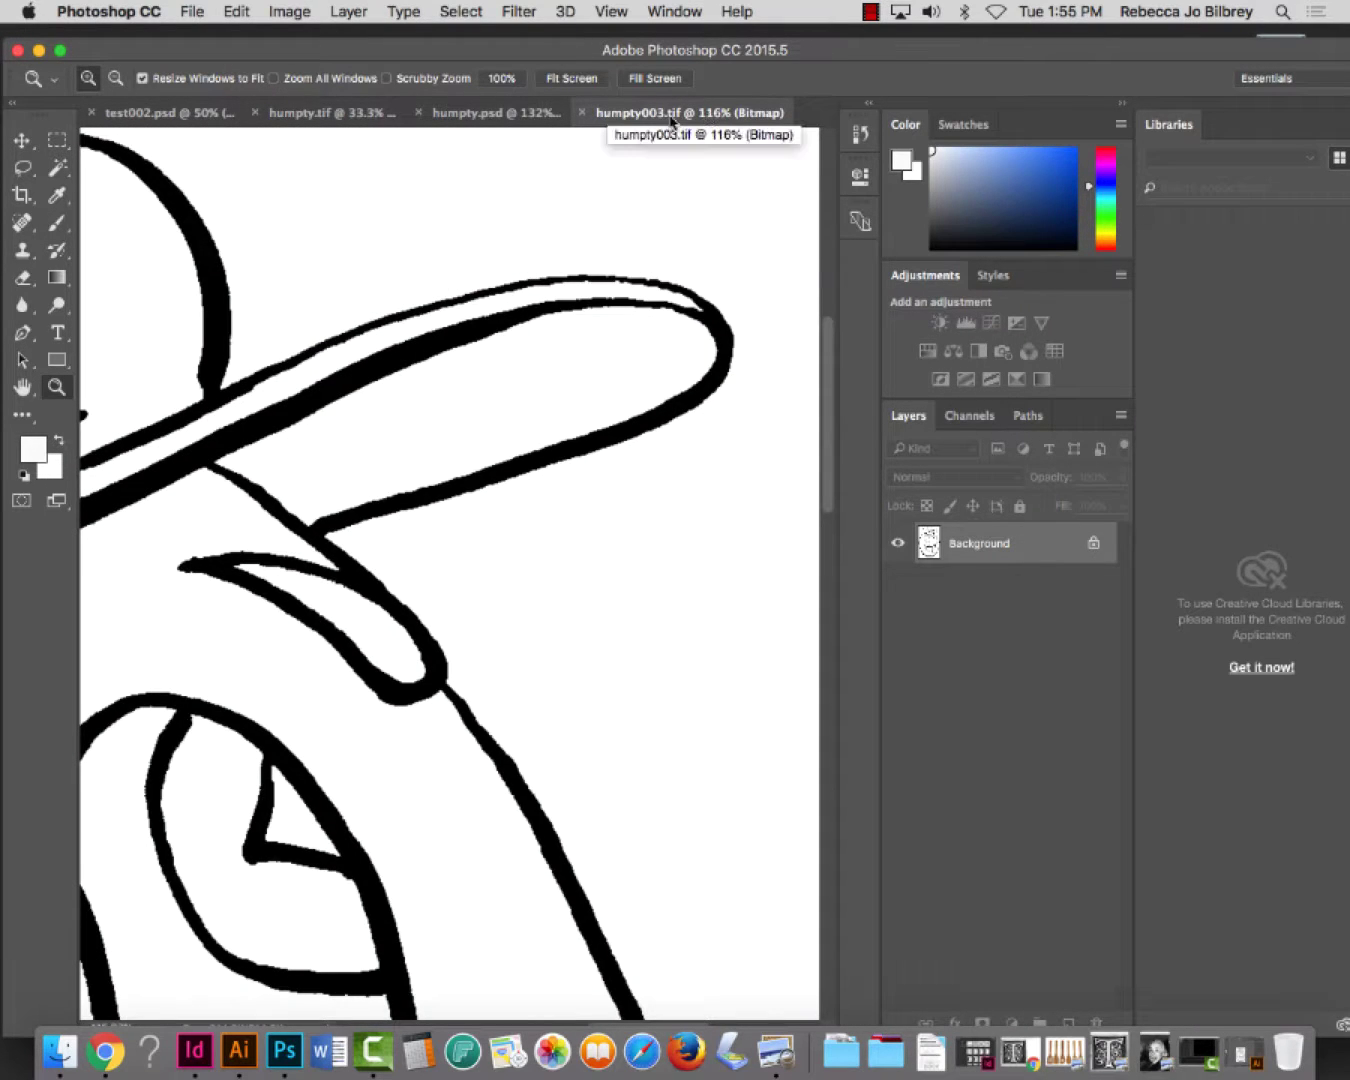
pyautogui.click(485, 117)
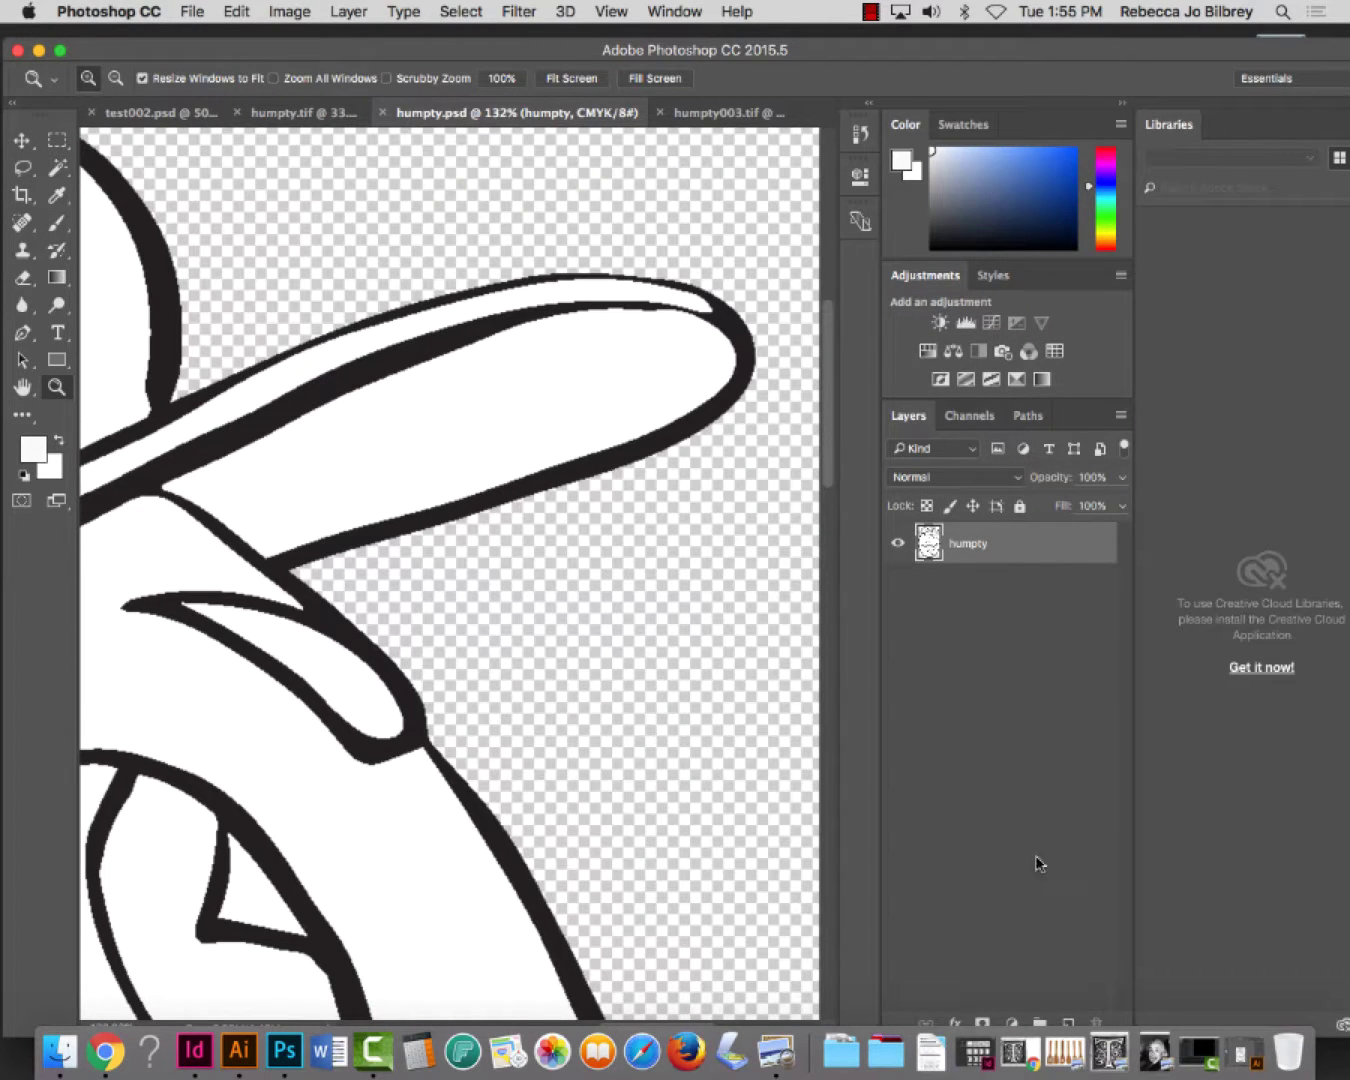
# Add a new layer to humpty.psd, fill it with White at 100% opacity, and place it beneath the humpty layer
pyautogui.click(1069, 1023)
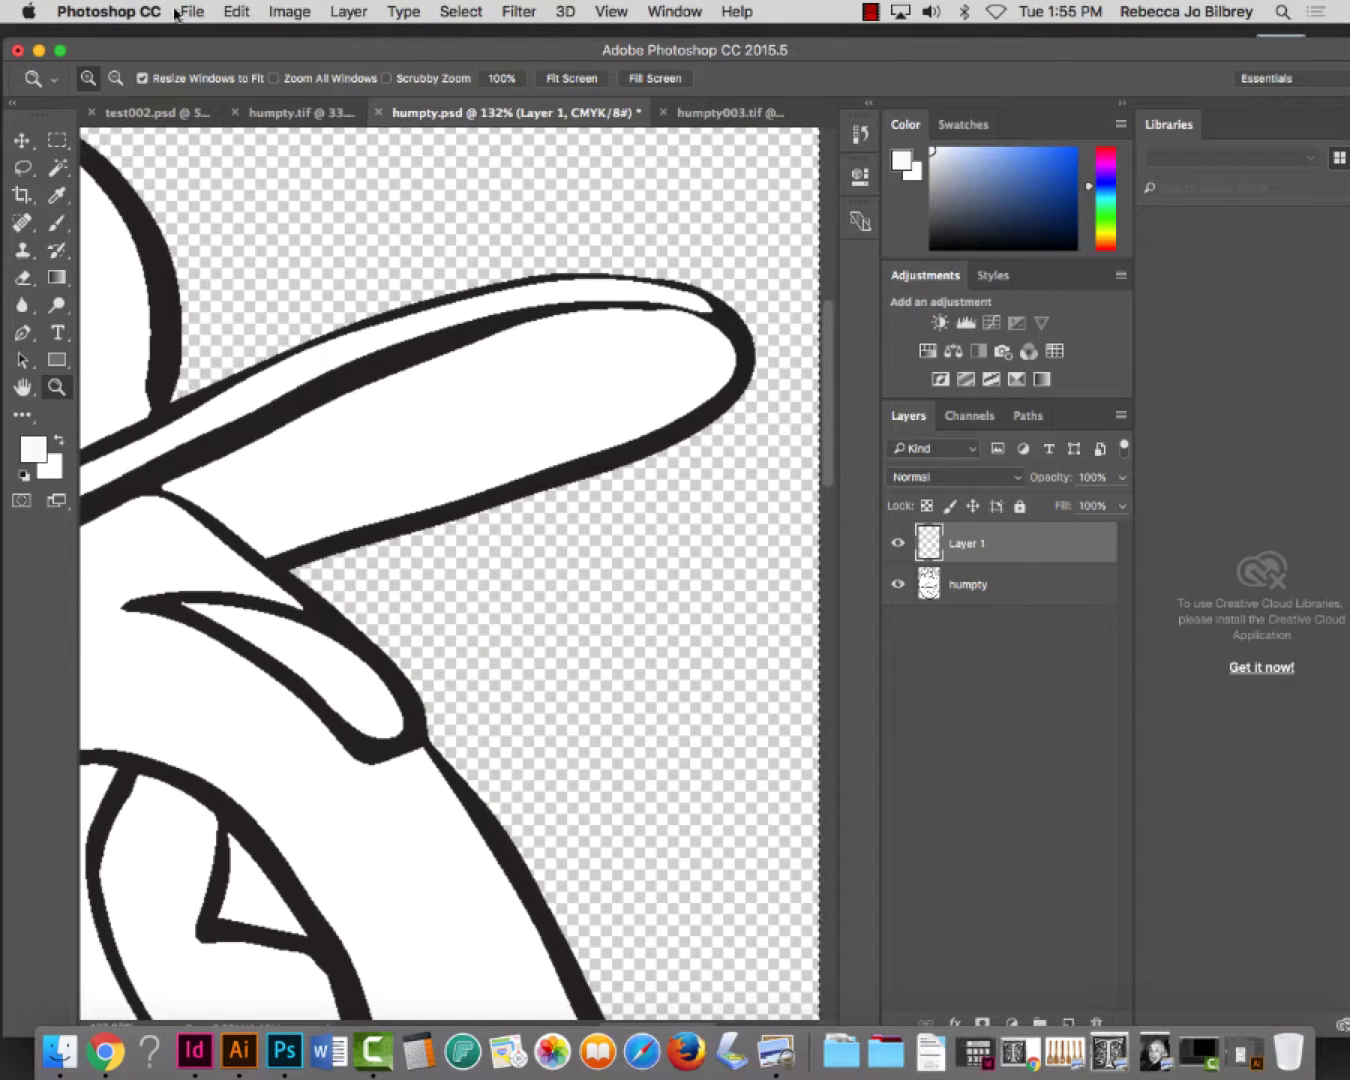
pyautogui.click(229, 12)
pyautogui.press('Escape')
pyautogui.click(232, 16)
pyautogui.click(252, 329)
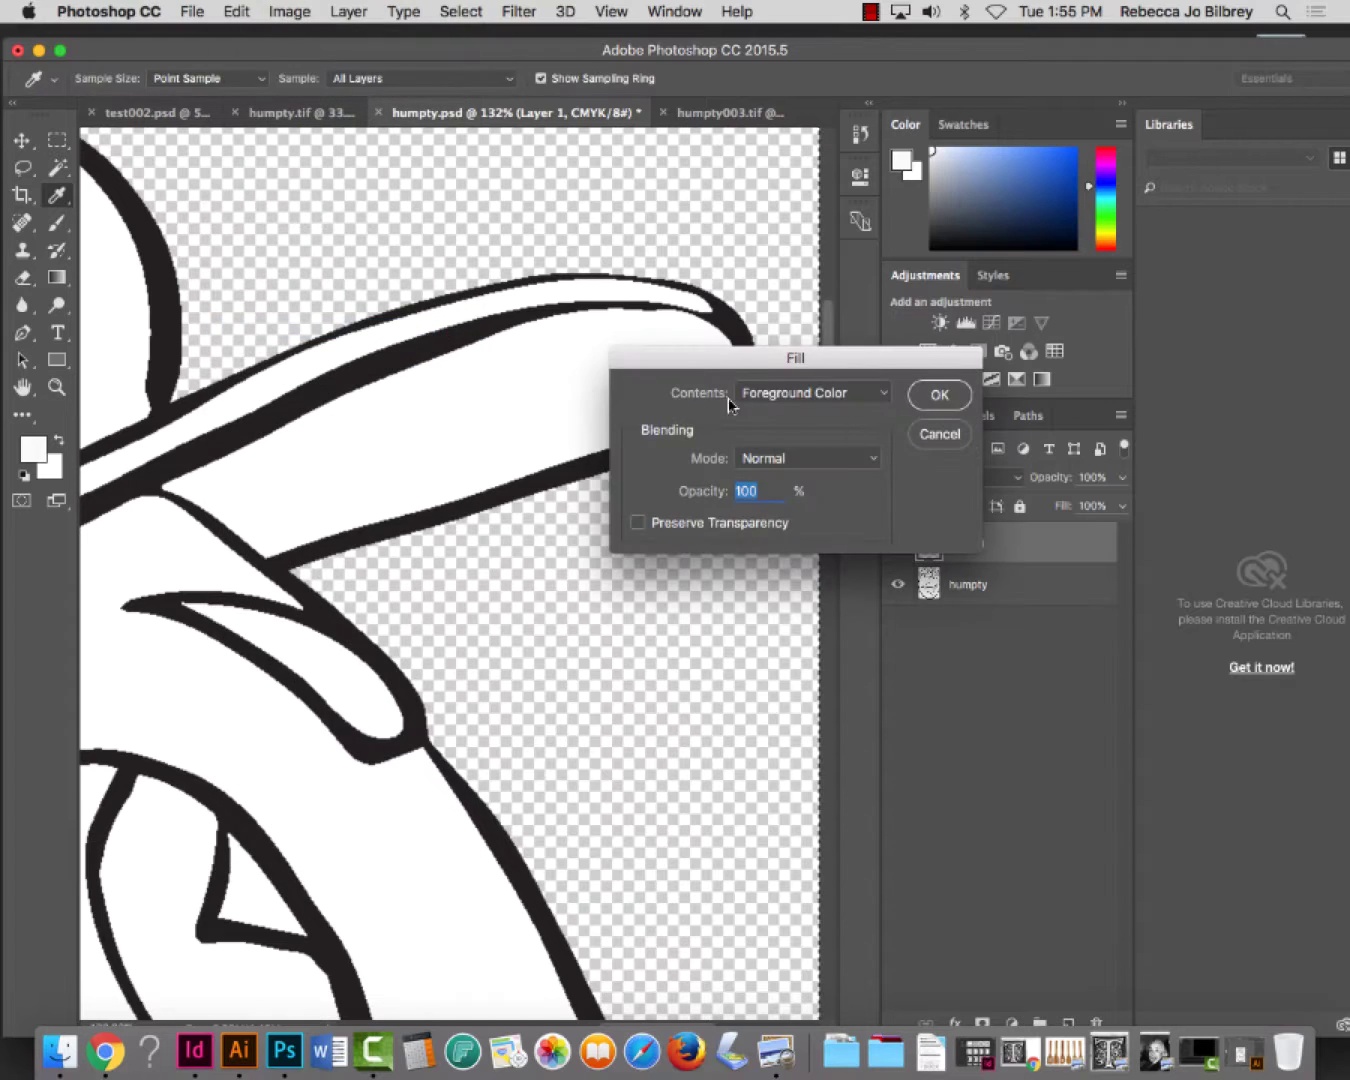
pyautogui.click(802, 391)
pyautogui.click(810, 559)
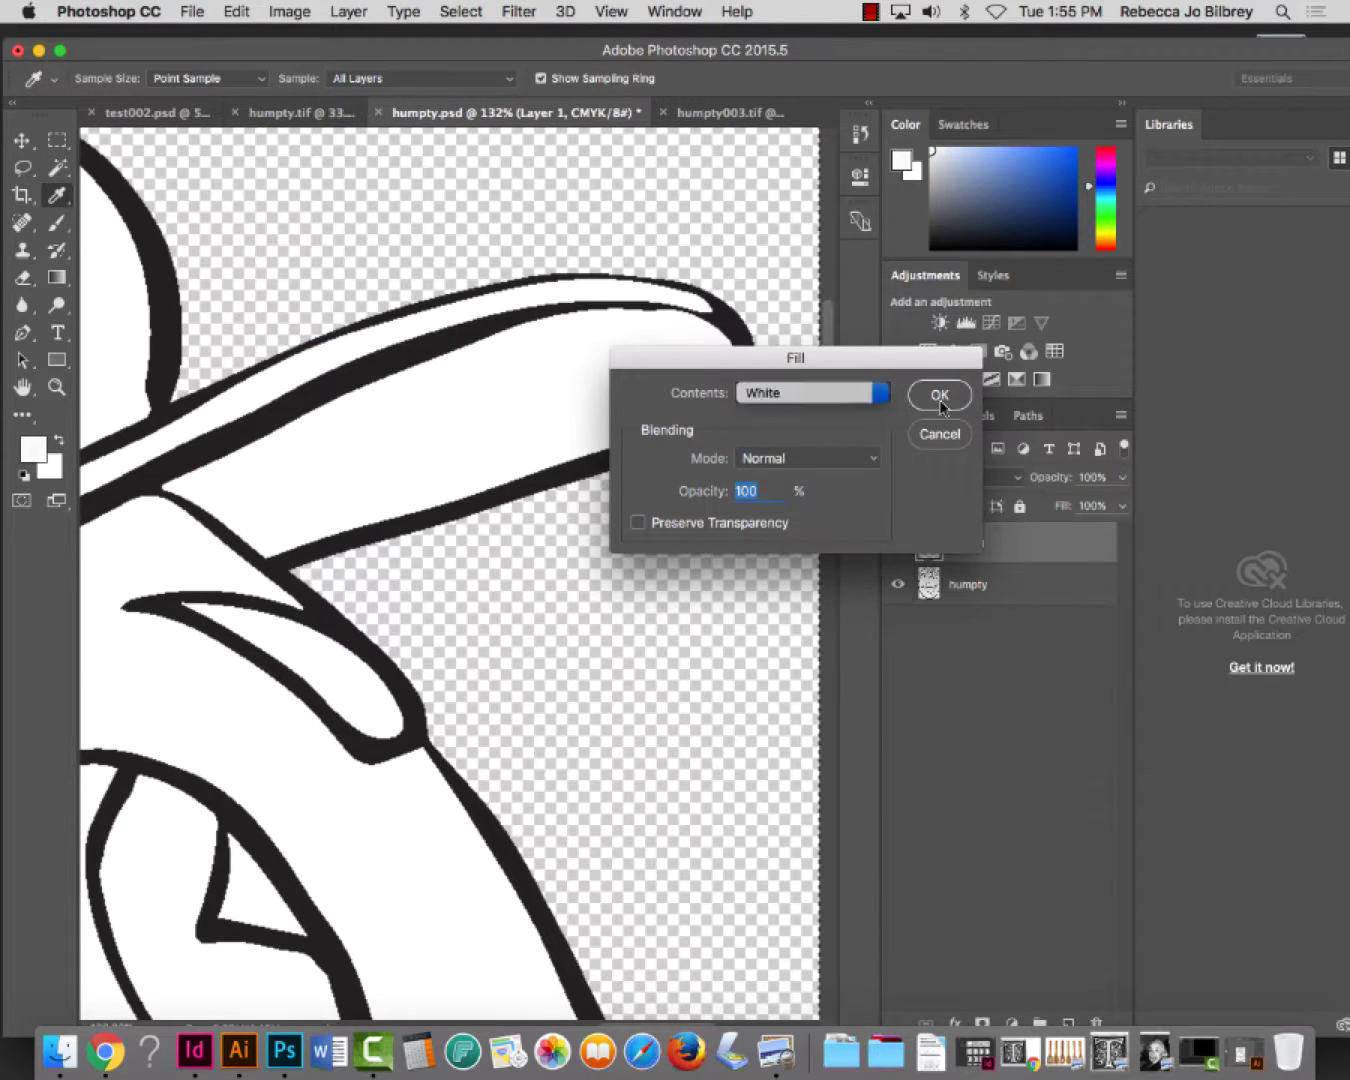
pyautogui.click(939, 395)
pyautogui.press('z')
pyautogui.moveTo(998, 548); pyautogui.dragTo(1003, 607)
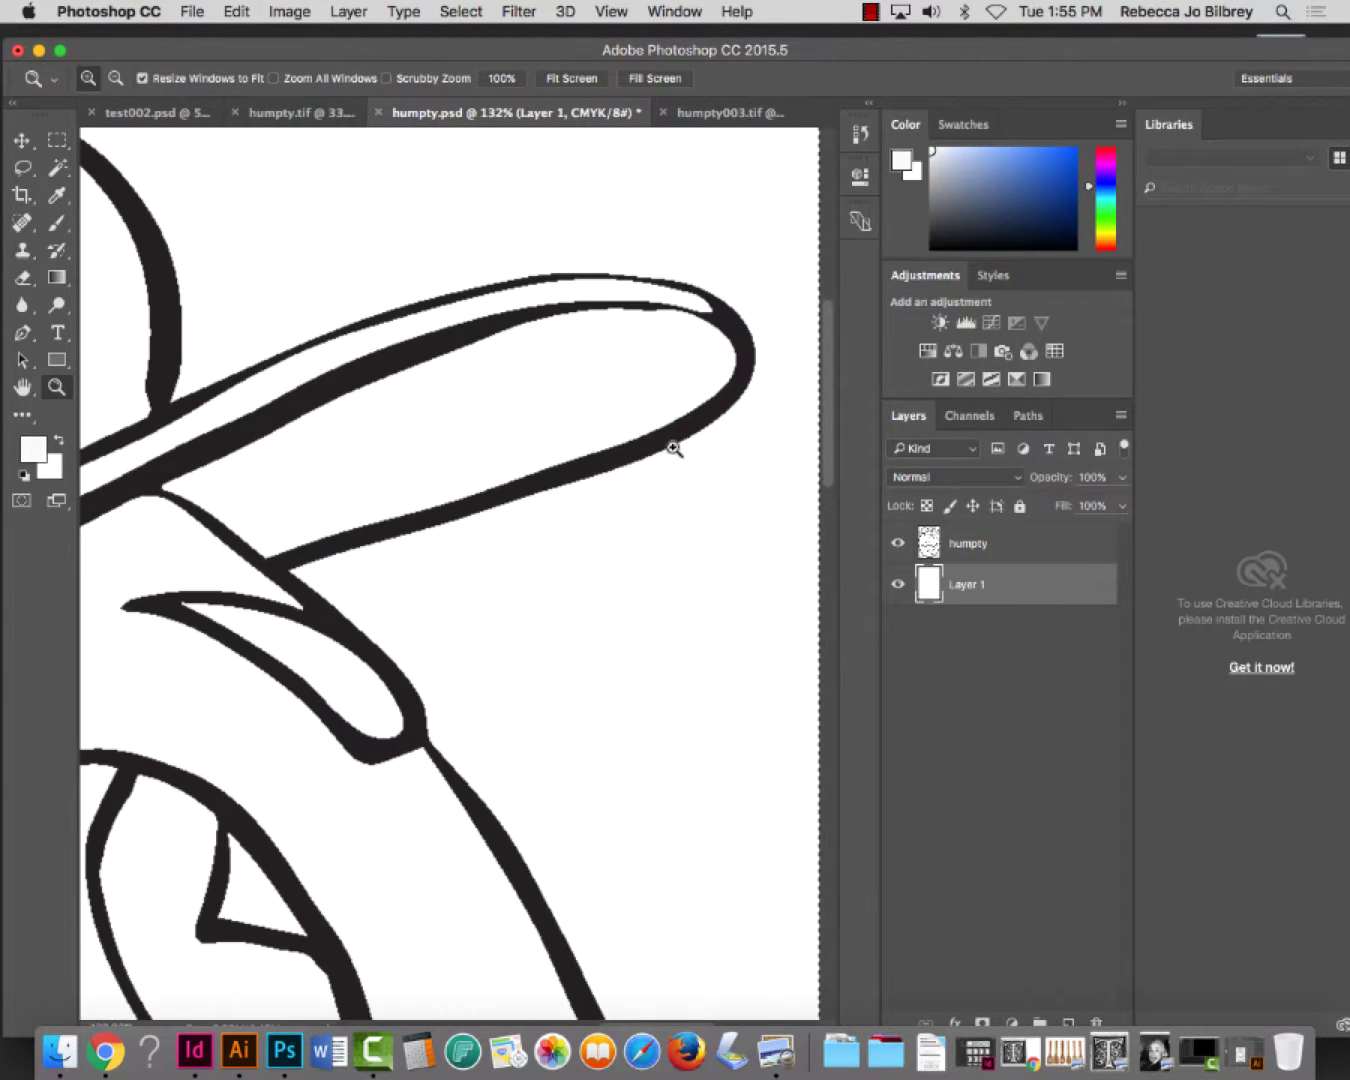
# Compare the bitmap line work in humpty003.tif with the white-backed humpty.psd, finishing with the whole humpty.psd drawing in view
pyautogui.click(722, 114)
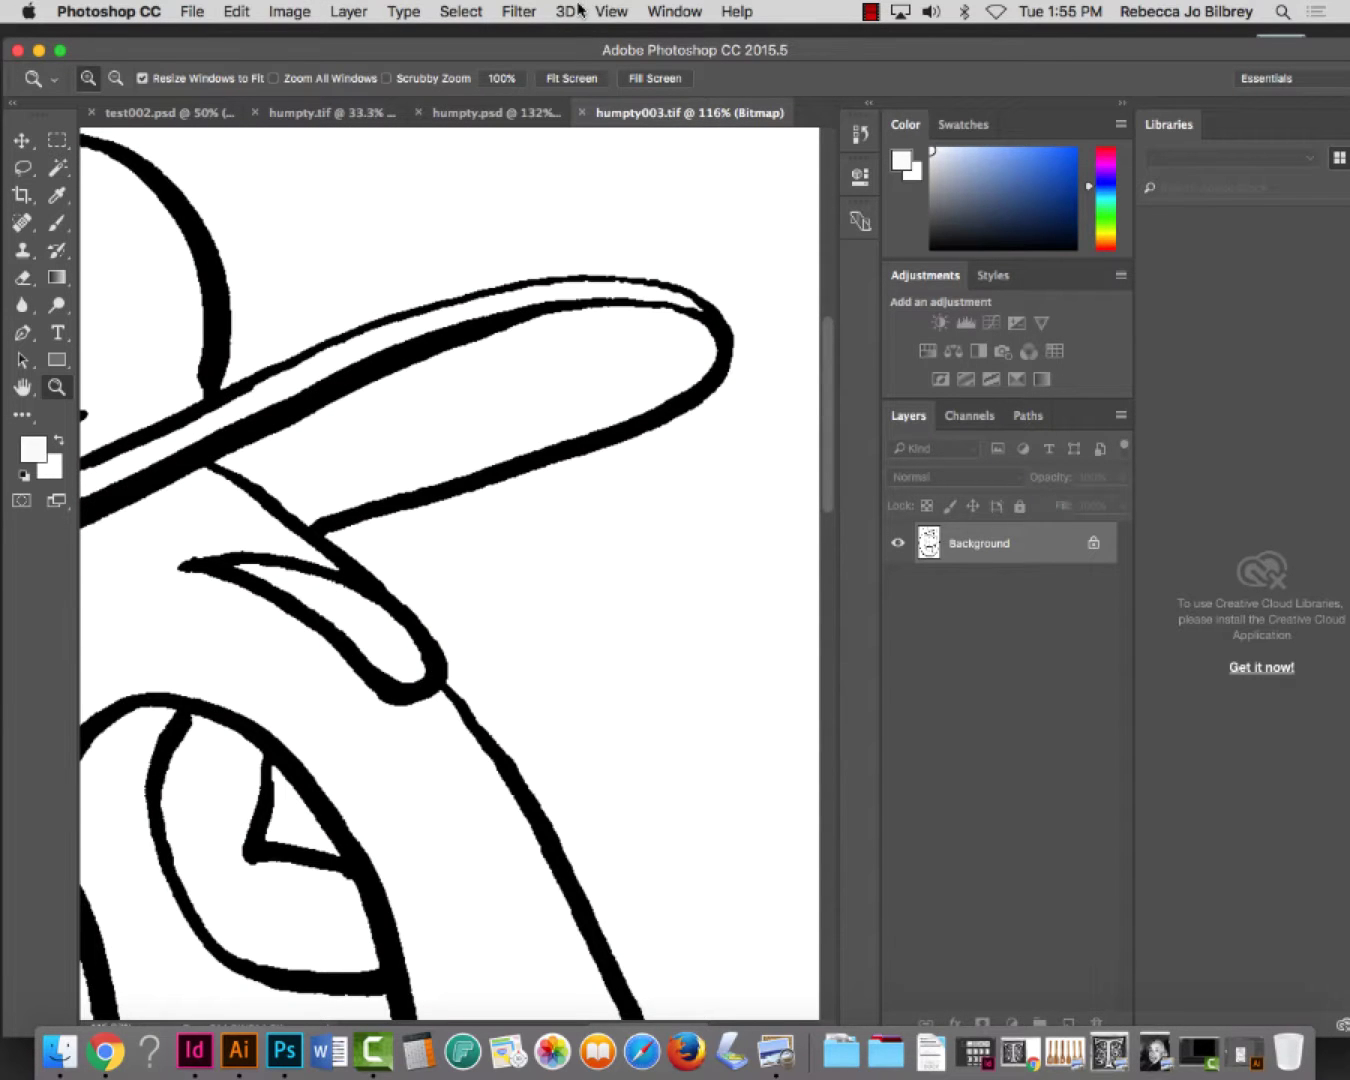
pyautogui.press('super+plus')
pyautogui.press('super+minus')
pyautogui.press('super+minus')
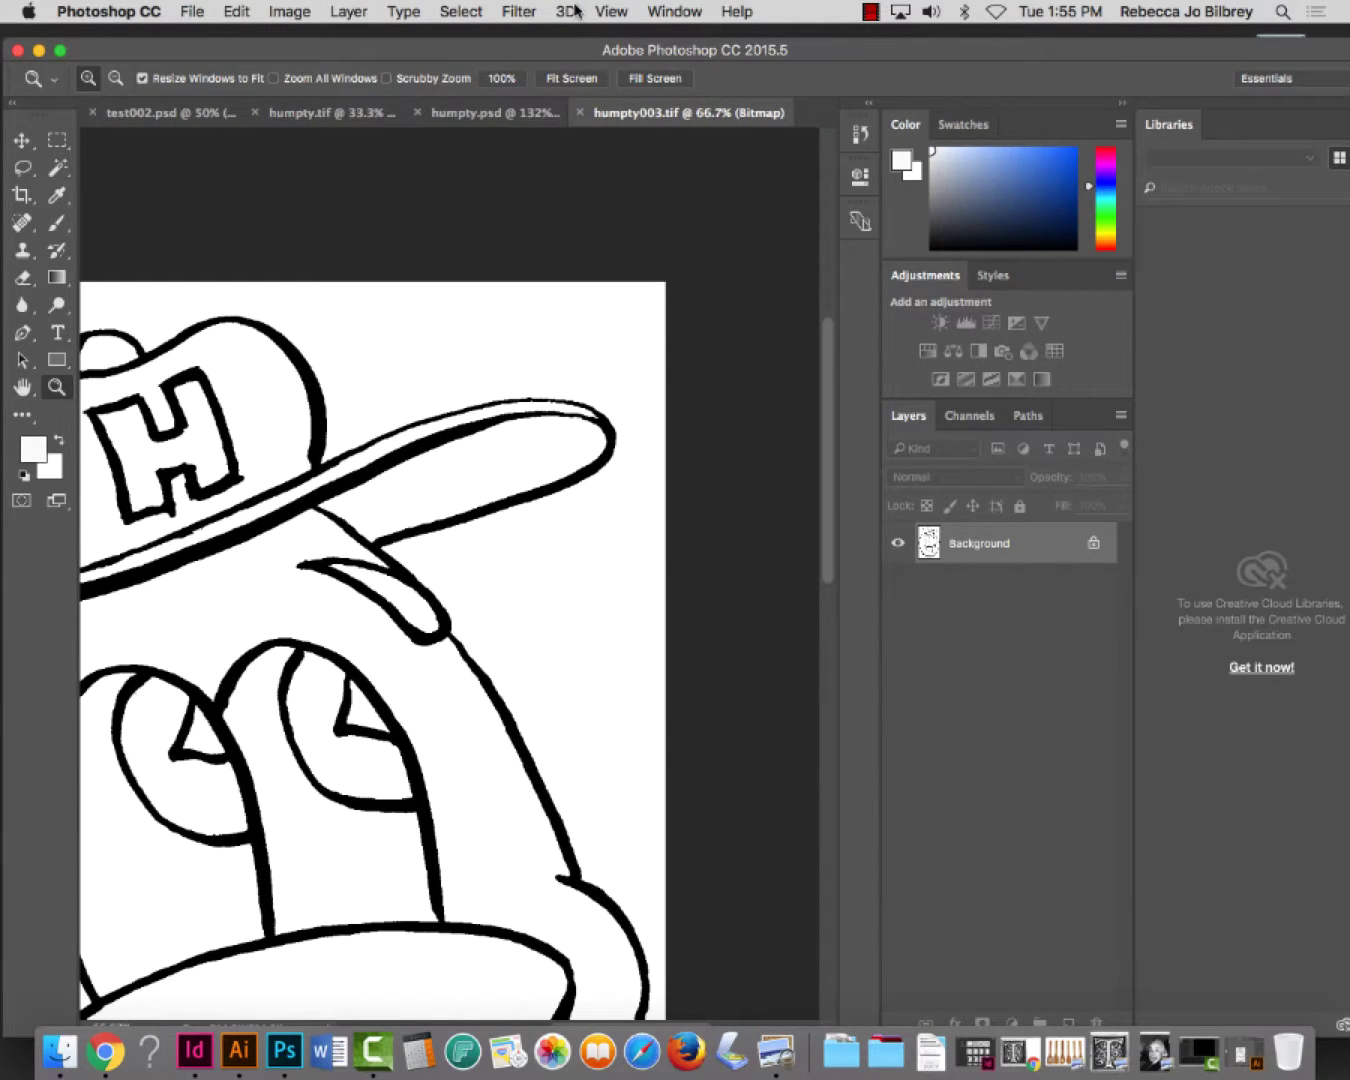
pyautogui.click(505, 113)
pyautogui.press('super+p')
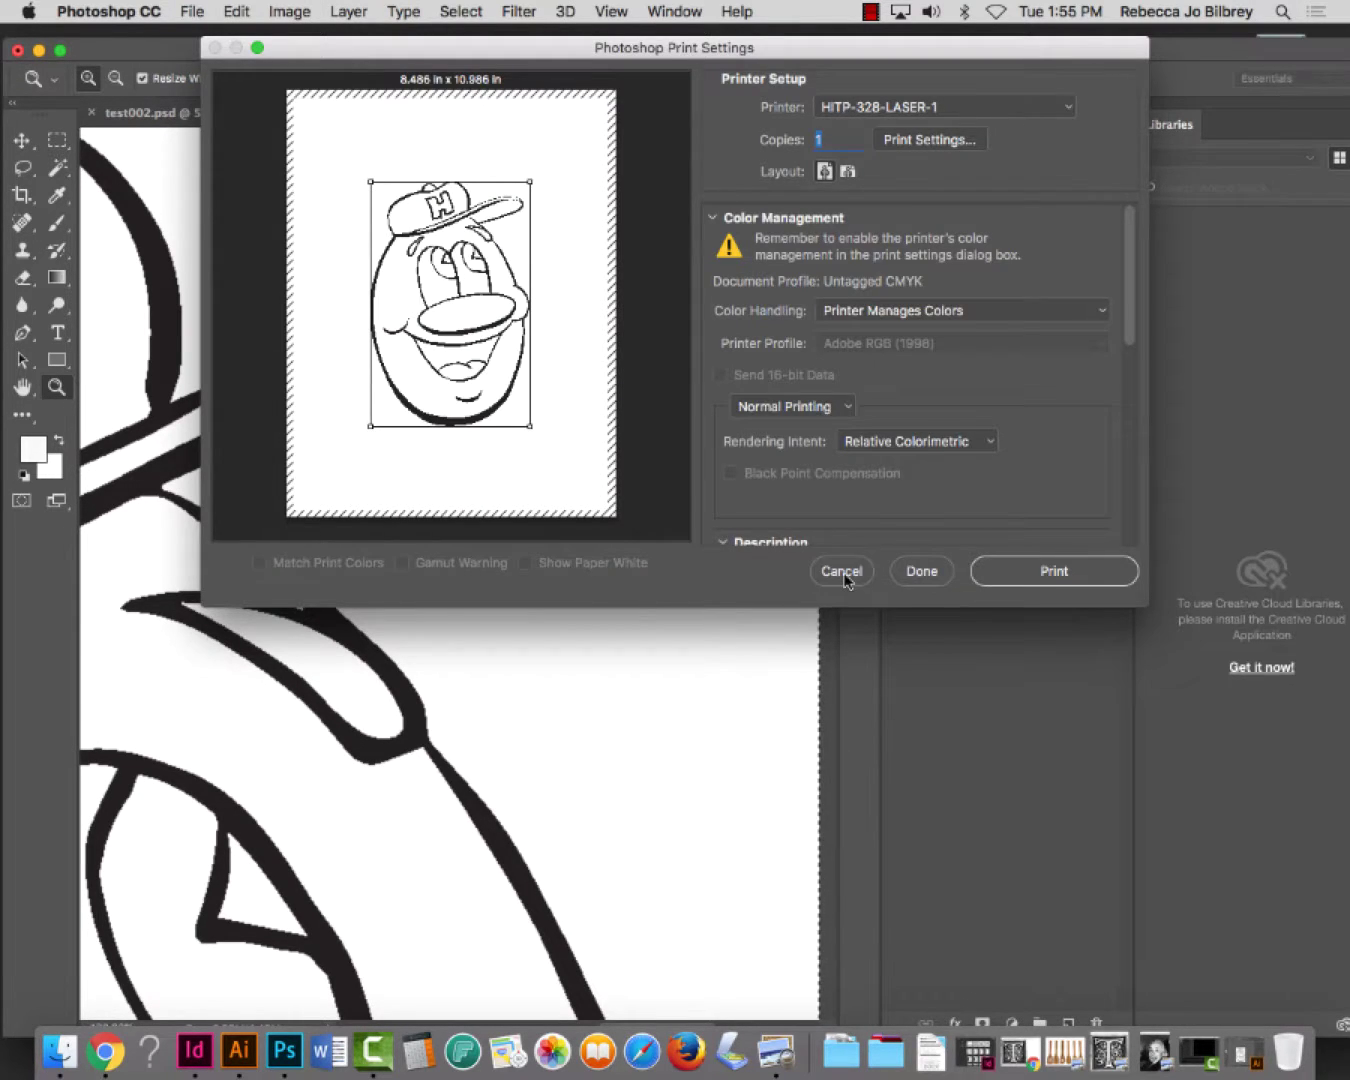
pyautogui.click(840, 571)
pyautogui.press('super+minus')
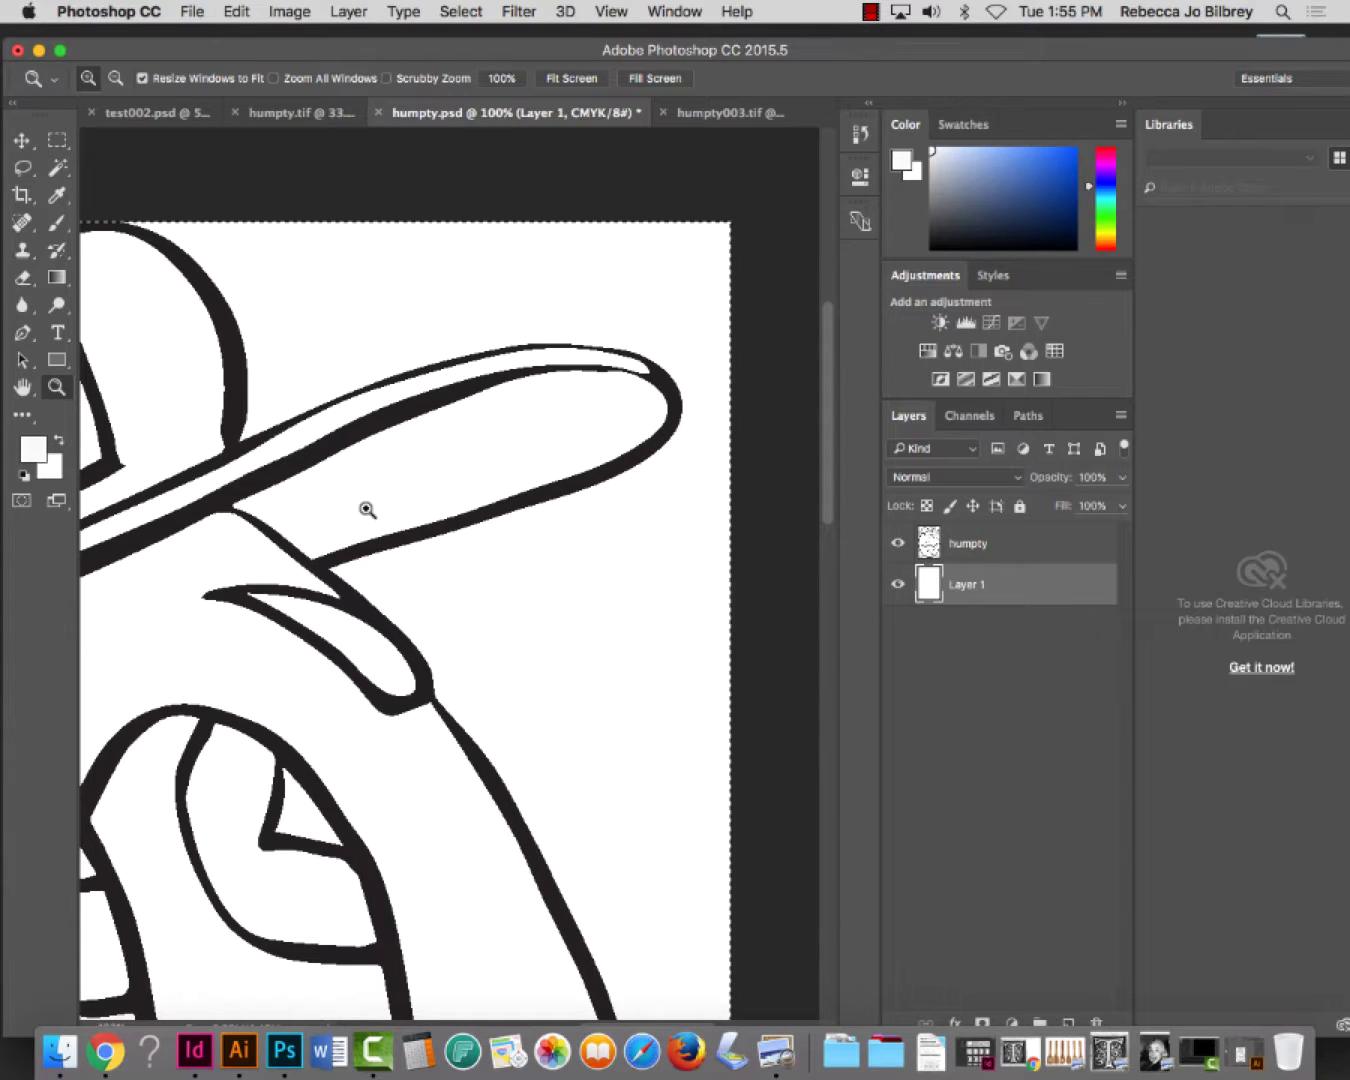
pyautogui.press('super+0')
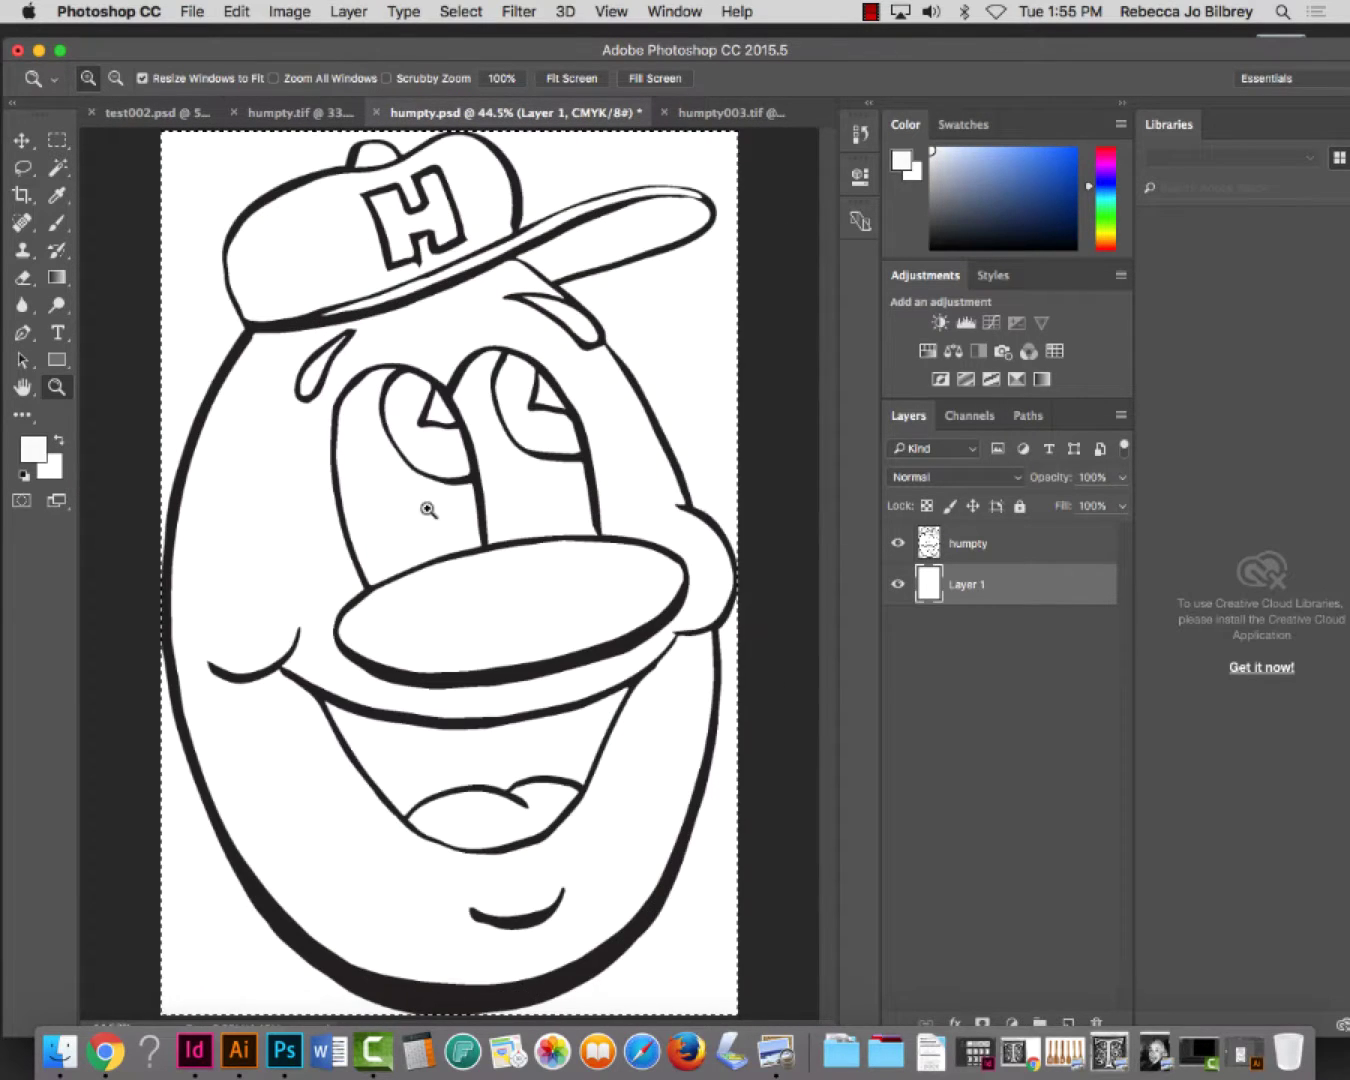
# Check the white Layer 1 by toggling its visibility off and on, and lock the layer
pyautogui.click(1016, 634)
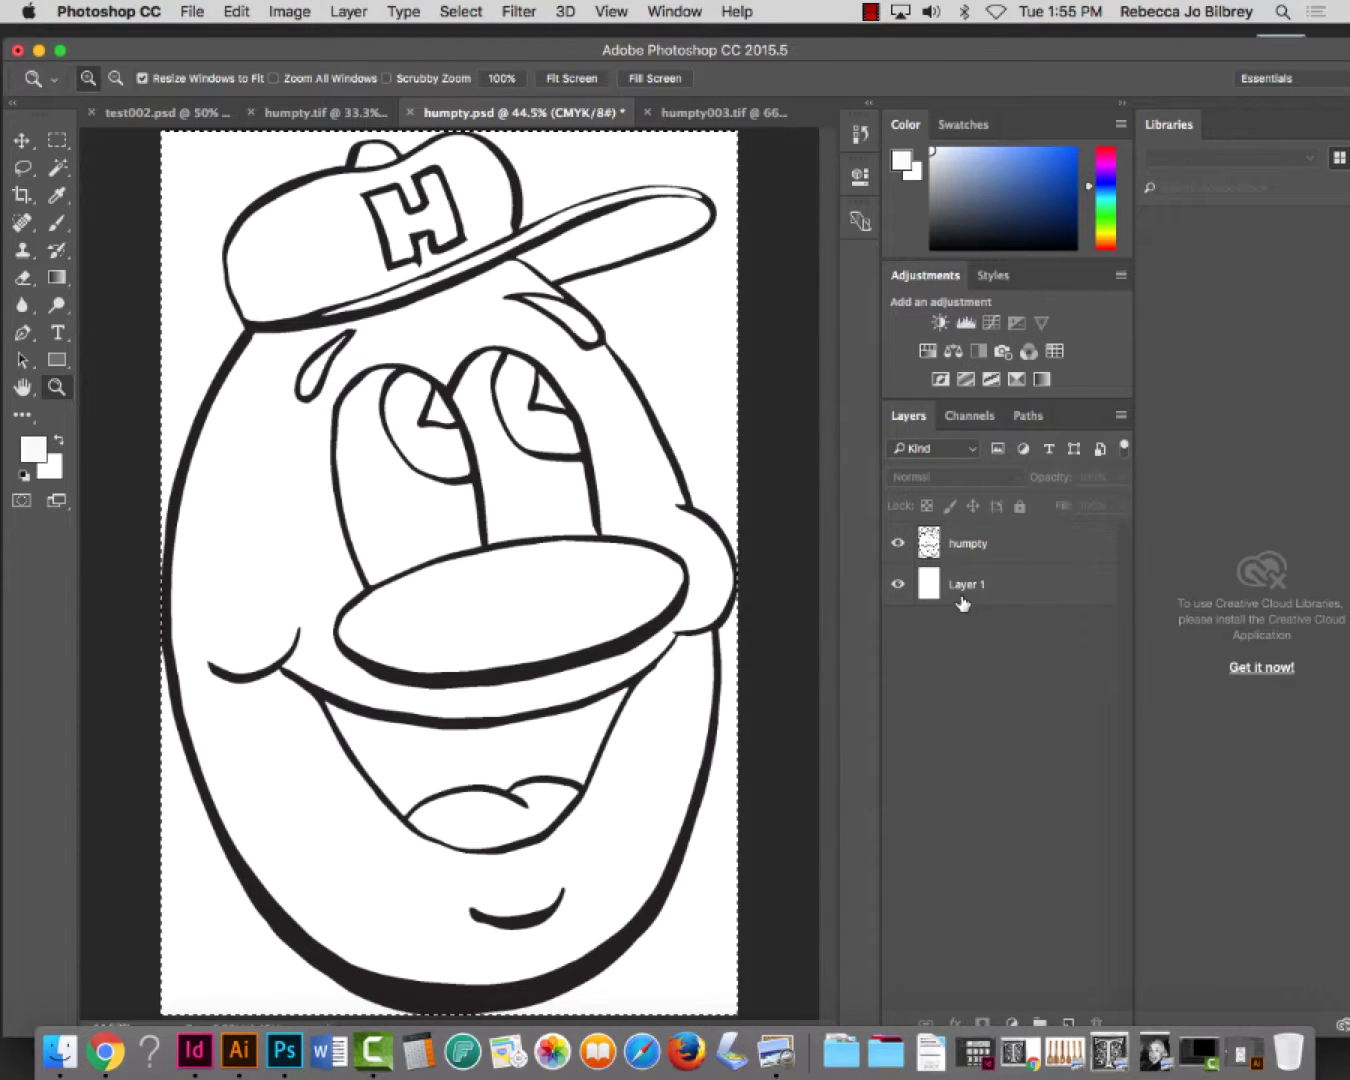
pyautogui.click(990, 583)
pyautogui.click(897, 586)
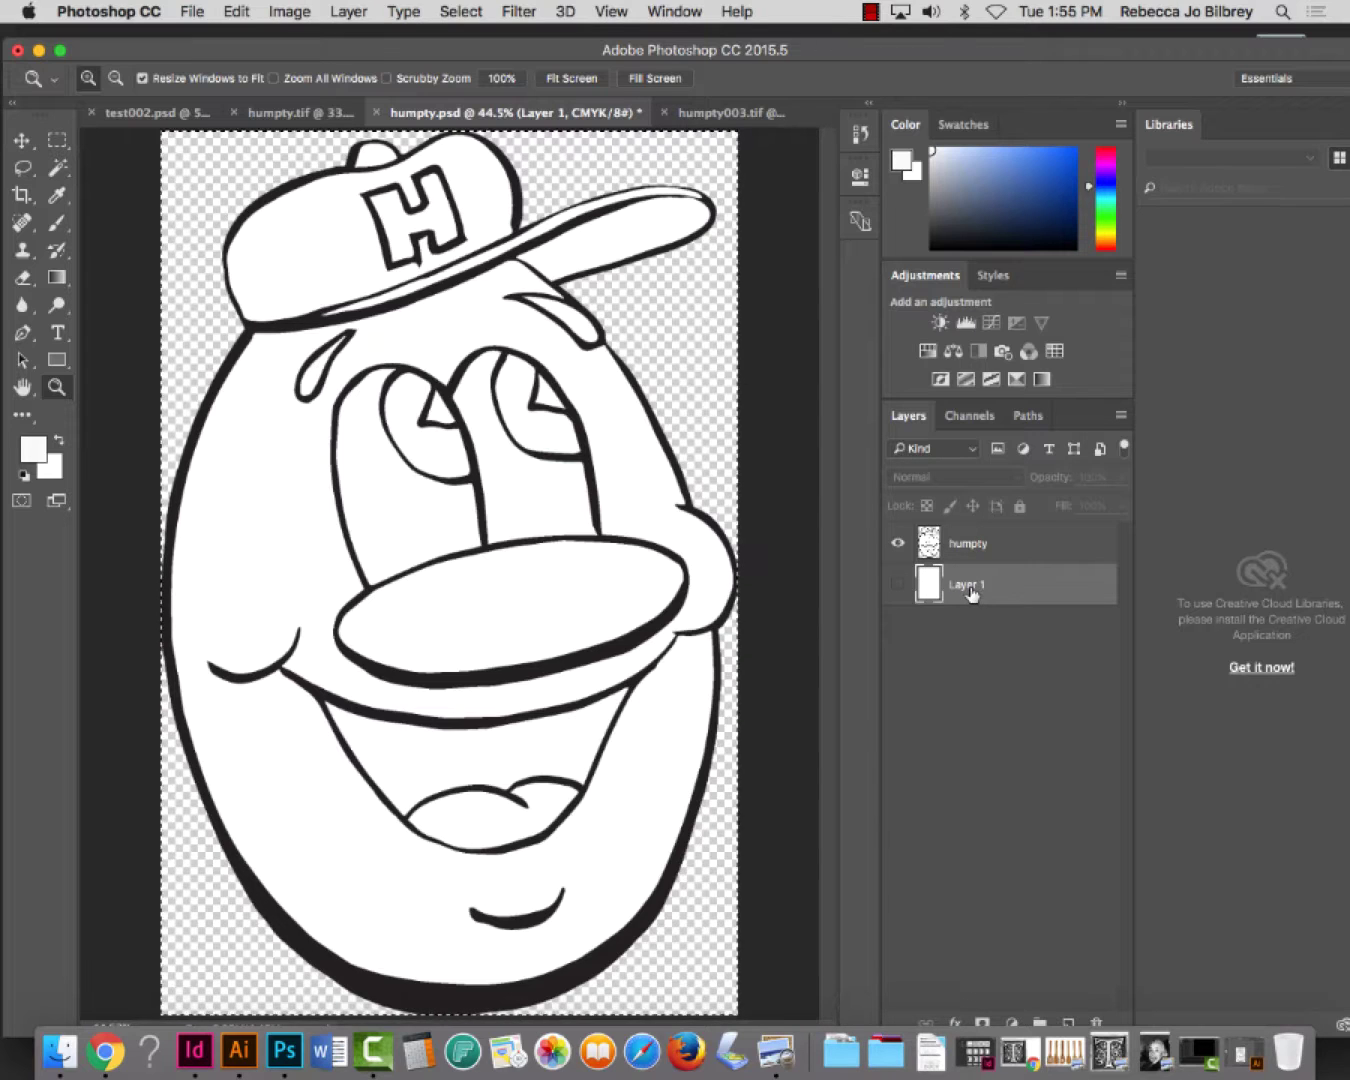
pyautogui.click(896, 584)
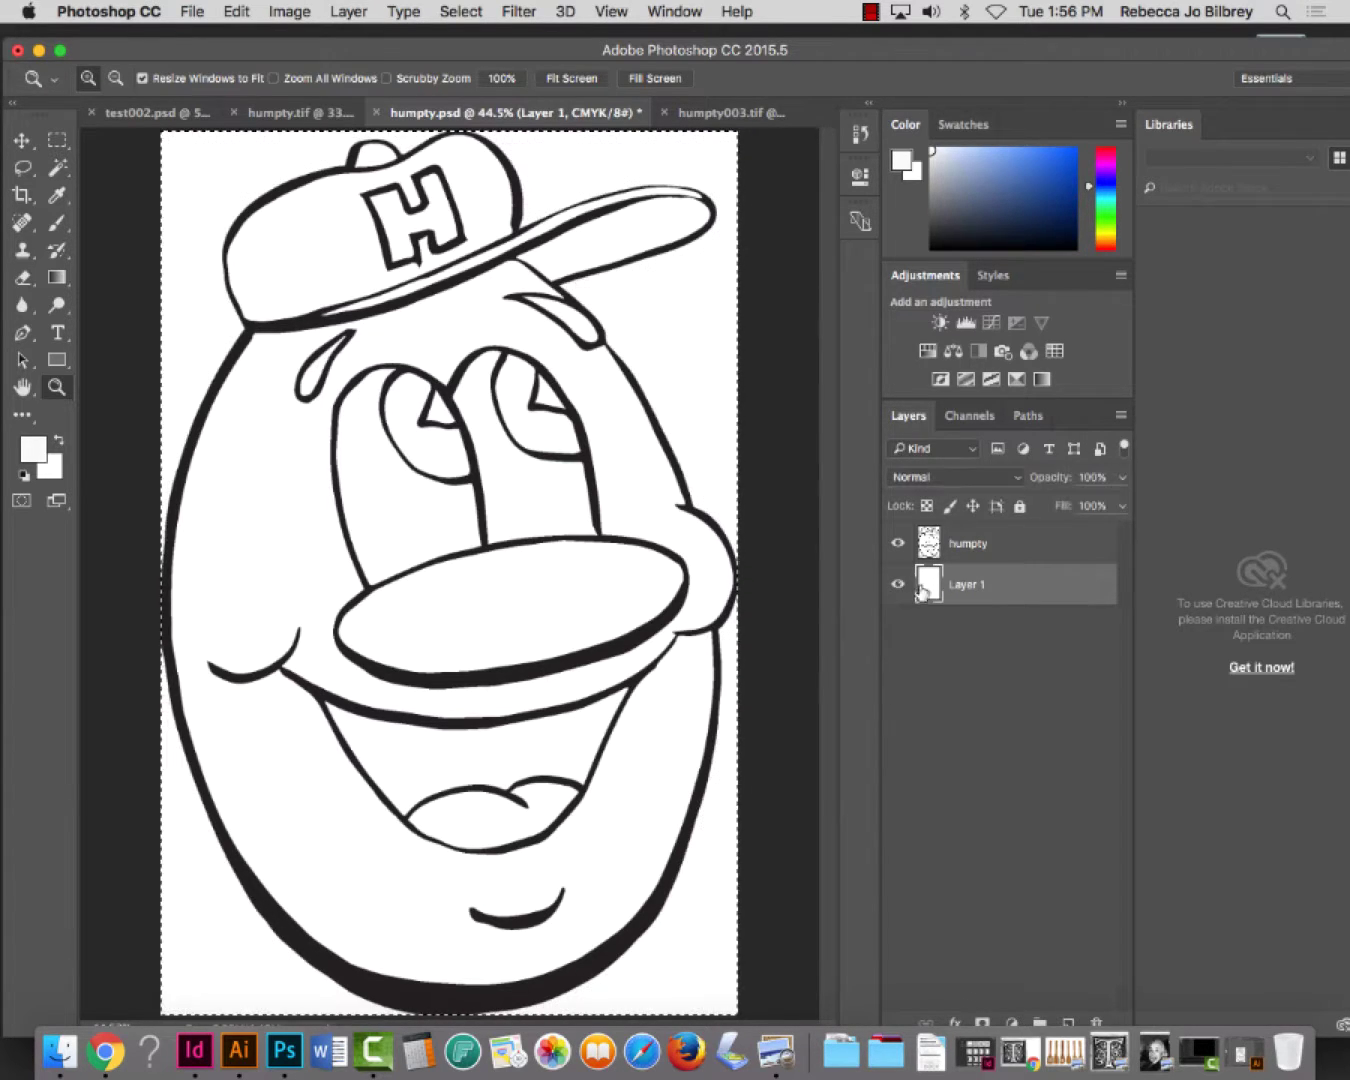
pyautogui.click(1020, 506)
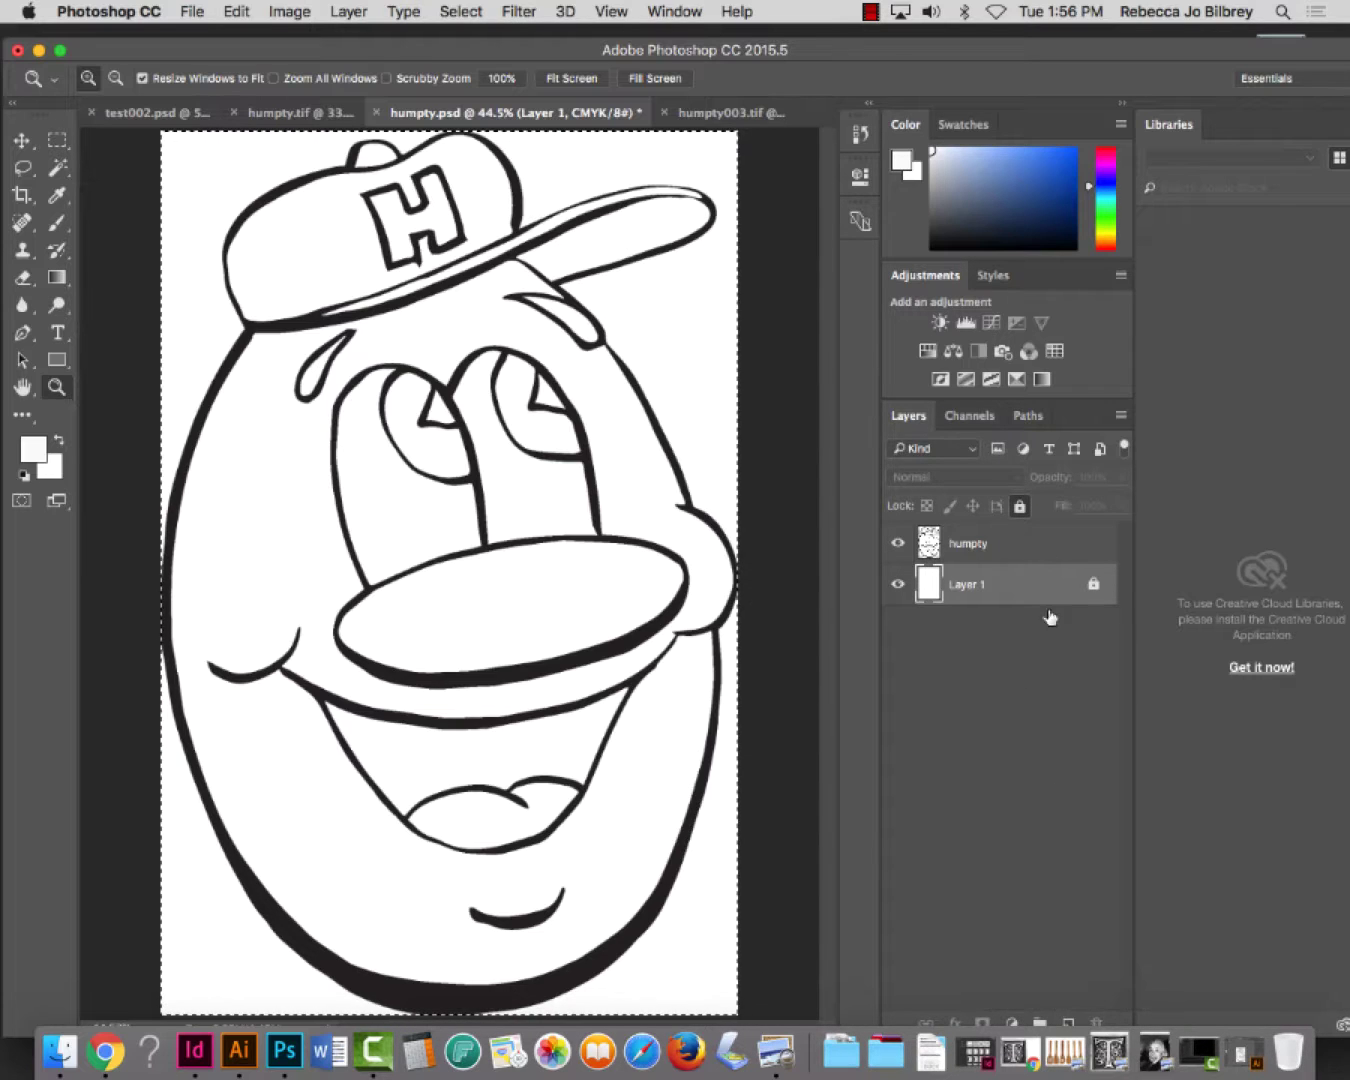
# Add a new layer between Layer 1 and humpty, and set the humpty layer's blend mode to Multiply
pyautogui.click(1068, 1022)
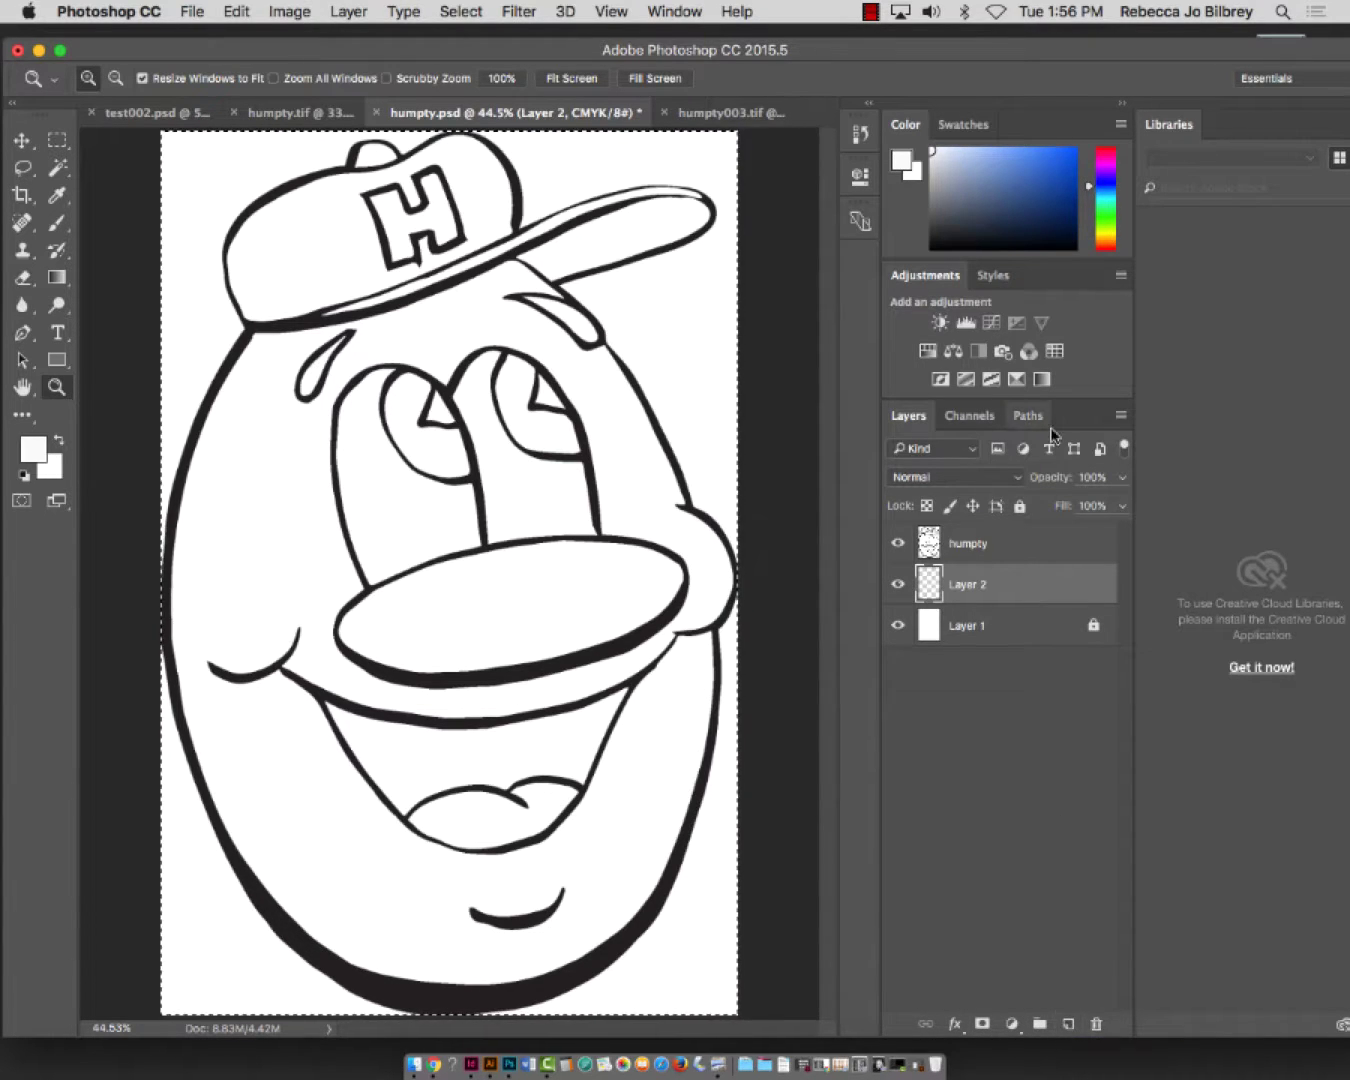
pyautogui.click(968, 546)
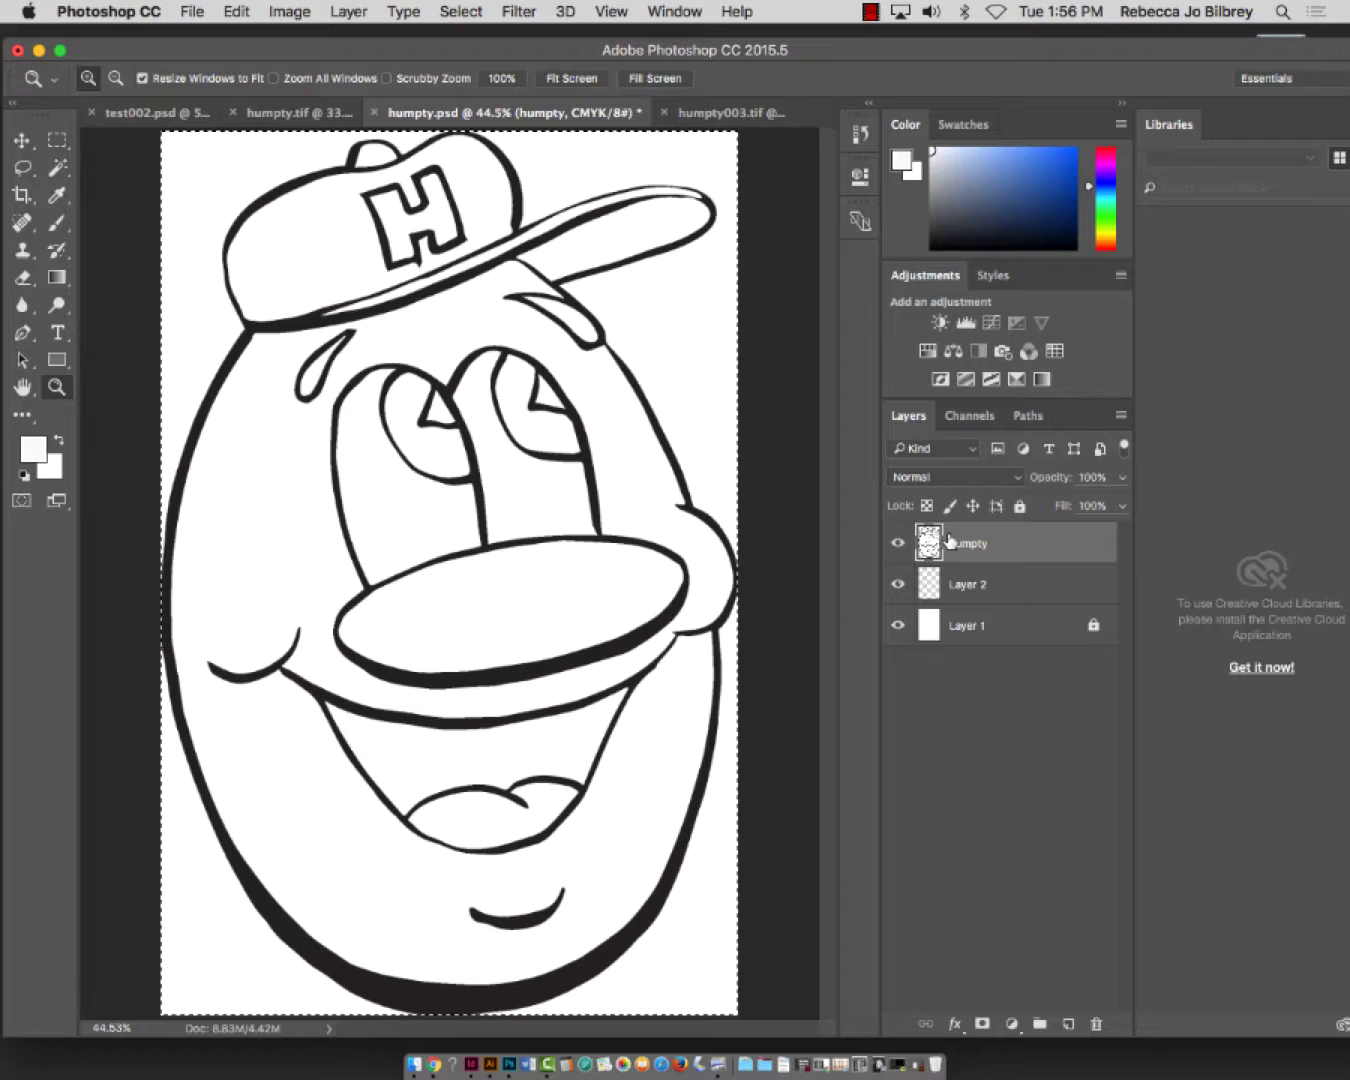
pyautogui.click(977, 487)
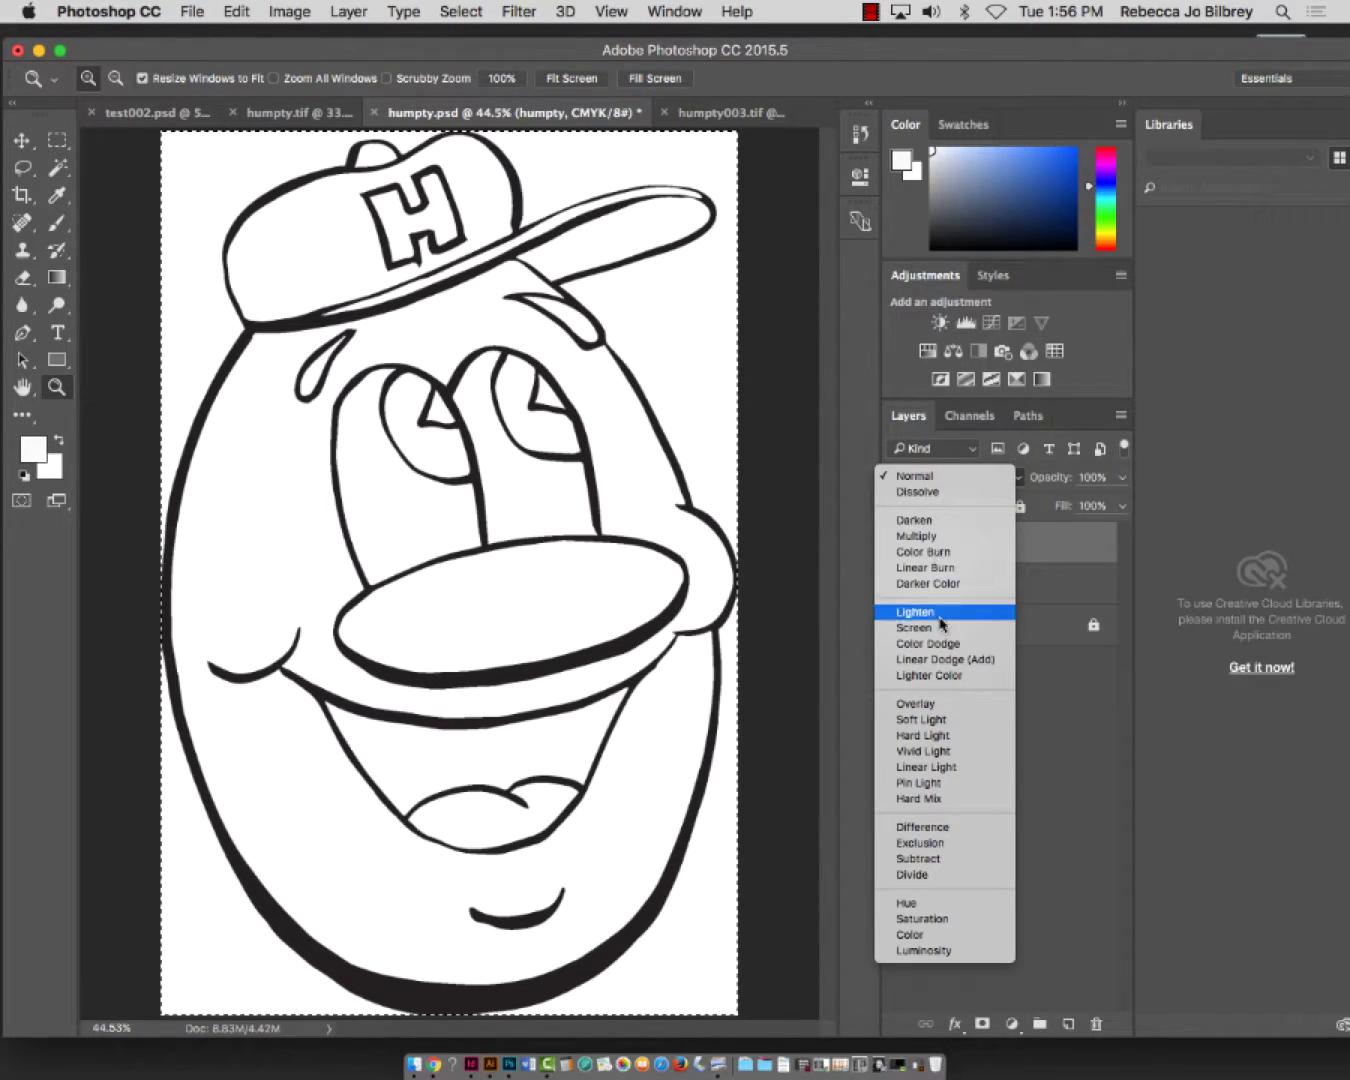
pyautogui.click(940, 537)
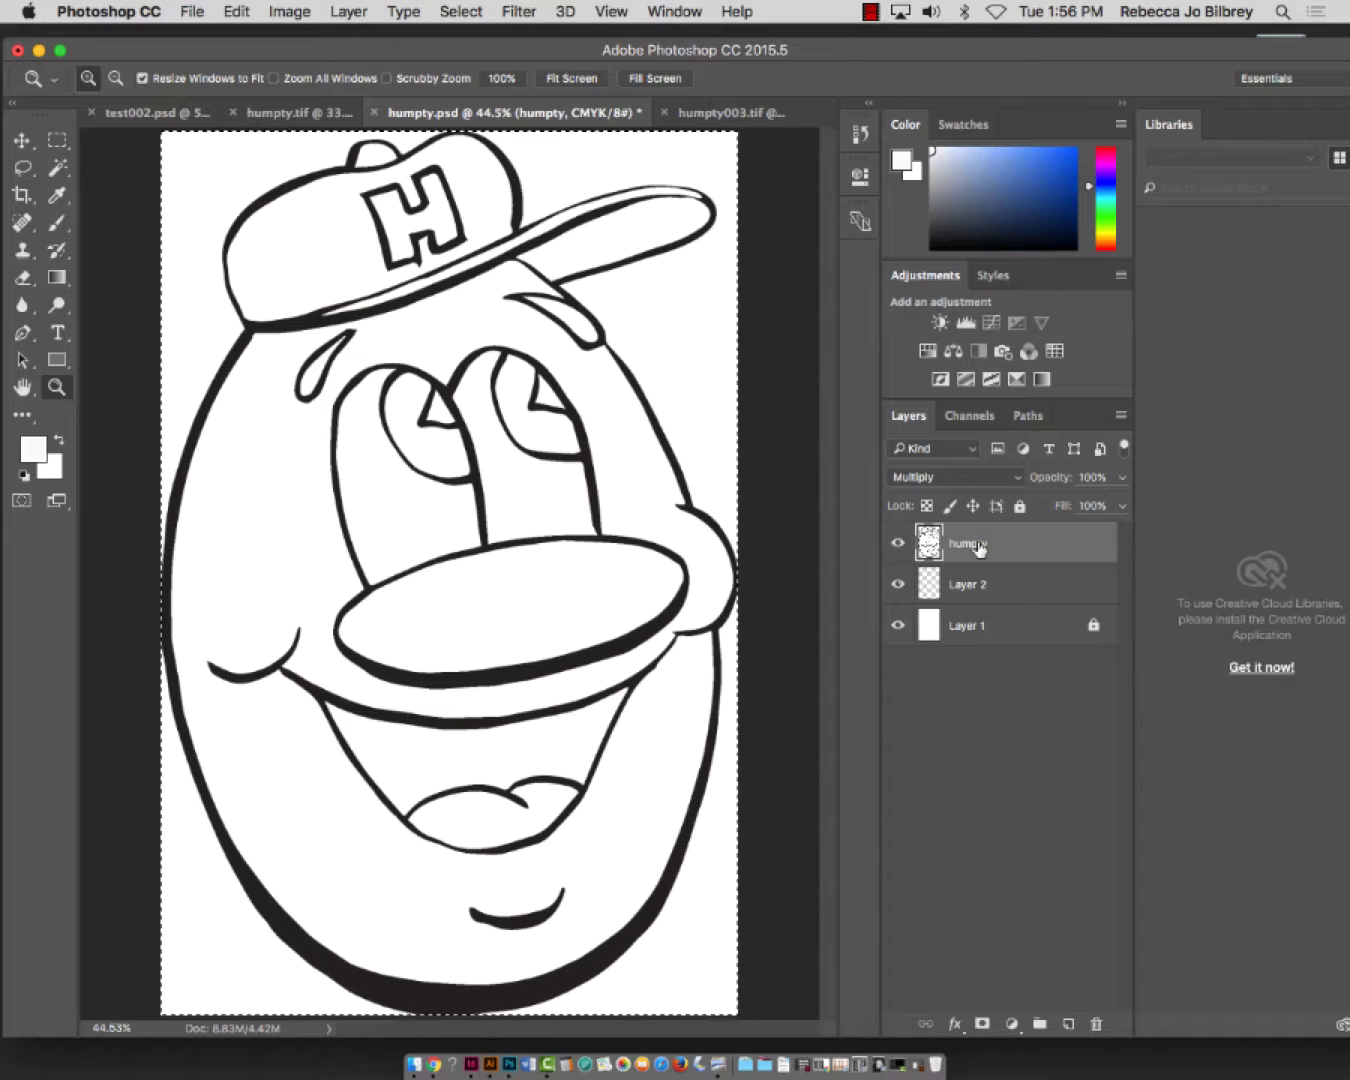
# Rename Layer 2 as Colorization
pyautogui.click(978, 582)
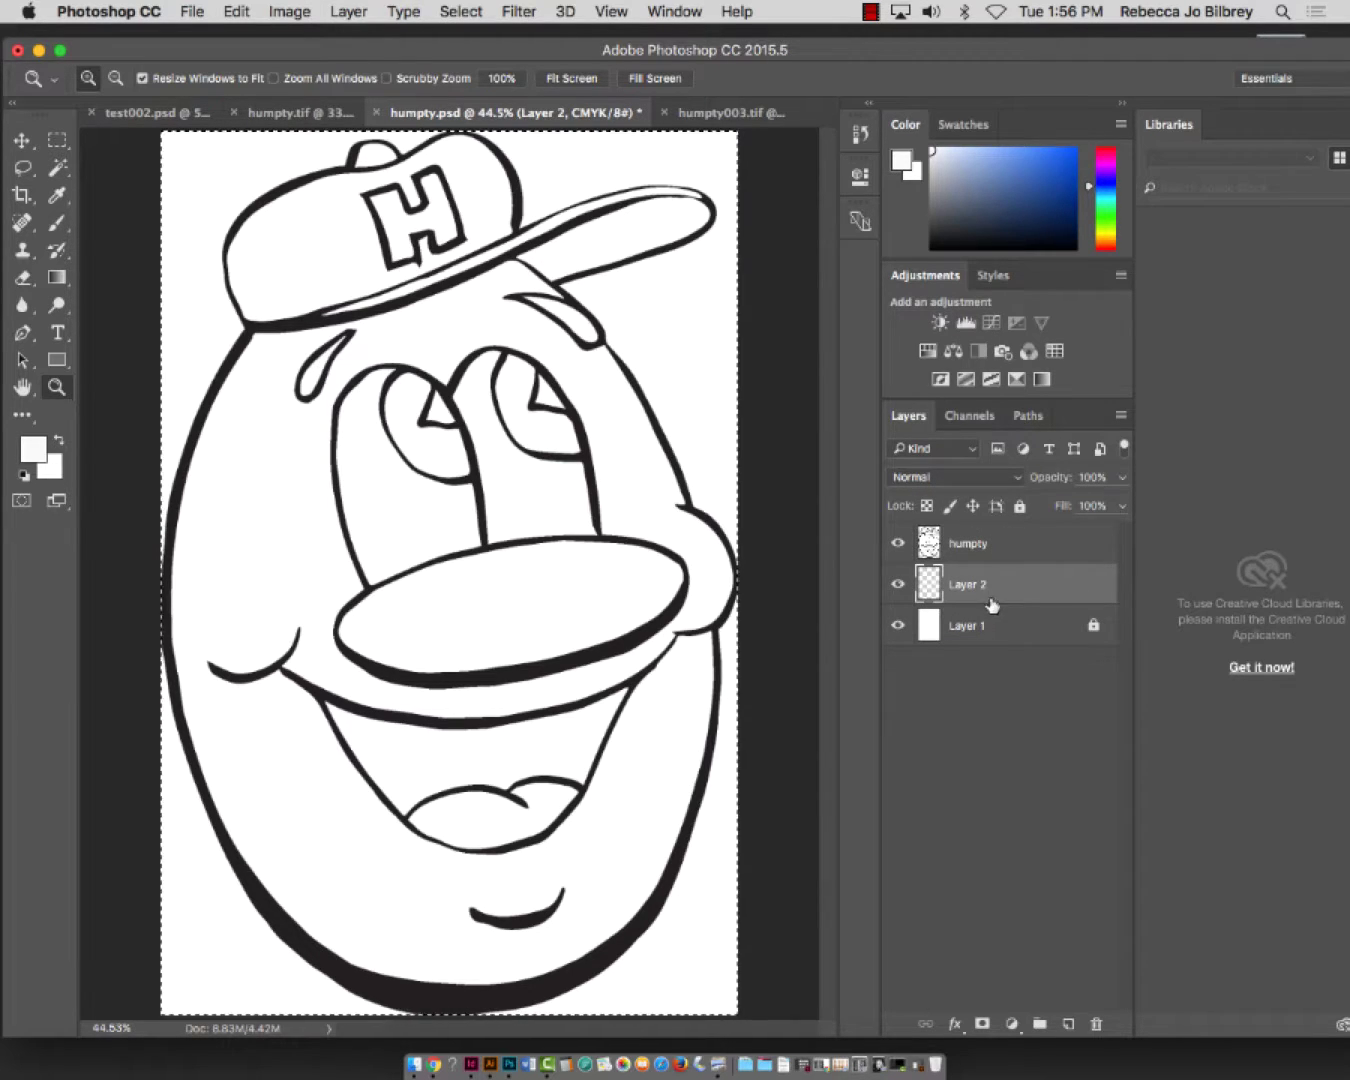
pyautogui.doubleClick(977, 584)
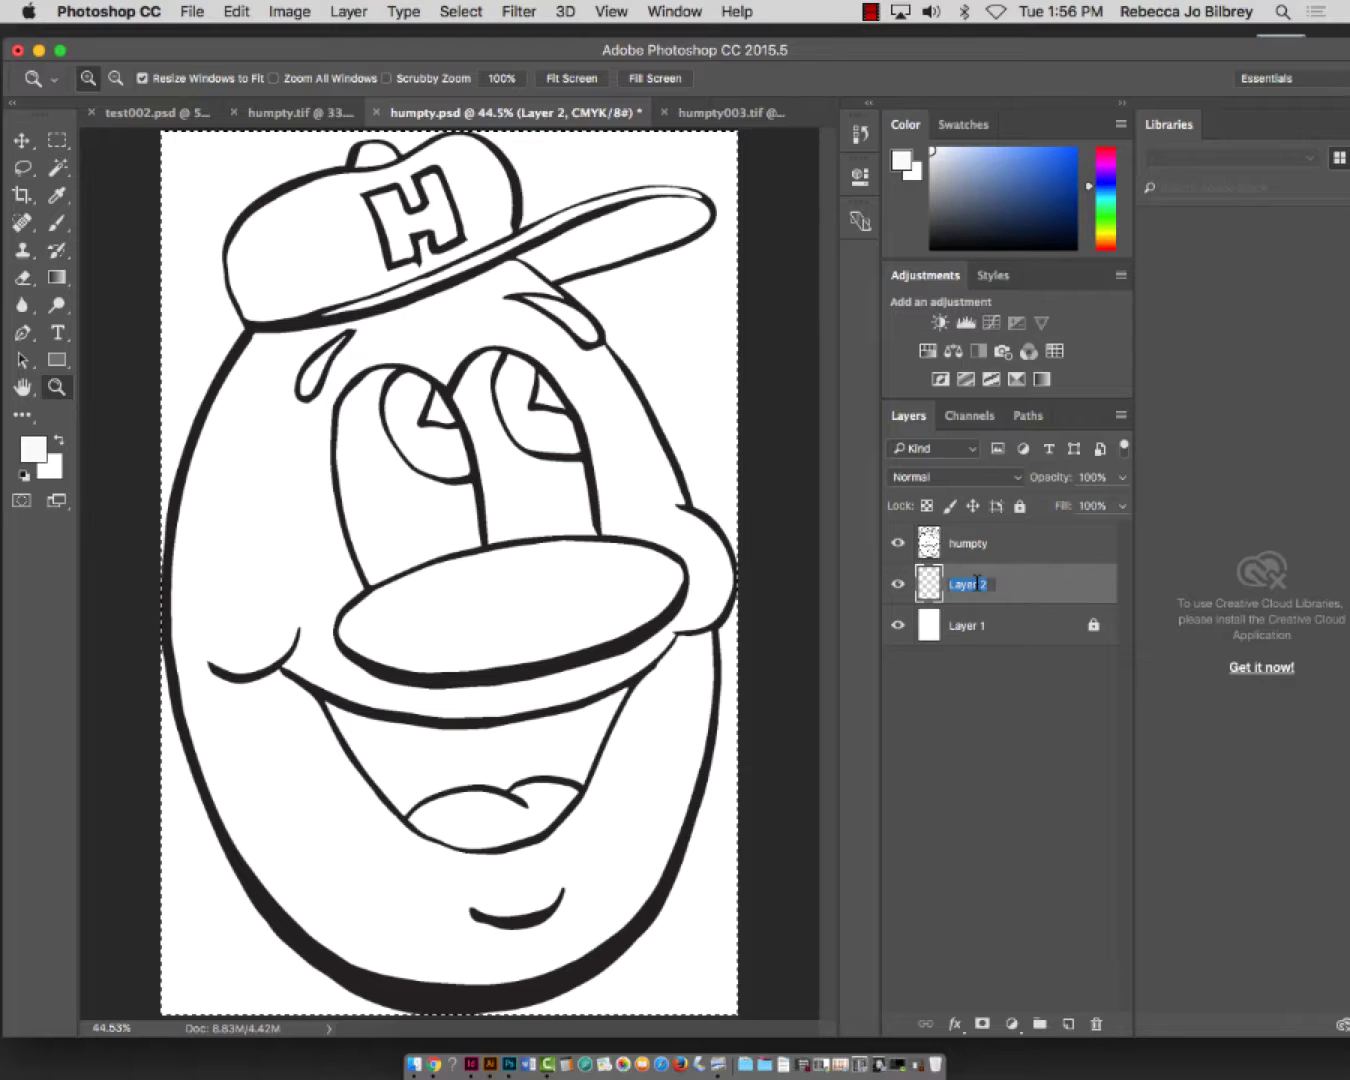
pyautogui.write('Colorization')
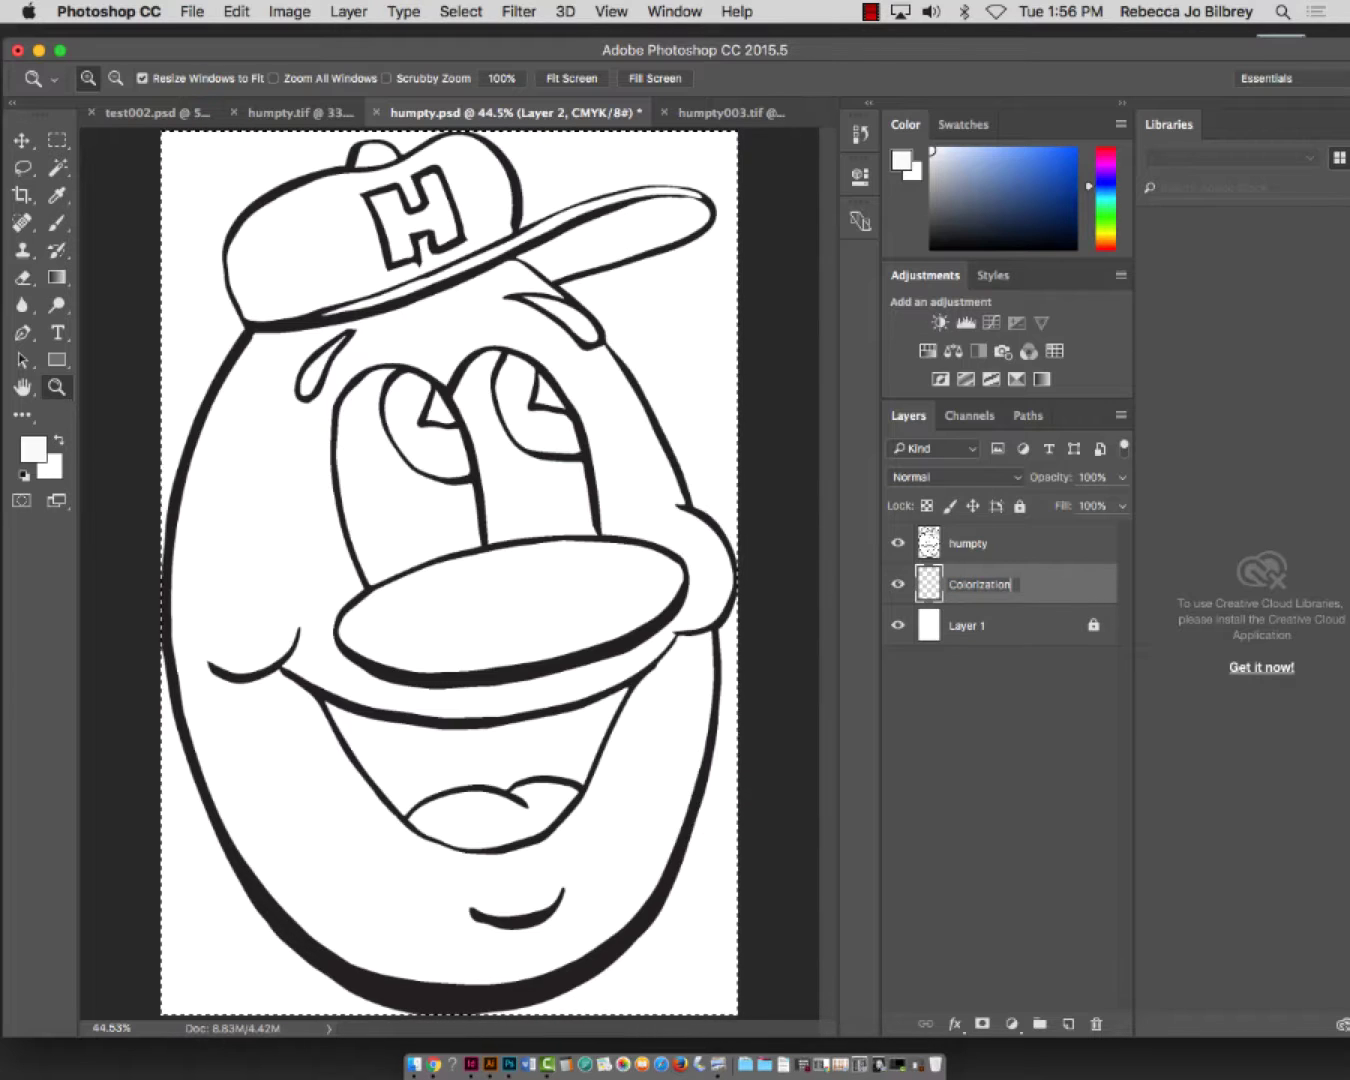
pyautogui.press('Return')
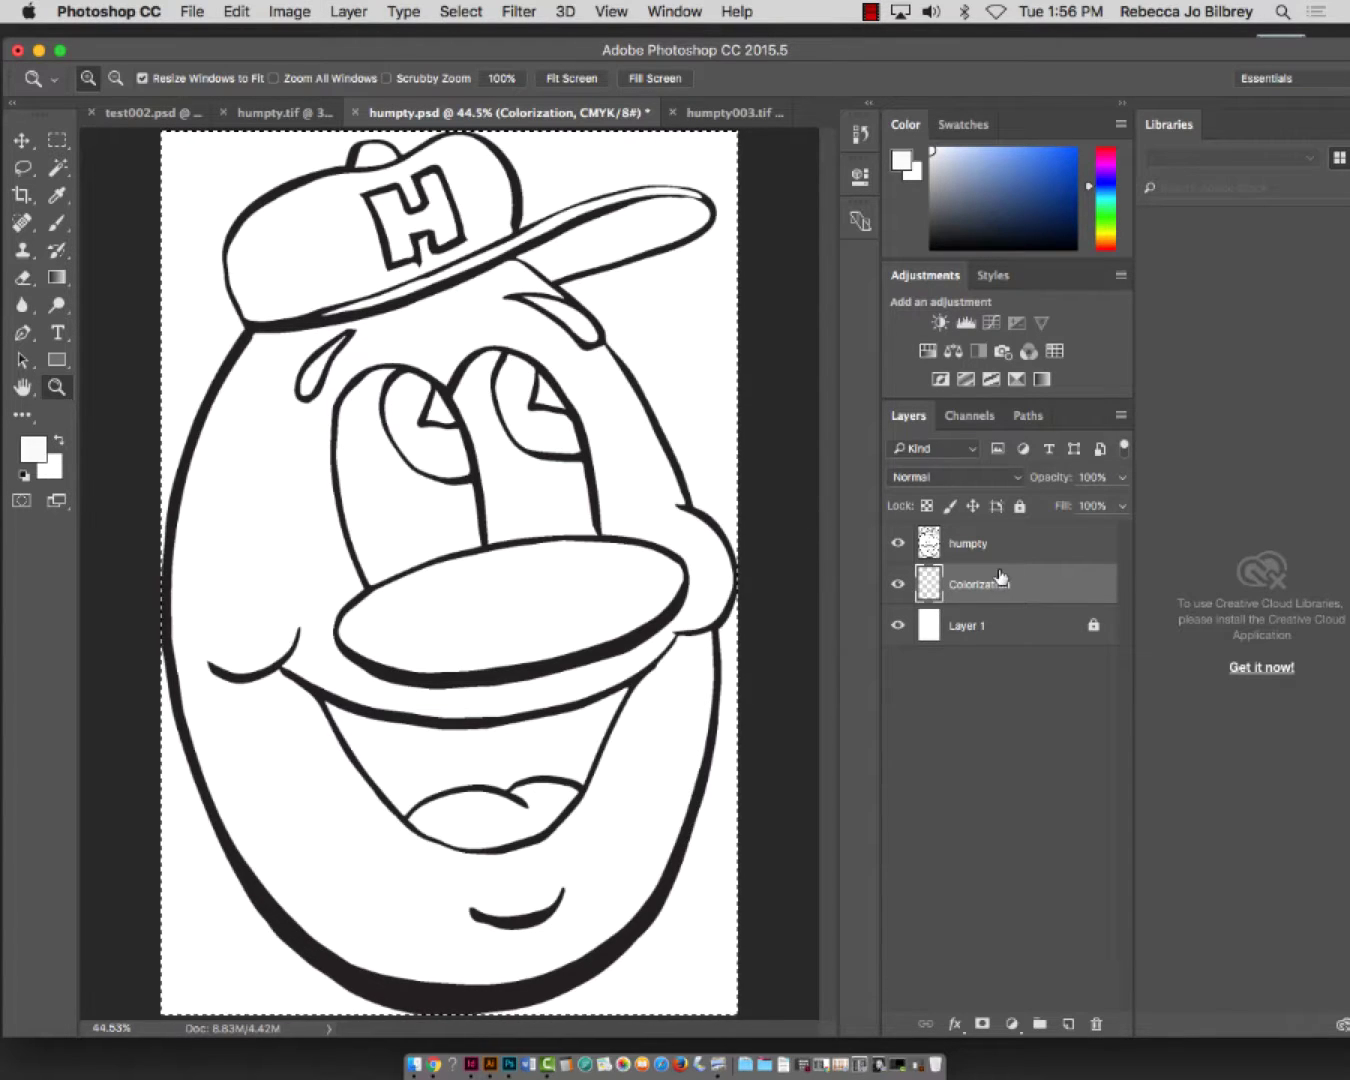
# Clear the current selection and use the Quick Selection tool on the humpty layer to select the cap crown, nose and tongue
pyautogui.click(980, 550)
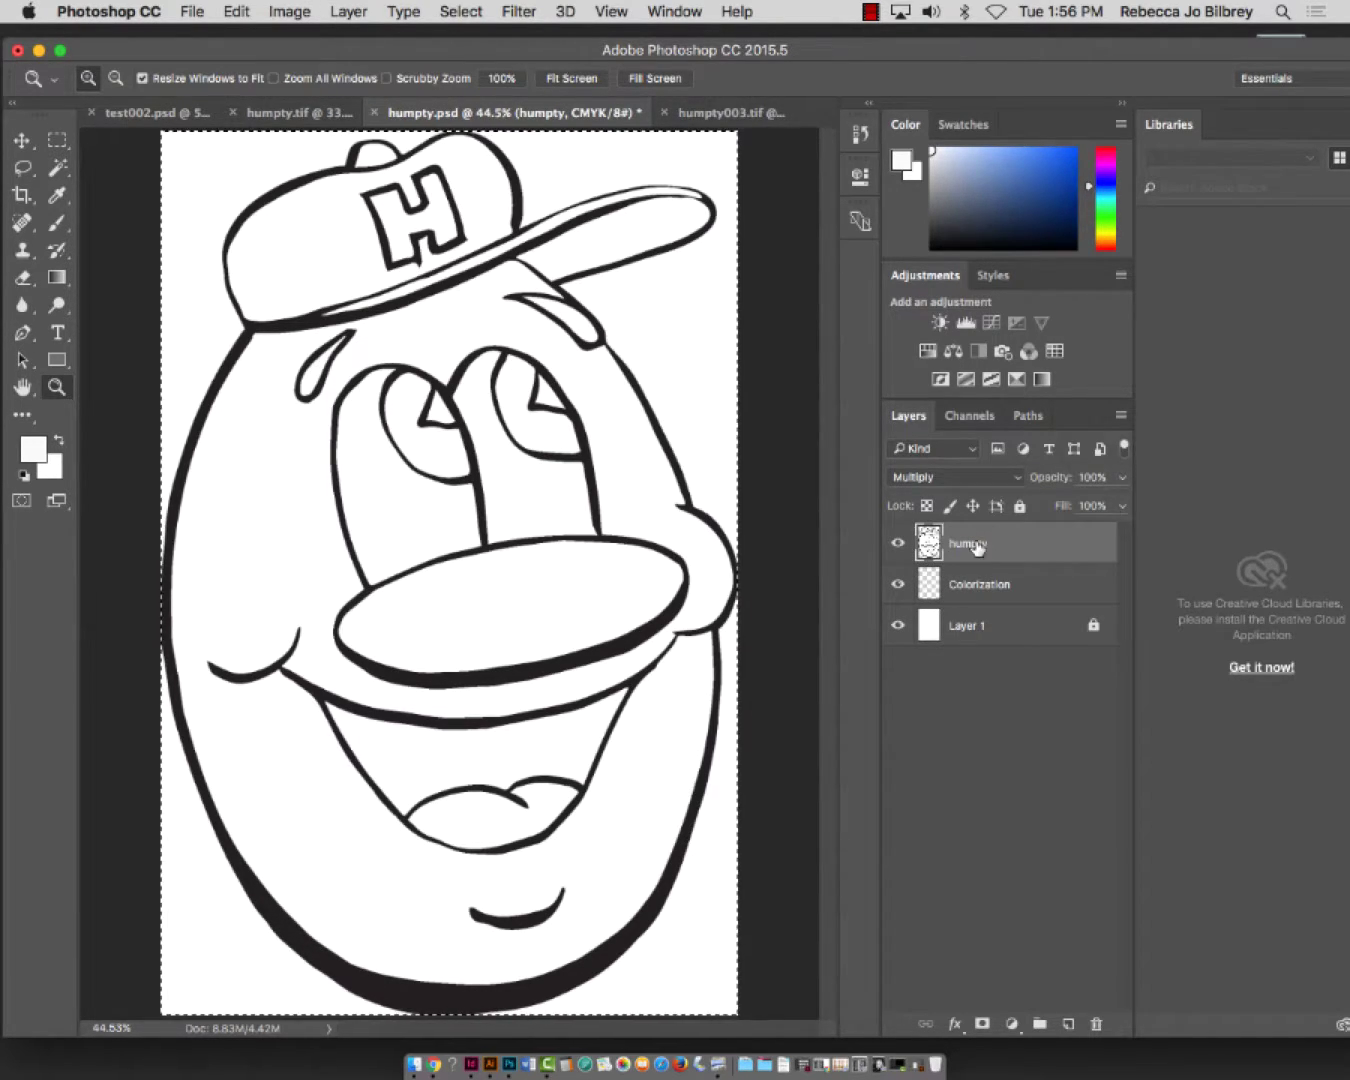
pyautogui.click(49, 172)
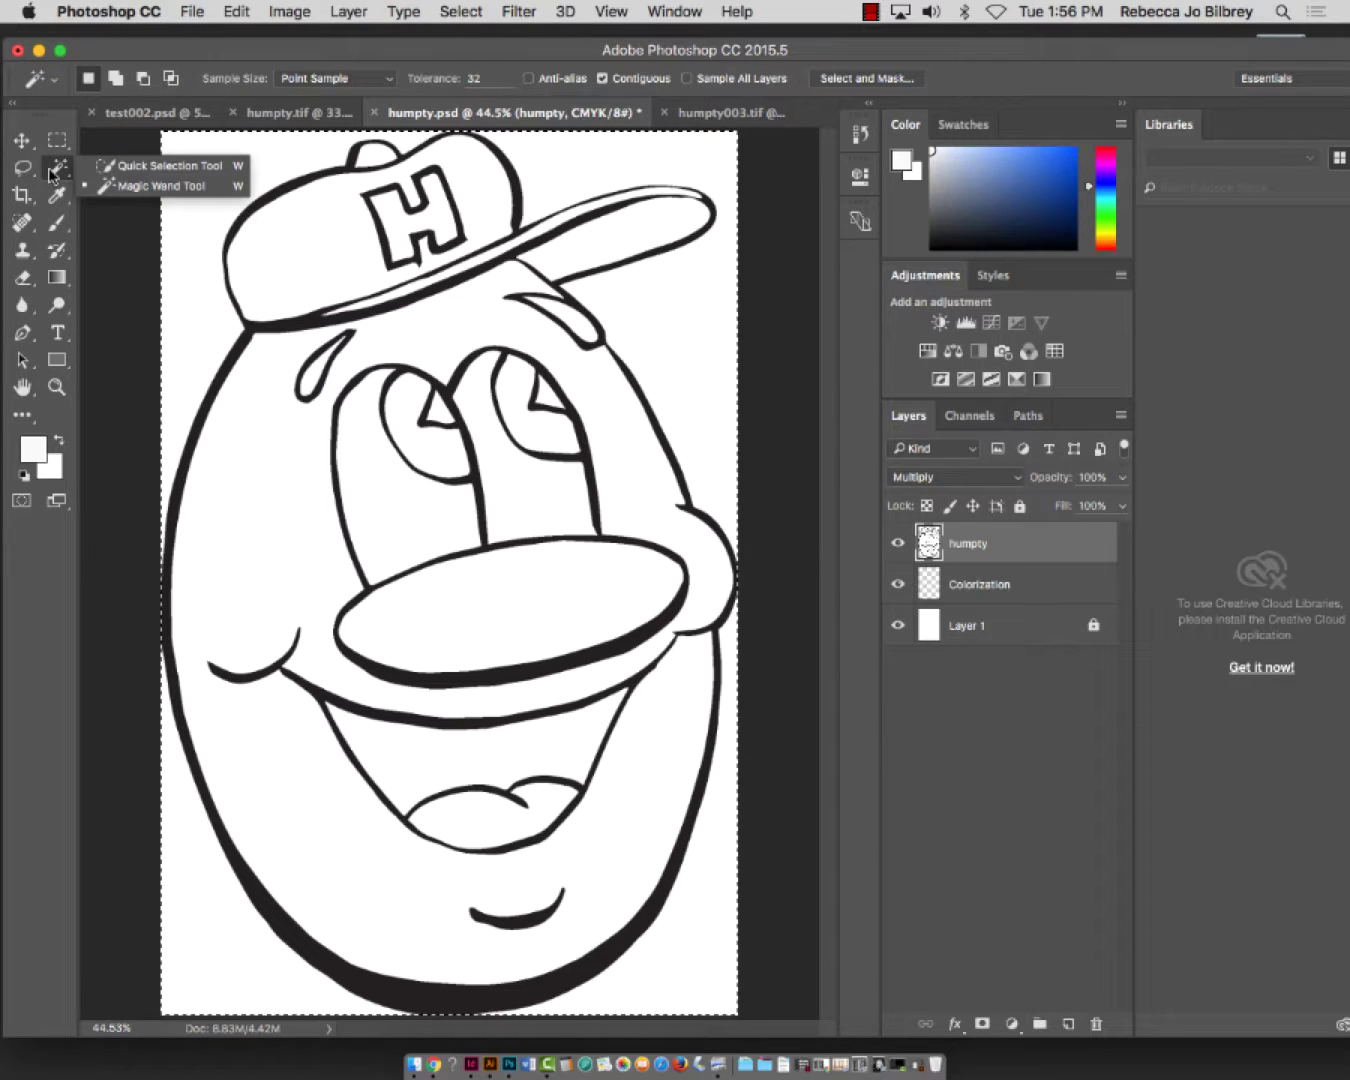
pyautogui.click(84, 185)
pyautogui.click(61, 176)
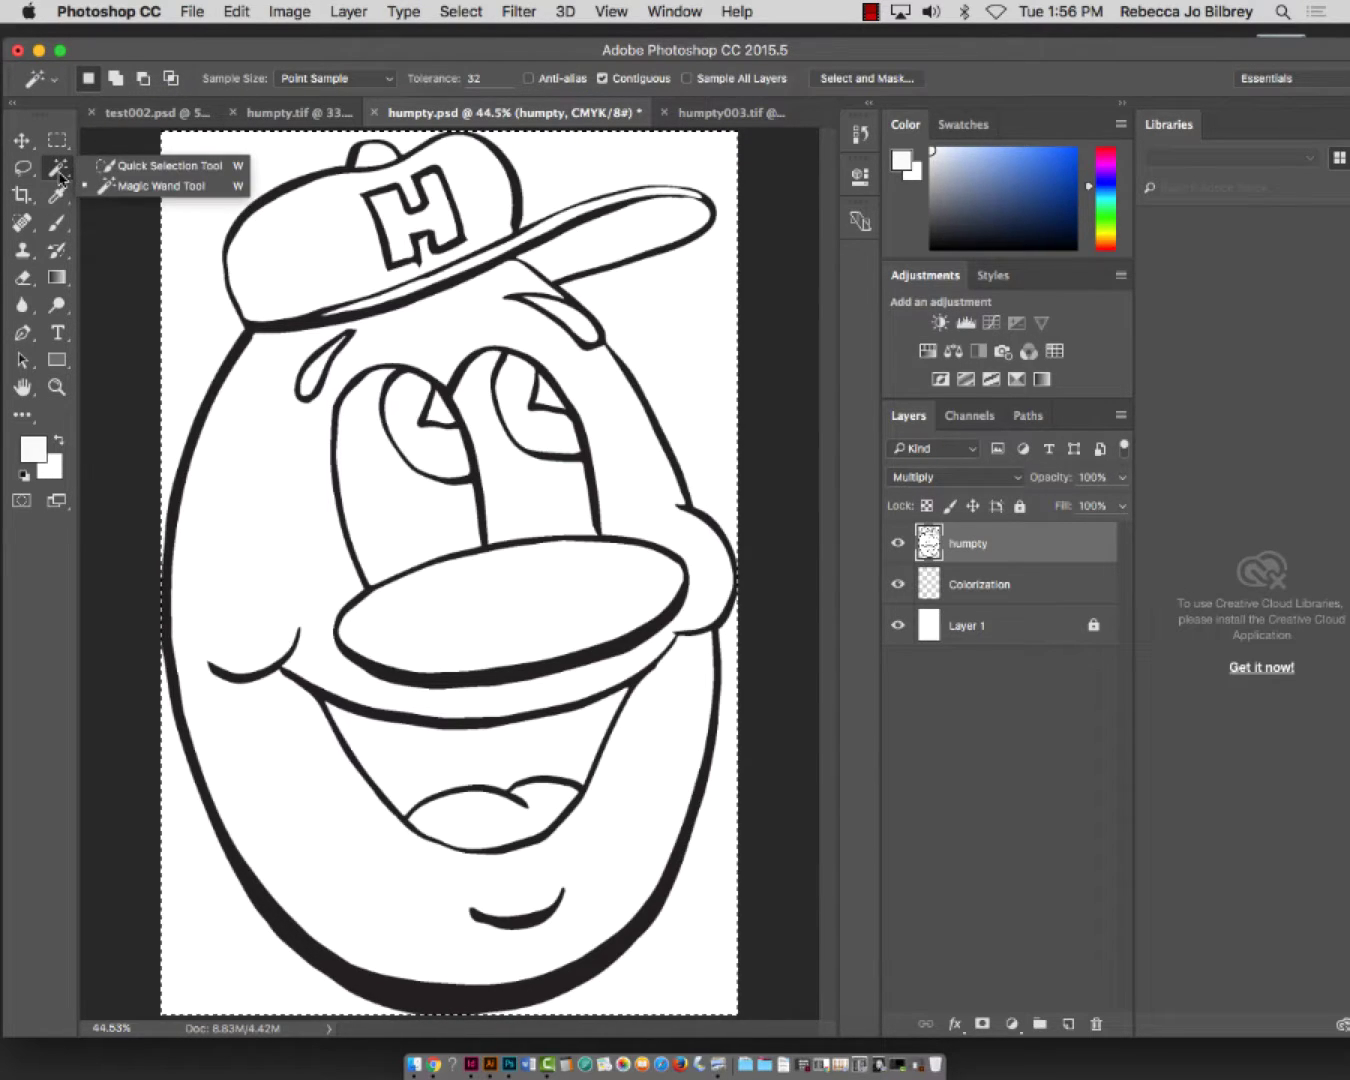
pyautogui.click(164, 166)
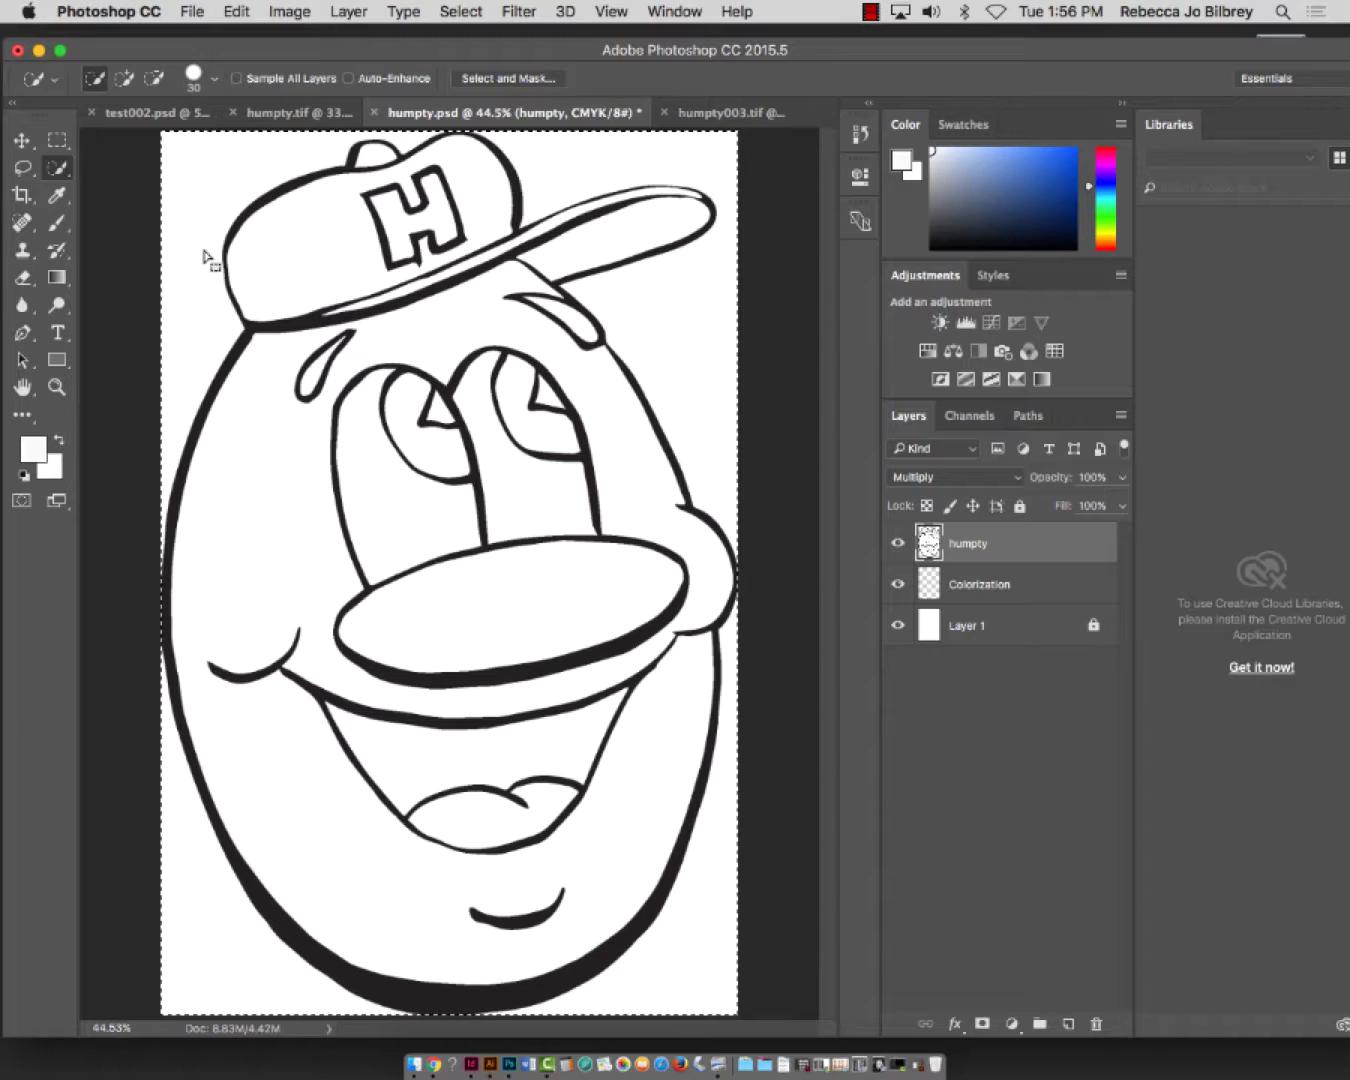
pyautogui.press('super+d')
pyautogui.click(321, 234)
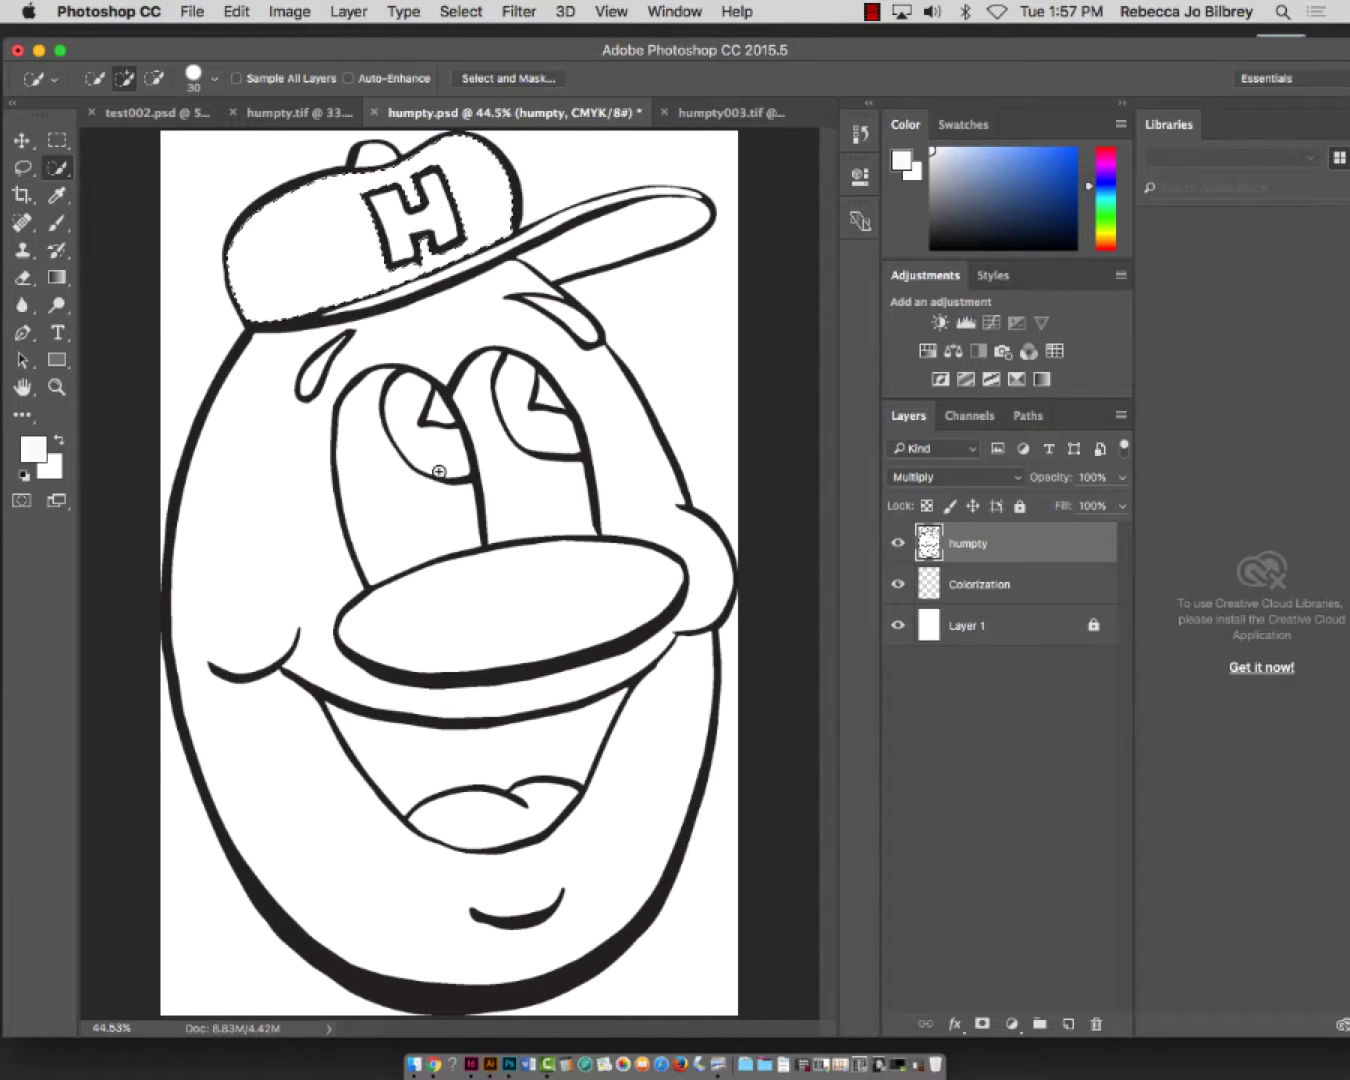
pyautogui.click(497, 820)
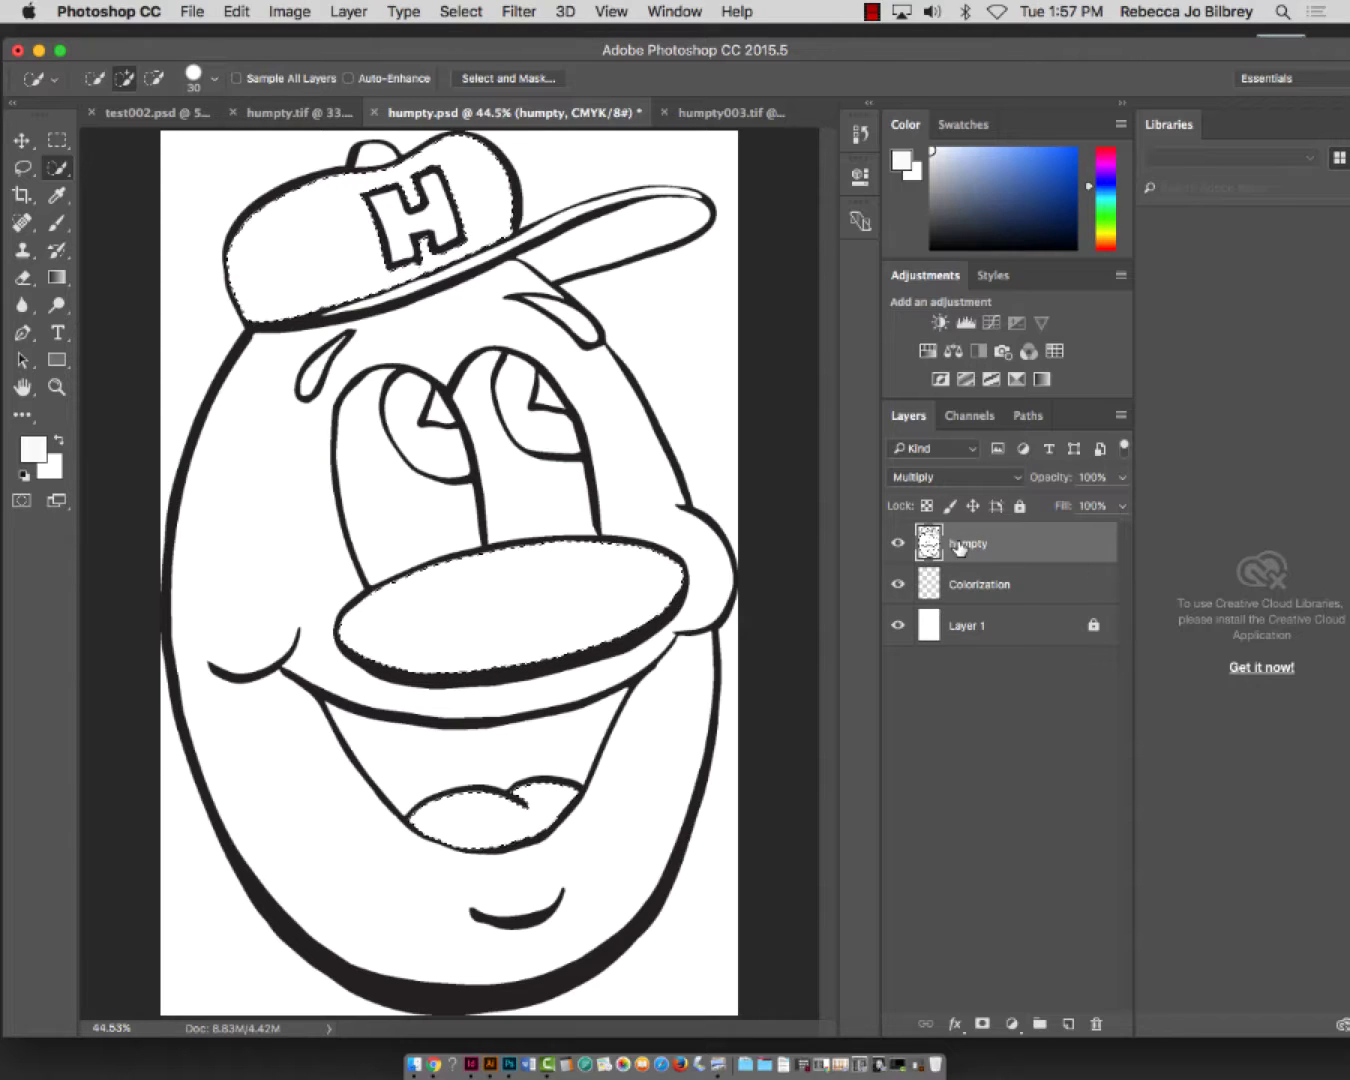
# Fill the selected cap crown, nose and tongue on the Colorization layer with a dark red foreground color
pyautogui.click(1003, 594)
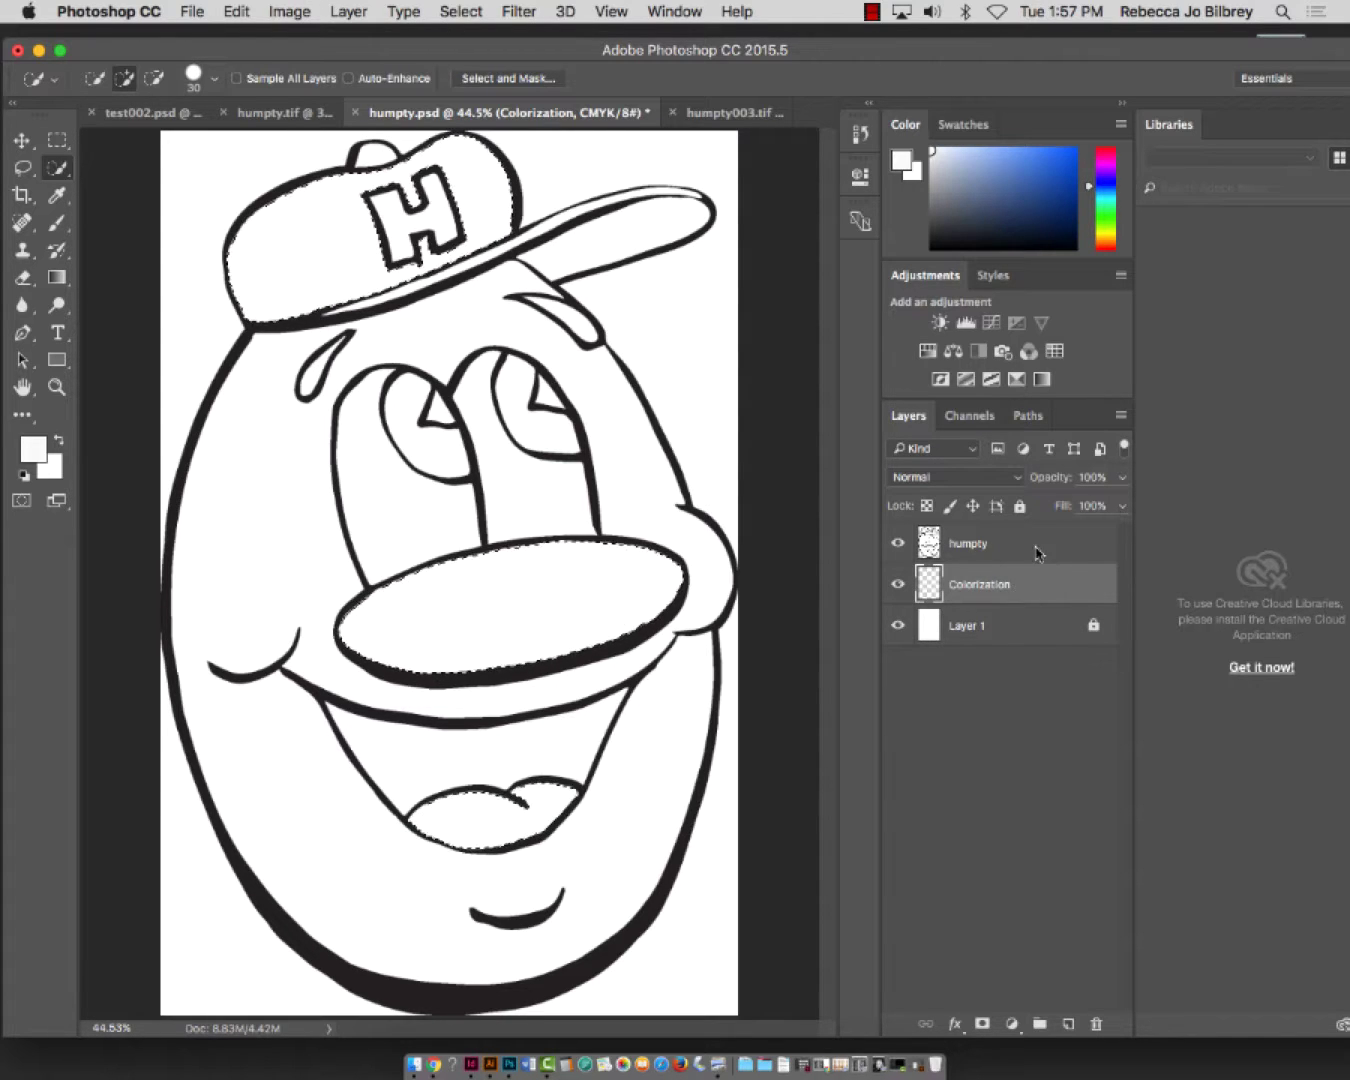
pyautogui.moveTo(1088, 192); pyautogui.dragTo(1089, 145)
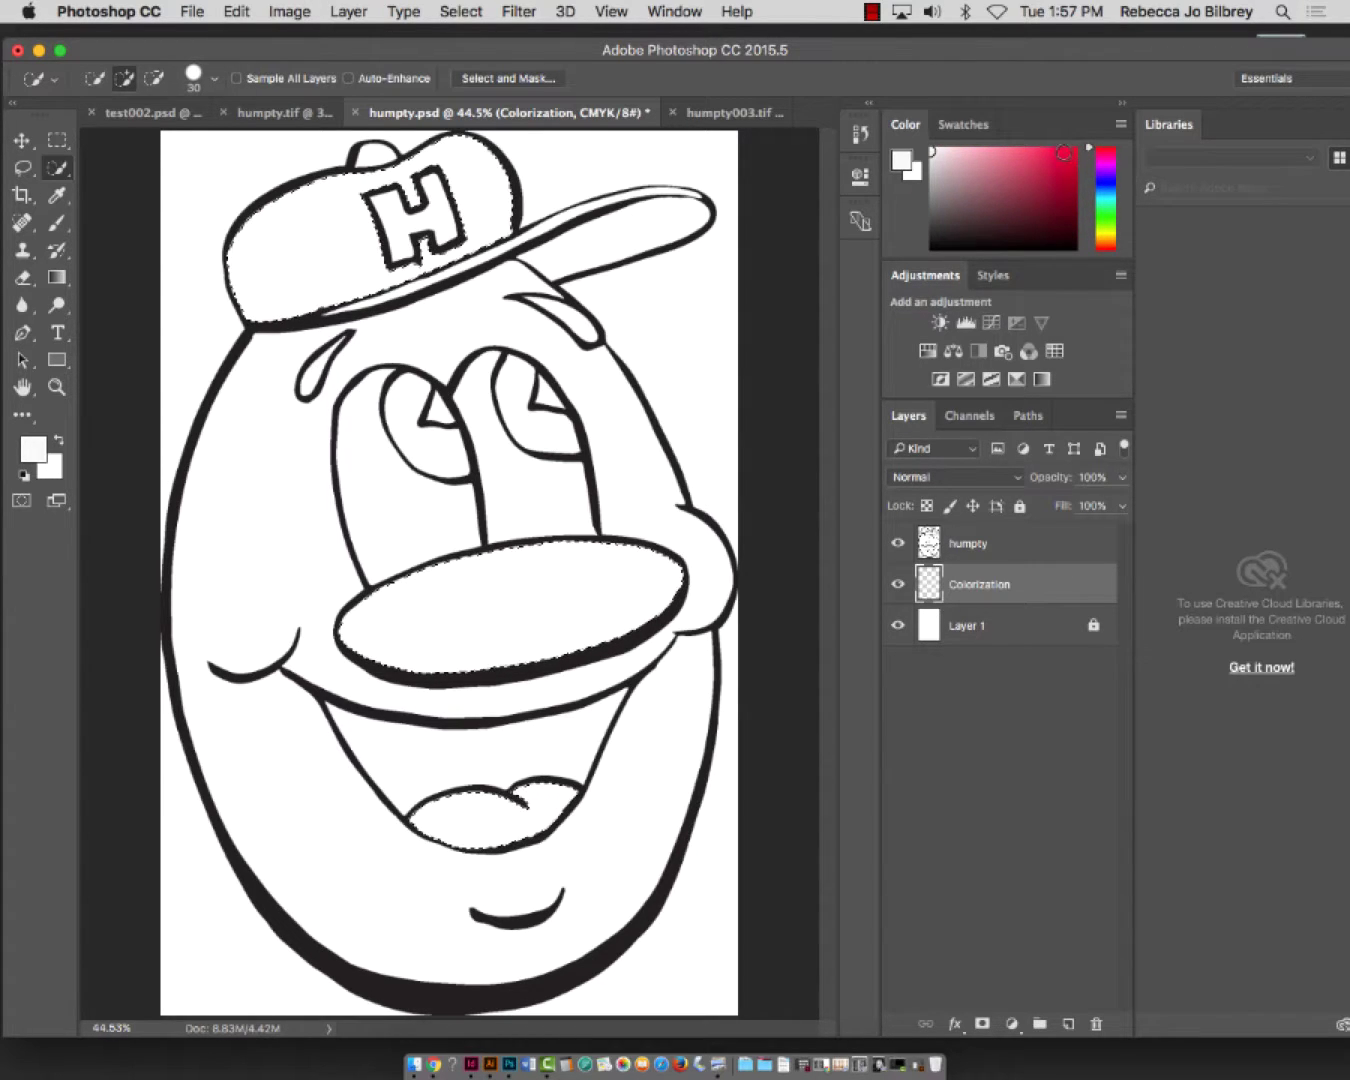
pyautogui.click(1072, 178)
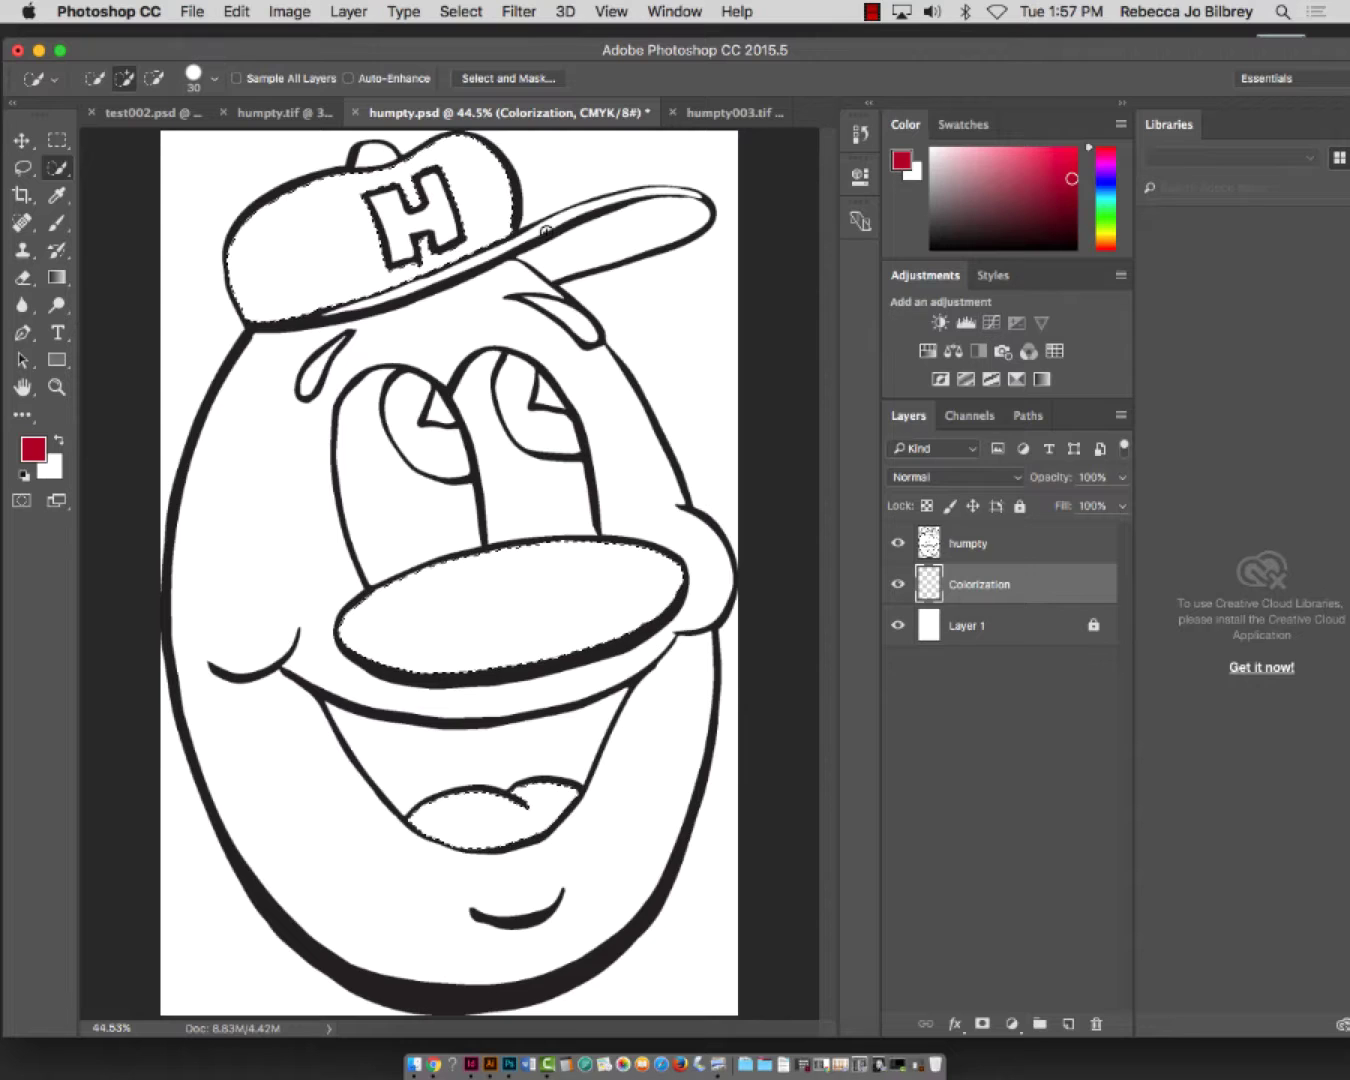
pyautogui.click(238, 9)
pyautogui.click(271, 335)
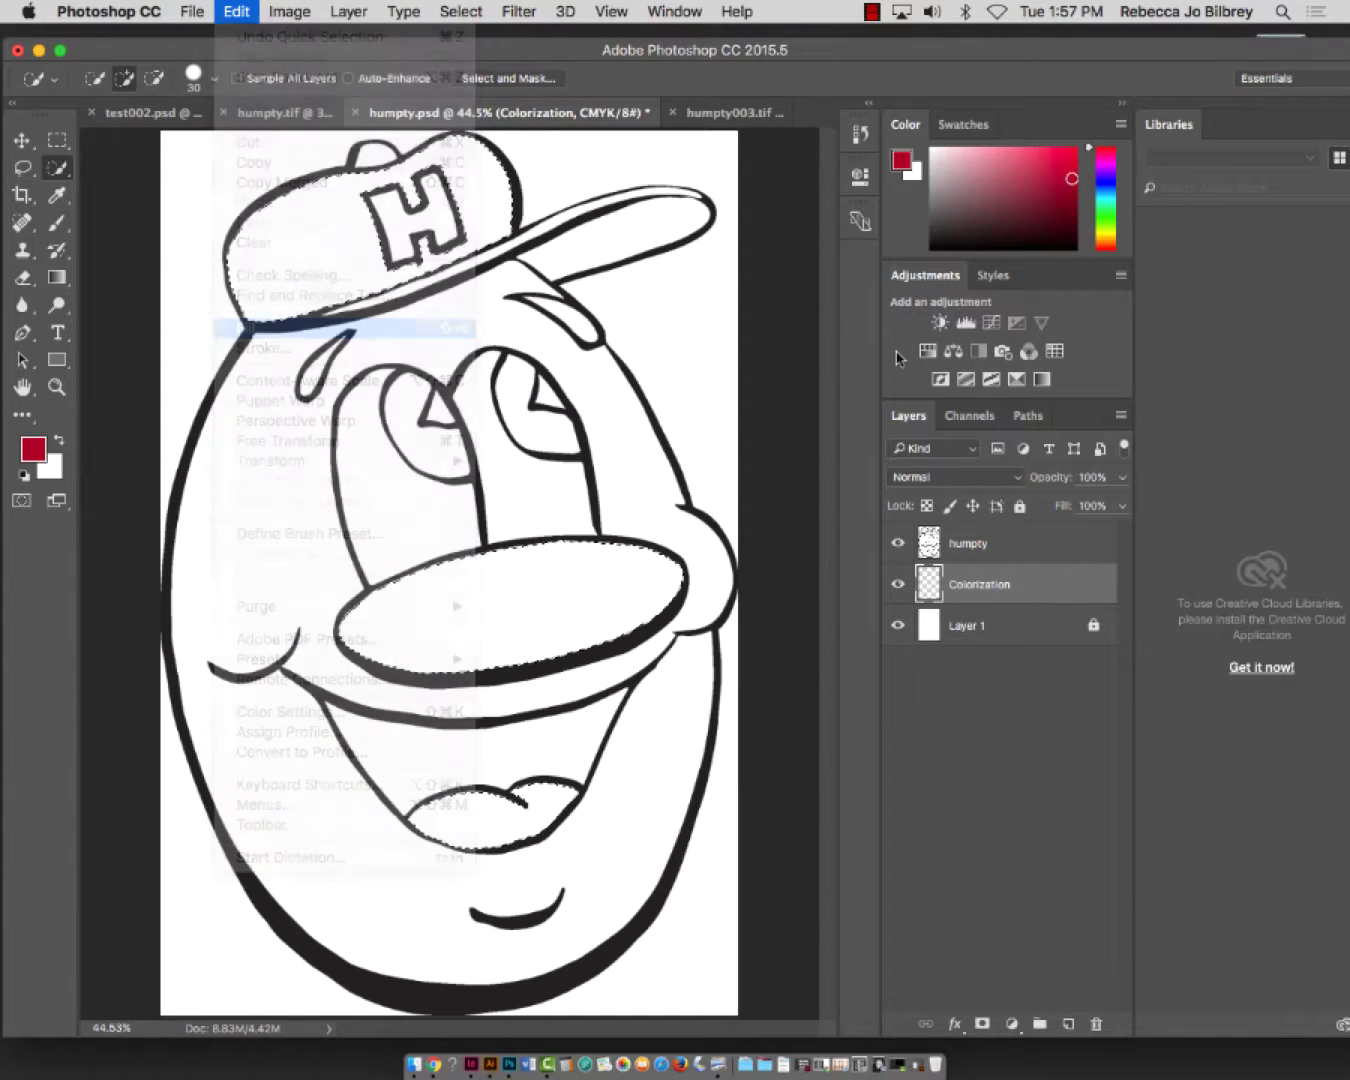
pyautogui.click(781, 396)
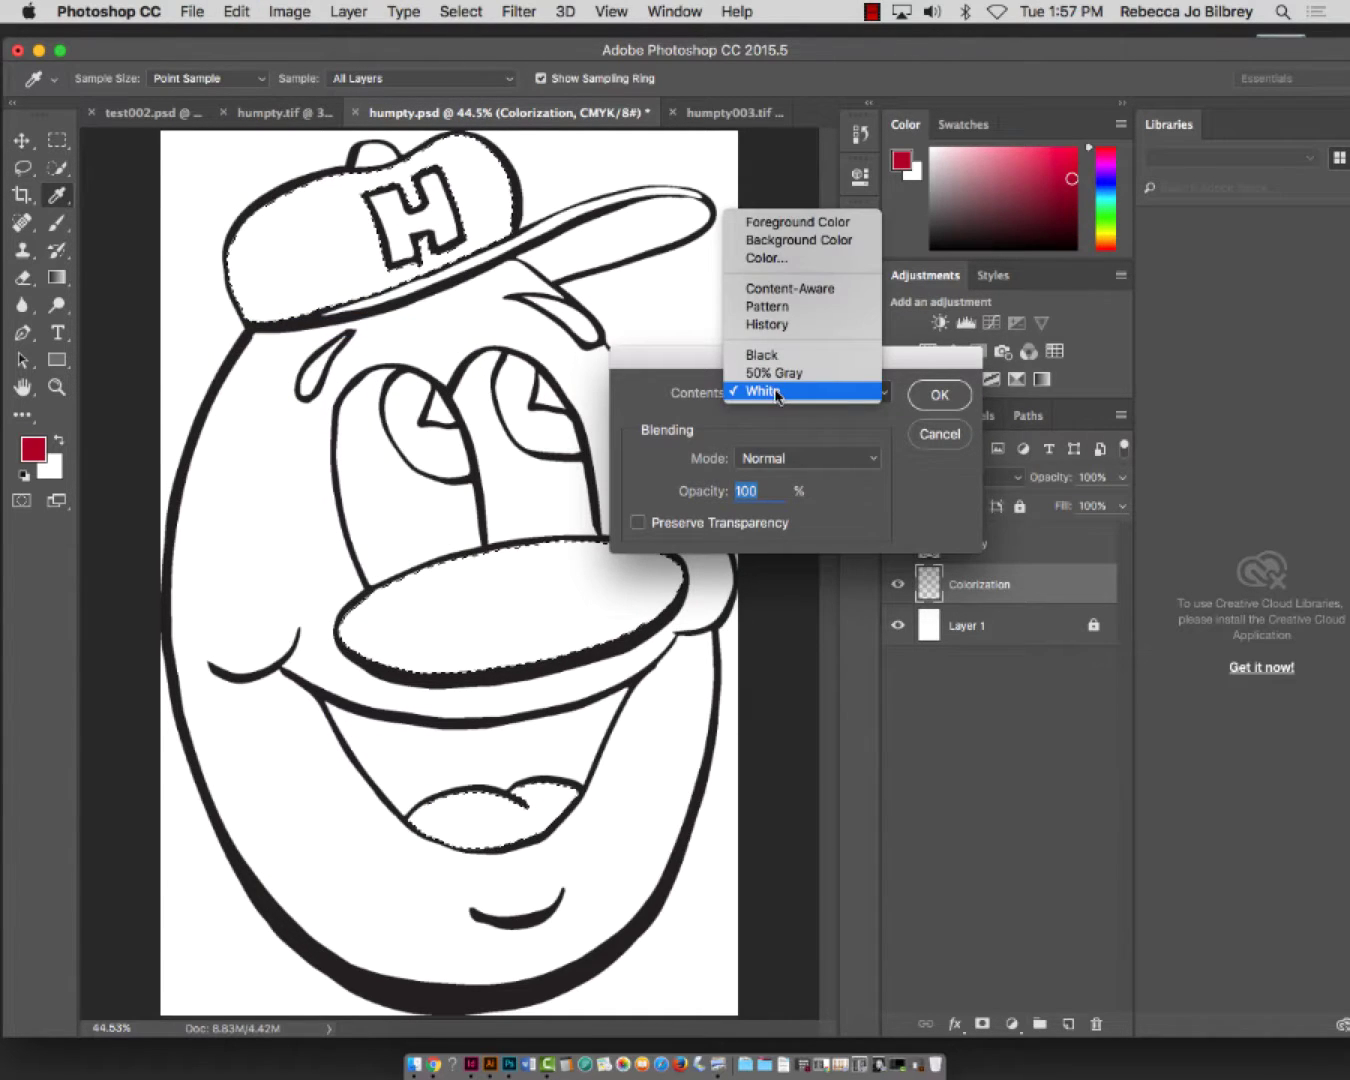
pyautogui.click(796, 221)
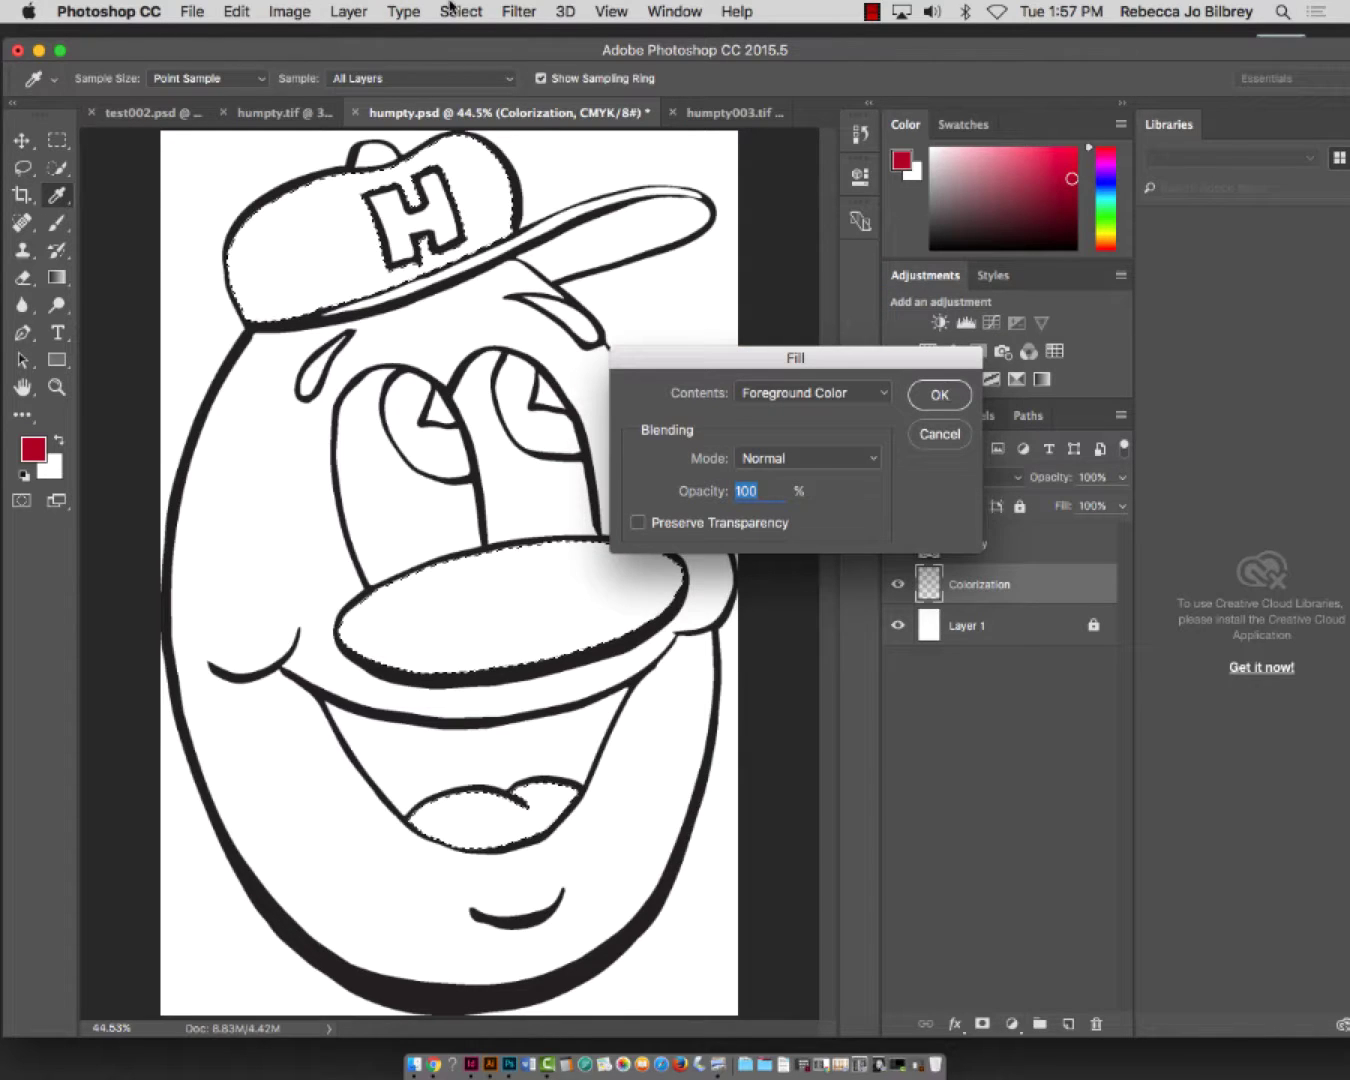
pyautogui.click(939, 394)
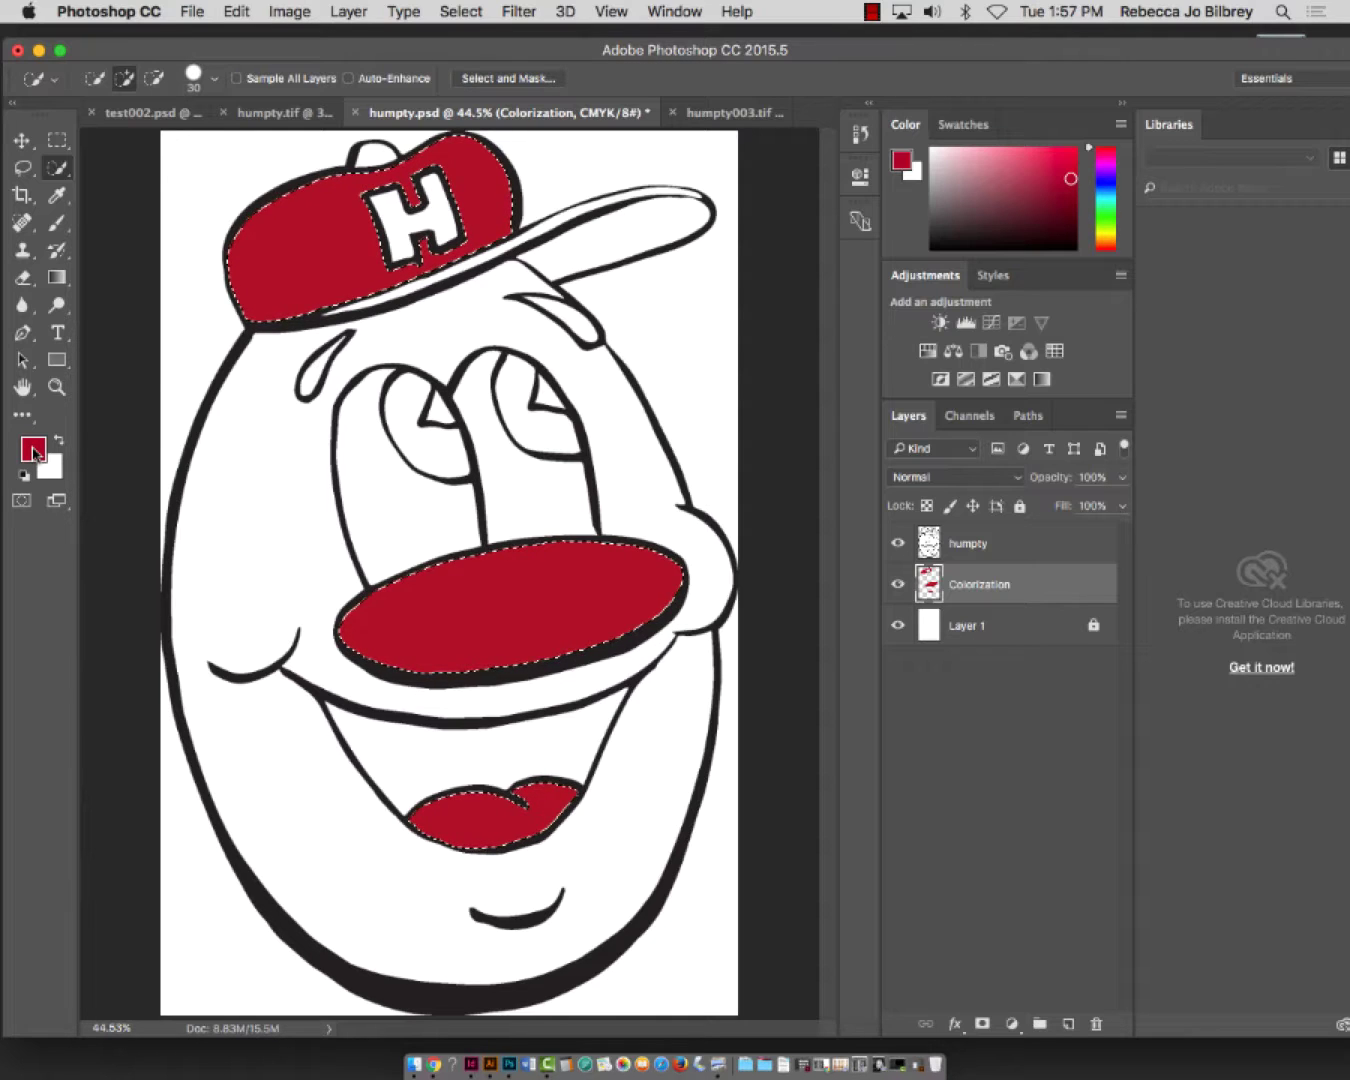
pyautogui.click(236, 12)
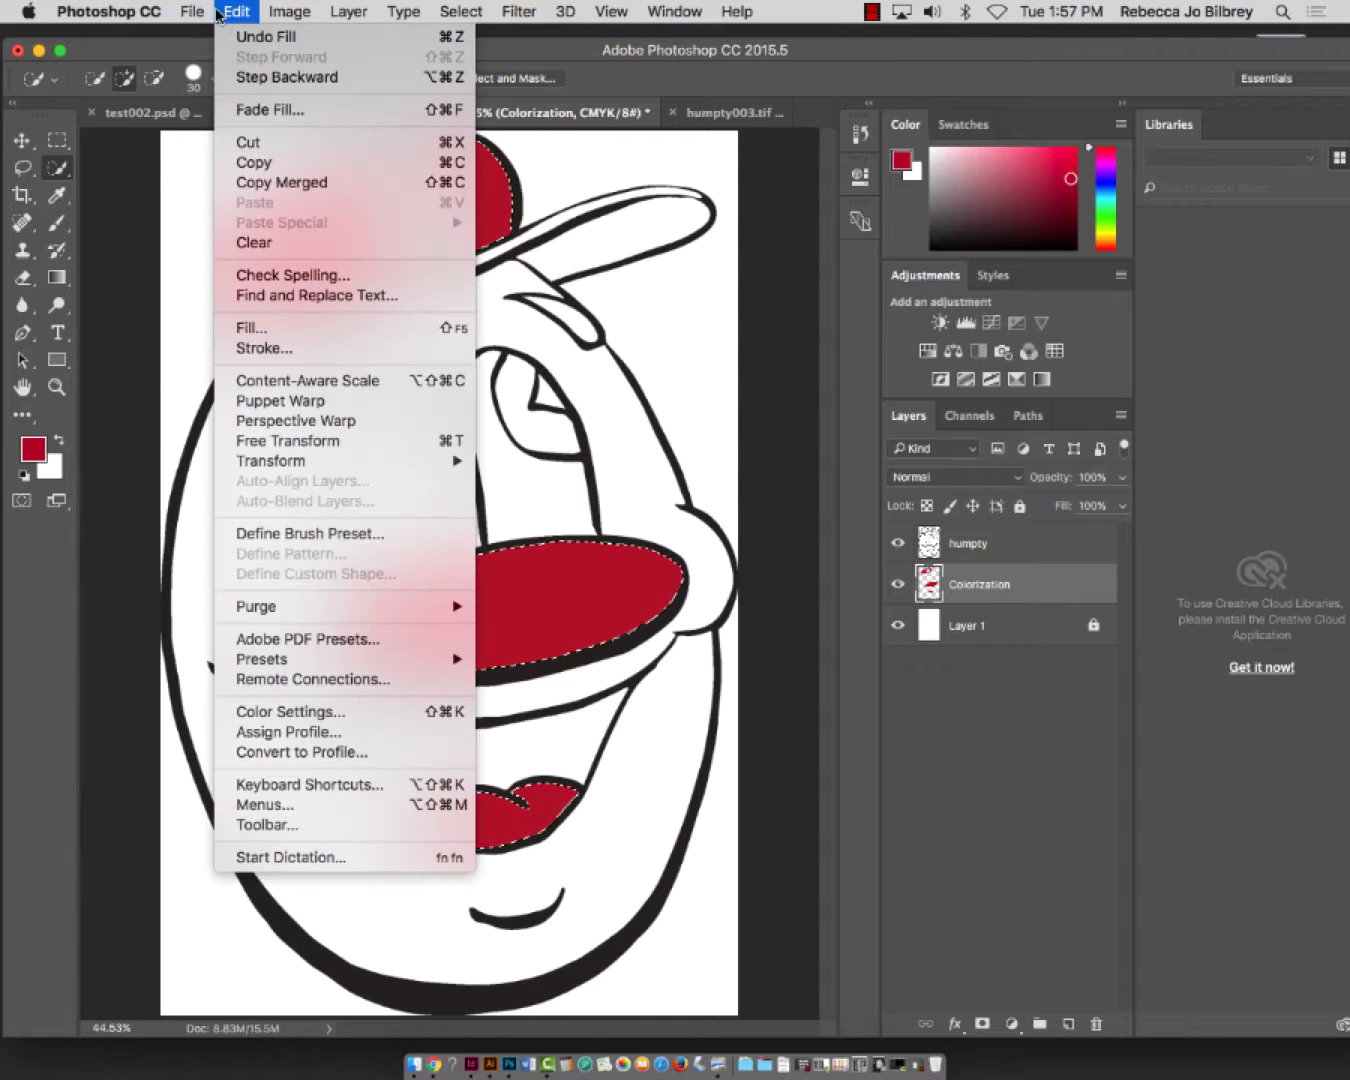
pyautogui.click(251, 327)
pyautogui.click(940, 432)
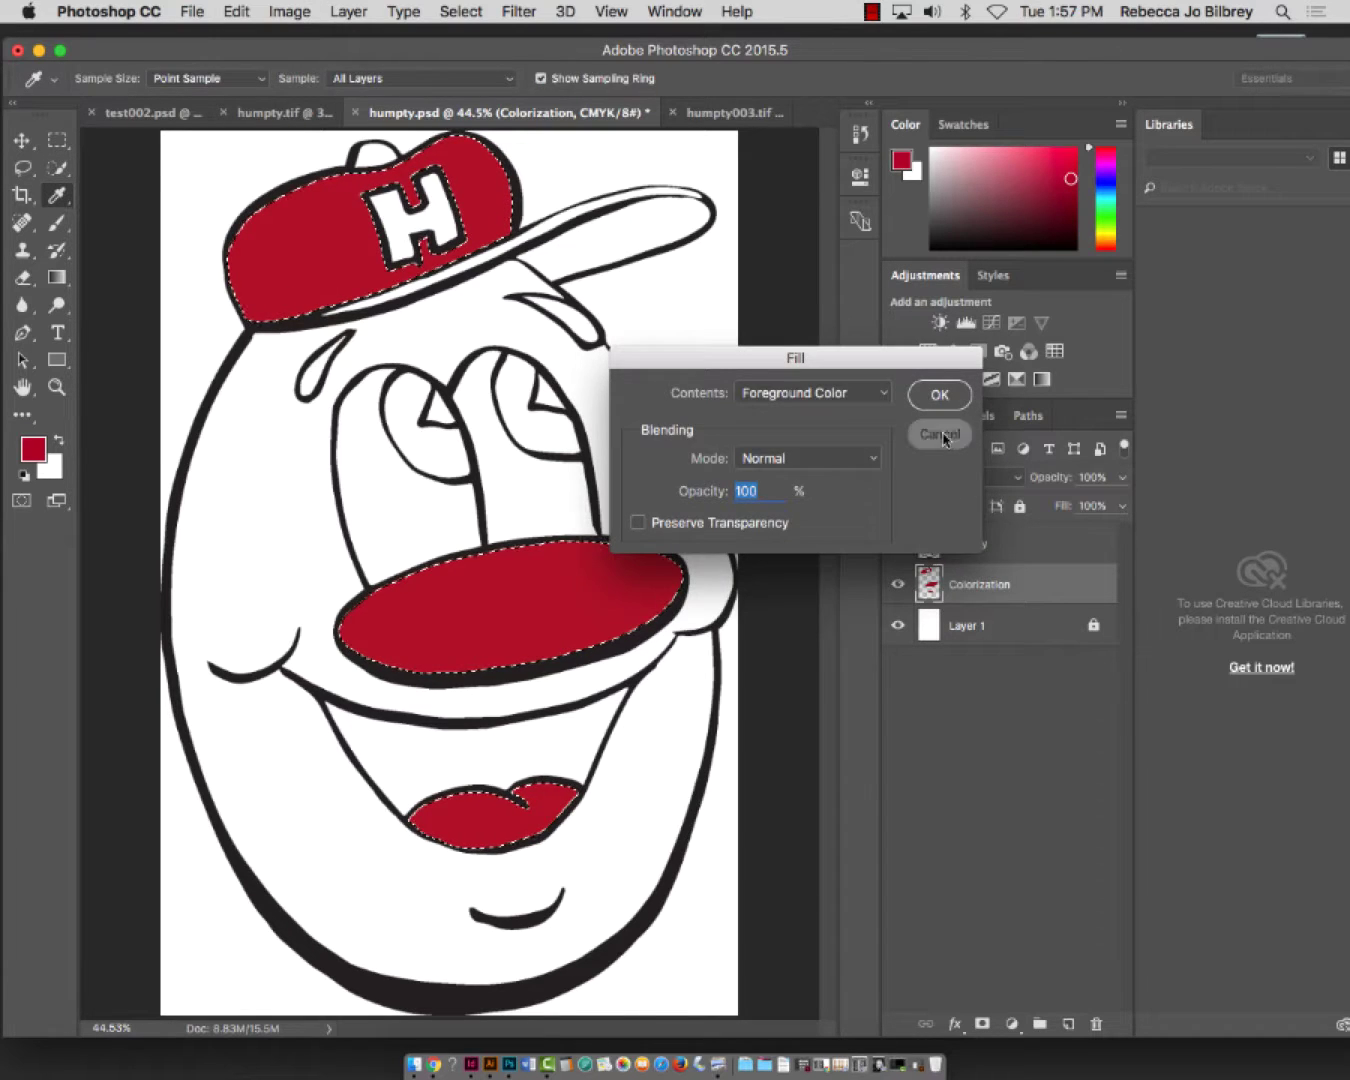
# Apply a 3 px red stroke, located at the center, to the selection edges on the Colorization layer
pyautogui.click(236, 11)
pyautogui.click(300, 350)
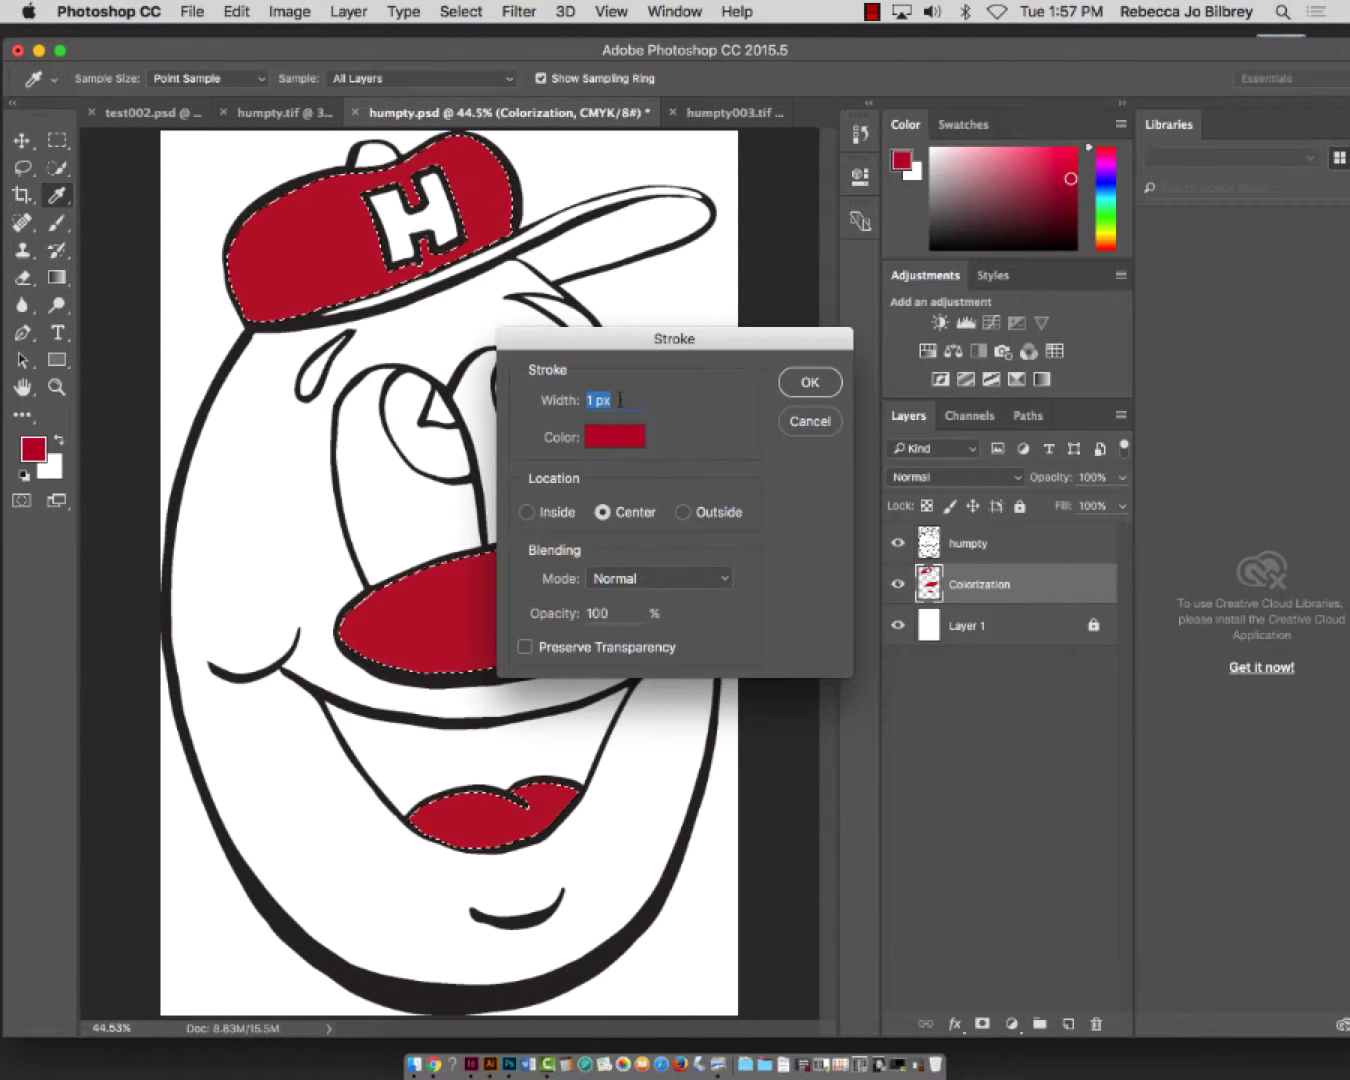
pyautogui.write('3')
pyautogui.click(810, 382)
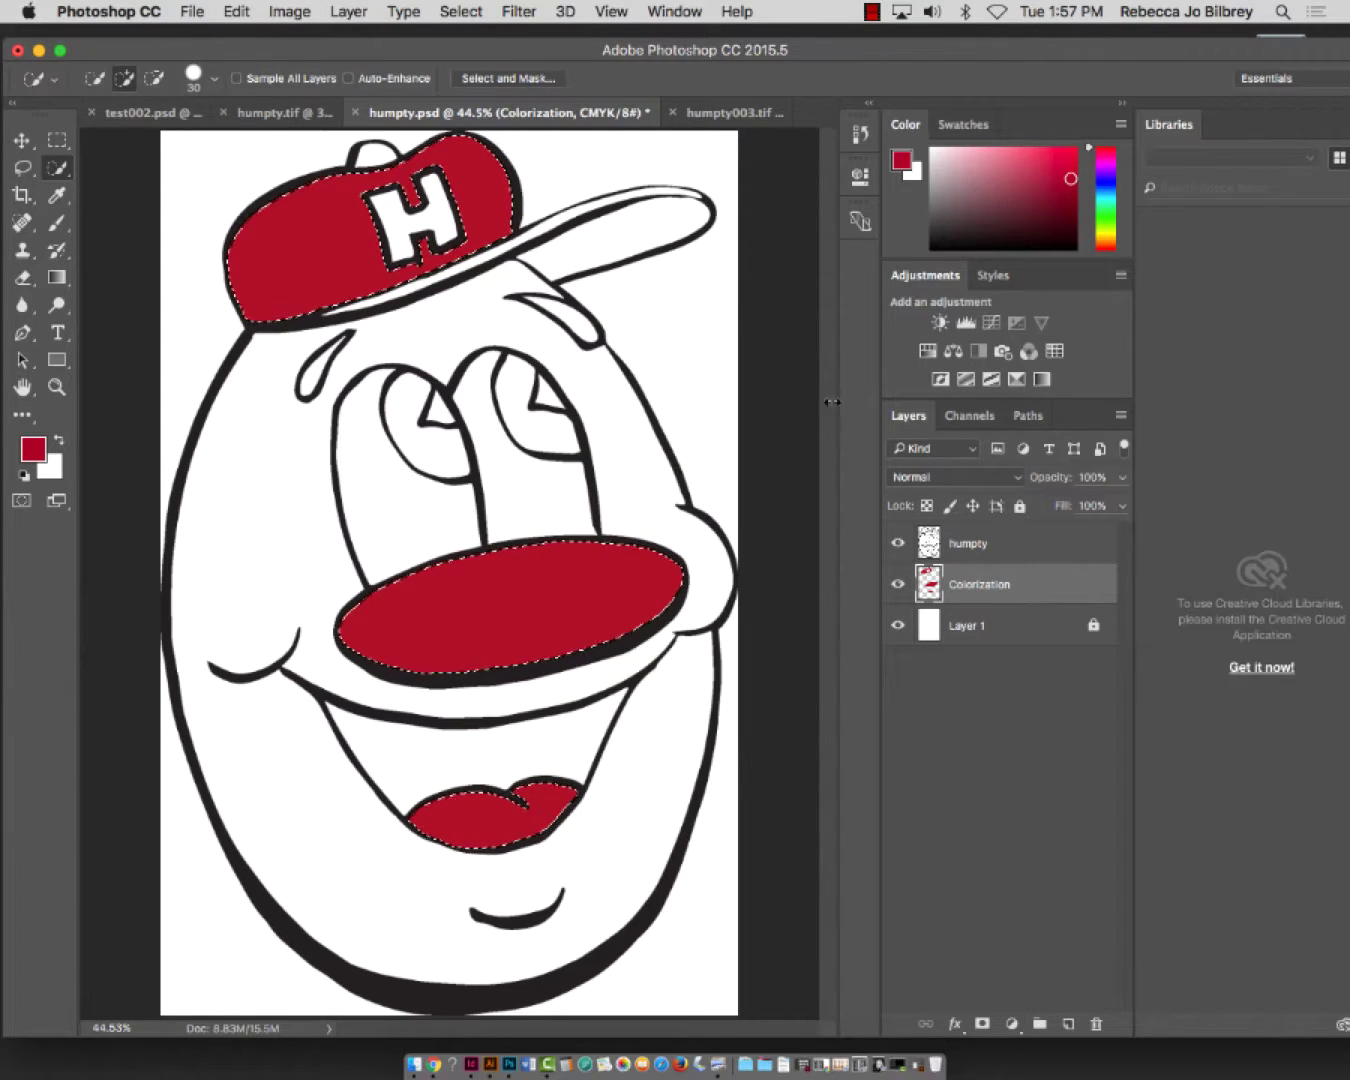
# Hide the humpty layer, apply a 10 px centered red stroke to the selection on the Colorization layer, and show humpty again
pyautogui.click(898, 544)
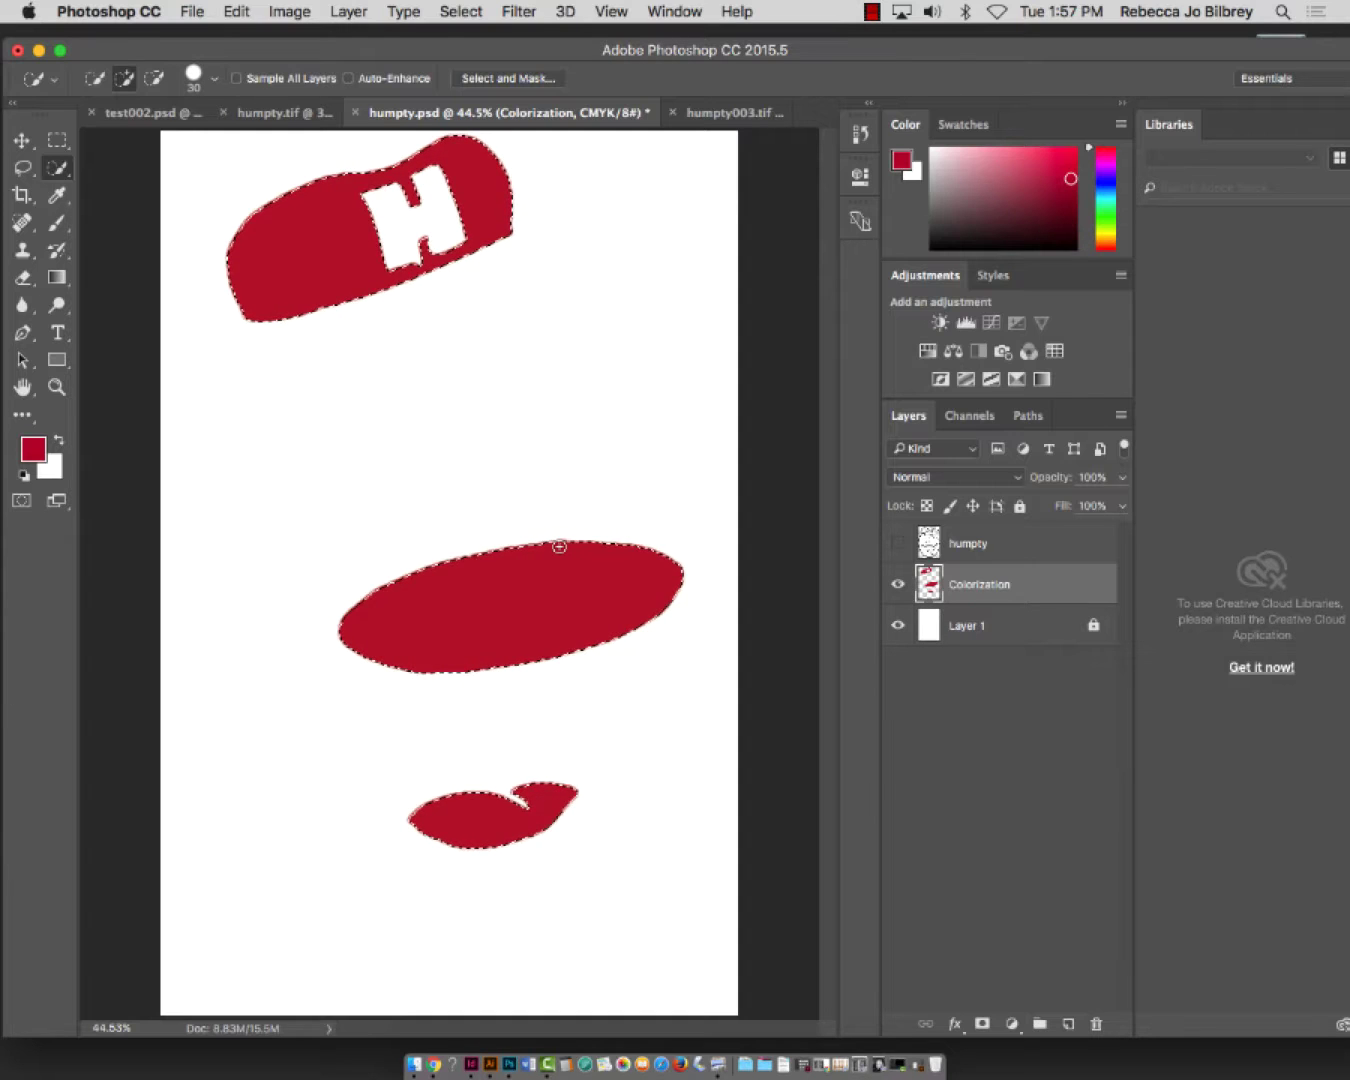
pyautogui.click(245, 11)
pyautogui.click(301, 353)
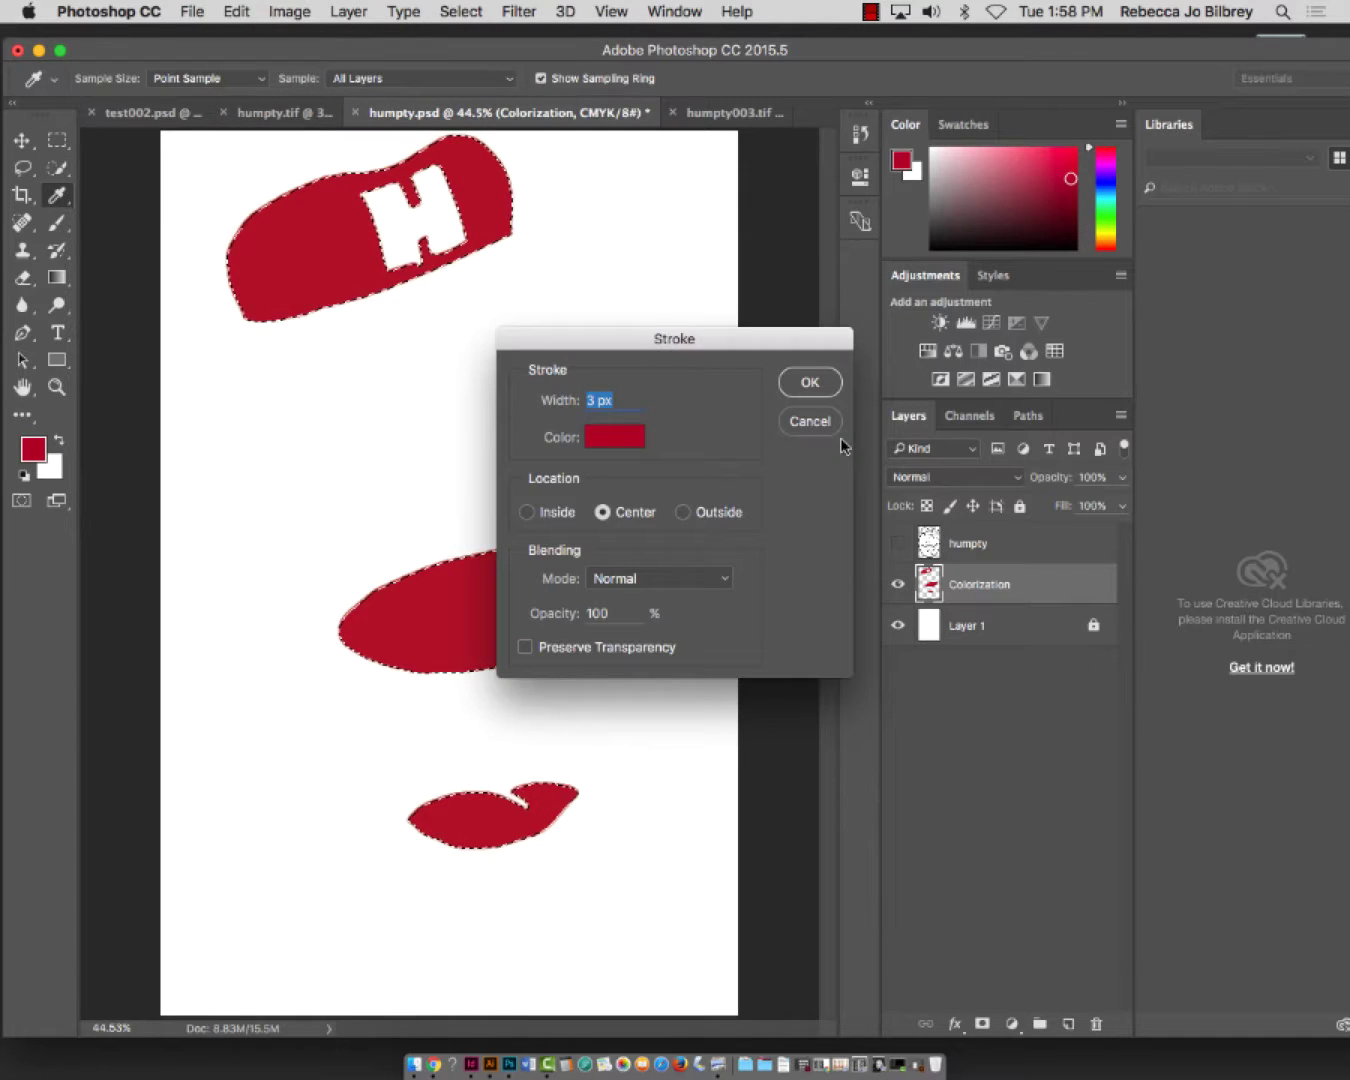
pyautogui.write('10')
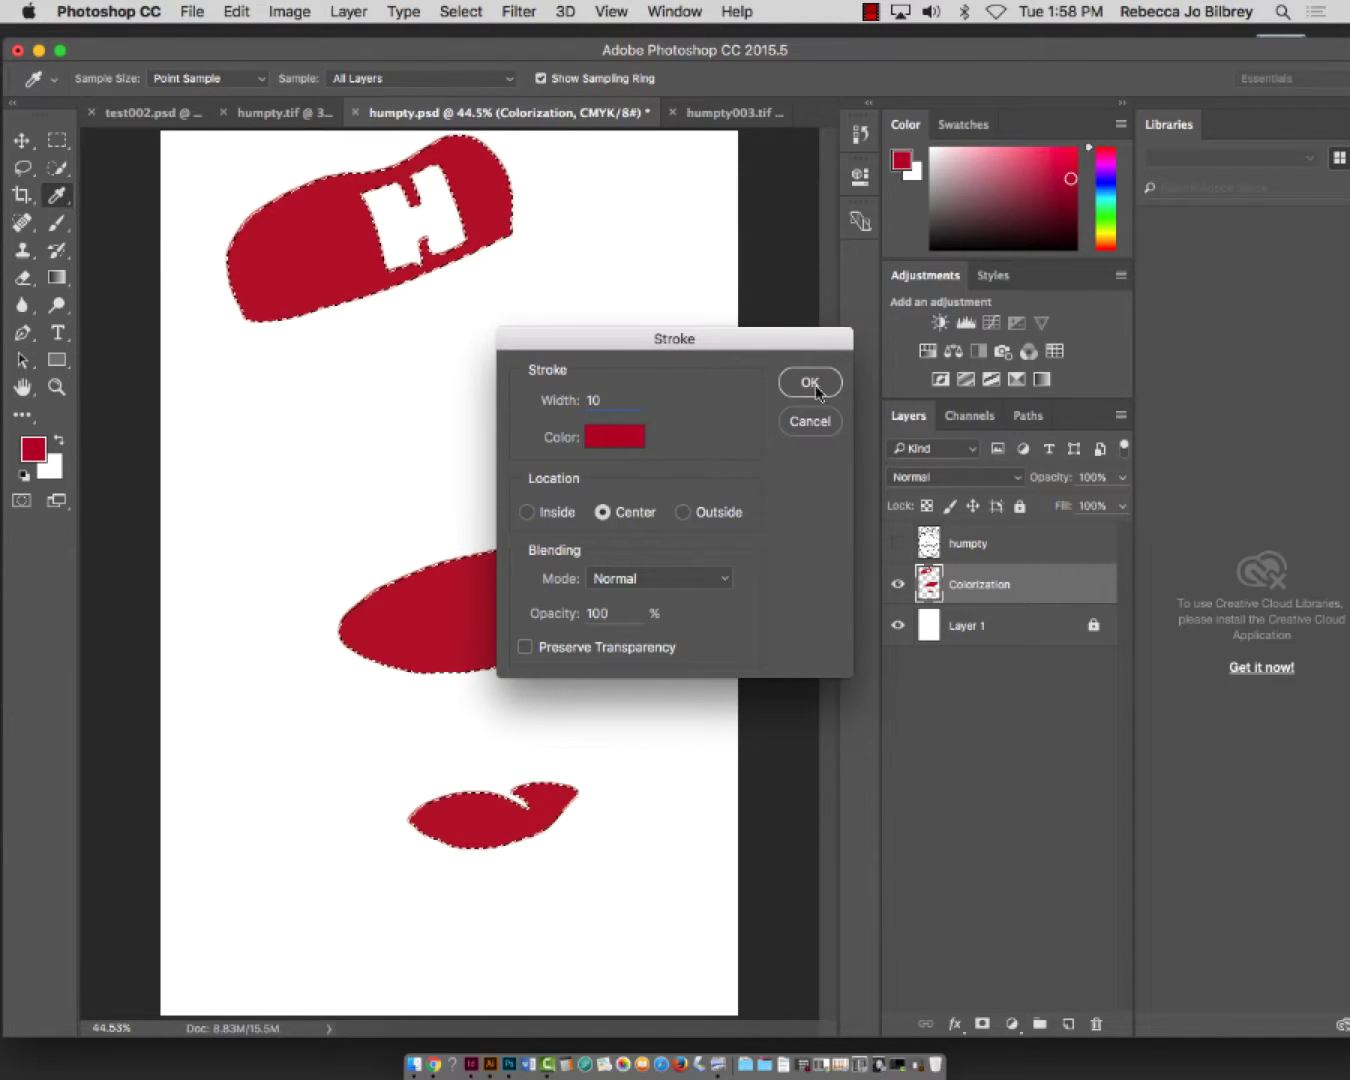
pyautogui.click(811, 383)
pyautogui.click(898, 543)
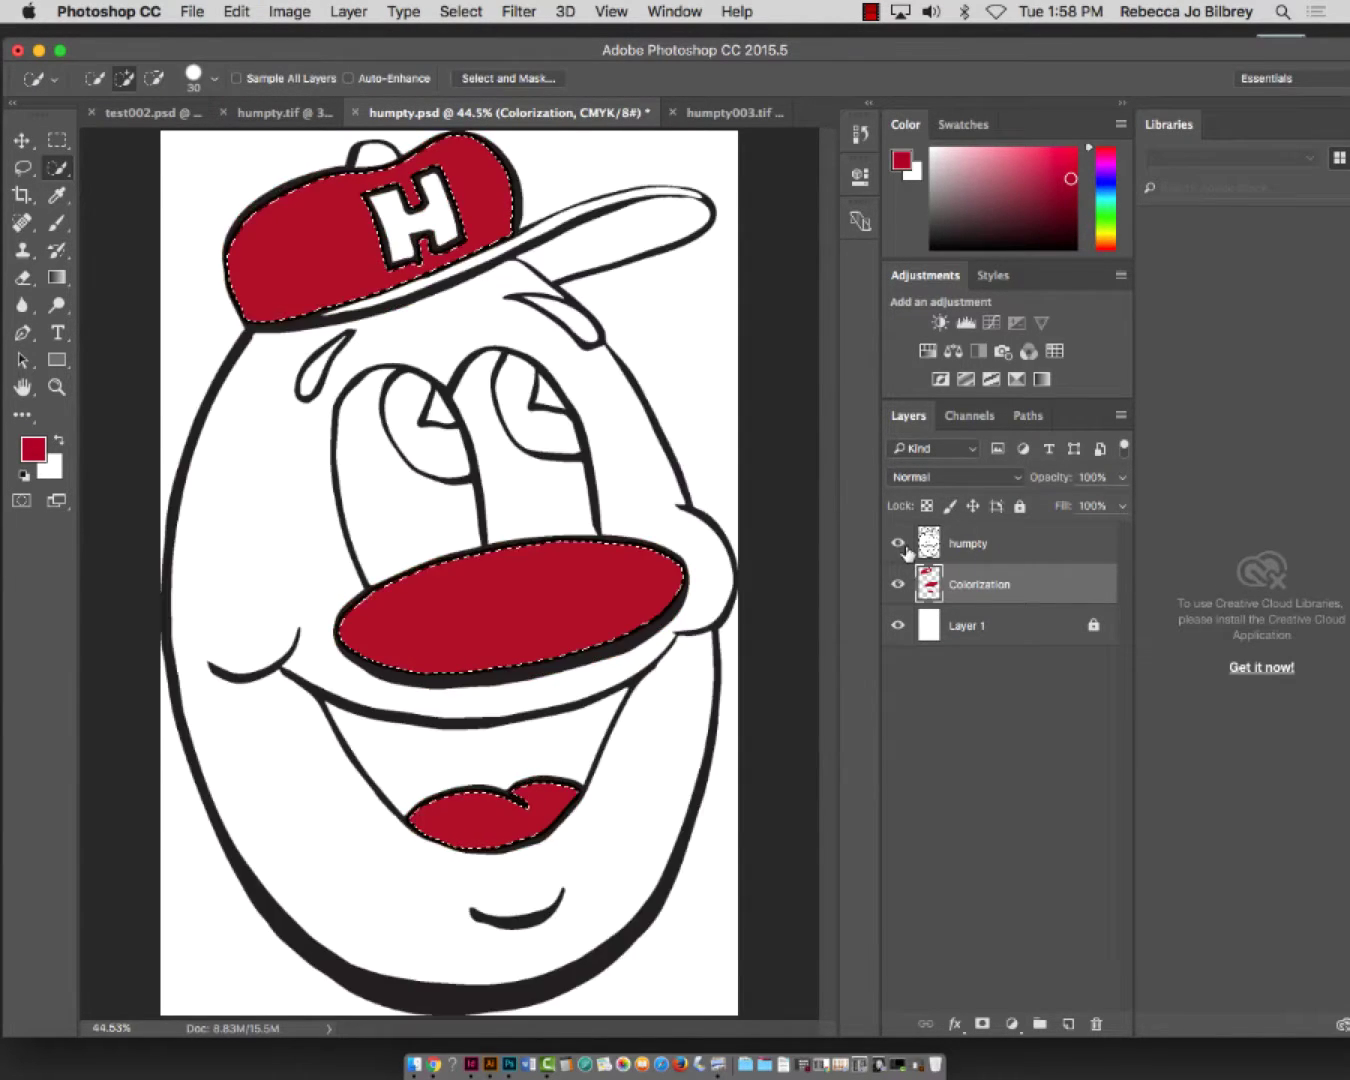
# Toggle the humpty layer's visibility repeatedly to examine how far the red color extends beneath the black line work
pyautogui.click(904, 547)
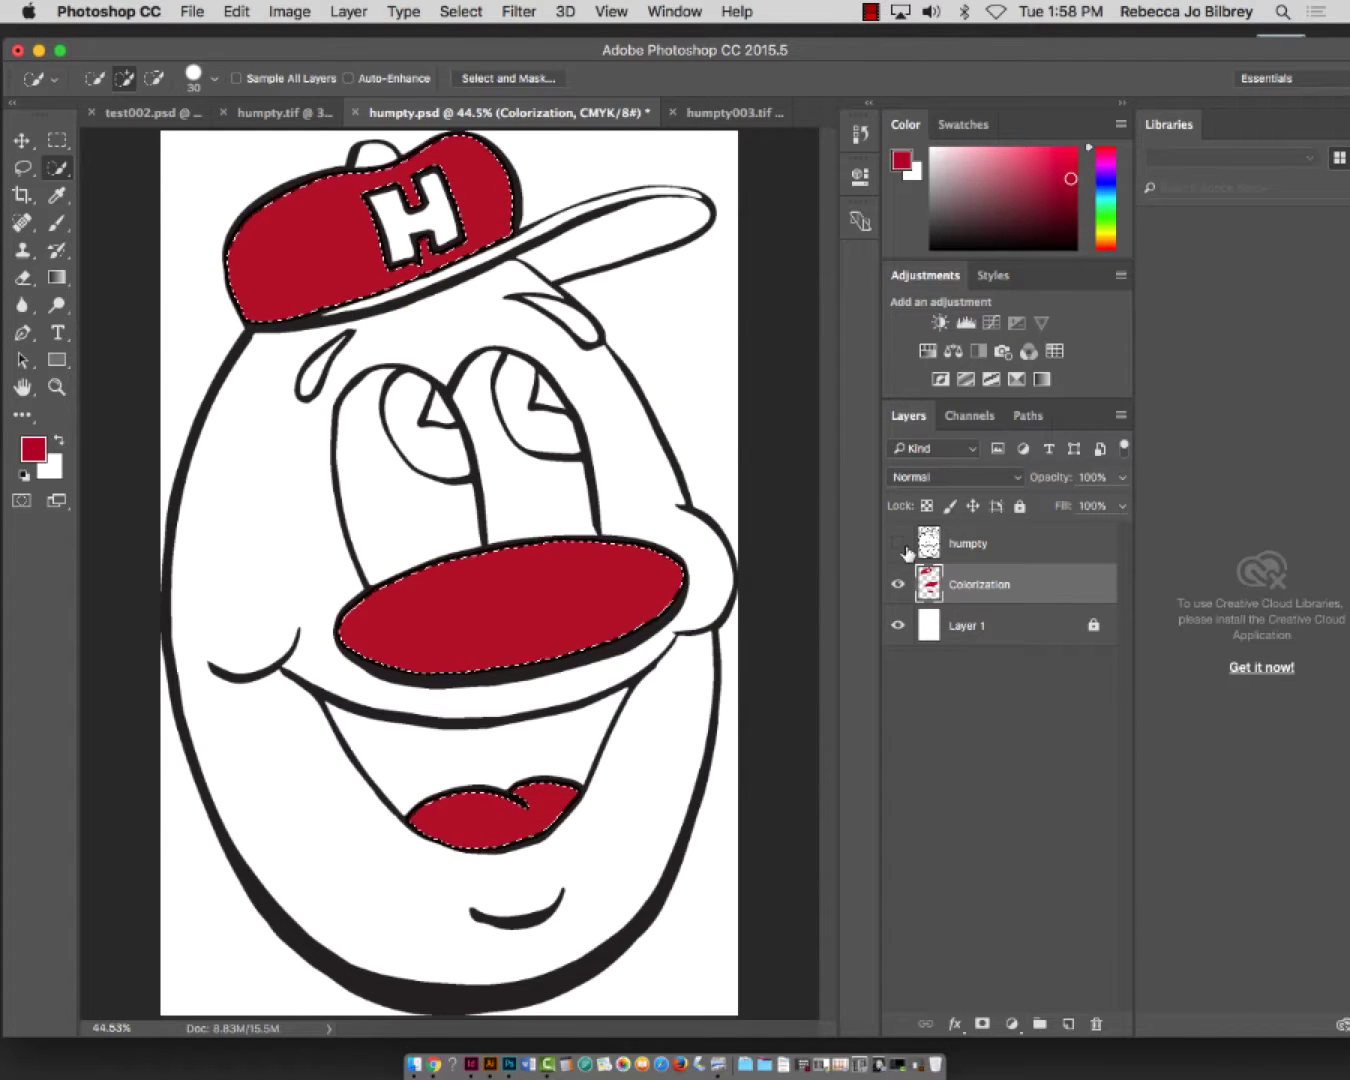
pyautogui.click(904, 548)
pyautogui.click(904, 547)
pyautogui.click(903, 548)
pyautogui.click(904, 548)
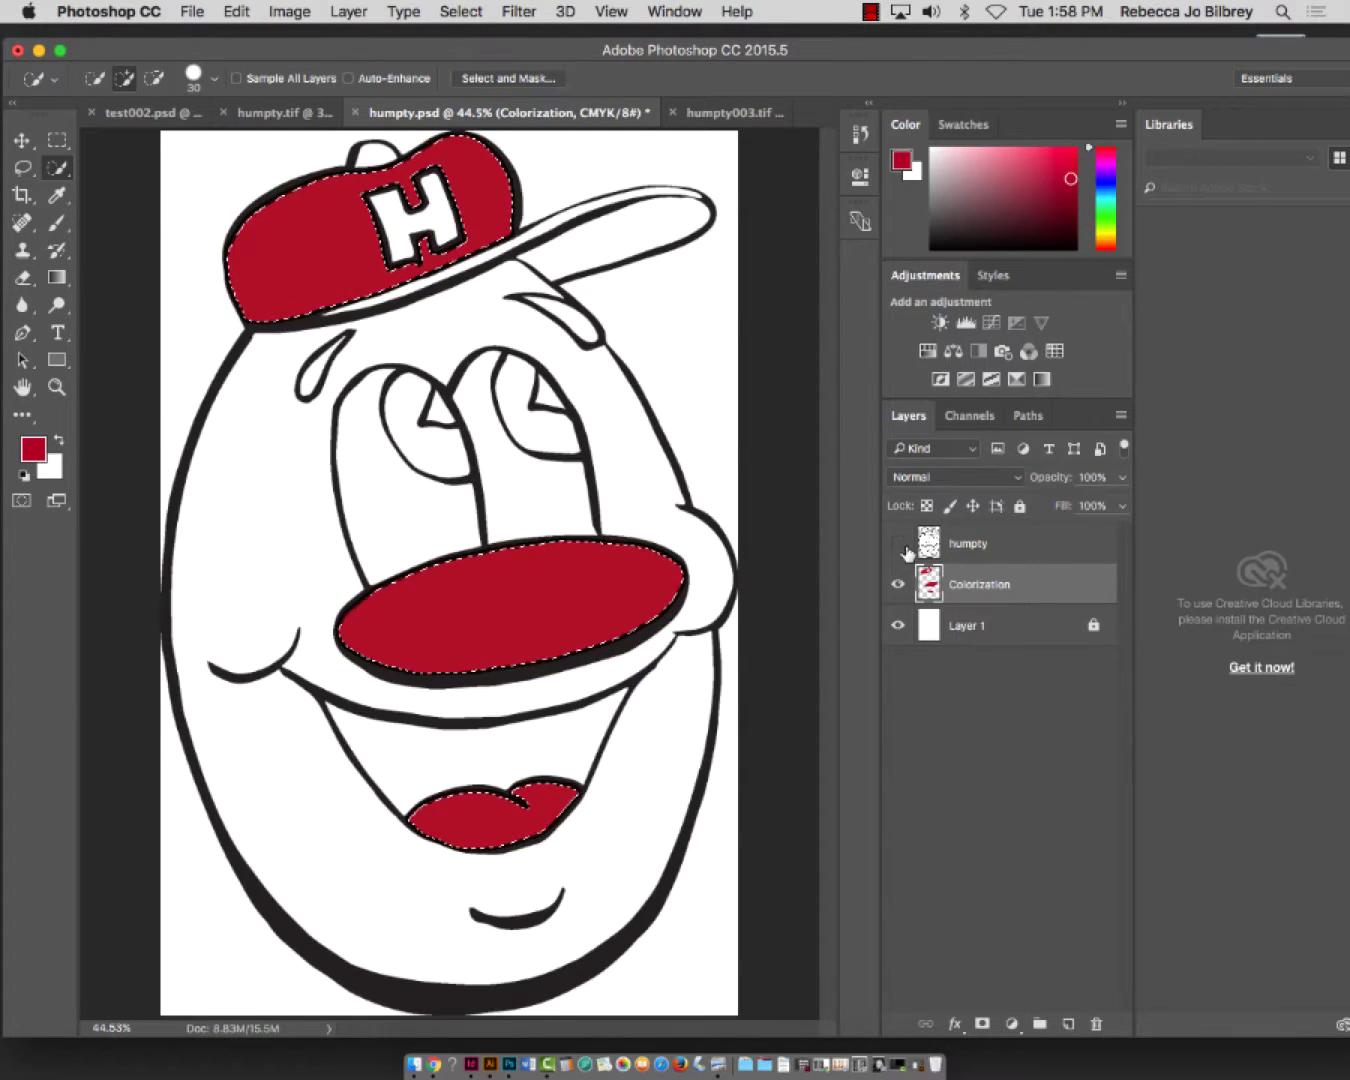
# Hide and show the humpty layer to compare the edges of the red fills with the black outlines
pyautogui.click(904, 548)
pyautogui.click(904, 548)
pyautogui.click(904, 547)
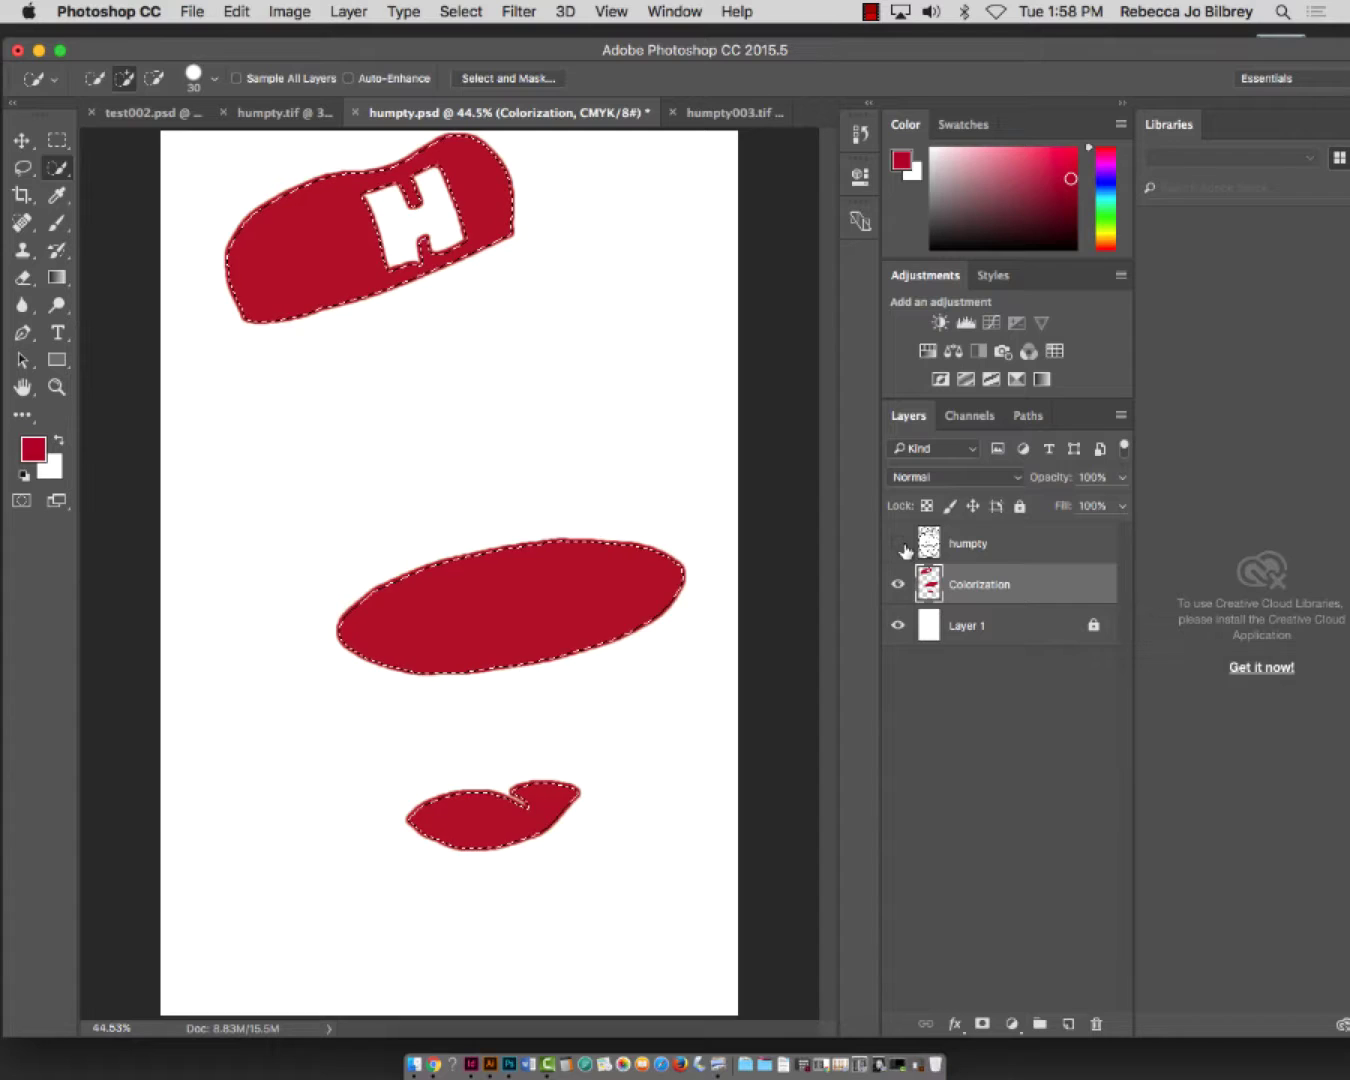
pyautogui.click(904, 548)
# Drop the current selection and use the Magic Wand on the humpty layer to select the cap's button, letter H, brim edge and both irises
pyautogui.click(967, 545)
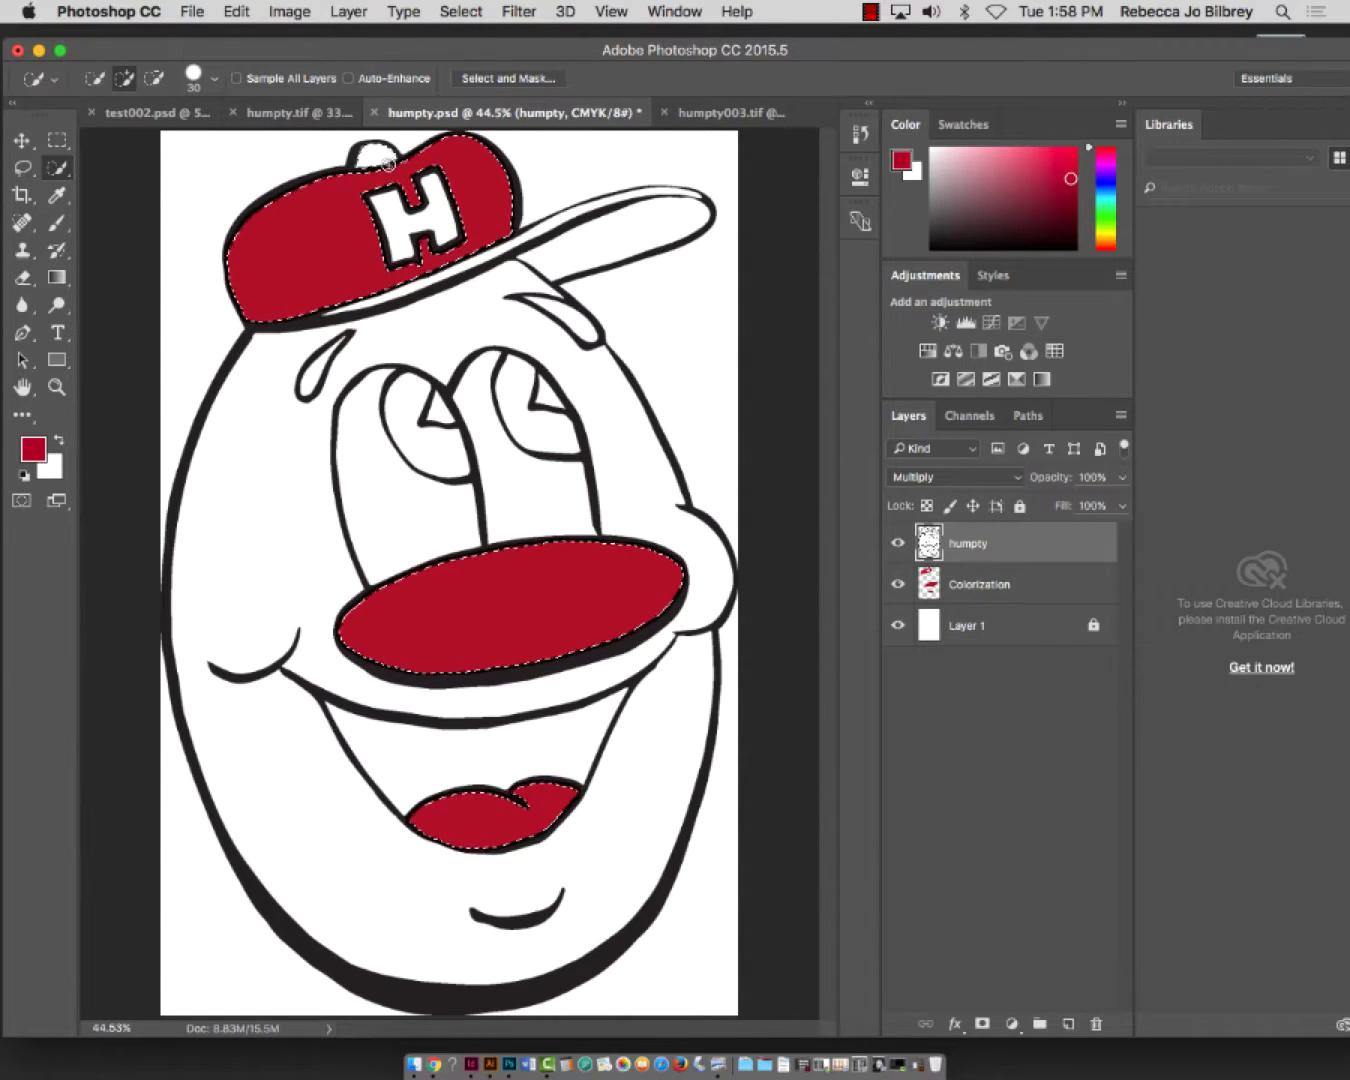
pyautogui.press('super+d')
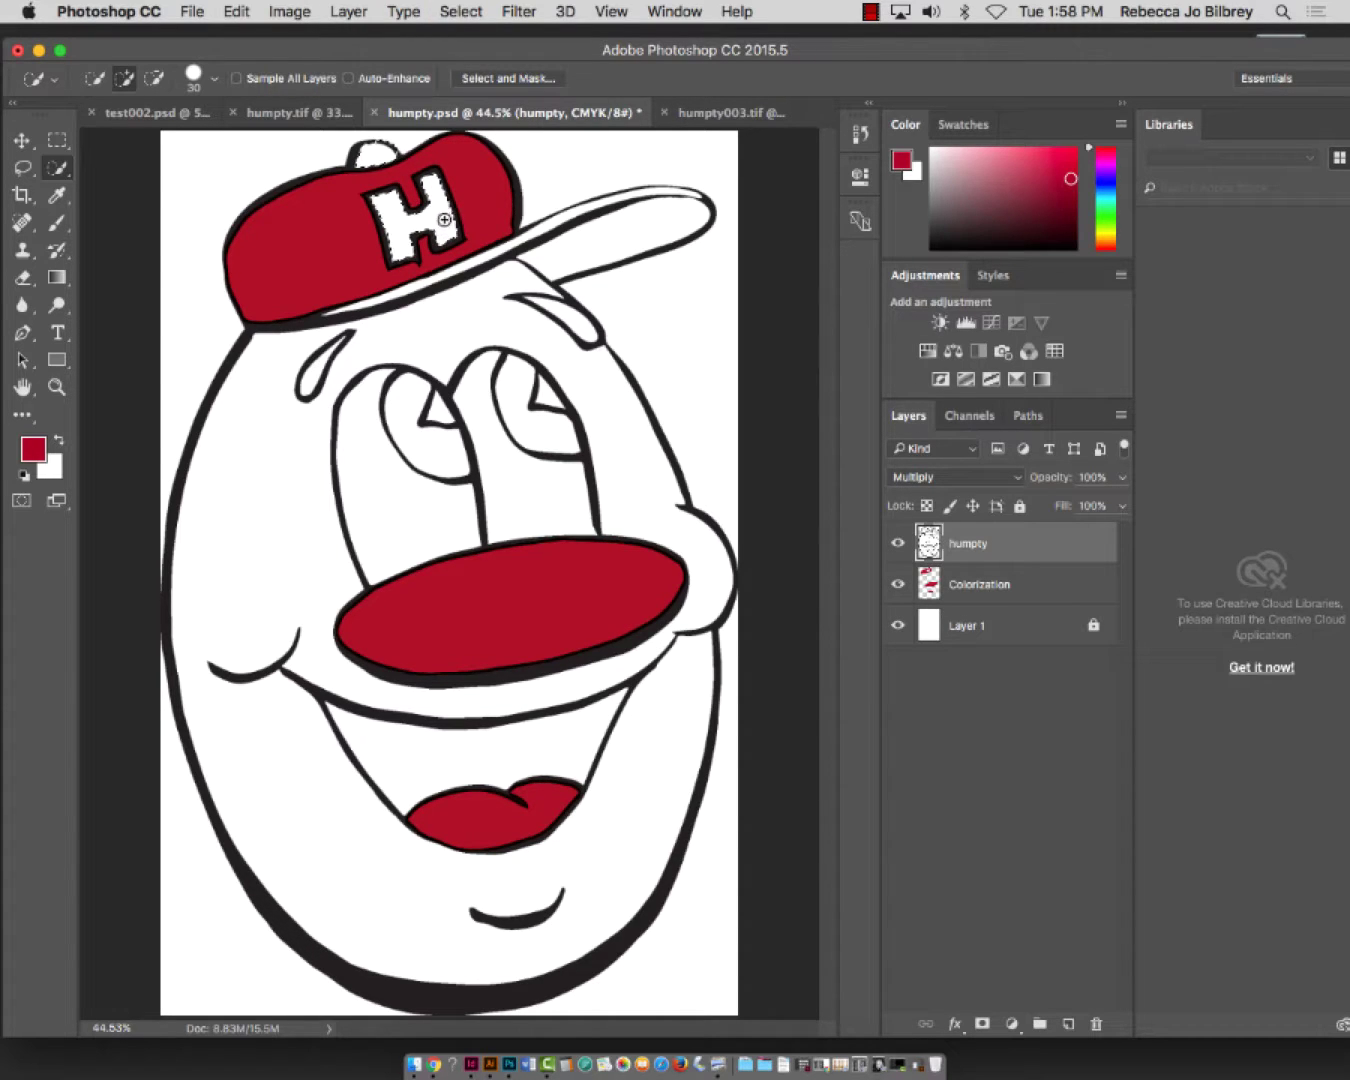
pyautogui.click(547, 225)
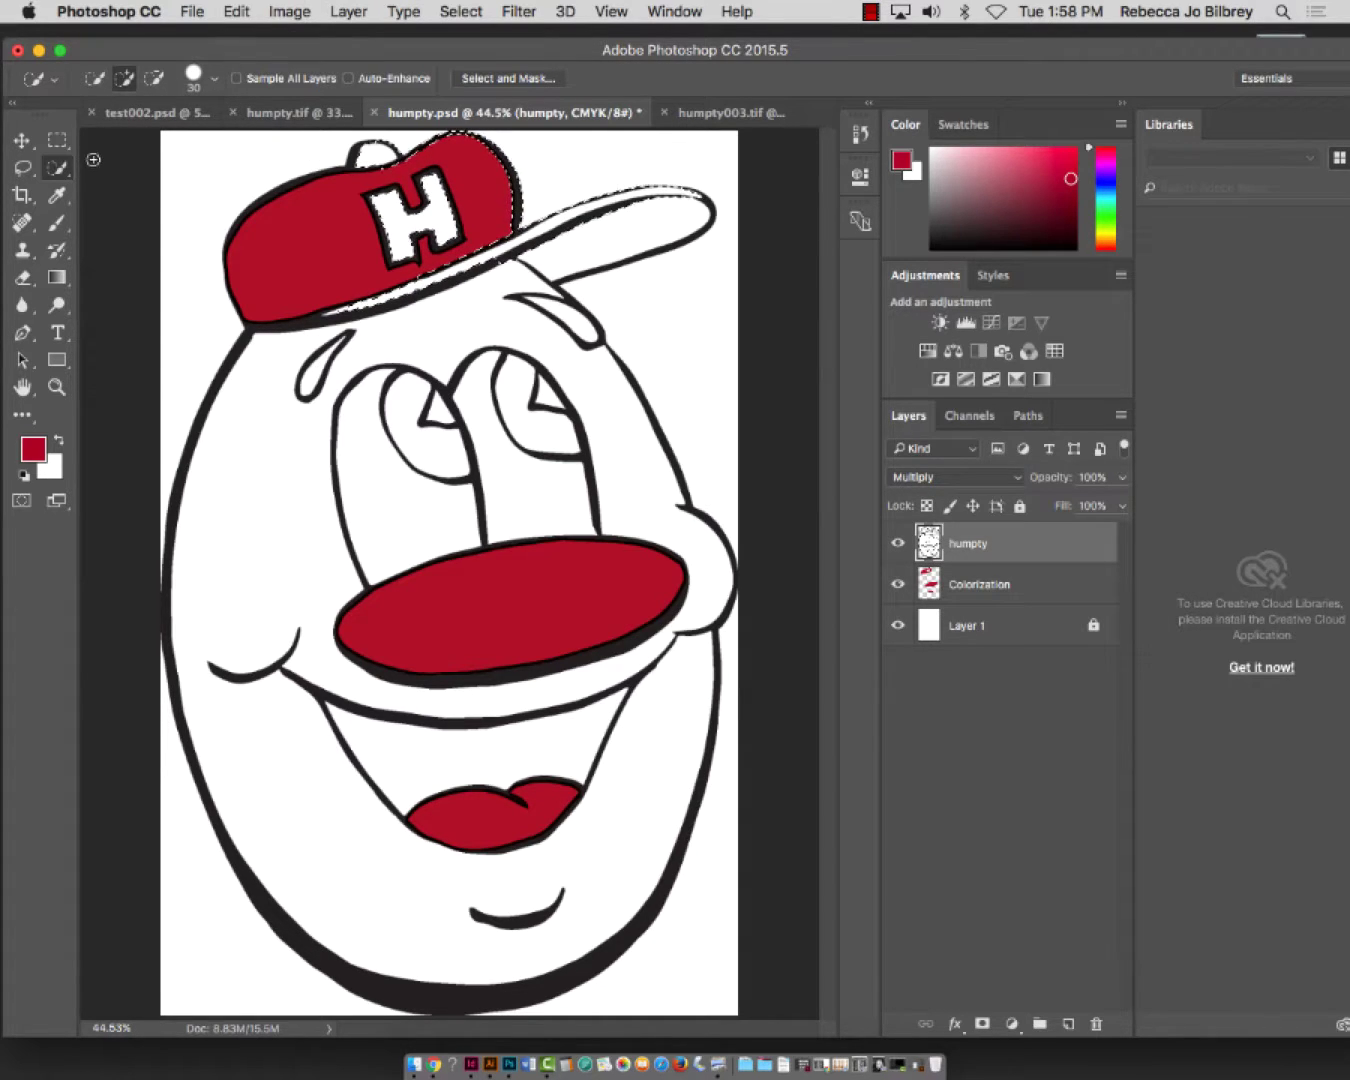
pyautogui.press('super+d')
pyautogui.rightClick(60, 171)
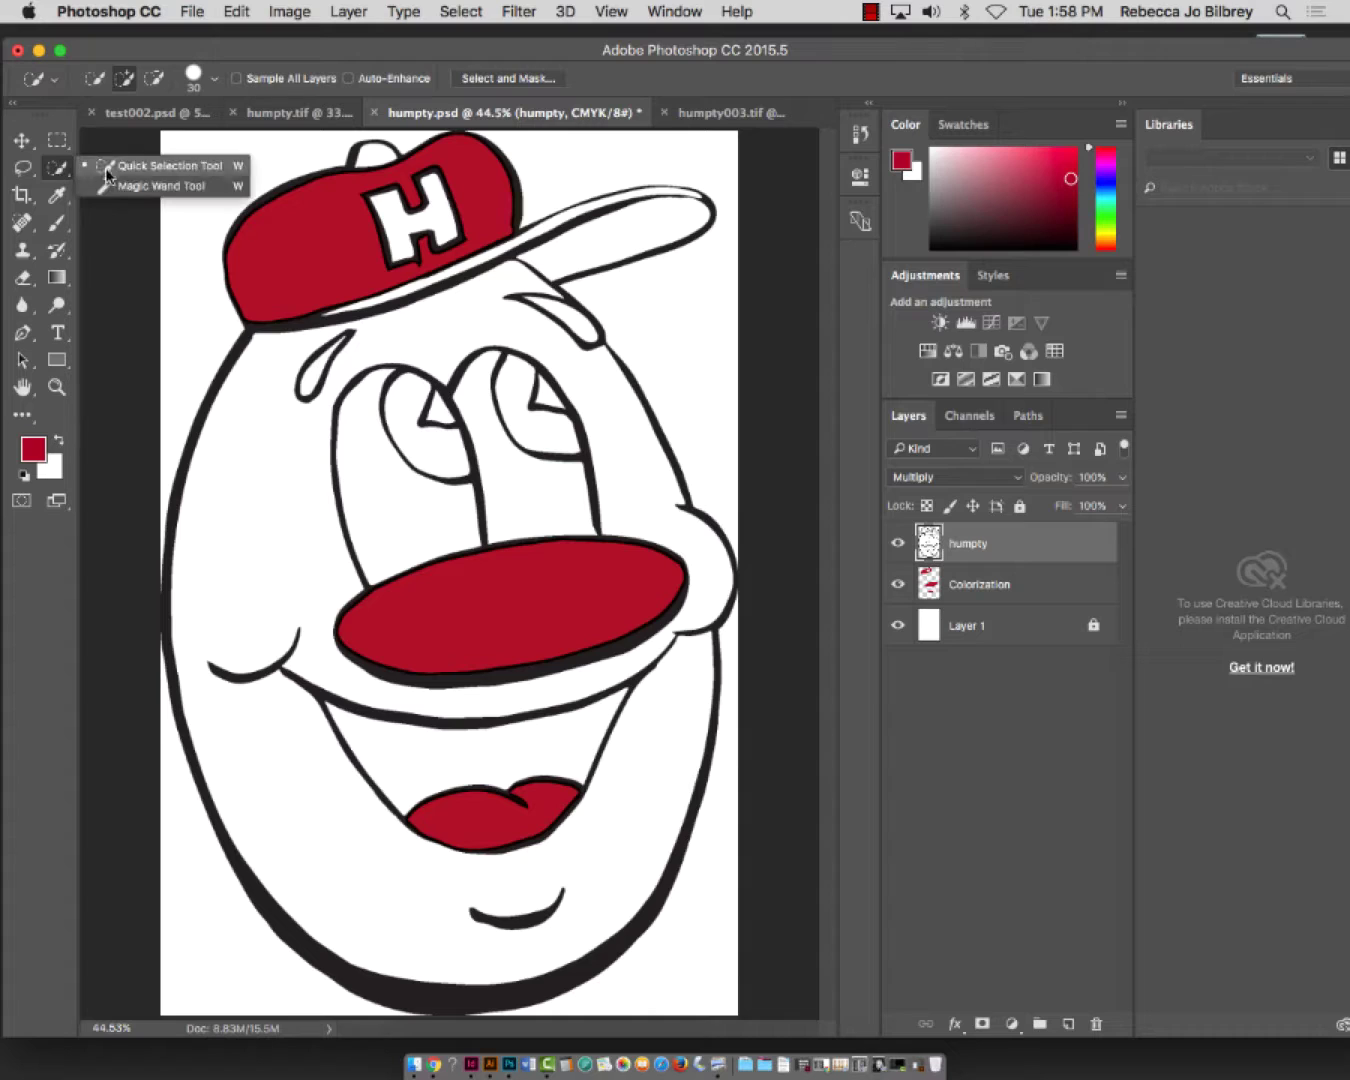
pyautogui.click(128, 183)
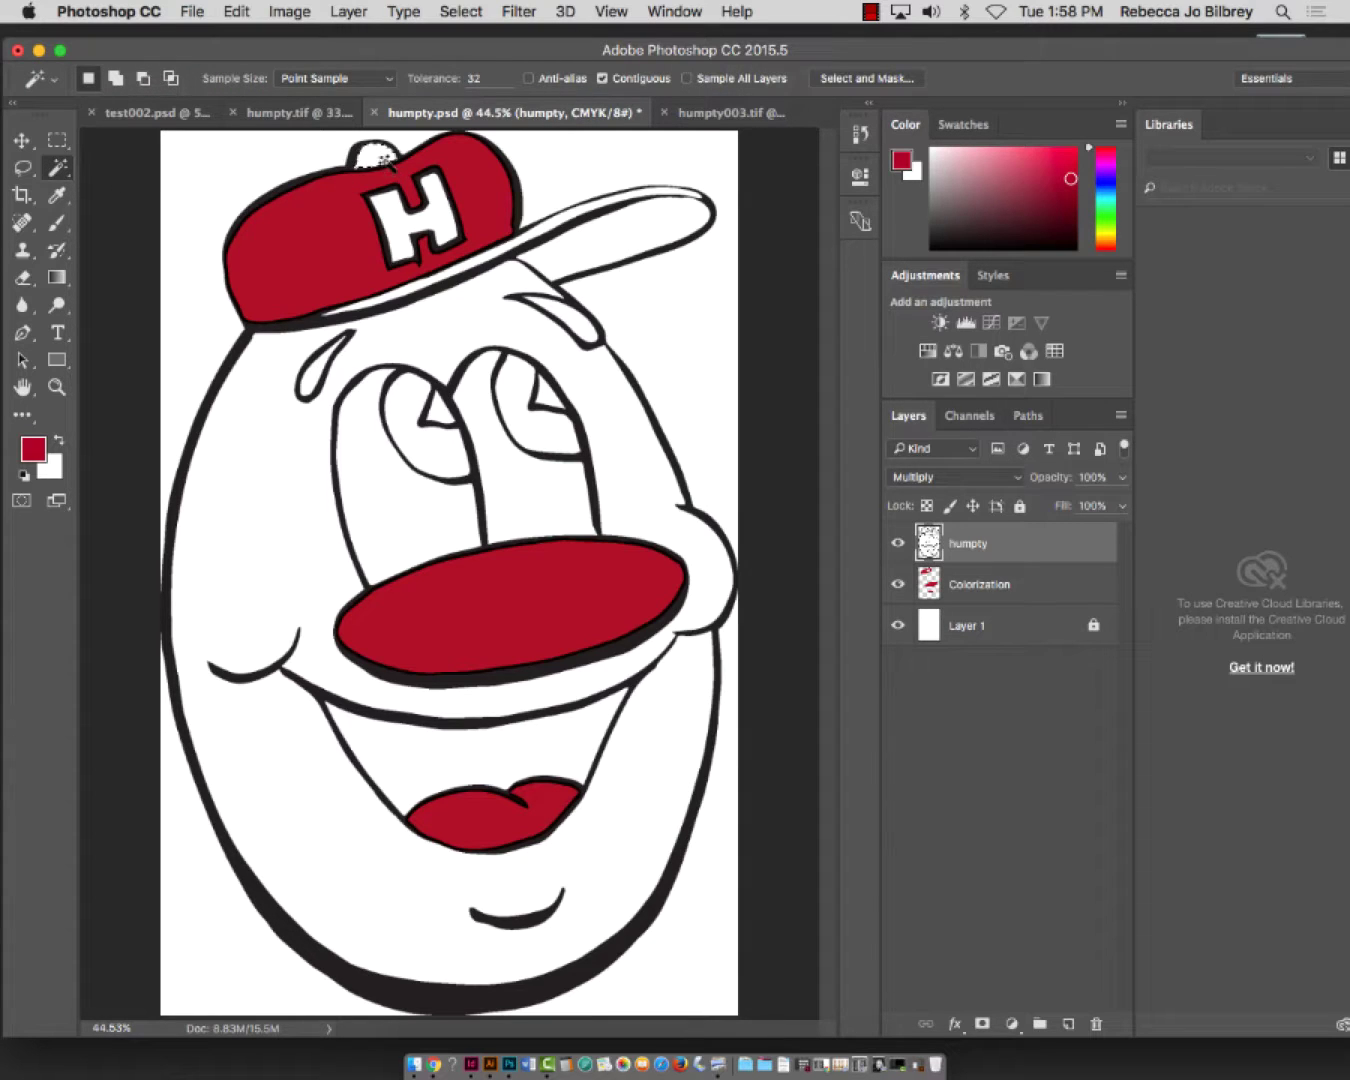
pyautogui.press('shift')
pyautogui.keyDown('shift'); pyautogui.click(537, 232); pyautogui.keyUp('shift')
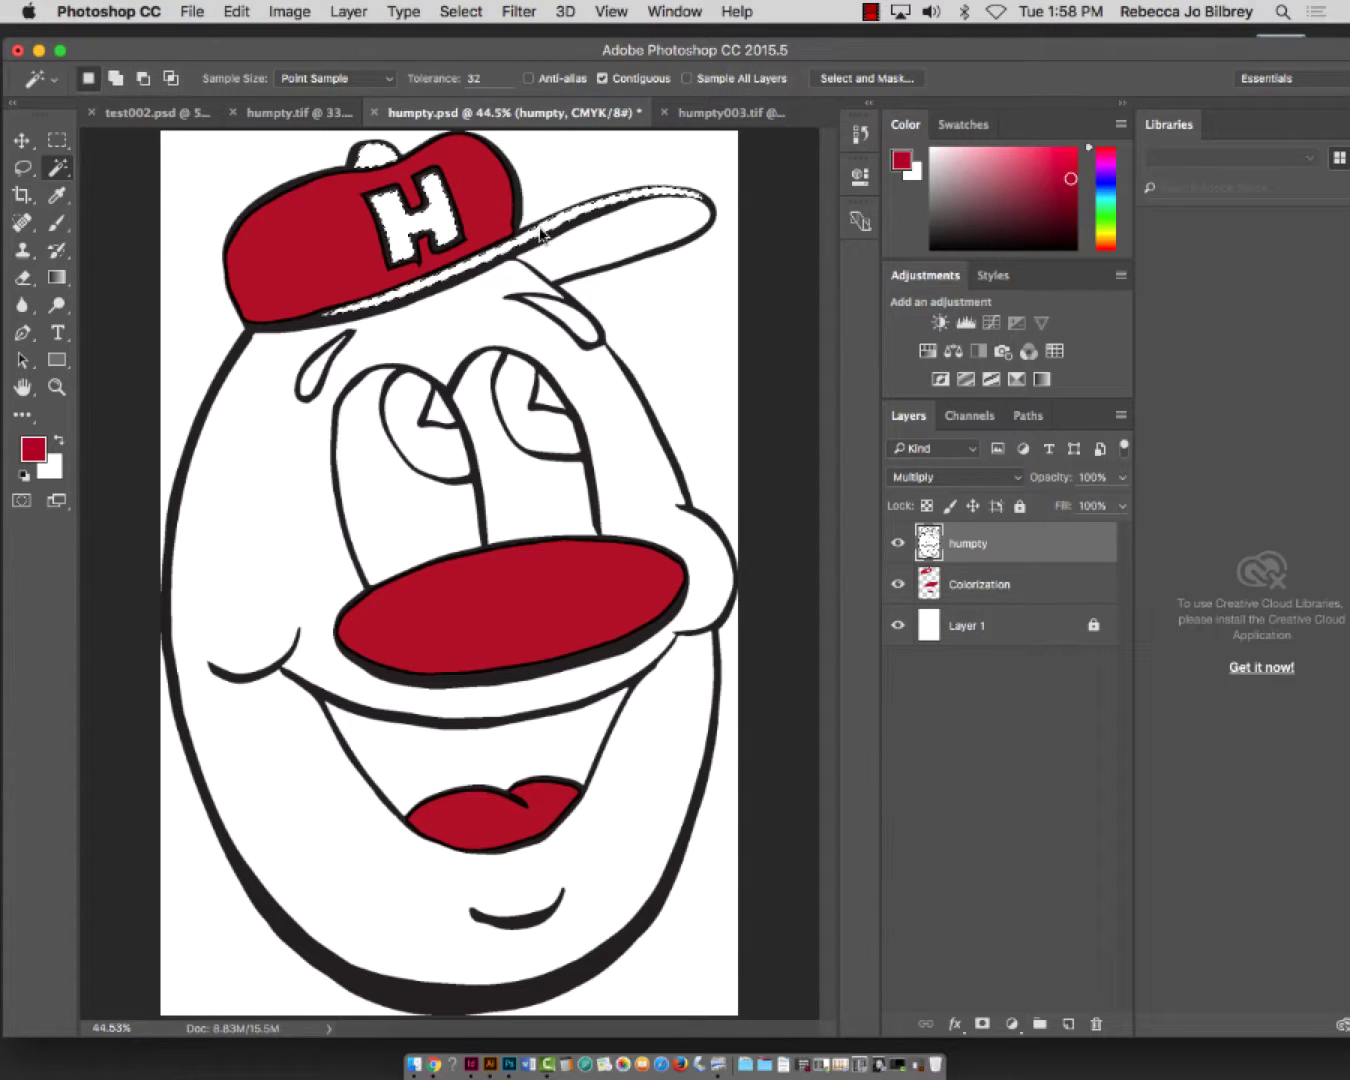
pyautogui.keyDown('shift'); pyautogui.click(443, 456); pyautogui.keyUp('shift')
pyautogui.keyDown('shift'); pyautogui.click(571, 445); pyautogui.keyUp('shift')
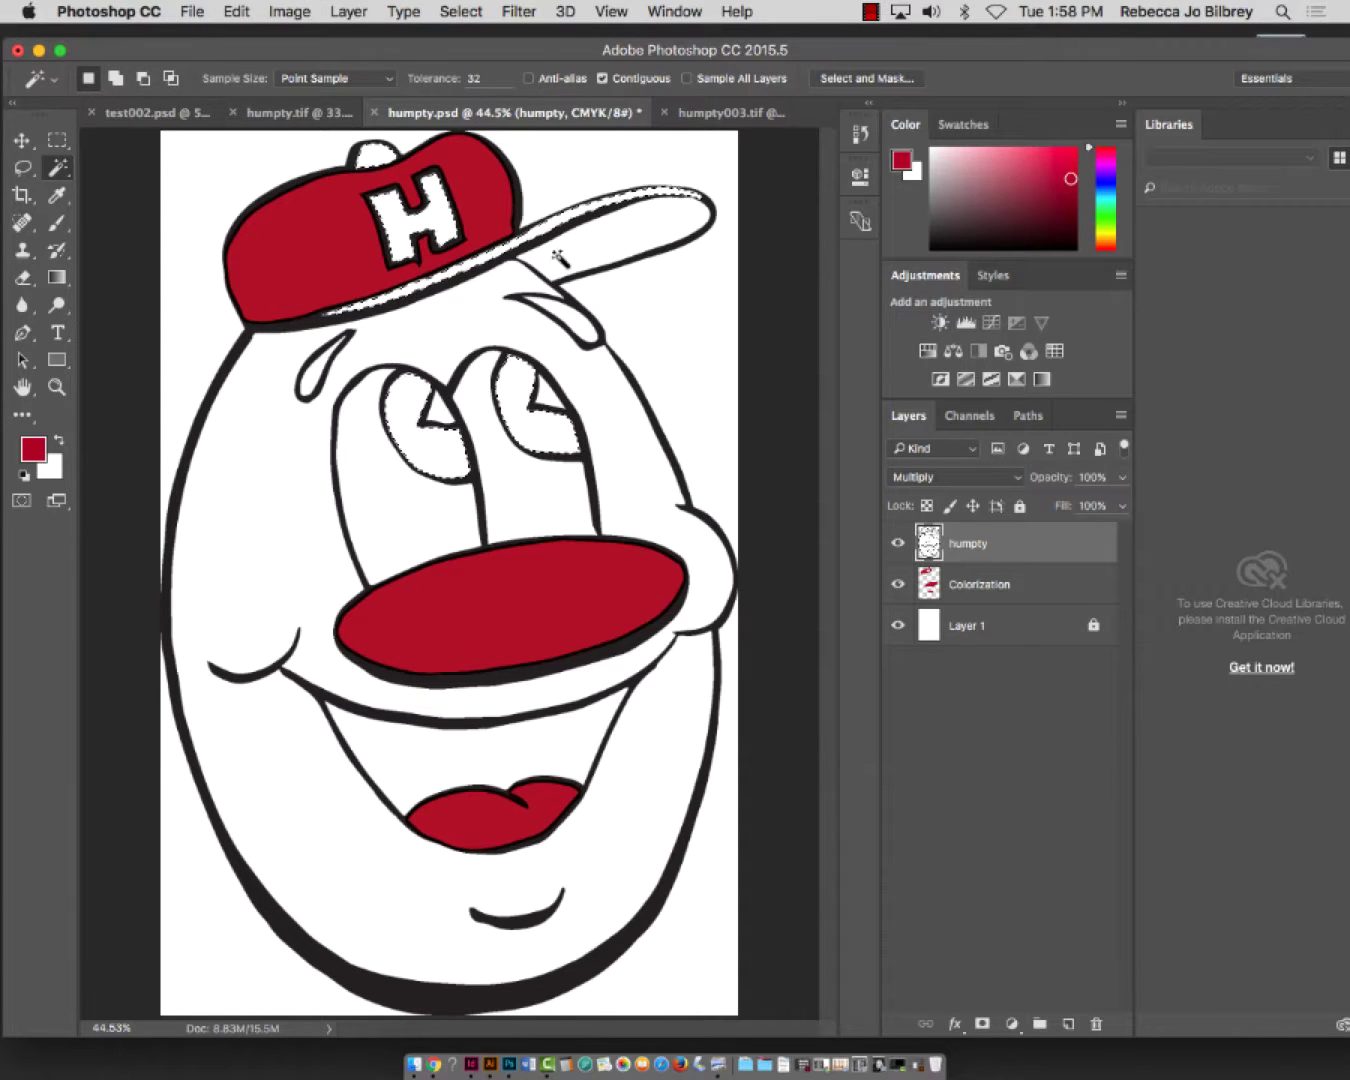
# Choose a light blue foreground color and fill the selected cap details and irises with it on the Colorization layer
pyautogui.click(1106, 180)
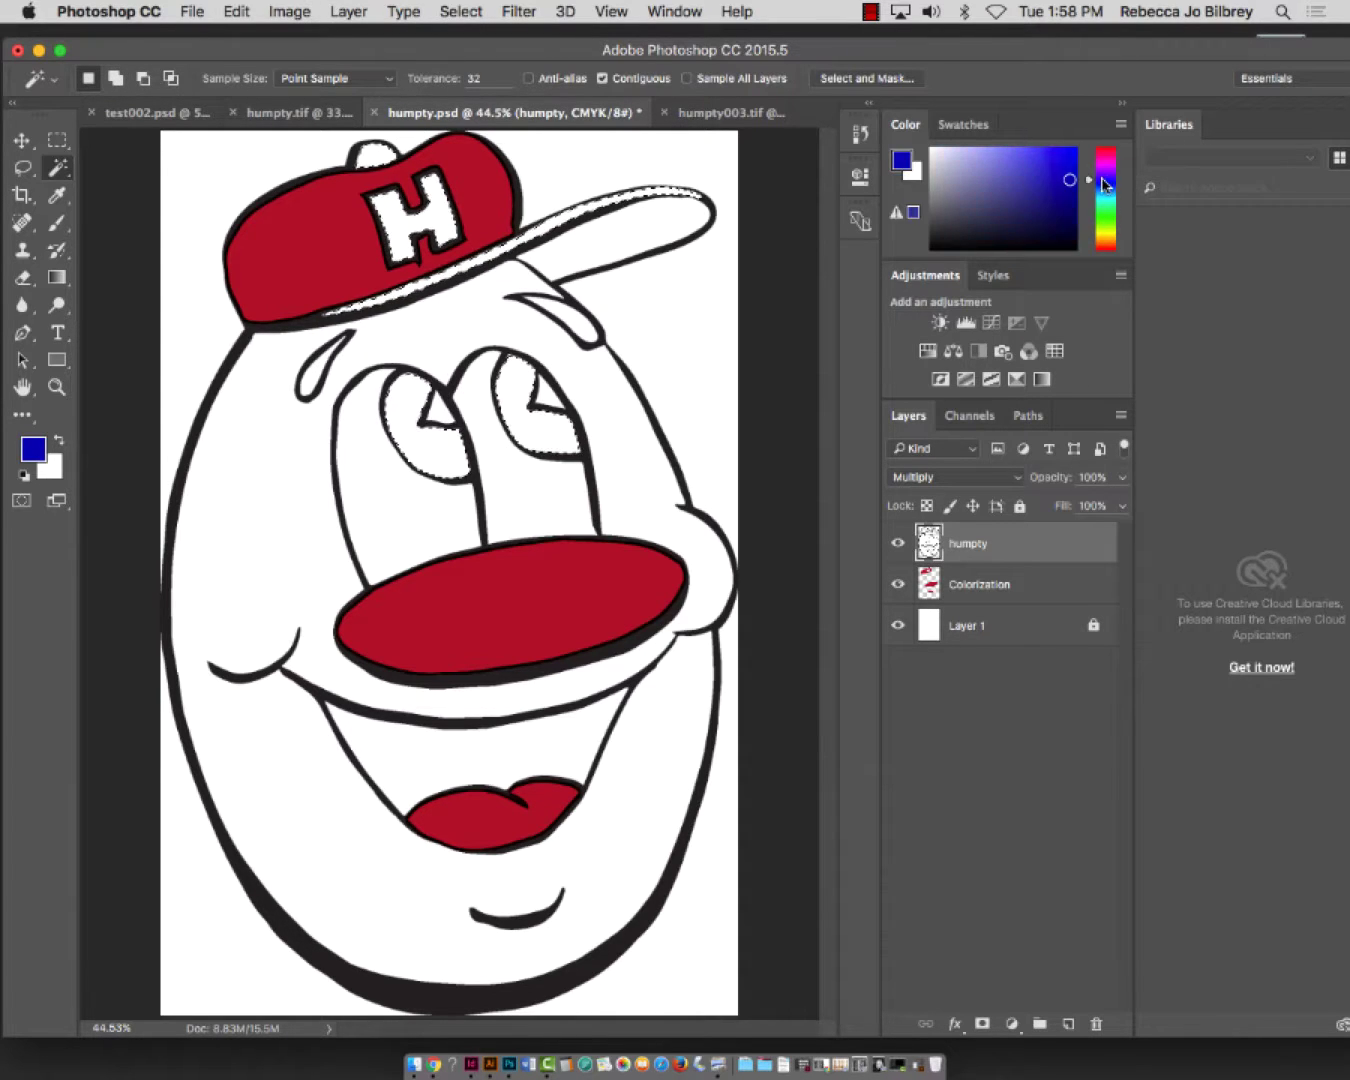
pyautogui.moveTo(1068, 181); pyautogui.dragTo(1043, 163)
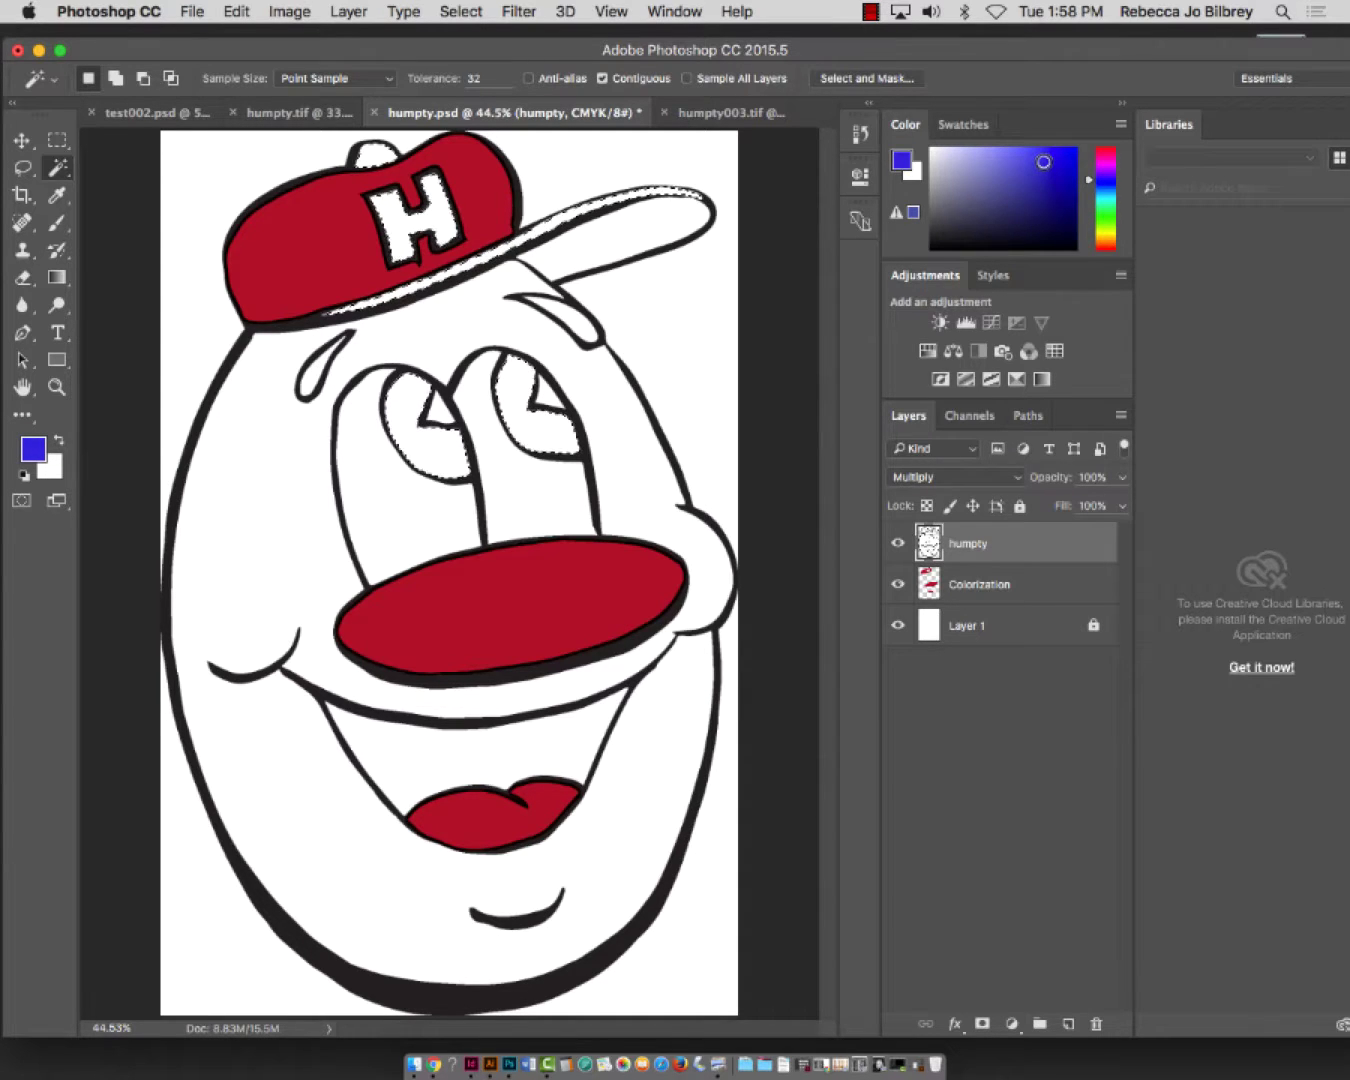
pyautogui.click(1096, 190)
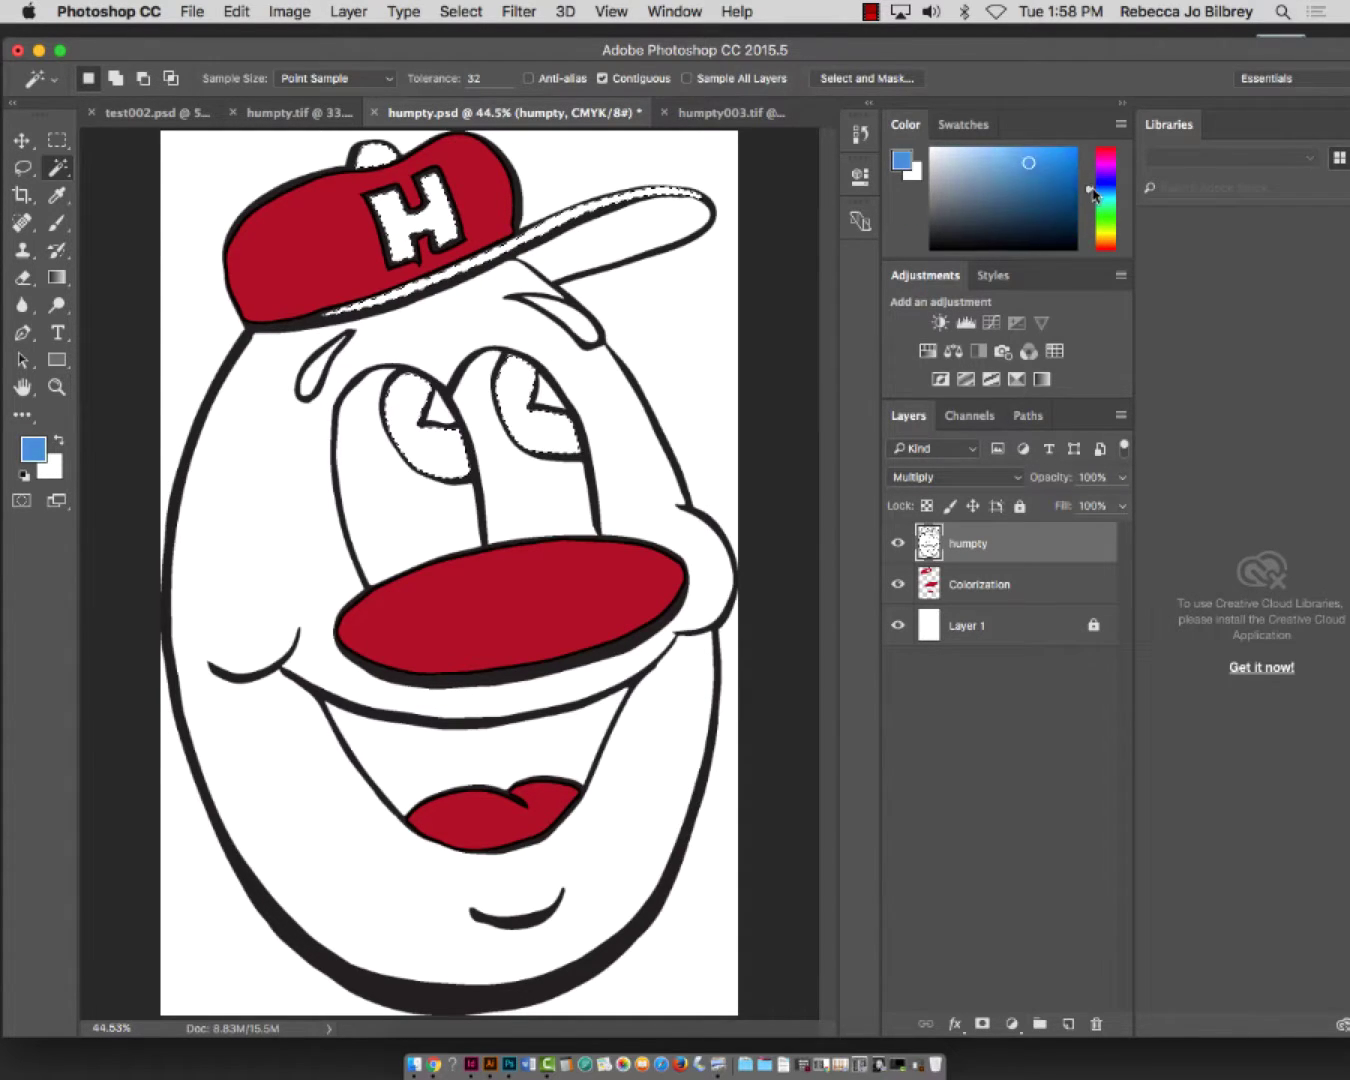
pyautogui.click(1053, 158)
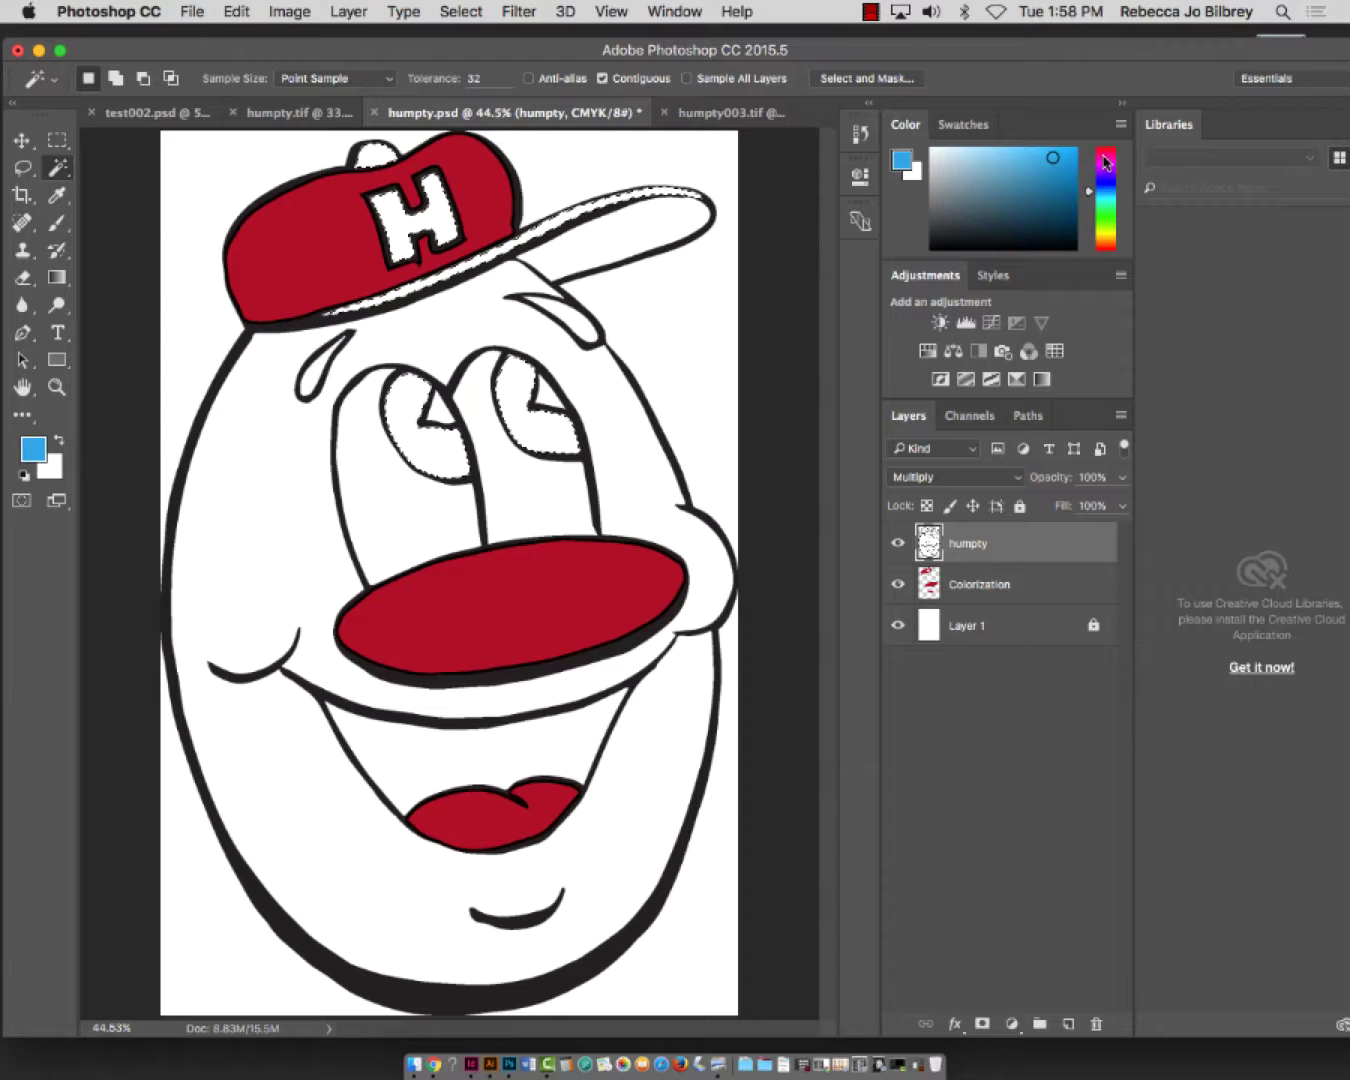
pyautogui.click(970, 587)
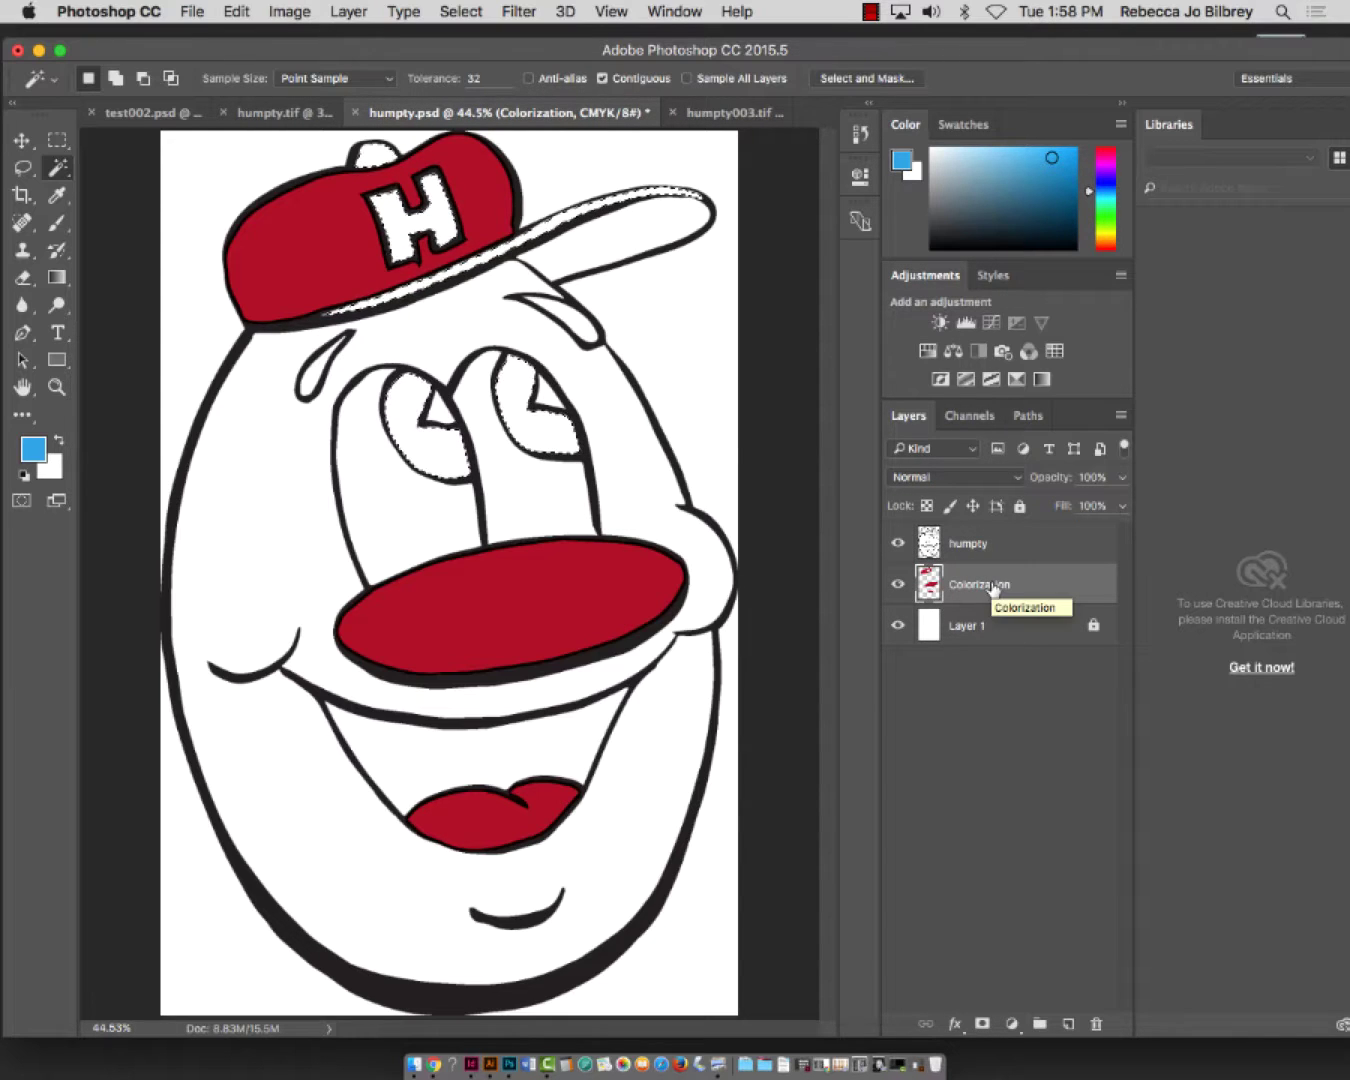
pyautogui.click(238, 12)
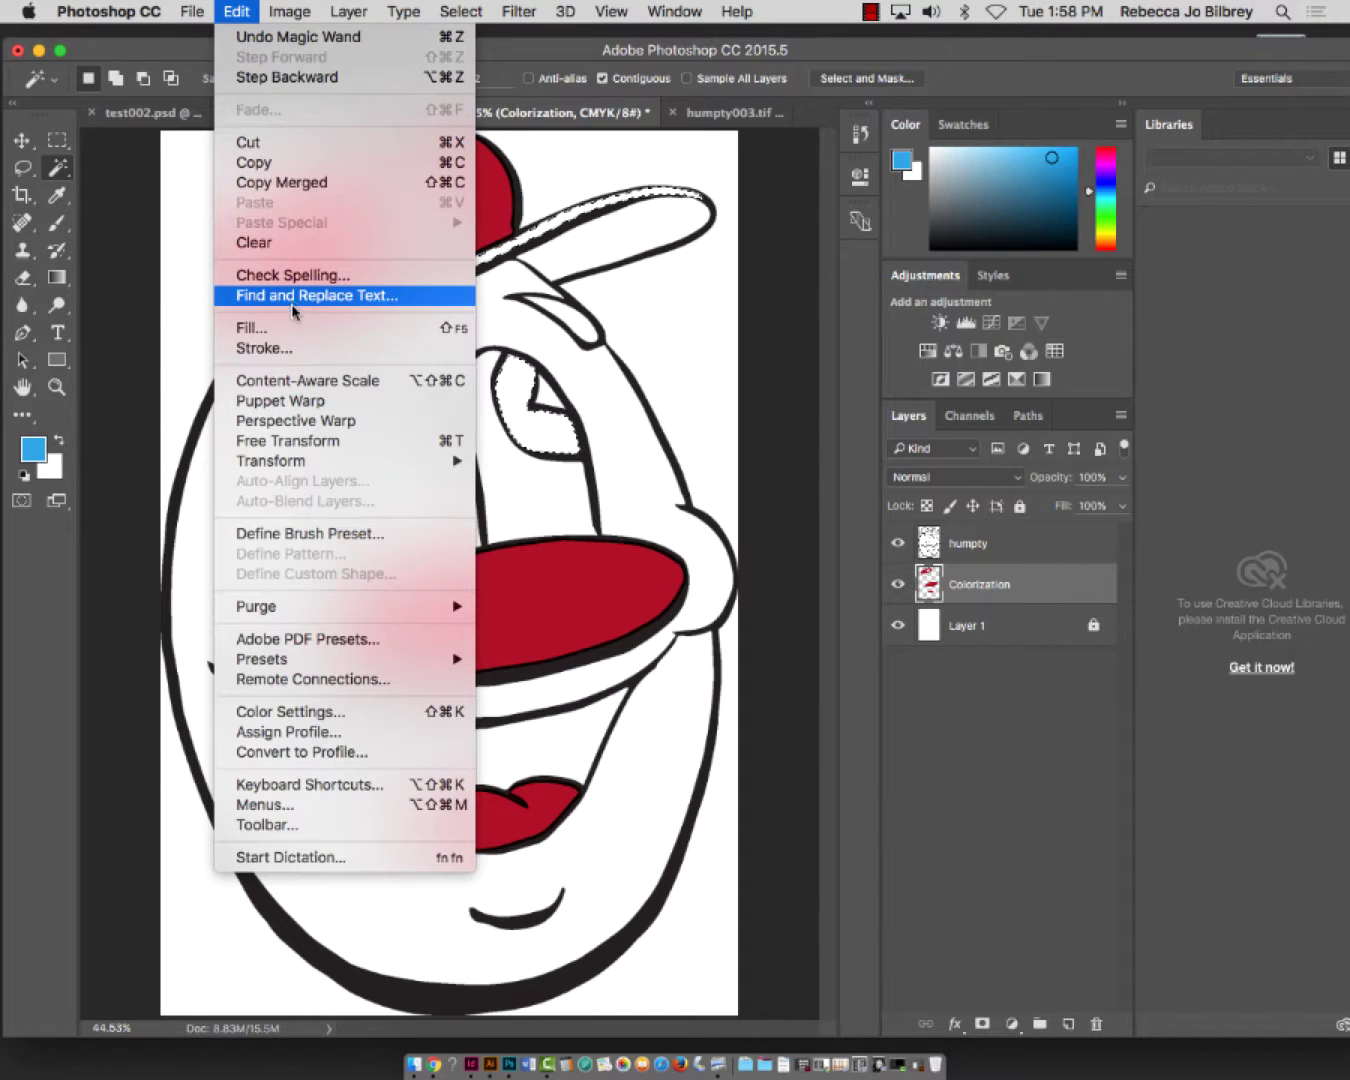
pyautogui.click(252, 328)
pyautogui.click(940, 392)
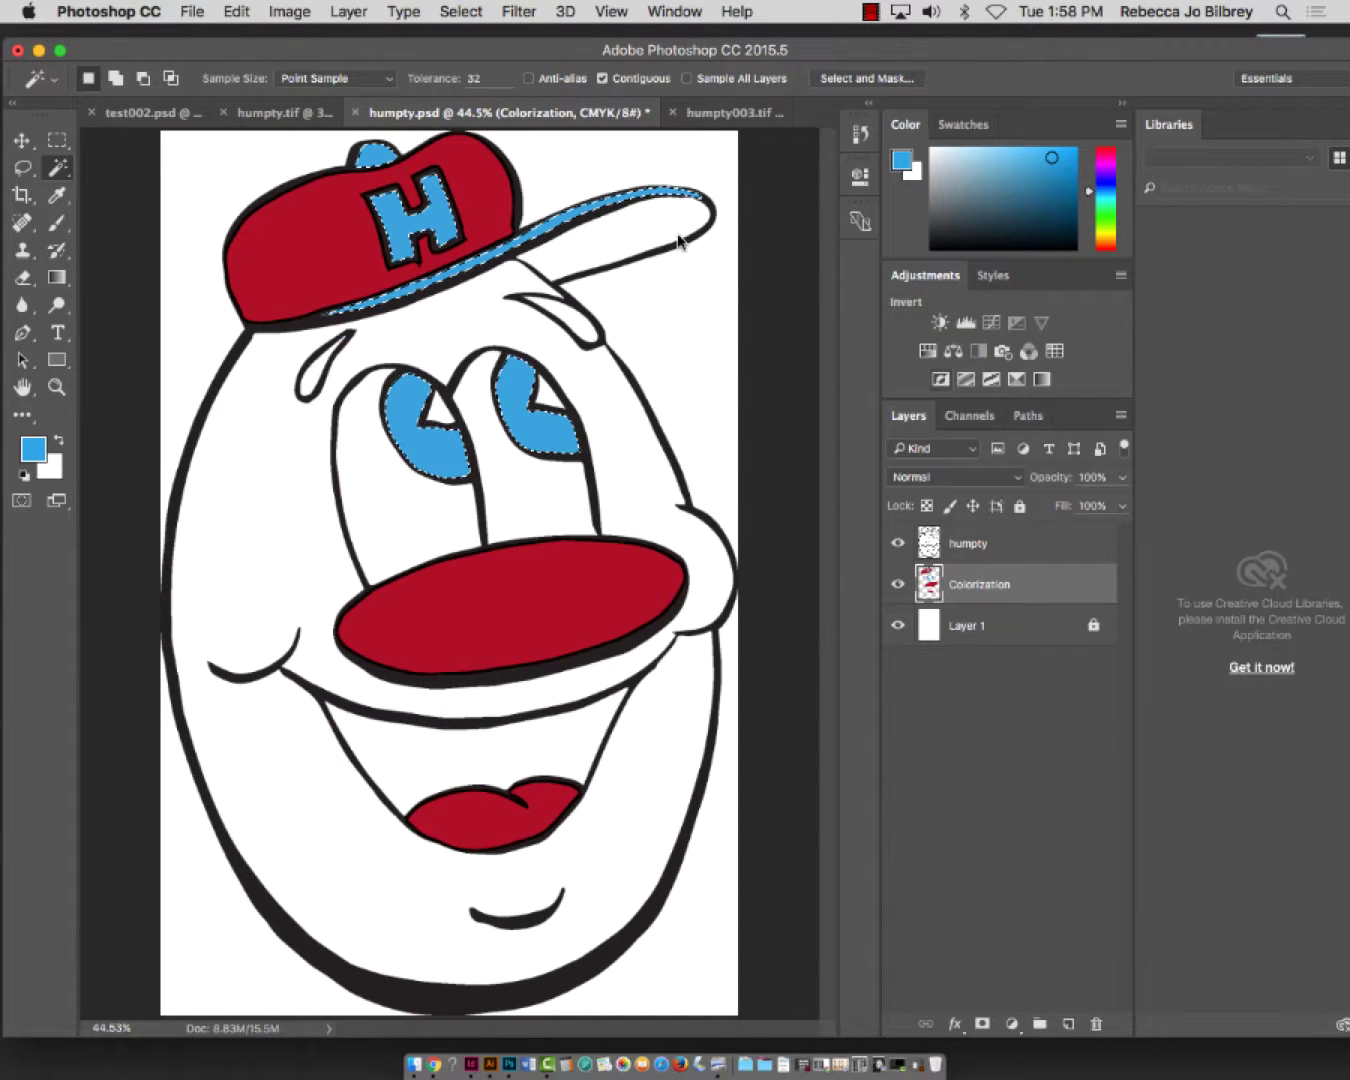
# Apply a 10 px centered light blue stroke to the selection edges on the Colorization layer
pyautogui.click(238, 12)
pyautogui.click(300, 350)
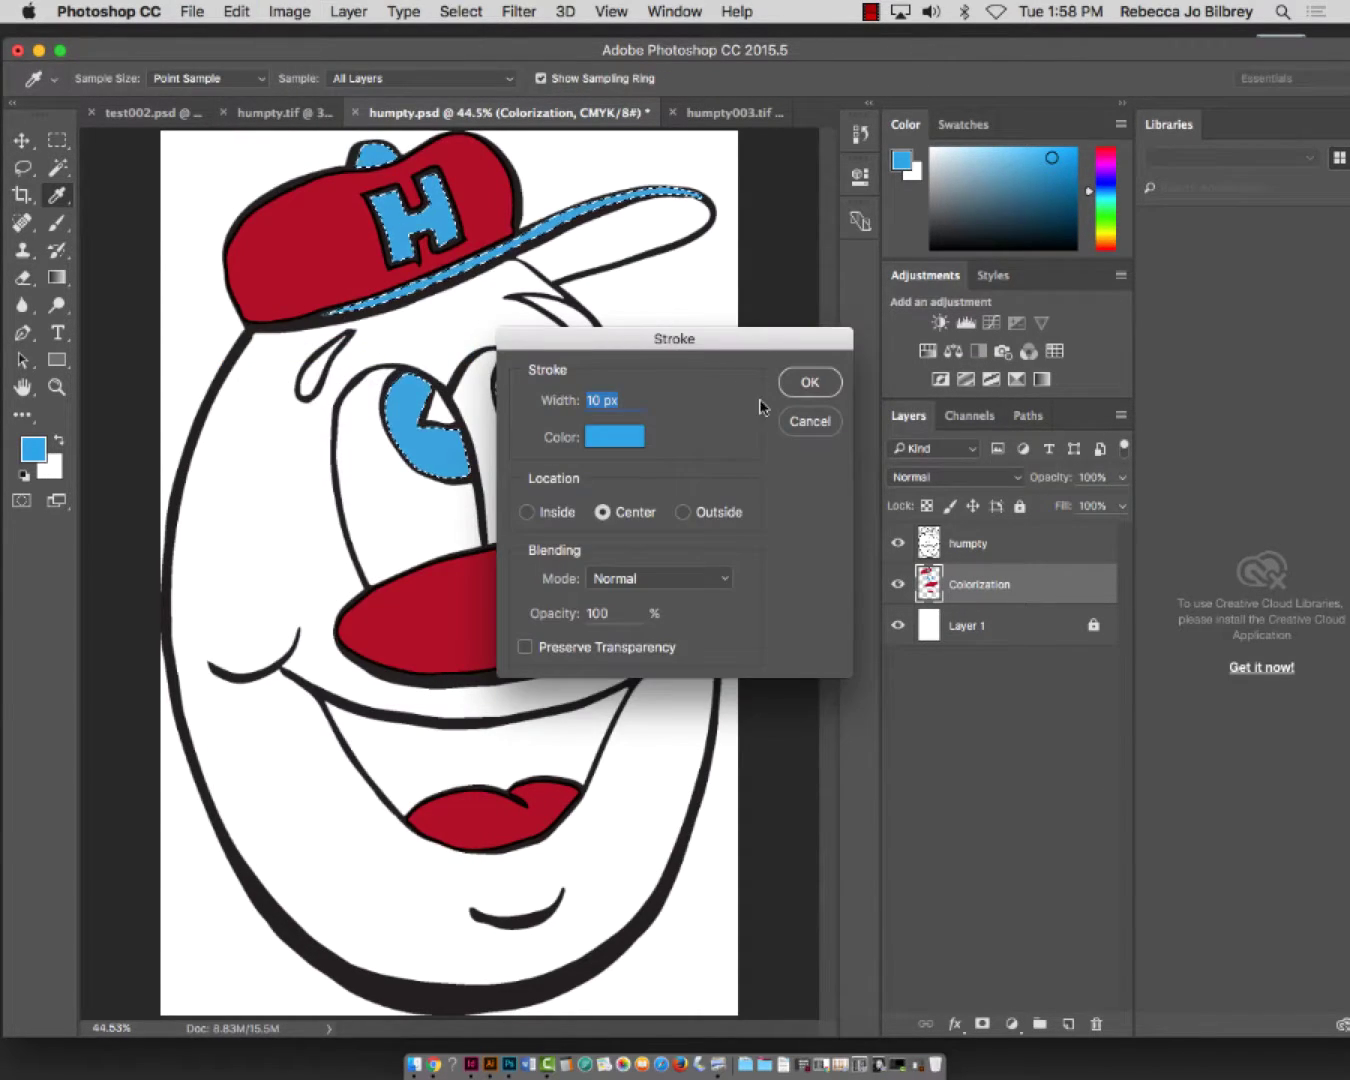
pyautogui.click(814, 386)
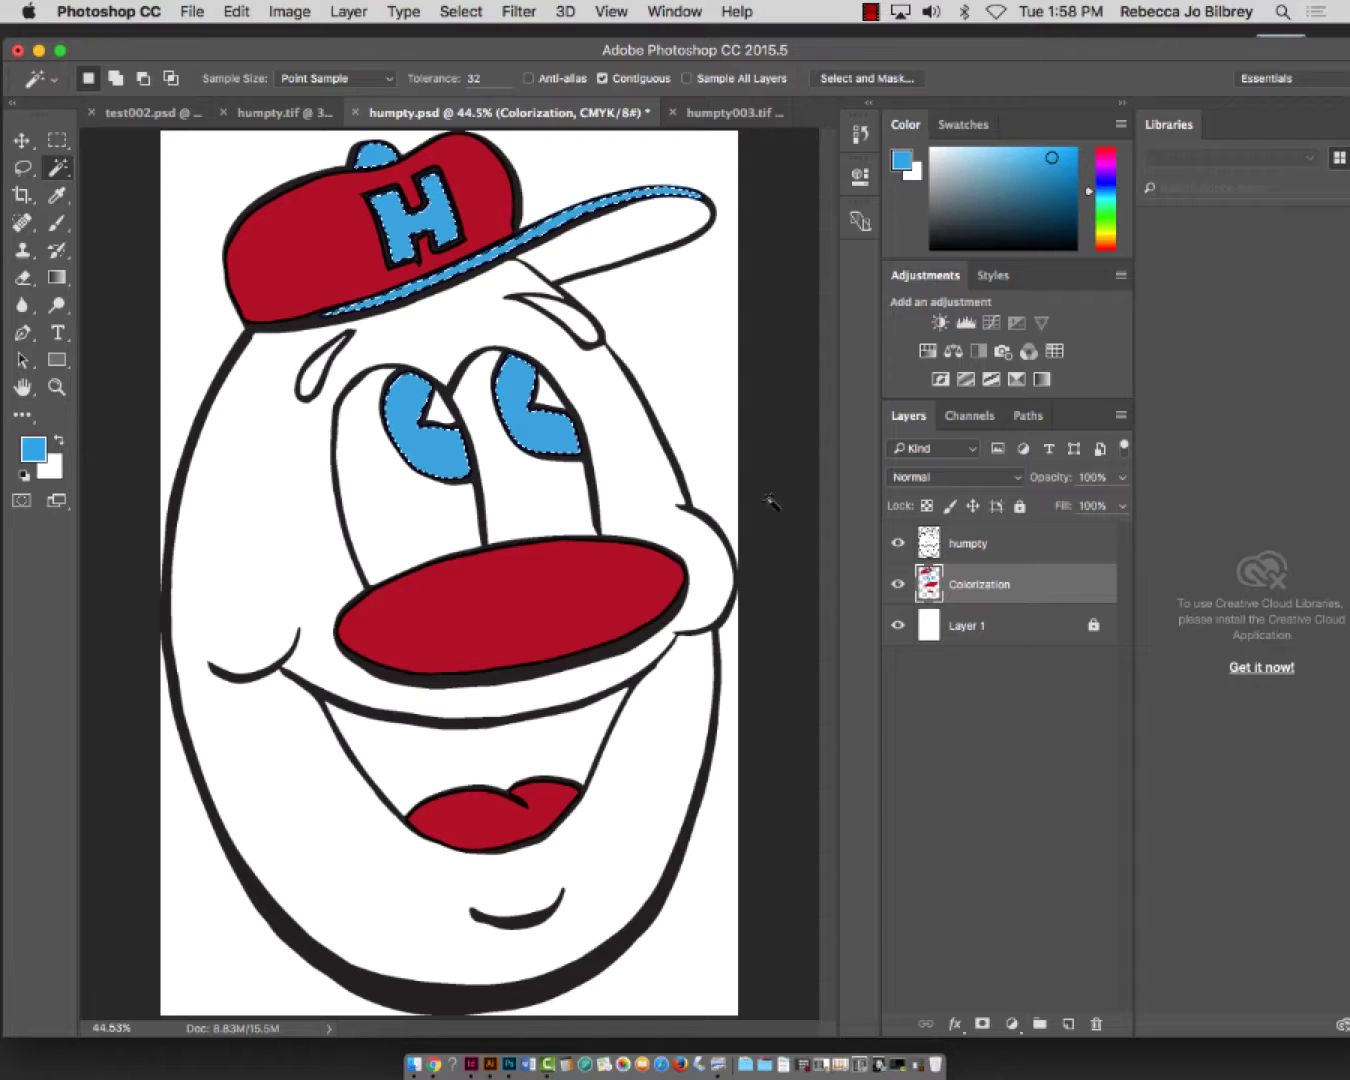
# Select both eyebrows, both pupils and the mouth interior on the humpty layer with the Magic Wand, and set the foreground color to black
pyautogui.click(319, 390)
pyautogui.click(990, 505)
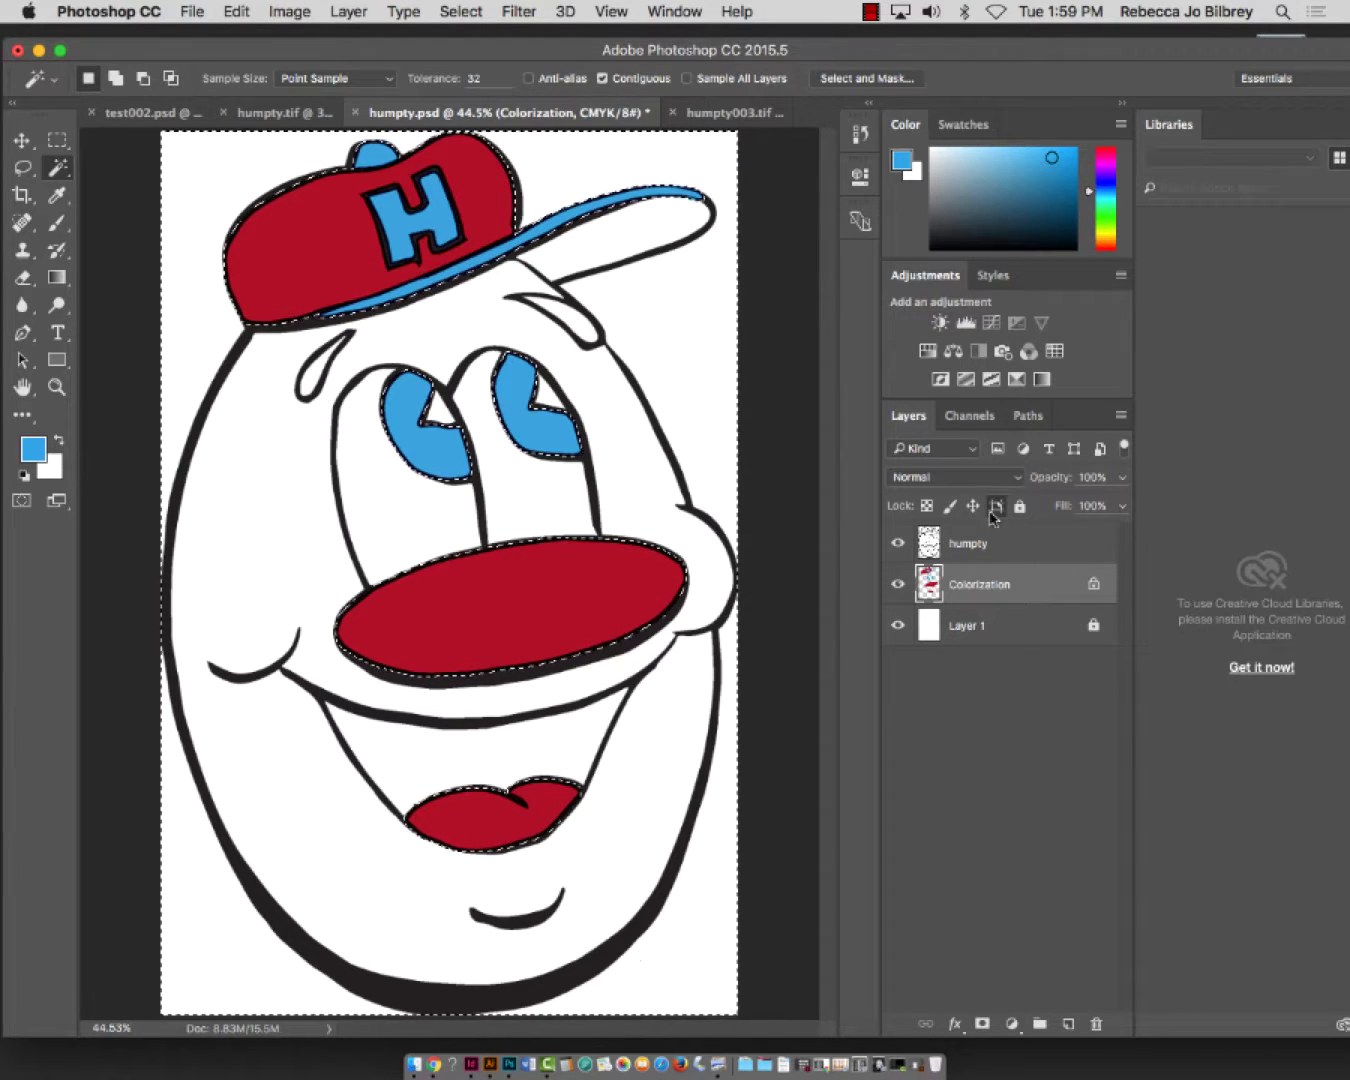
pyautogui.click(989, 549)
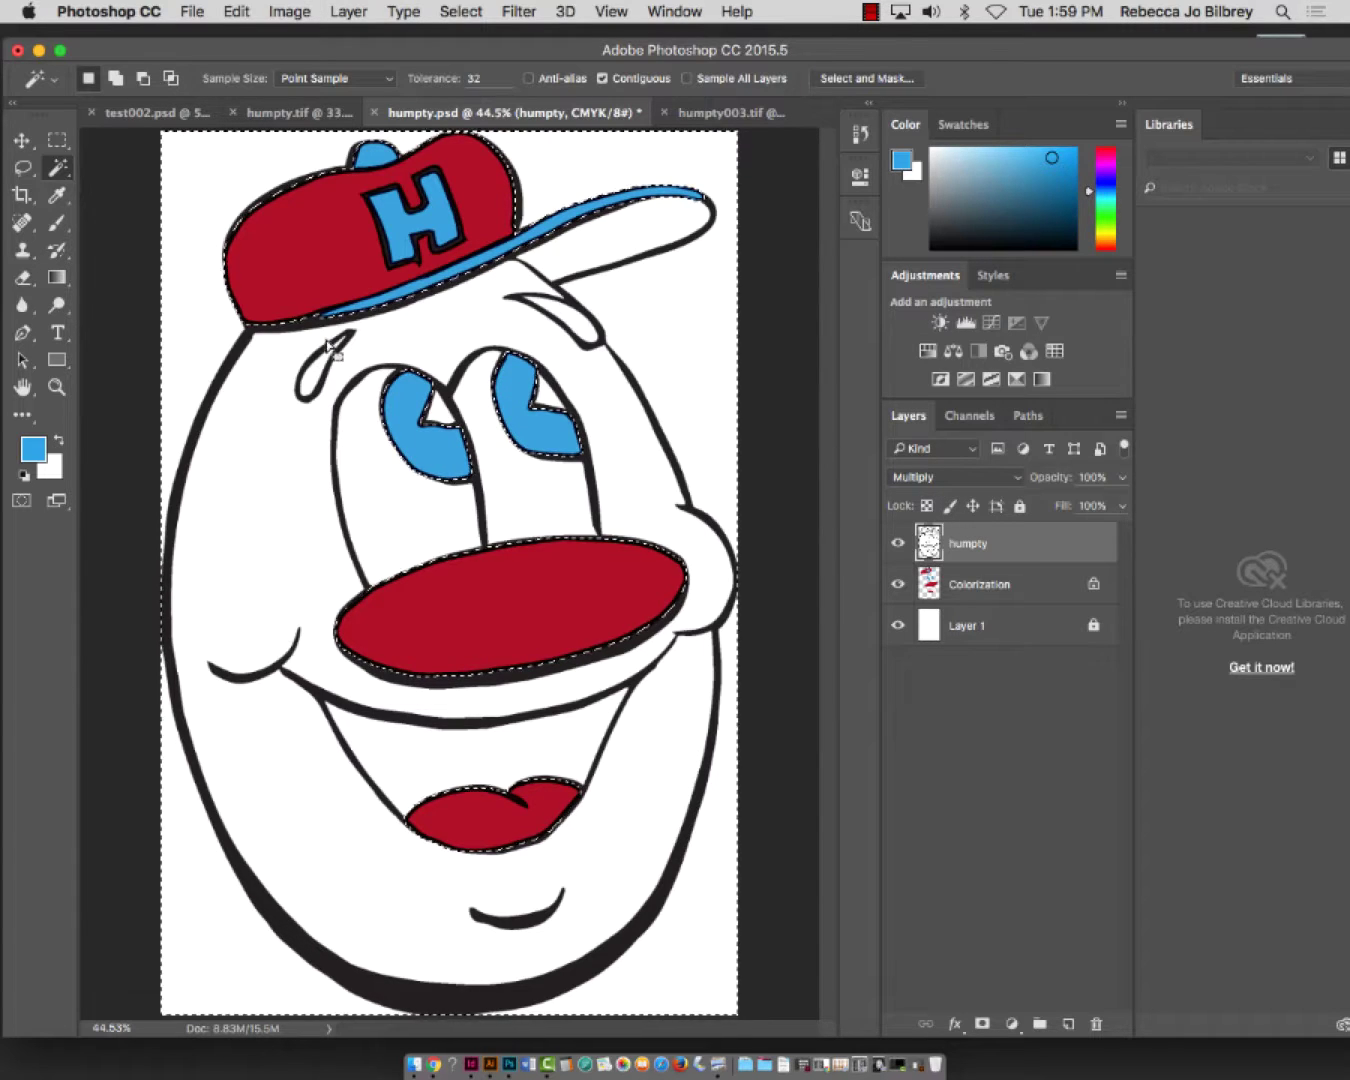
pyautogui.press('super+d')
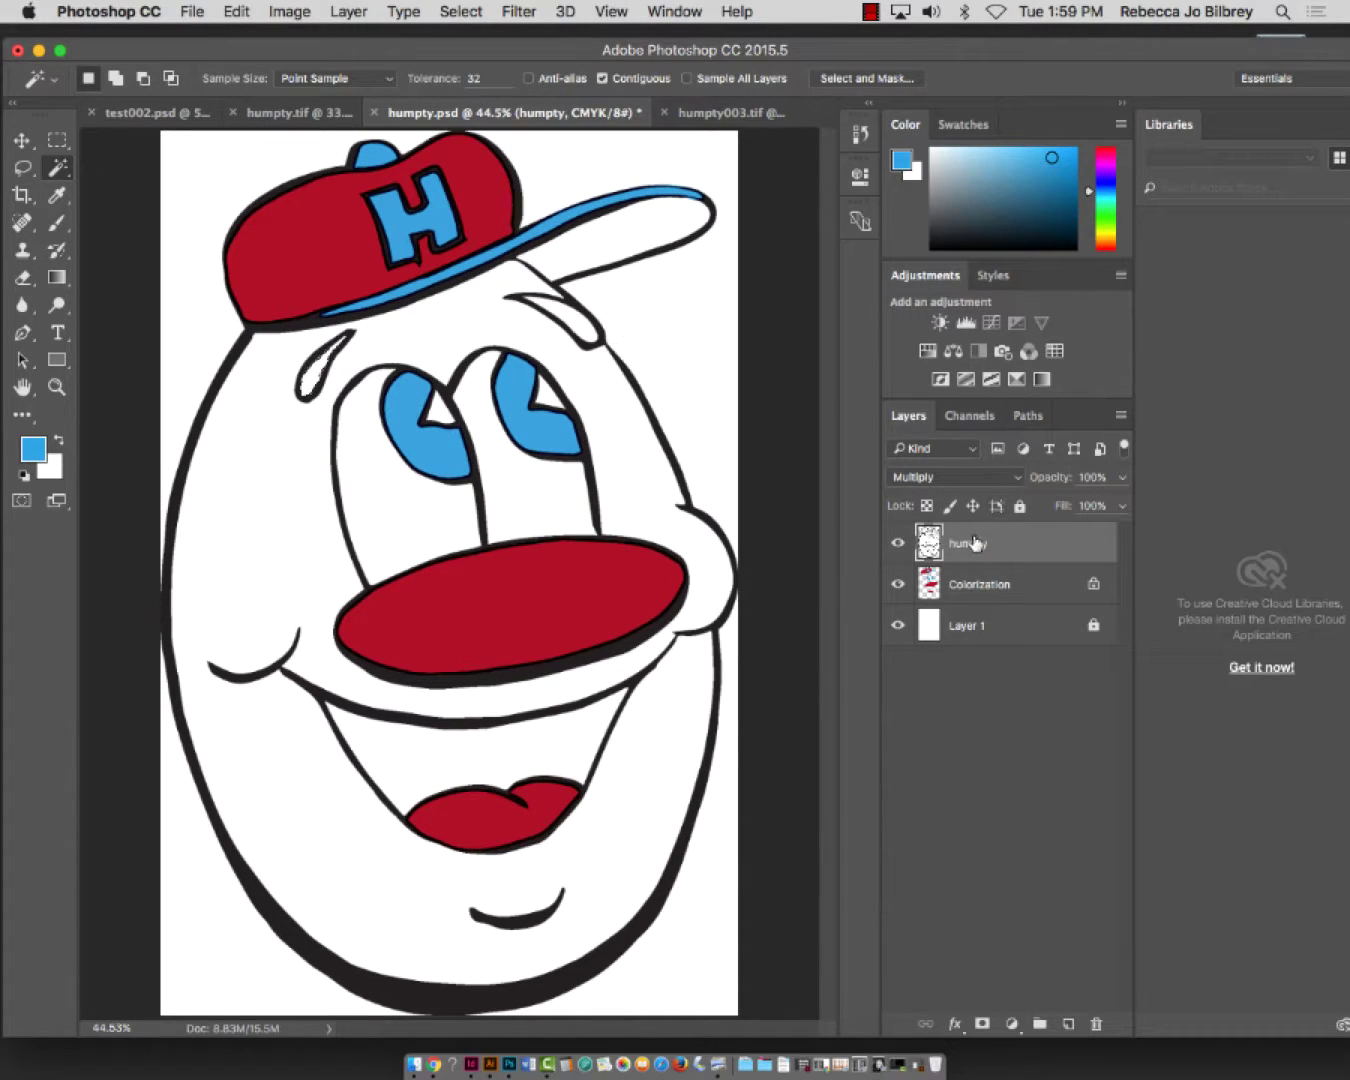
pyautogui.keyDown('shift'); pyautogui.click(575, 318); pyautogui.keyUp('shift')
pyautogui.keyDown('shift'); pyautogui.click(547, 393); pyautogui.keyUp('shift')
pyautogui.keyDown('shift'); pyautogui.click(434, 406); pyautogui.keyUp('shift')
pyautogui.keyDown('shift'); pyautogui.click(509, 737); pyautogui.keyUp('shift')
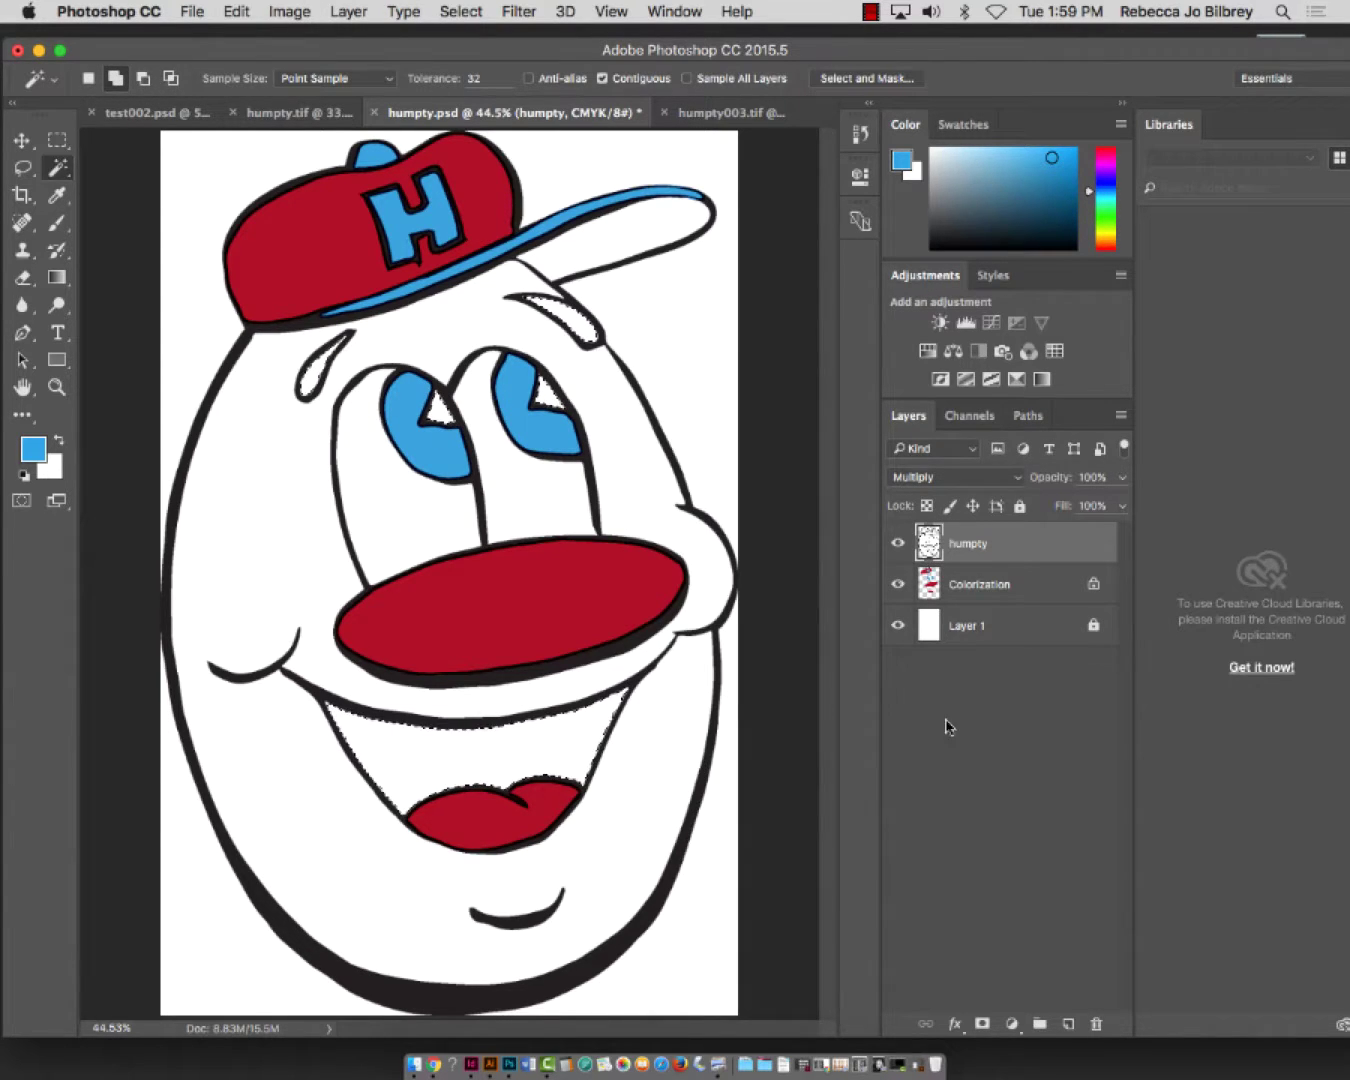
pyautogui.click(1072, 246)
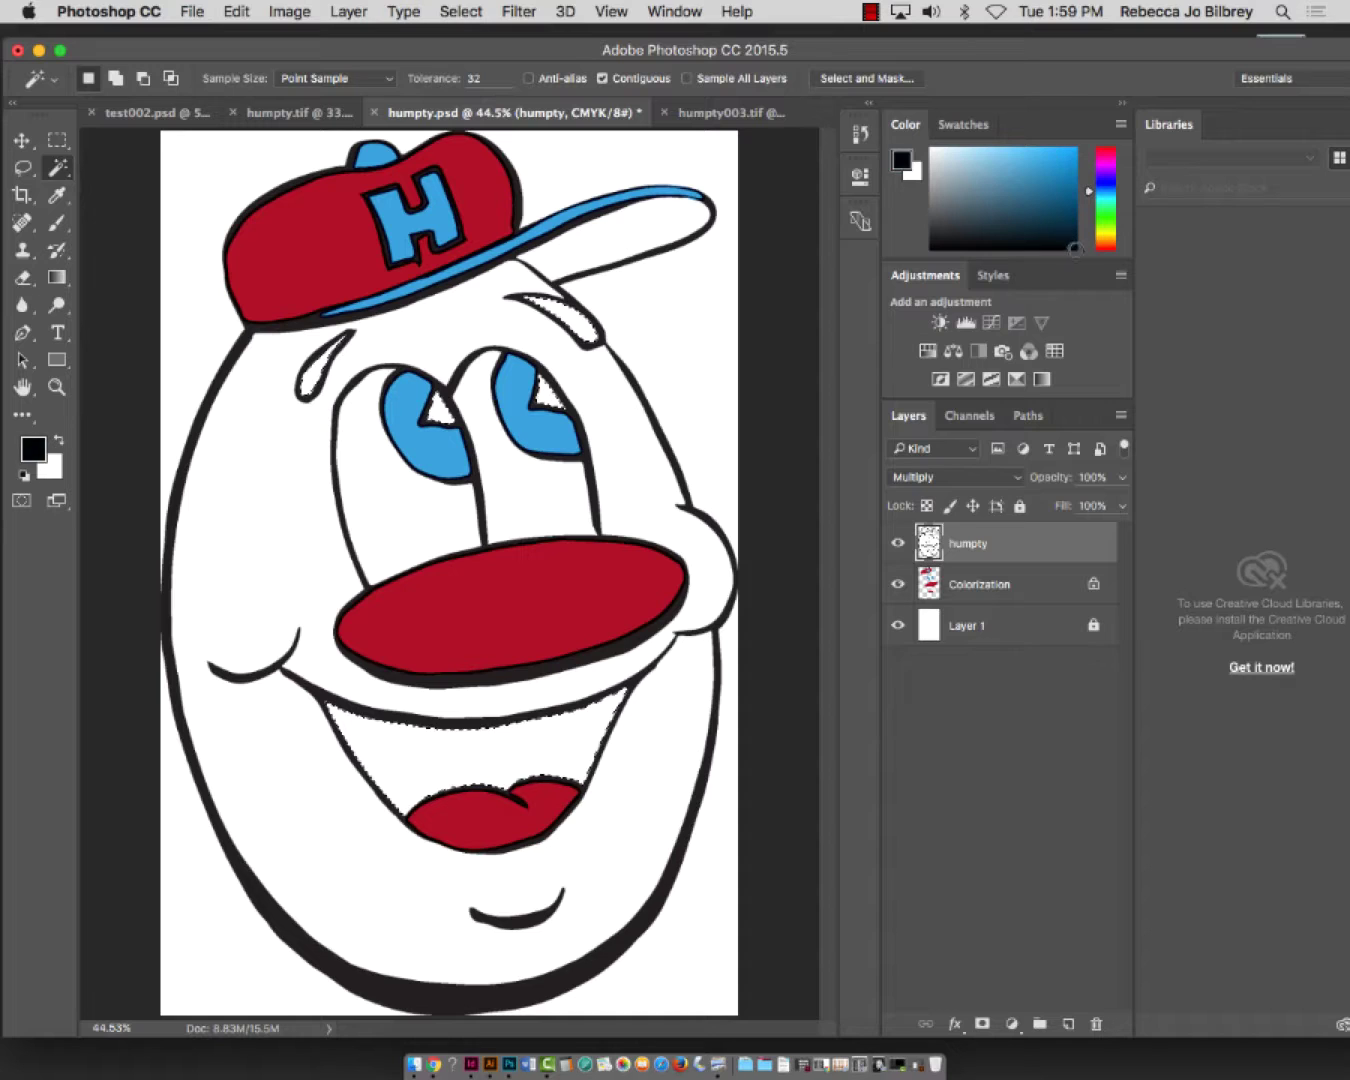
# Fill the selected eyebrows, pupils and mouth interior with black on the humpty layer and add a 10 px centered black stroke
pyautogui.click(241, 15)
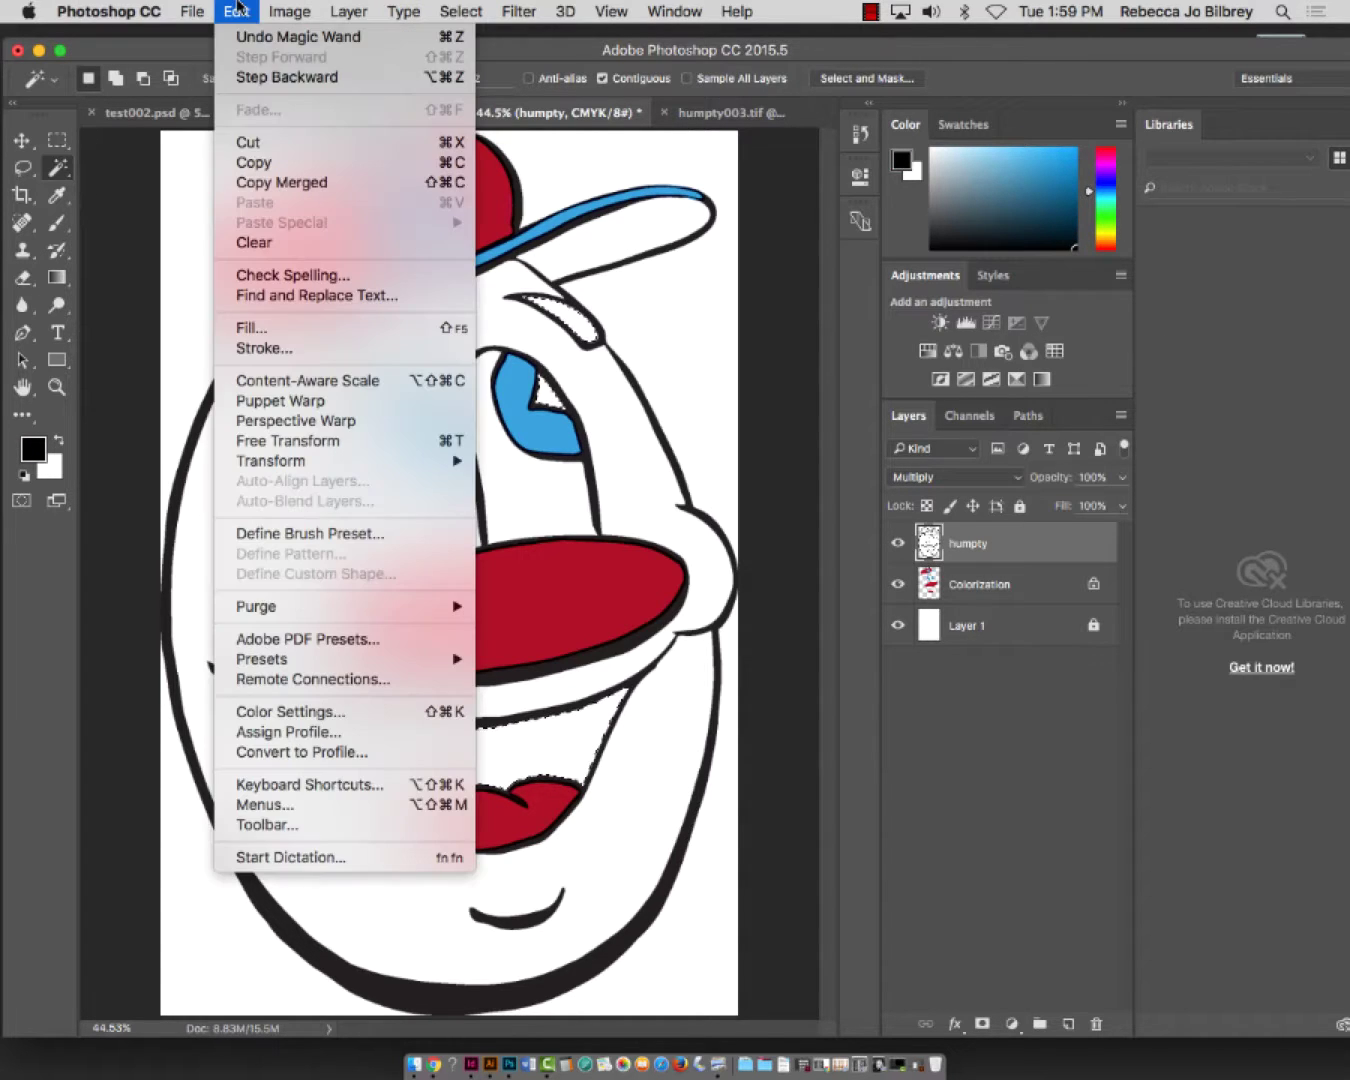
pyautogui.click(251, 327)
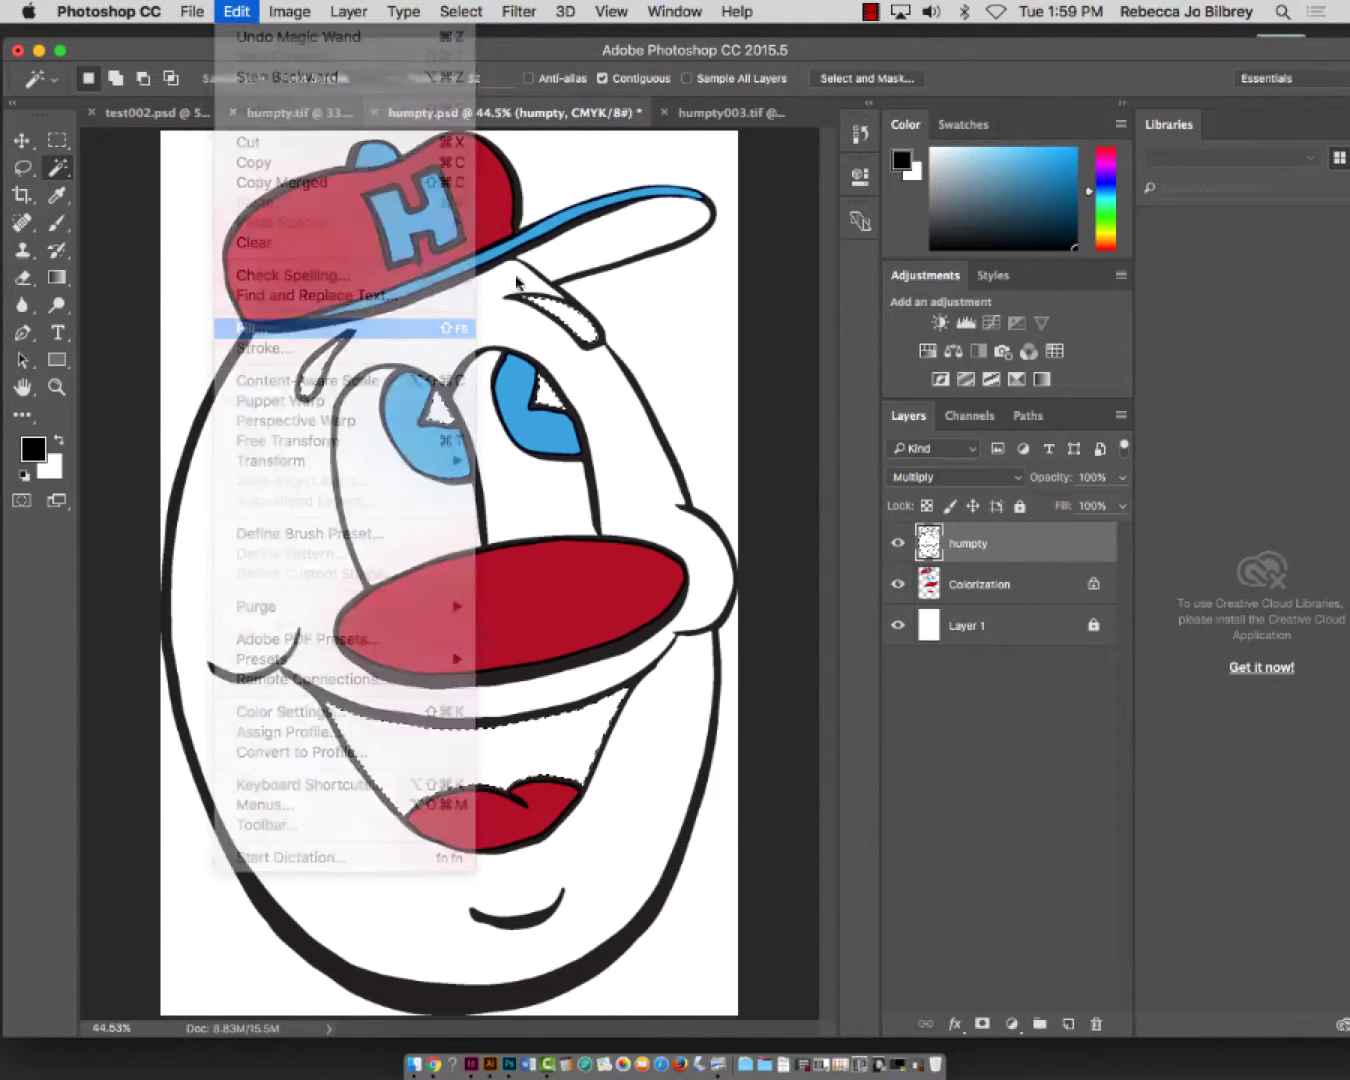
pyautogui.click(940, 396)
pyautogui.click(236, 10)
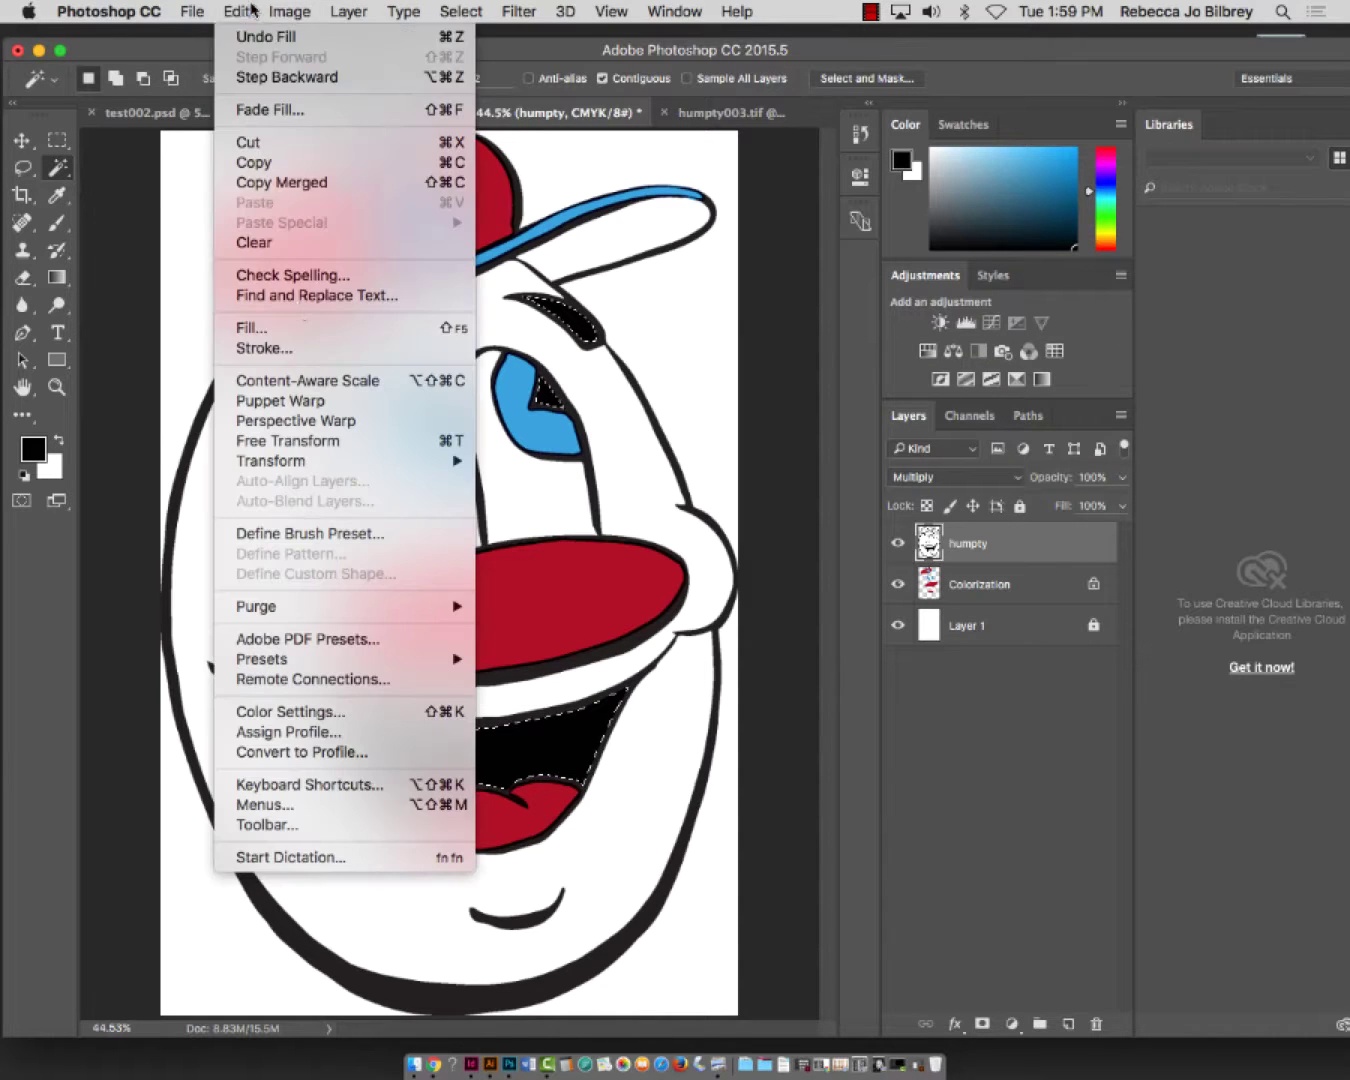
pyautogui.click(308, 349)
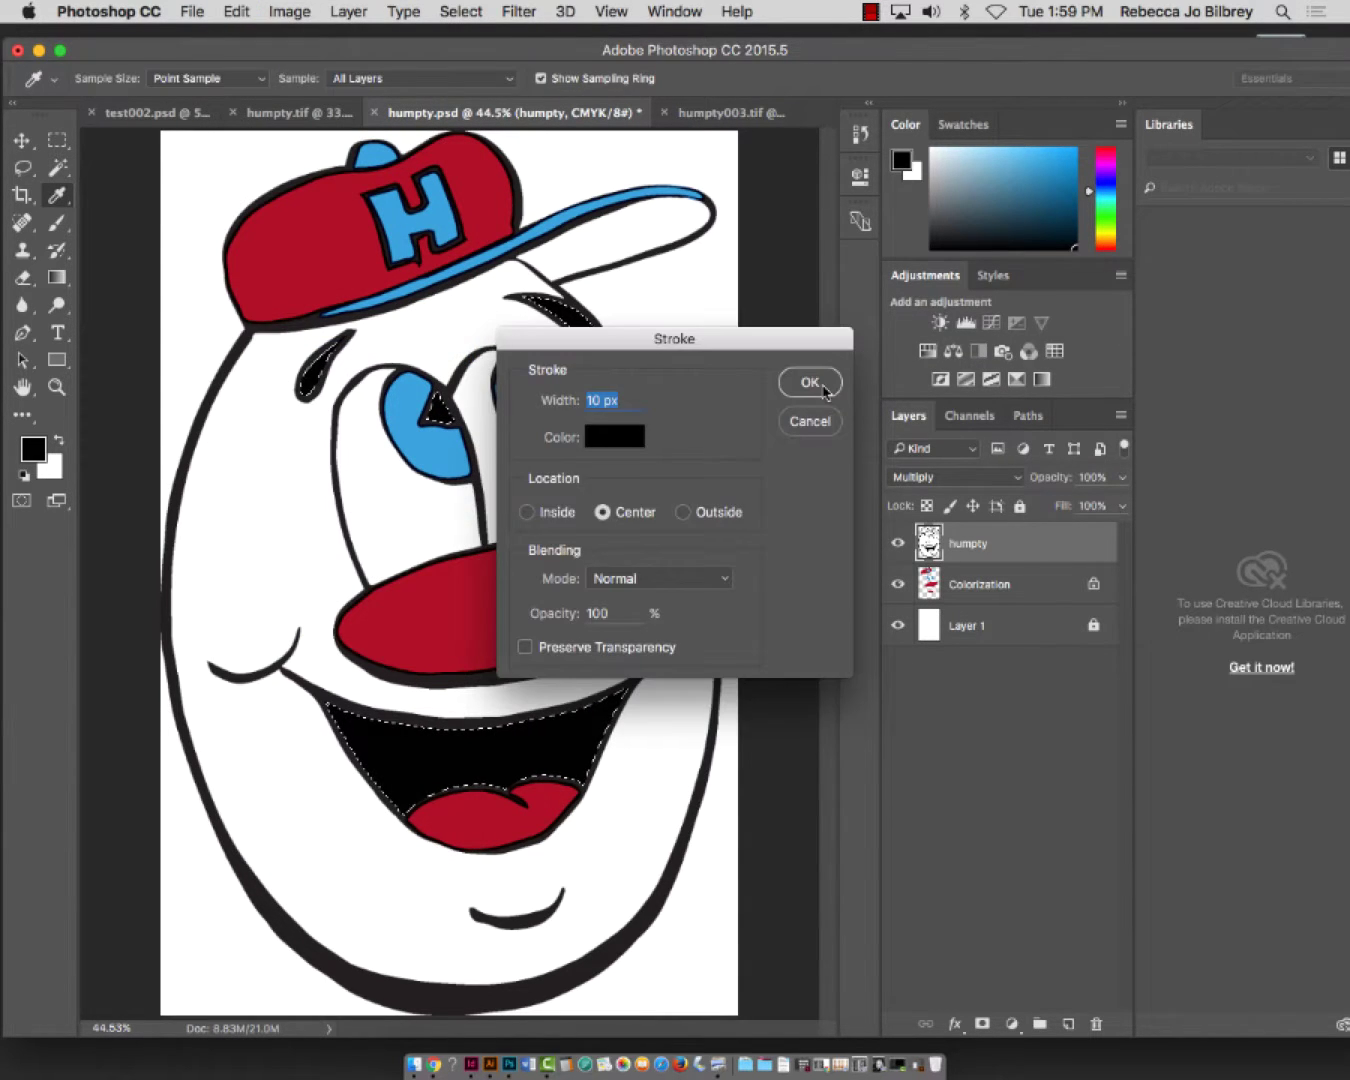
pyautogui.click(815, 386)
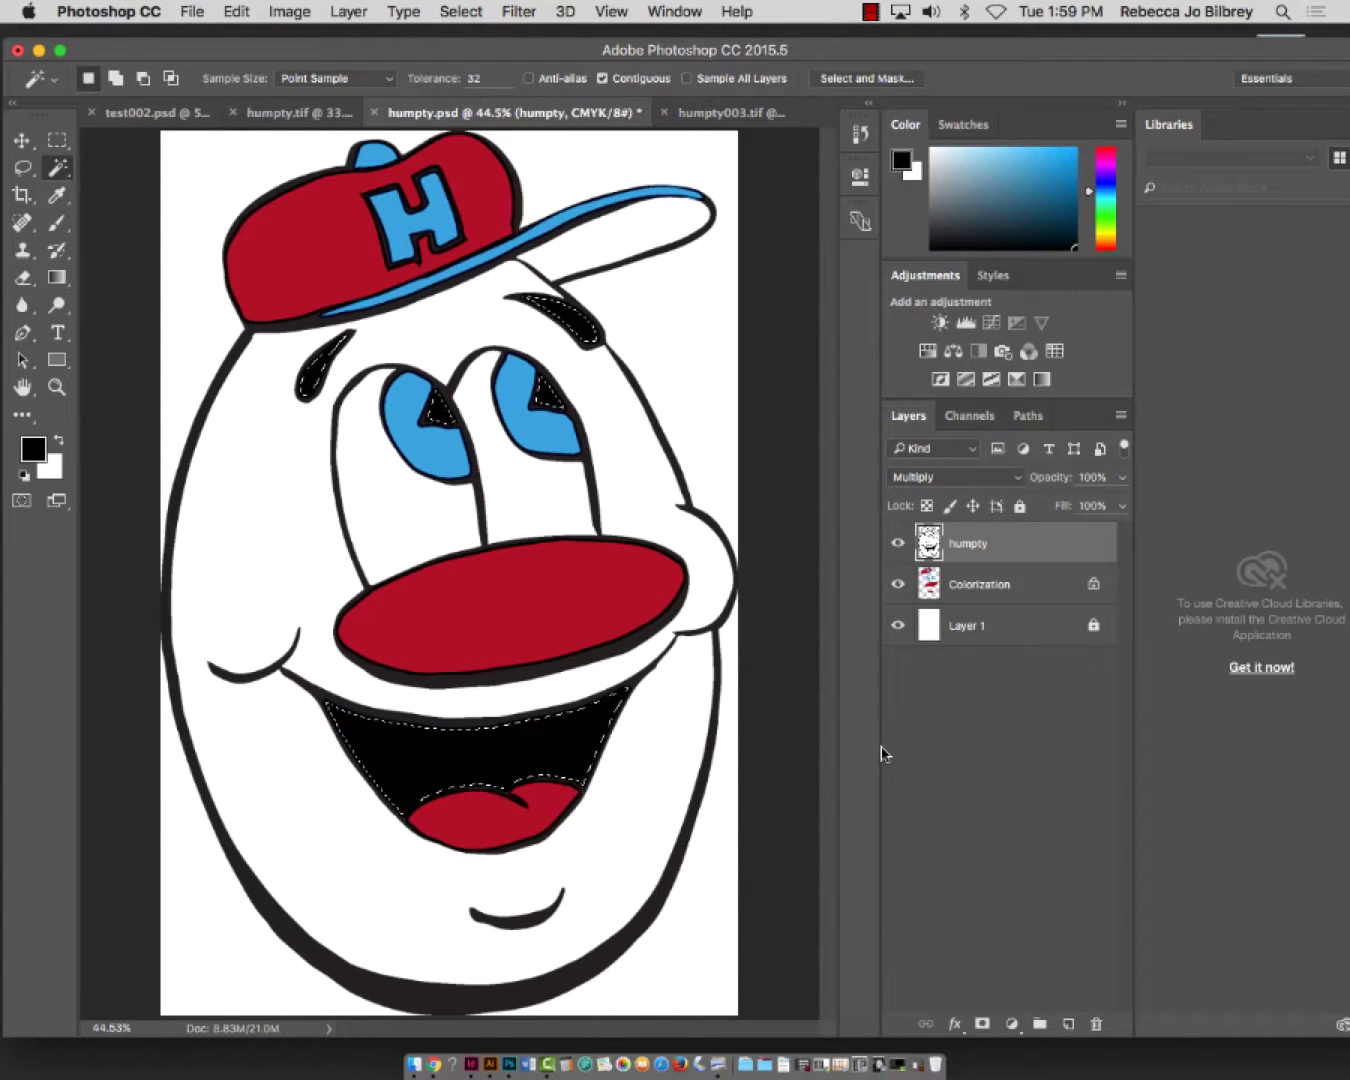
# Toggle the humpty layer's visibility to examine which layer holds the black fills
pyautogui.click(23, 167)
pyautogui.click(943, 787)
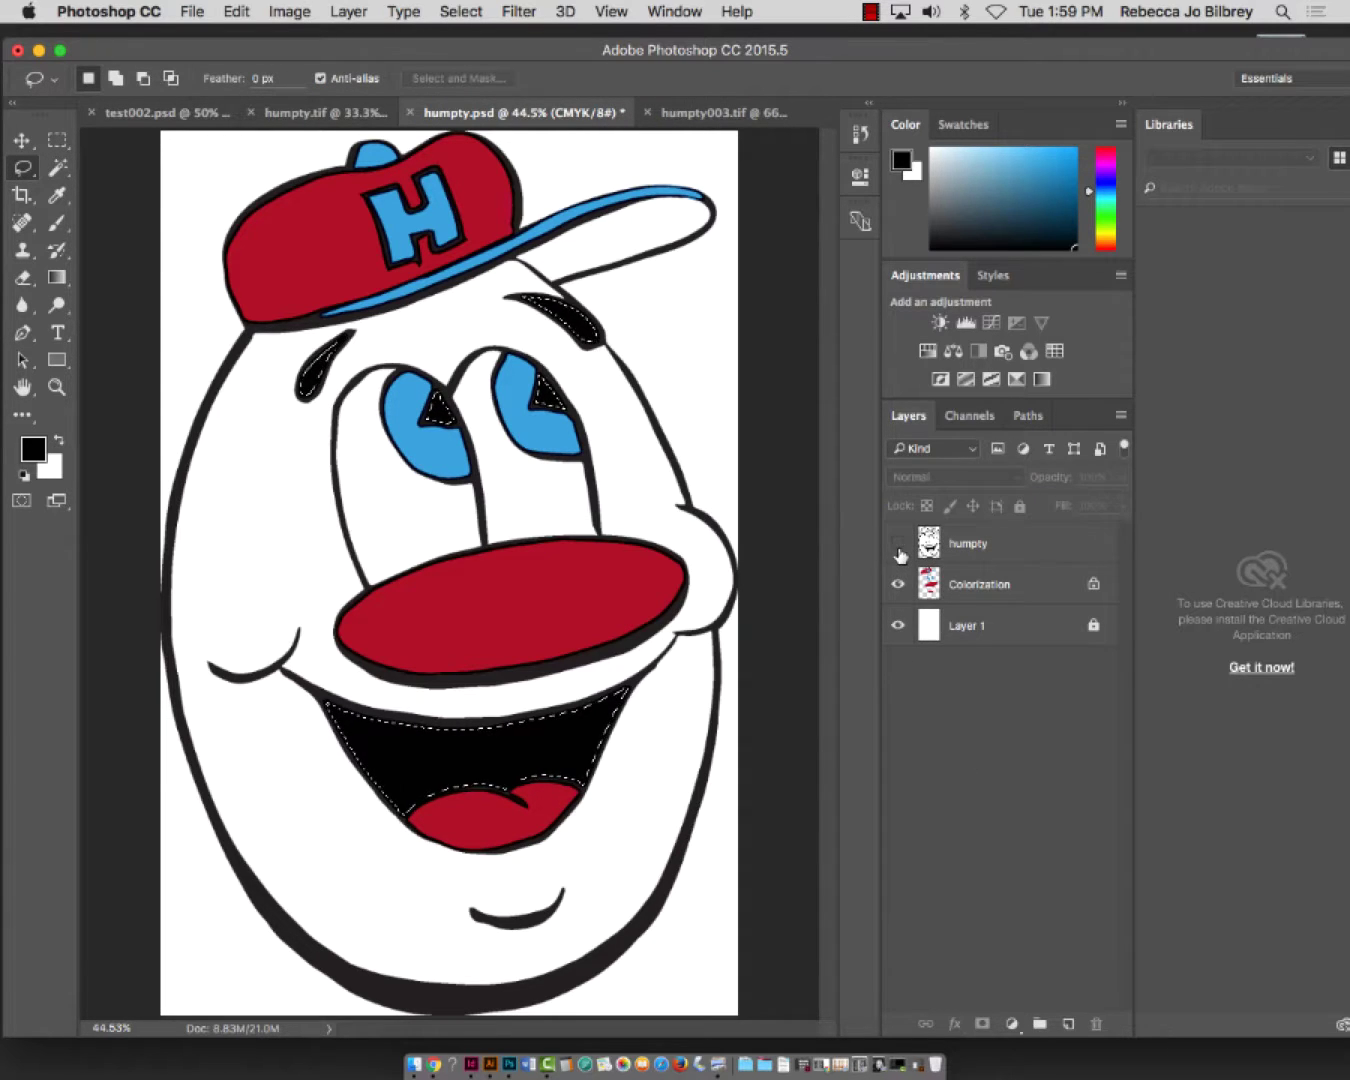
pyautogui.click(896, 544)
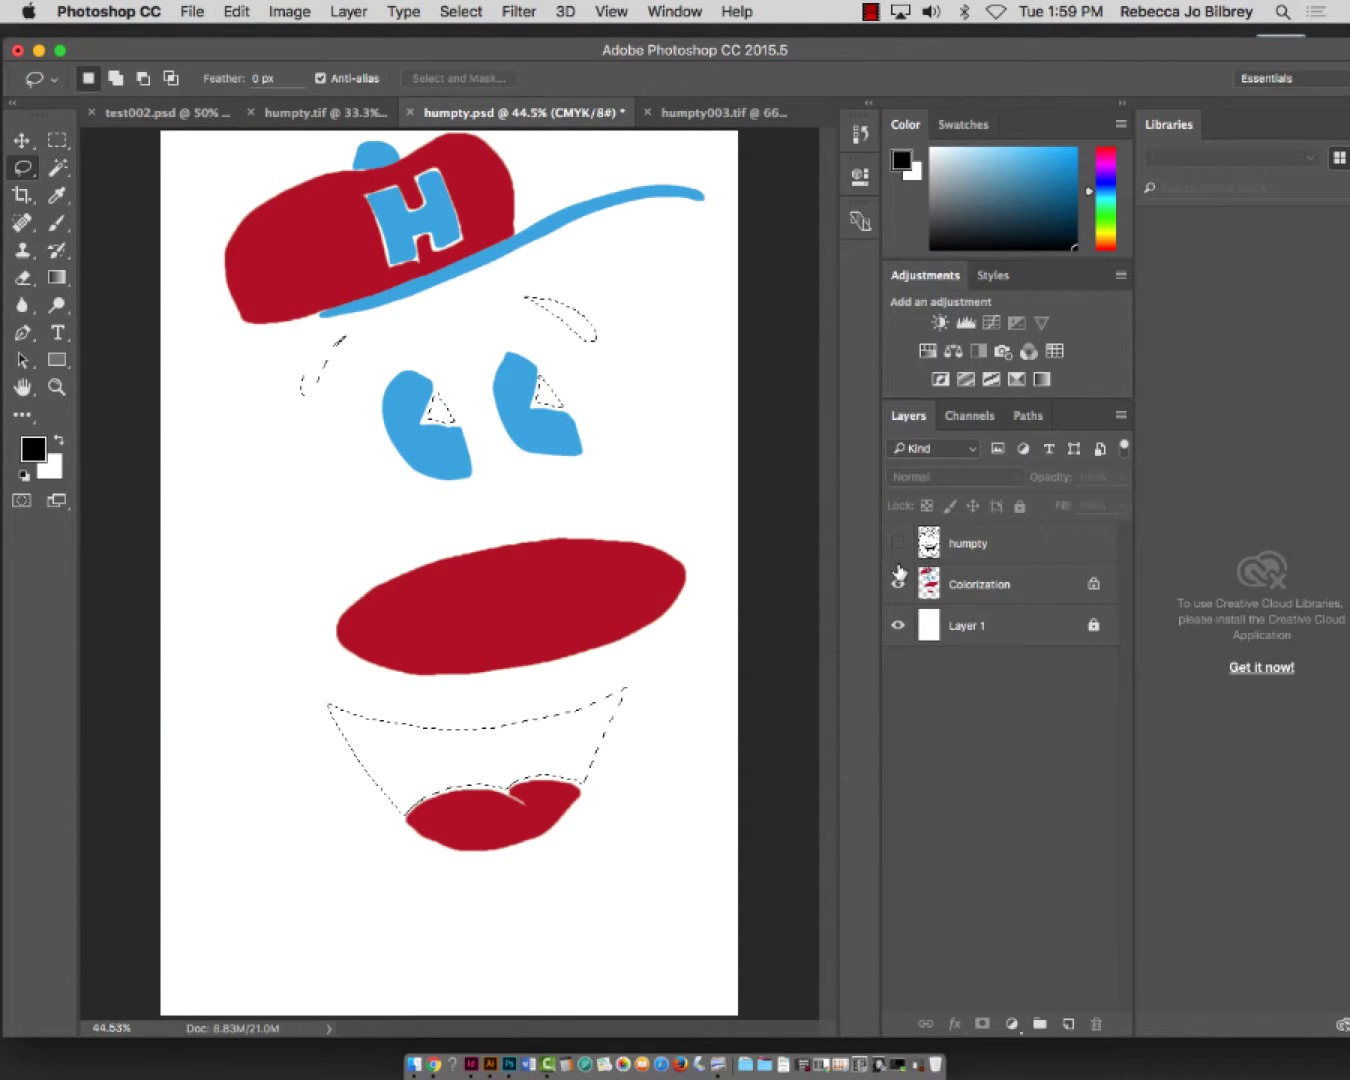
pyautogui.click(896, 543)
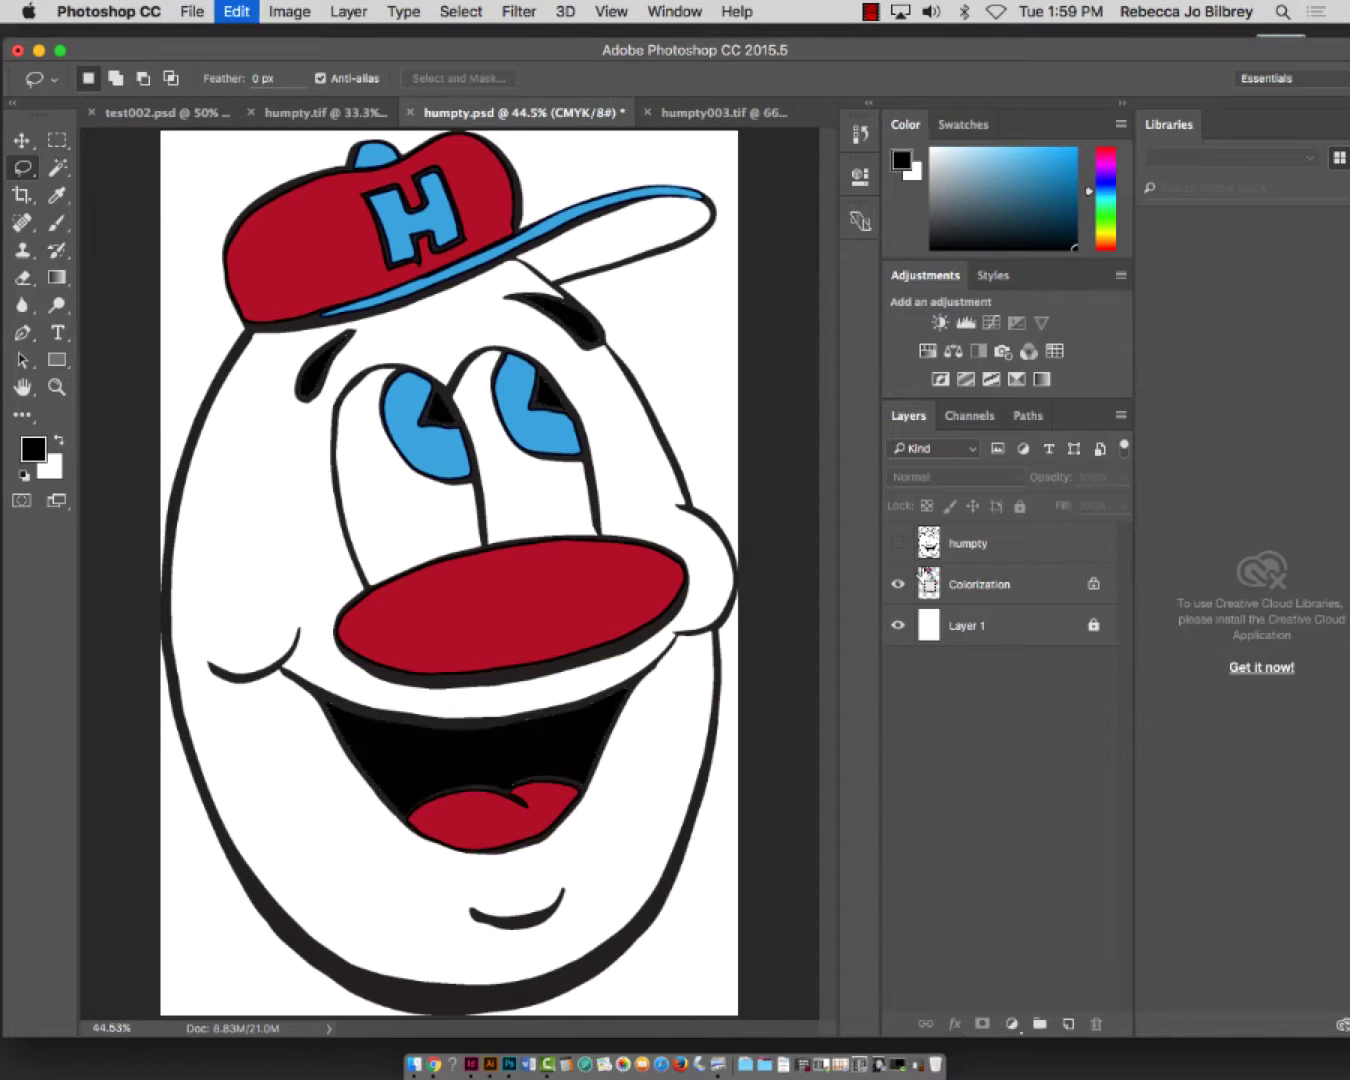
pyautogui.click(896, 543)
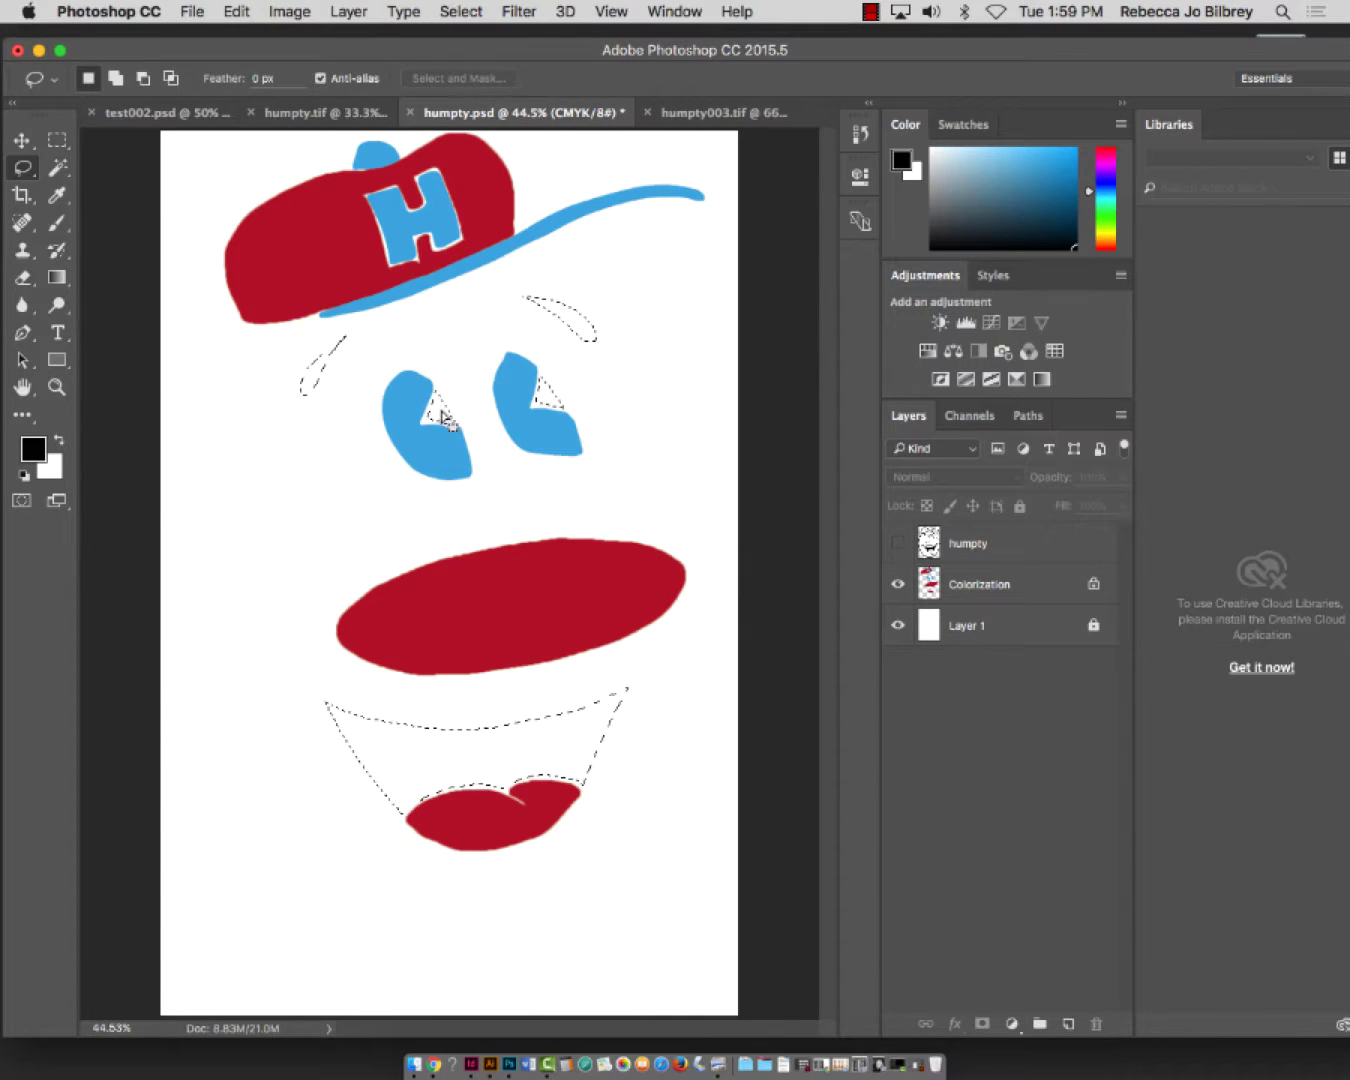
# Step back through the history to undo the black fill and stroke on the humpty layer
pyautogui.moveTo(445, 417); pyautogui.dragTo(430, 424)
pyautogui.press('super+z')
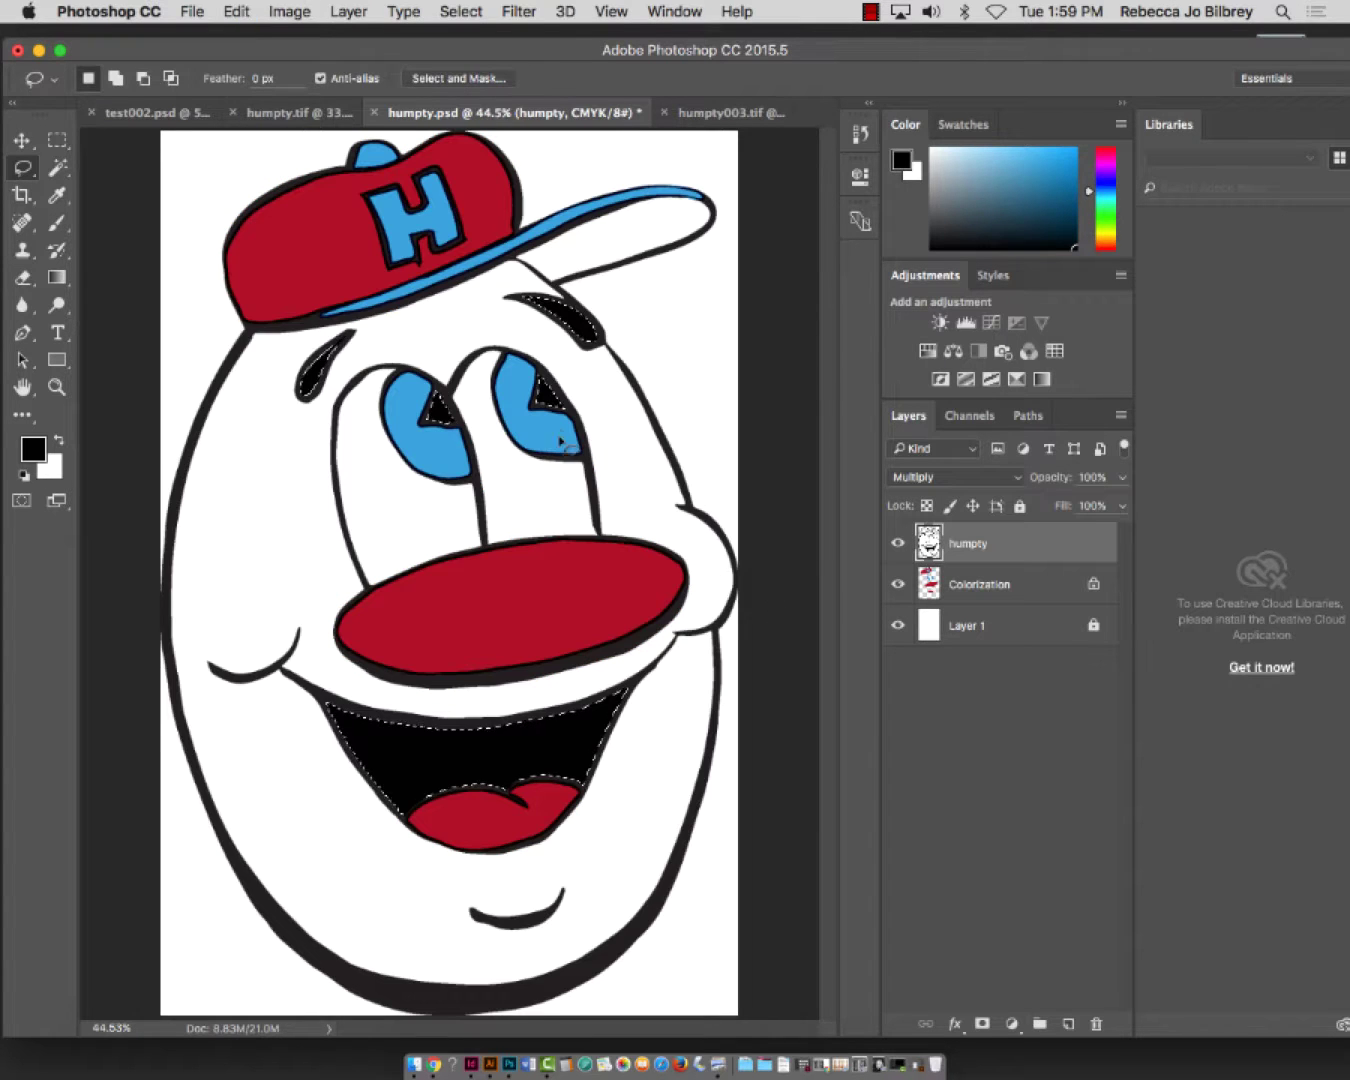
pyautogui.click(220, 11)
pyautogui.click(249, 90)
pyautogui.click(236, 11)
pyautogui.click(277, 77)
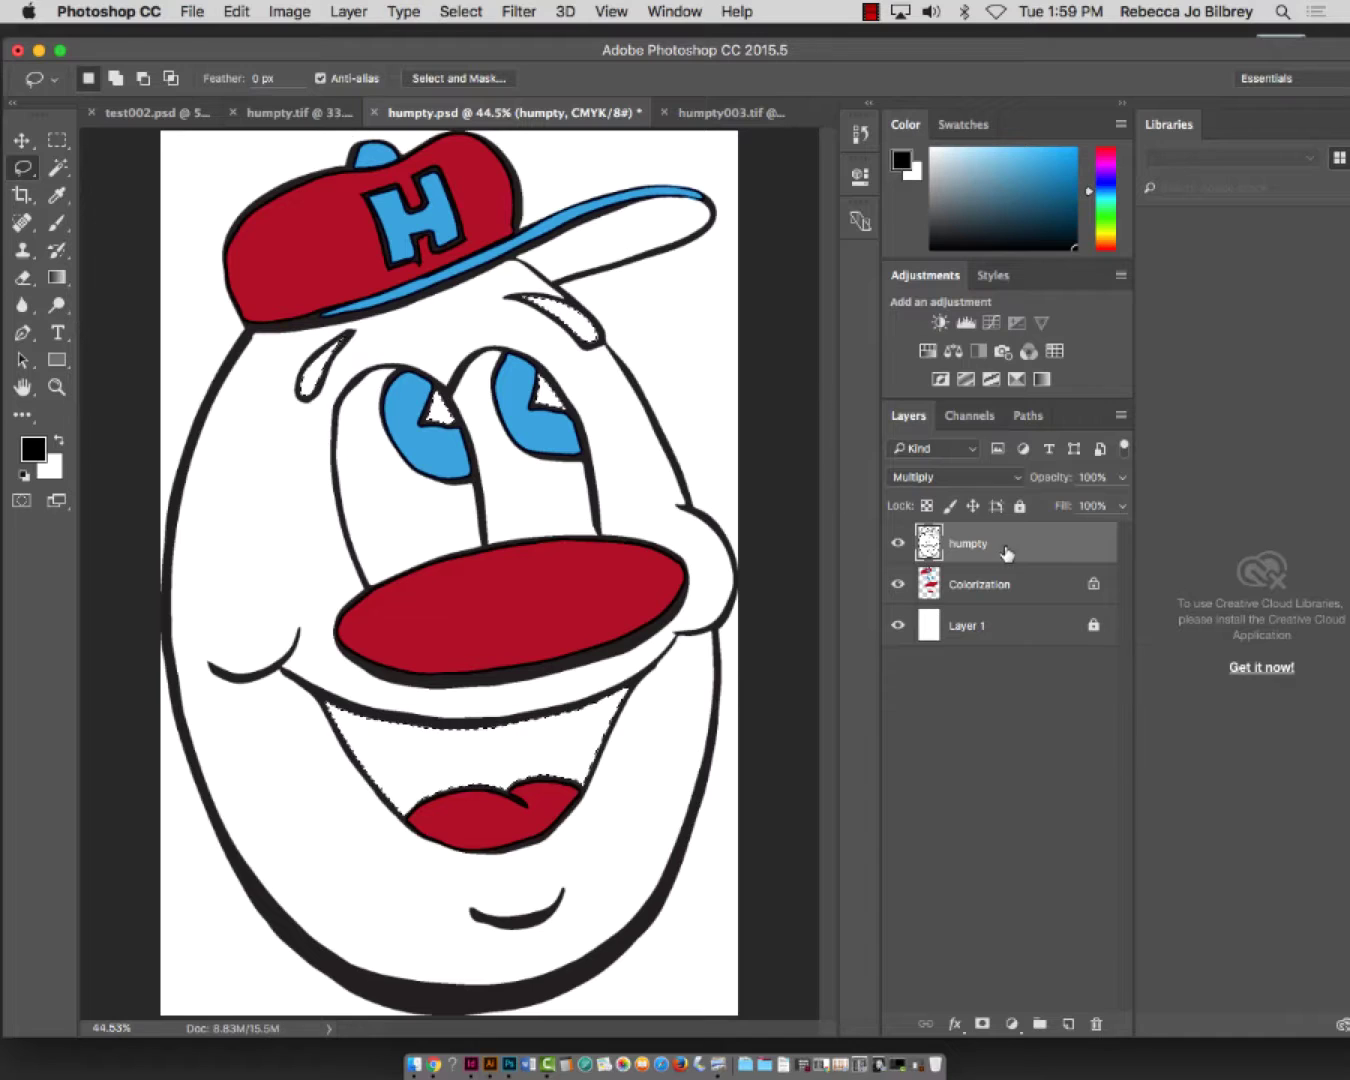
# Fill the selected eyebrows, pupils and mouth interior with black on the Colorization layer and add a black stroke around them
pyautogui.click(1007, 580)
pyautogui.click(237, 11)
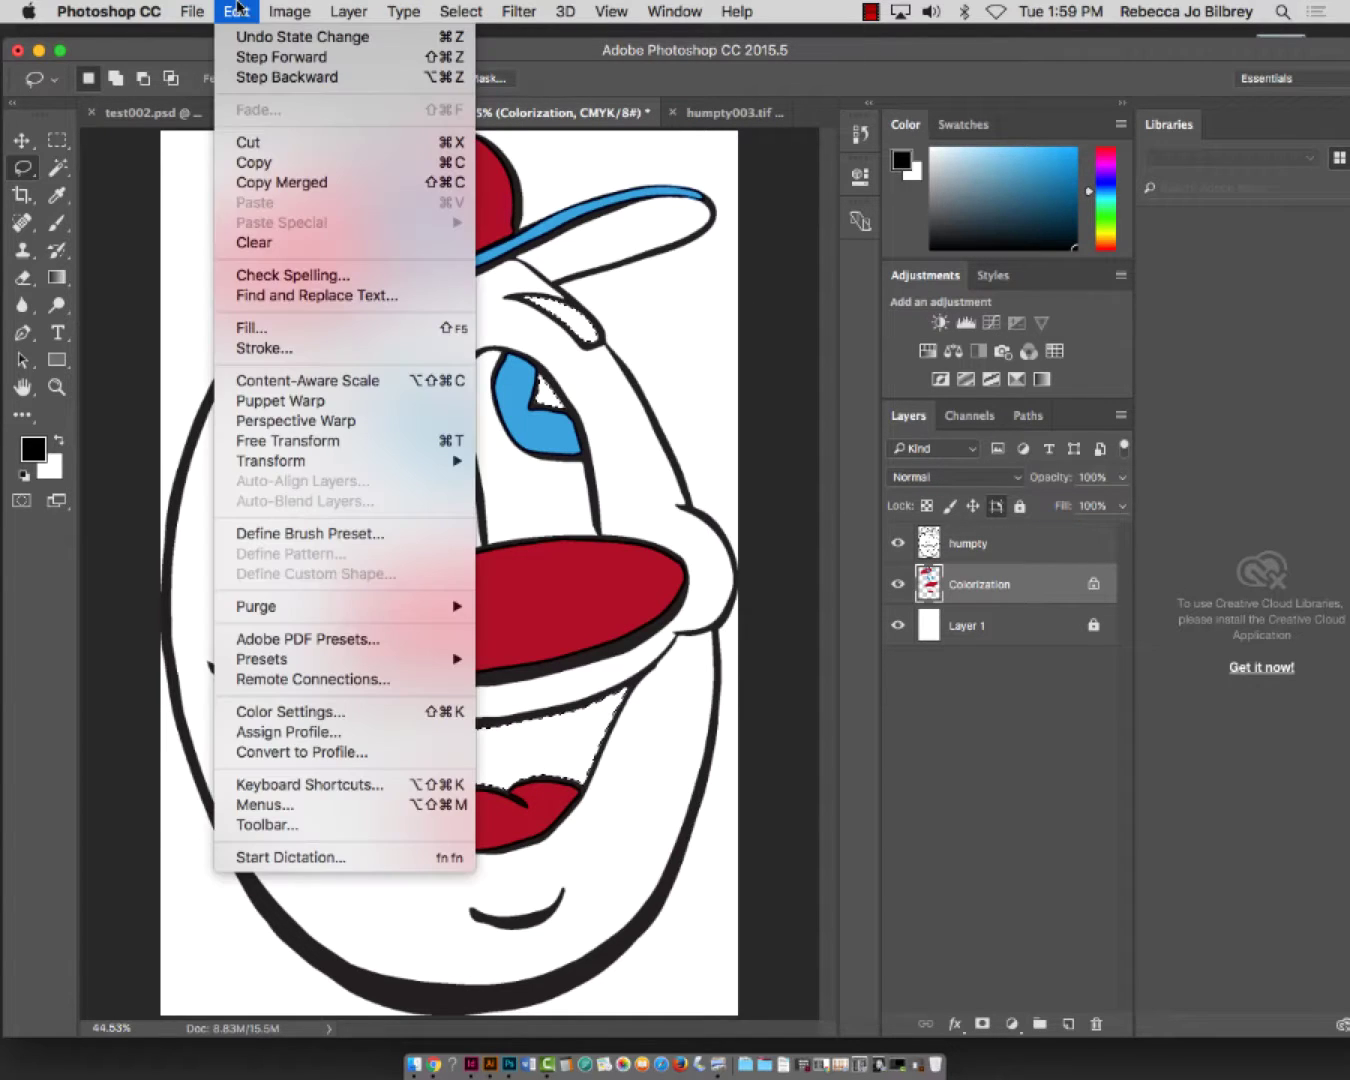
pyautogui.click(261, 9)
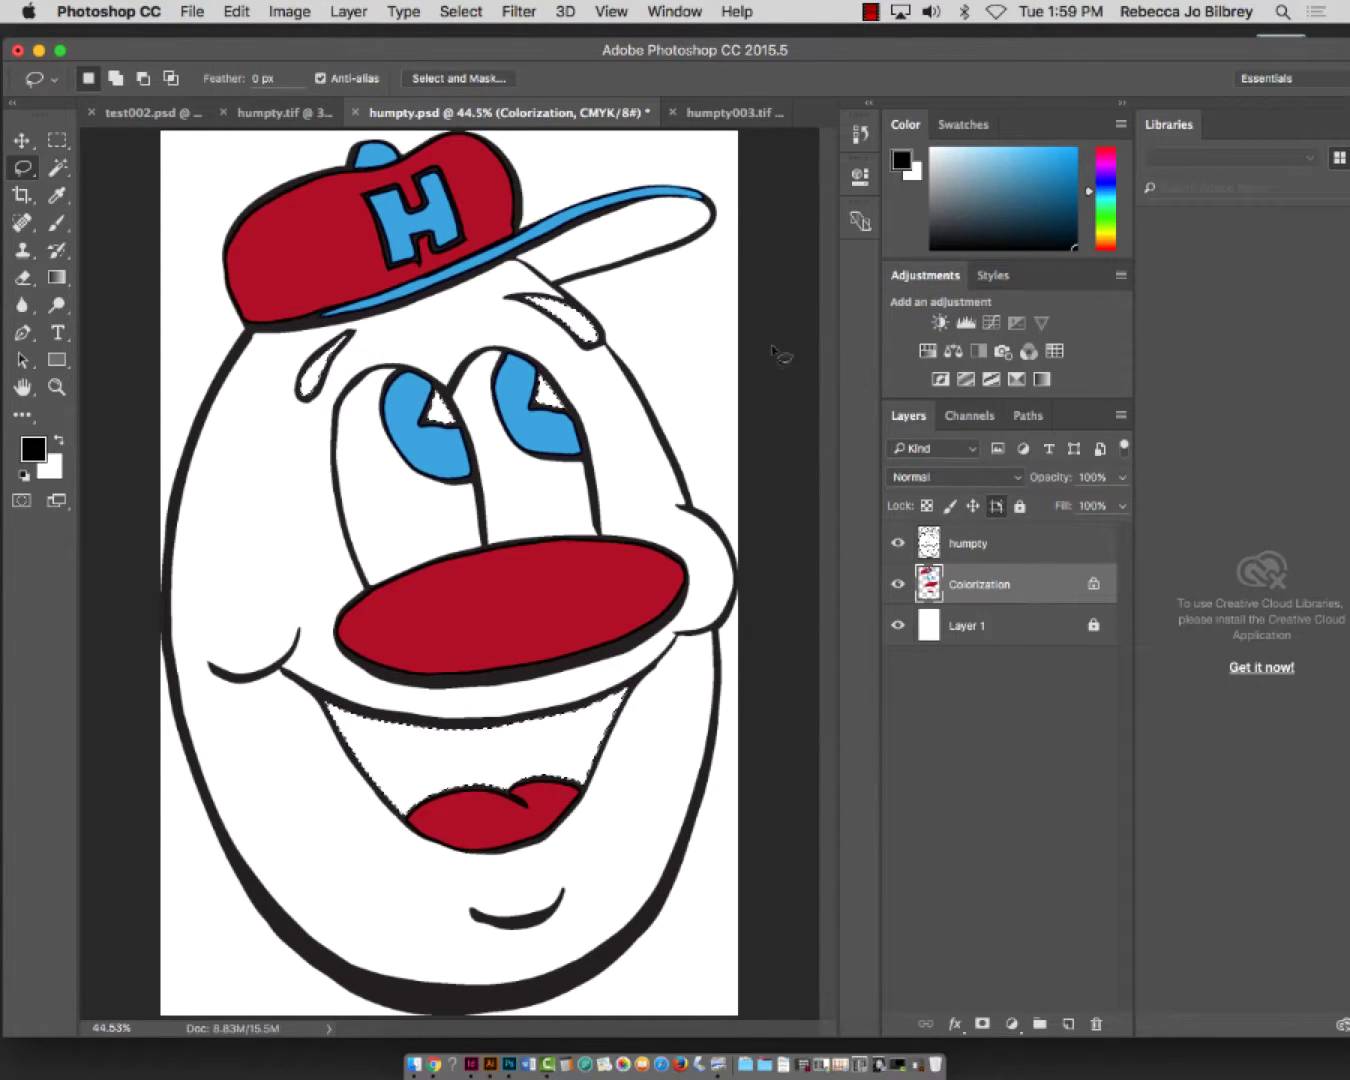
pyautogui.click(237, 10)
pyautogui.click(252, 327)
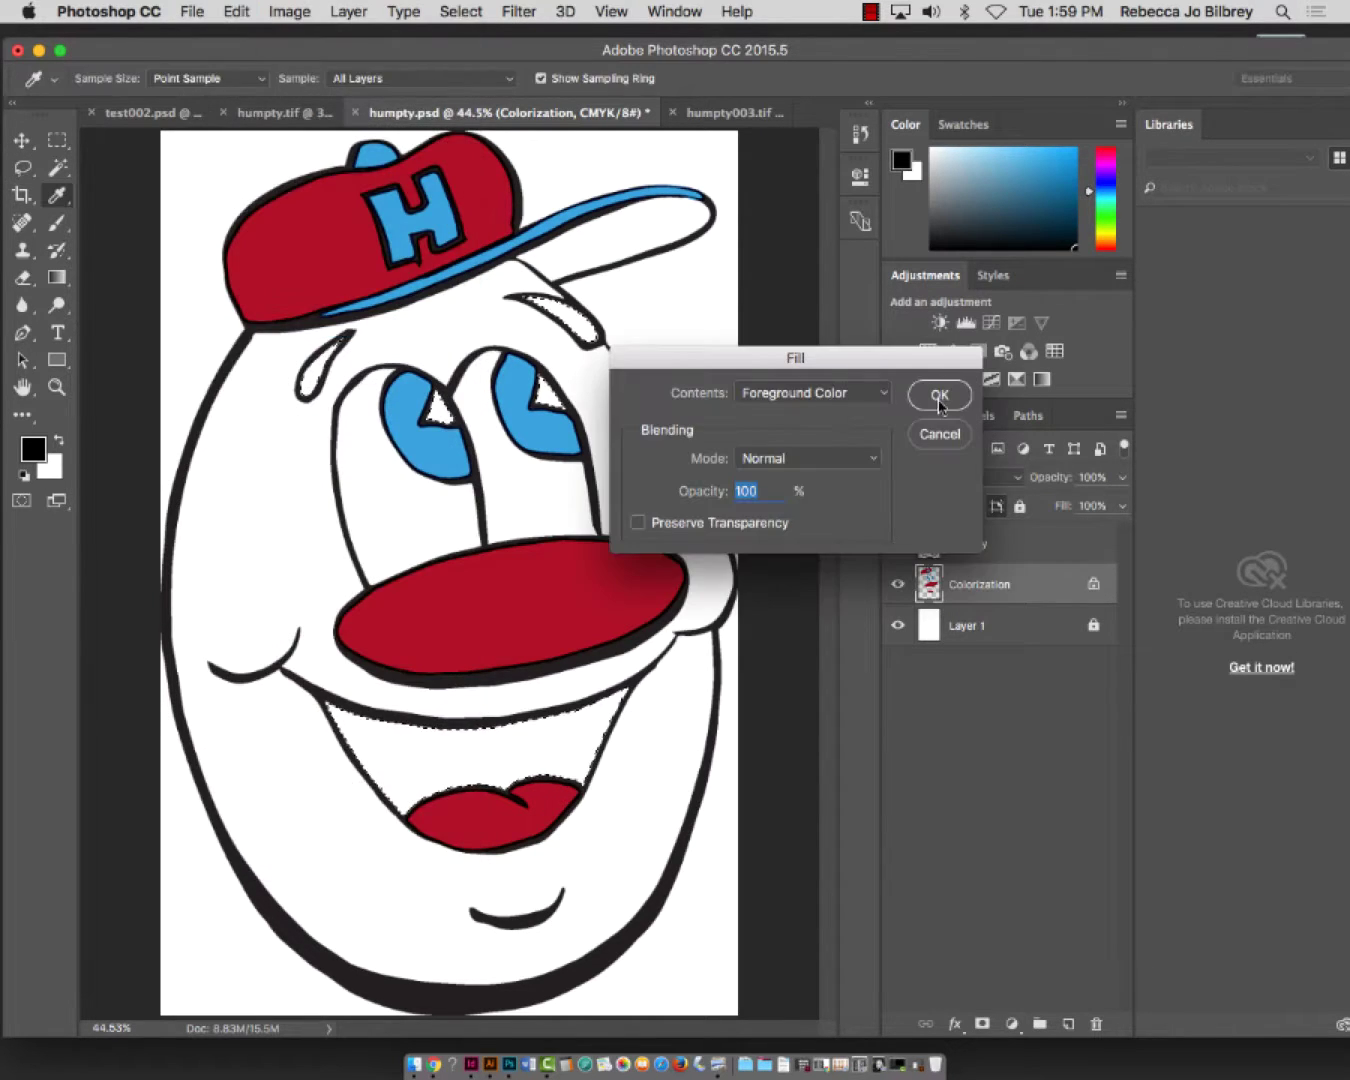
pyautogui.click(942, 393)
pyautogui.click(238, 11)
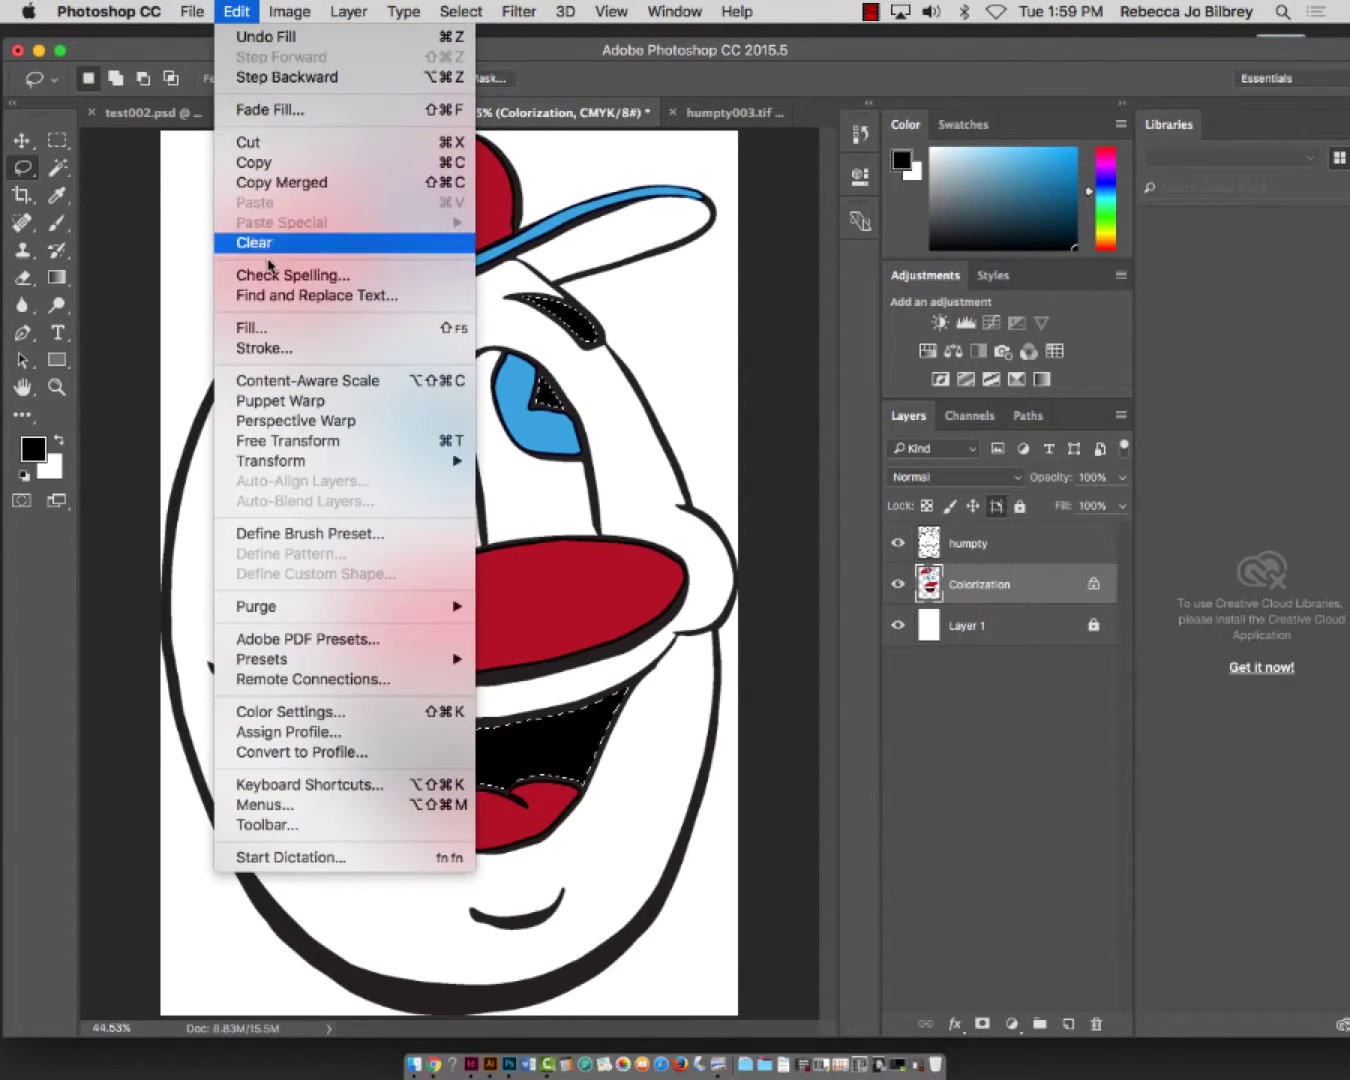
pyautogui.click(280, 348)
pyautogui.click(835, 383)
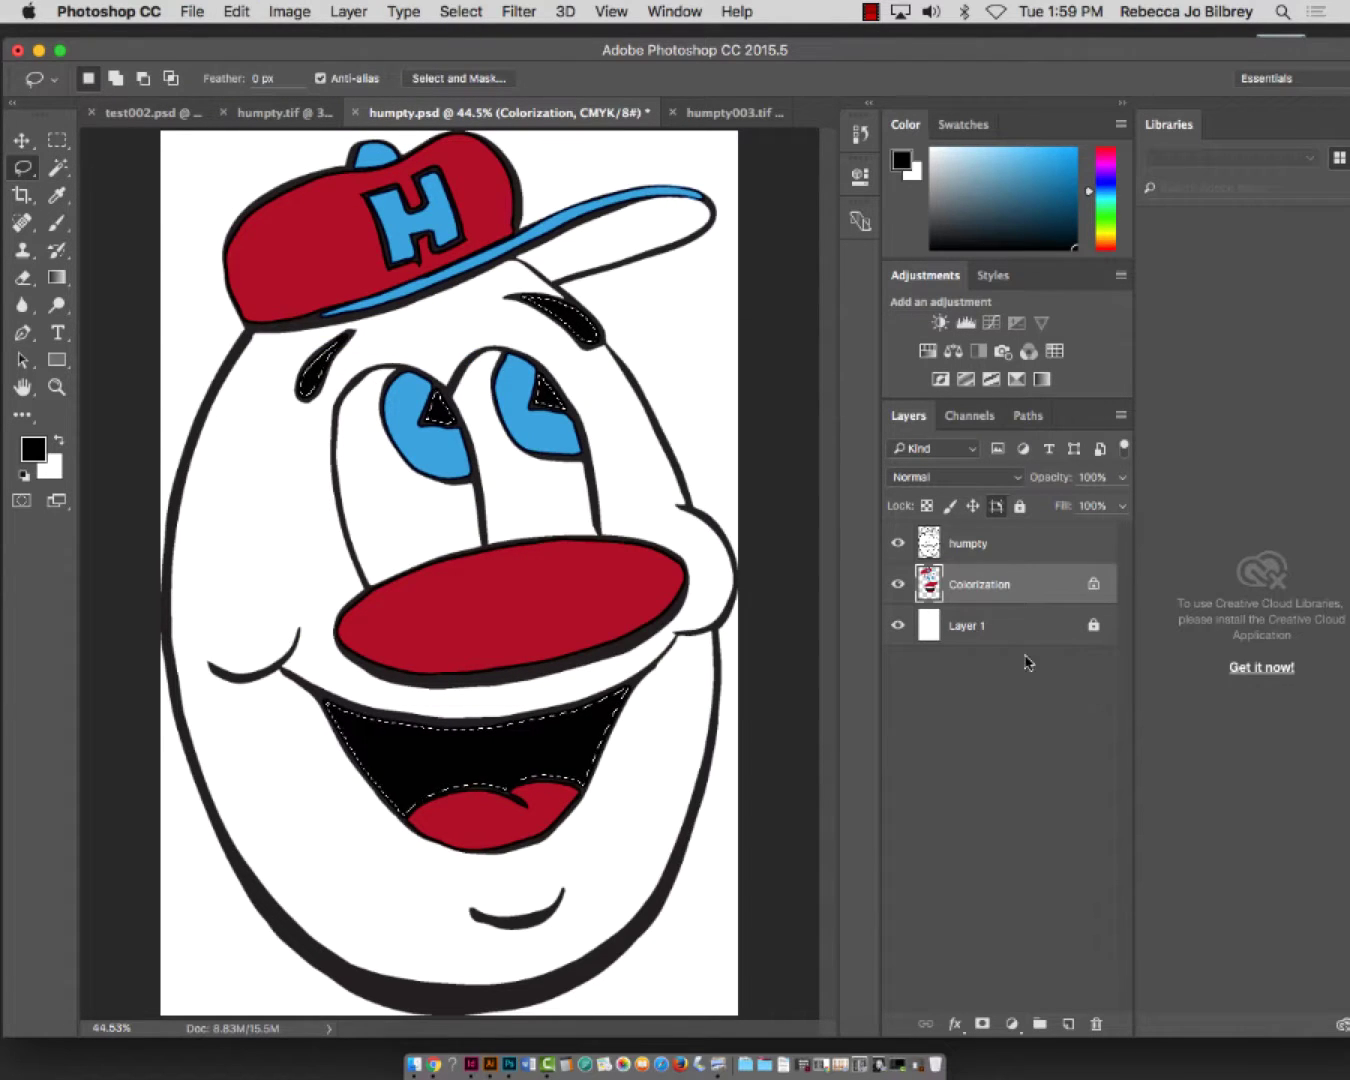
pyautogui.click(897, 543)
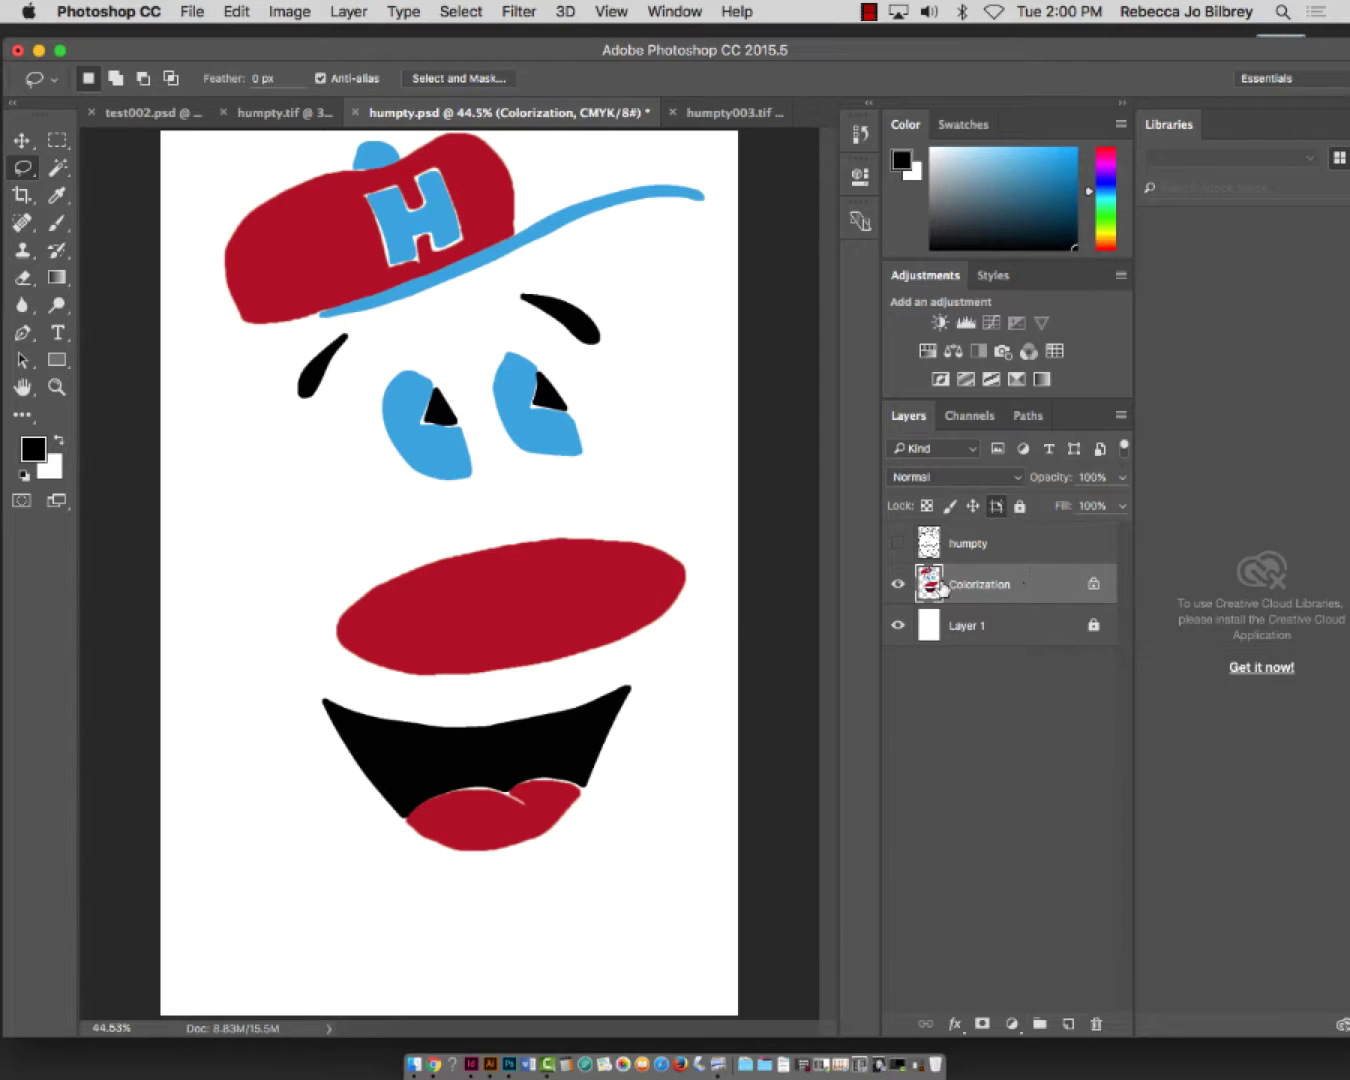
pyautogui.click(897, 544)
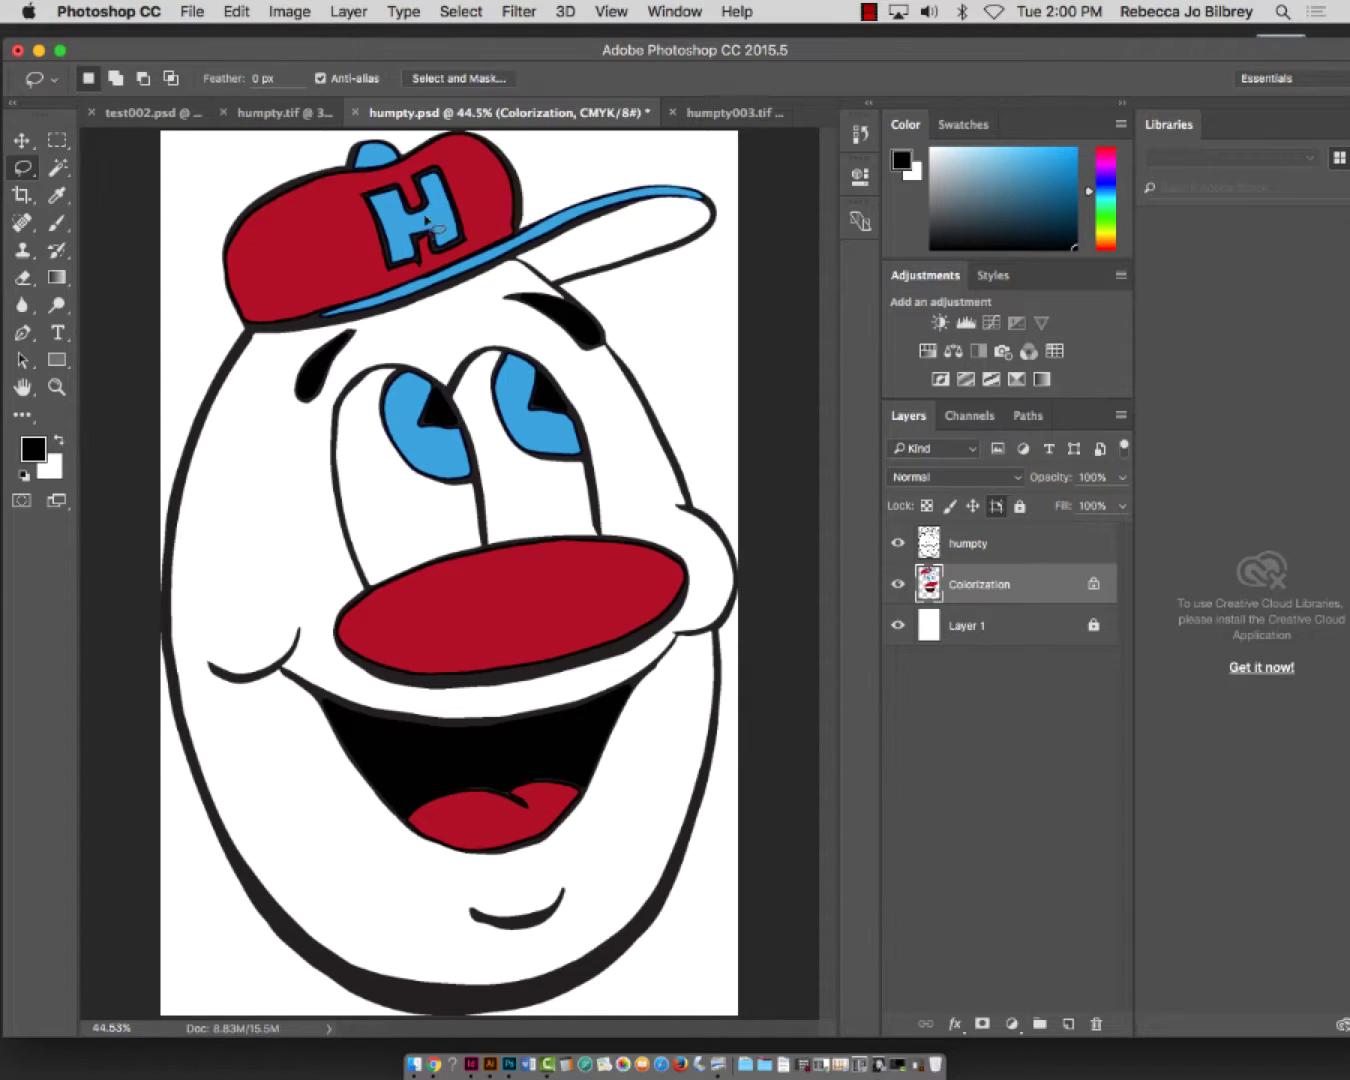
# Select the cap brim's underside on the humpty layer with the Magic Wand, and fill and stroke it dark blue on the Colorization layer
pyautogui.click(57, 165)
pyautogui.click(969, 549)
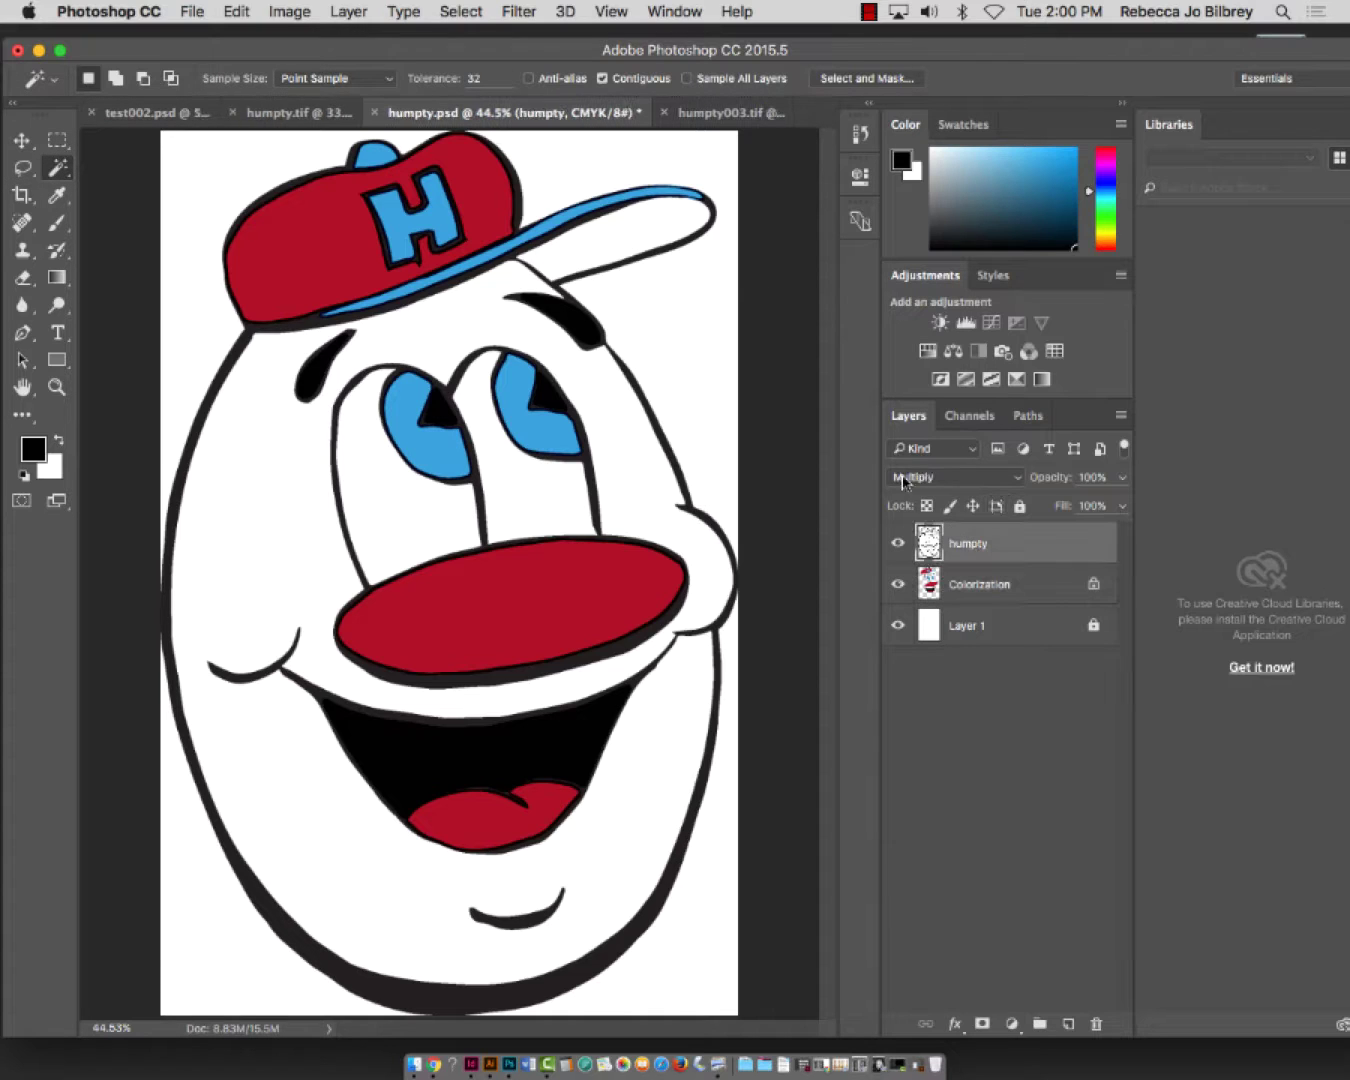
pyautogui.click(668, 220)
pyautogui.click(1008, 585)
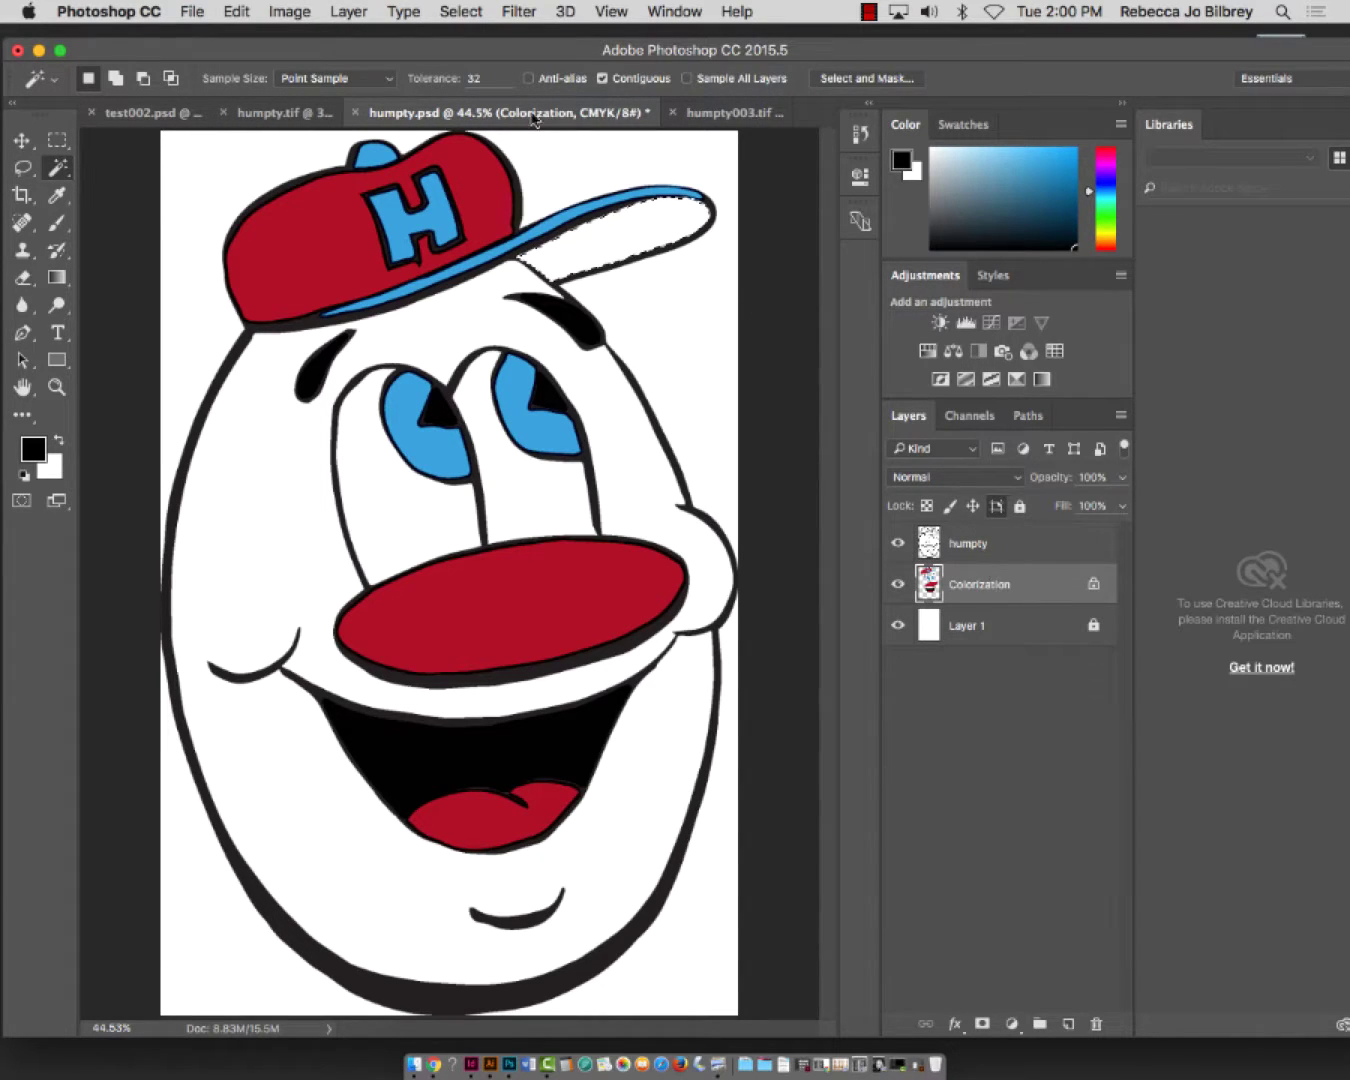
pyautogui.click(1066, 220)
pyautogui.click(238, 11)
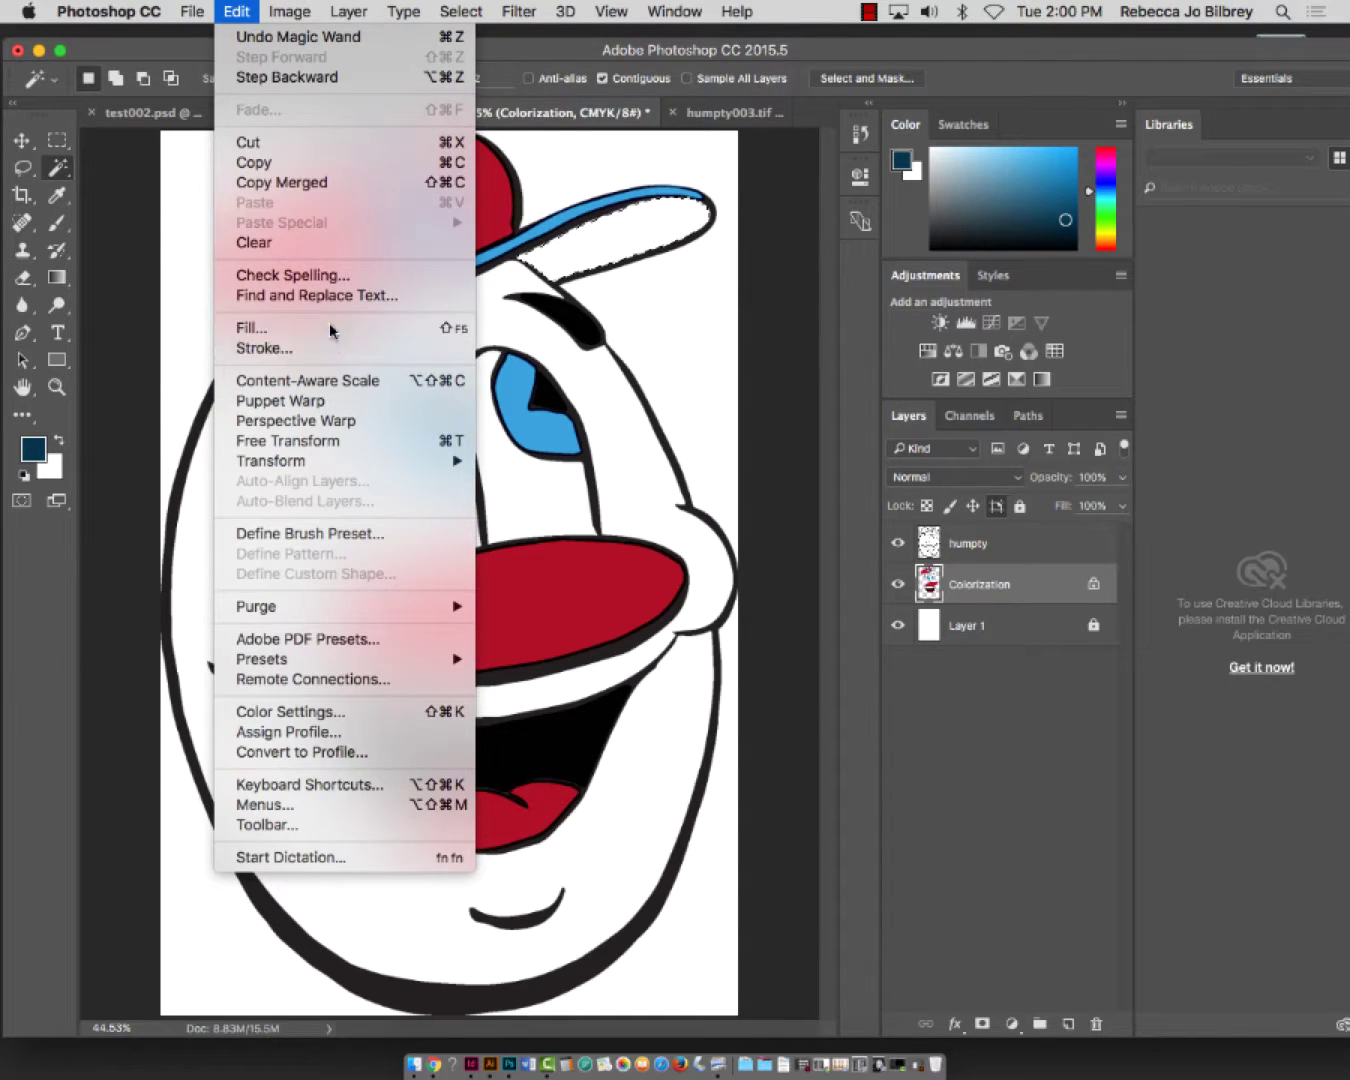
pyautogui.click(329, 322)
pyautogui.click(940, 394)
pyautogui.click(237, 10)
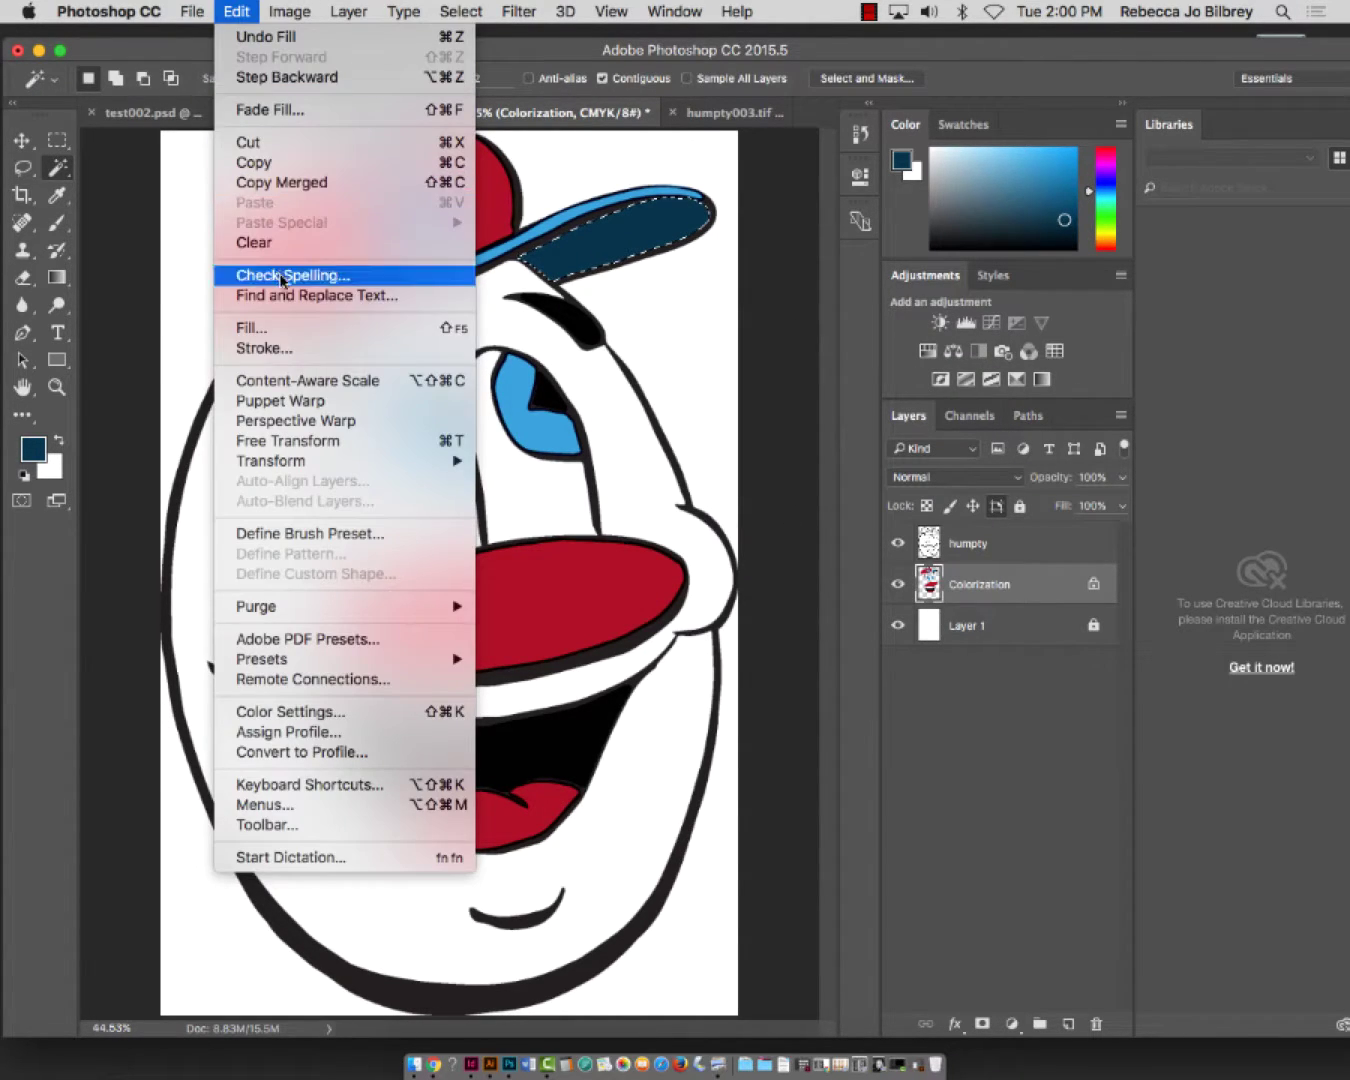
pyautogui.click(311, 352)
pyautogui.click(805, 382)
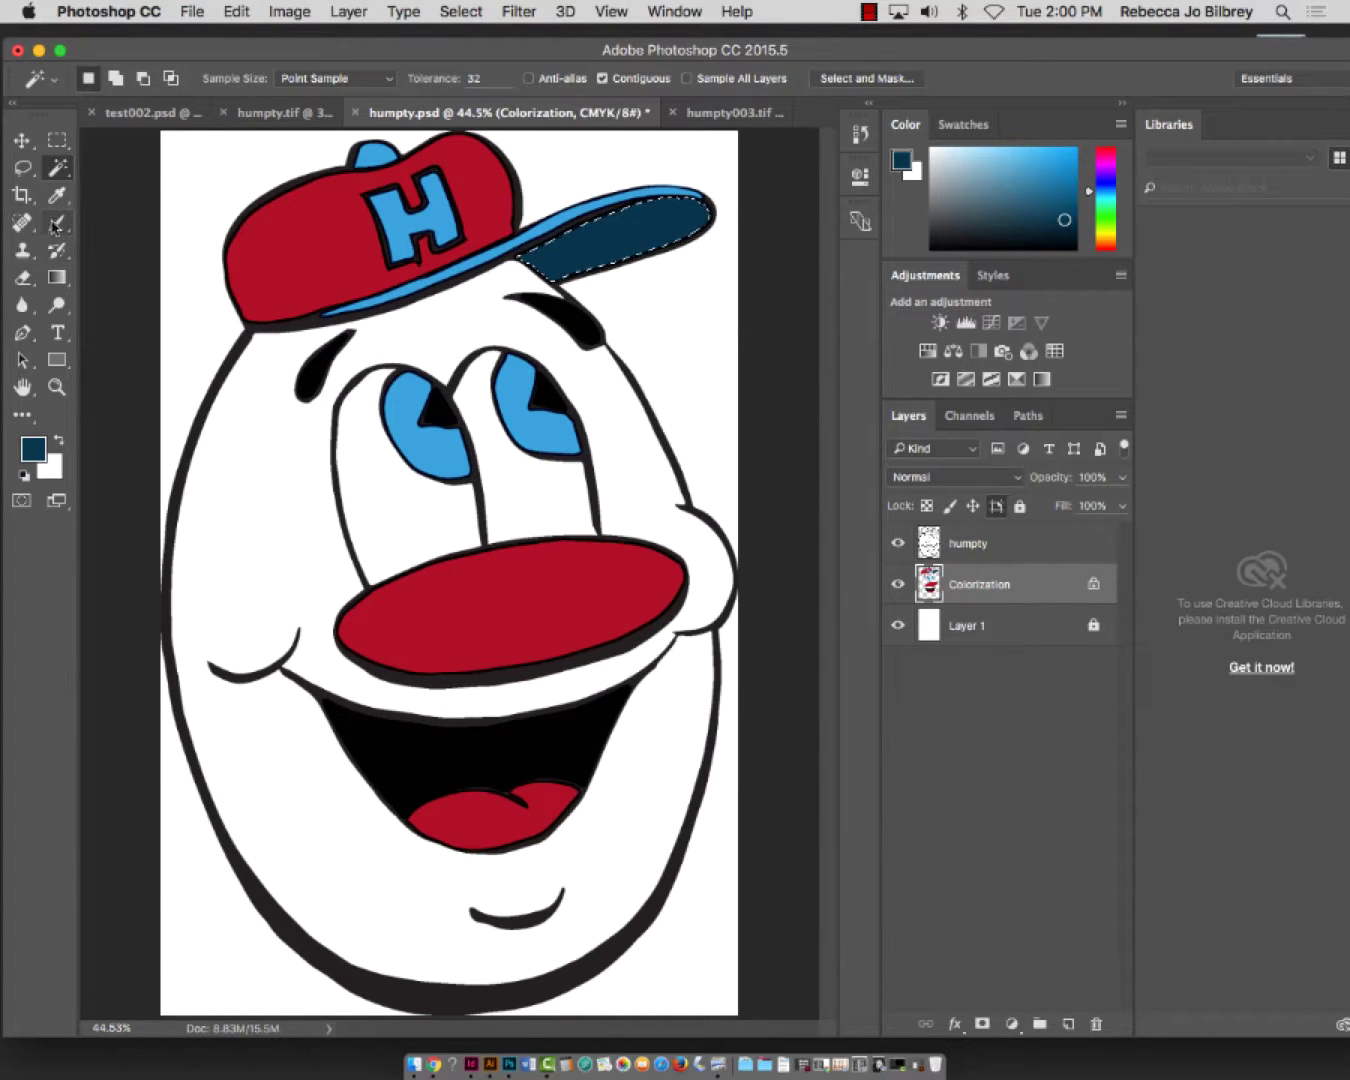
# Deselect the brim area, then unlock the Colorization layer and fully lock the humpty line-art layer
pyautogui.moveTo(55, 228); pyautogui.dragTo(125, 225)
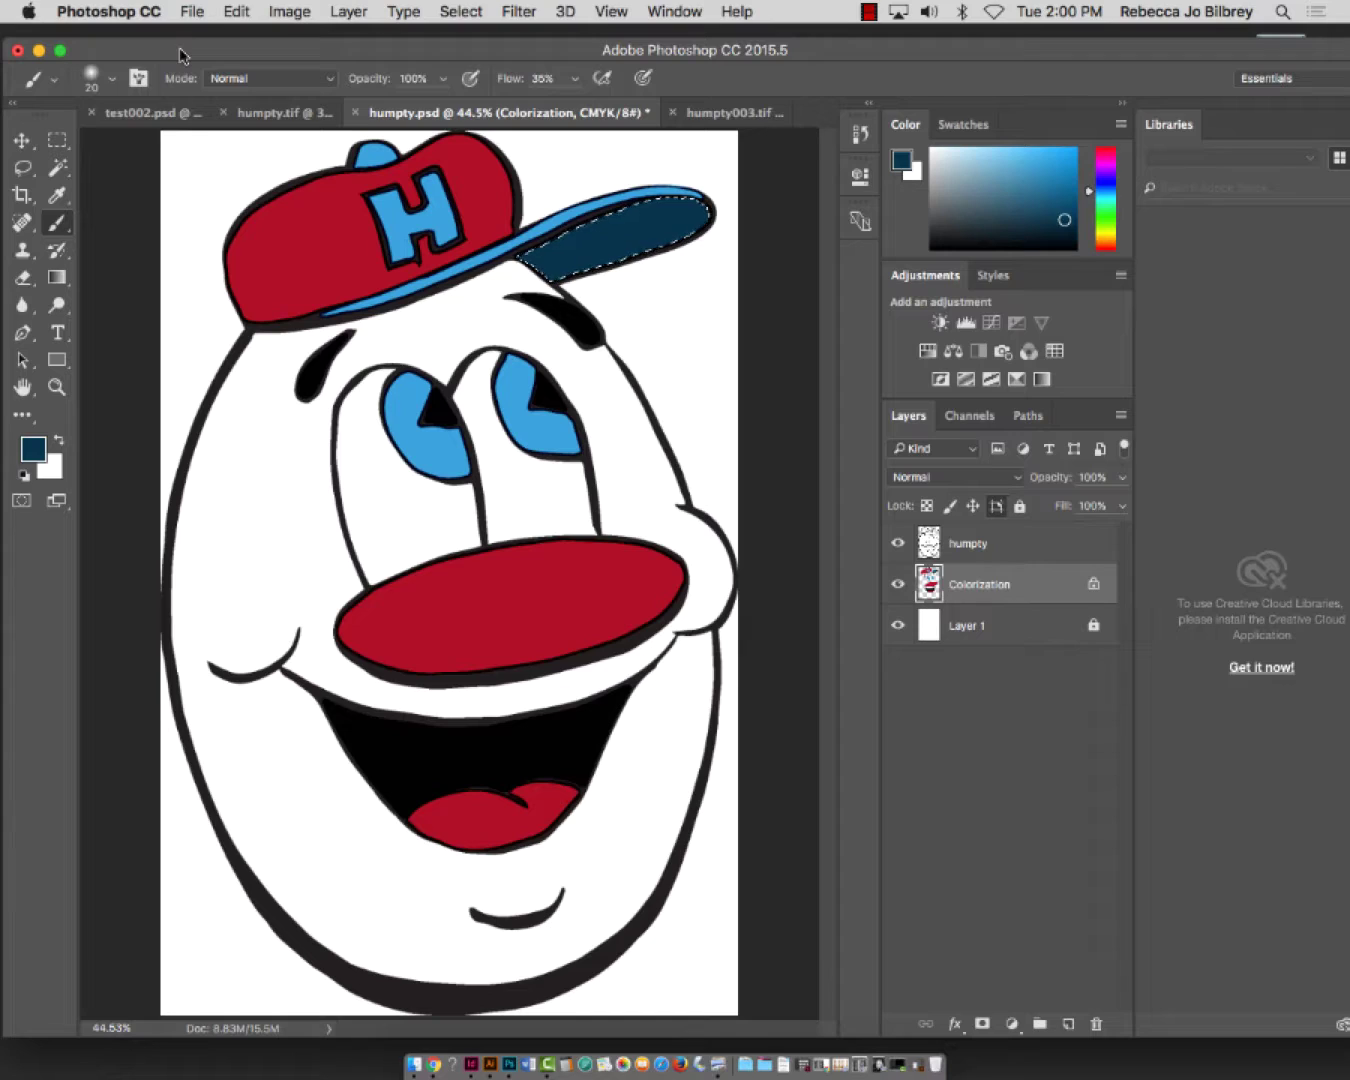
pyautogui.press('super+d')
pyautogui.click(1020, 506)
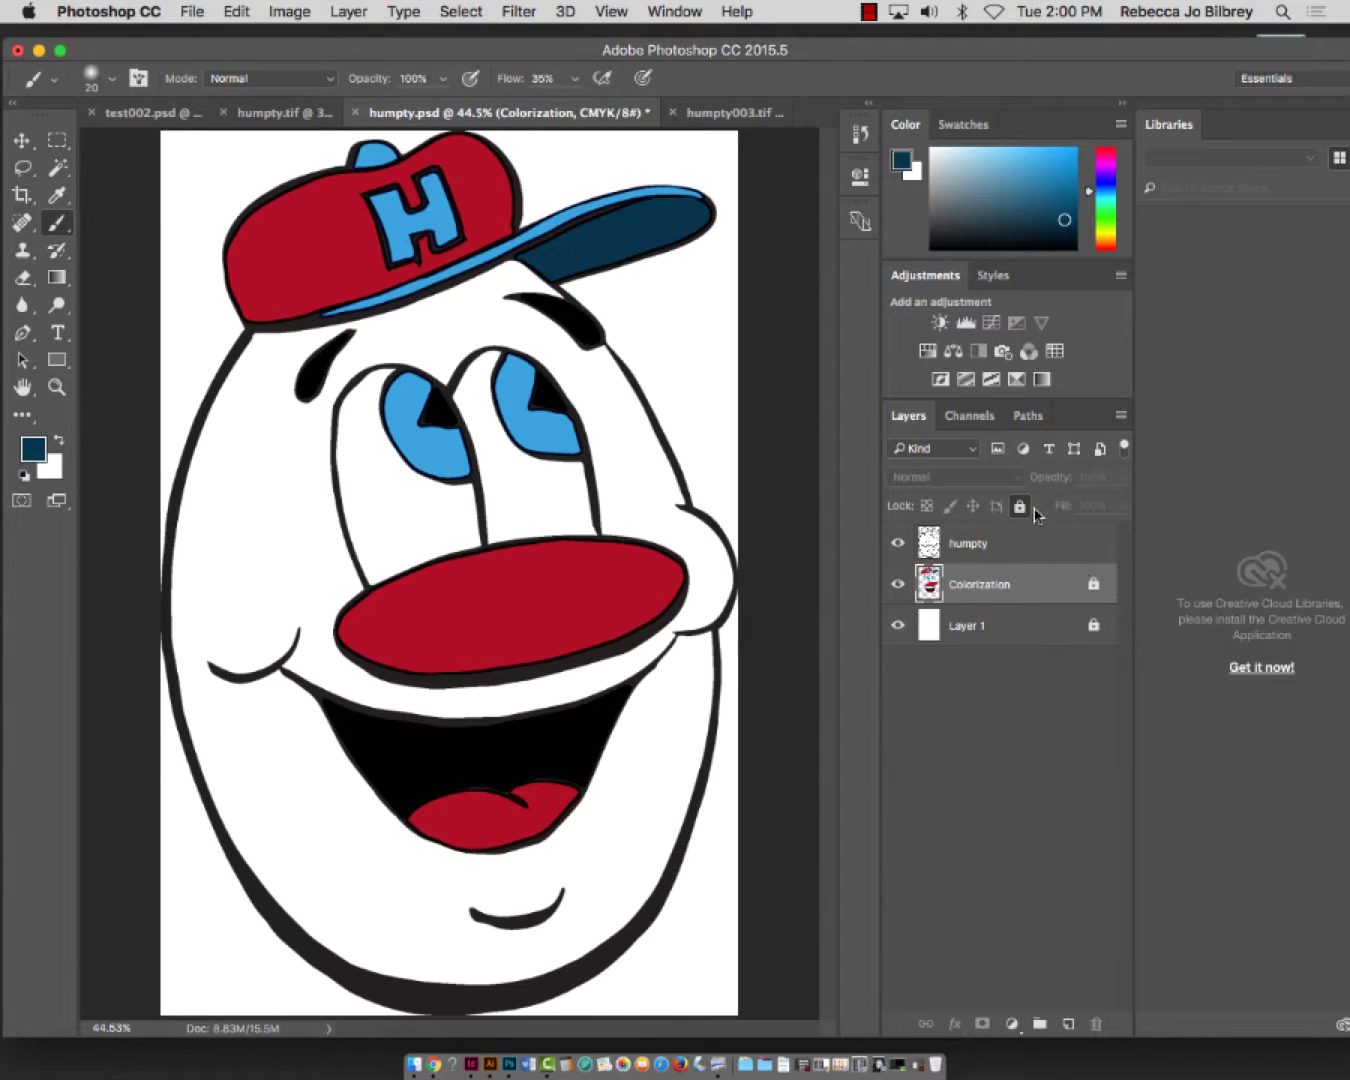
pyautogui.click(1093, 584)
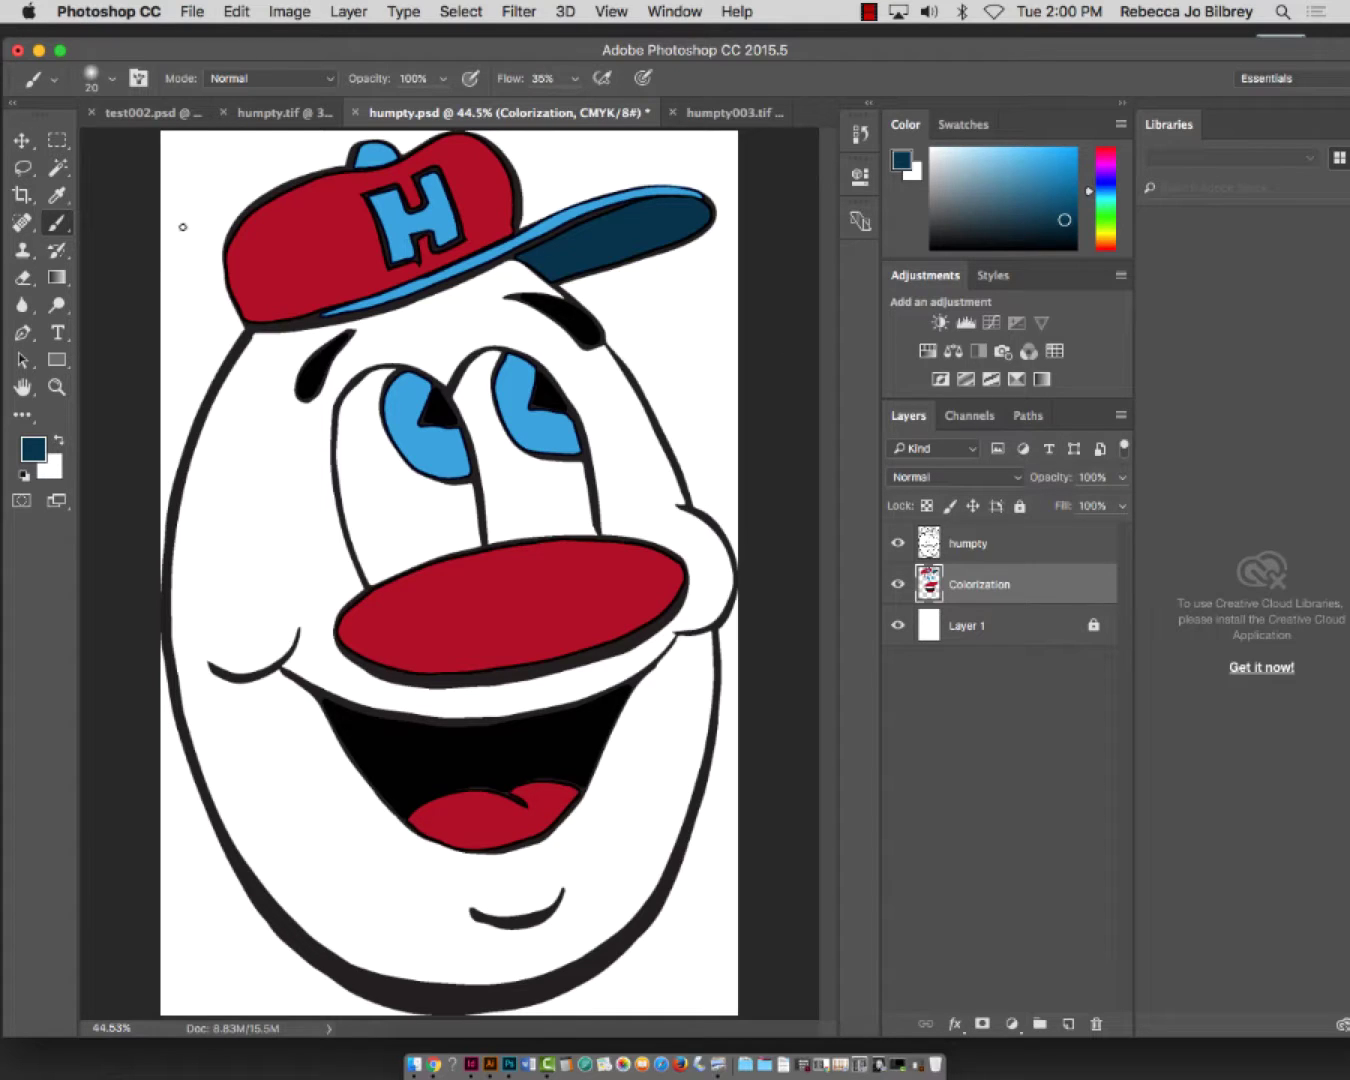
pyautogui.click(1038, 543)
pyautogui.click(1020, 507)
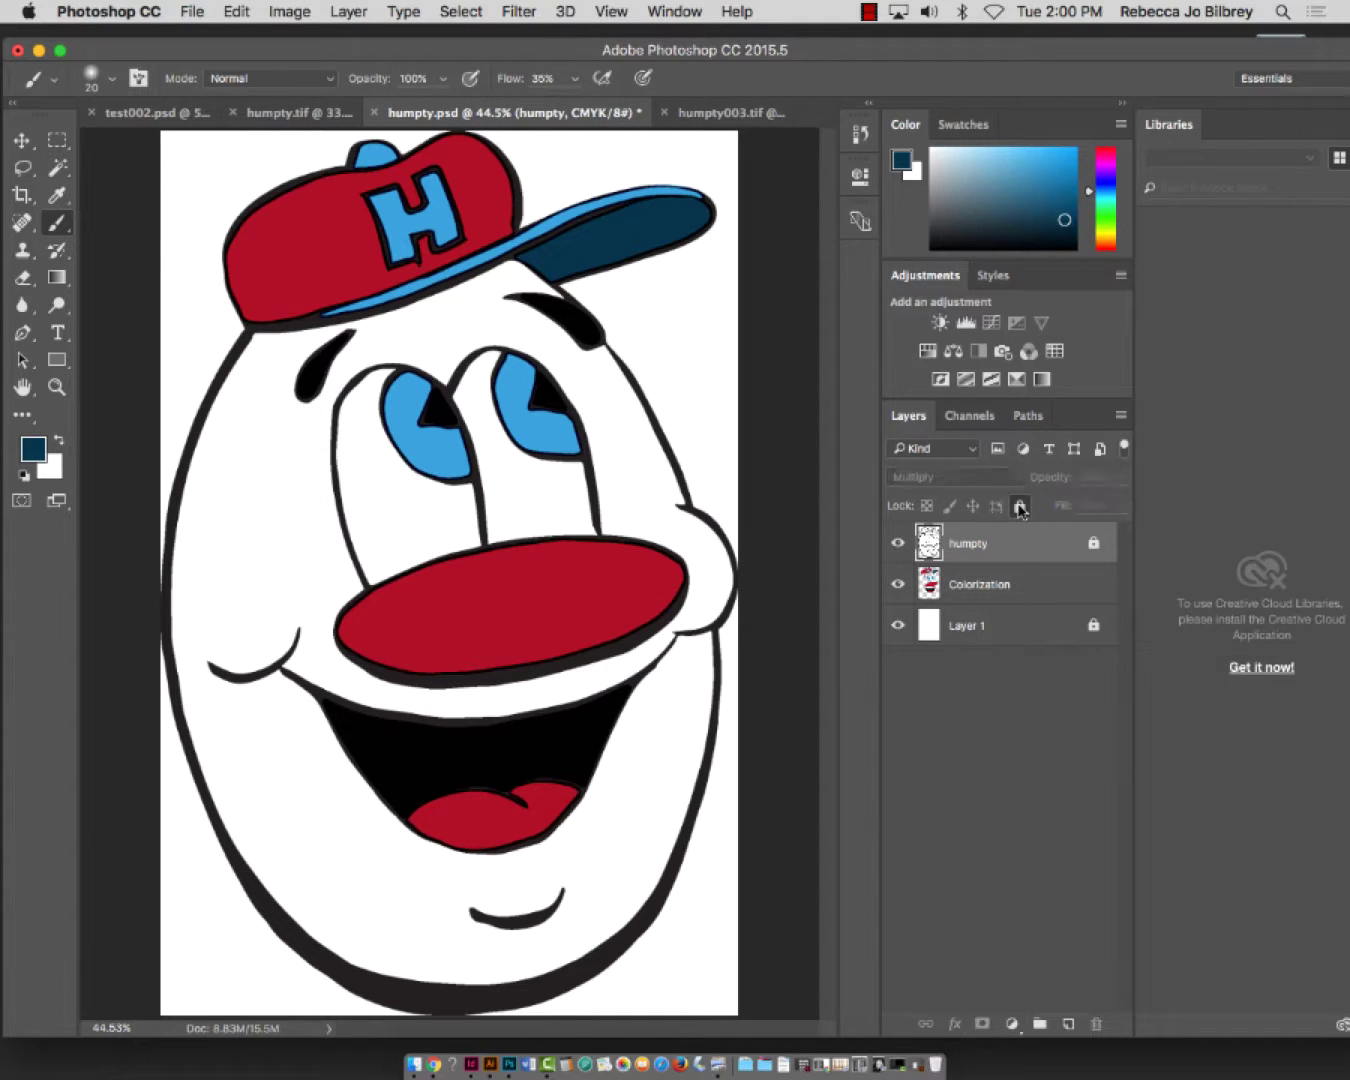
pyautogui.click(897, 543)
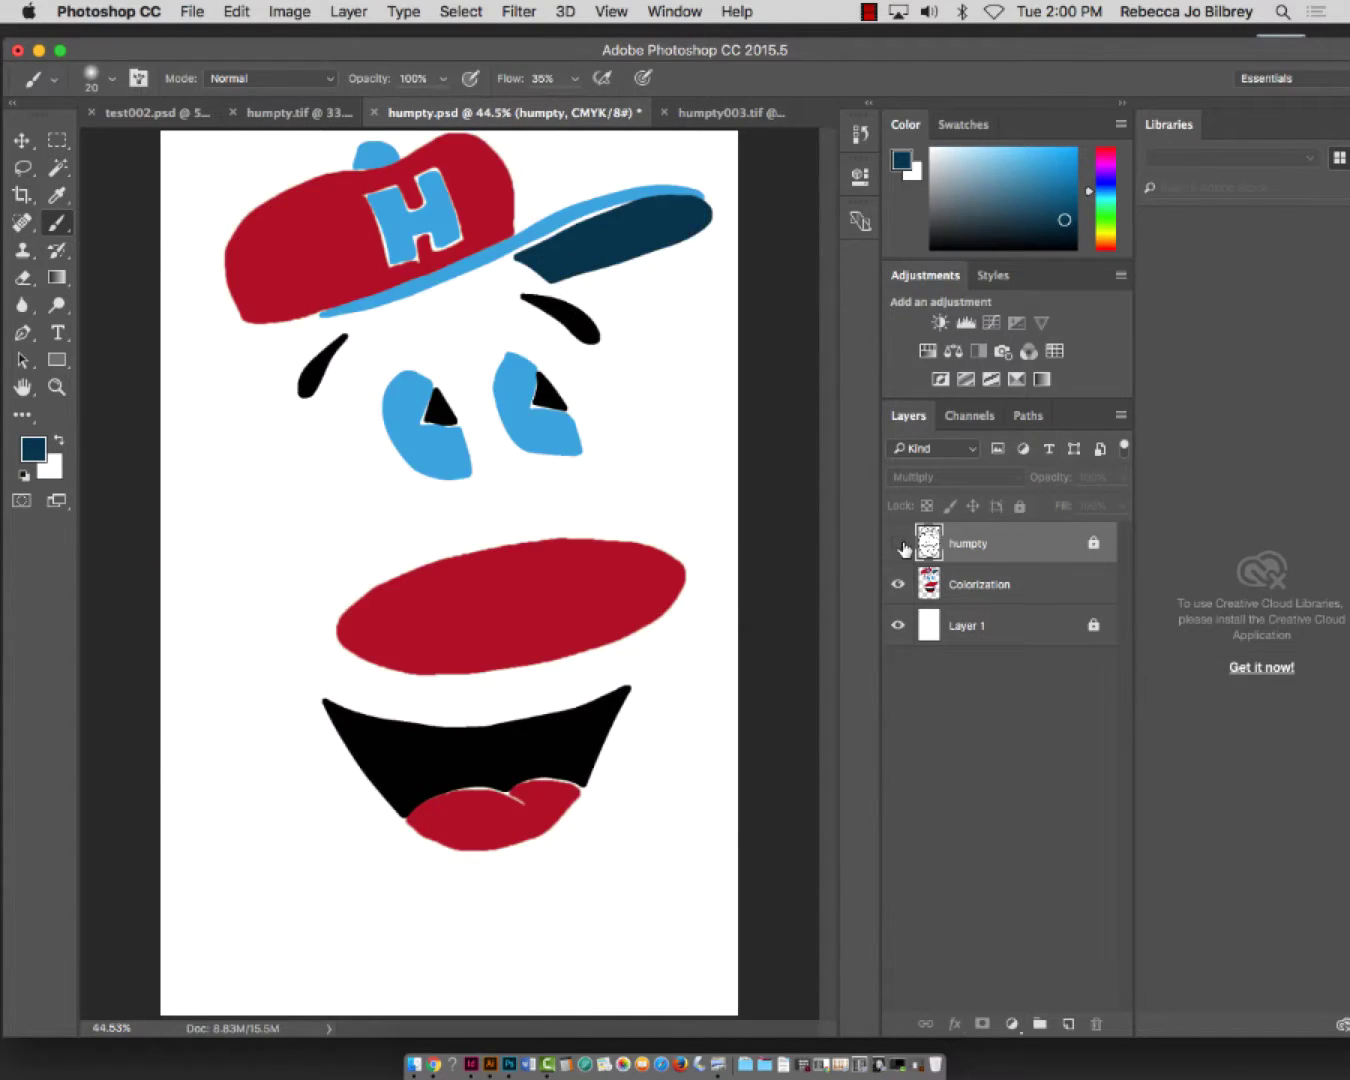
pyautogui.click(898, 543)
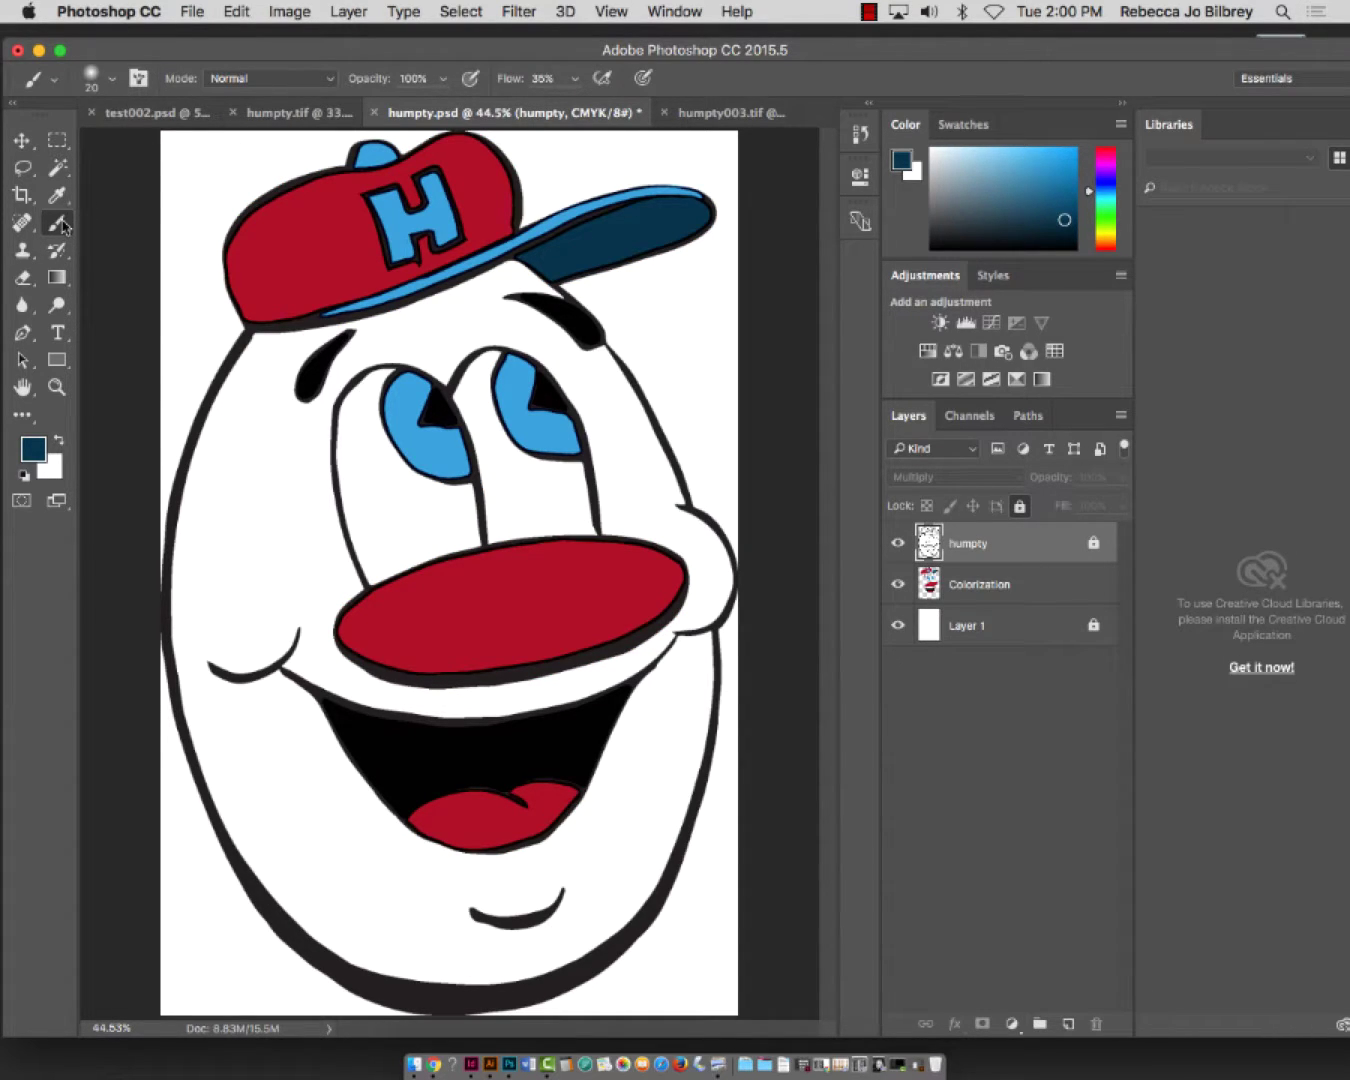
# Choose a soft round tip for the Brush tool and set its size to 39 px
pyautogui.click(112, 79)
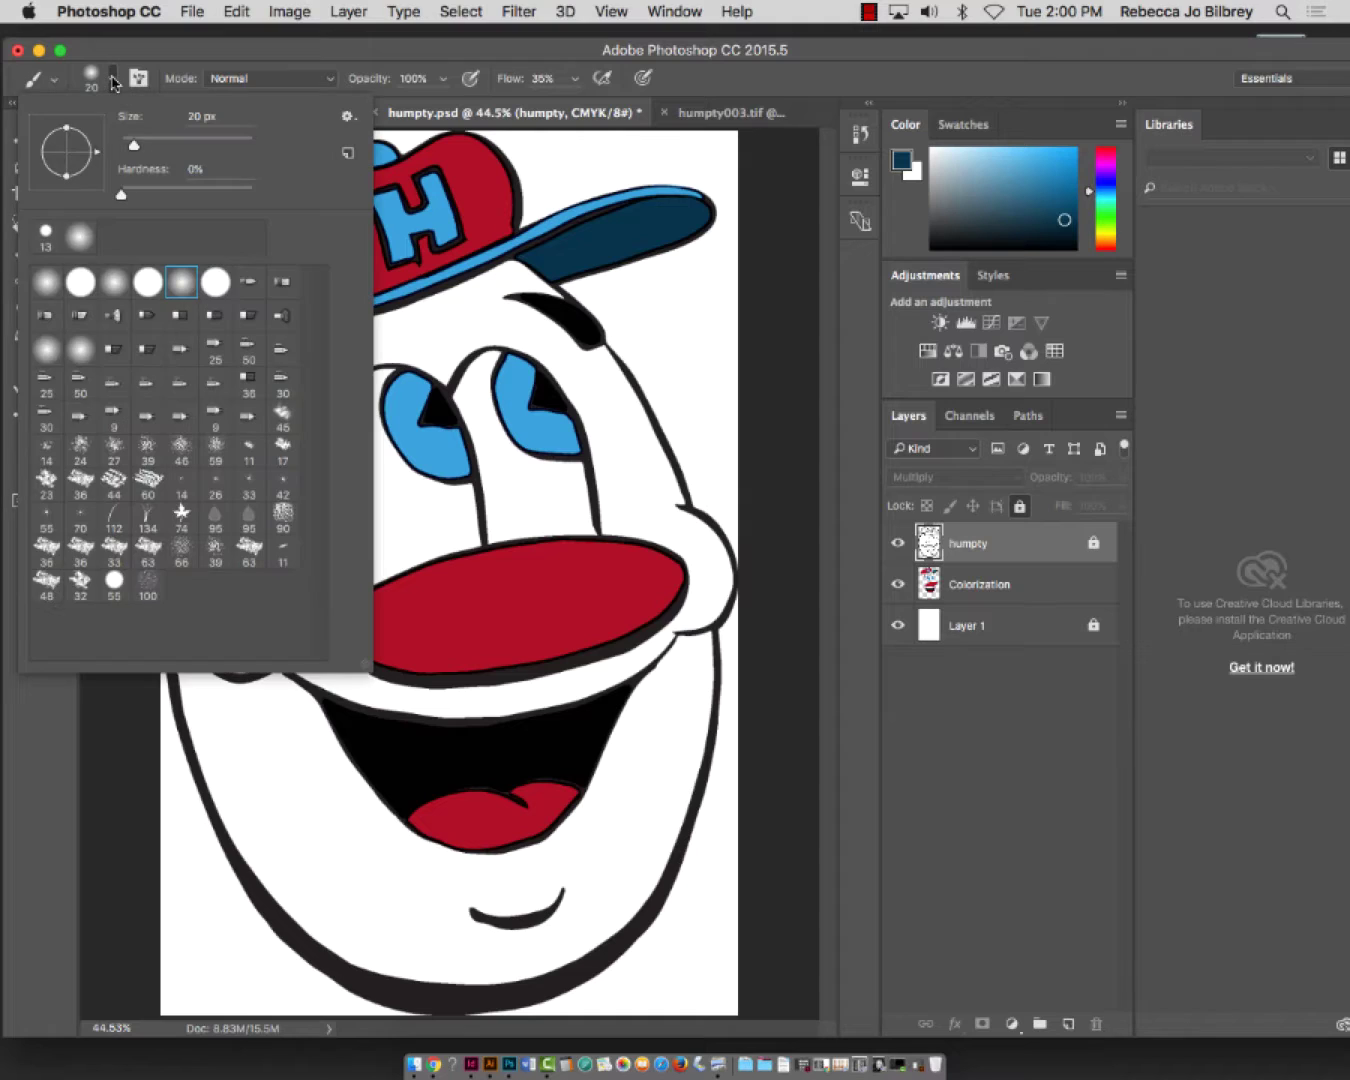
pyautogui.click(181, 285)
pyautogui.click(82, 354)
pyautogui.click(182, 282)
pyautogui.moveTo(127, 152); pyautogui.dragTo(146, 150)
pyautogui.press('Return')
# Set the Brush to 75 px, 40% hardness, 71% opacity and 43% flow for painting on the Colorization layer
pyautogui.click(985, 588)
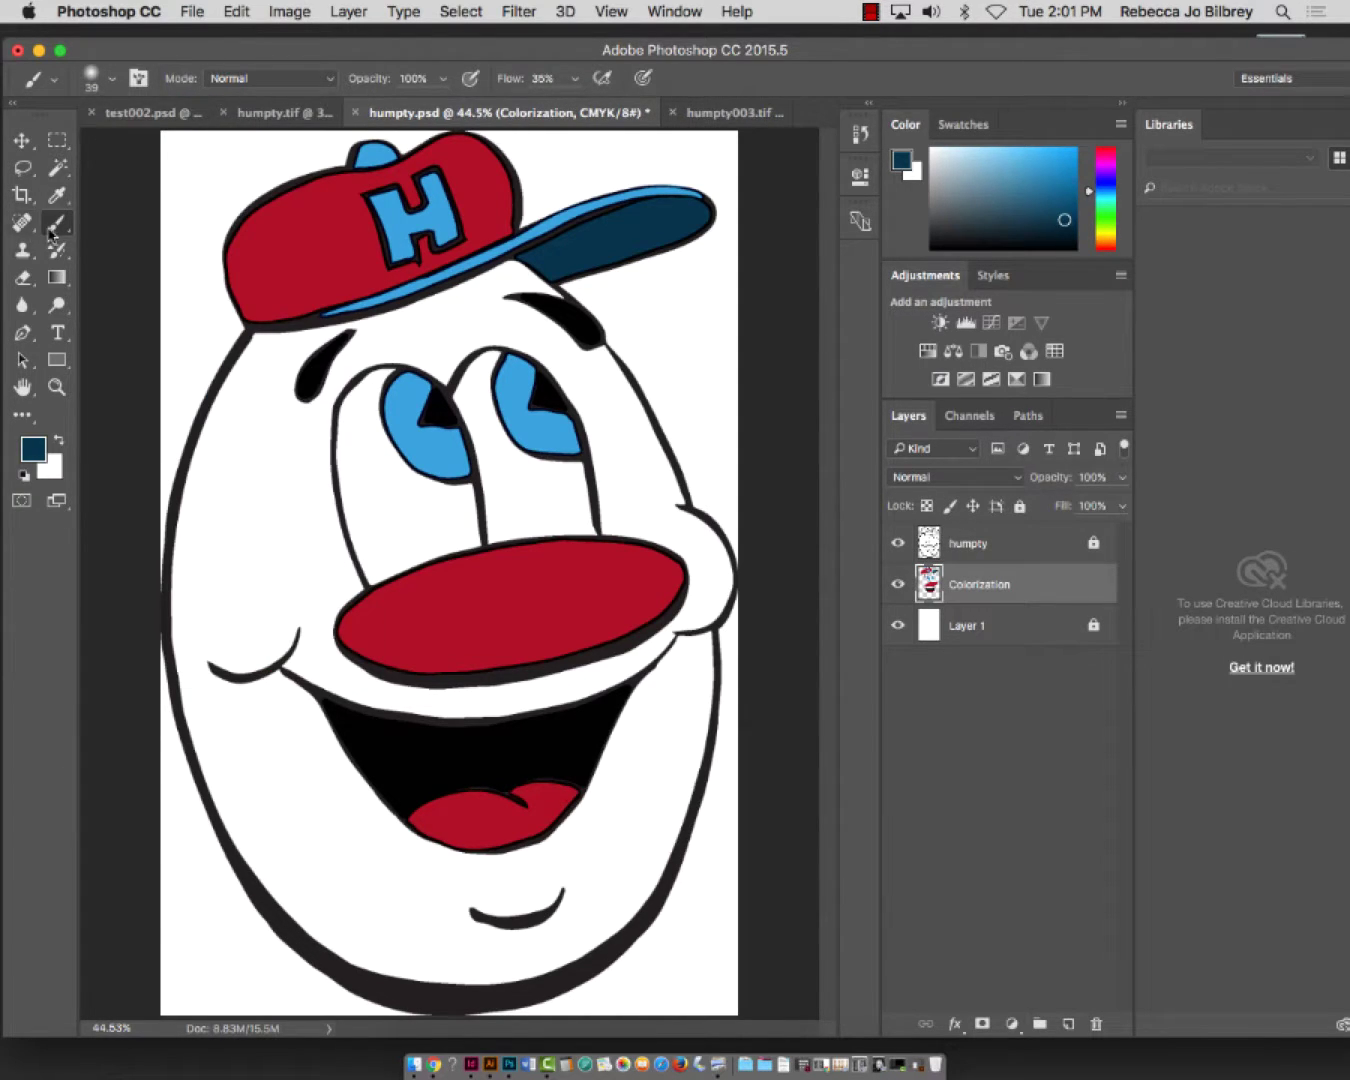
pyautogui.click(111, 80)
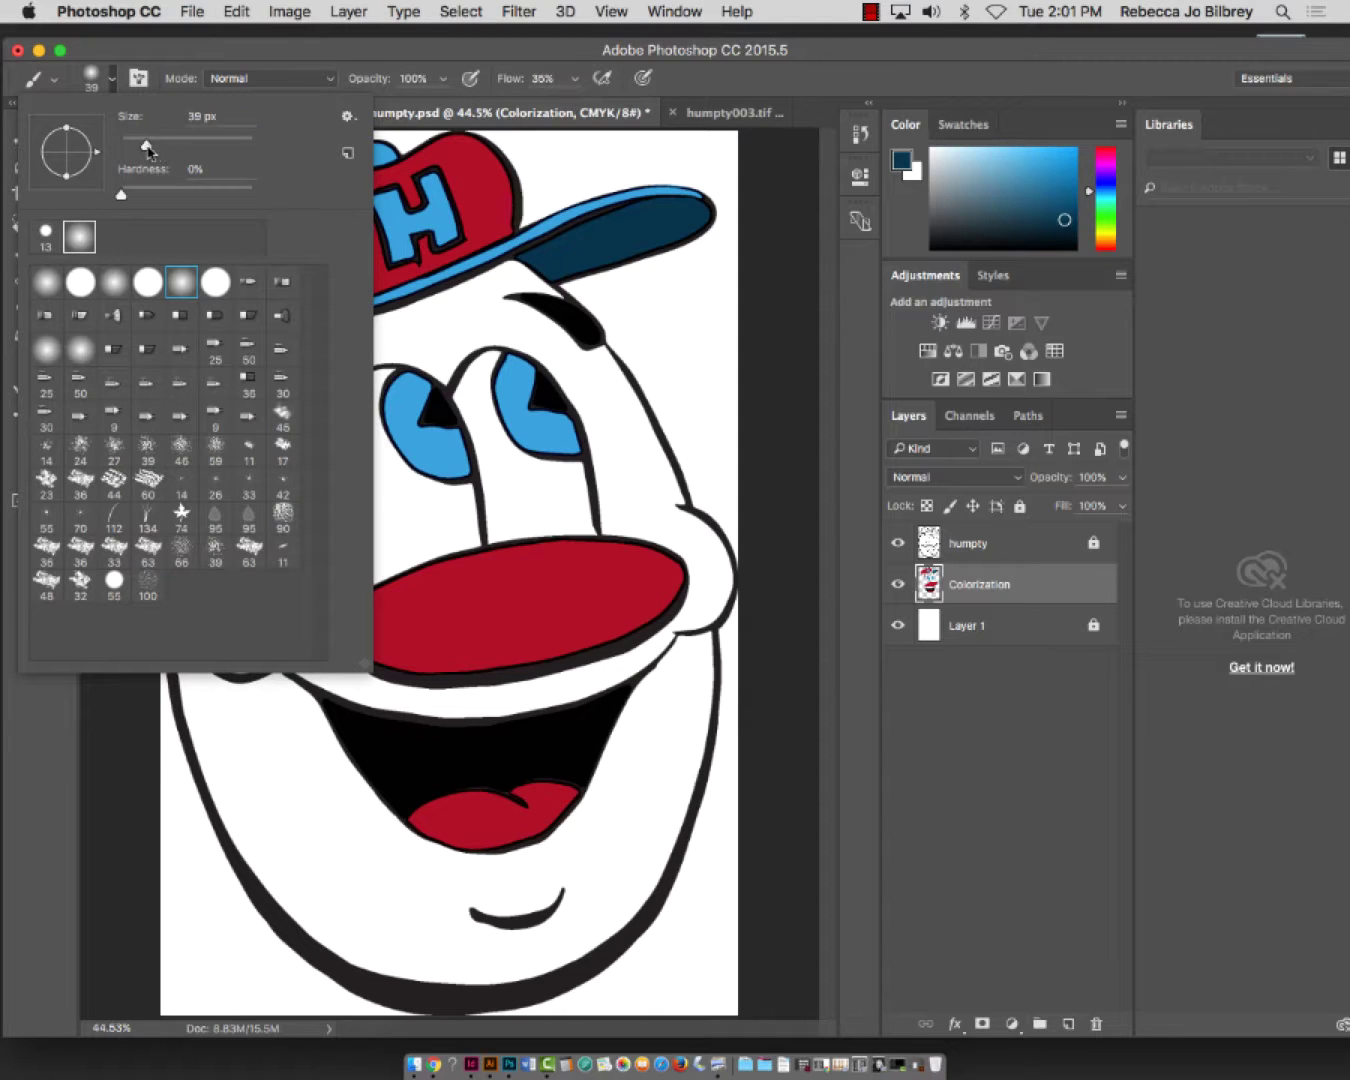
pyautogui.moveTo(146, 151)
pyautogui.mouseDown()
pyautogui.moveTo(162, 150)
pyautogui.moveTo(175, 198)
pyautogui.mouseUp()
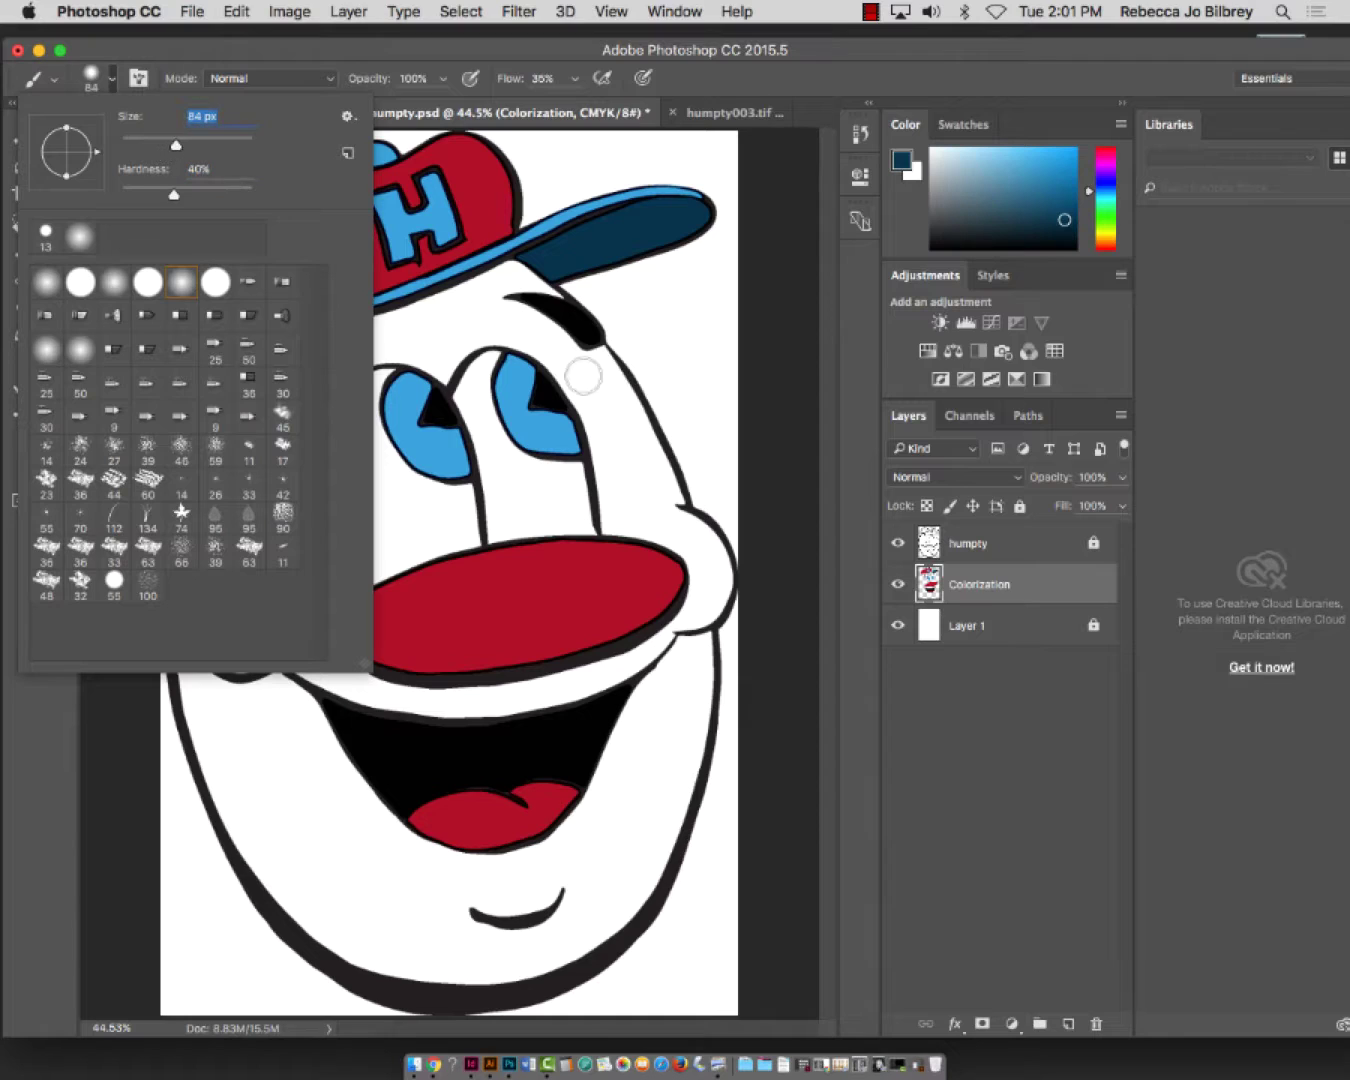
pyautogui.click(170, 149)
pyautogui.press('Return')
pyautogui.click(442, 79)
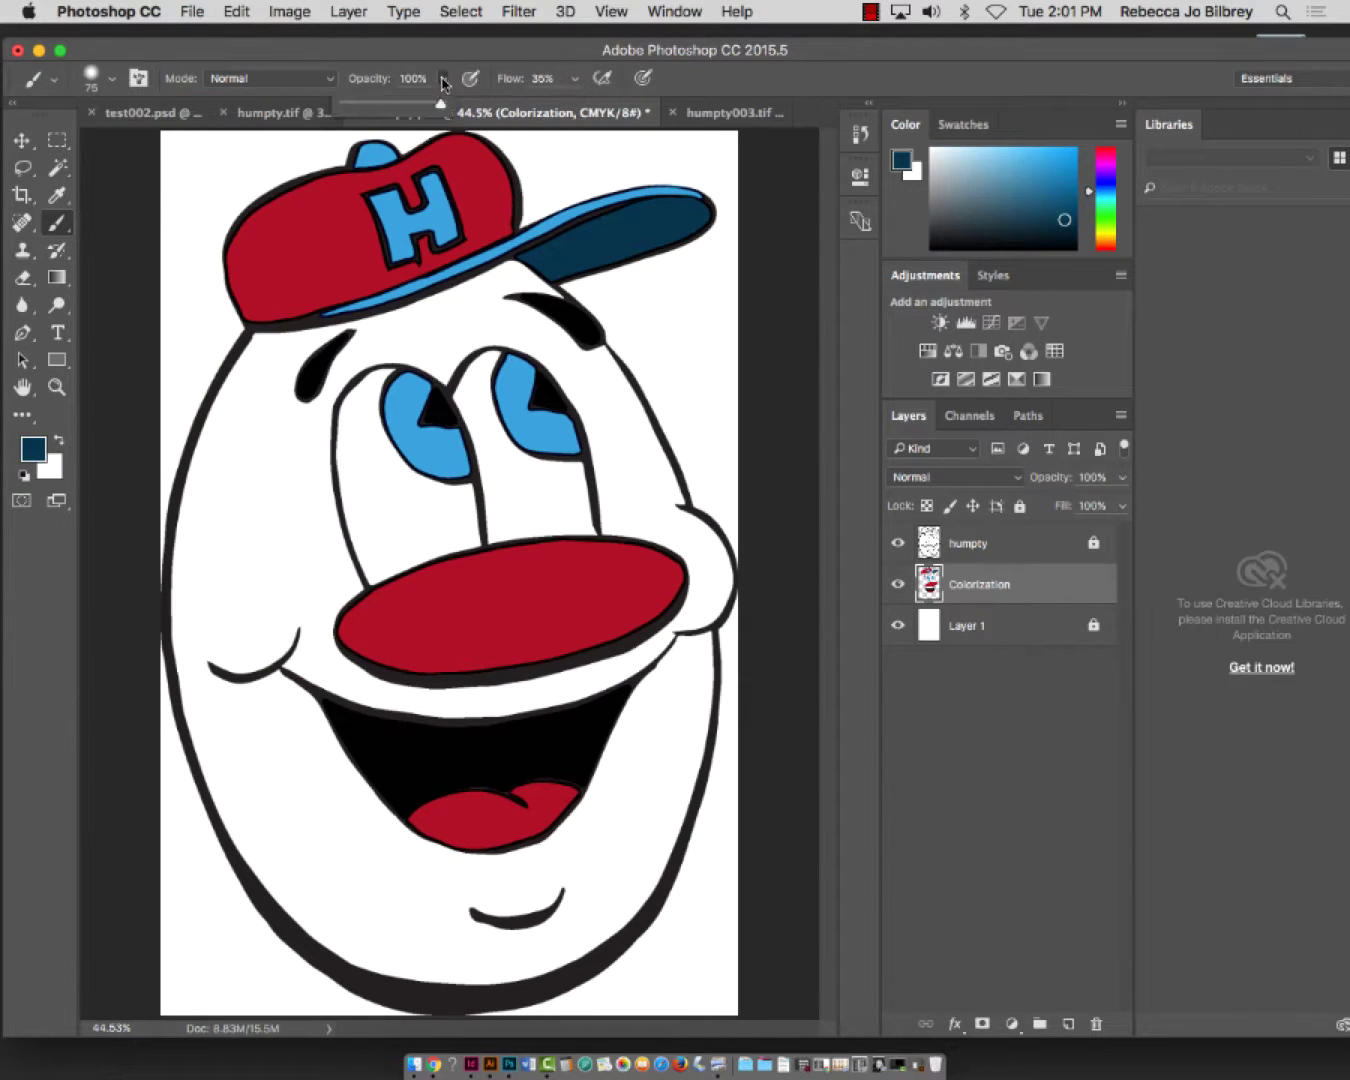
pyautogui.moveTo(446, 110); pyautogui.dragTo(414, 109)
pyautogui.click(575, 79)
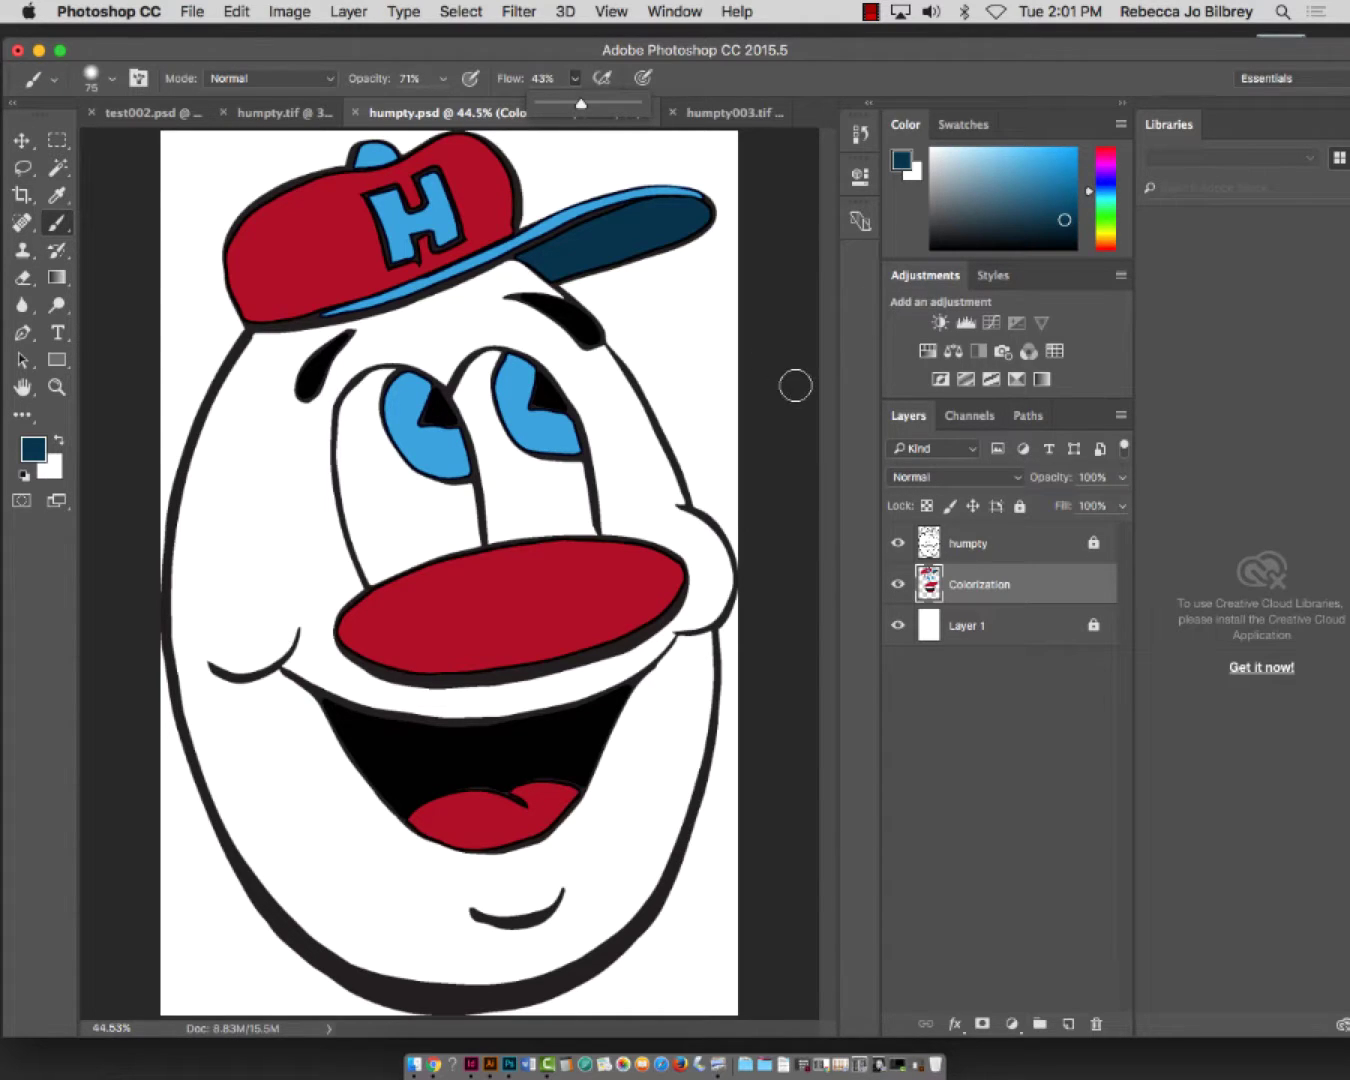
# Paint soft light blue shading along both cheeks and under the chin line on the Colorization layer
pyautogui.moveTo(999, 162); pyautogui.dragTo(1004, 154)
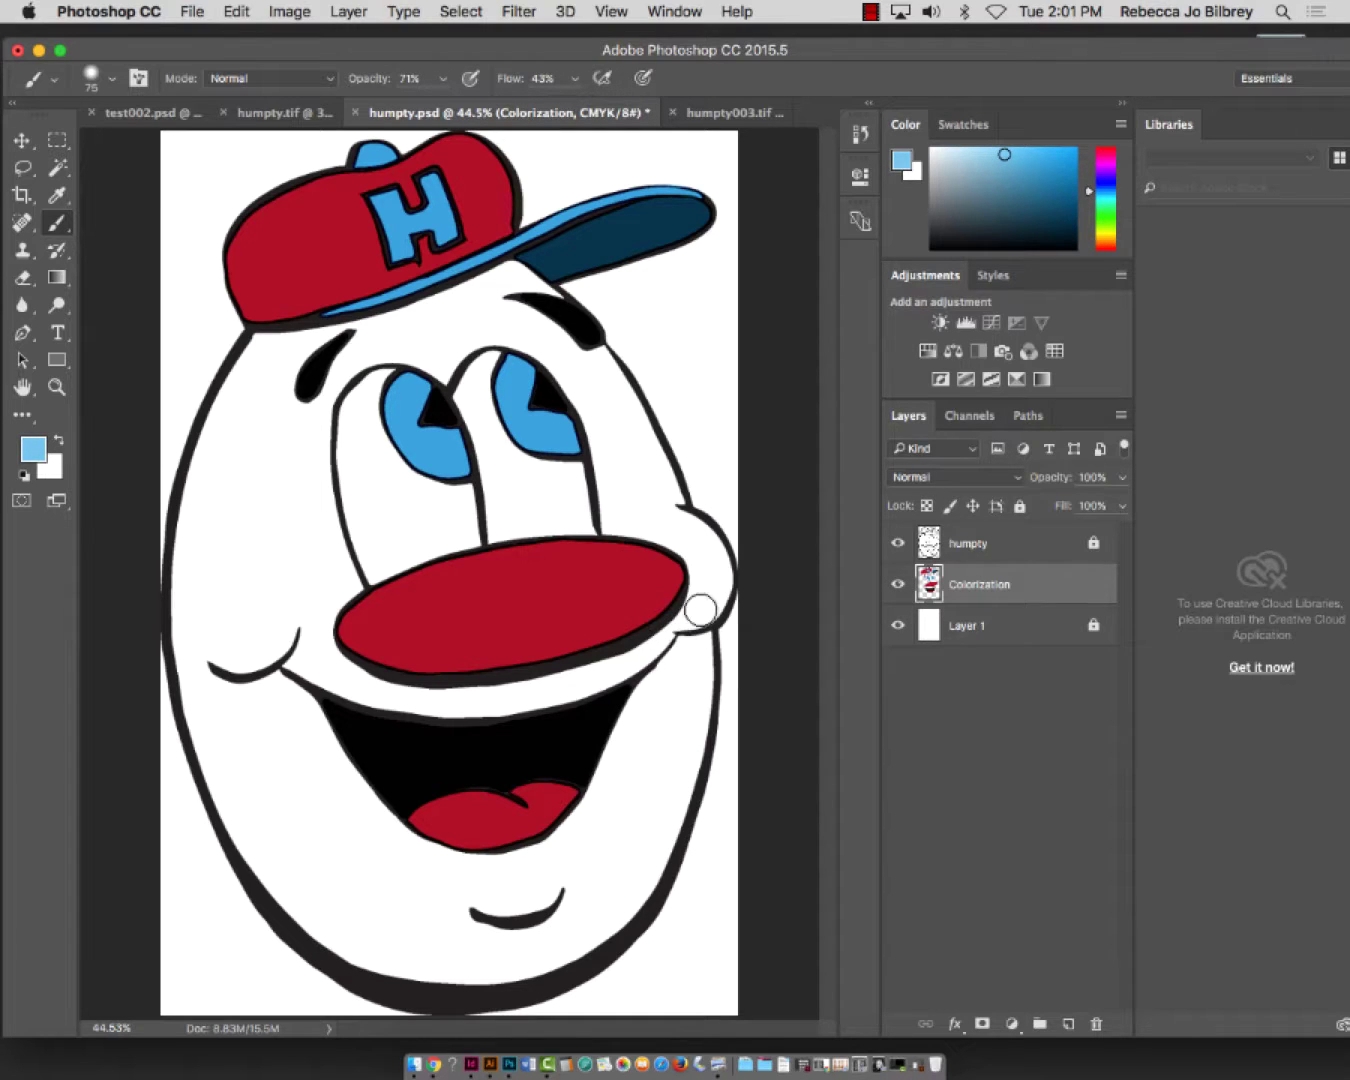
pyautogui.moveTo(720, 579); pyautogui.dragTo(700, 615)
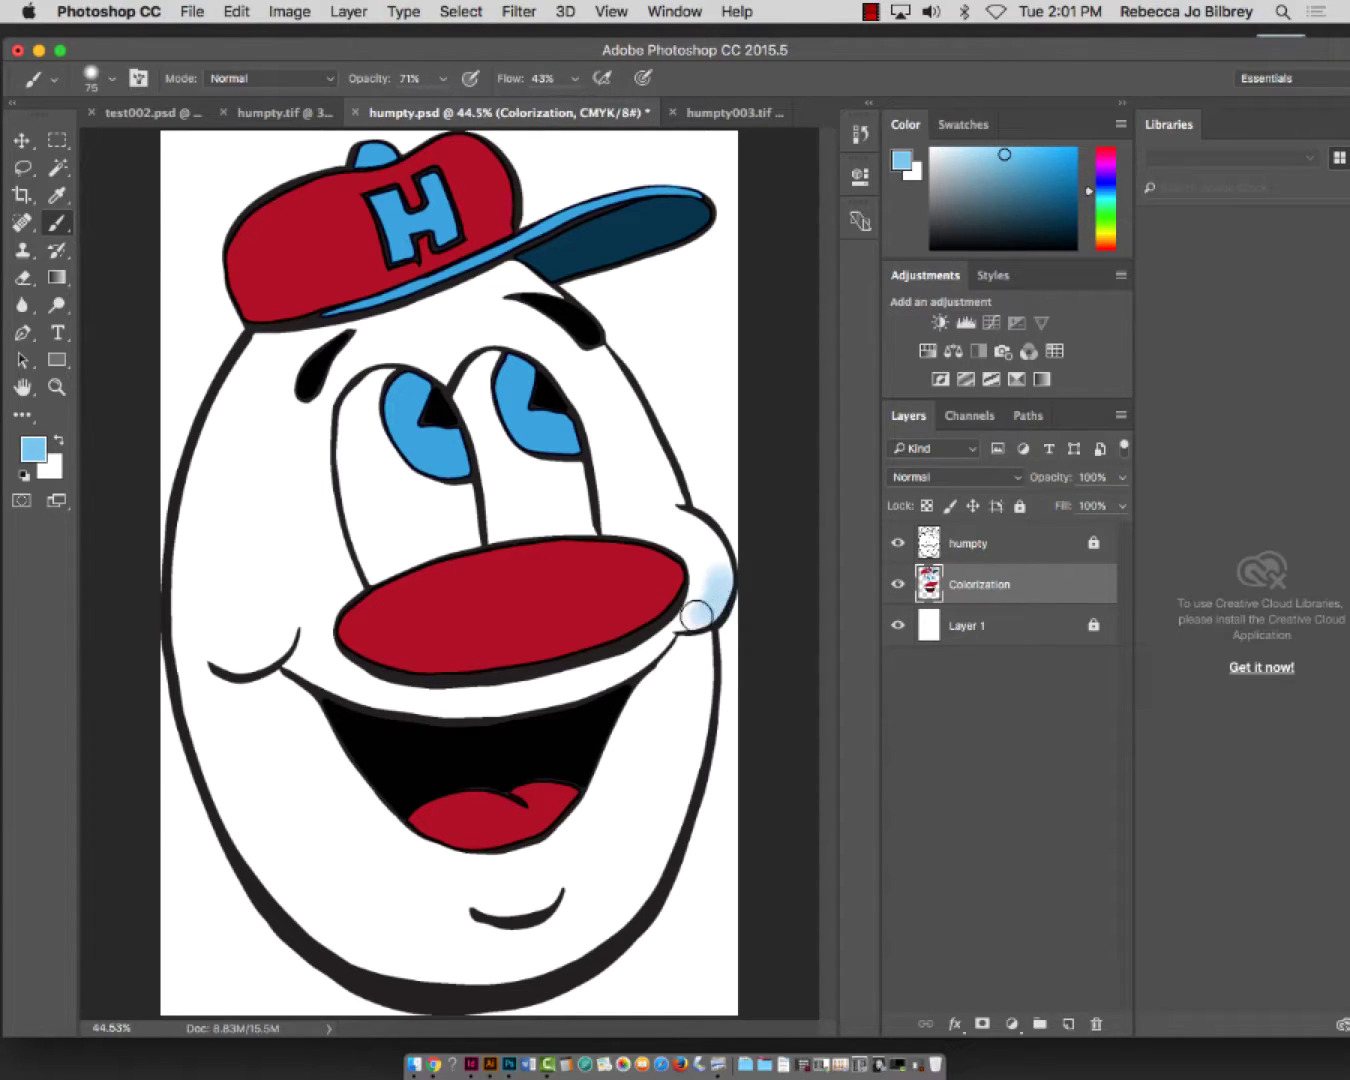
pyautogui.moveTo(235, 675)
pyautogui.mouseDown()
pyautogui.moveTo(266, 662)
pyautogui.moveTo(210, 663)
pyautogui.mouseUp()
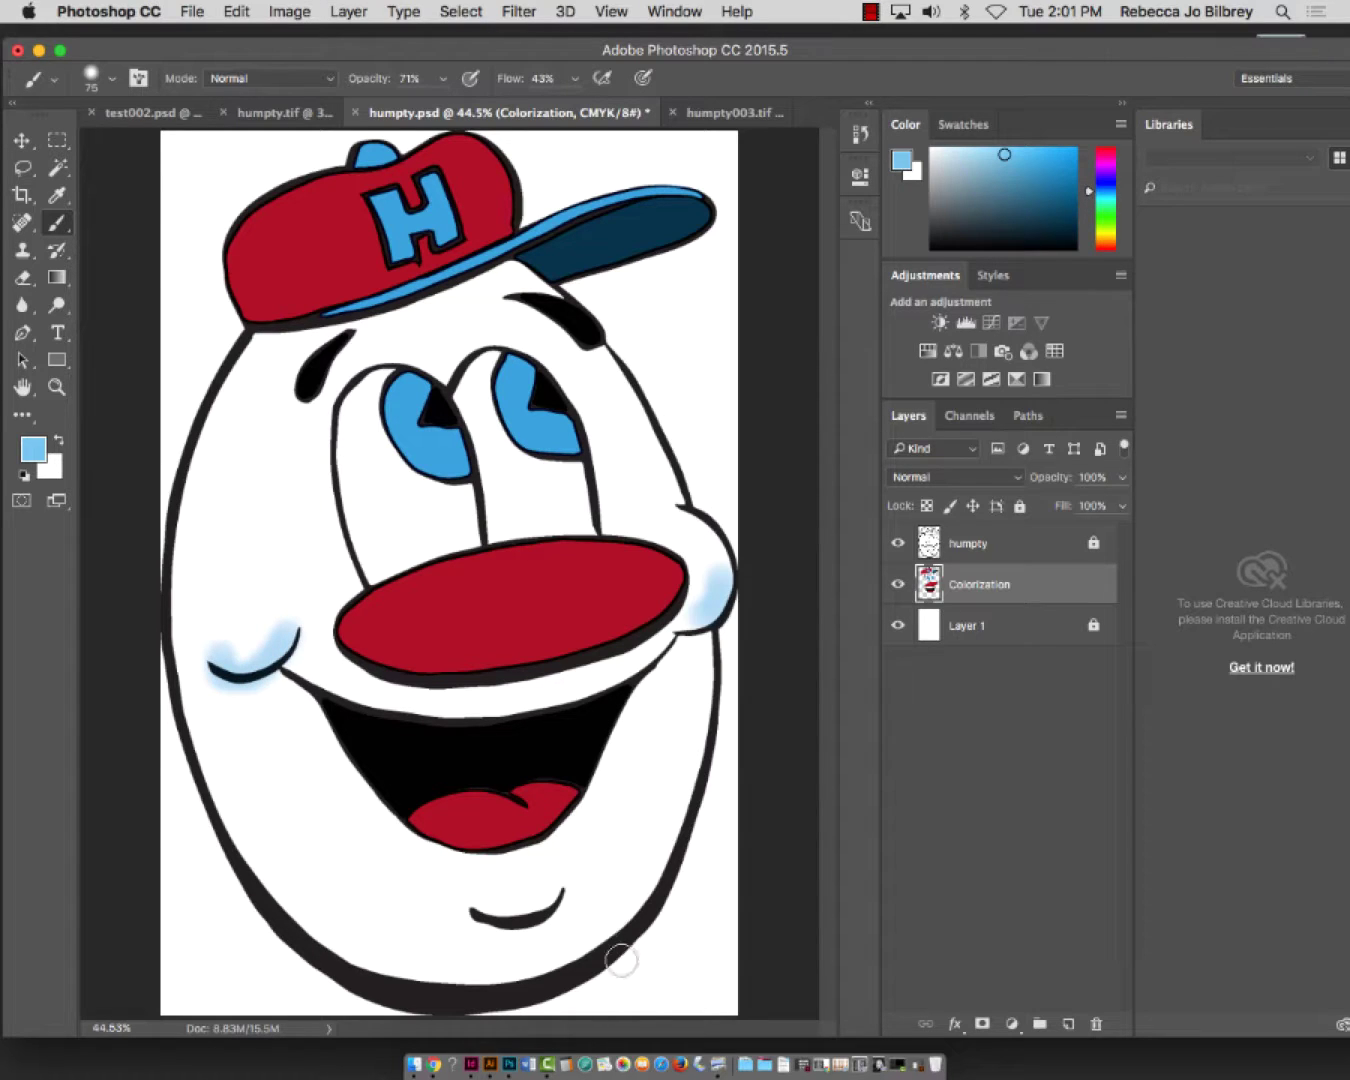
pyautogui.moveTo(563, 899)
pyautogui.mouseDown()
pyautogui.moveTo(515, 938)
pyautogui.moveTo(486, 932)
pyautogui.mouseUp()
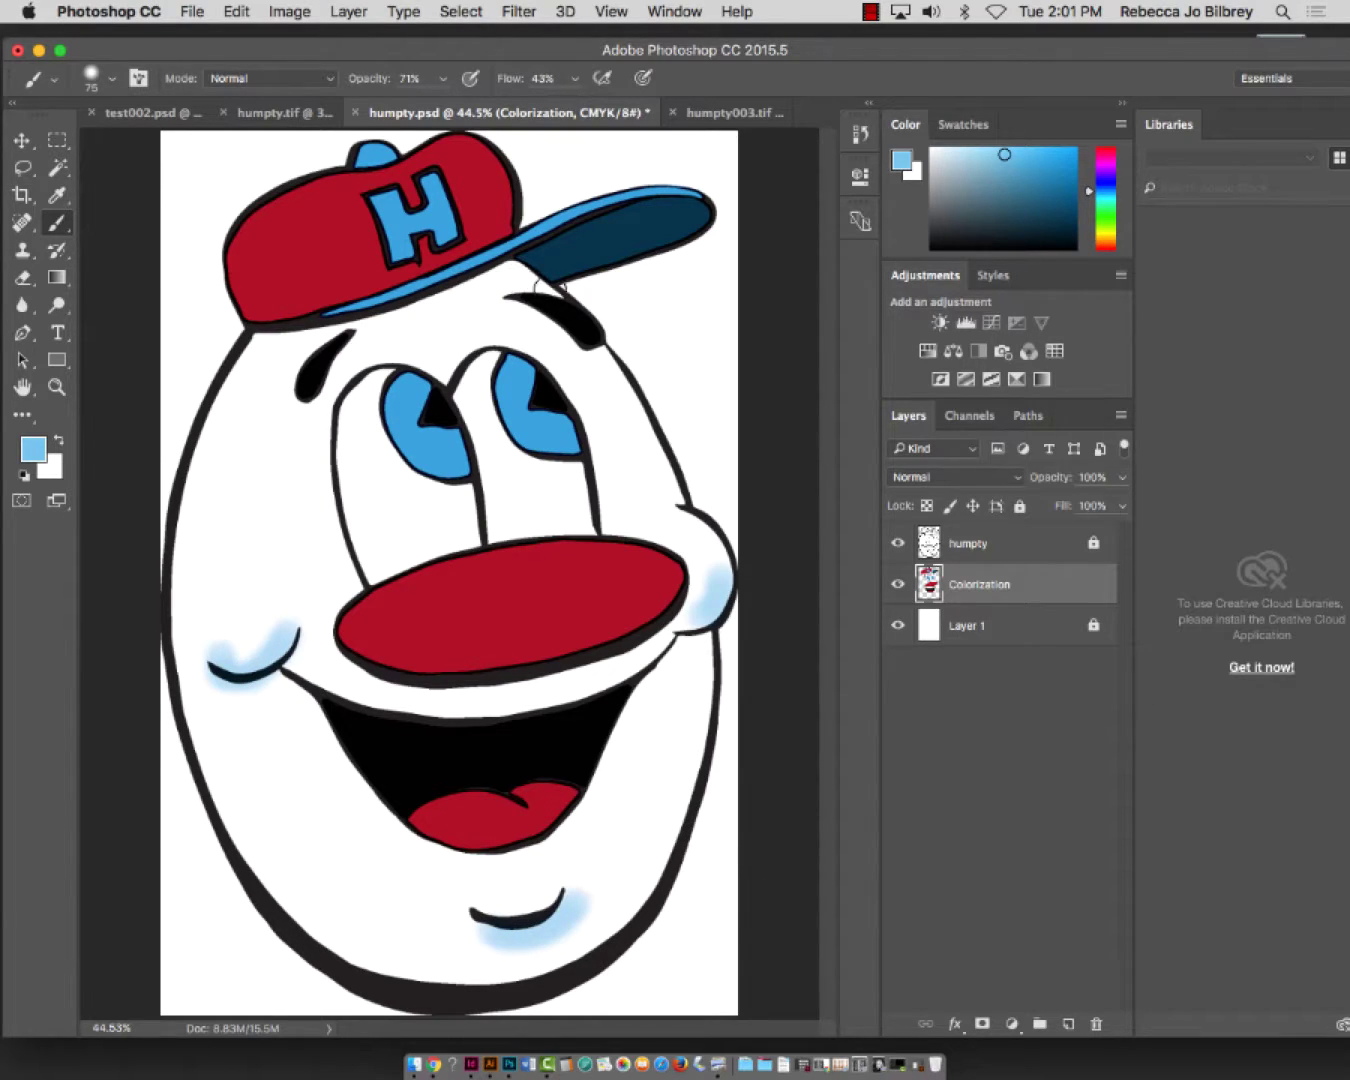
# Try light blue shading on the forehead beneath the cap brim, reduce the brush to 38 px, and undo the trial strokes
pyautogui.moveTo(562, 299)
pyautogui.mouseDown()
pyautogui.moveTo(528, 285)
pyautogui.moveTo(448, 291)
pyautogui.mouseUp()
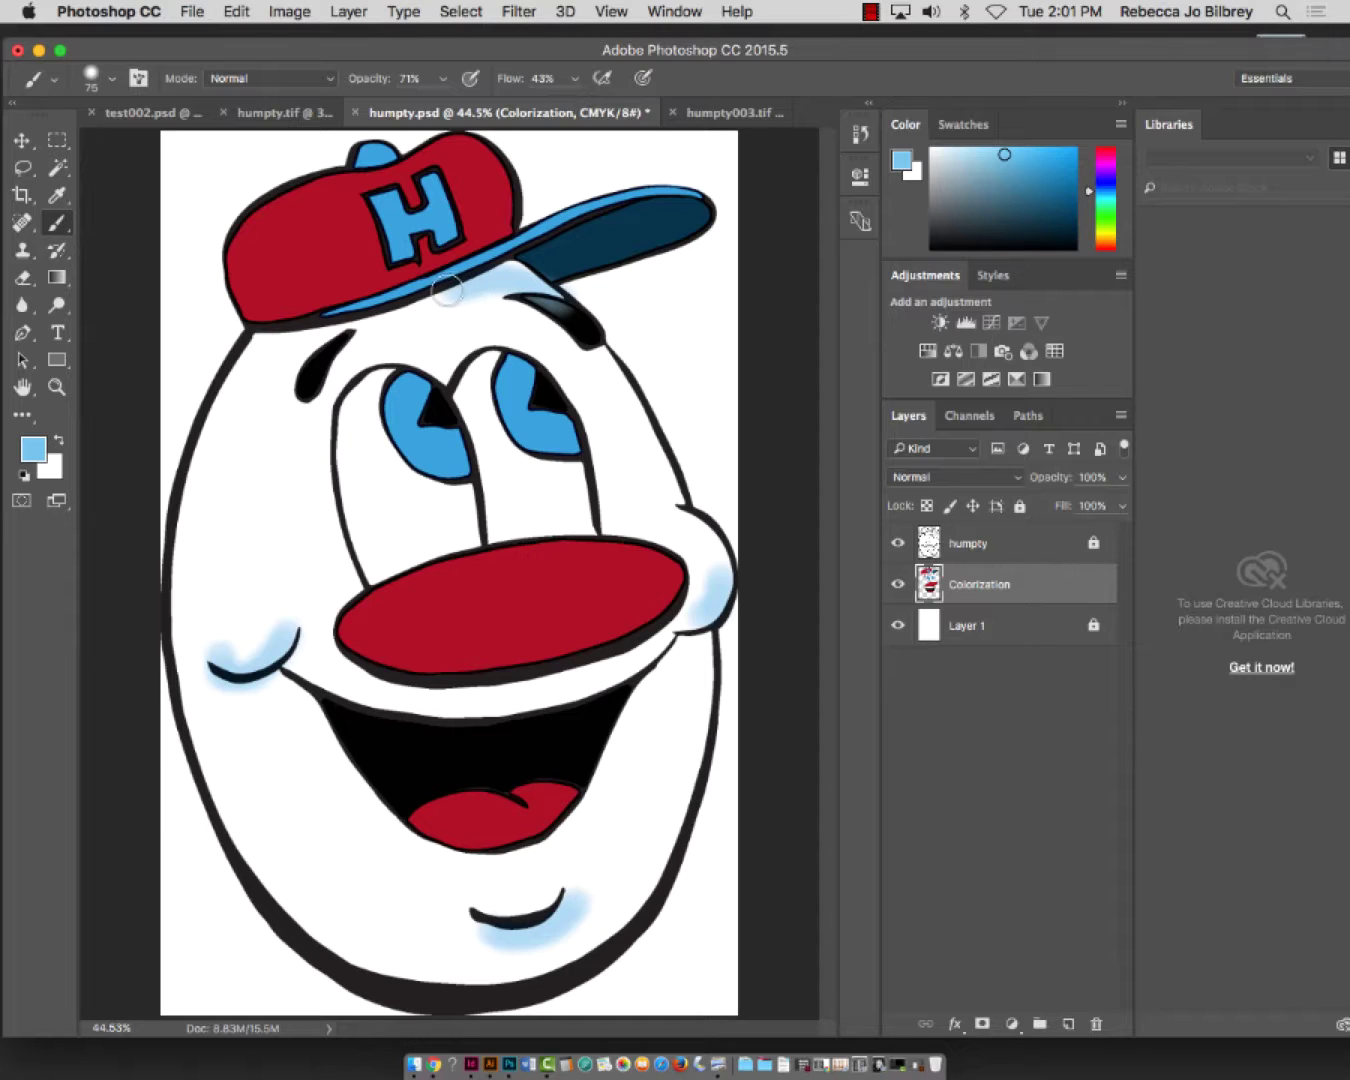
pyautogui.press('super+z')
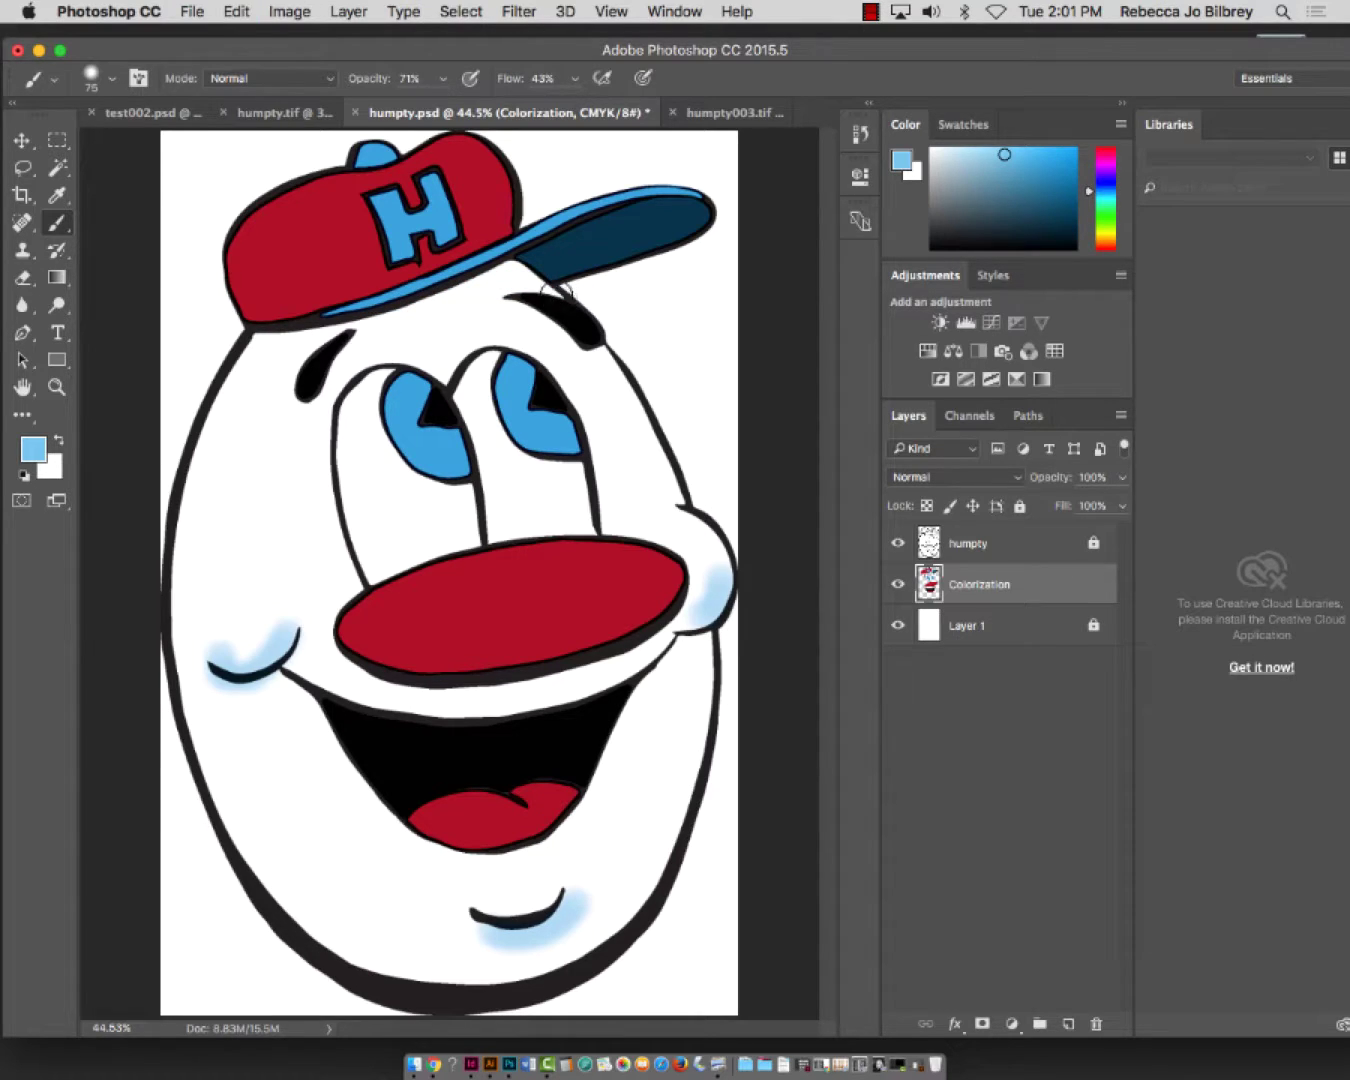
pyautogui.click(103, 81)
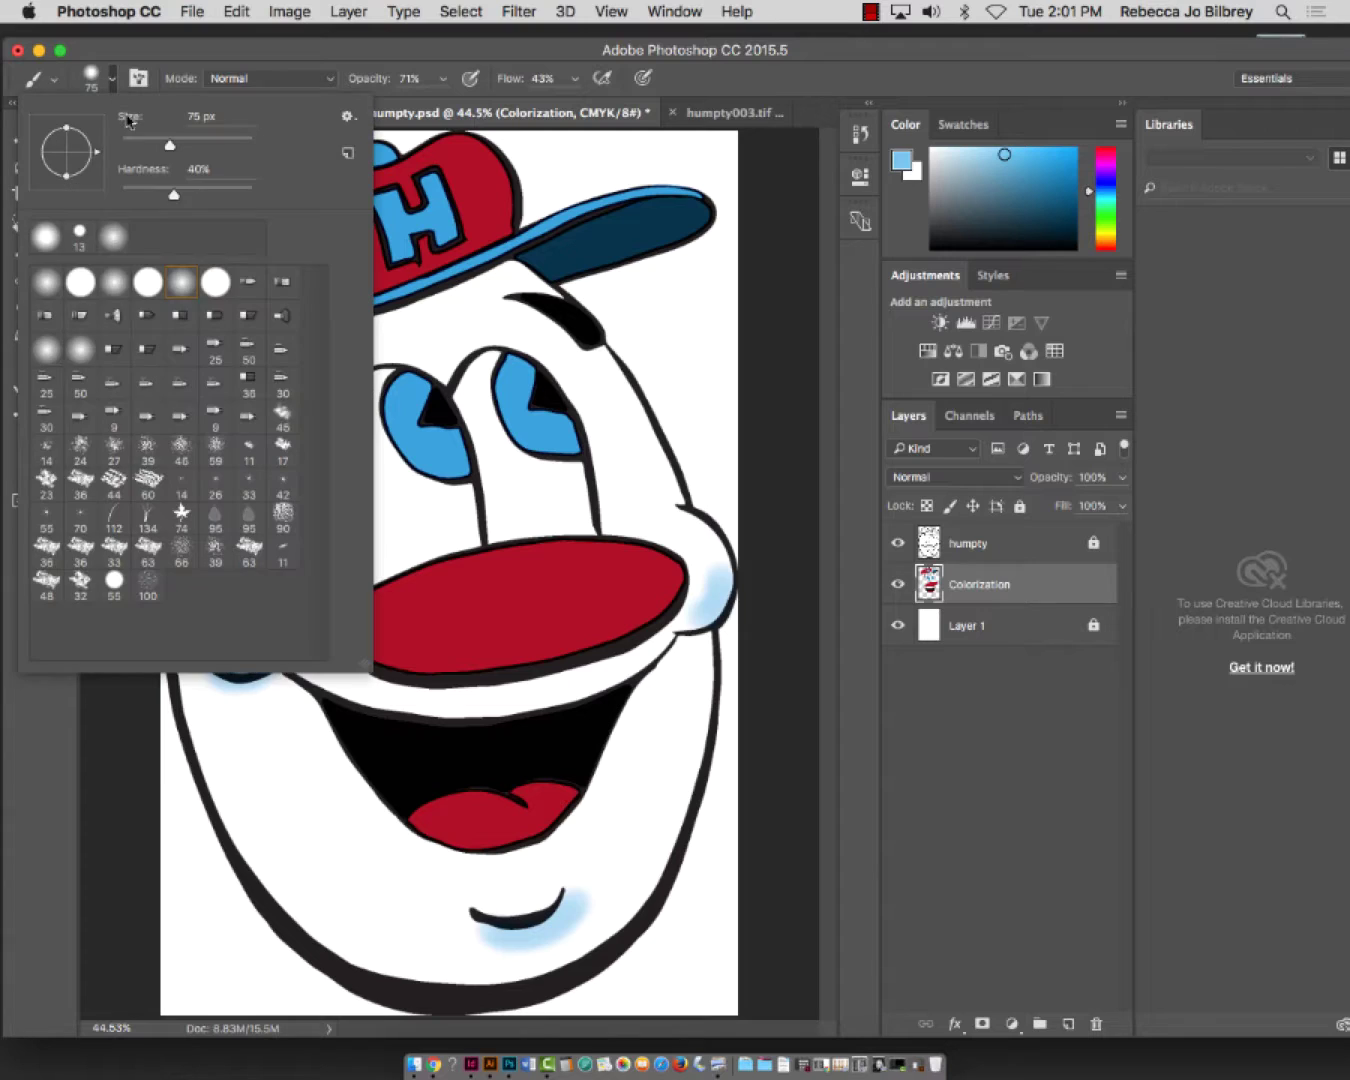
pyautogui.moveTo(170, 144); pyautogui.dragTo(150, 144)
pyautogui.click(505, 267)
pyautogui.moveTo(505, 267); pyautogui.dragTo(545, 287)
pyautogui.press('super+z')
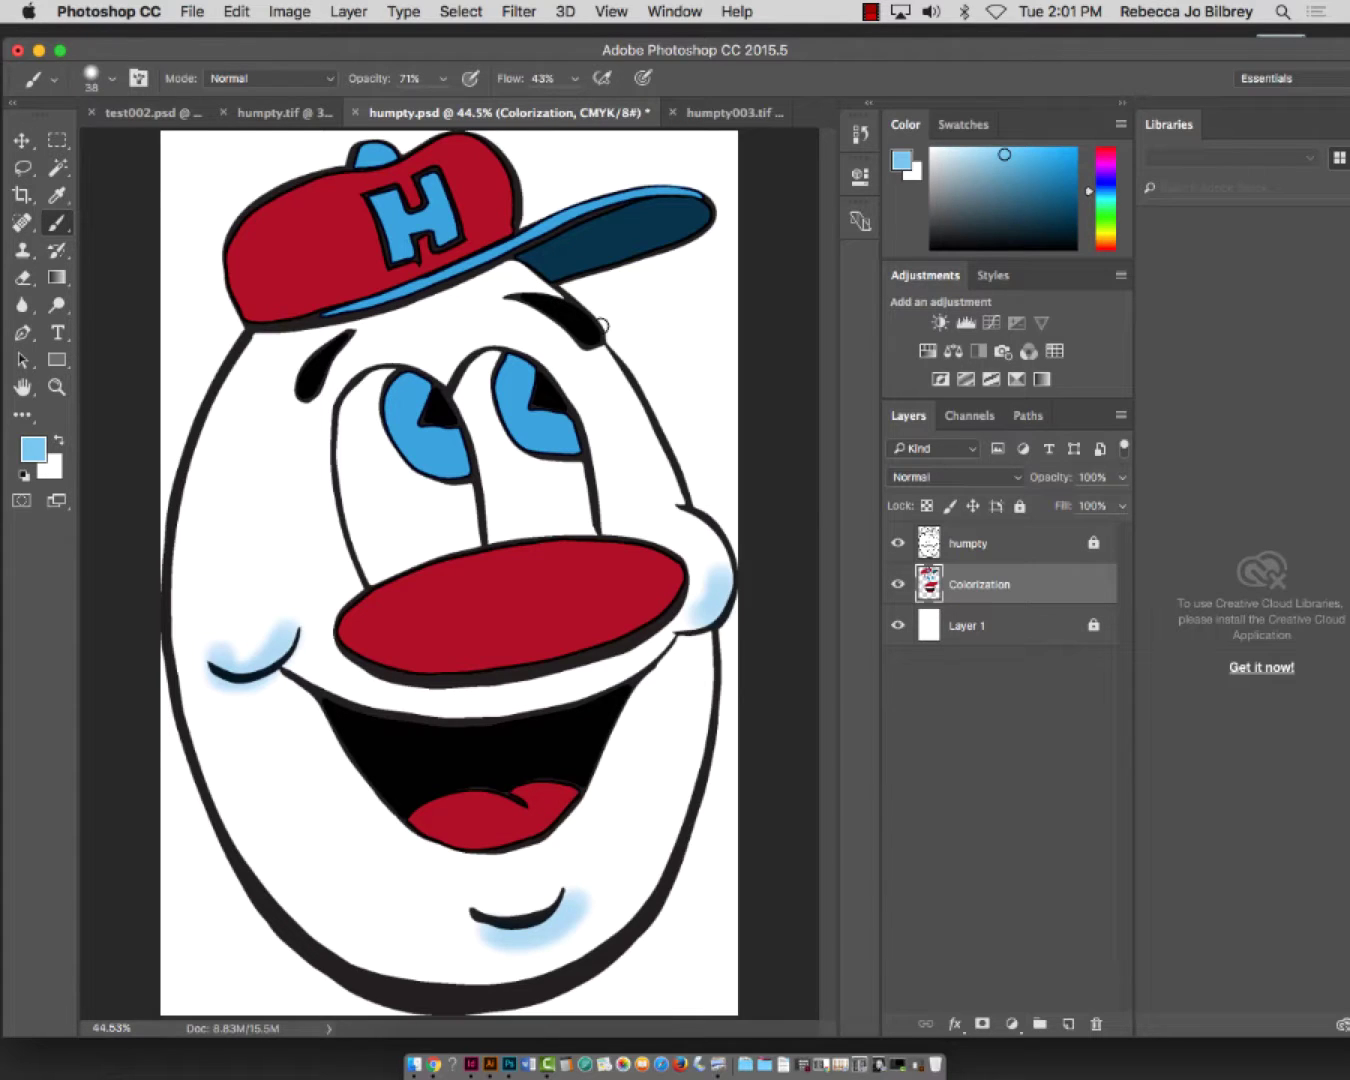
# Paint light blue forehead shading under the cap brim on a new layer and move that layer below Colorization
pyautogui.click(1068, 1025)
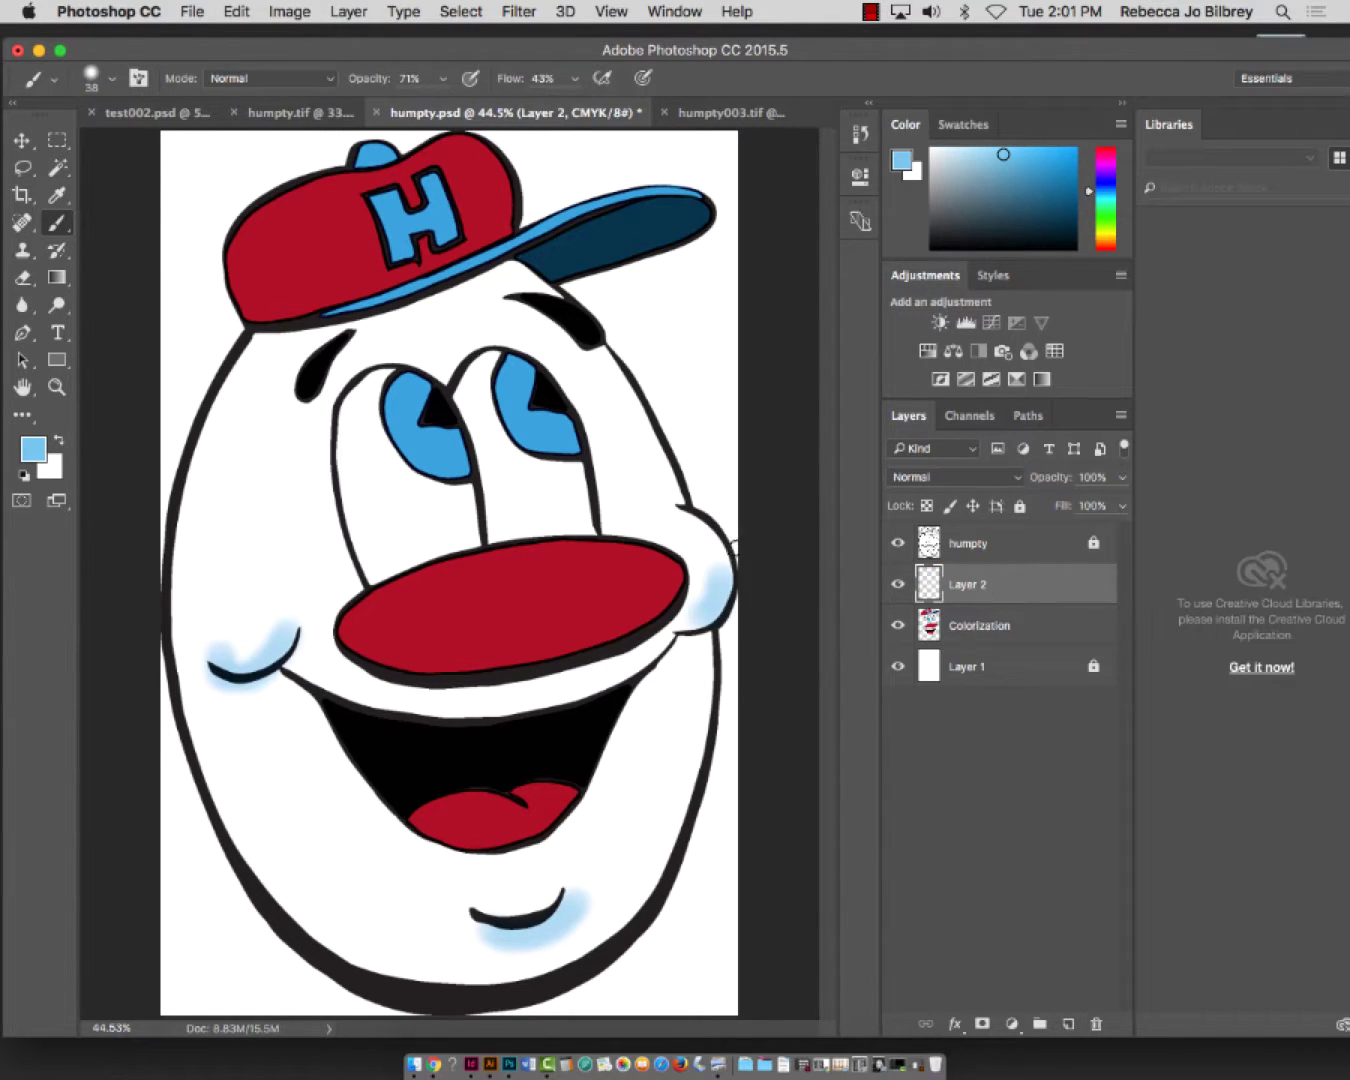
pyautogui.moveTo(497, 272)
pyautogui.mouseDown()
pyautogui.moveTo(549, 287)
pyautogui.moveTo(519, 285)
pyautogui.mouseUp()
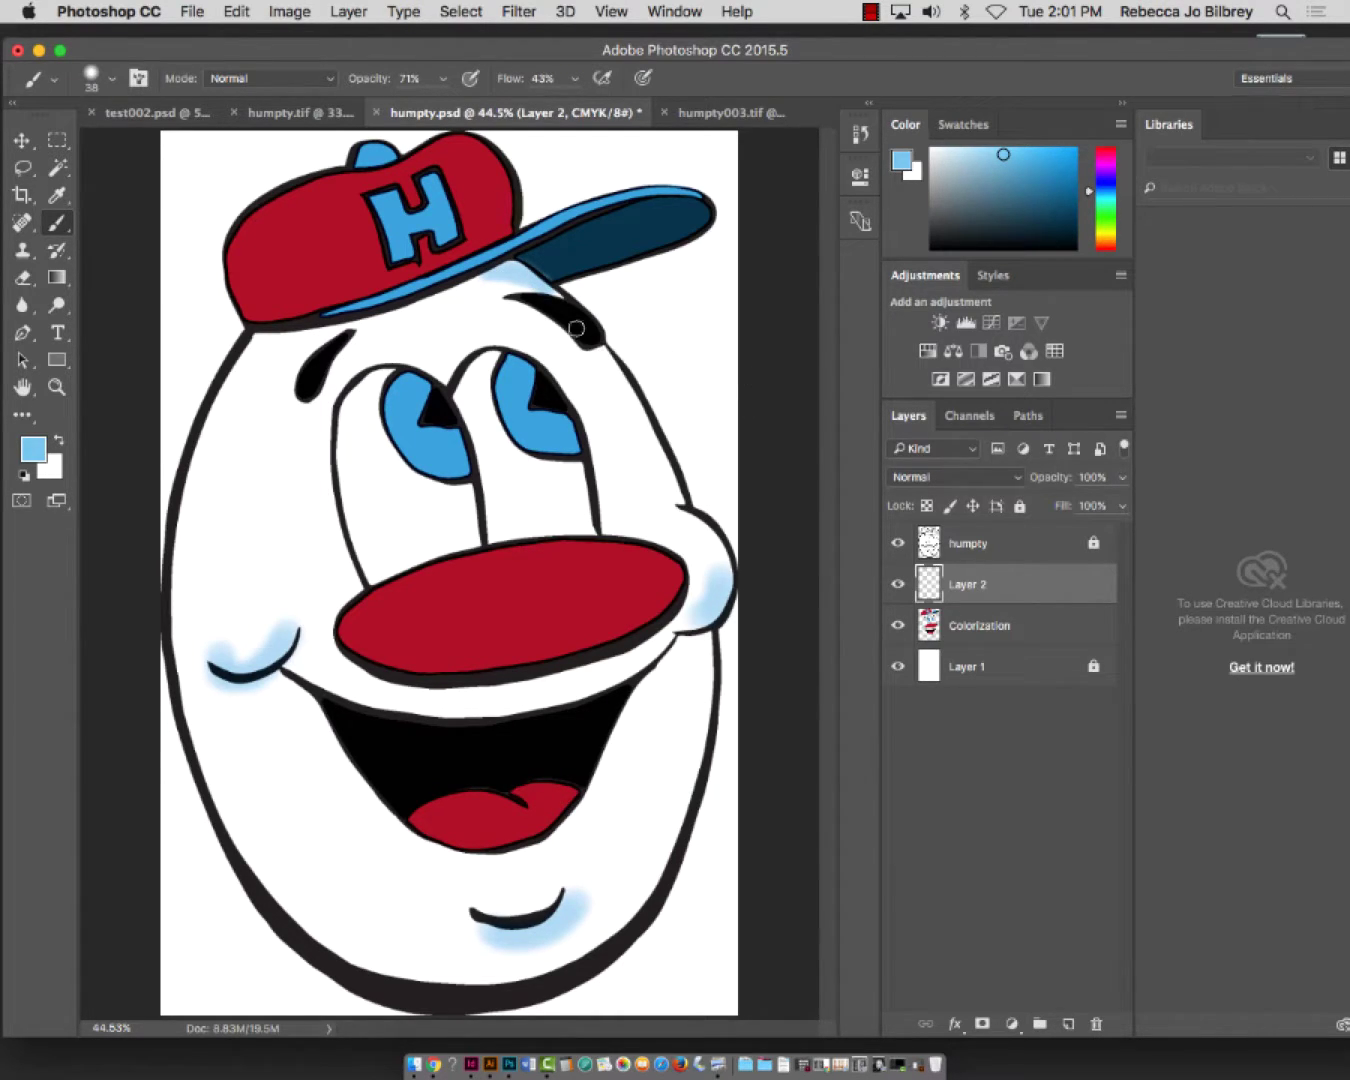
pyautogui.moveTo(974, 635); pyautogui.dragTo(975, 574)
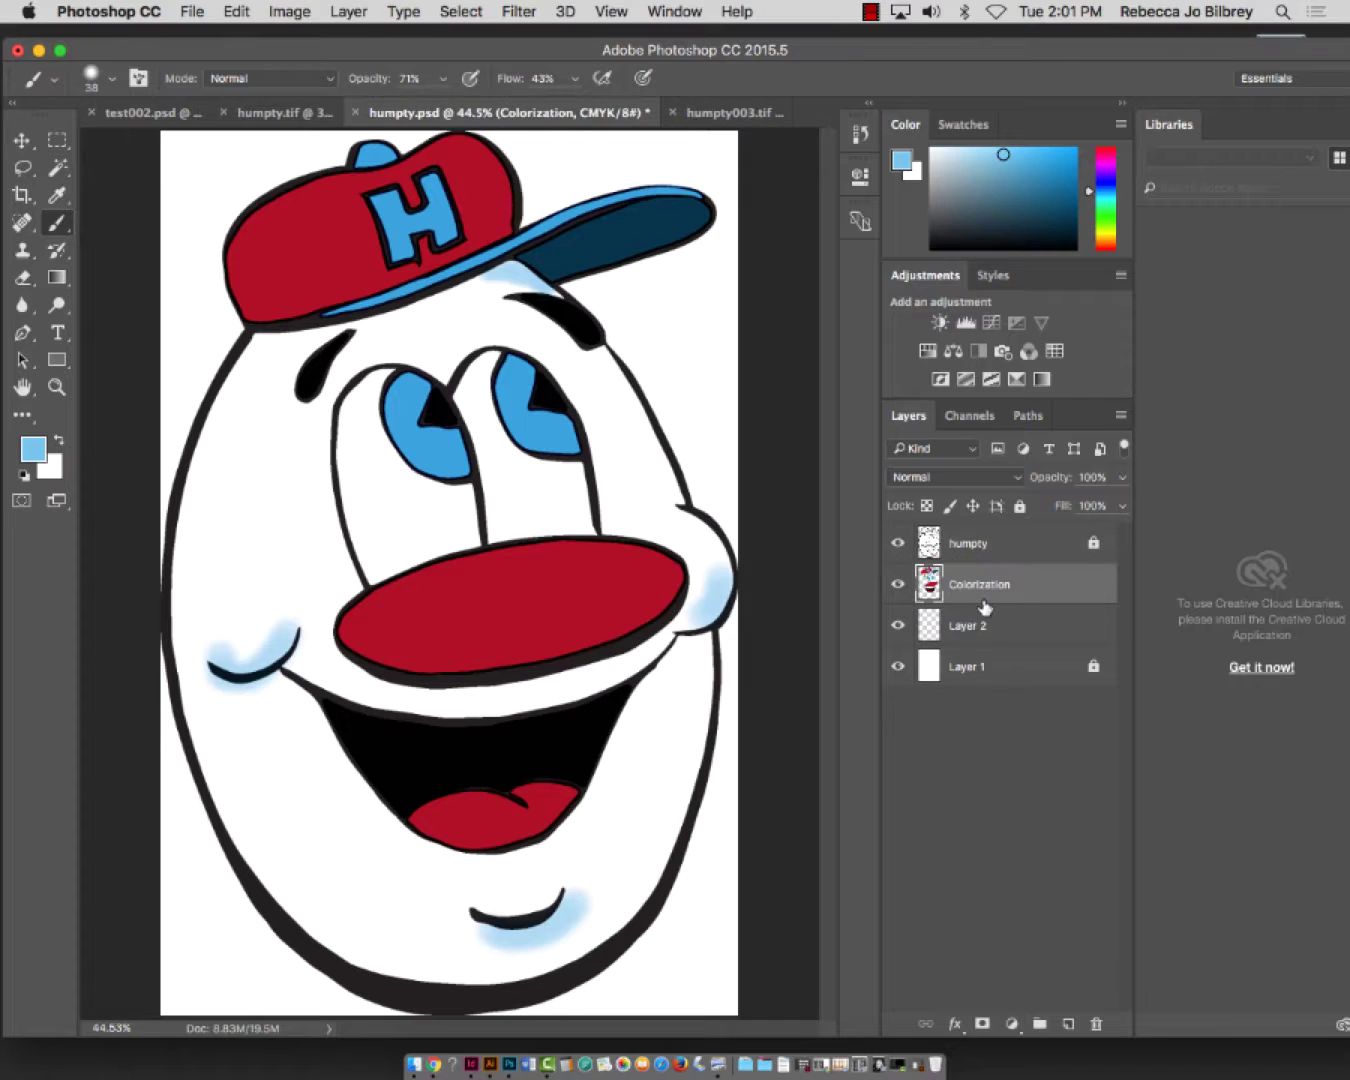
# Extend the light blue forehead shading on Layer 2 along the underside of the cap brim to the cap's back edge
pyautogui.click(980, 614)
pyautogui.moveTo(512, 293)
pyautogui.mouseDown()
pyautogui.moveTo(506, 265)
pyautogui.moveTo(461, 292)
pyautogui.moveTo(357, 306)
pyautogui.mouseUp()
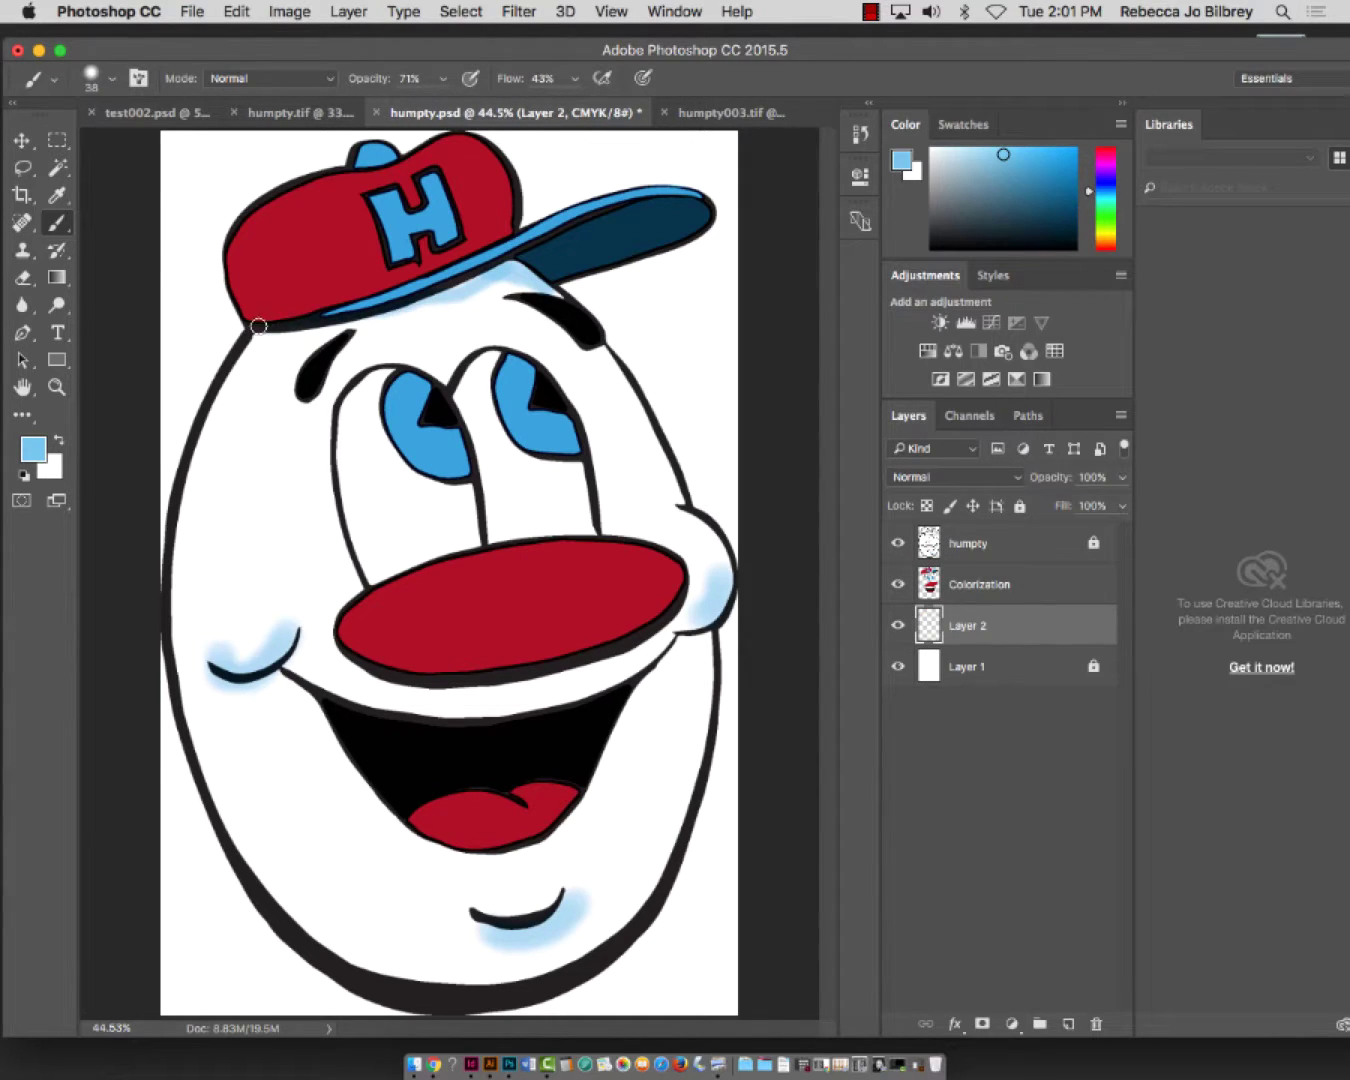
pyautogui.moveTo(258, 326)
pyautogui.mouseDown()
pyautogui.moveTo(557, 302)
pyautogui.moveTo(470, 285)
pyautogui.moveTo(472, 300)
pyautogui.moveTo(434, 292)
pyautogui.moveTo(398, 305)
pyautogui.moveTo(511, 274)
pyautogui.mouseUp()
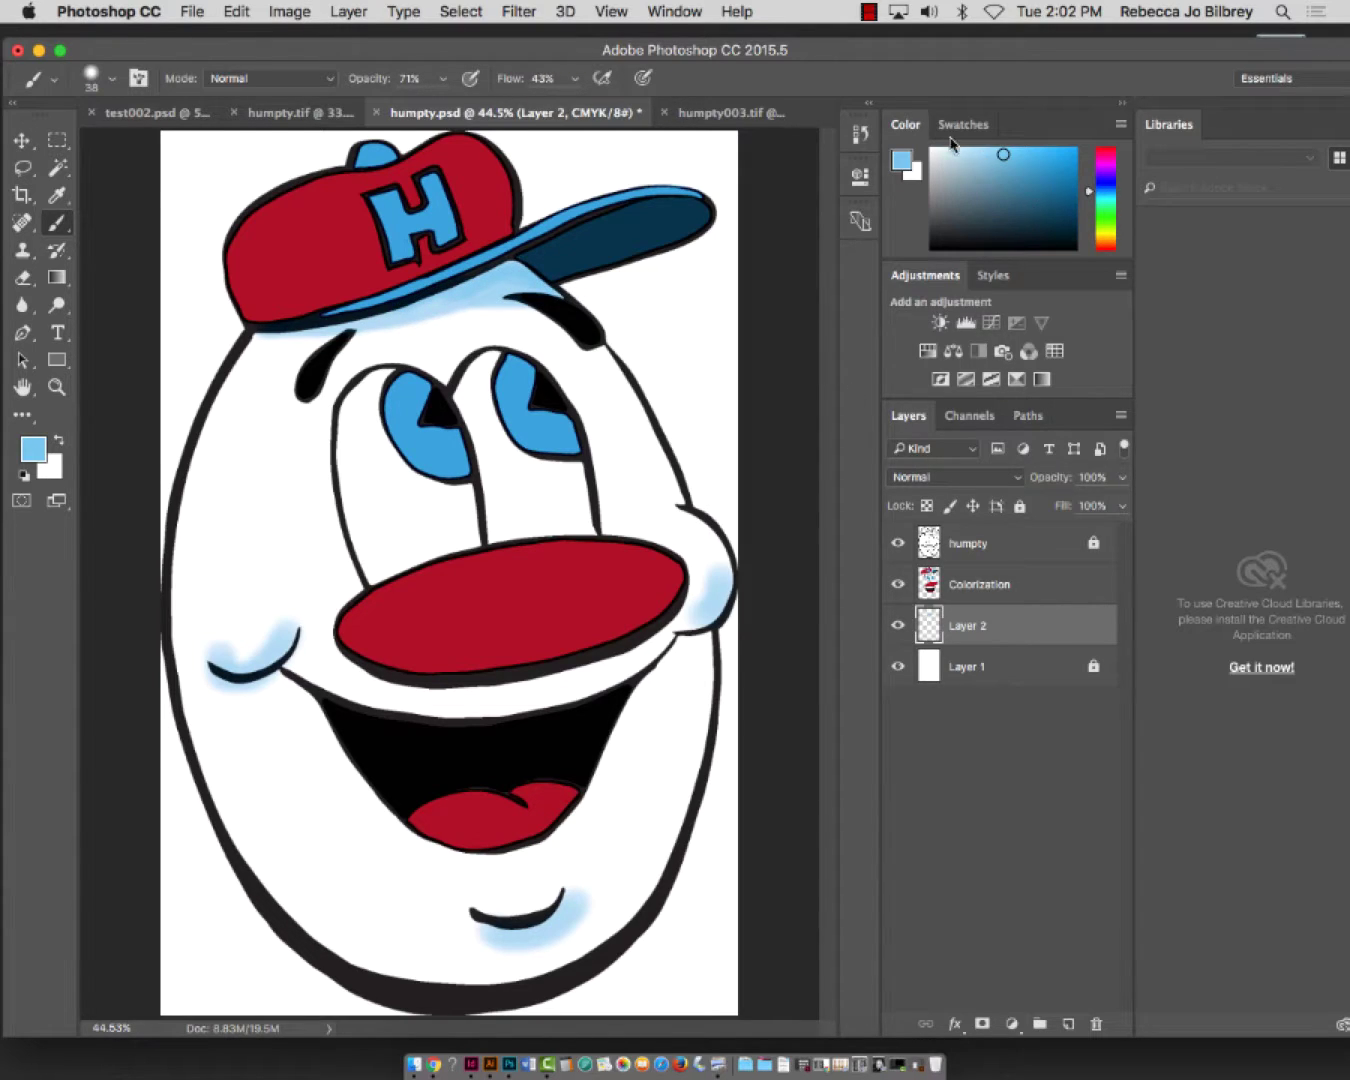
# Move Layer 2 above Colorization and paint dark navy and medium blue shading on the underside and lower edge of the cap brim
pyautogui.moveTo(1000, 159); pyautogui.dragTo(1055, 222)
pyautogui.moveTo(988, 626); pyautogui.dragTo(988, 565)
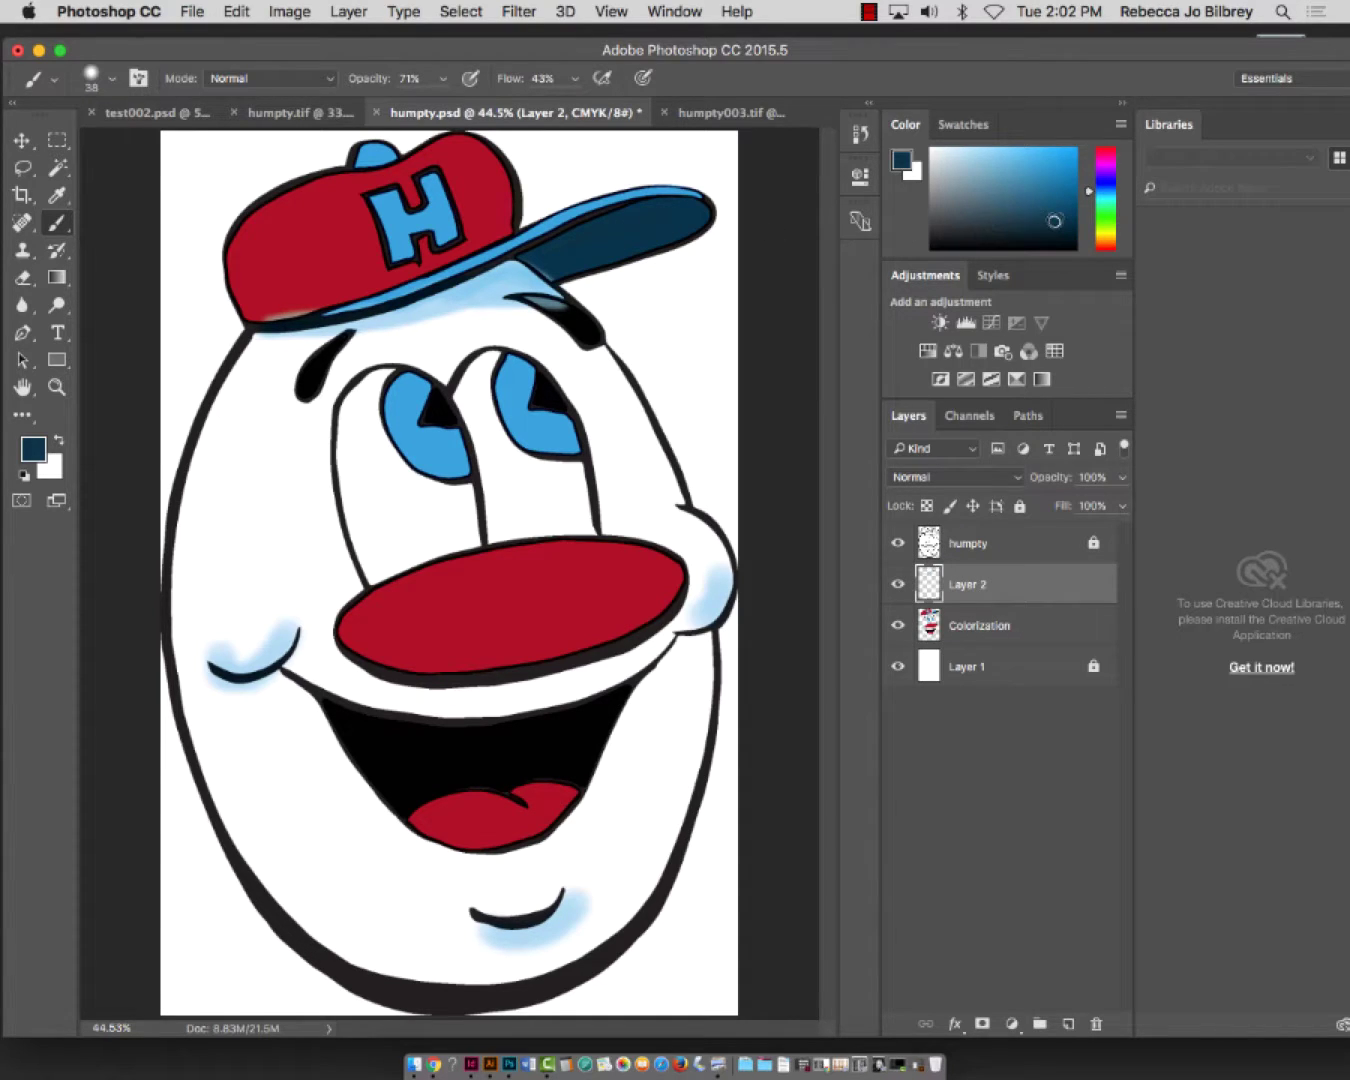
pyautogui.moveTo(1054, 222); pyautogui.dragTo(1055, 231)
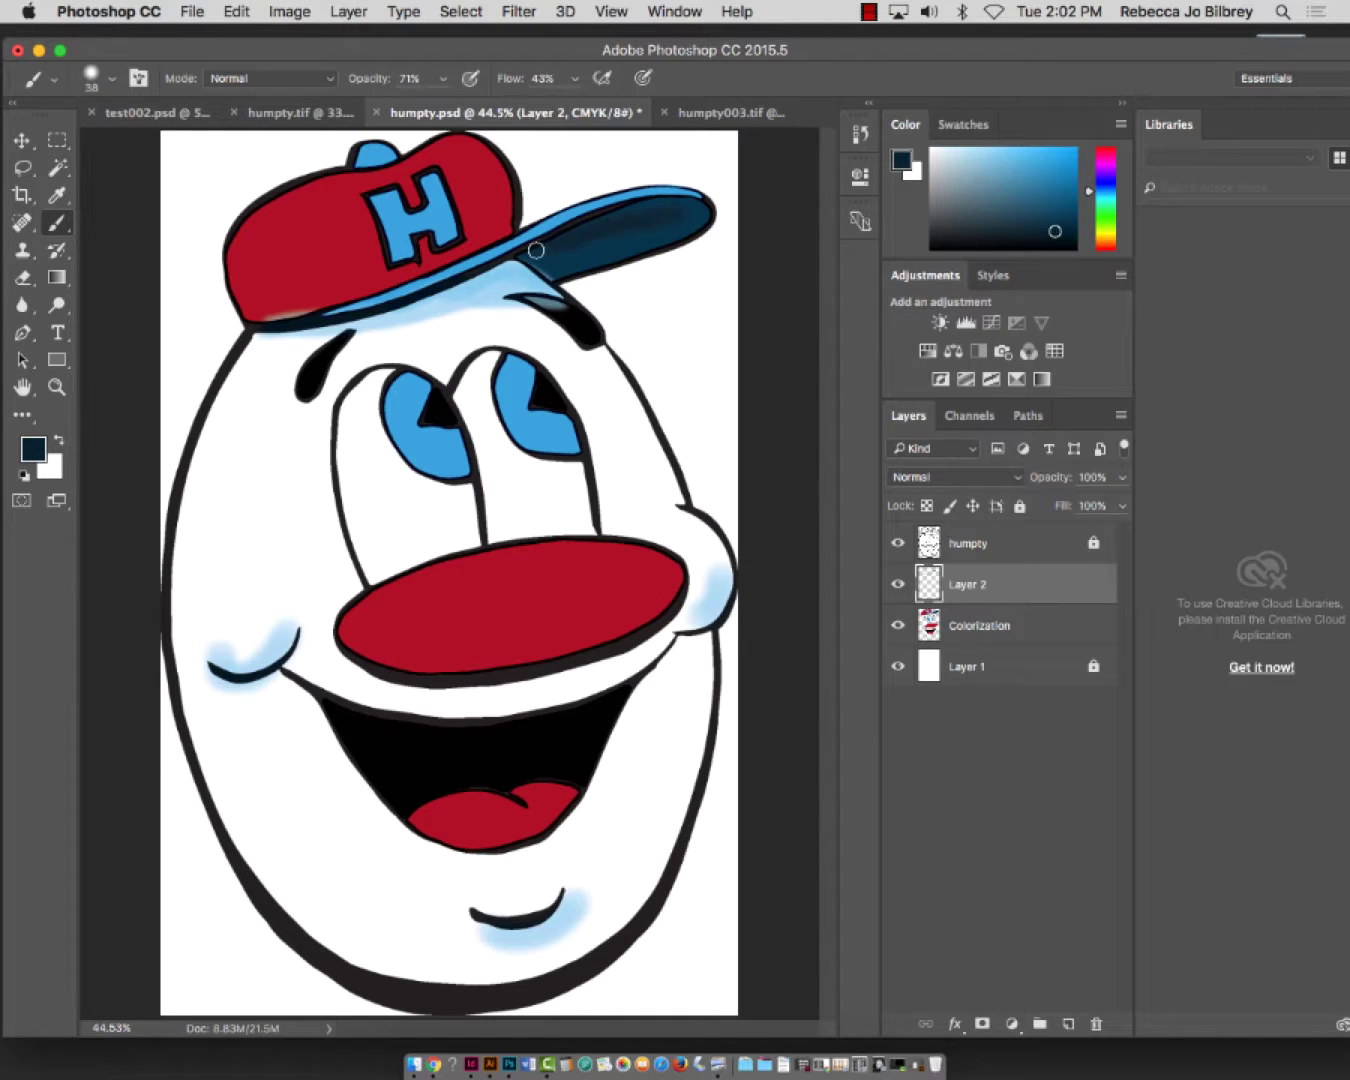
pyautogui.moveTo(1051, 228); pyautogui.dragTo(1067, 235)
pyautogui.moveTo(656, 228)
pyautogui.mouseDown()
pyautogui.moveTo(681, 202)
pyautogui.moveTo(631, 213)
pyautogui.moveTo(644, 239)
pyautogui.moveTo(588, 266)
pyautogui.mouseUp()
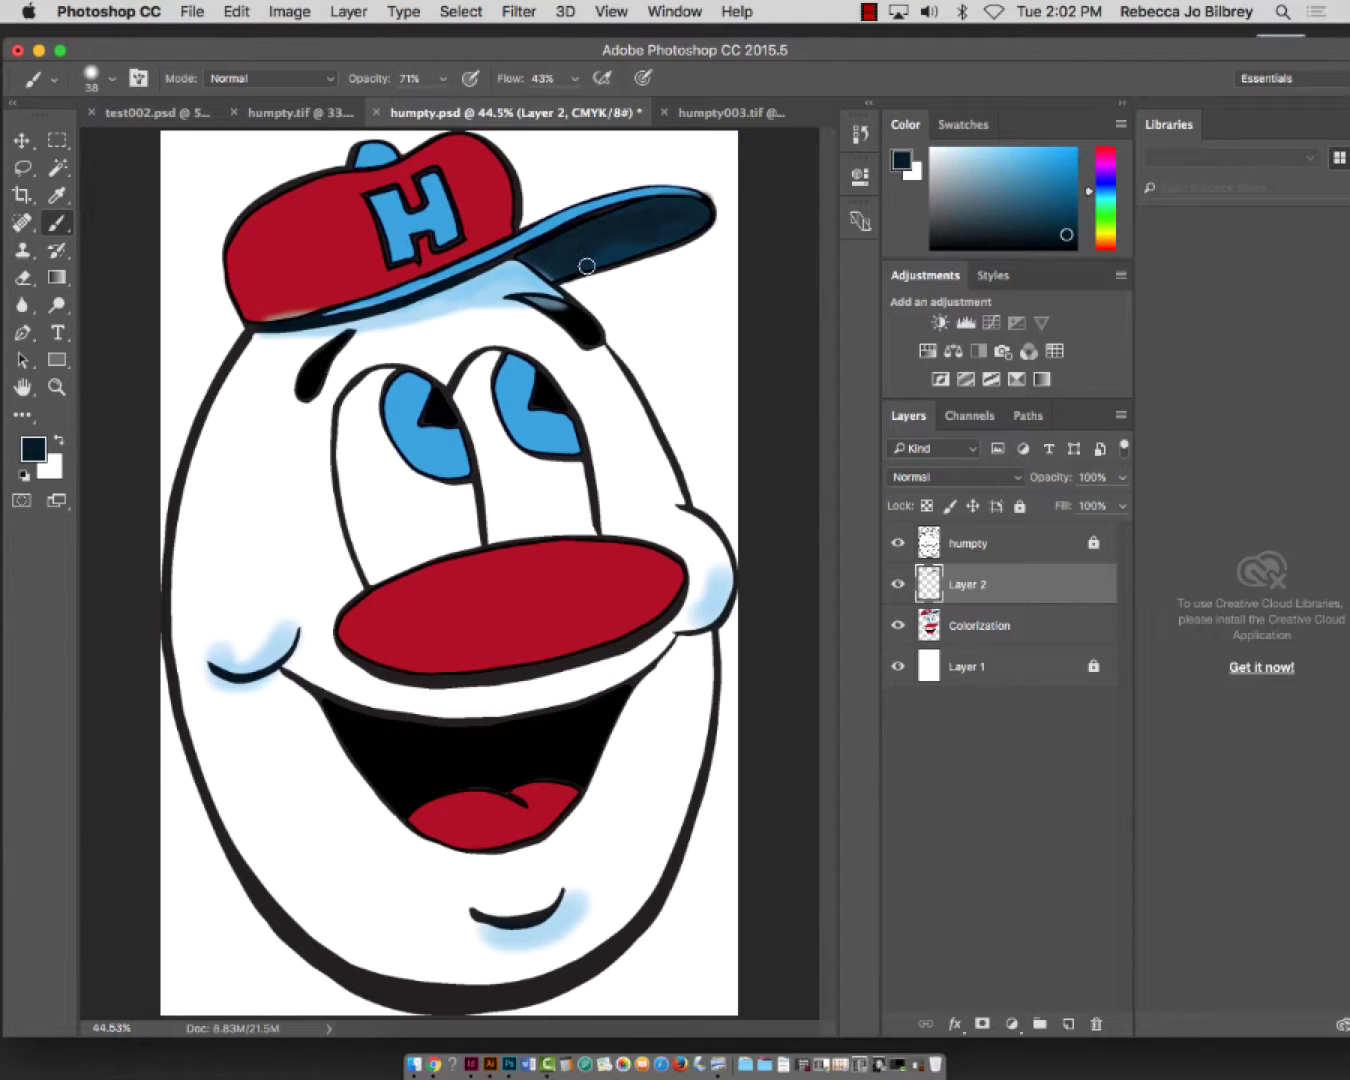
pyautogui.click(1059, 195)
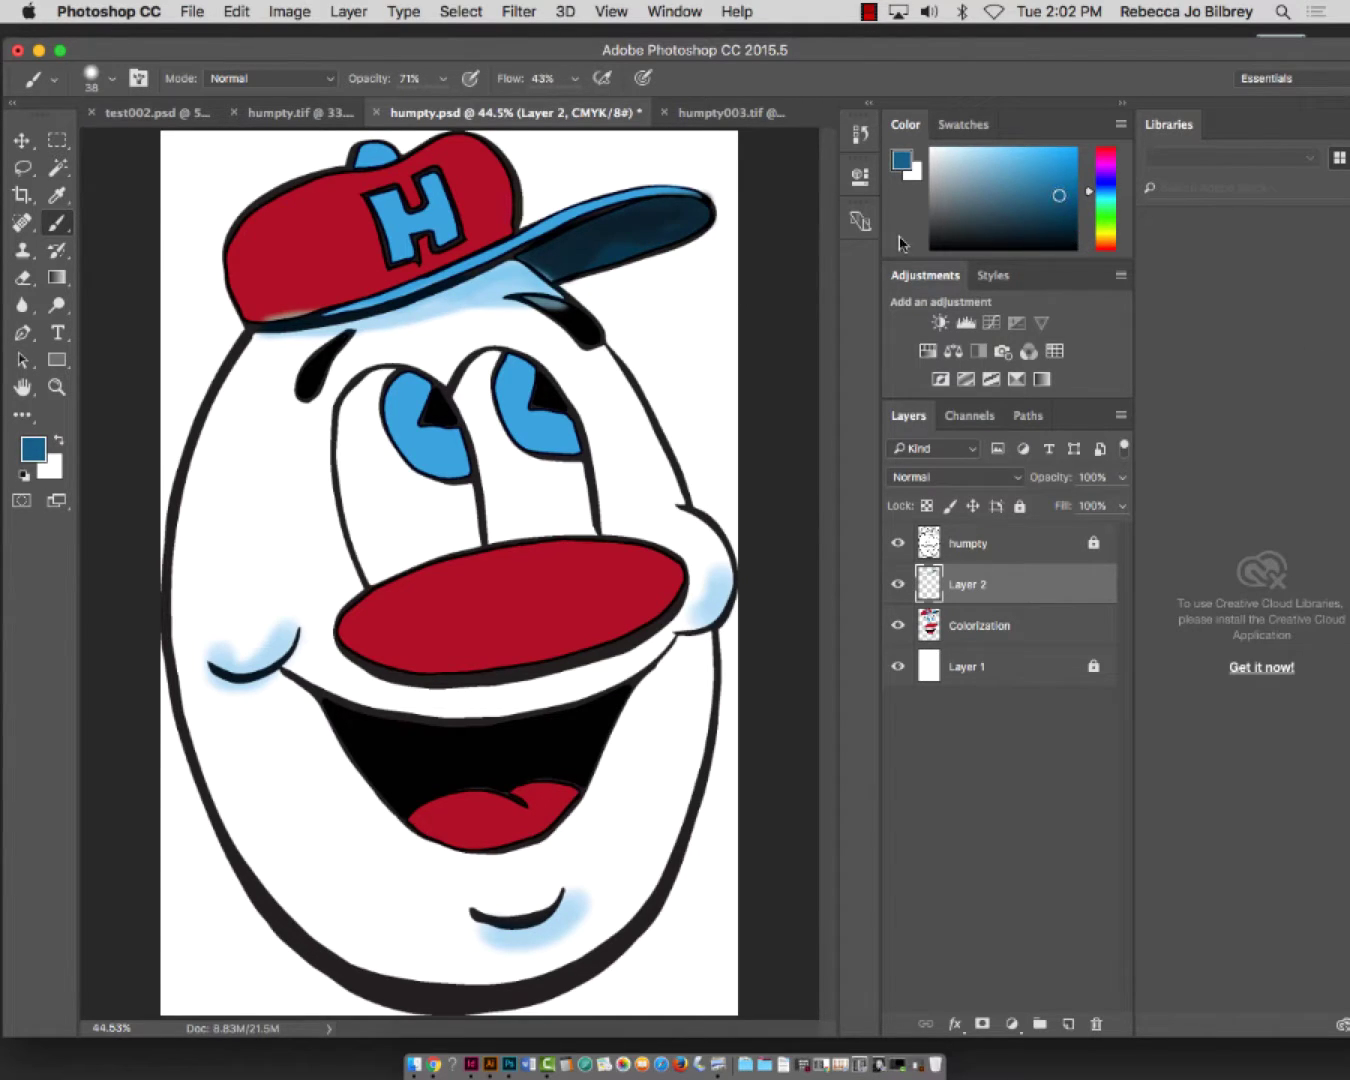
pyautogui.moveTo(560, 260)
pyautogui.mouseDown()
pyautogui.moveTo(295, 326)
pyautogui.moveTo(398, 306)
pyautogui.moveTo(362, 317)
pyautogui.mouseUp()
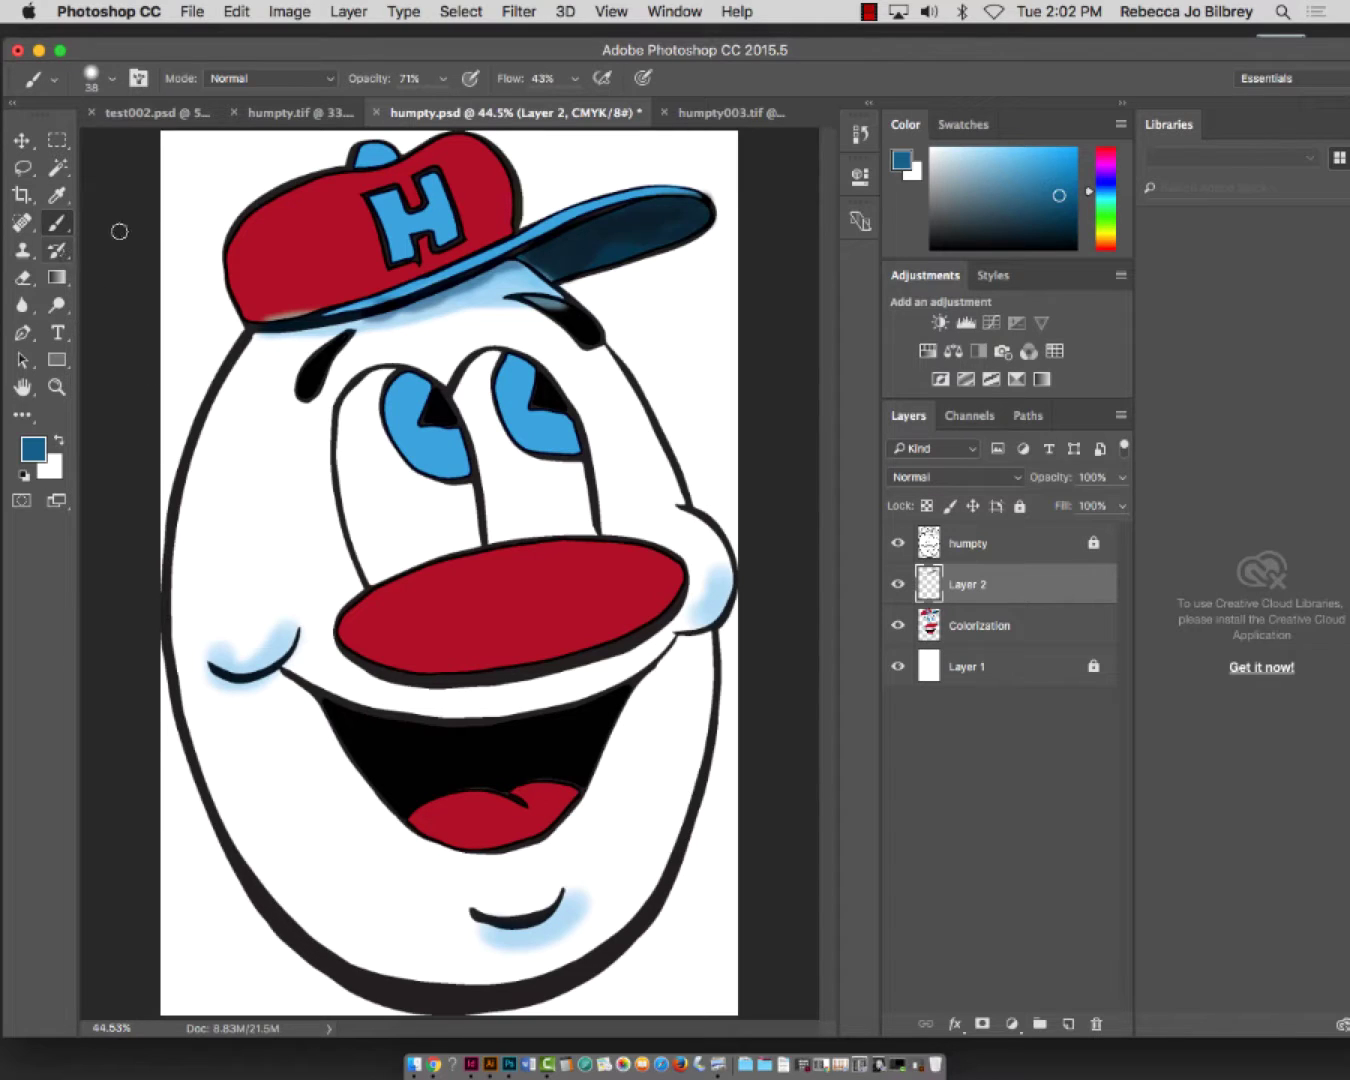
# Paint dark maroon shading along the tongue's folds, then its lower edge with brush flow at 15%
pyautogui.moveTo(1099, 183); pyautogui.dragTo(1087, 130)
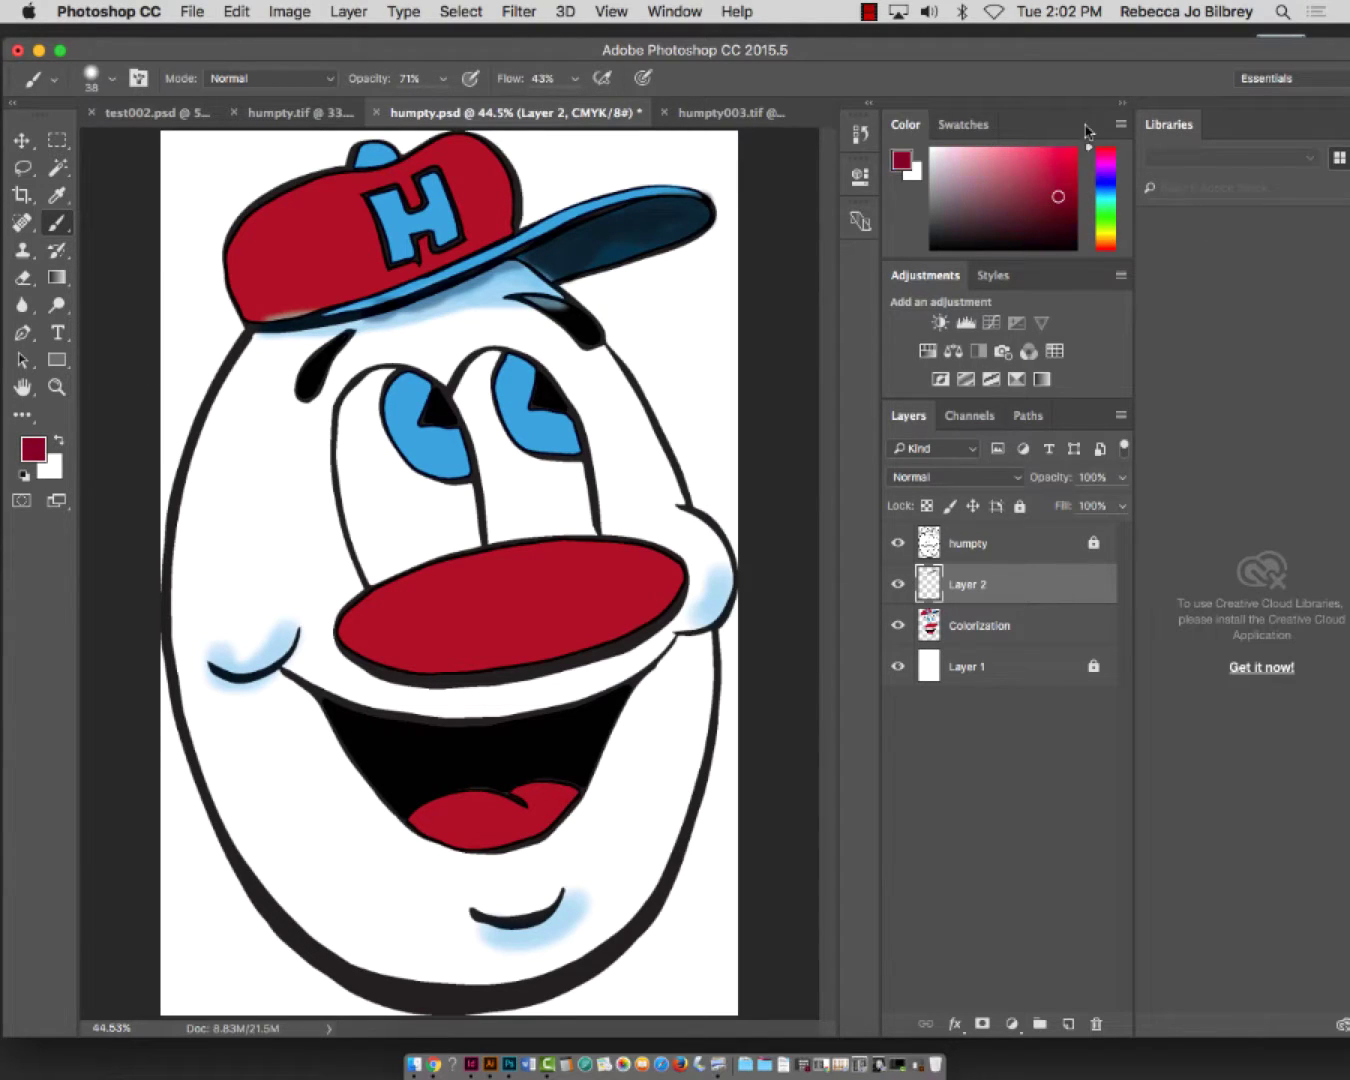
pyautogui.click(1067, 227)
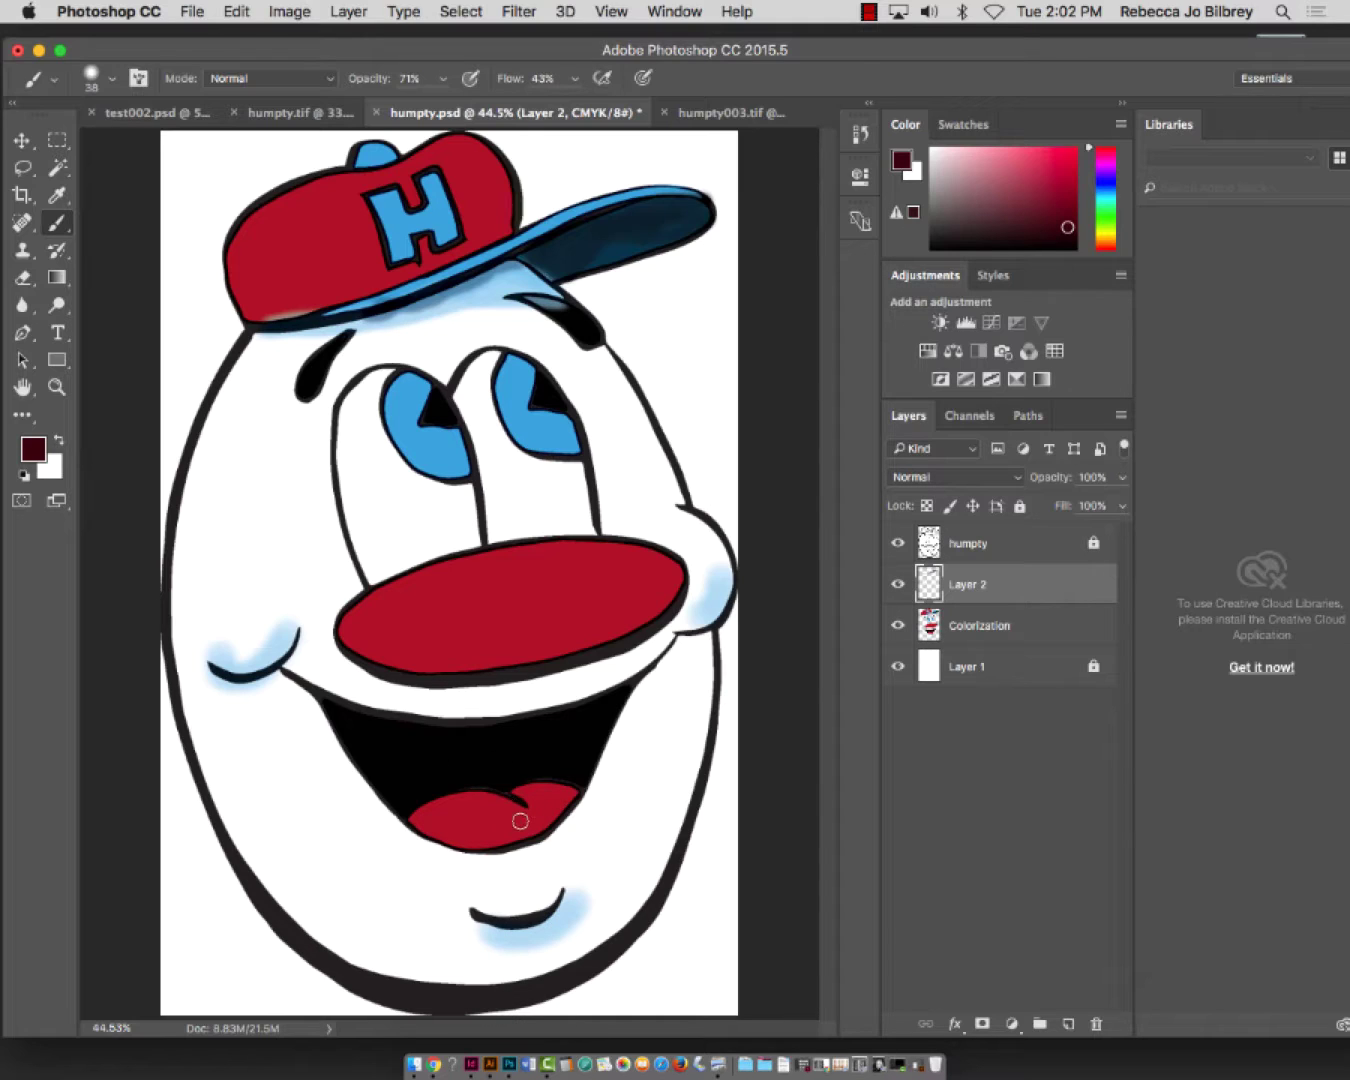
pyautogui.moveTo(520, 821)
pyautogui.mouseDown()
pyautogui.moveTo(497, 793)
pyautogui.moveTo(568, 815)
pyautogui.moveTo(560, 790)
pyautogui.moveTo(550, 807)
pyautogui.mouseUp()
pyautogui.click(575, 80)
pyautogui.moveTo(574, 104); pyautogui.dragTo(545, 105)
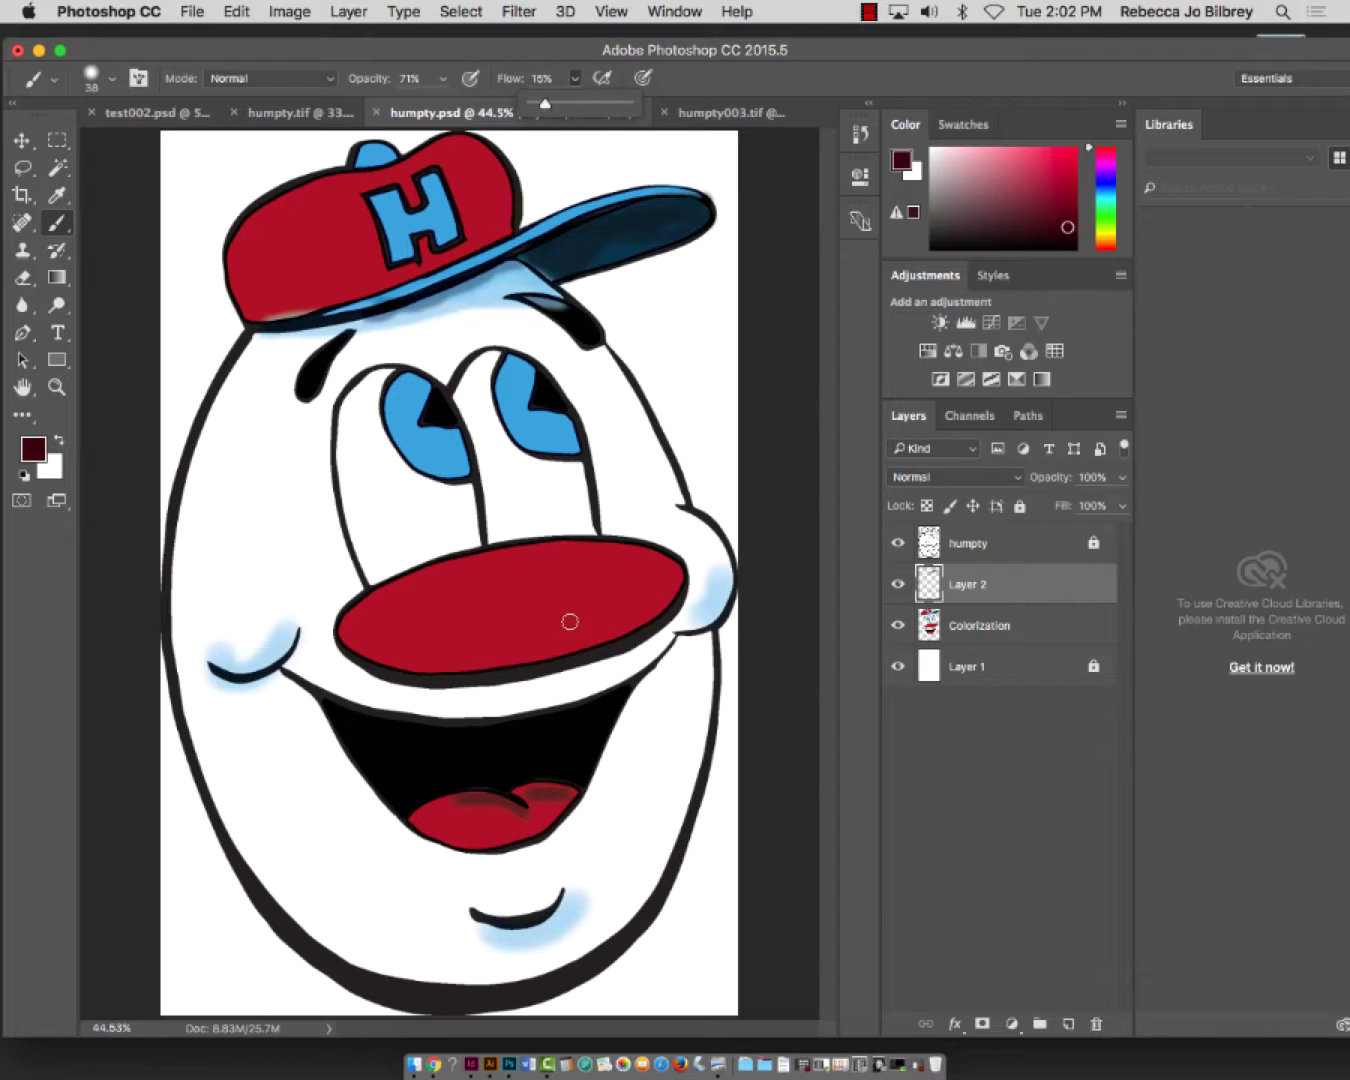
pyautogui.click(549, 826)
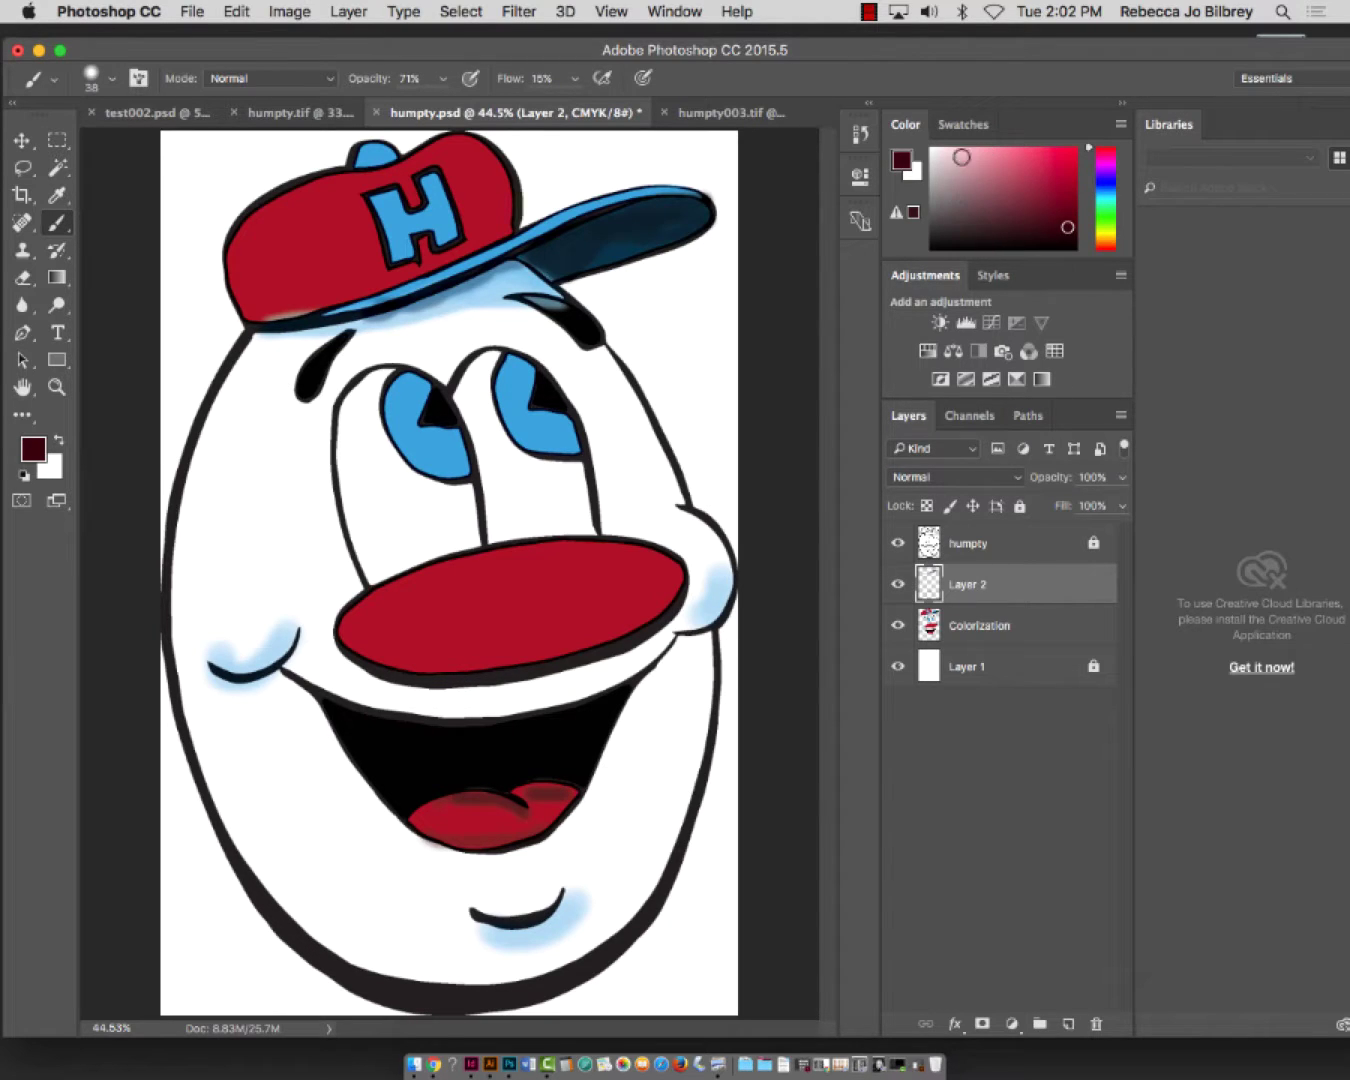
# Paint pale pink highlights on the tongue, nose, both irises and the rear of the red cap on Layer 2
pyautogui.click(941, 158)
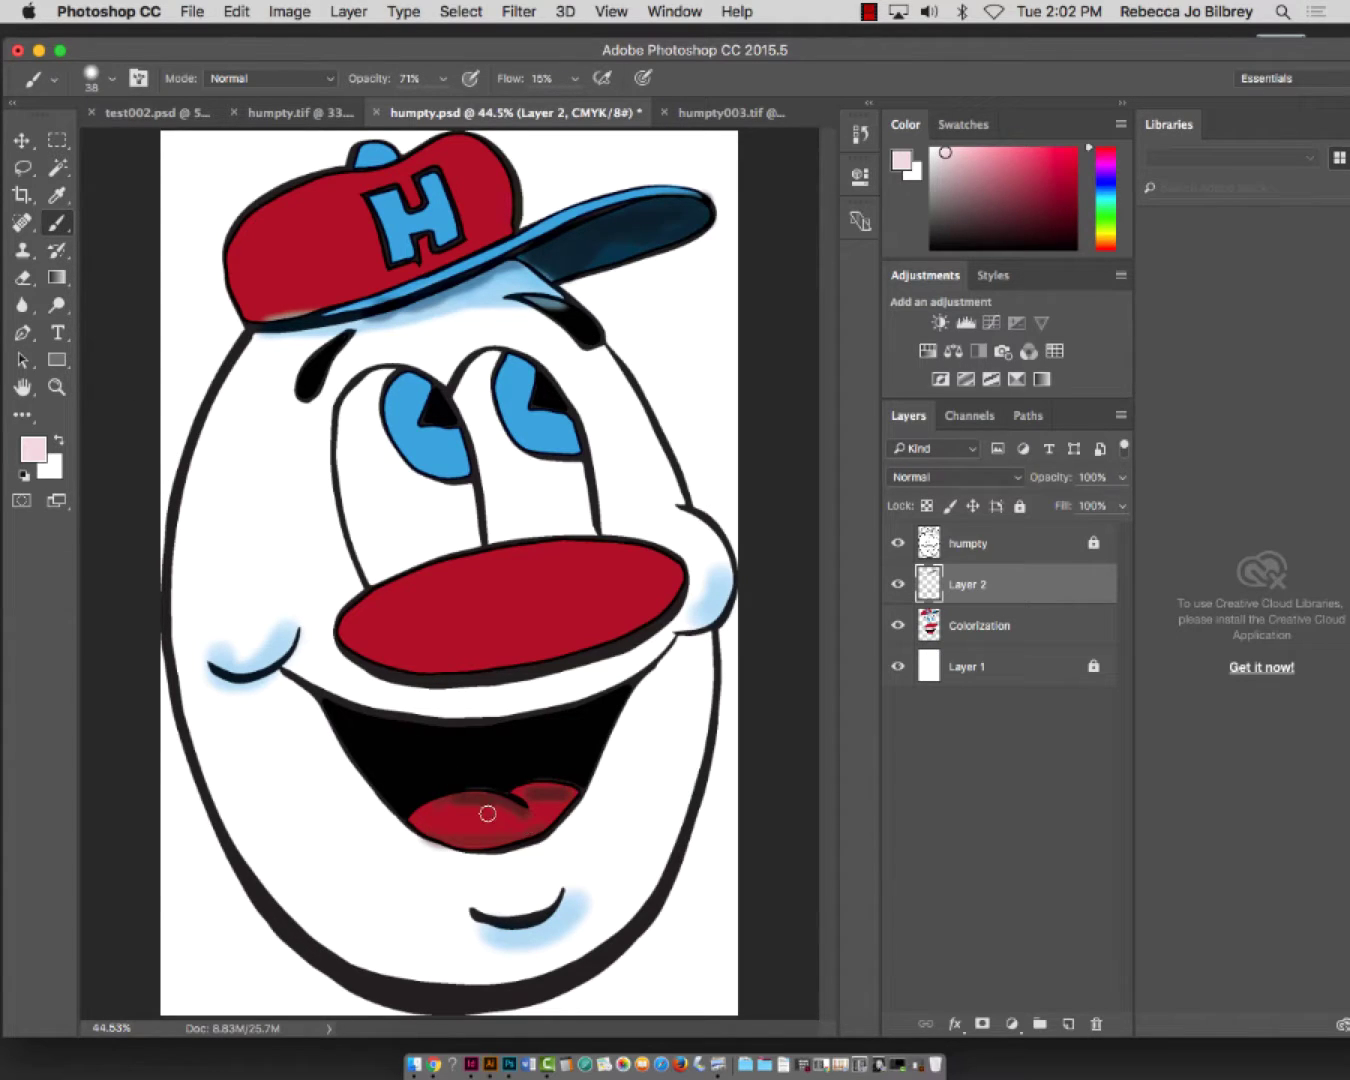
pyautogui.moveTo(469, 819)
pyautogui.mouseDown()
pyautogui.moveTo(547, 826)
pyautogui.moveTo(555, 812)
pyautogui.mouseUp()
pyautogui.moveTo(643, 562)
pyautogui.mouseDown()
pyautogui.moveTo(522, 564)
pyautogui.moveTo(471, 581)
pyautogui.moveTo(661, 570)
pyautogui.mouseUp()
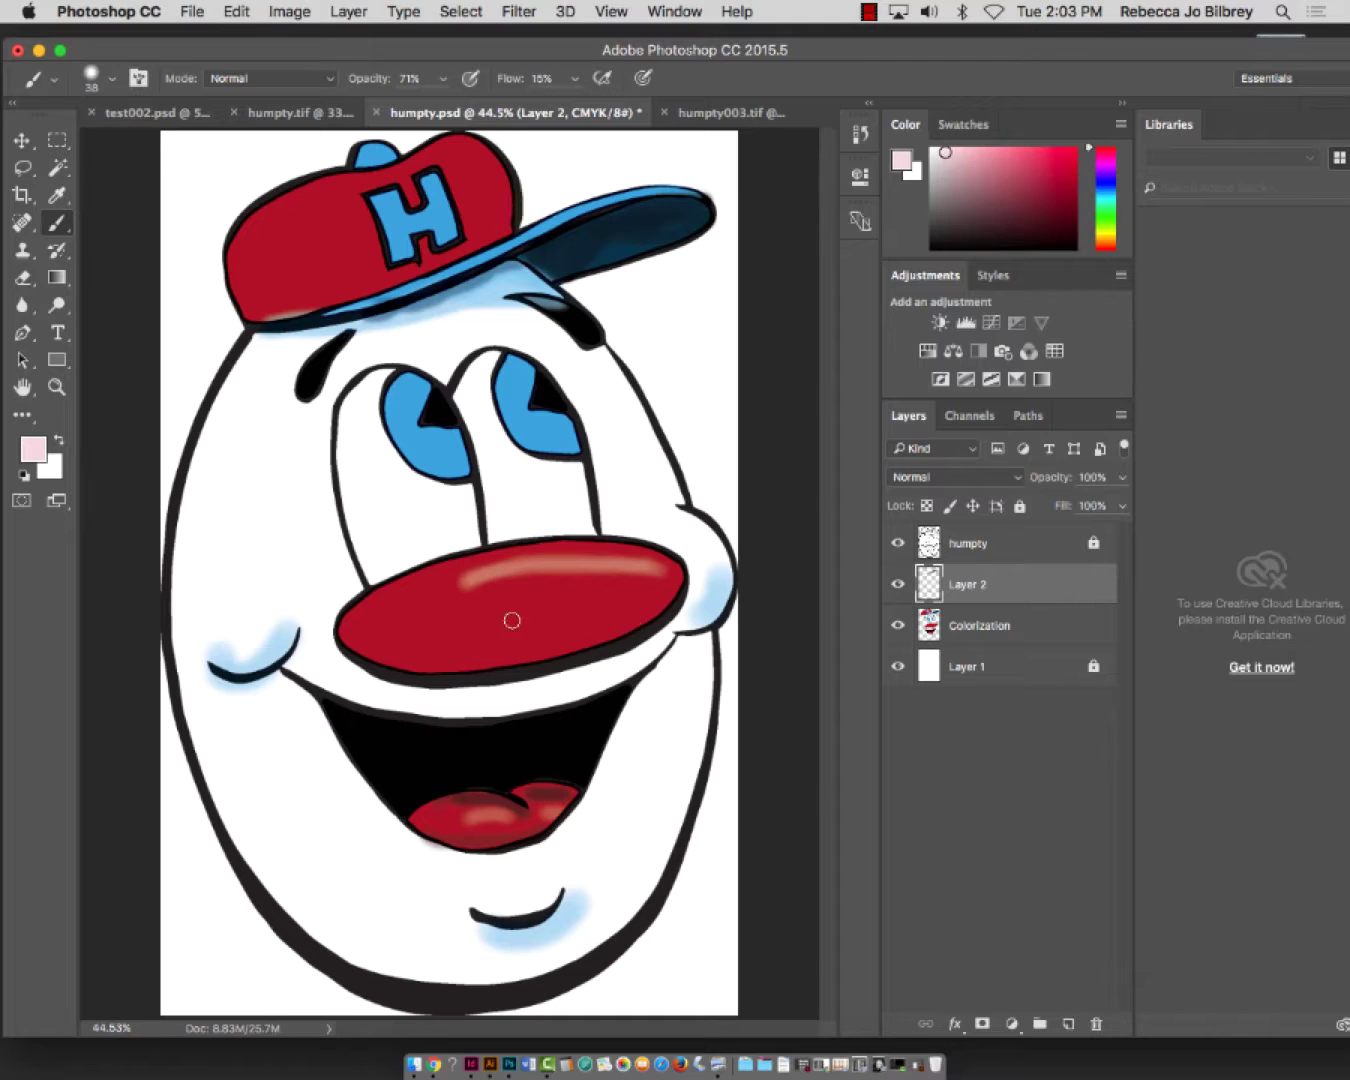
pyautogui.moveTo(521, 382)
pyautogui.mouseDown()
pyautogui.moveTo(511, 413)
pyautogui.moveTo(520, 375)
pyautogui.mouseUp()
pyautogui.moveTo(418, 400)
pyautogui.mouseDown()
pyautogui.moveTo(411, 426)
pyautogui.moveTo(415, 392)
pyautogui.mouseUp()
pyautogui.moveTo(297, 219)
pyautogui.mouseDown()
pyautogui.moveTo(265, 263)
pyautogui.moveTo(296, 212)
pyautogui.moveTo(259, 255)
pyautogui.mouseUp()
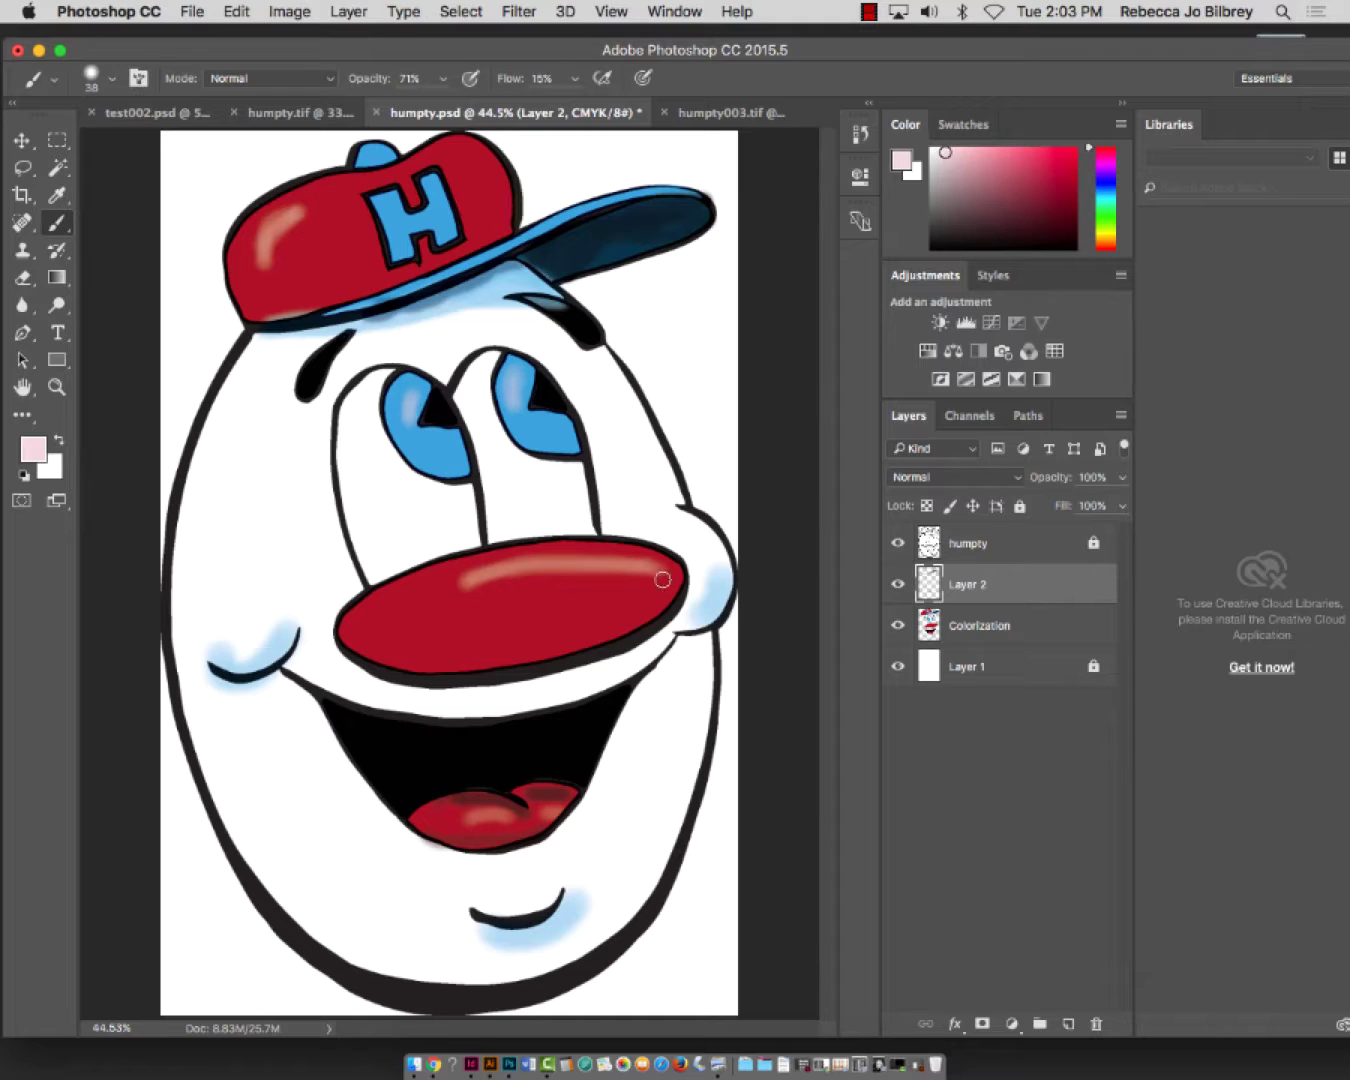
pyautogui.moveTo(660, 574); pyautogui.dragTo(635, 566)
# Choose a muted gray-blue paint color and set the Brush to 137 px and 31% opacity
pyautogui.click(1110, 186)
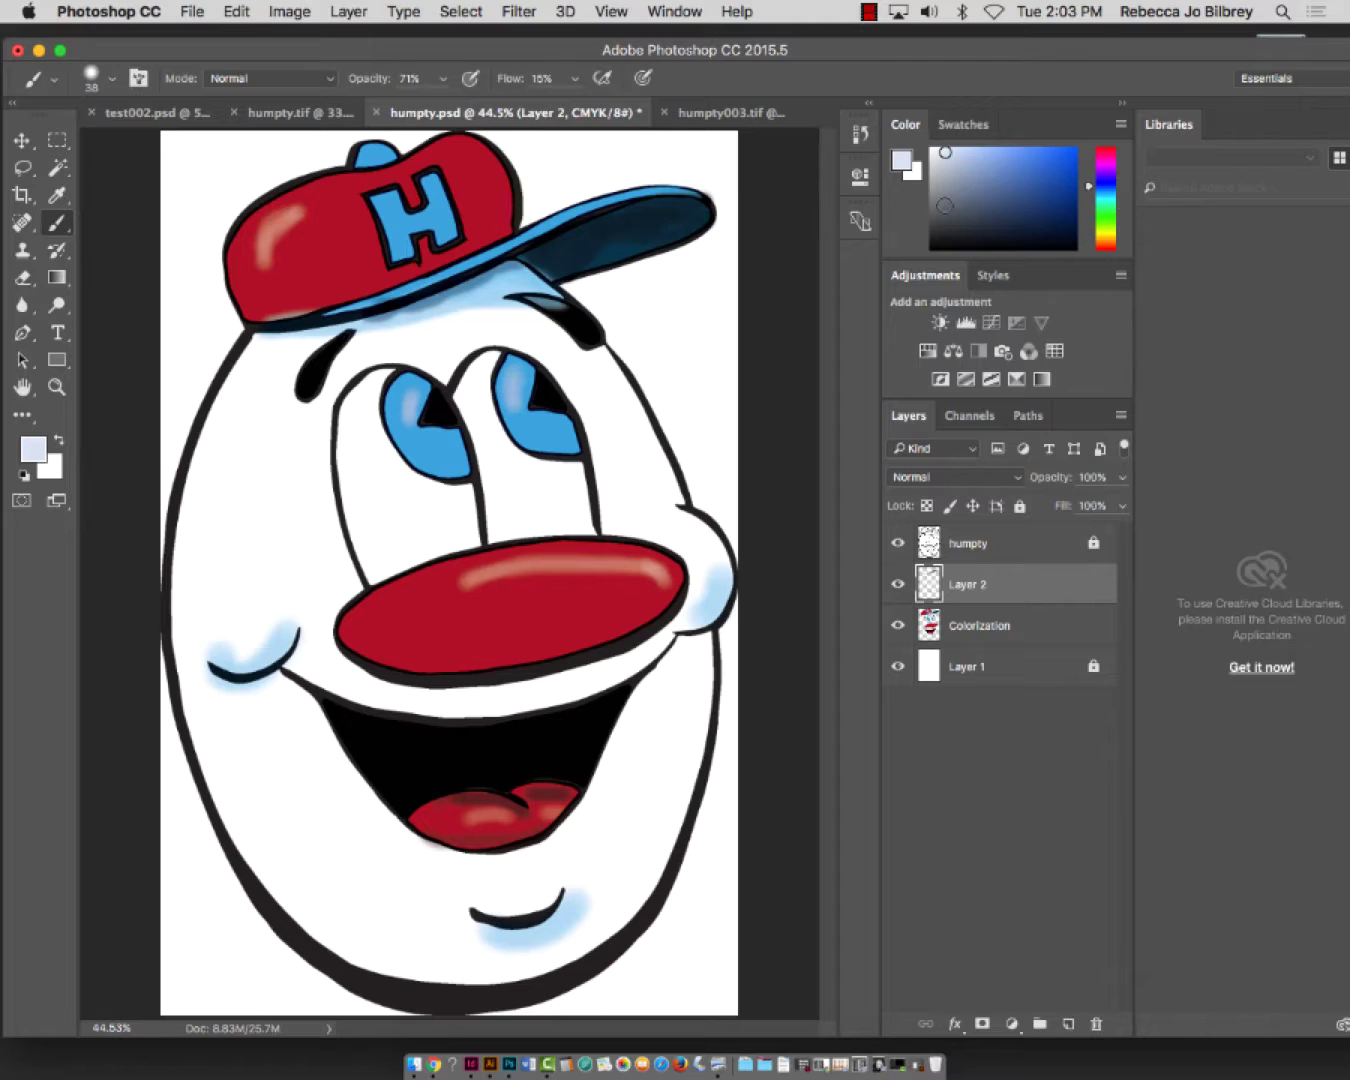
pyautogui.click(1111, 197)
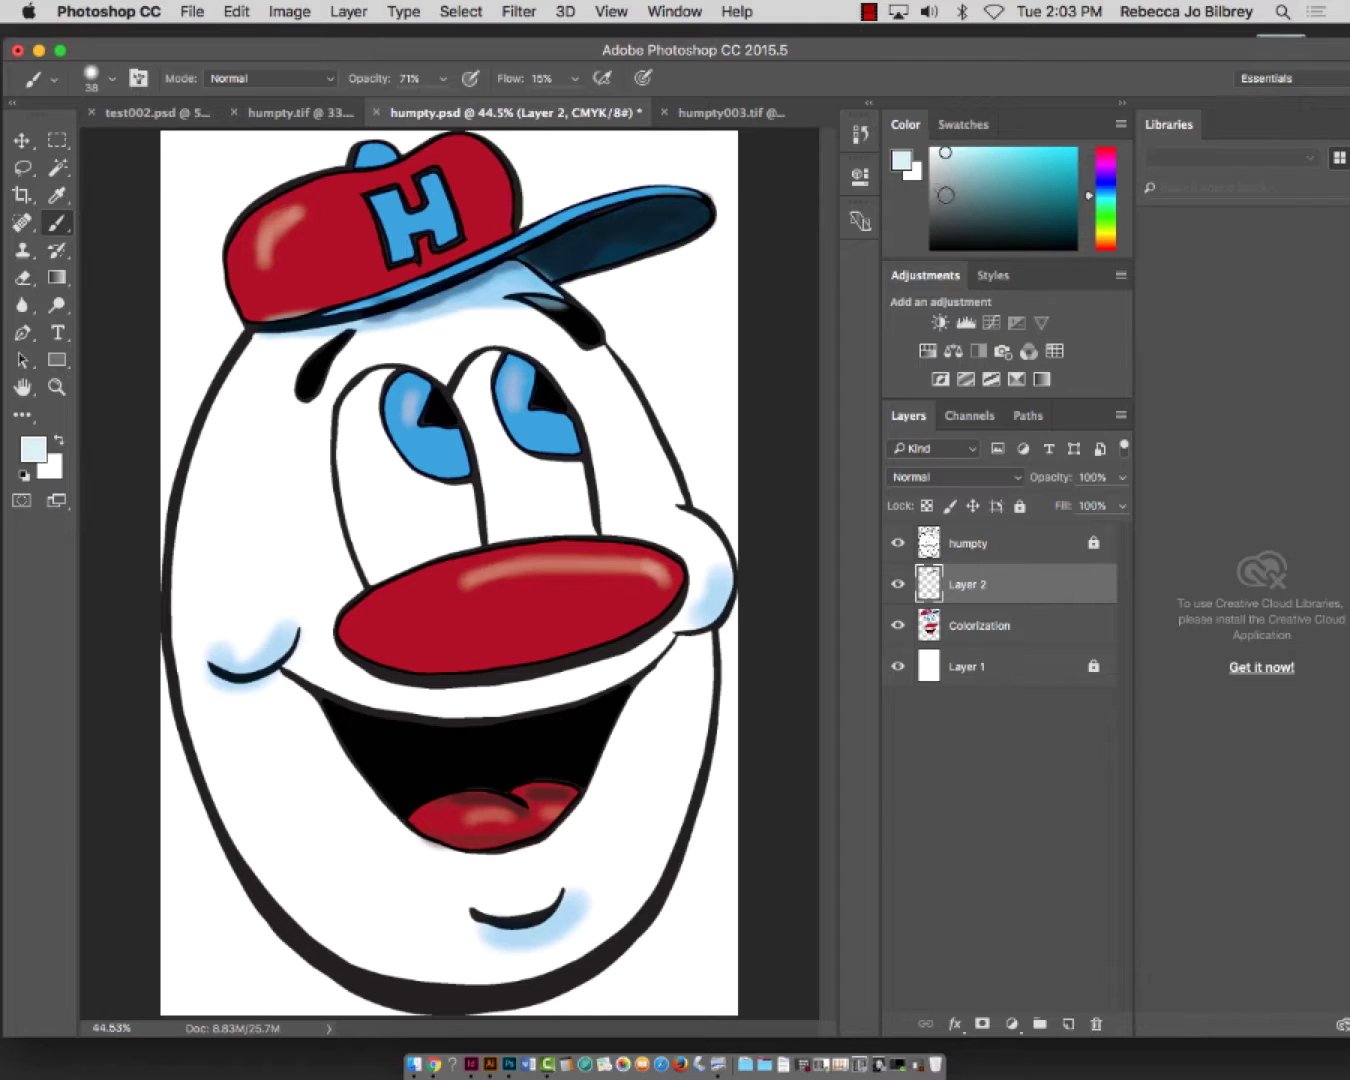
pyautogui.click(1110, 196)
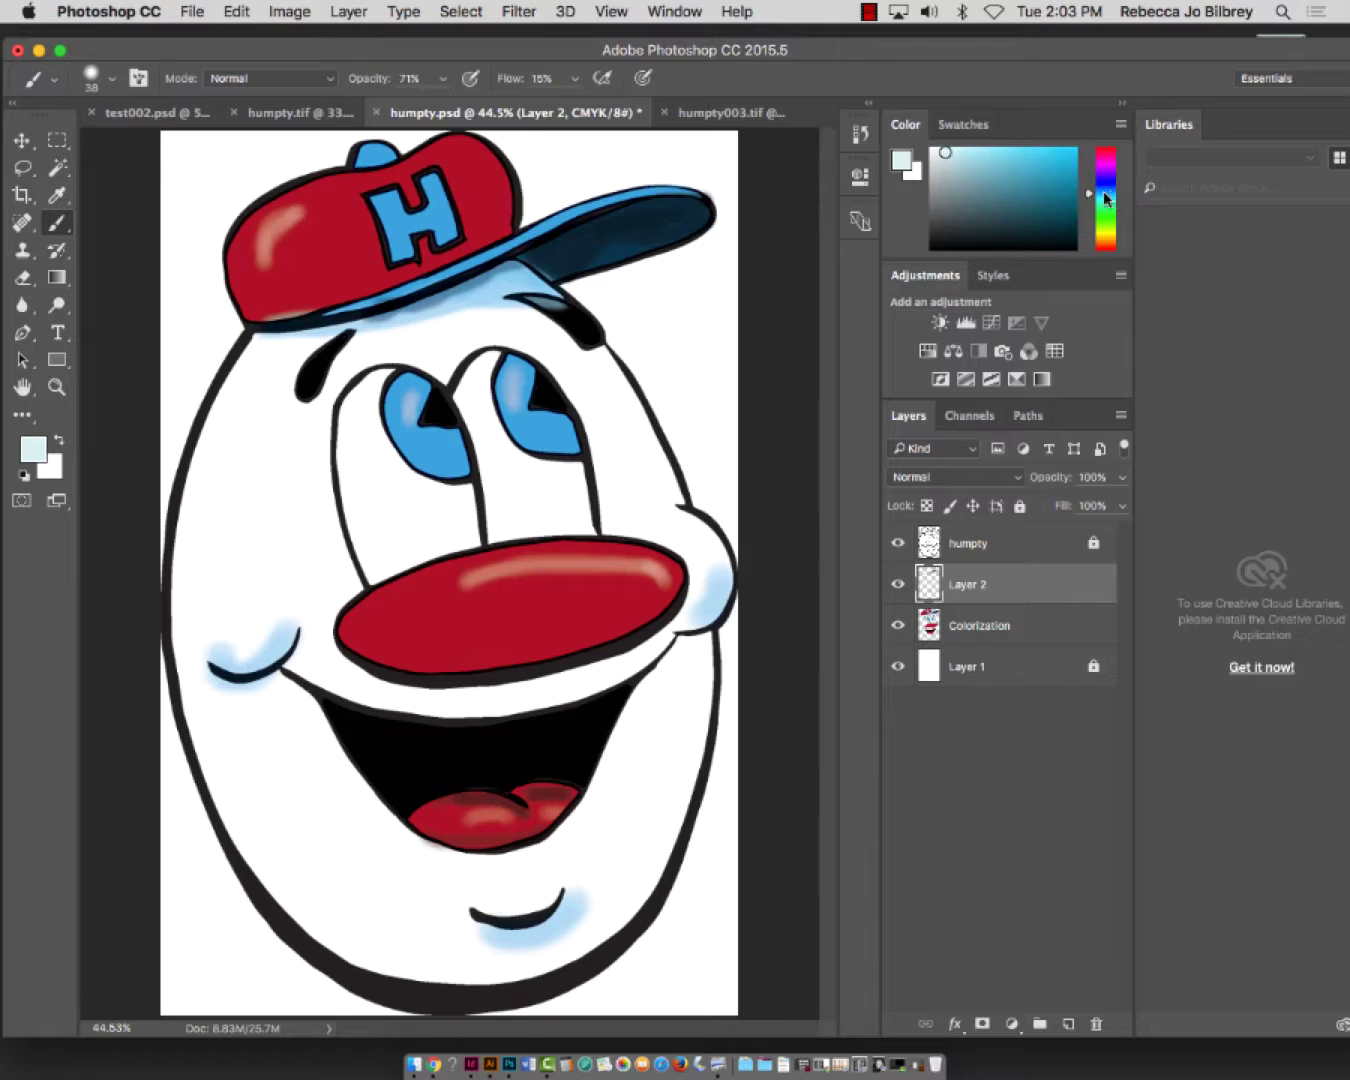
pyautogui.click(960, 181)
pyautogui.click(100, 84)
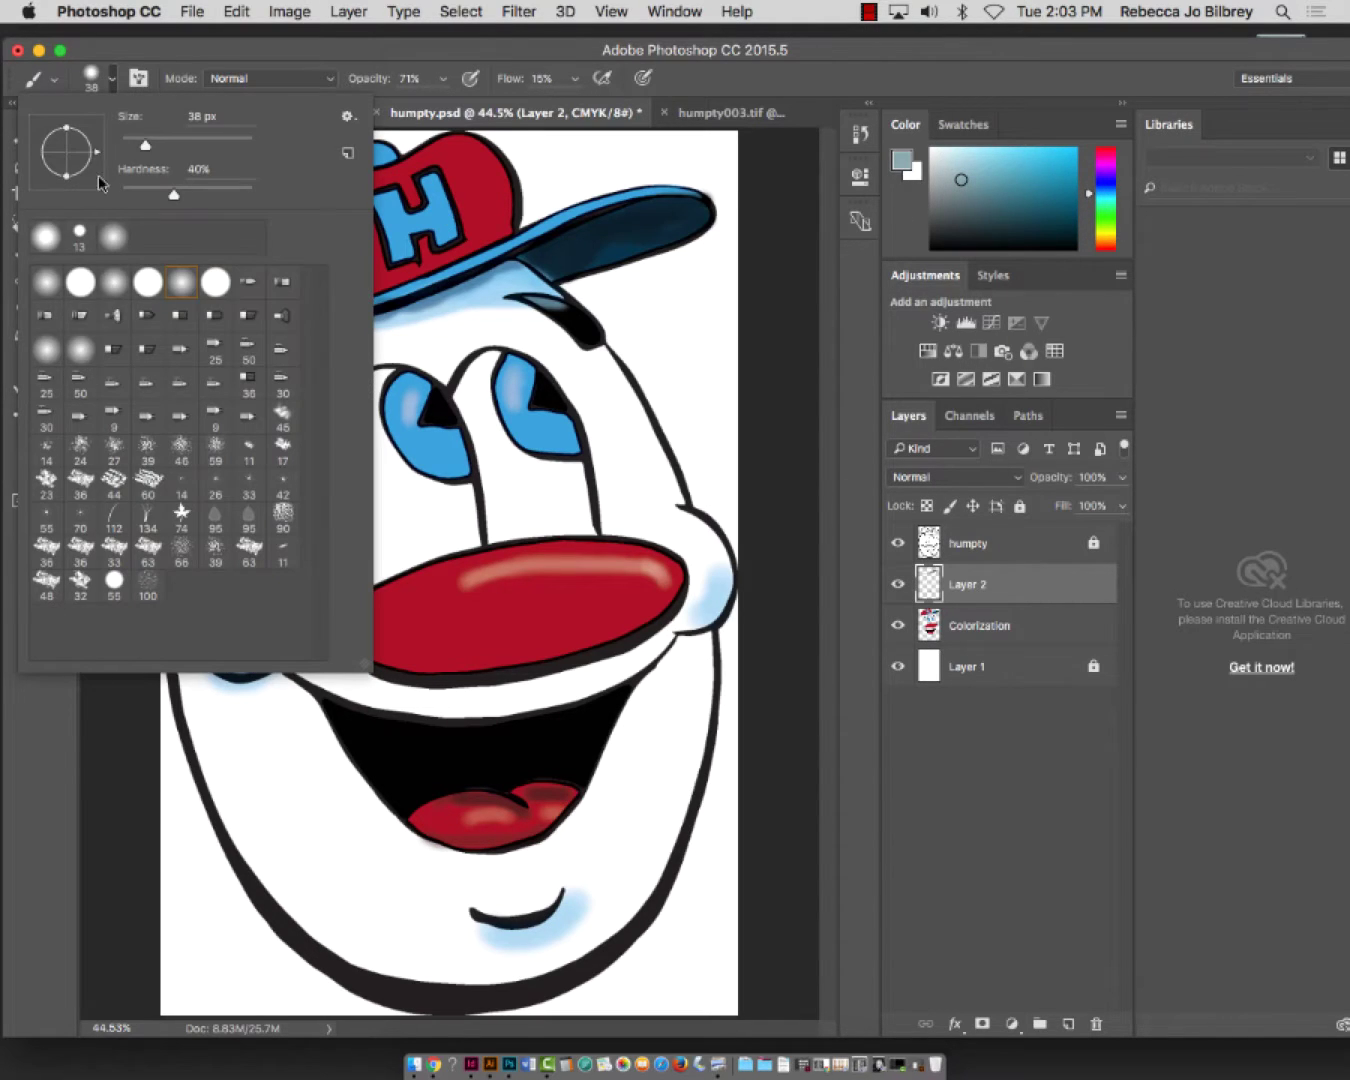
pyautogui.moveTo(156, 145)
pyautogui.mouseDown()
pyautogui.moveTo(216, 144)
pyautogui.moveTo(200, 146)
pyautogui.mouseUp()
pyautogui.click(443, 79)
pyautogui.moveTo(444, 103); pyautogui.dragTo(402, 104)
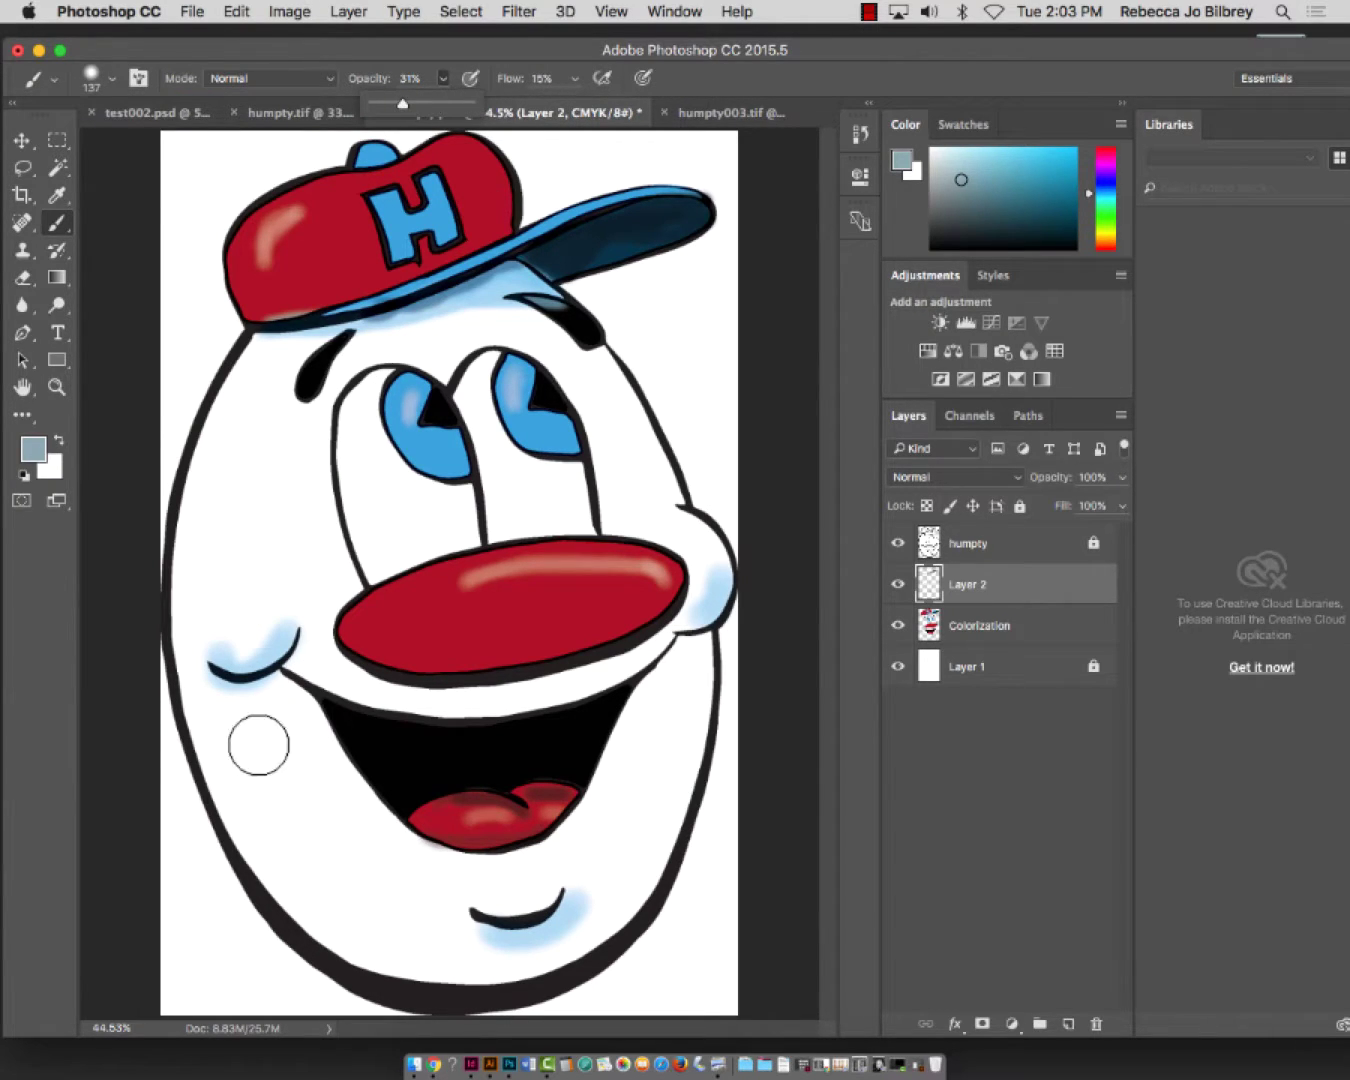
# Paint soft gray-blue shading around the egg's outer contour, in the lower eye whites and across the forehead on Layer 2
pyautogui.moveTo(190, 725)
pyautogui.mouseDown()
pyautogui.moveTo(295, 876)
pyautogui.moveTo(414, 970)
pyautogui.mouseUp()
pyautogui.moveTo(220, 761)
pyautogui.mouseDown()
pyautogui.moveTo(302, 862)
pyautogui.moveTo(506, 973)
pyautogui.moveTo(711, 753)
pyautogui.mouseUp()
pyautogui.moveTo(210, 395); pyautogui.dragTo(190, 619)
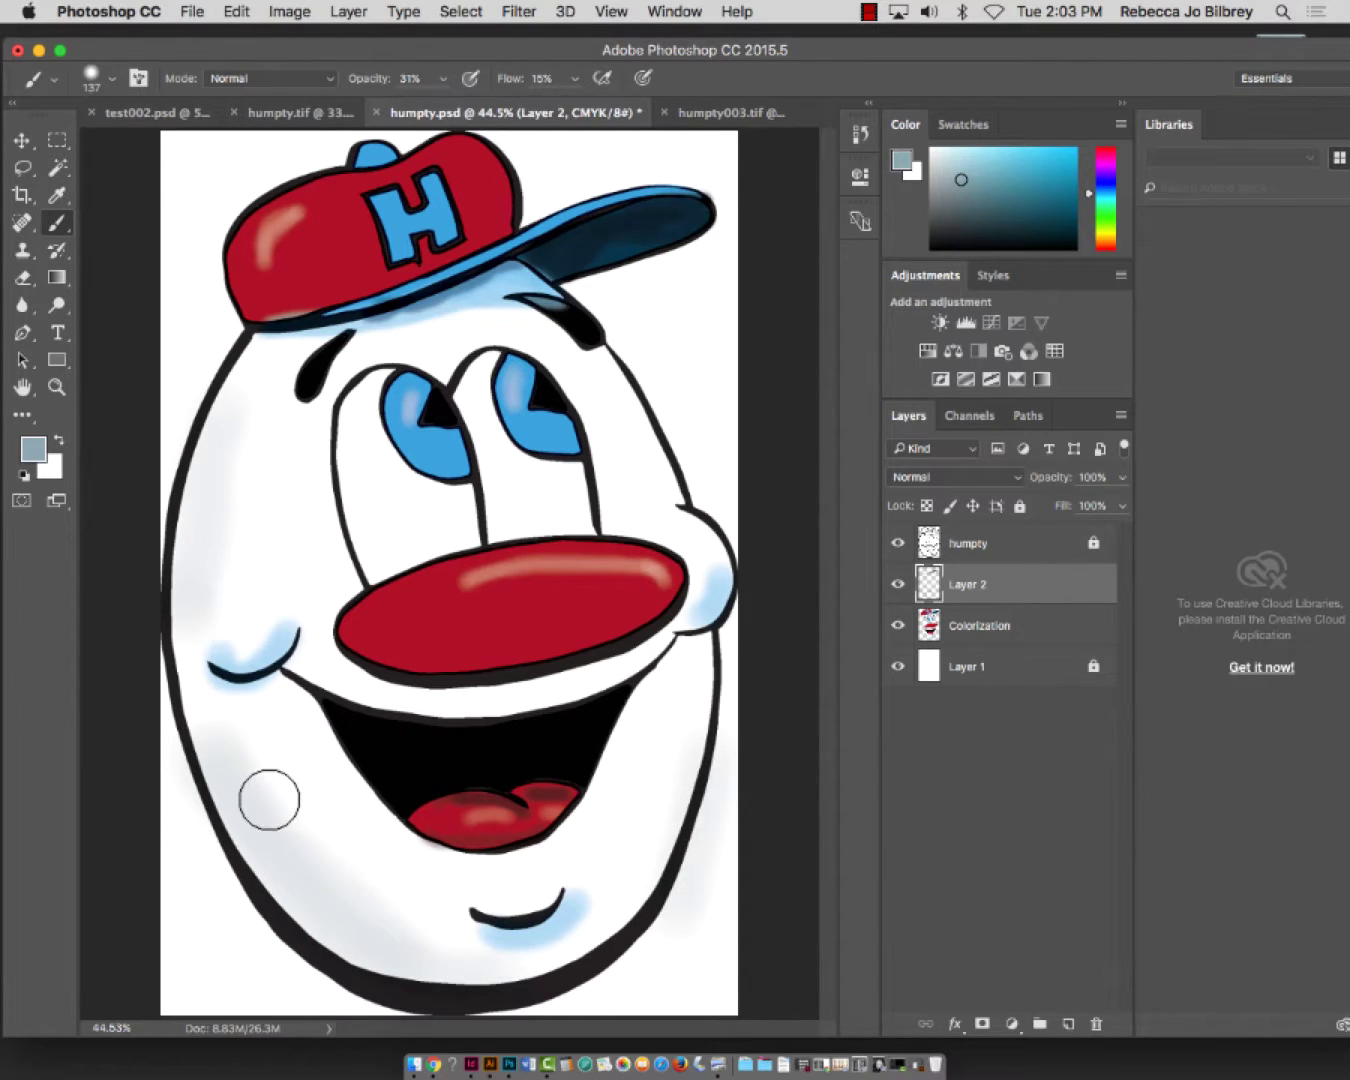
pyautogui.moveTo(238, 803)
pyautogui.mouseDown()
pyautogui.moveTo(269, 862)
pyautogui.moveTo(370, 943)
pyautogui.moveTo(170, 776)
pyautogui.moveTo(472, 973)
pyautogui.moveTo(607, 766)
pyautogui.moveTo(584, 771)
pyautogui.moveTo(578, 811)
pyautogui.moveTo(442, 876)
pyautogui.moveTo(337, 774)
pyautogui.moveTo(432, 871)
pyautogui.moveTo(711, 823)
pyautogui.moveTo(705, 739)
pyautogui.moveTo(709, 772)
pyautogui.moveTo(653, 723)
pyautogui.moveTo(690, 640)
pyautogui.mouseUp()
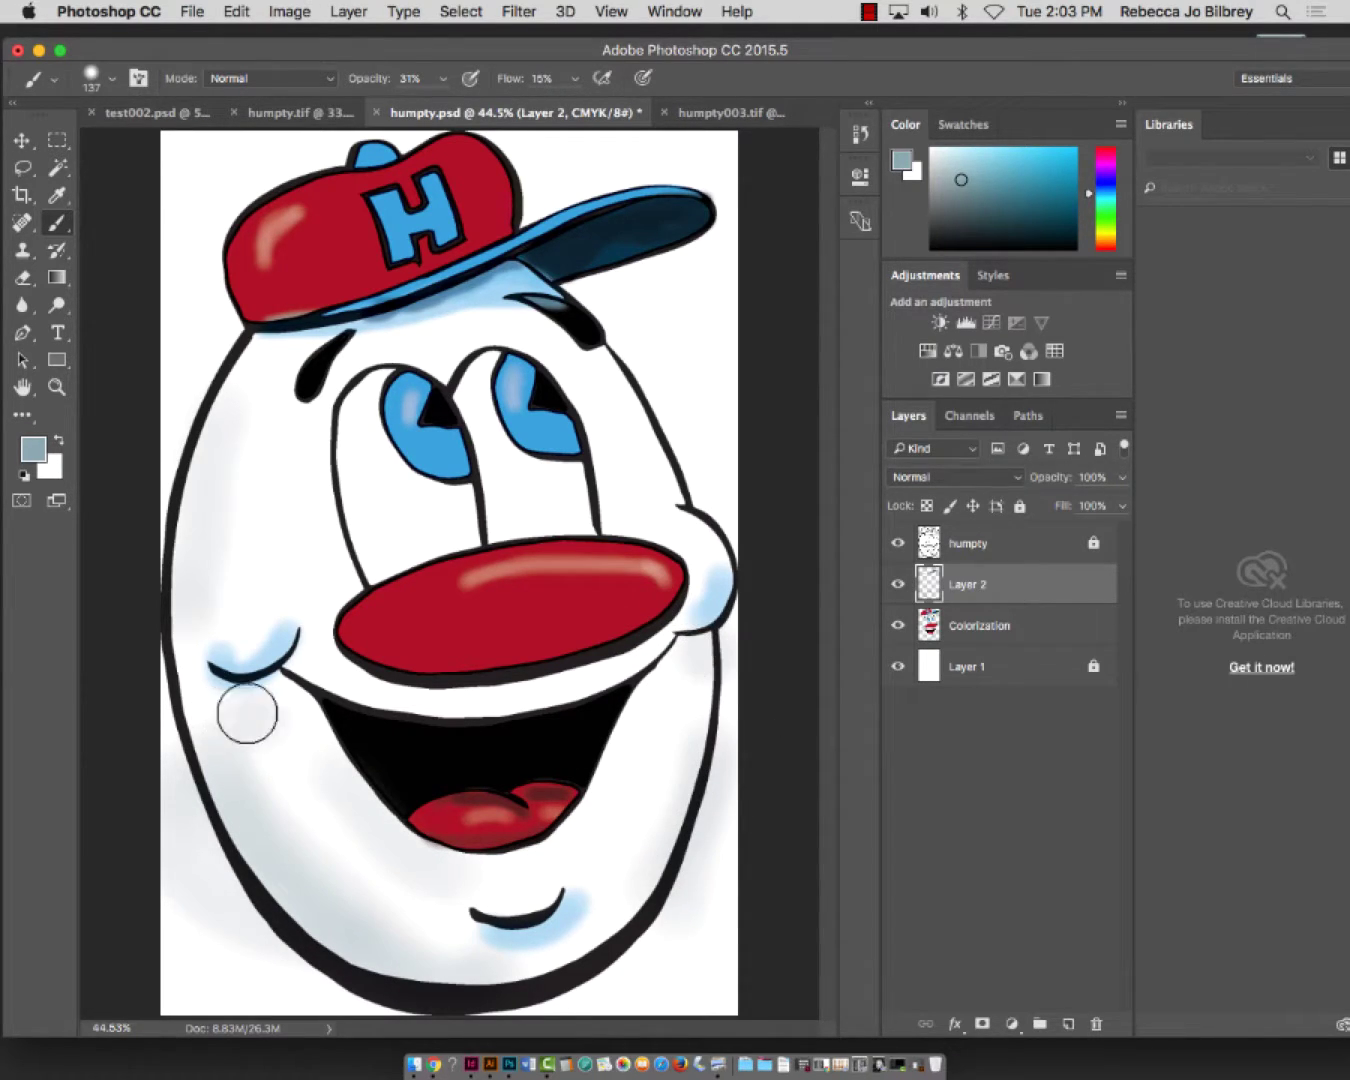
pyautogui.moveTo(422, 543)
pyautogui.mouseDown()
pyautogui.moveTo(387, 554)
pyautogui.moveTo(509, 537)
pyautogui.mouseUp()
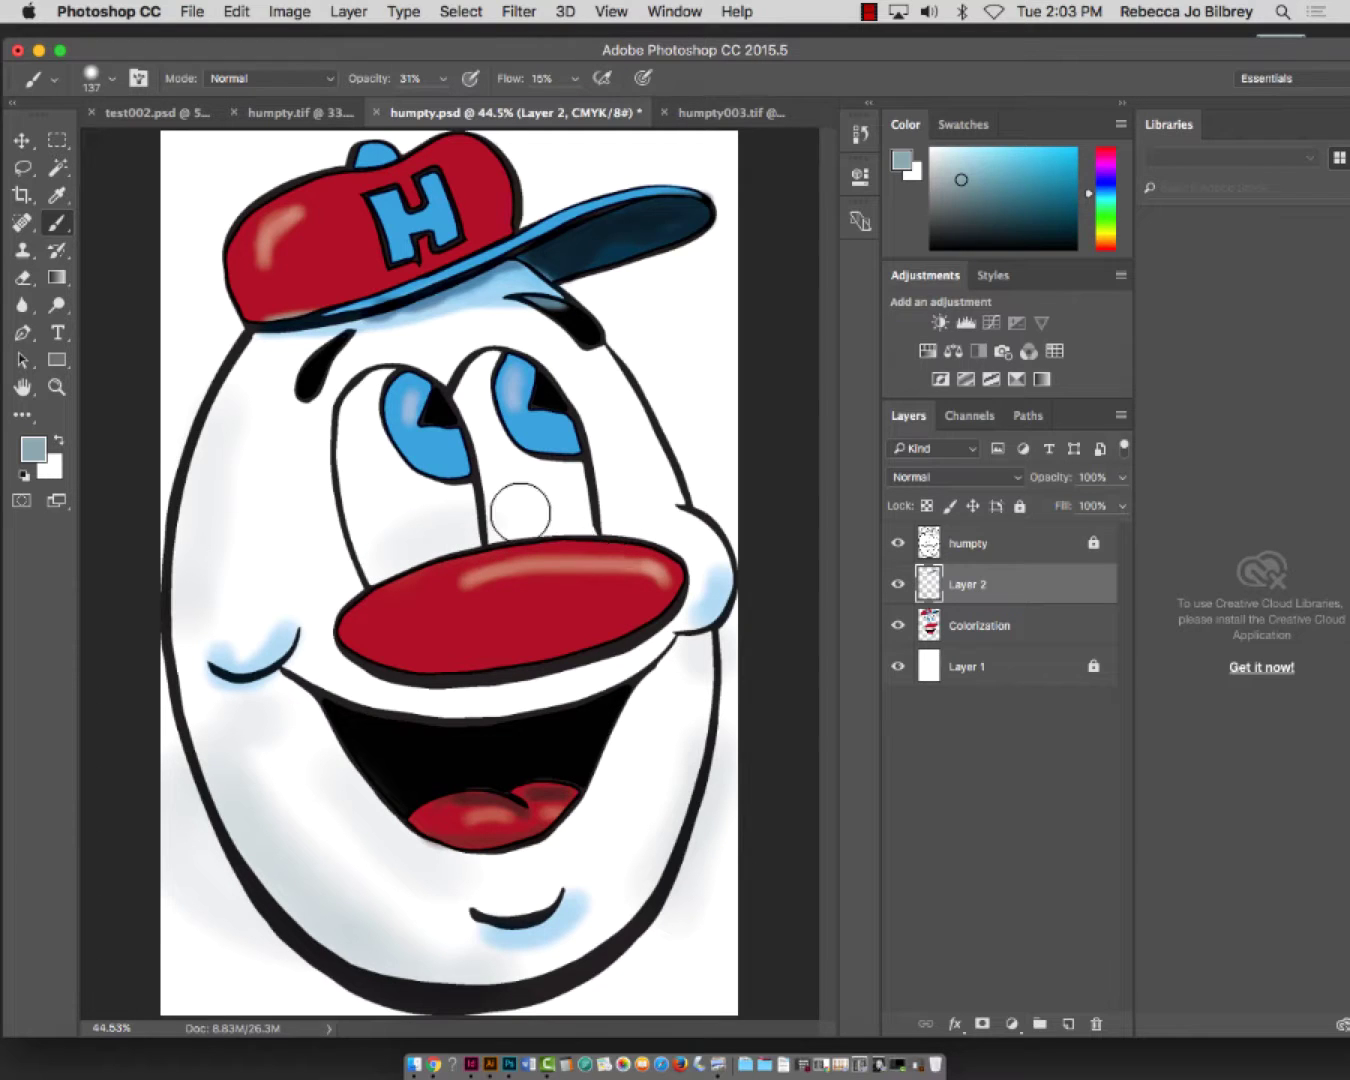
pyautogui.moveTo(492, 286); pyautogui.dragTo(515, 308)
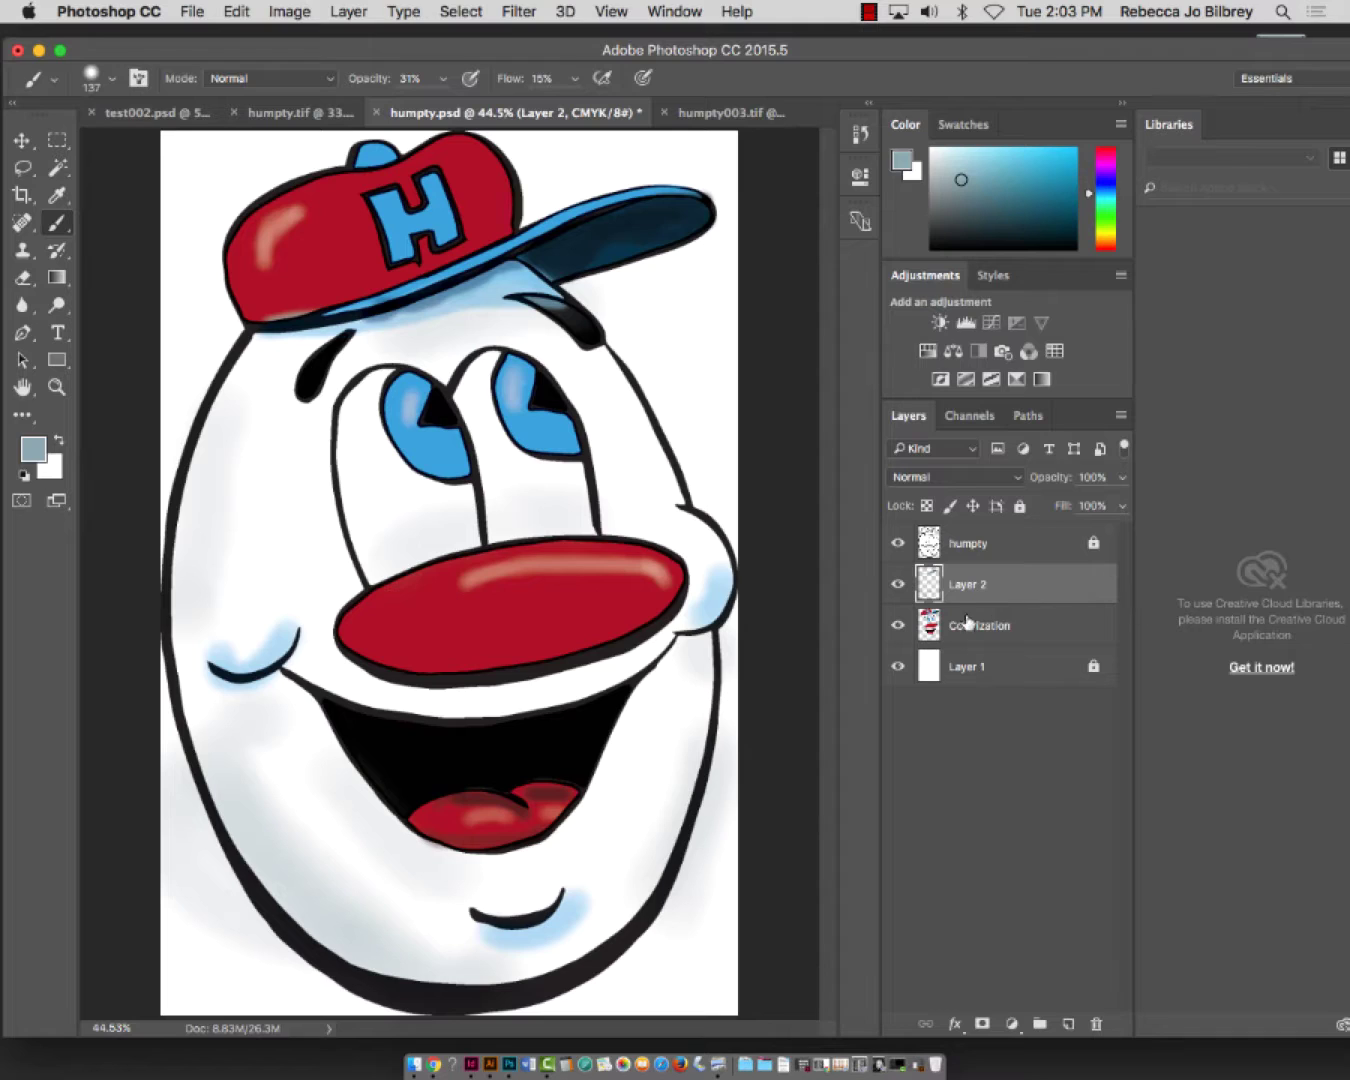
# Hide the Colorization layer and unlock the humpty line-art layer, leaving its layer style as it is
pyautogui.click(897, 625)
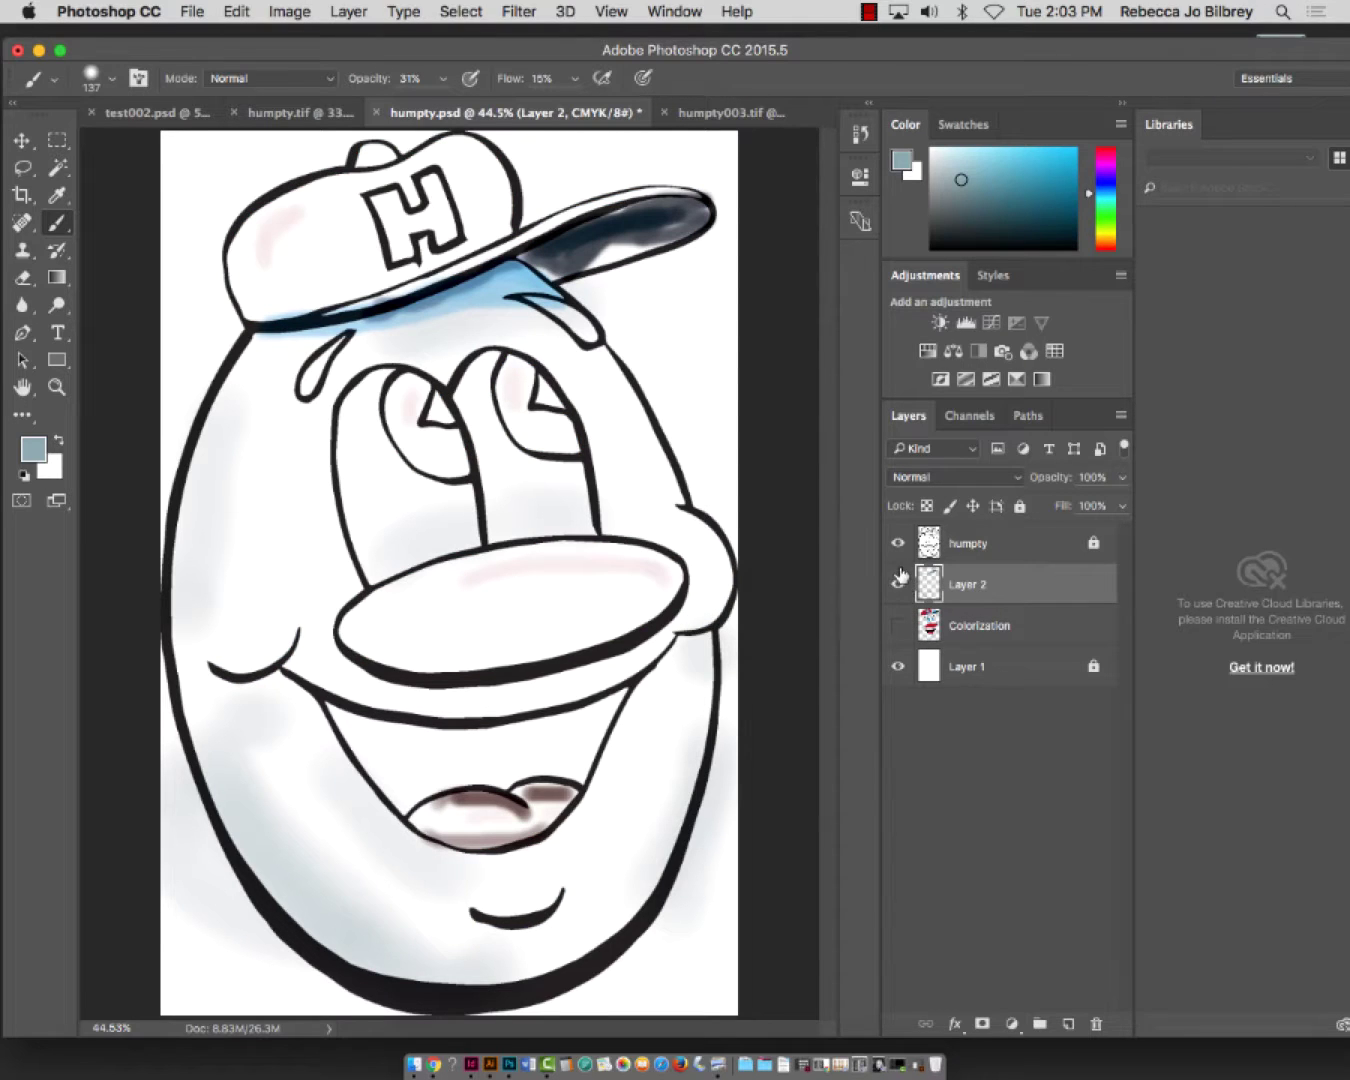
pyautogui.doubleClick(1097, 545)
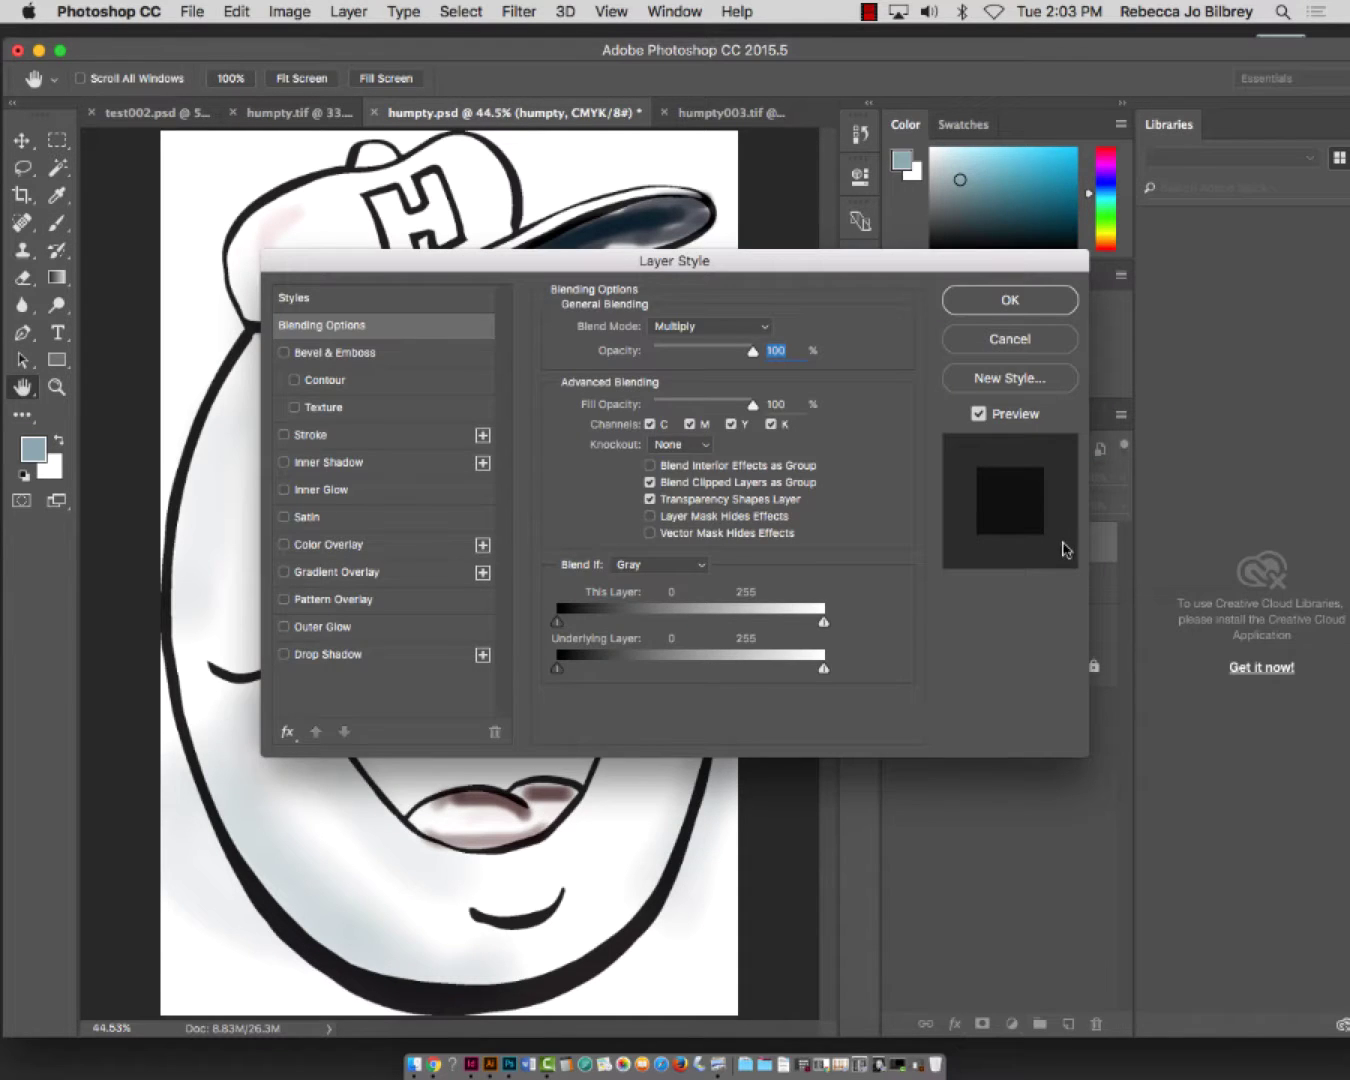
pyautogui.click(1060, 339)
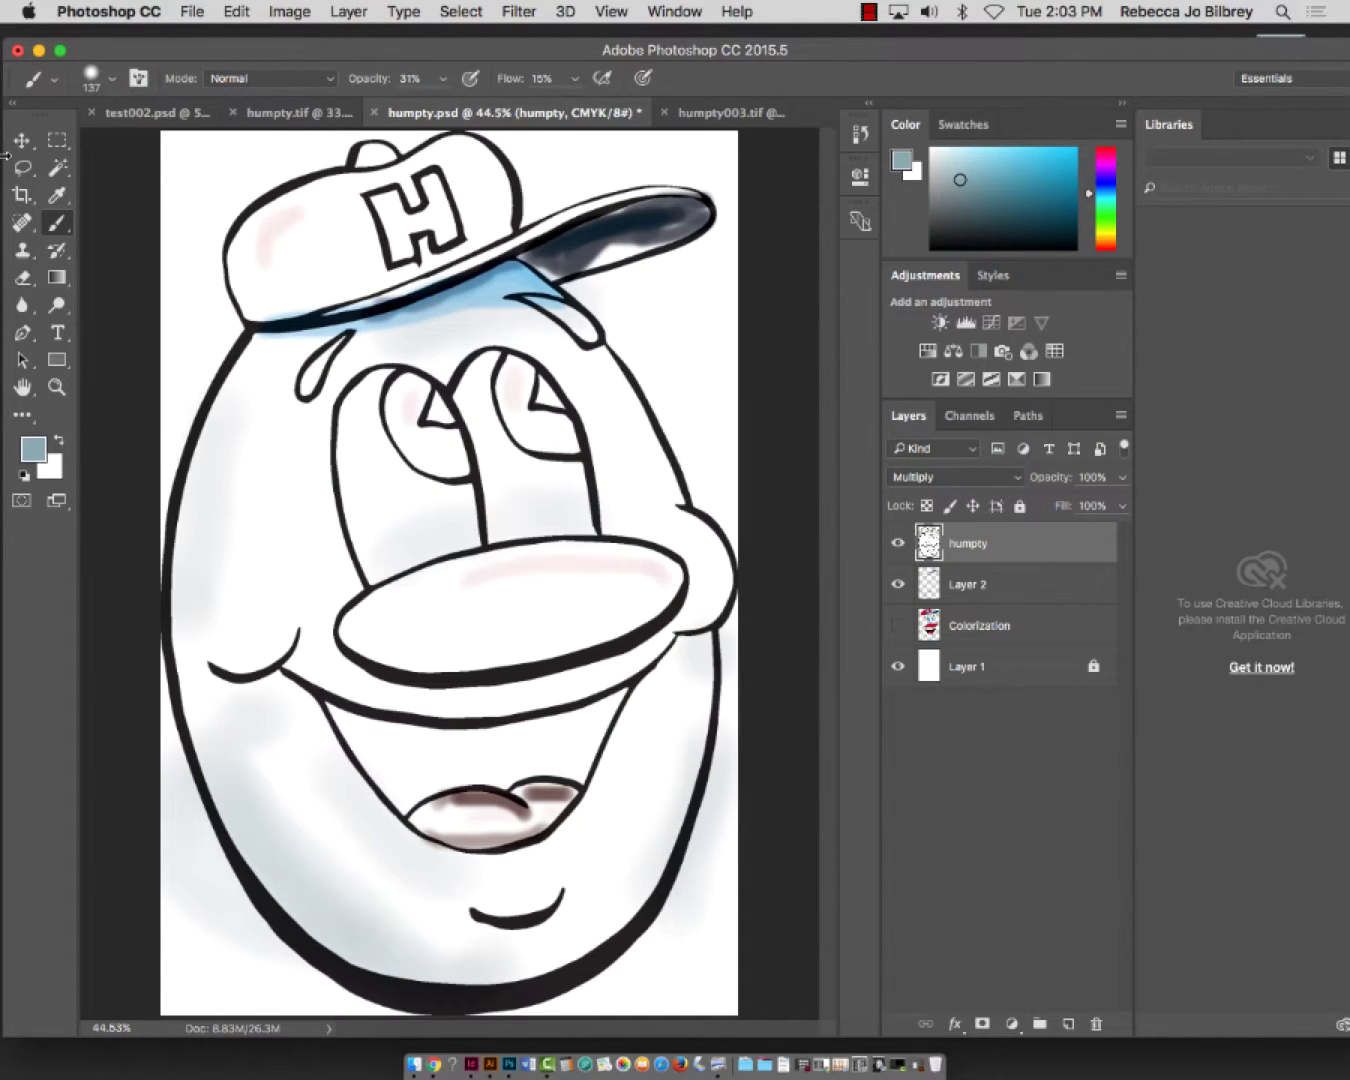
# Select the background outside the character on the humpty layer with the Magic Wand, including the lower-left area, and activate Layer 2
pyautogui.click(57, 167)
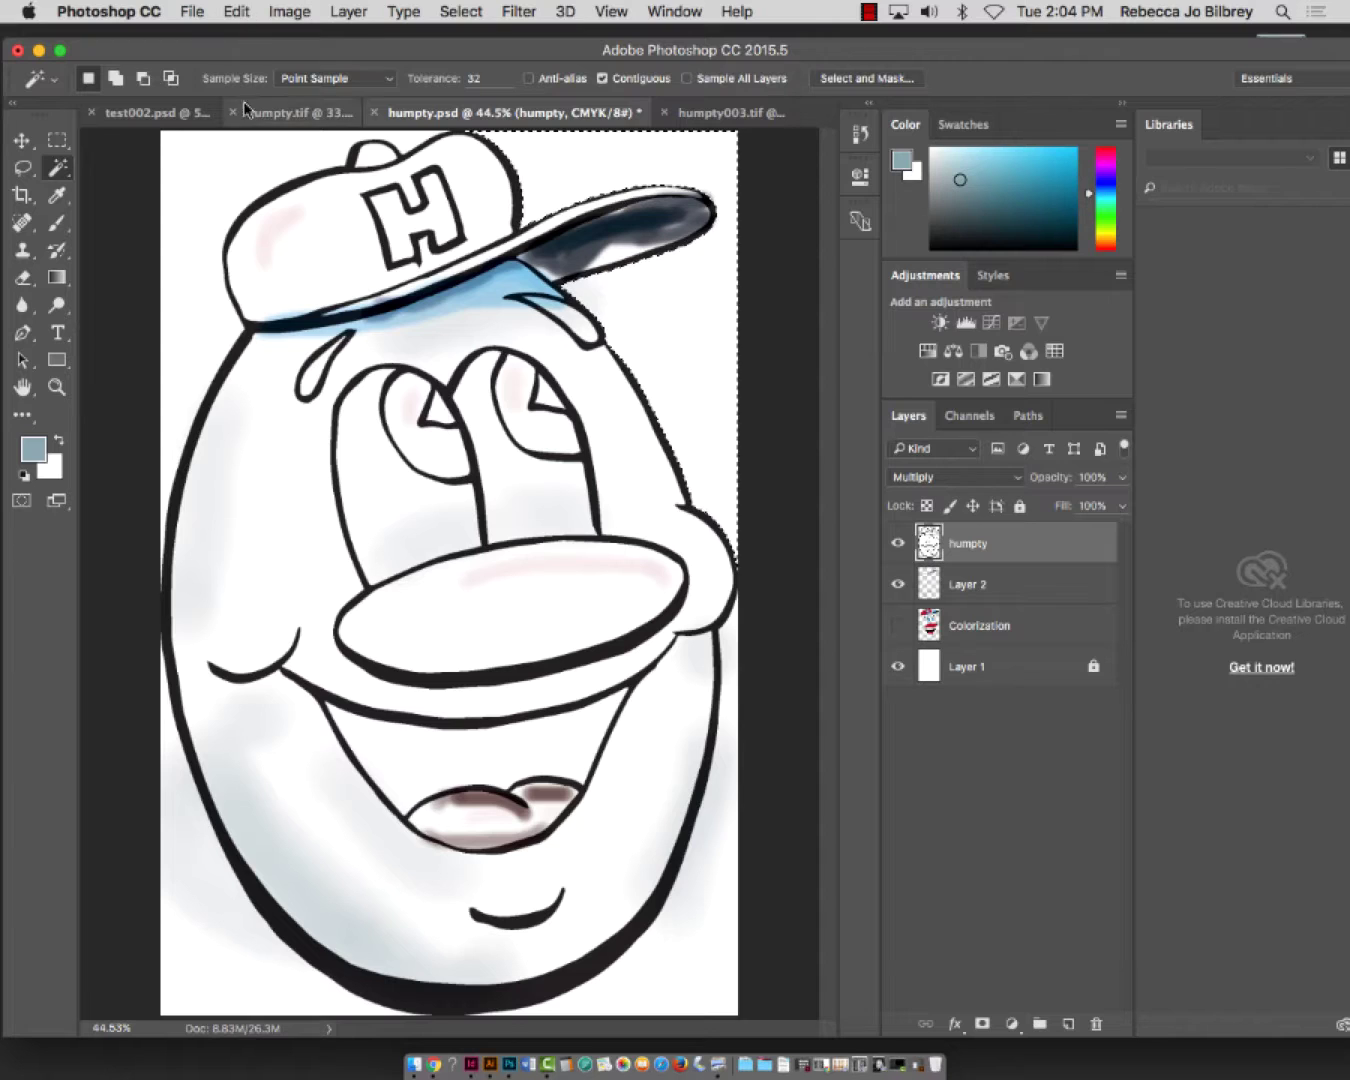
pyautogui.keyDown('shift'); pyautogui.click(187, 948); pyautogui.keyUp('shift')
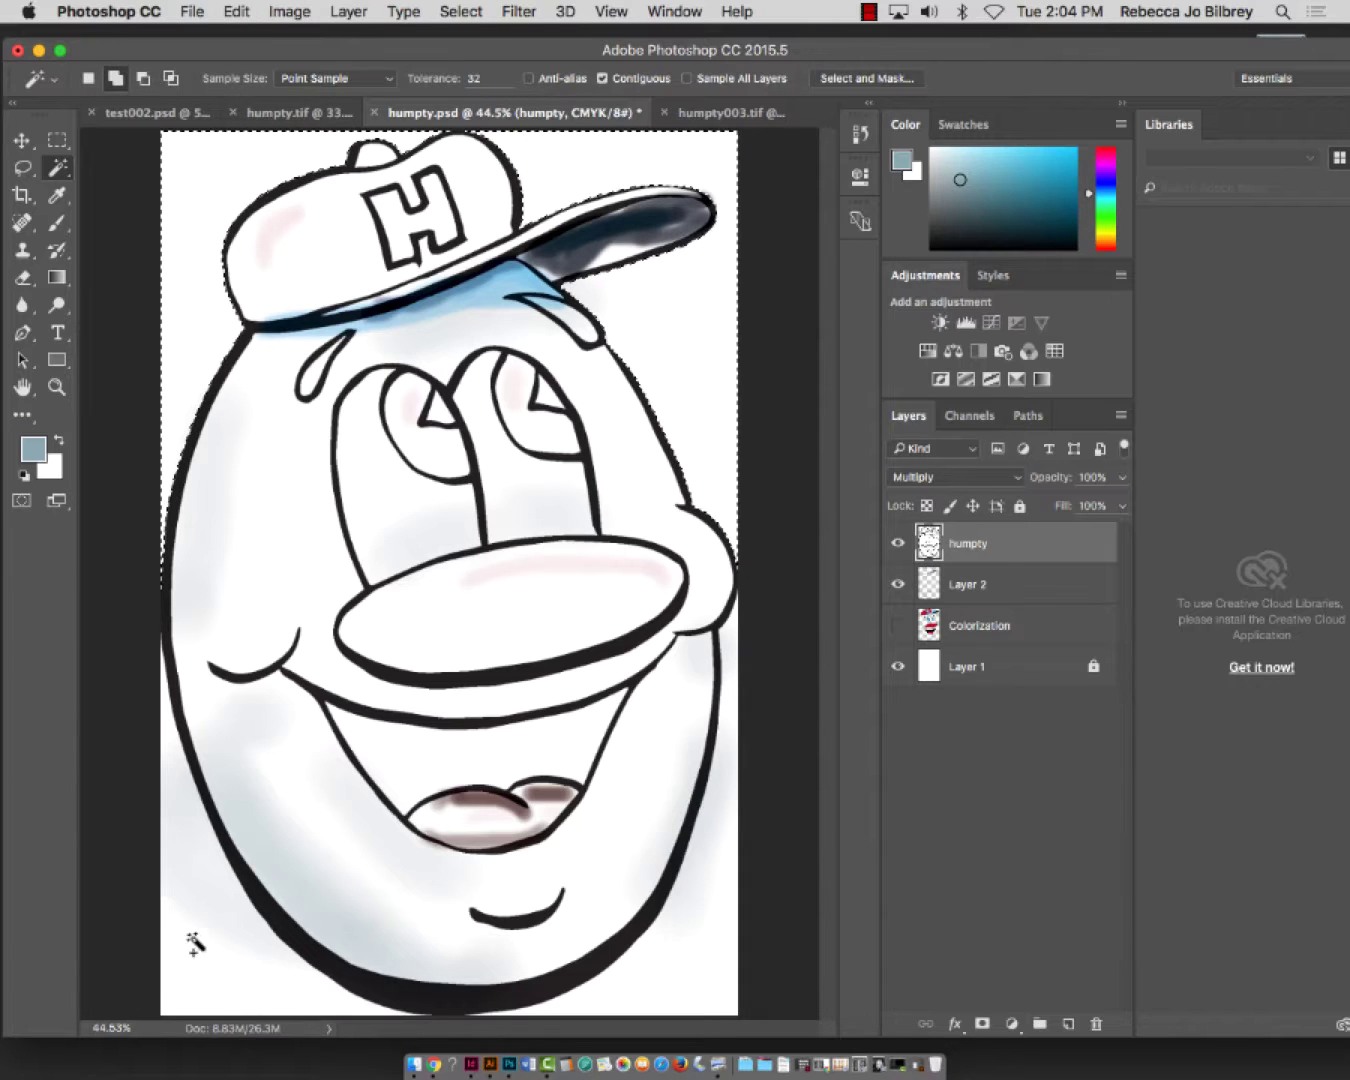
pyautogui.click(1000, 587)
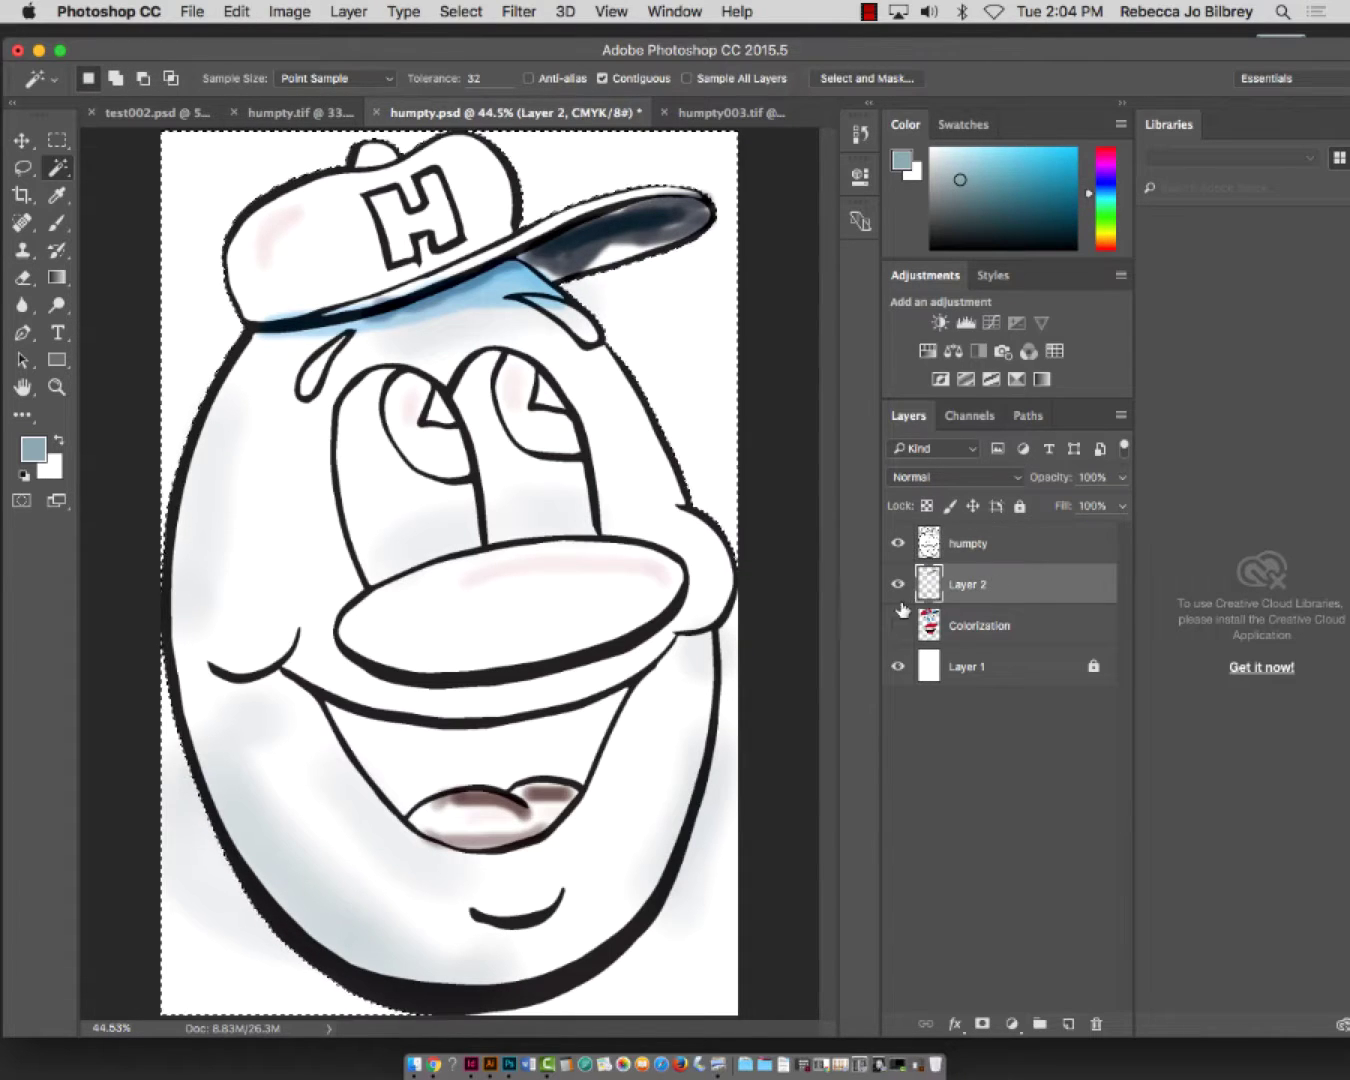
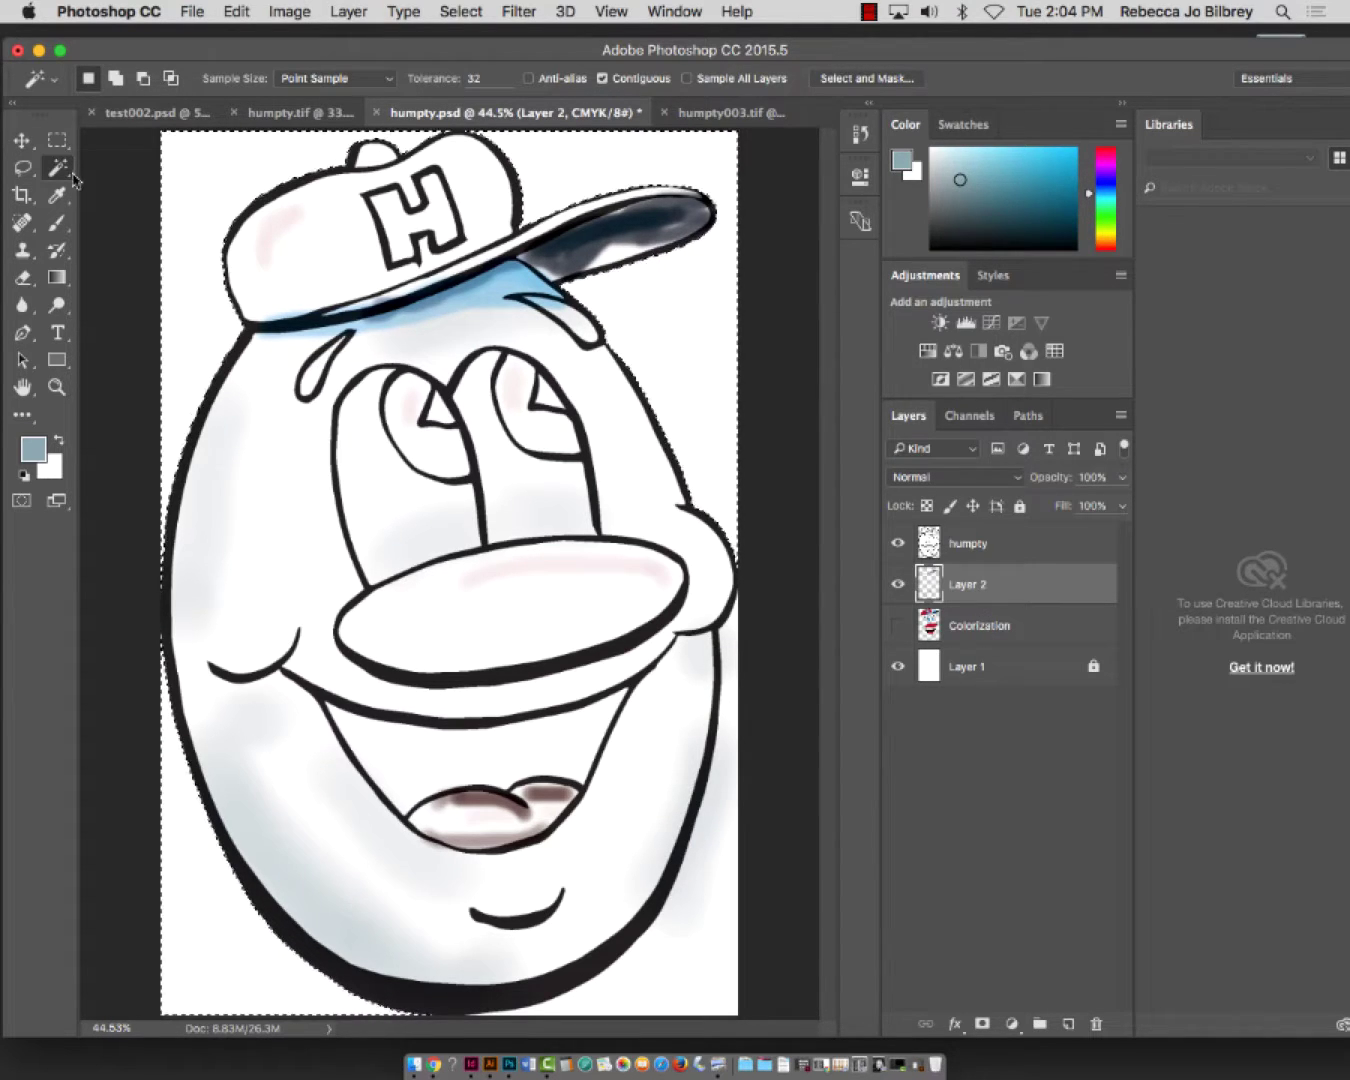
pyautogui.click(470, 330)
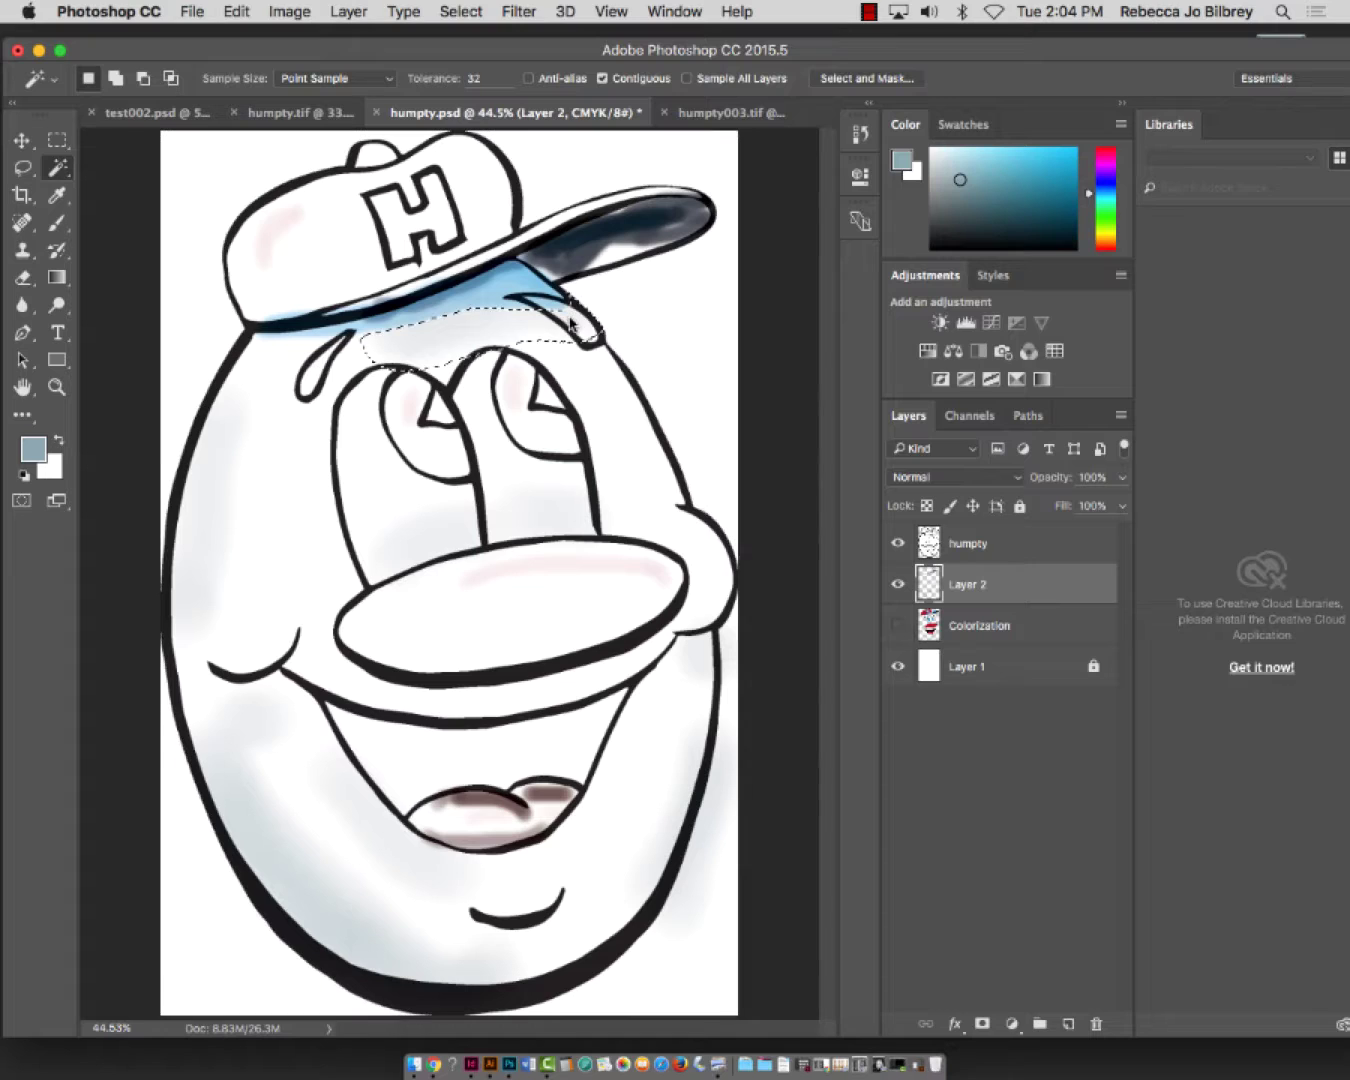
pyautogui.click(998, 546)
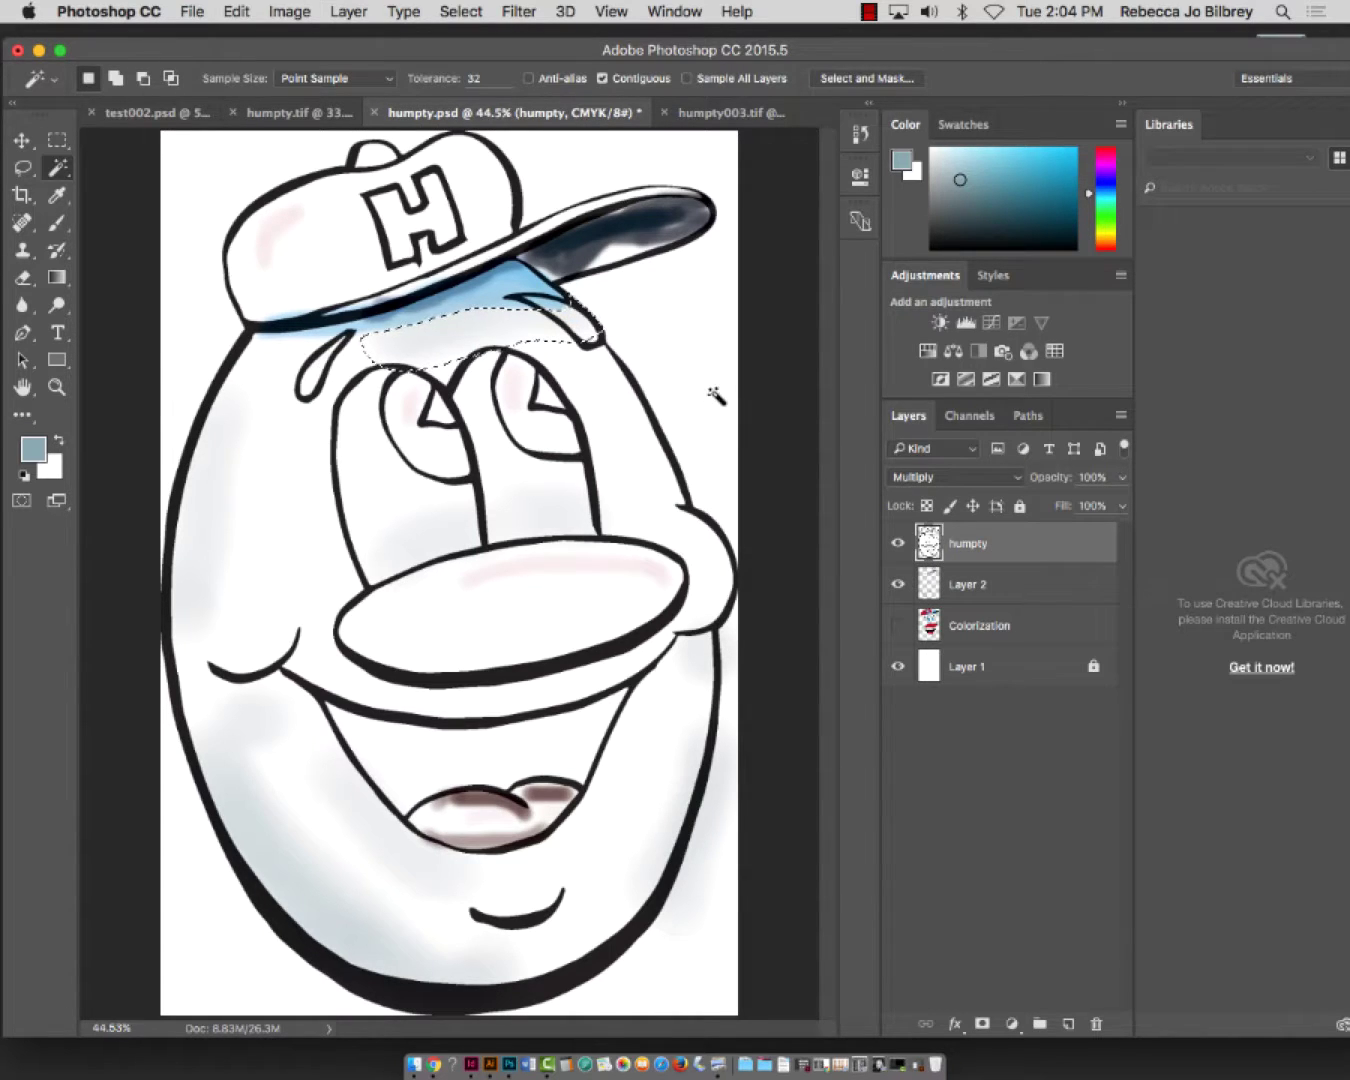
pyautogui.press('super+z')
pyautogui.press('super+z')
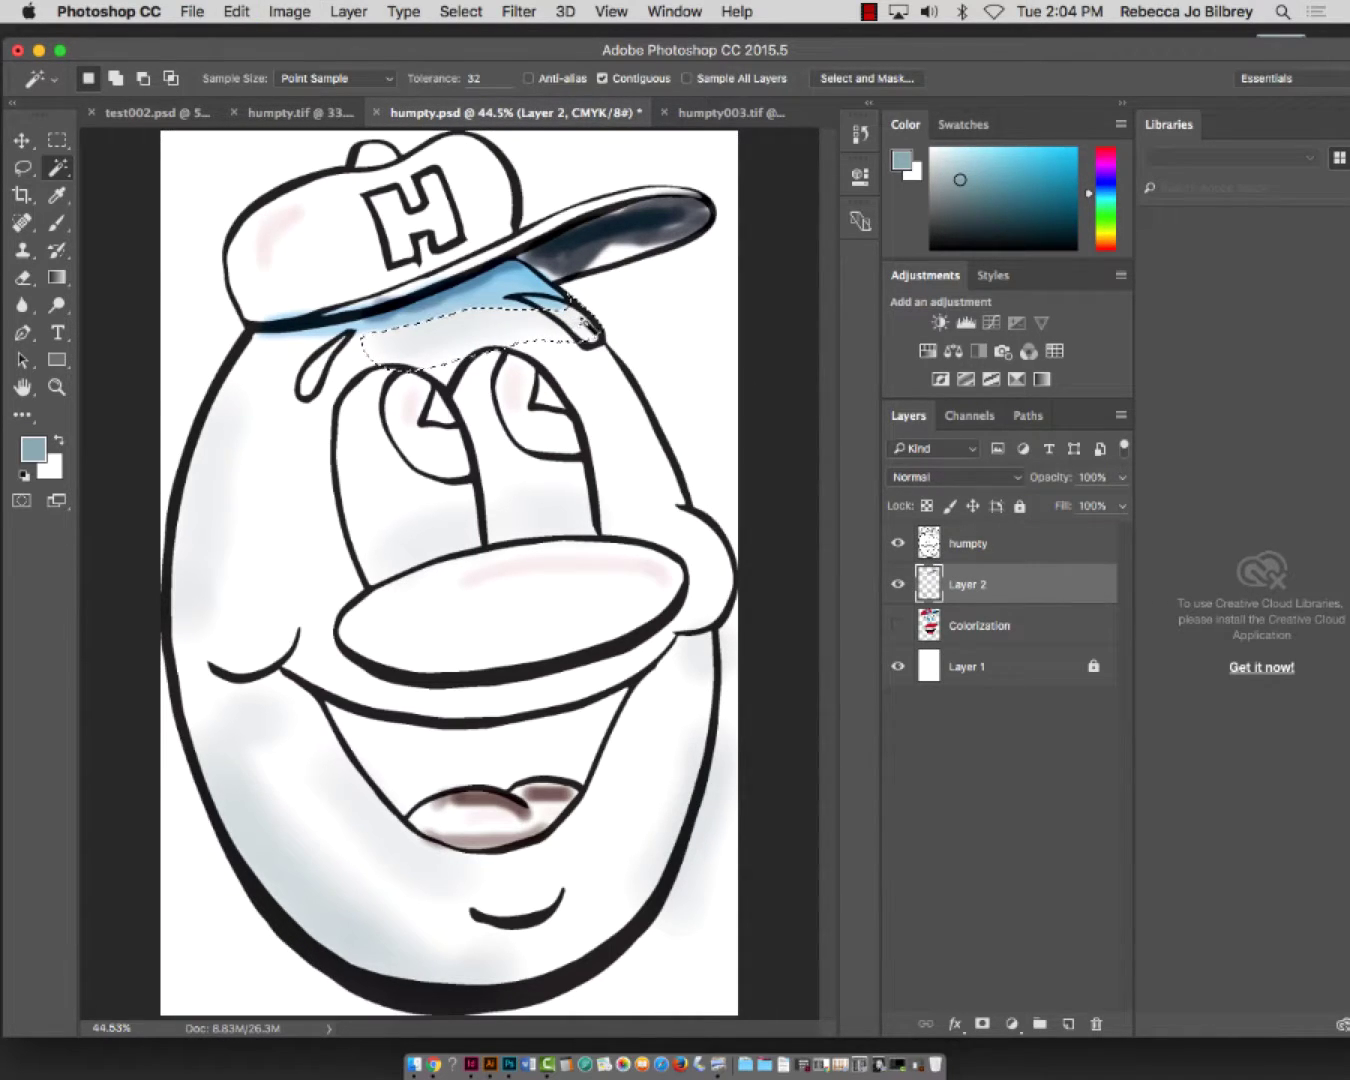
# Select both eyebrows on the humpty layer with the Magic Wand, activate Layer 2, show the Colorization layer and compare the image without Layer 2
pyautogui.click(985, 547)
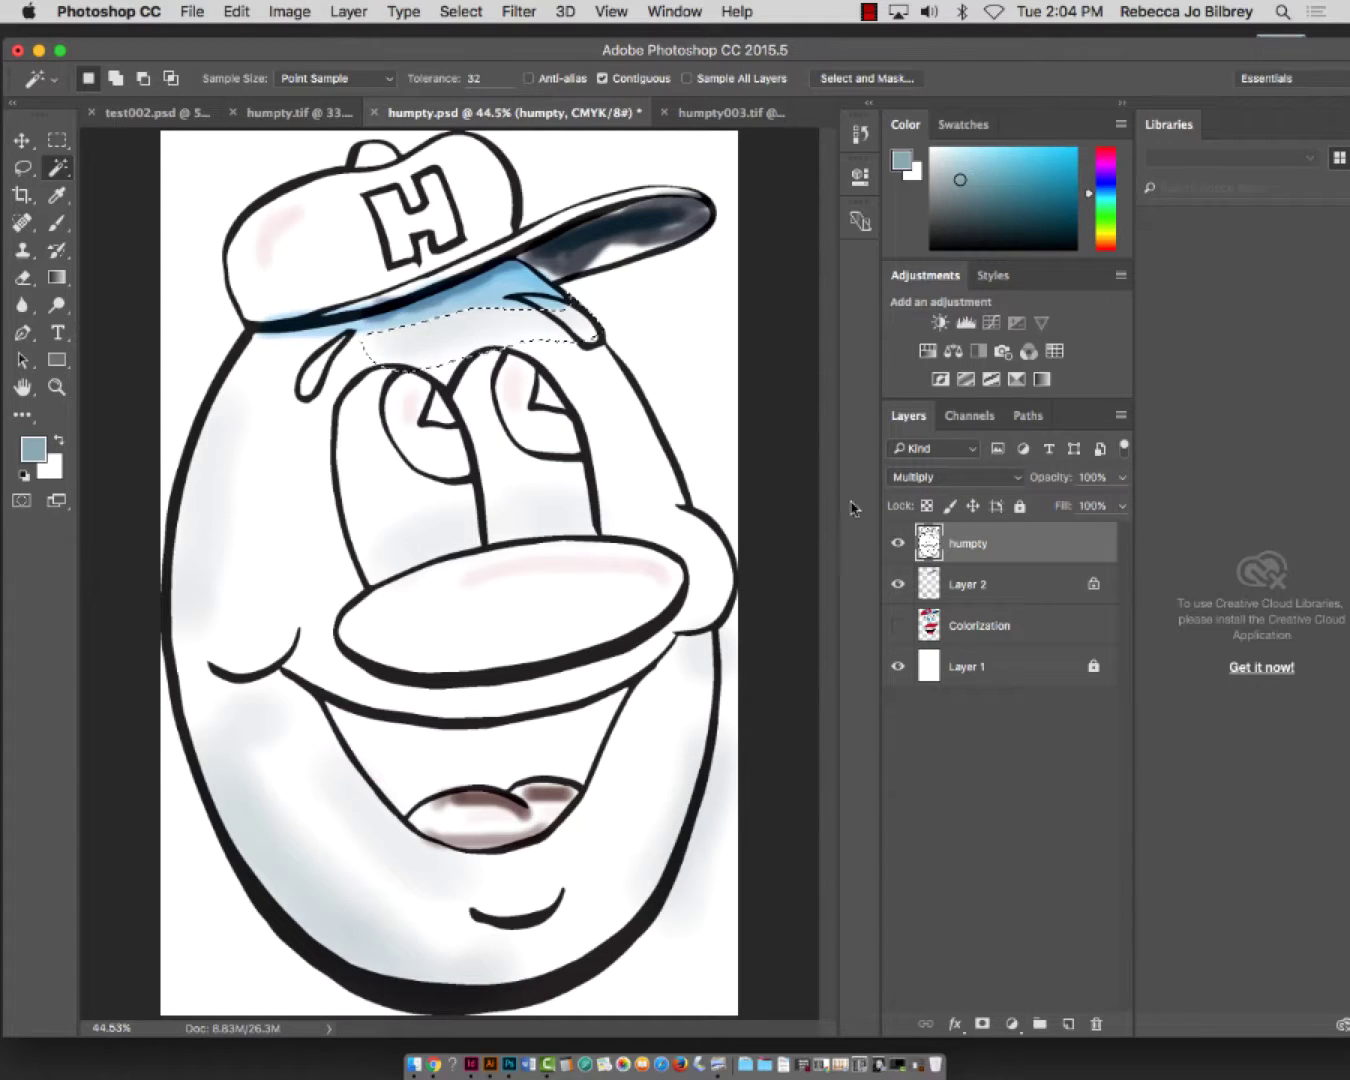
pyautogui.press('super+d')
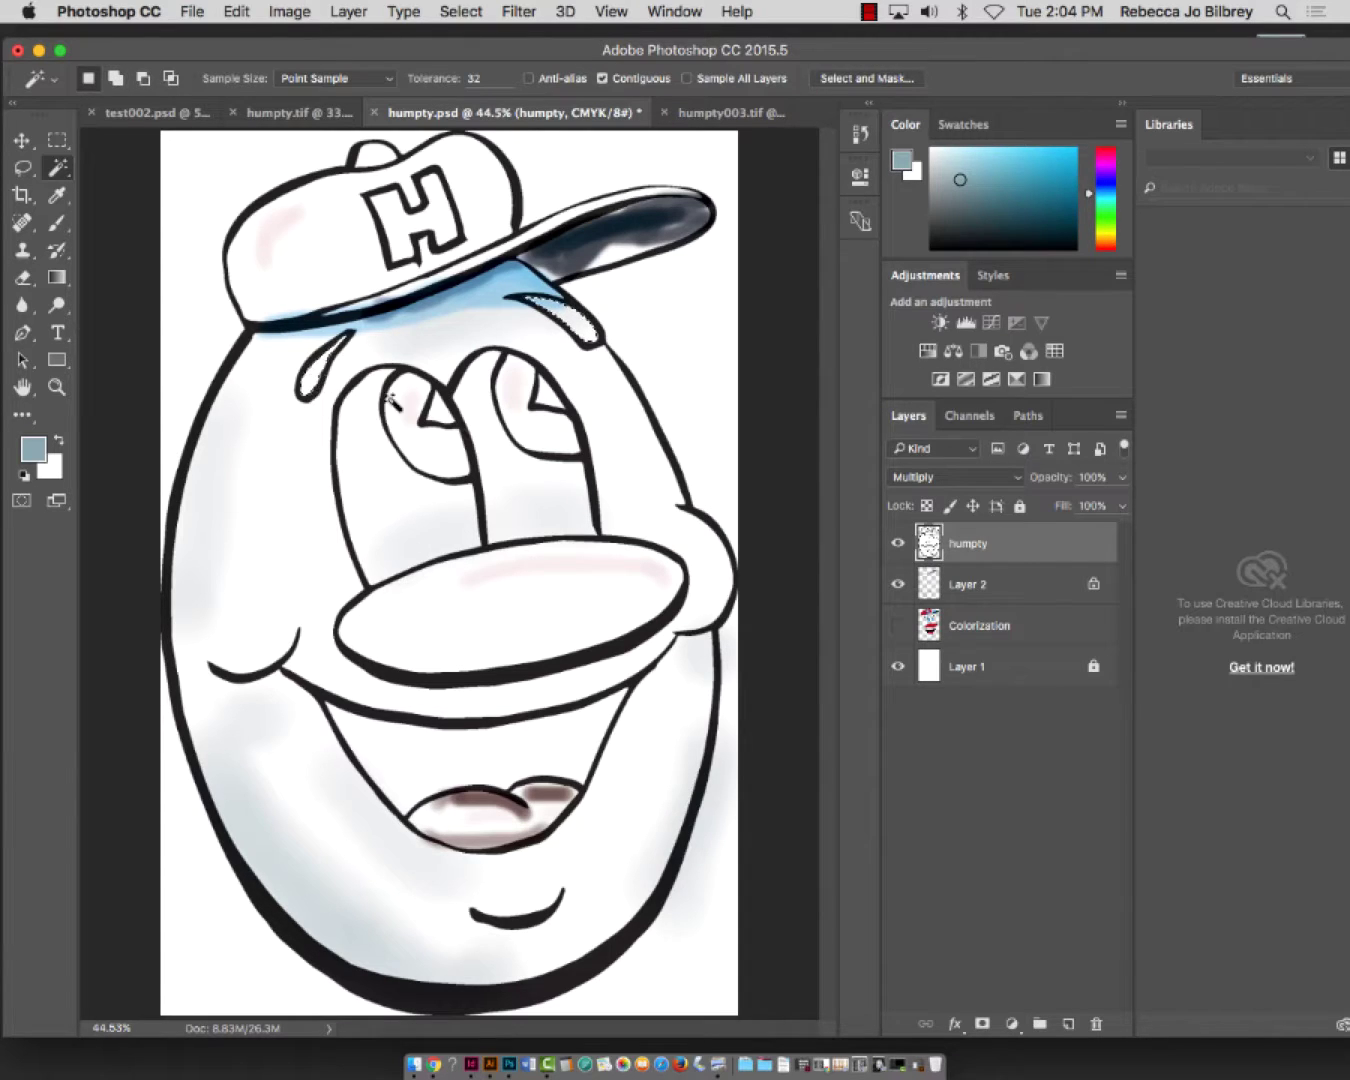
pyautogui.click(986, 588)
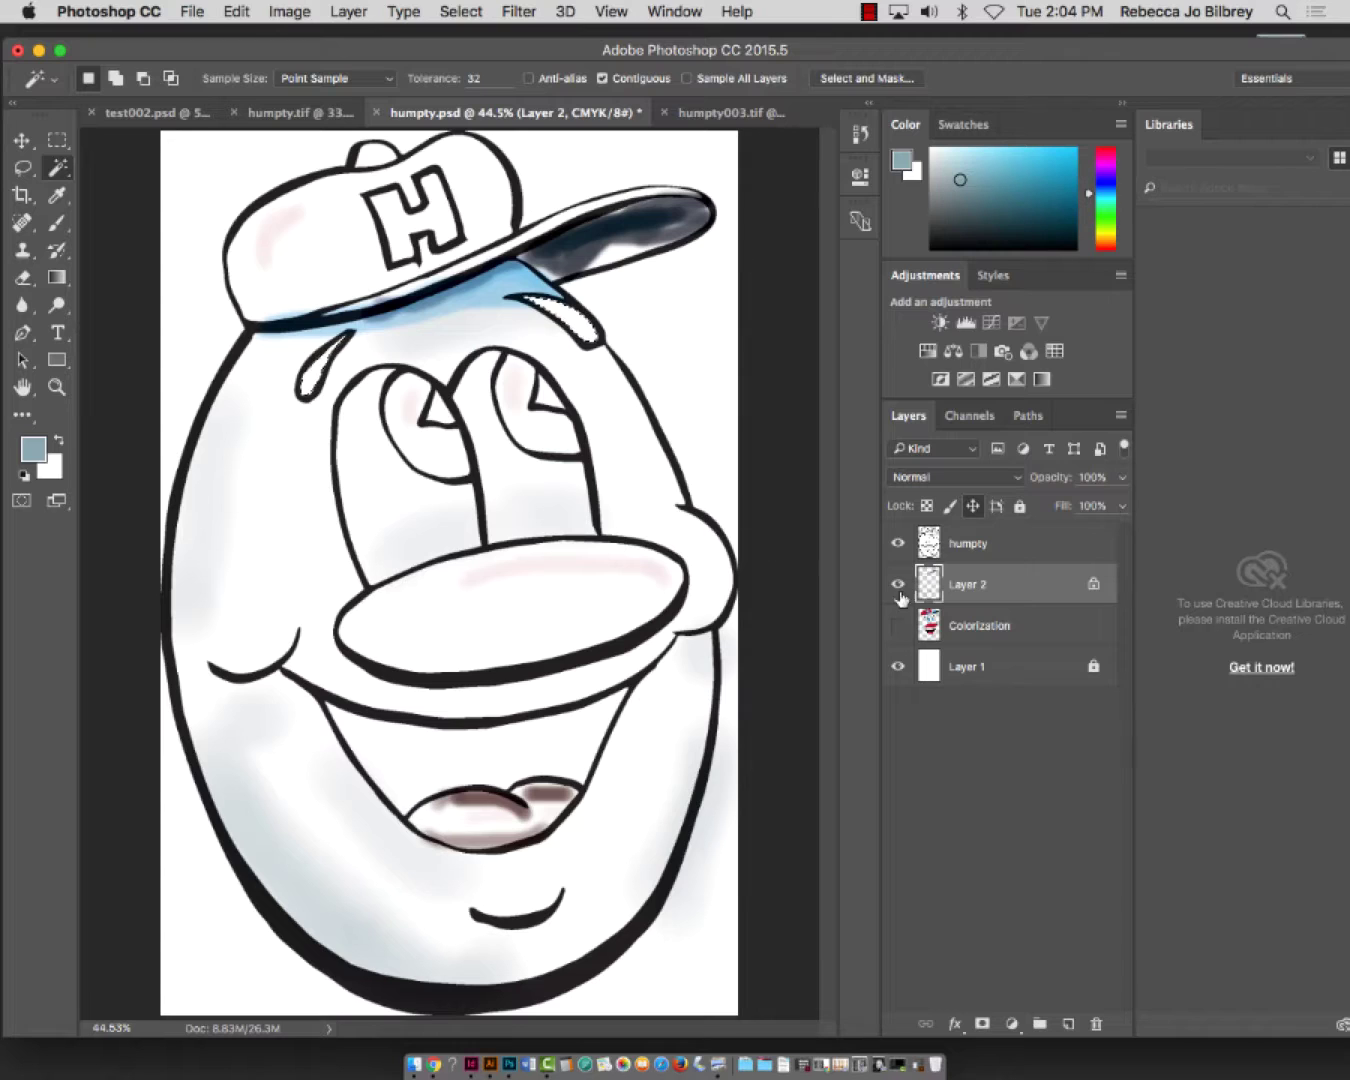
pyautogui.click(900, 627)
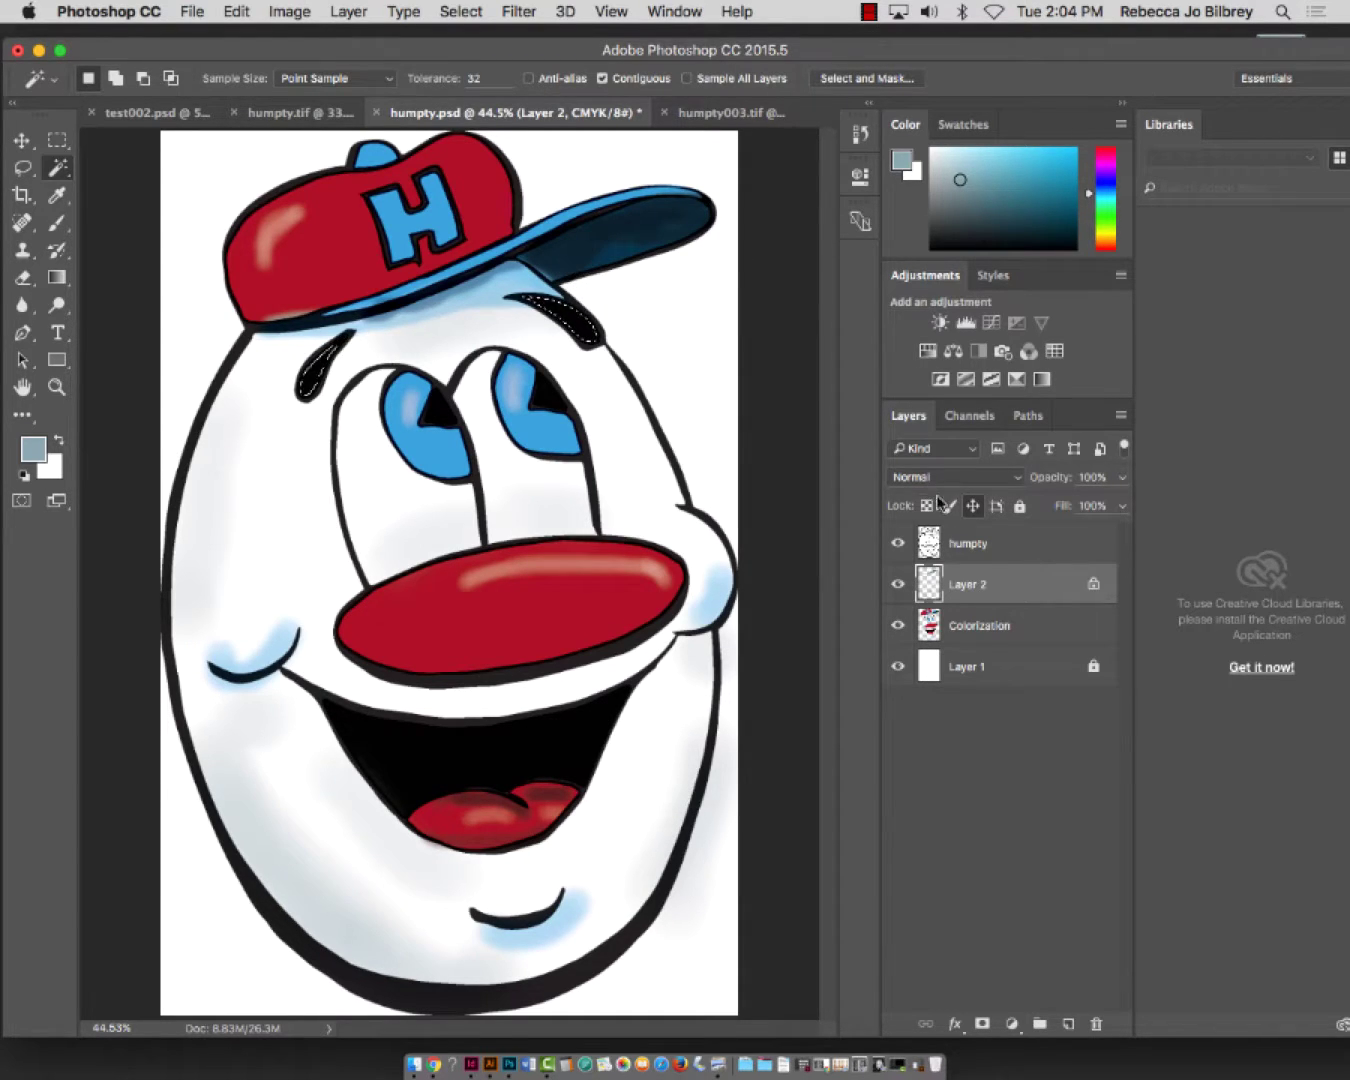
pyautogui.click(898, 584)
pyautogui.click(899, 584)
# Select the underside of the cap's brim on the humpty layer with the Magic Wand, activate Layer 2 and clear the selection with the Lasso
pyautogui.click(997, 545)
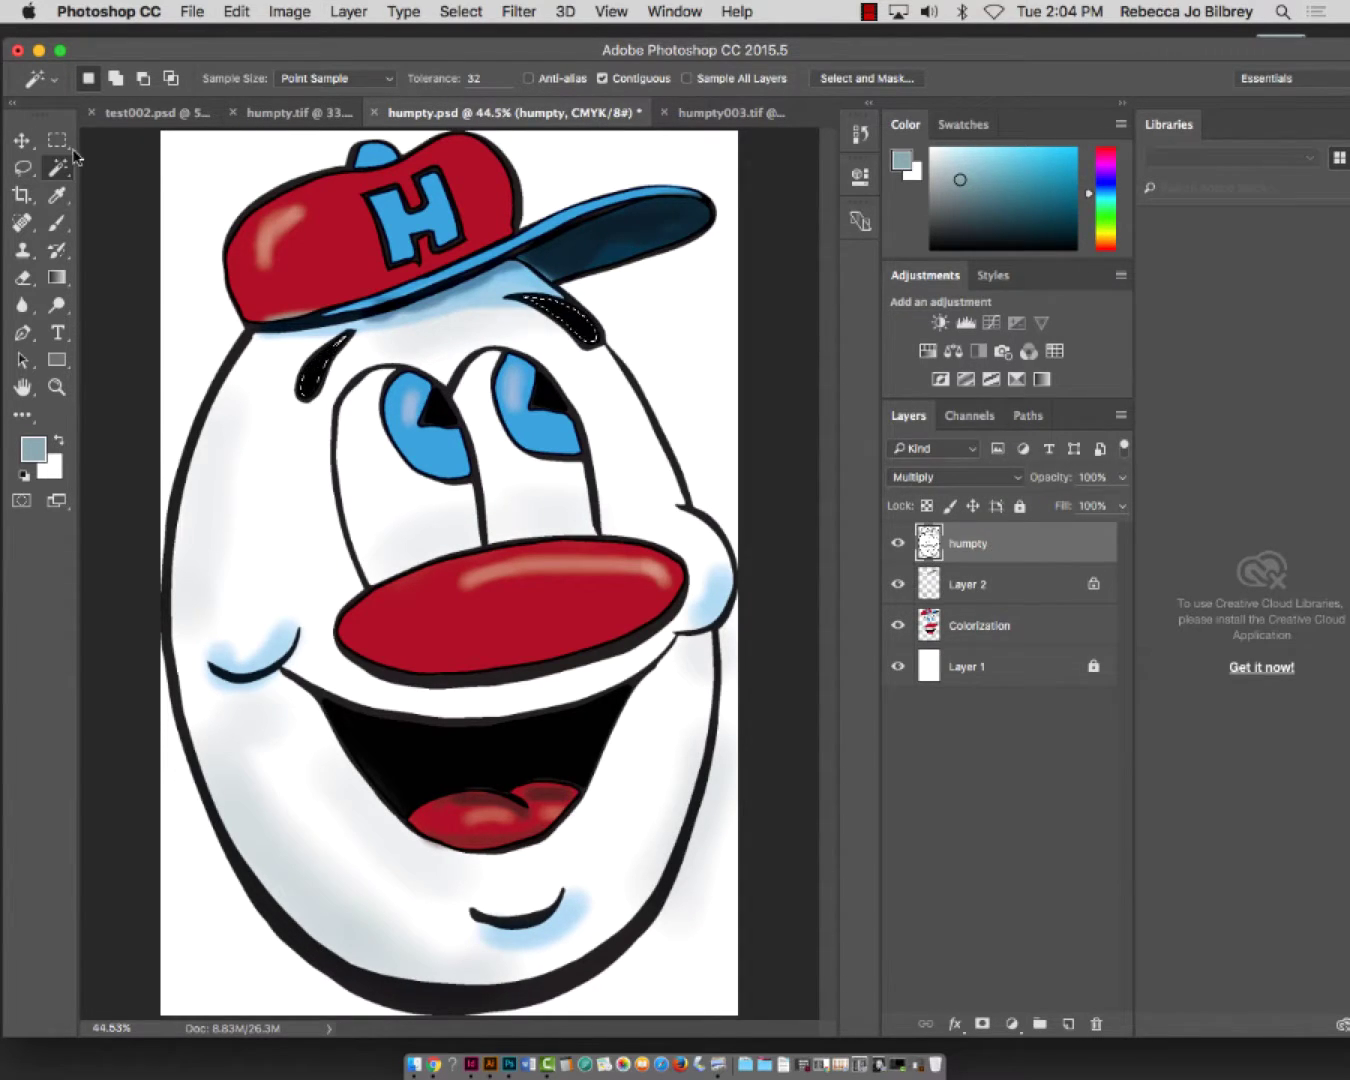
pyautogui.click(57, 193)
pyautogui.press('super+d')
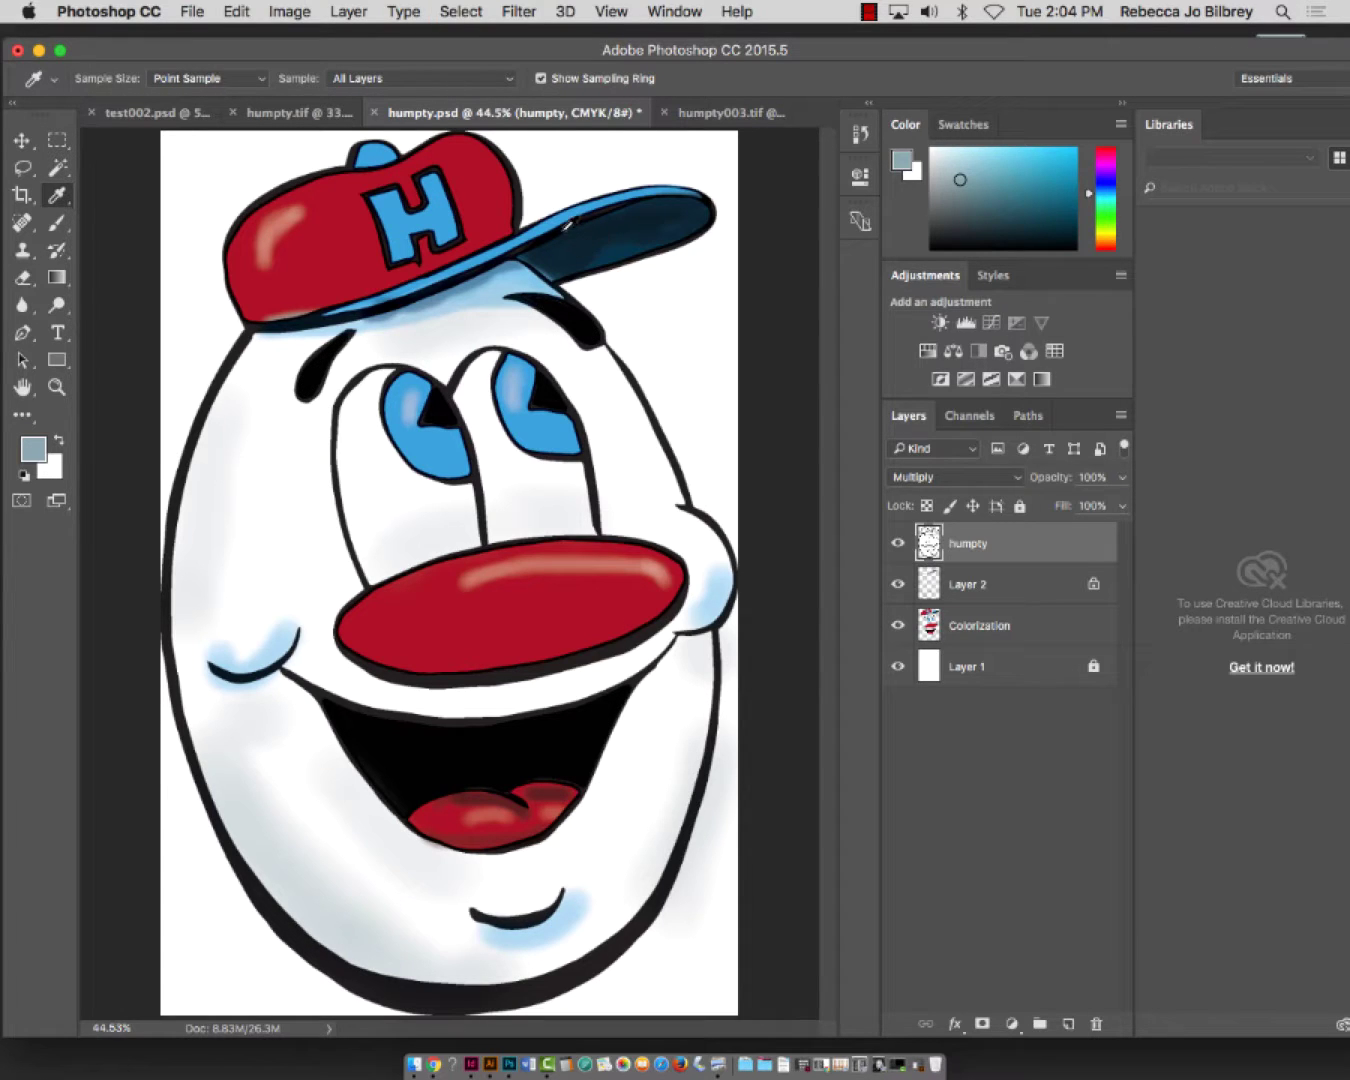
pyautogui.press('w')
pyautogui.click(595, 249)
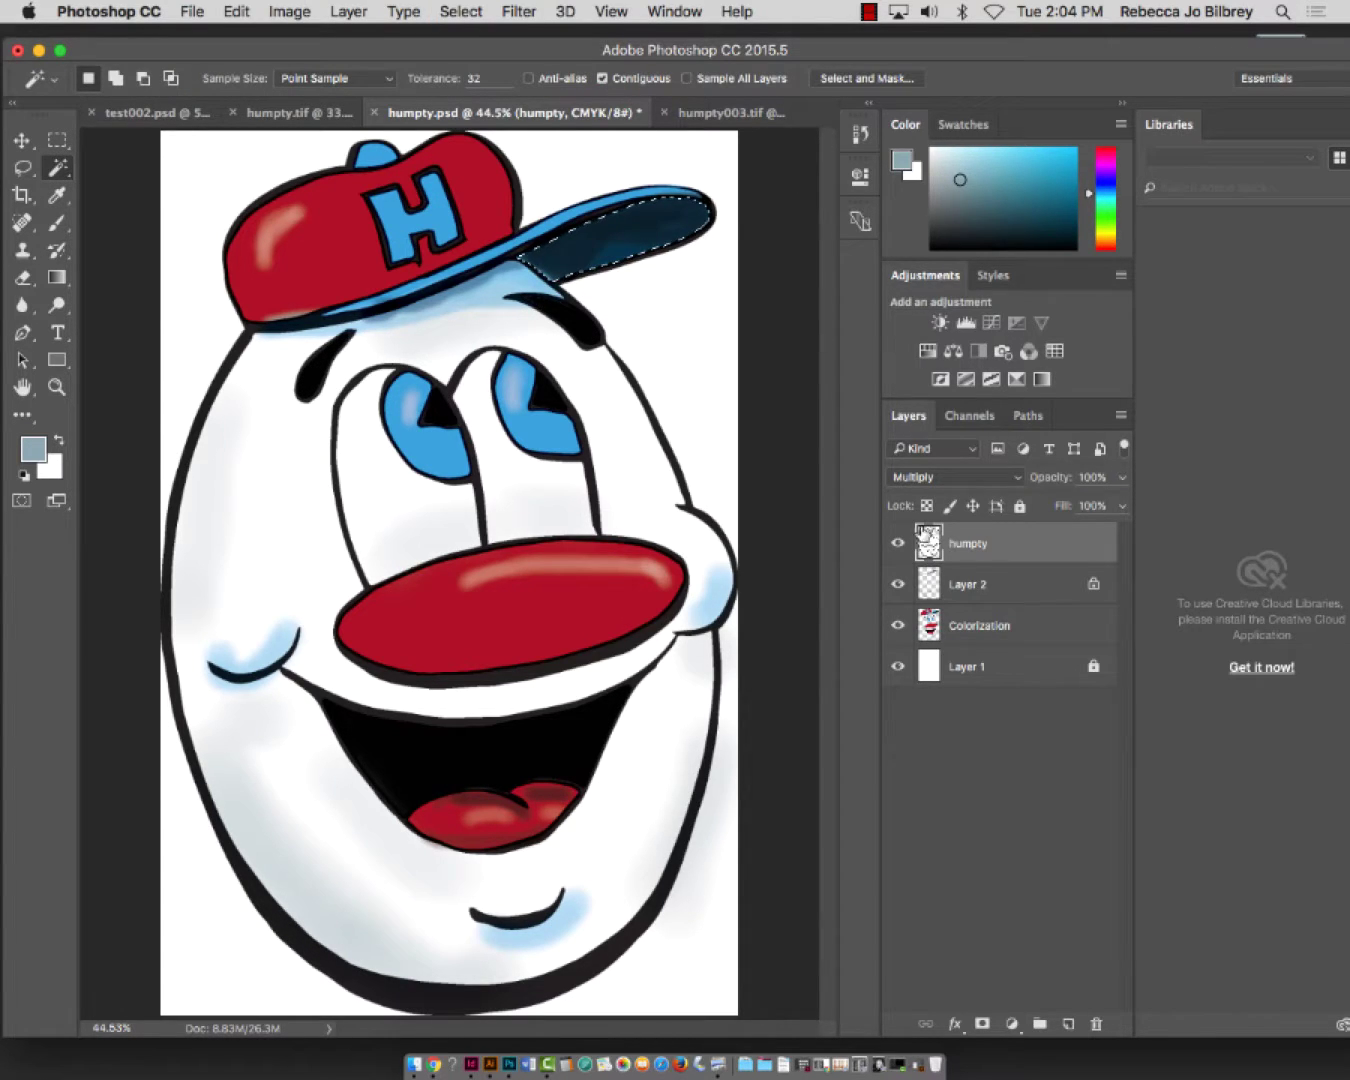
pyautogui.click(974, 587)
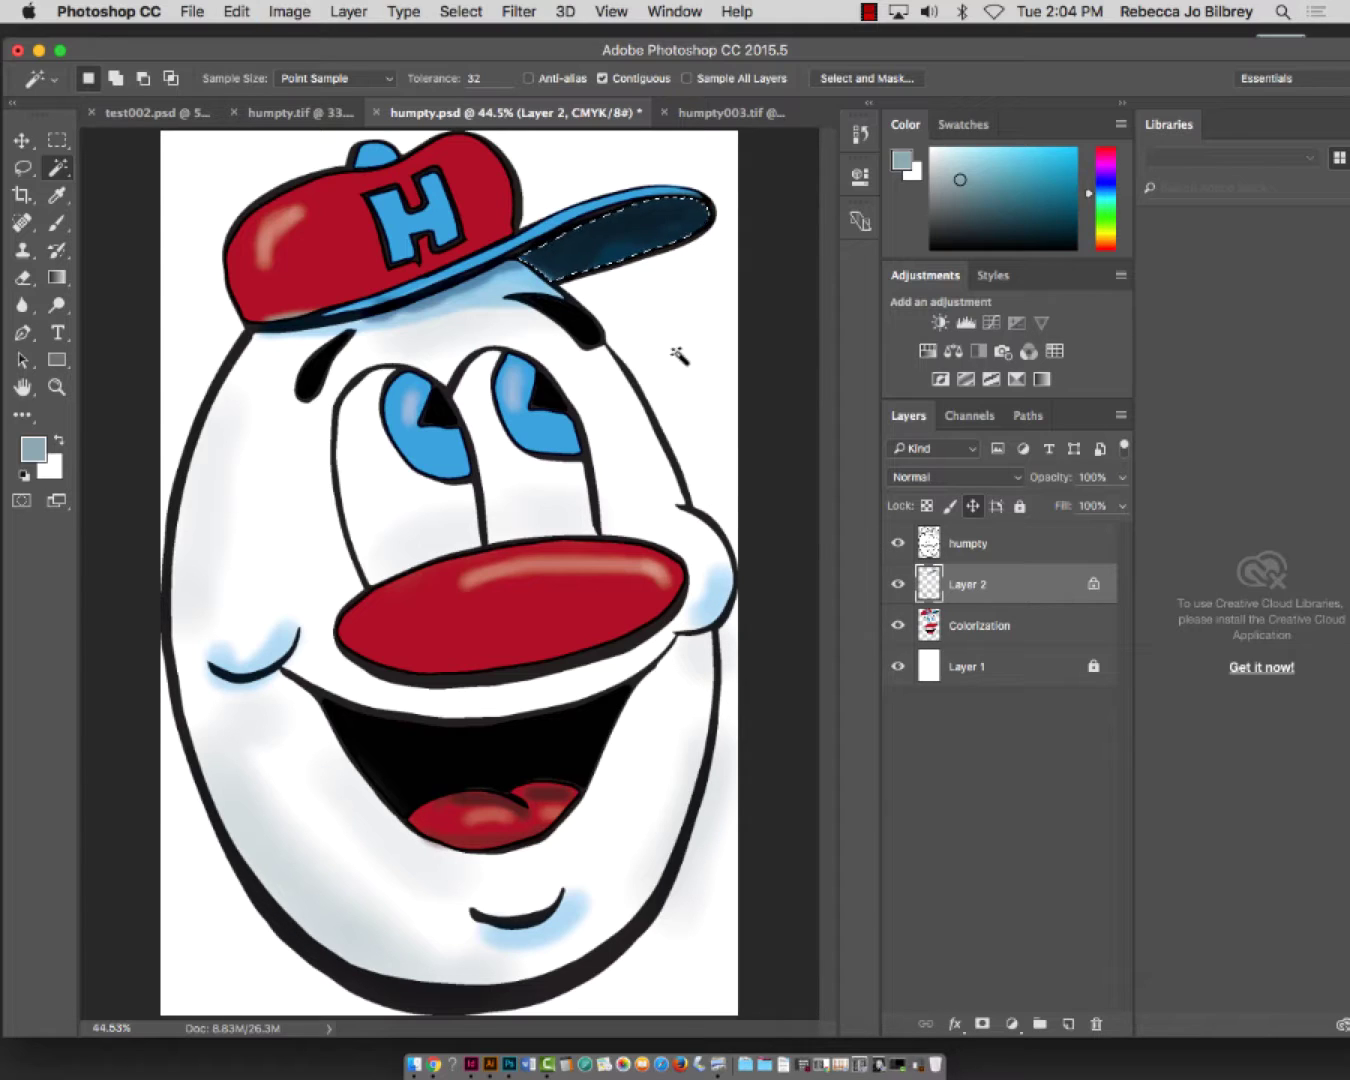
pyautogui.click(22, 170)
pyautogui.click(220, 172)
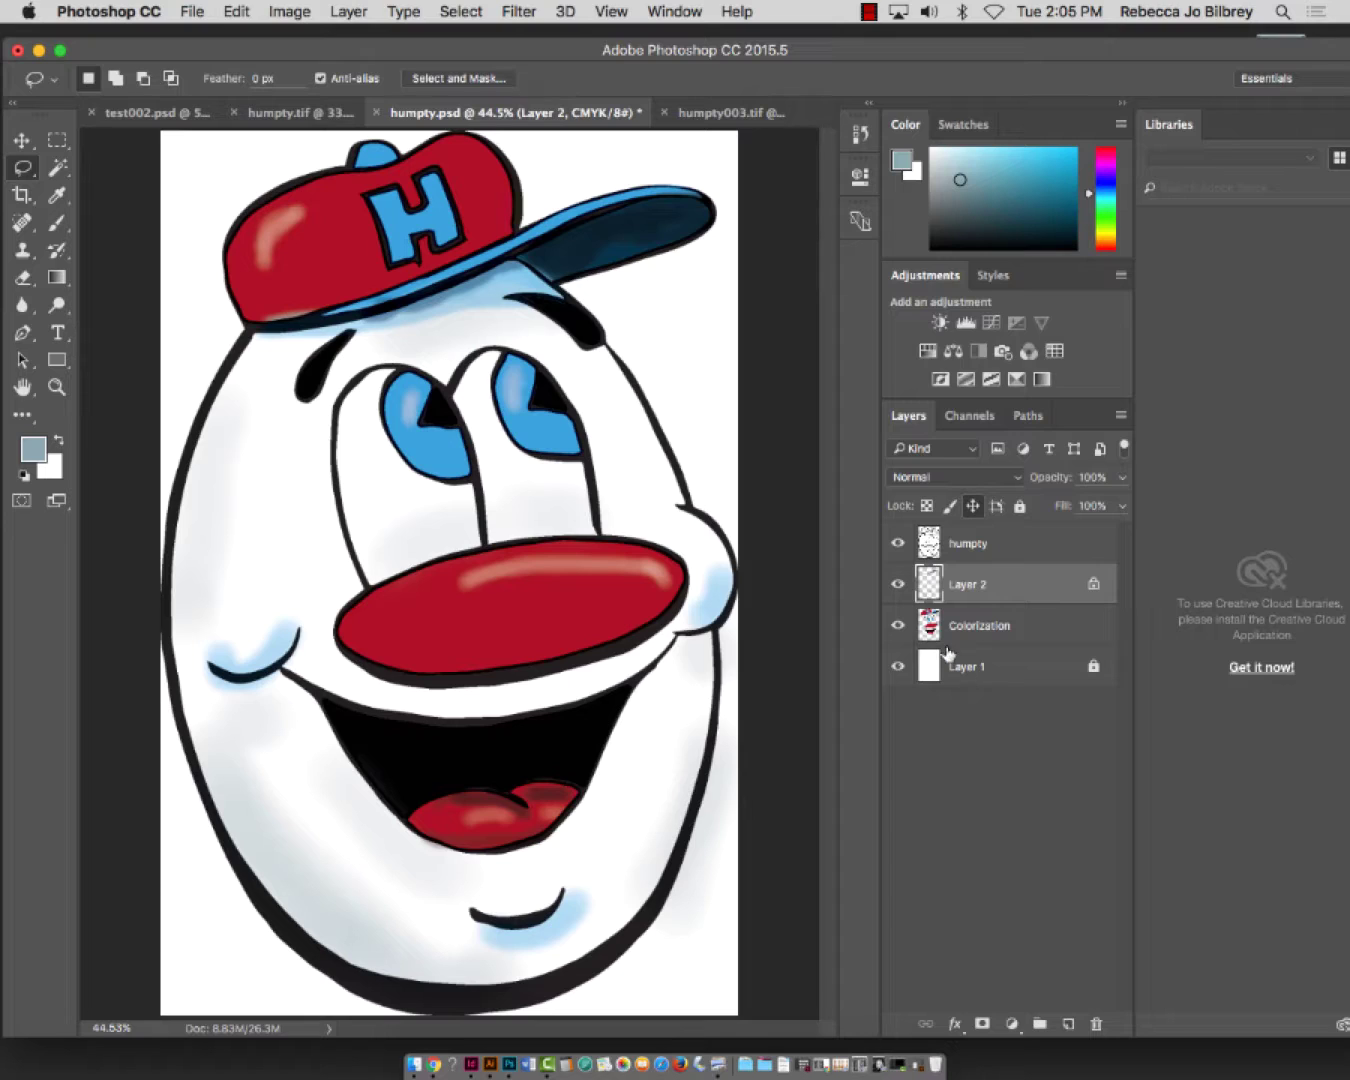
# Hide the humpty layer and Layer 1, unlock Layer 2, and merge the visible Layer 2 and Colorization layers
pyautogui.click(897, 543)
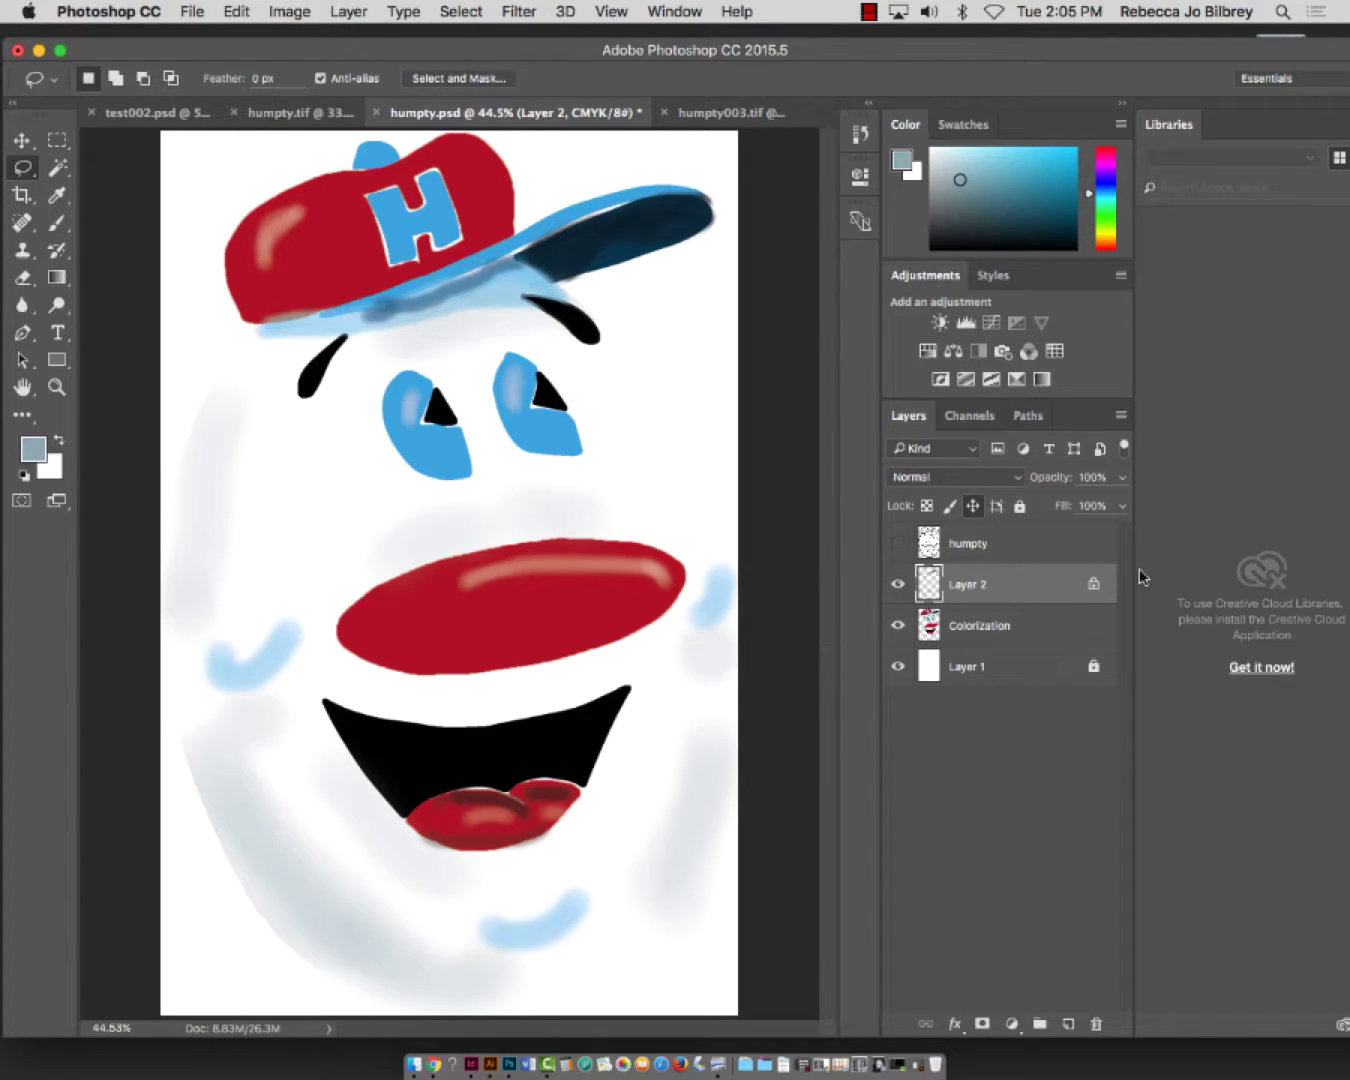
pyautogui.click(1094, 583)
pyautogui.click(898, 665)
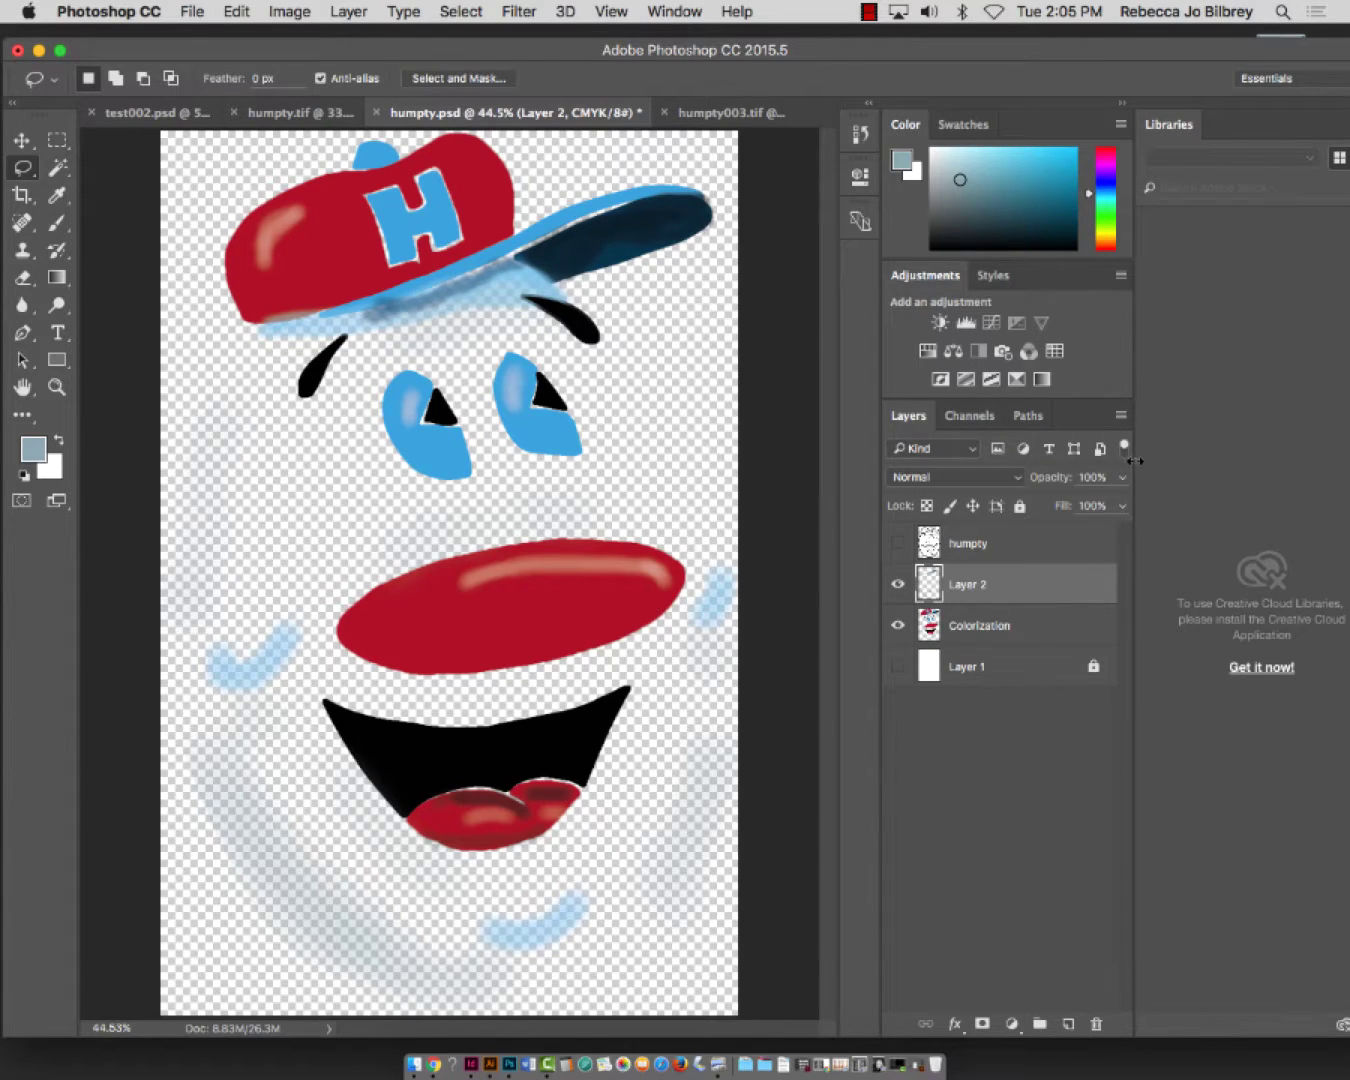
pyautogui.click(1122, 416)
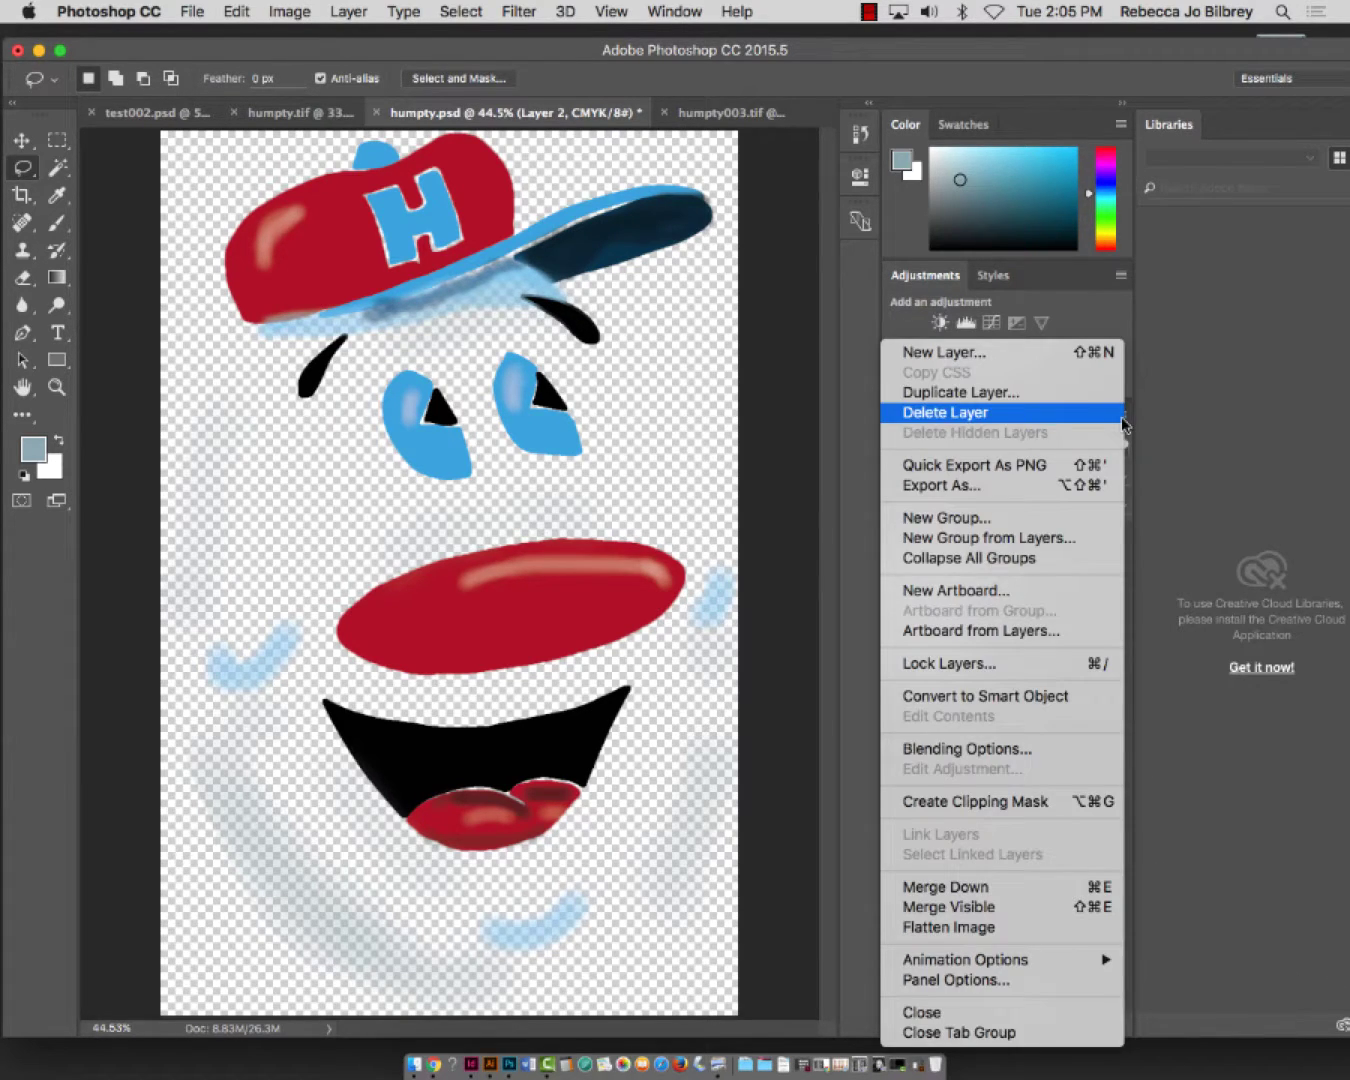
pyautogui.click(1240, 819)
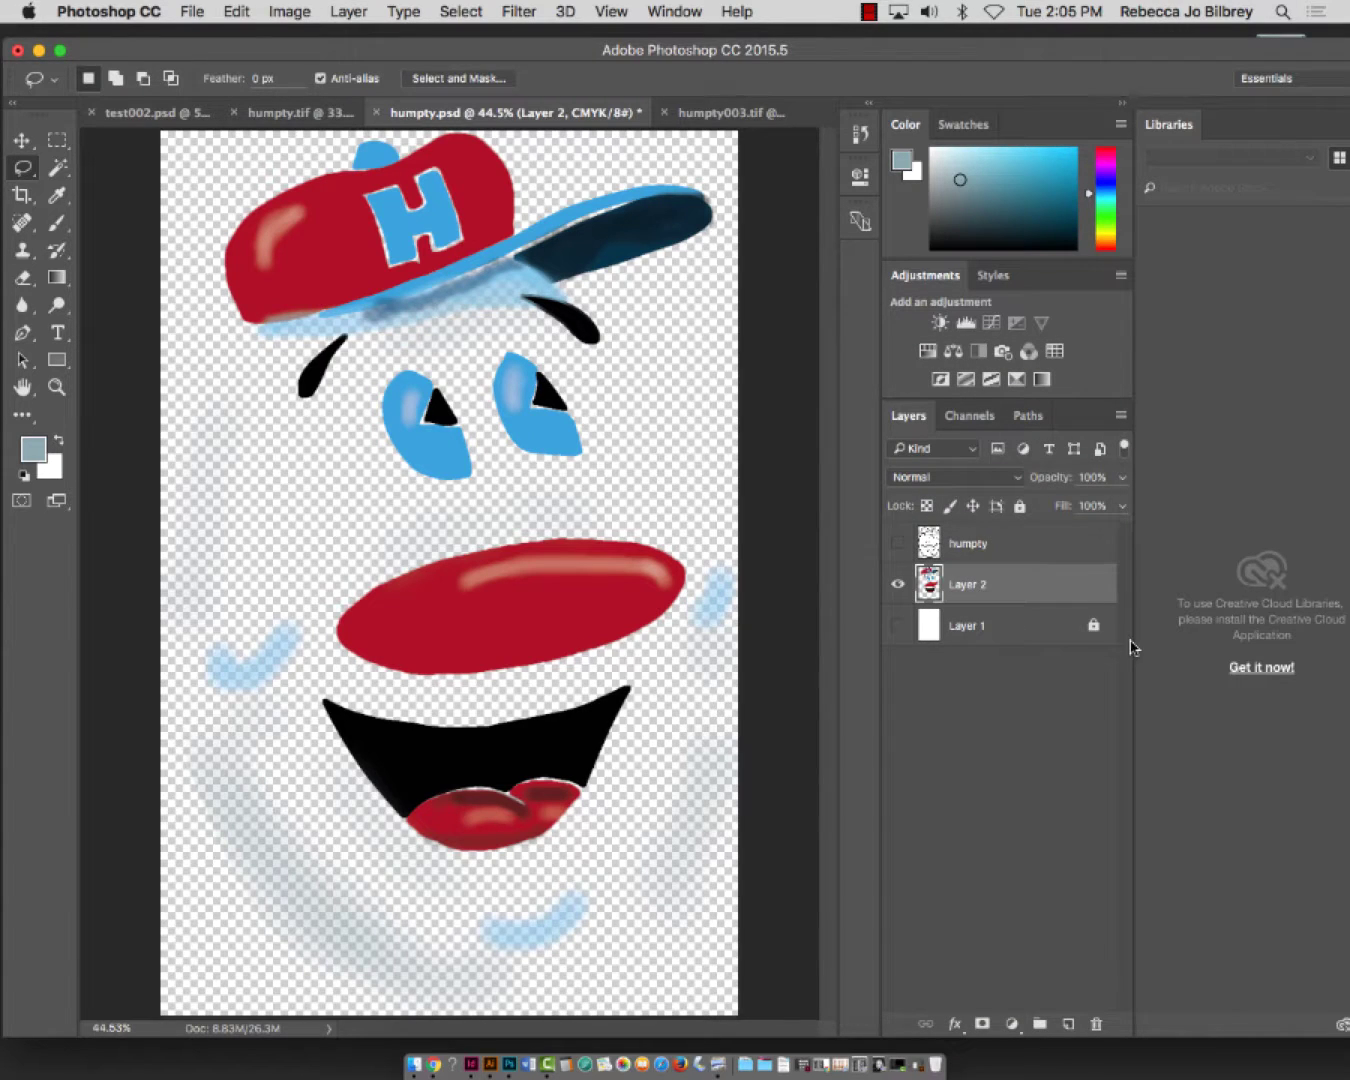
# Show the white Layer 1 background and the humpty line art again, and activate the merged Layer 2
pyautogui.click(899, 626)
pyautogui.click(917, 552)
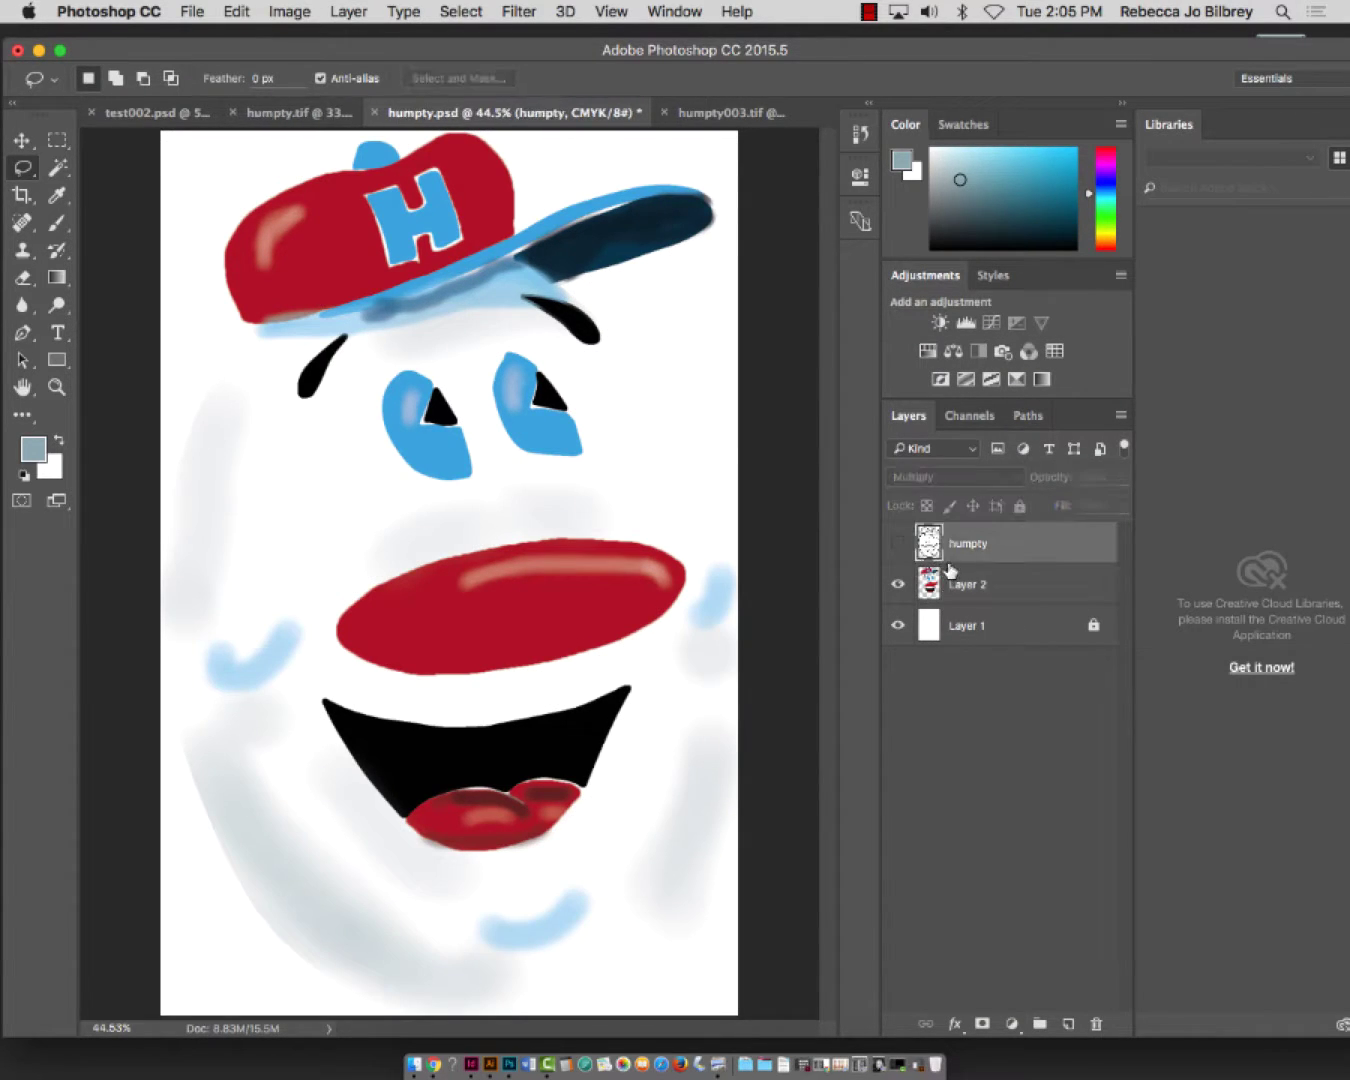
pyautogui.click(897, 544)
pyautogui.click(1017, 592)
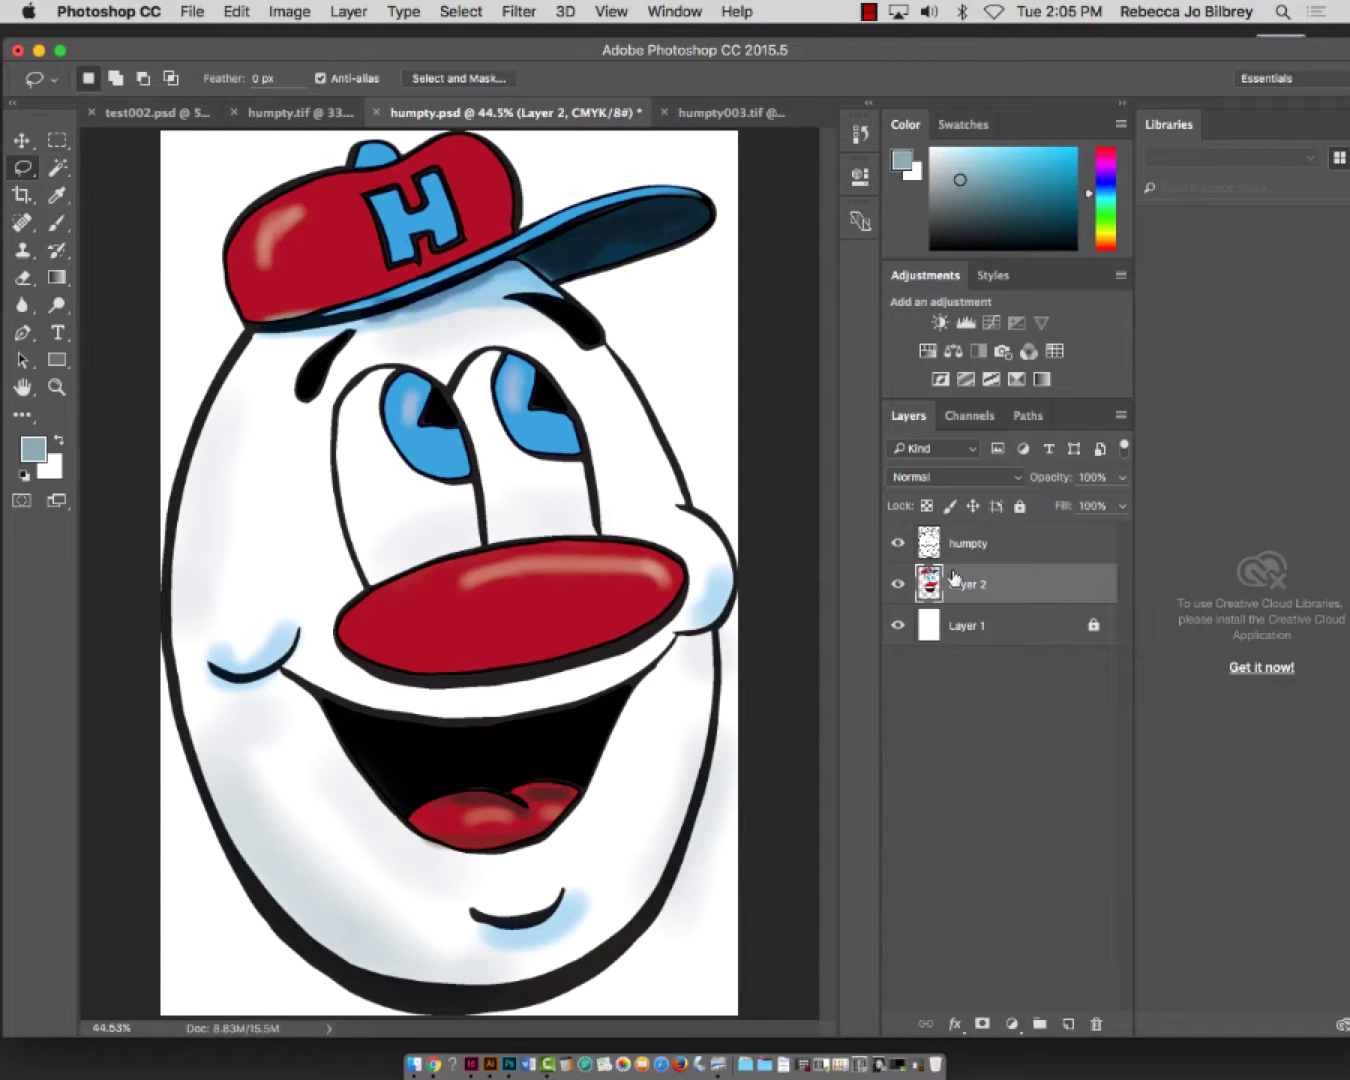
# Select the entire canvas on Layer 2 and convert the document to RGB Color without merging the layers
pyautogui.press('super+a')
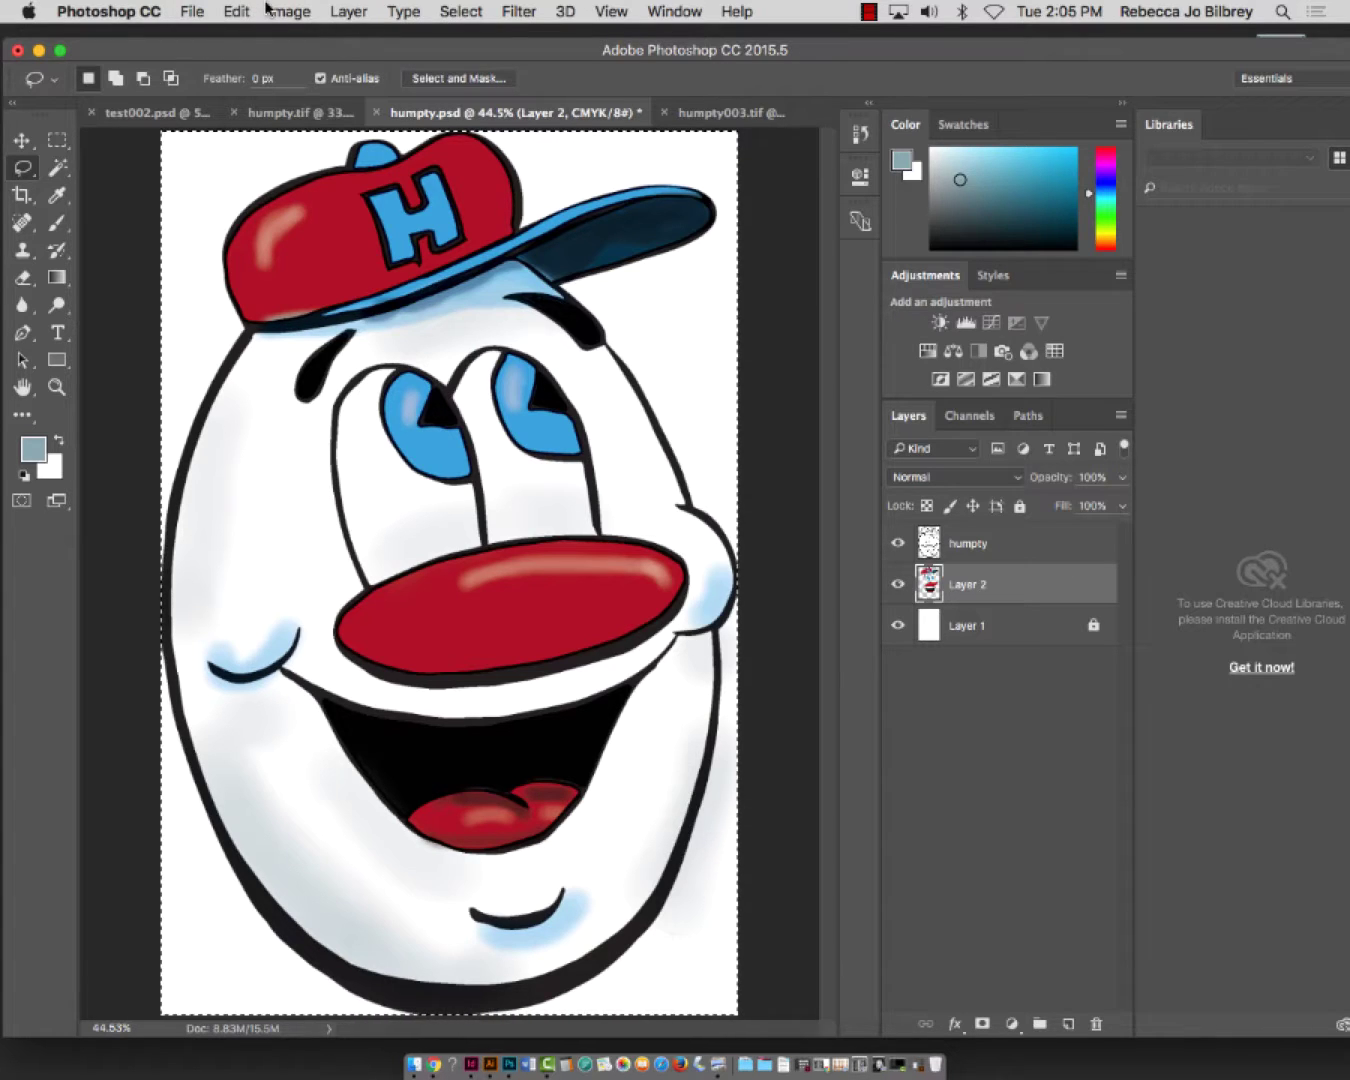
pyautogui.click(310, 13)
pyautogui.moveTo(299, 40)
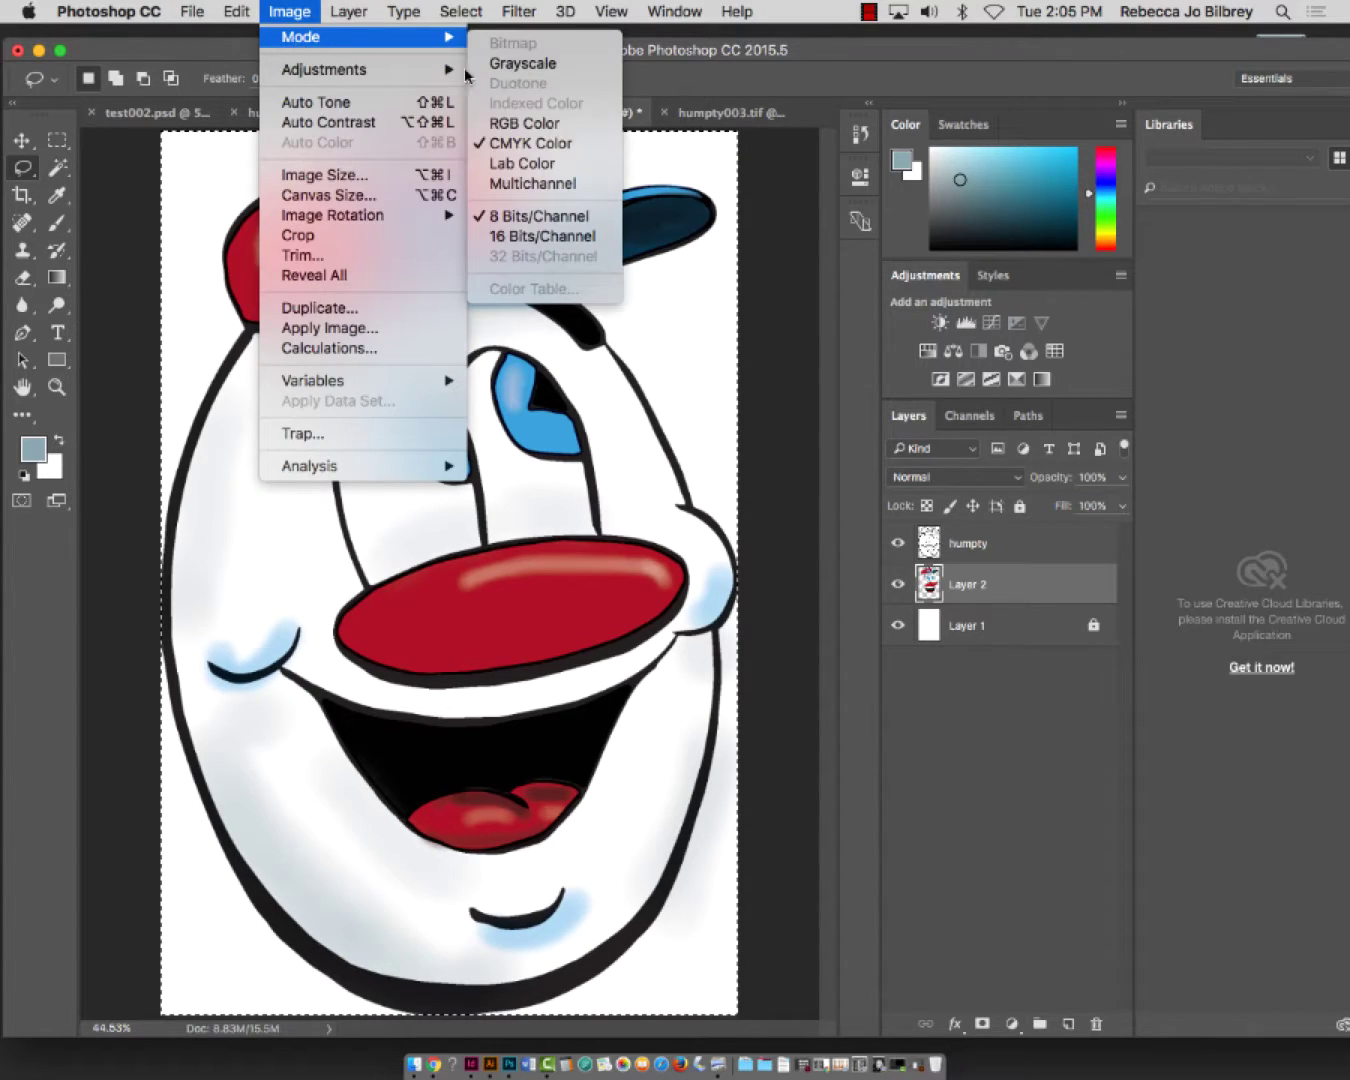
pyautogui.click(517, 125)
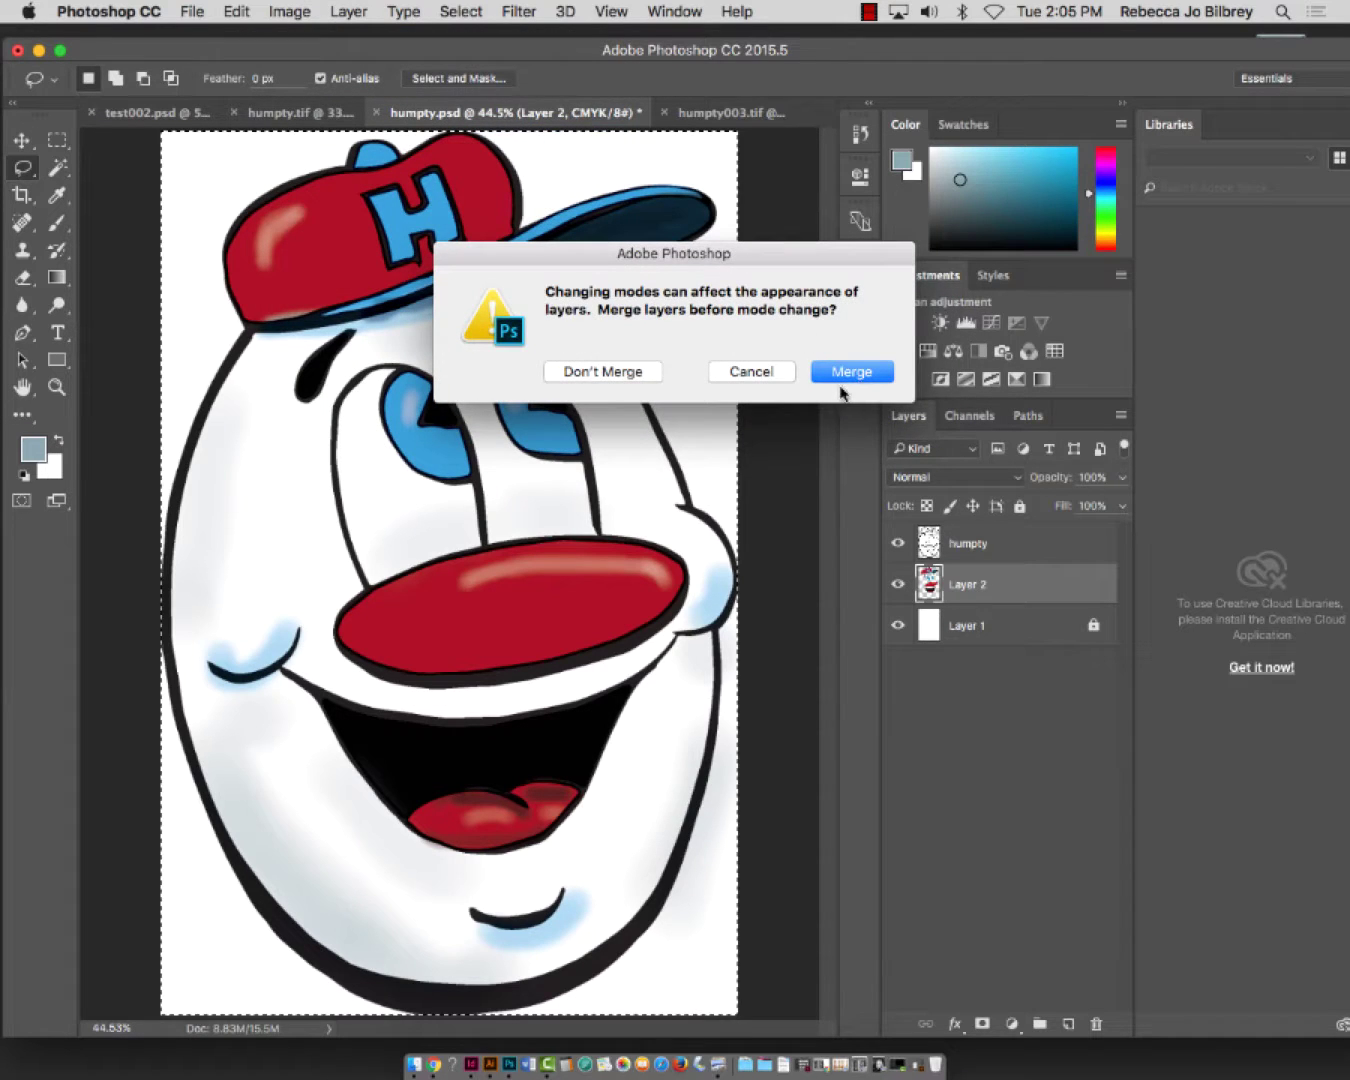
pyautogui.click(641, 372)
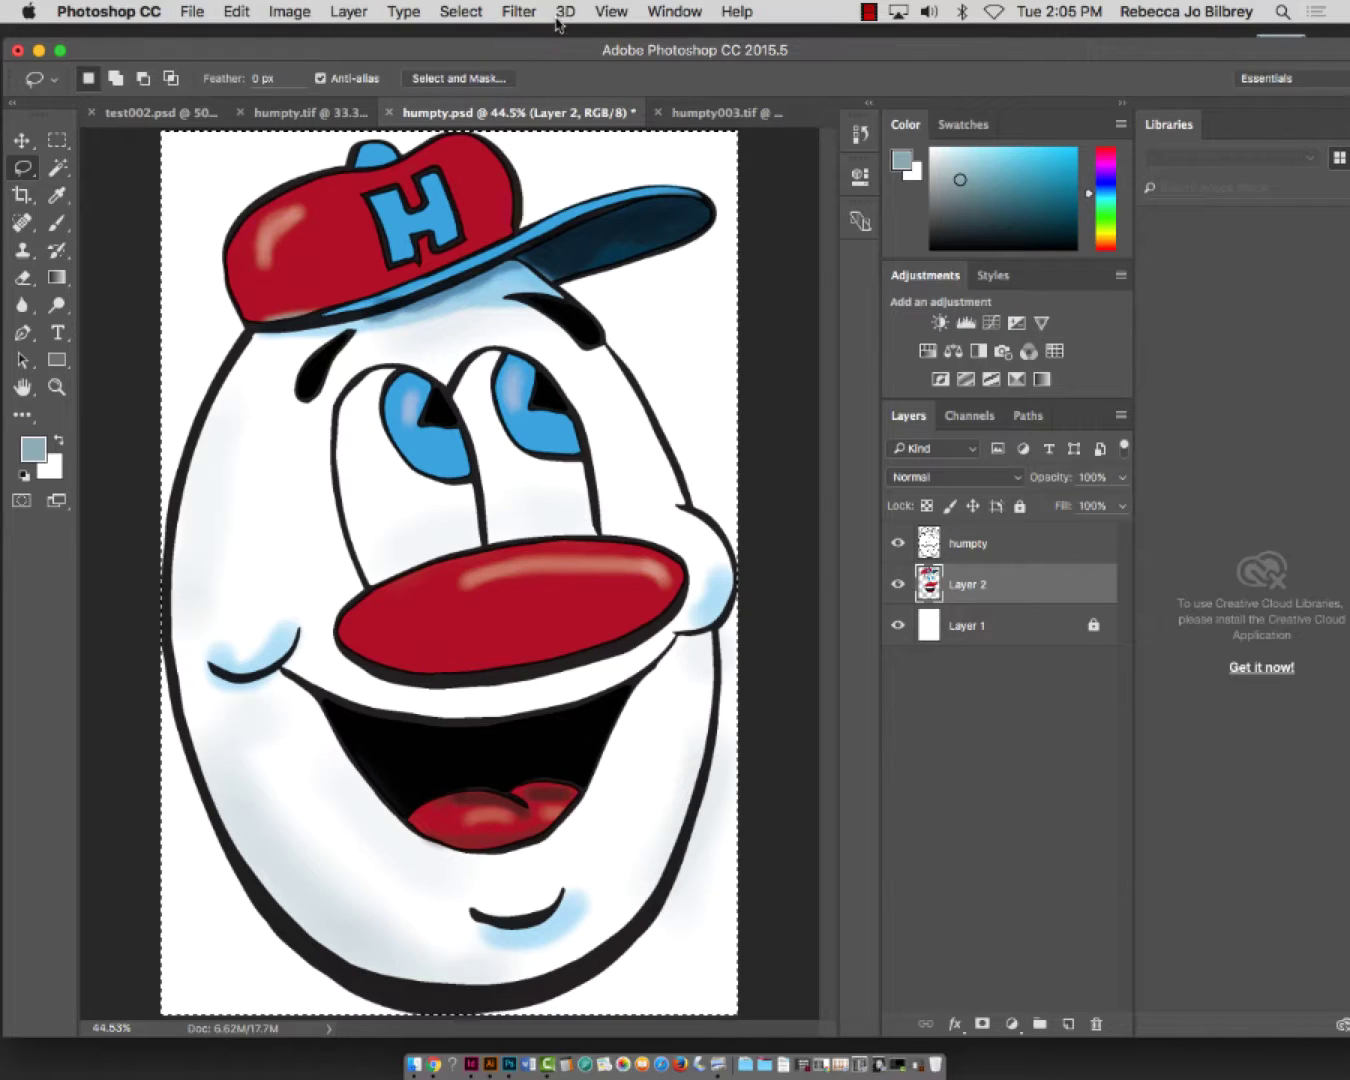
# Try the Color Halftone filter on Layer 2 with a maximum radius of 8 pixels, and undo it
pyautogui.click(518, 9)
pyautogui.moveTo(596, 343)
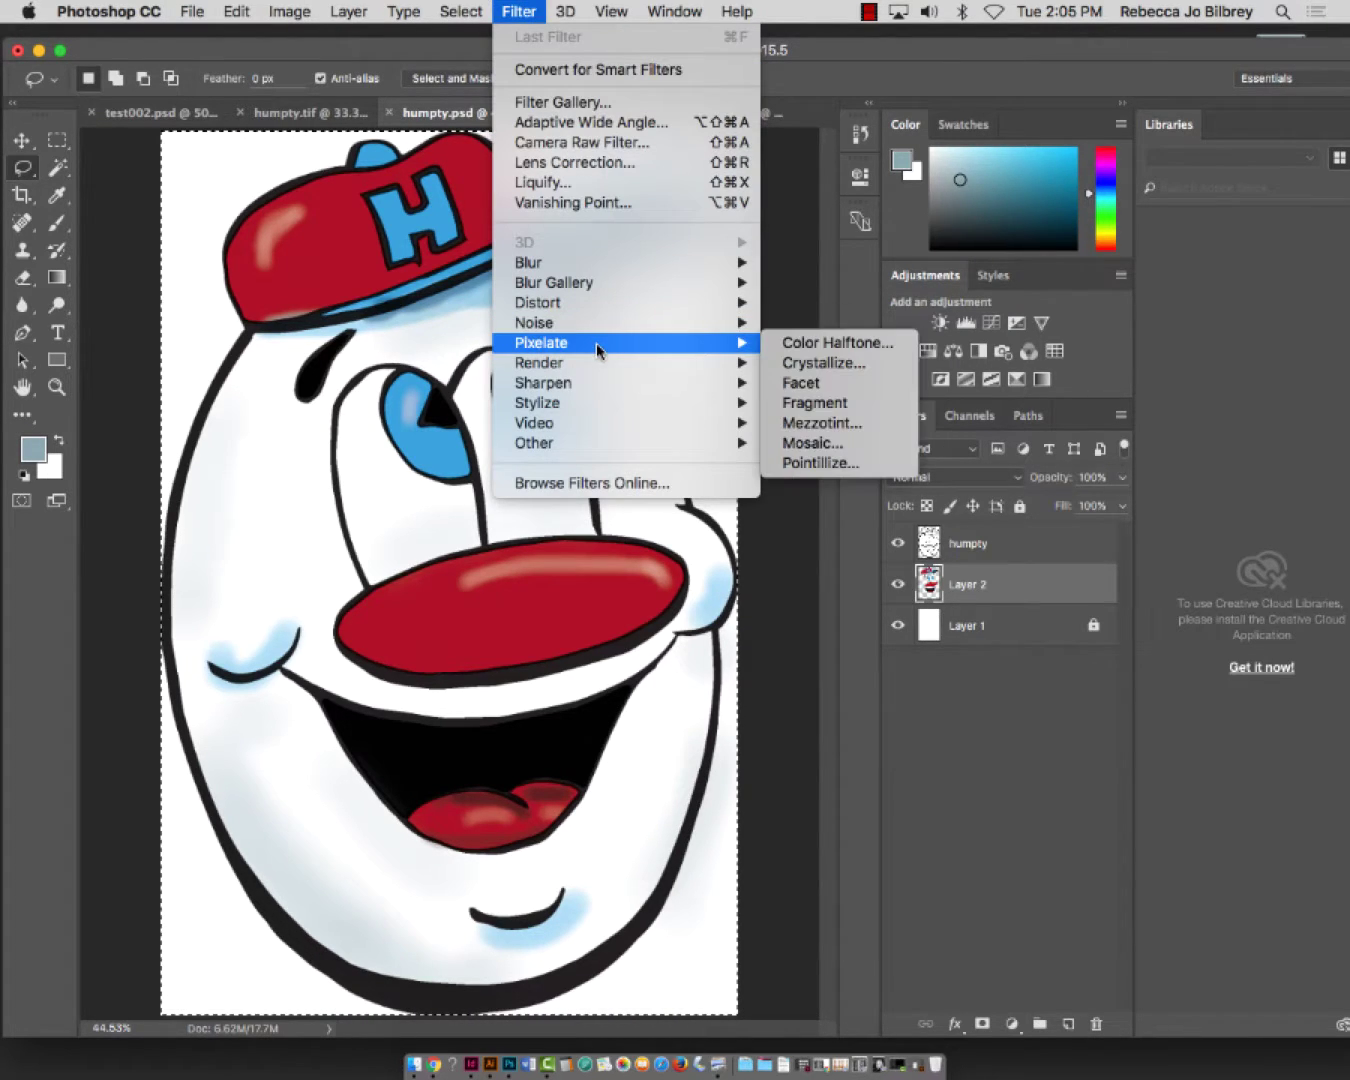
pyautogui.click(816, 344)
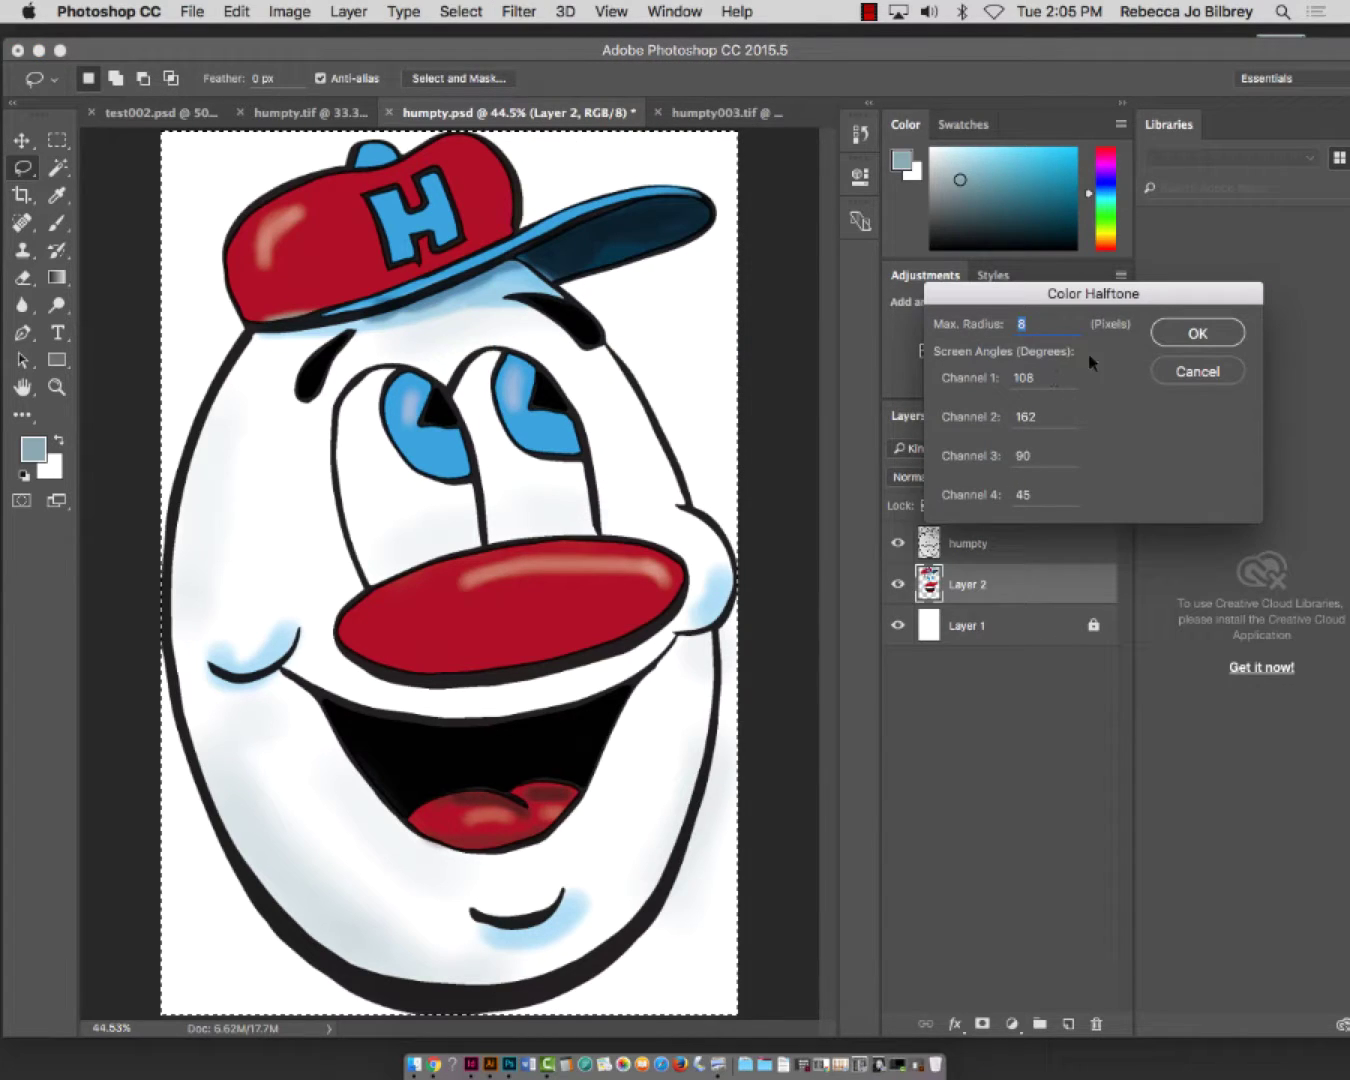
pyautogui.click(1194, 337)
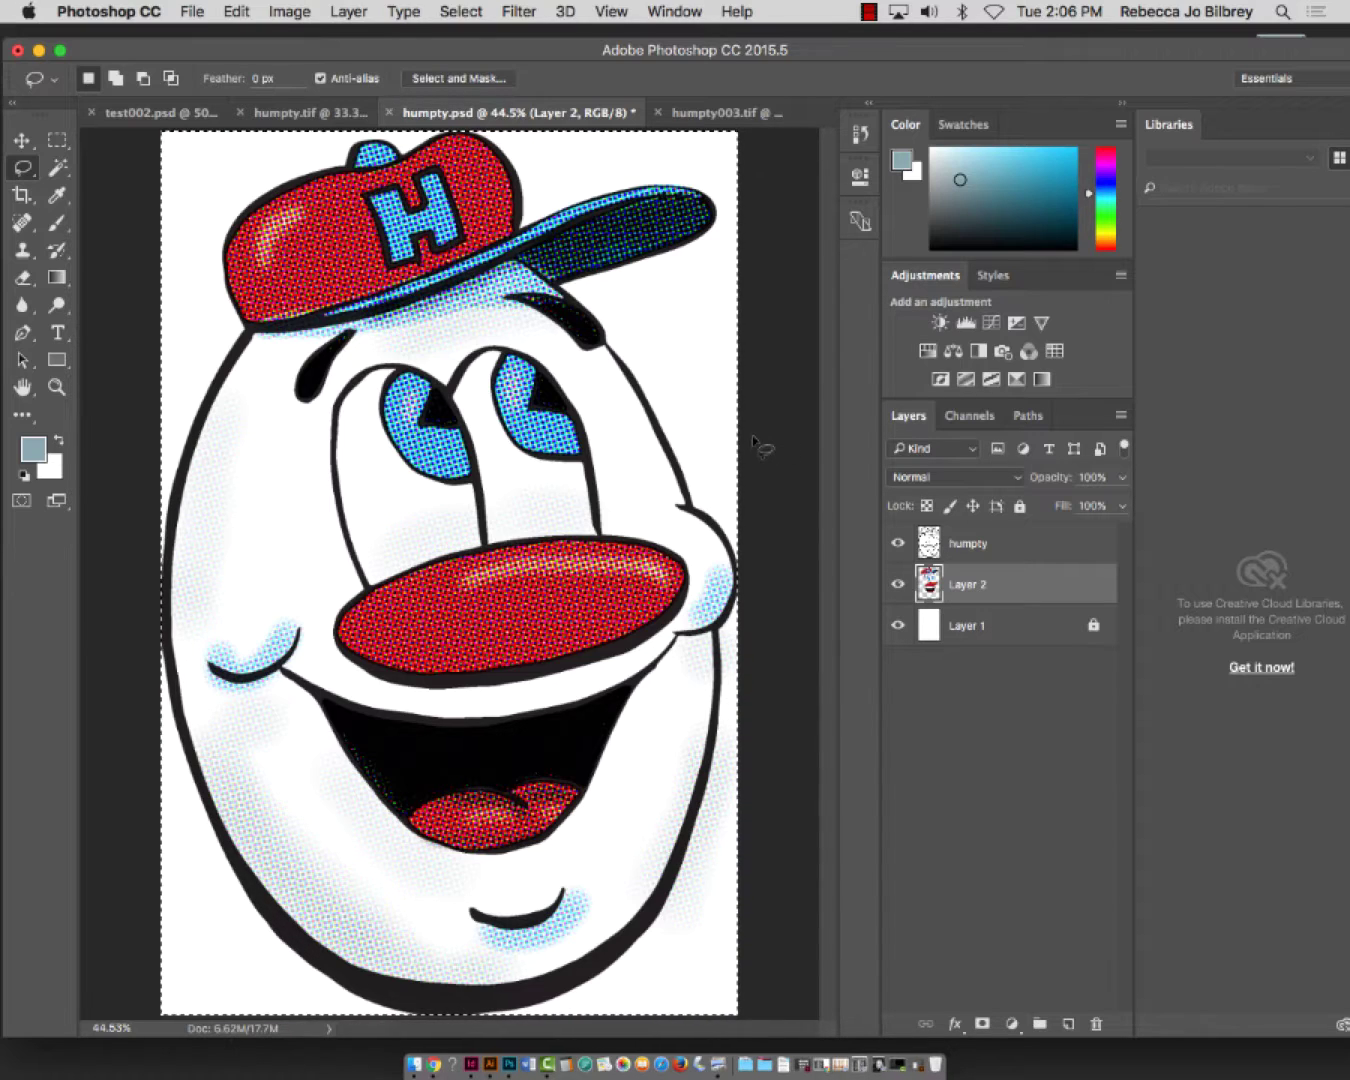
pyautogui.press('super+z')
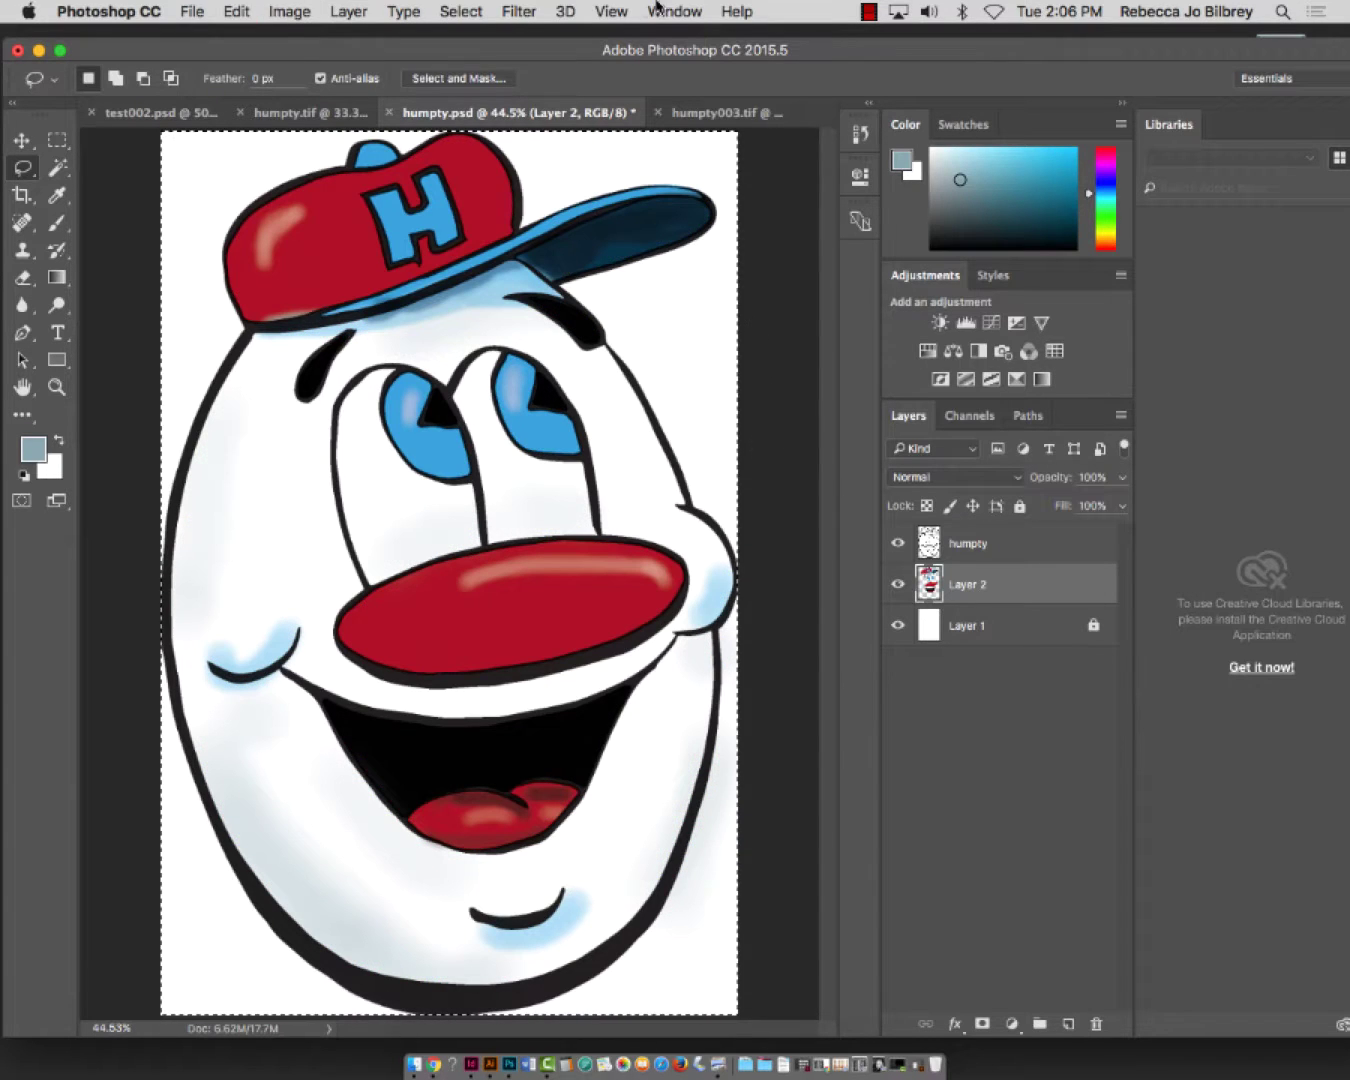
# Add noise to Layer 2 with an amount of 21.27% and Gaussian distribution, leaving Monochromatic off
pyautogui.click(567, 11)
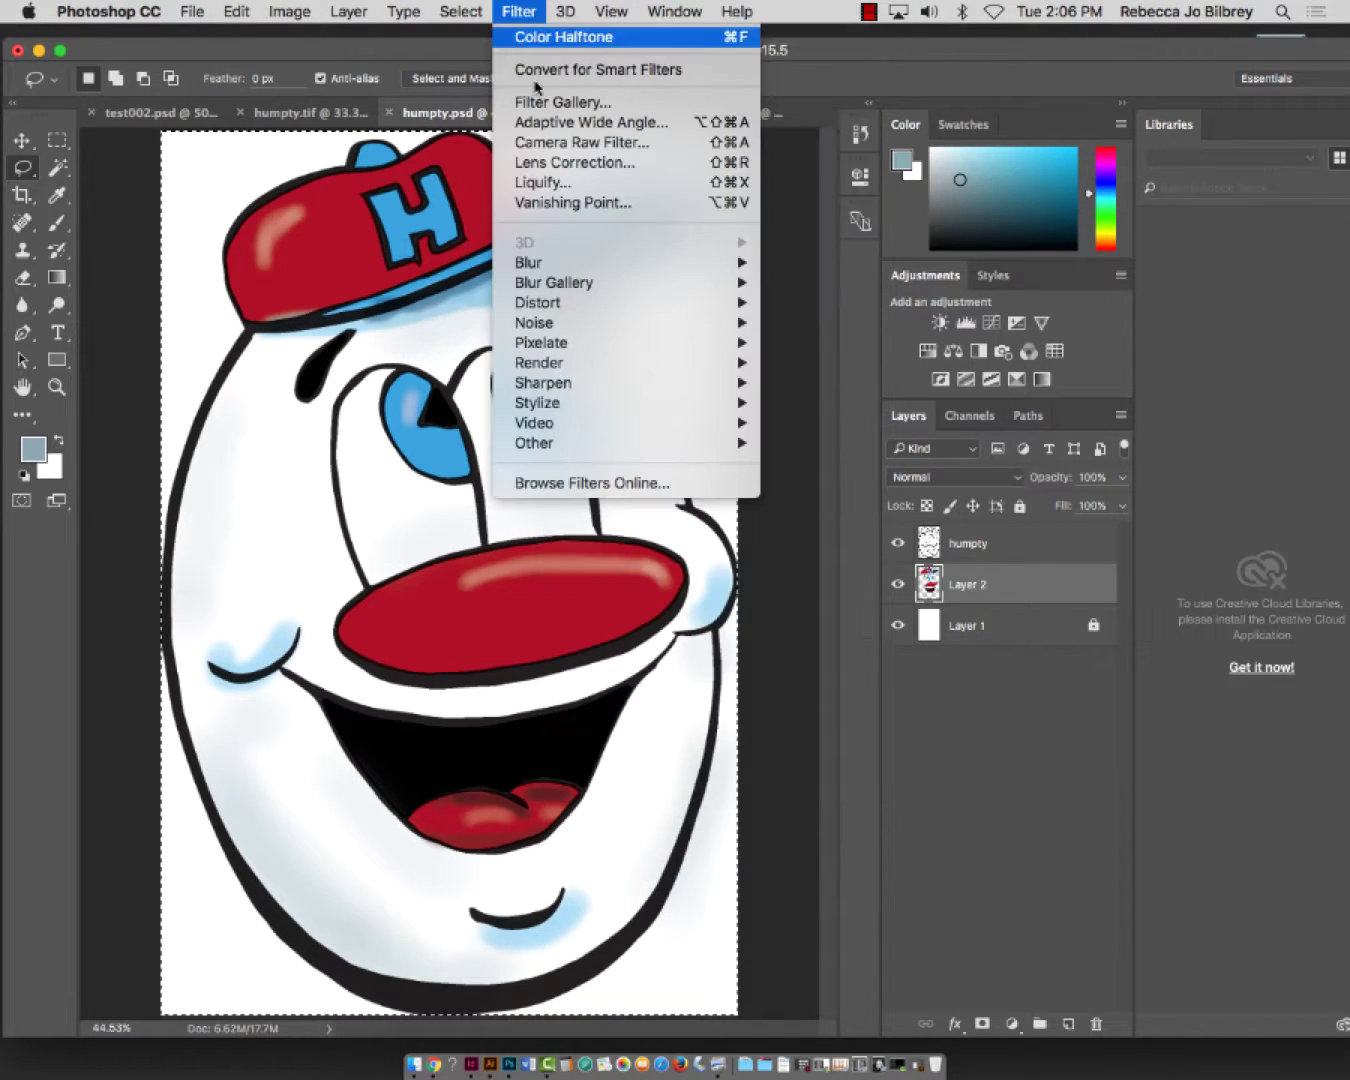
pyautogui.moveTo(572, 324)
pyautogui.click(822, 323)
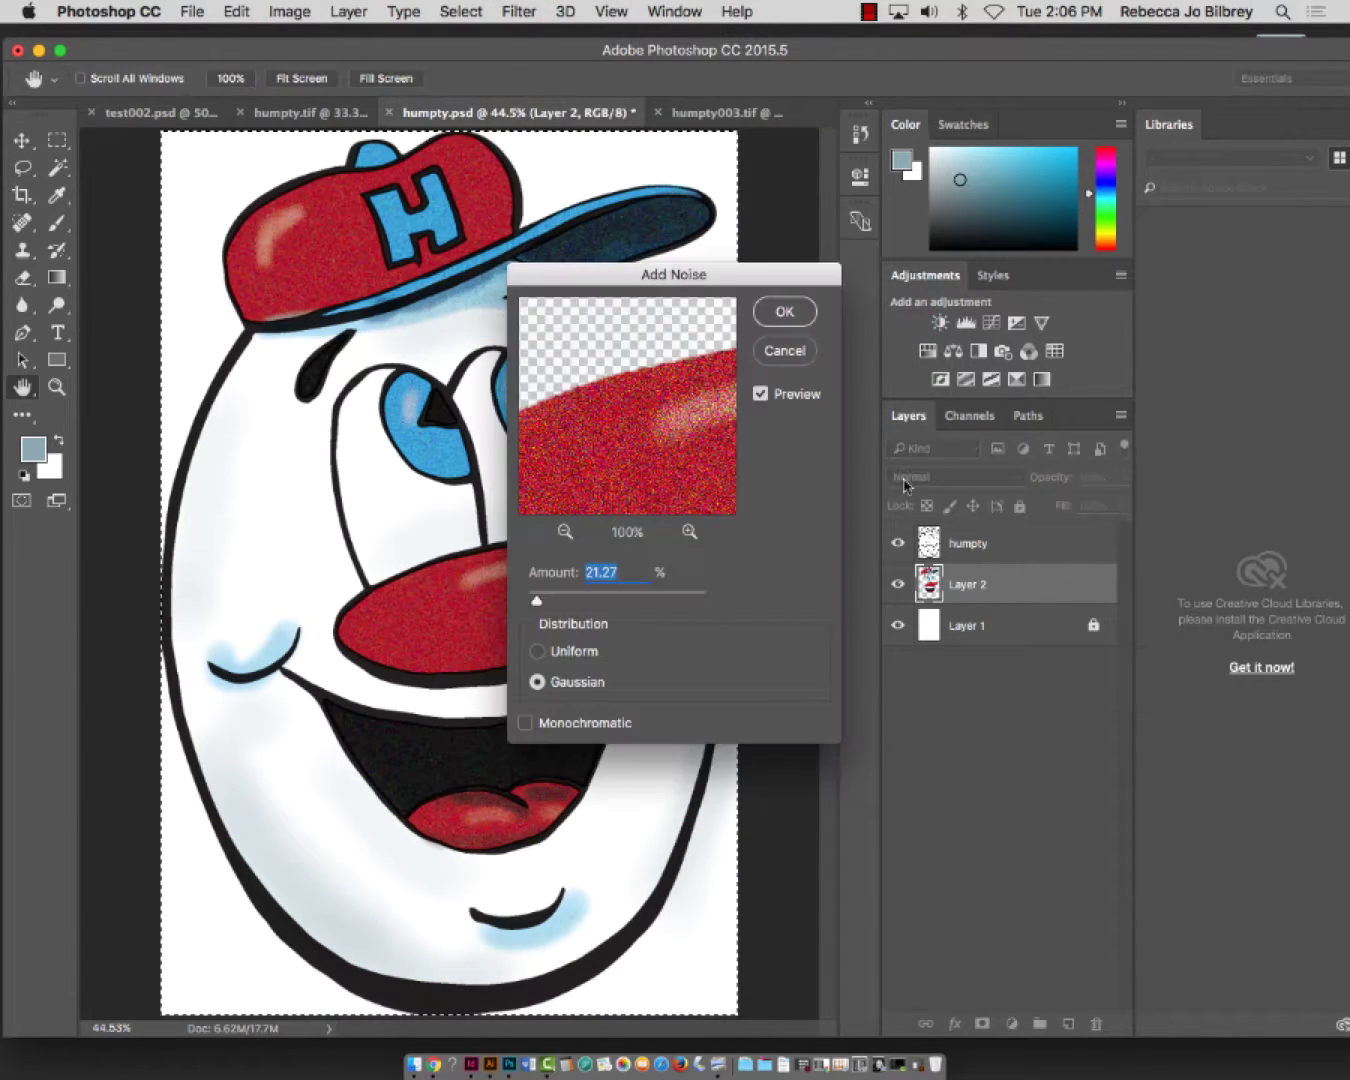
pyautogui.moveTo(679, 279); pyautogui.dragTo(1006, 335)
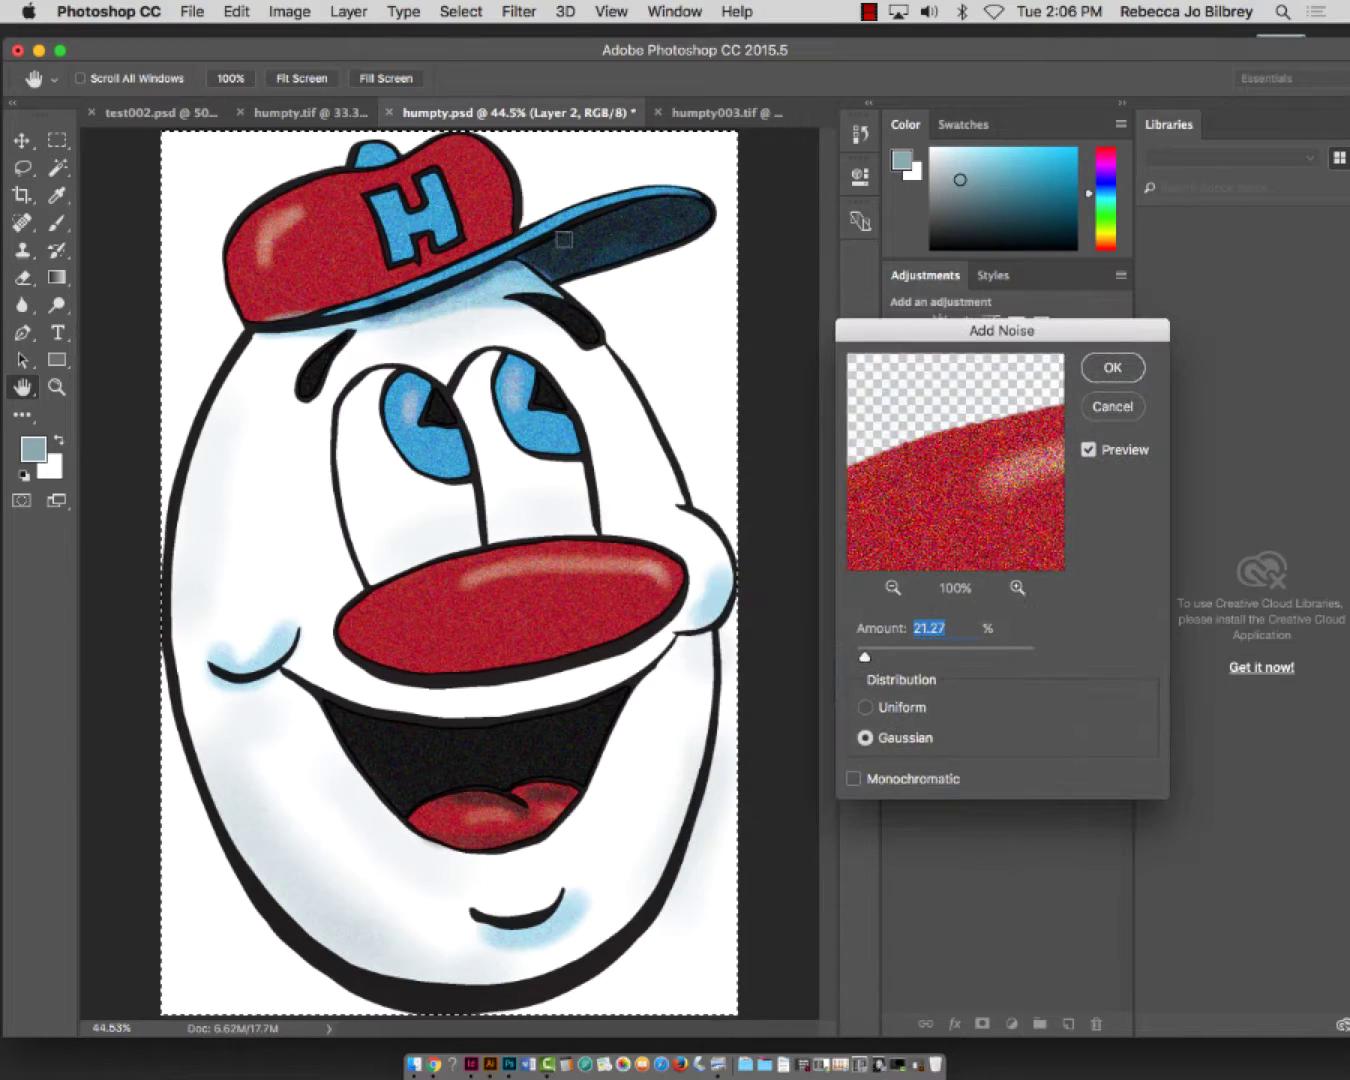
pyautogui.click(864, 707)
pyautogui.click(865, 740)
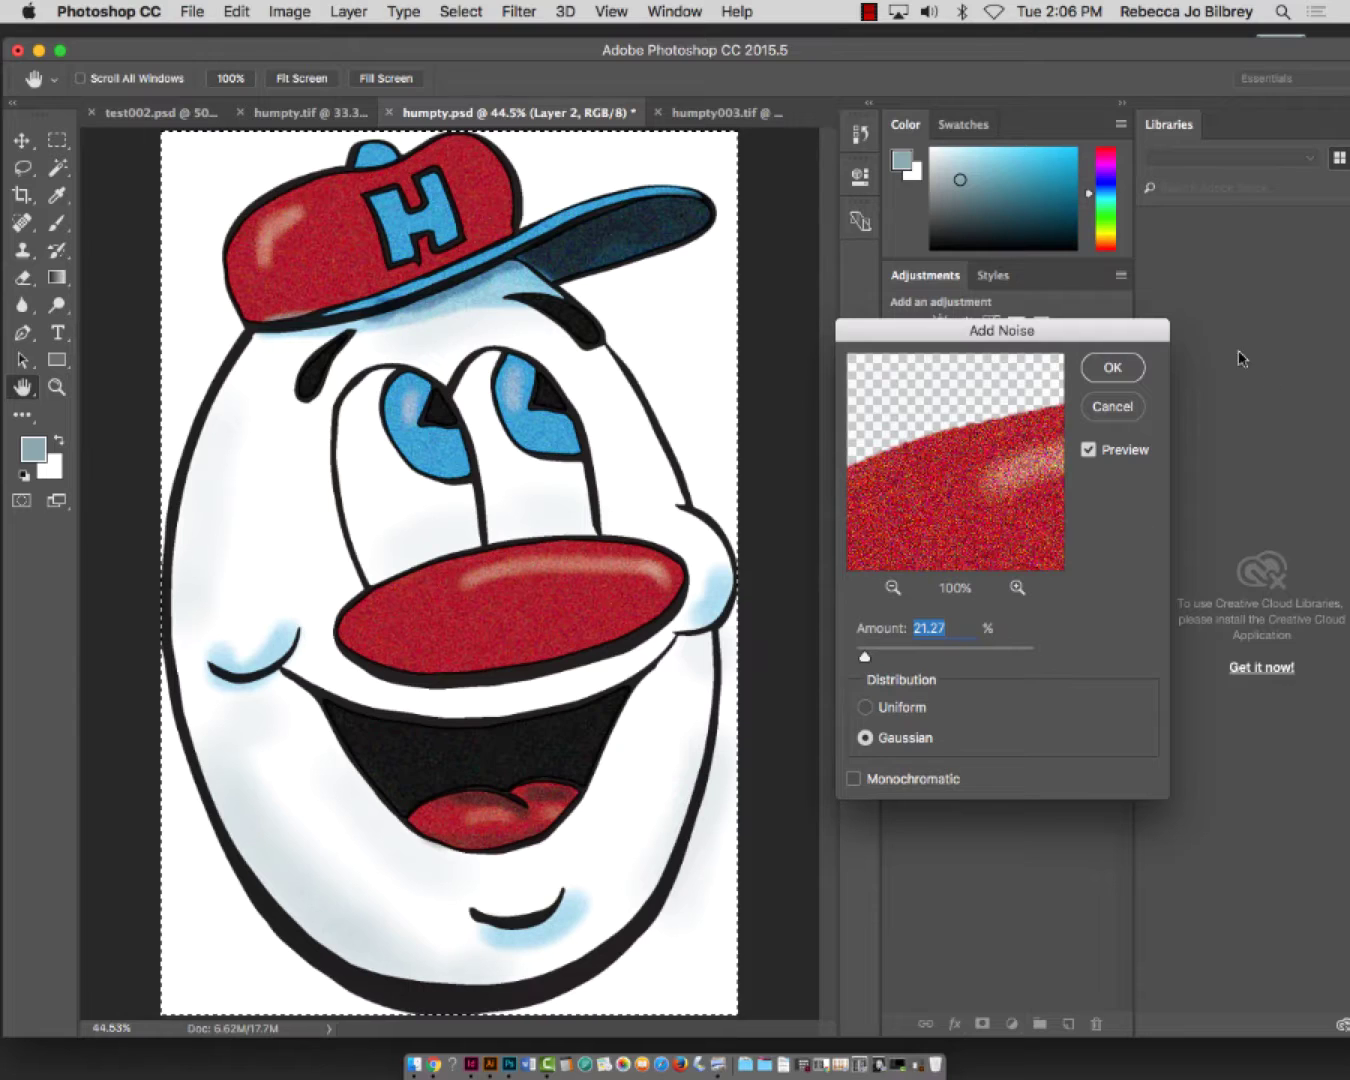
pyautogui.click(1111, 369)
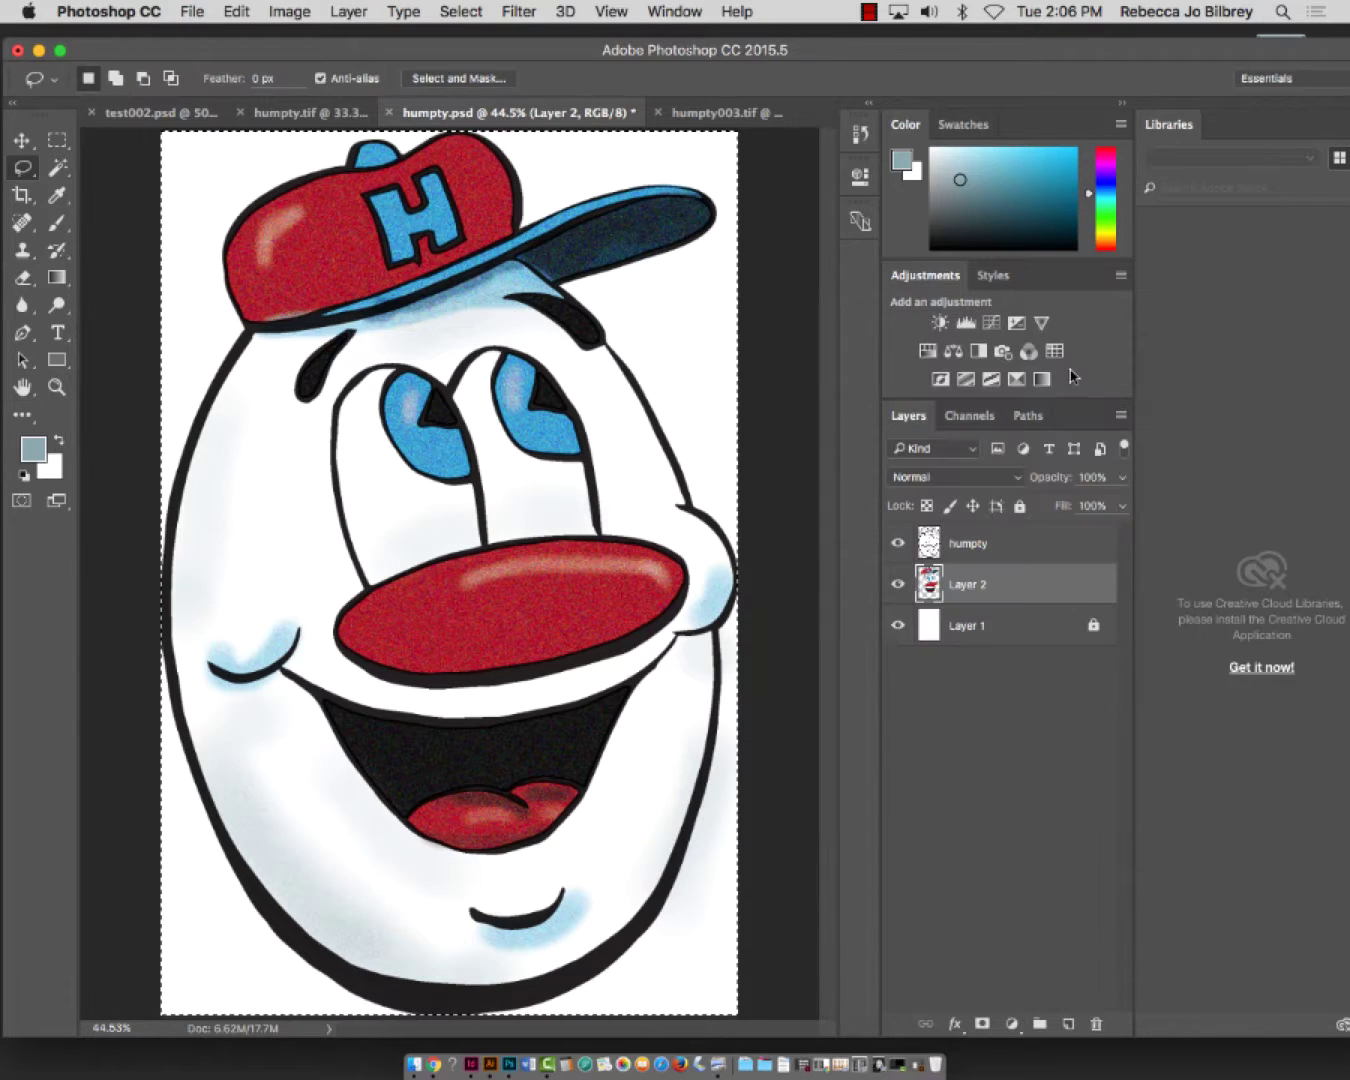
# Apply a Gaussian Blur with a radius of 1.3 pixels to the noise-textured Layer 2
pyautogui.click(519, 11)
pyautogui.moveTo(550, 323)
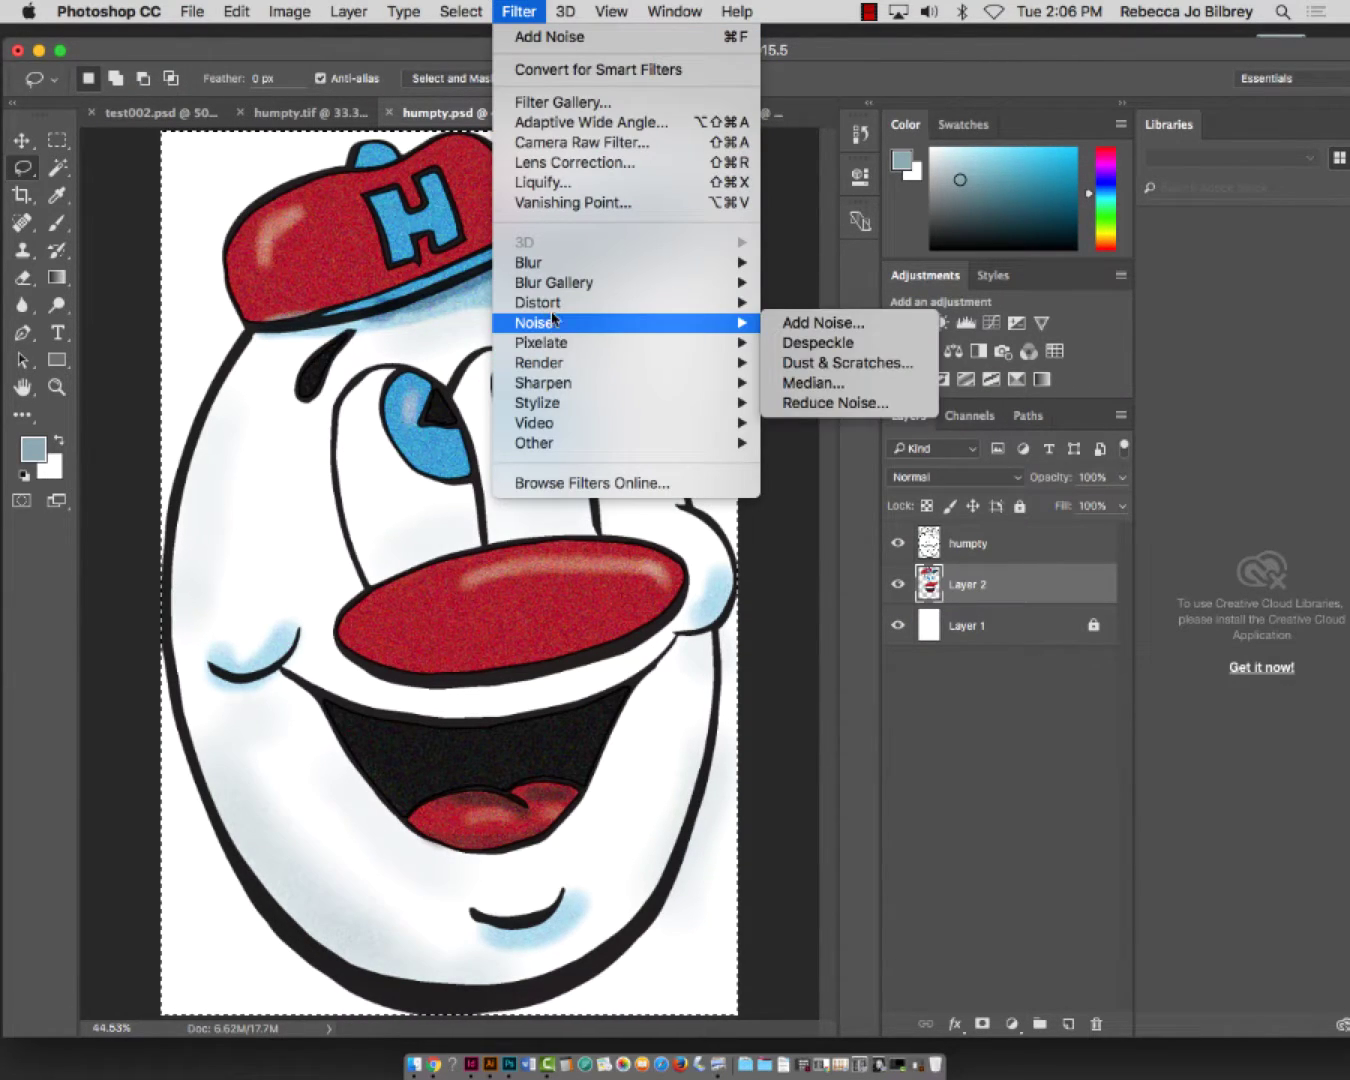
pyautogui.moveTo(558, 285)
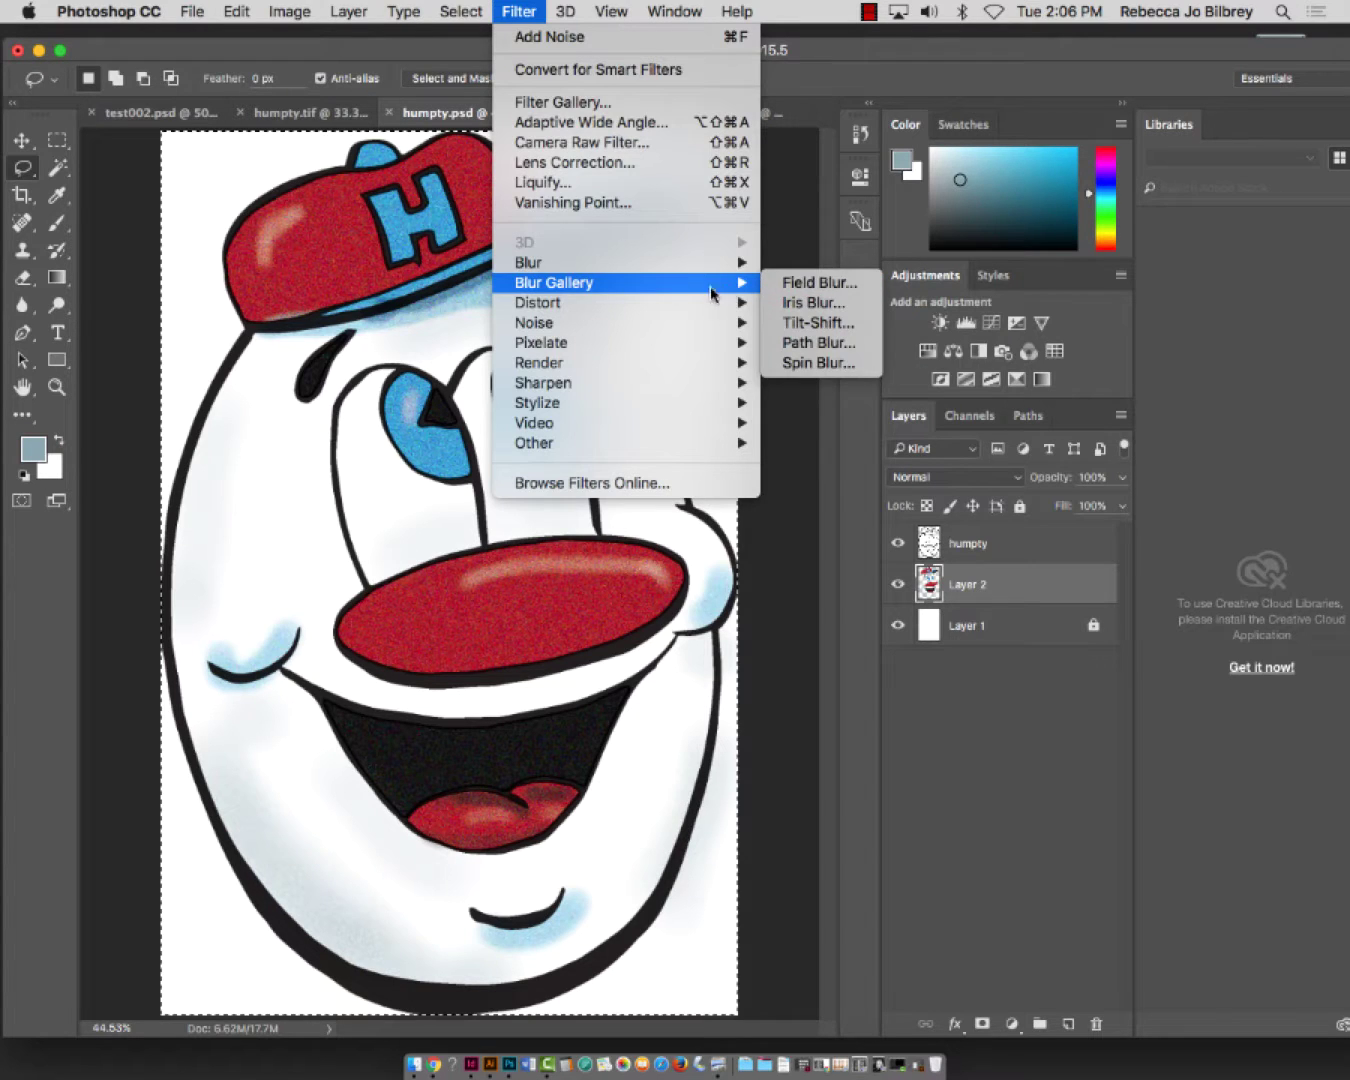
pyautogui.moveTo(735, 264)
pyautogui.click(815, 344)
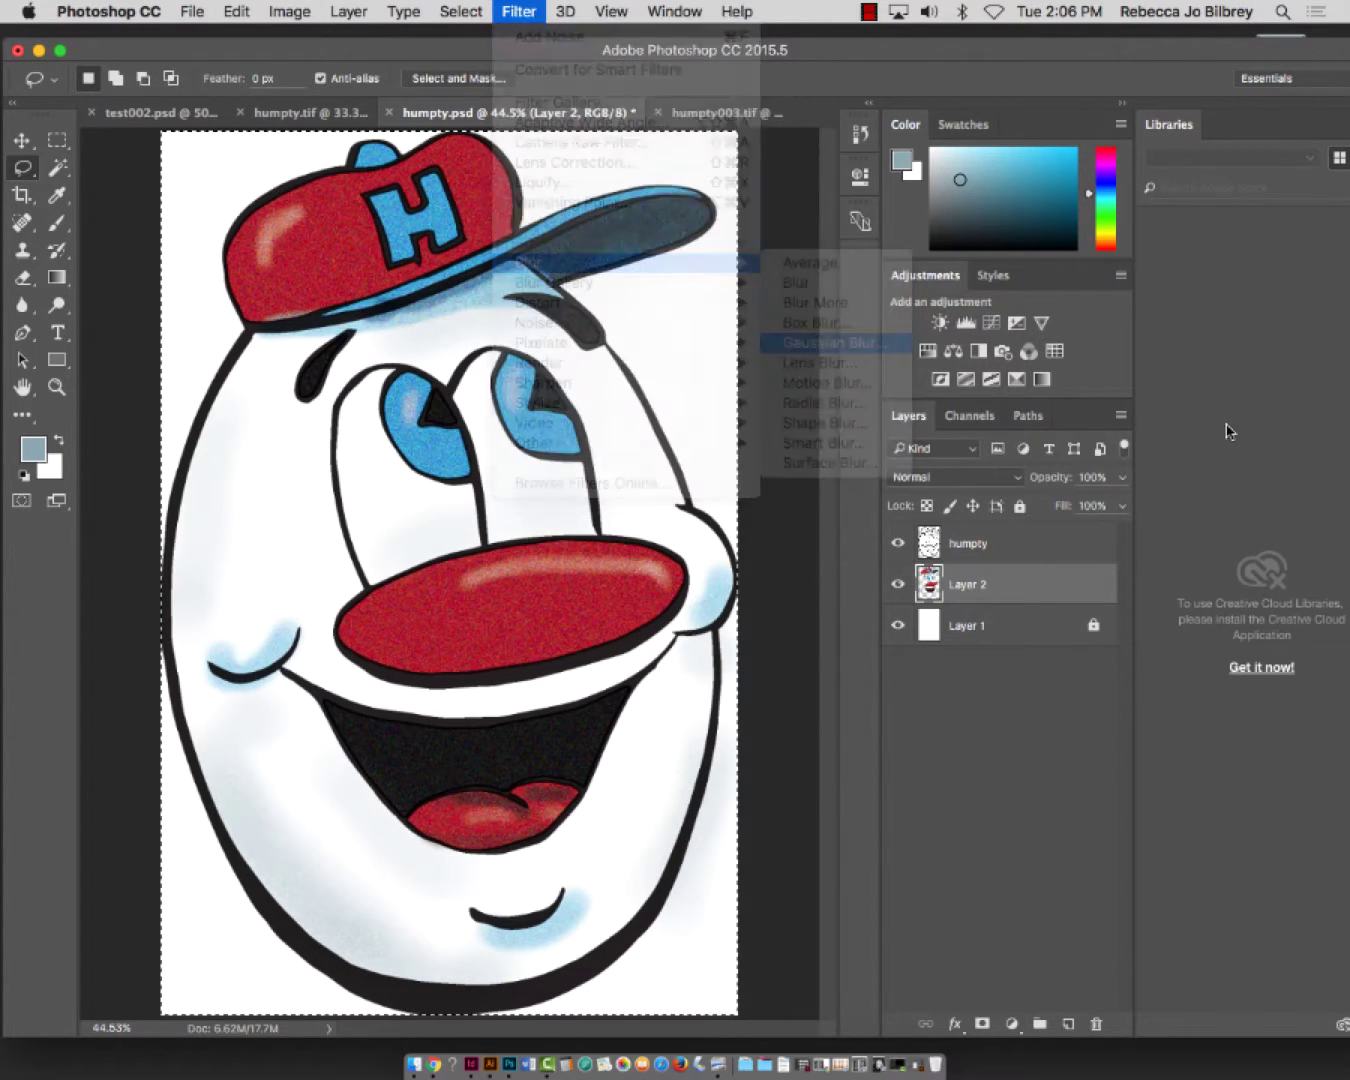
pyautogui.moveTo(810, 324); pyautogui.dragTo(869, 327)
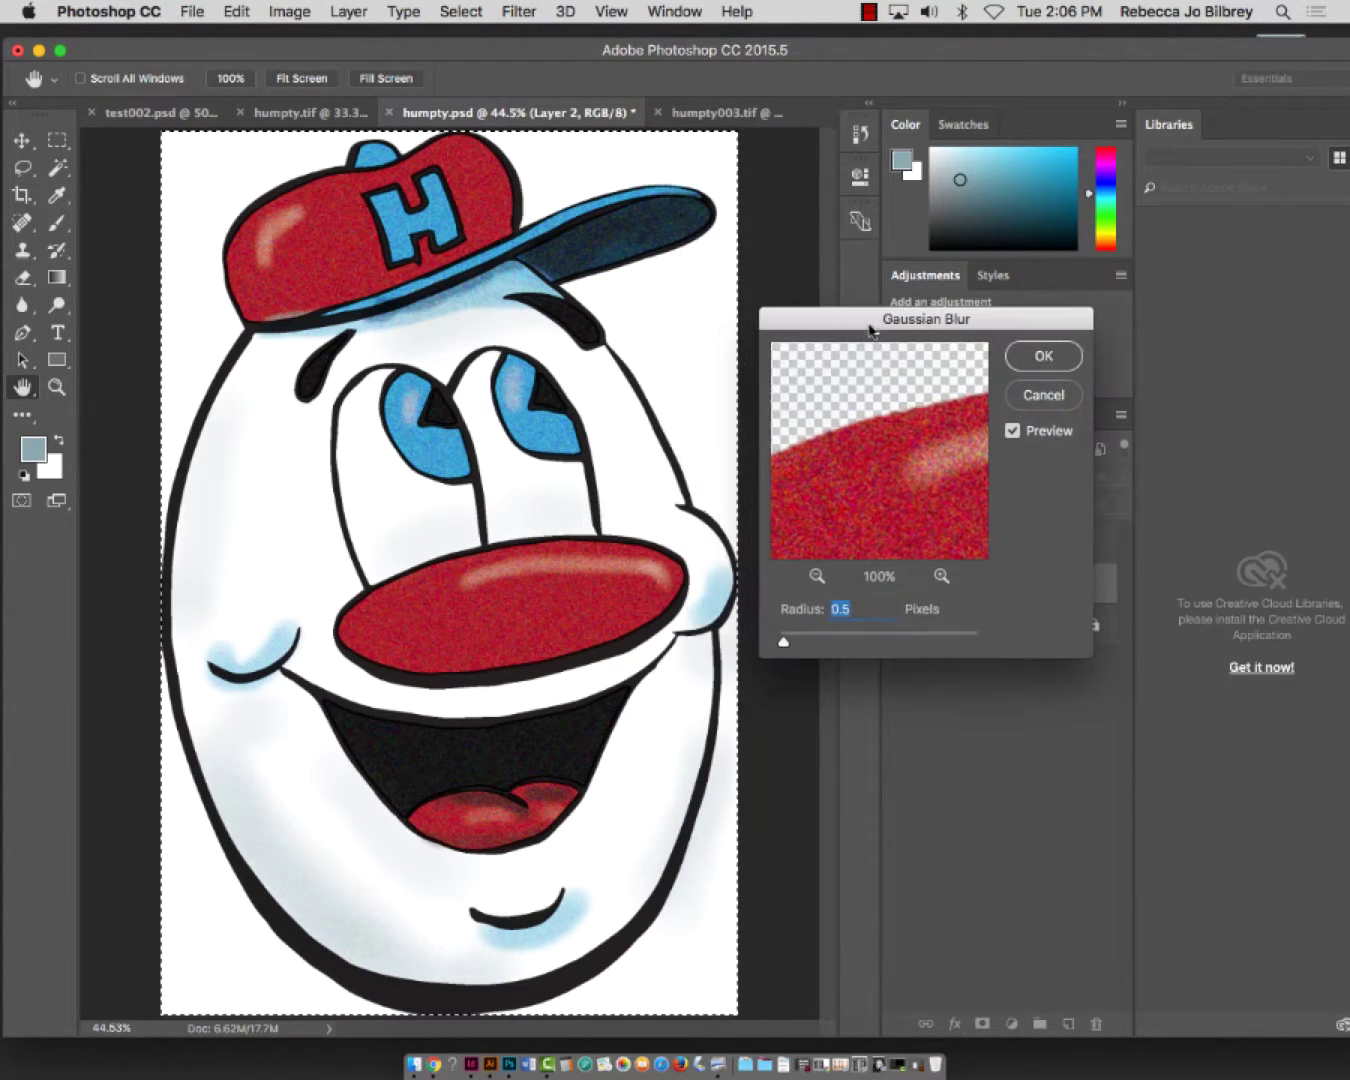
pyautogui.click(790, 644)
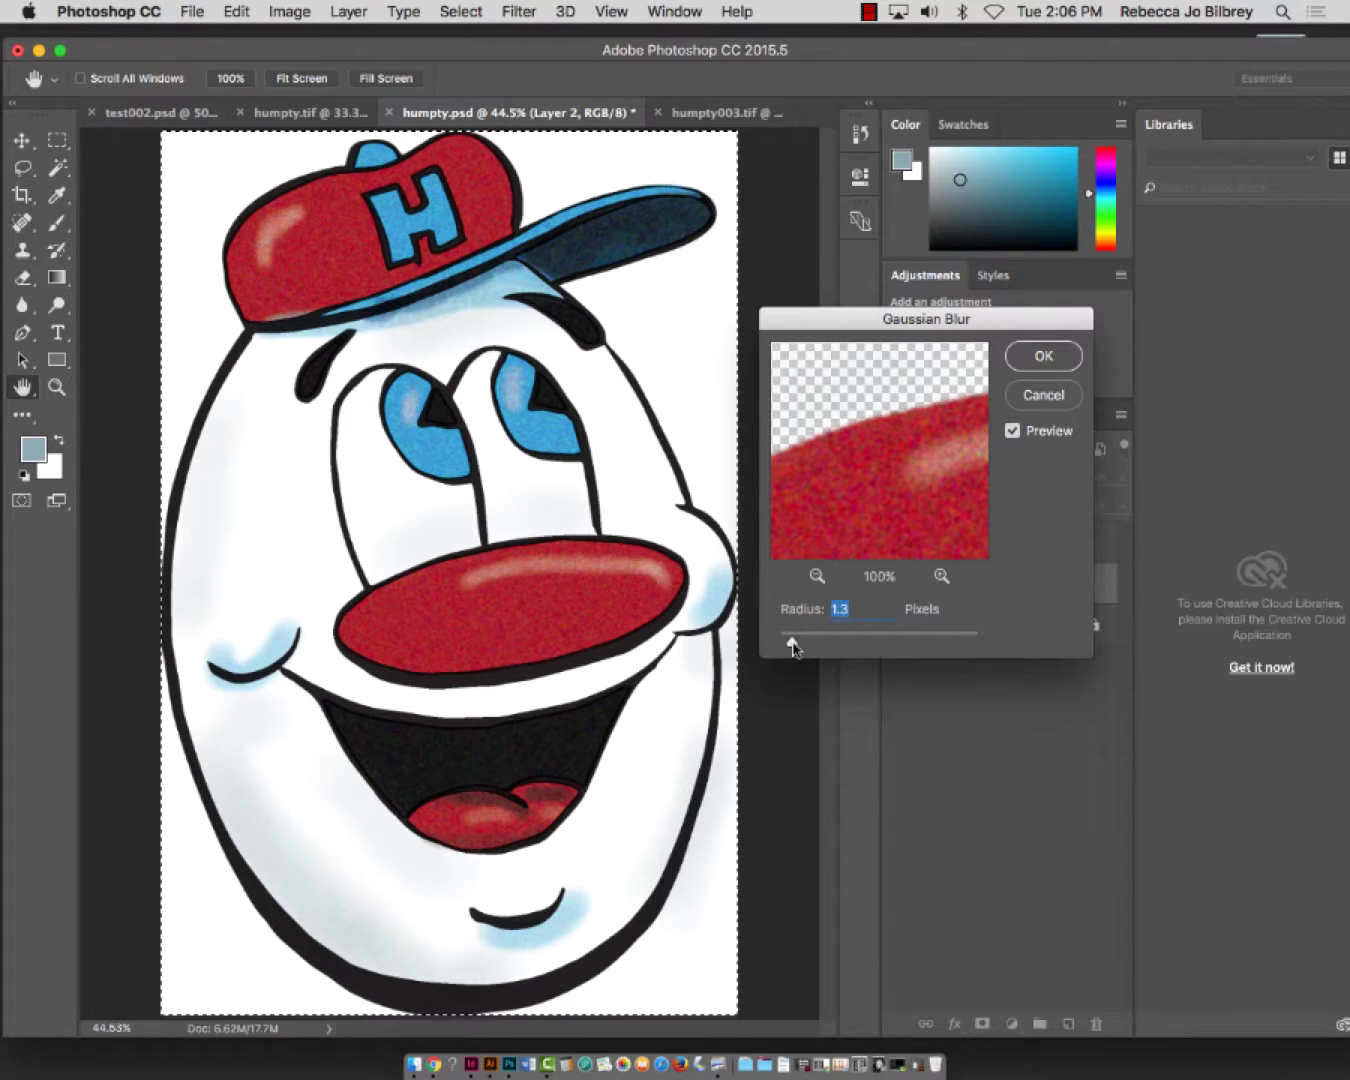
pyautogui.click(1052, 356)
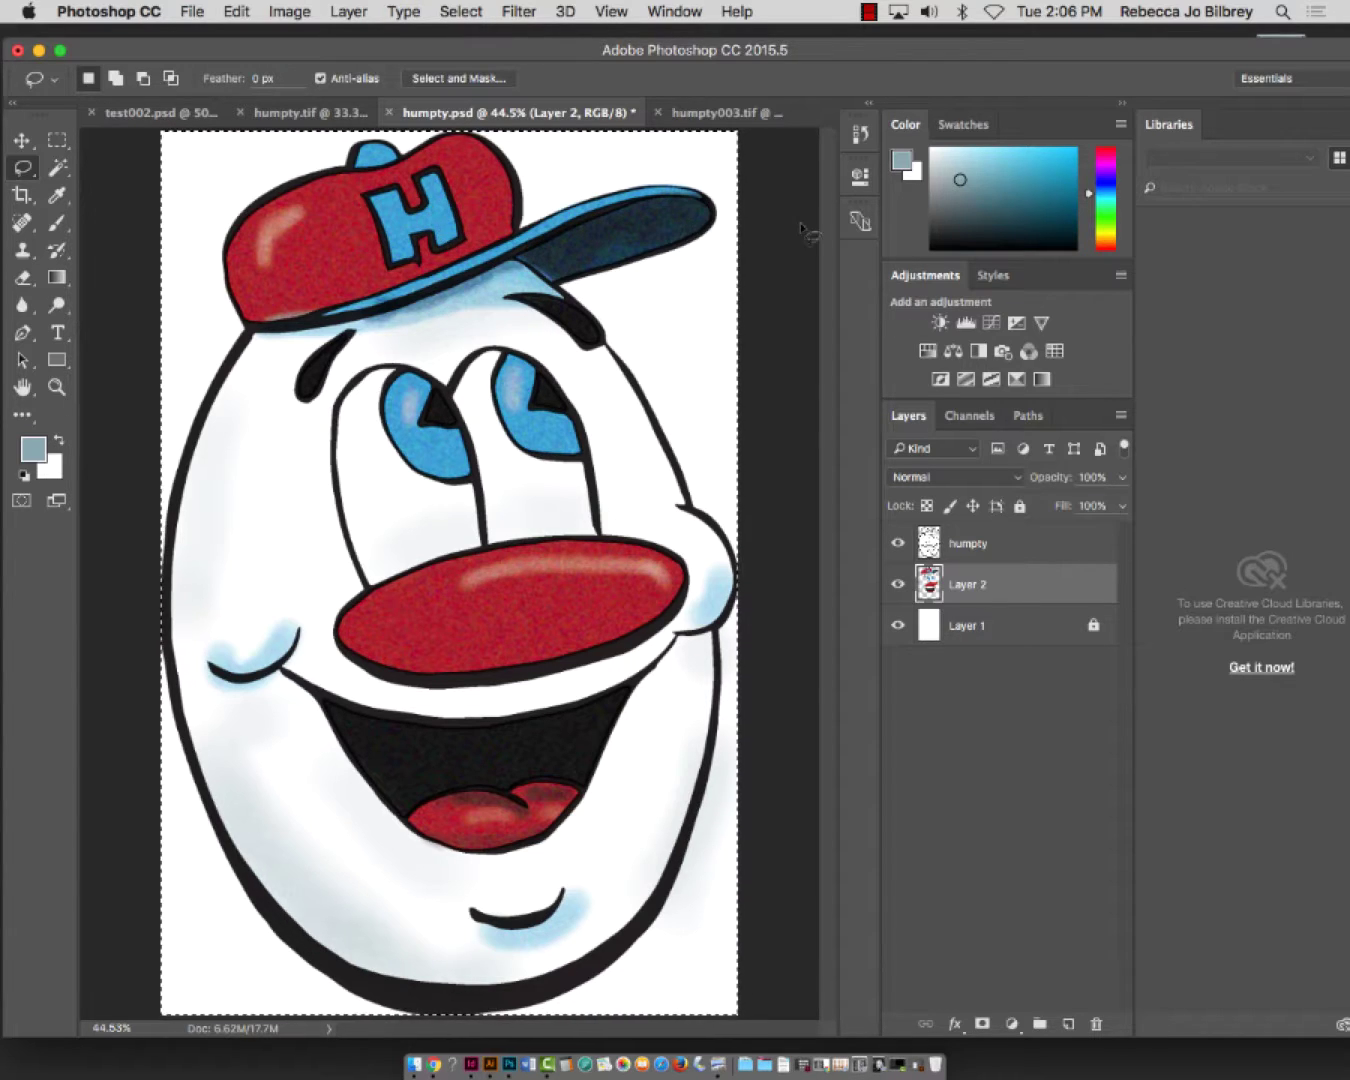
# Replace the canvas selection with the black line art on the humpty layer, using the Magic Wand extended to Similar areas
pyautogui.click(57, 387)
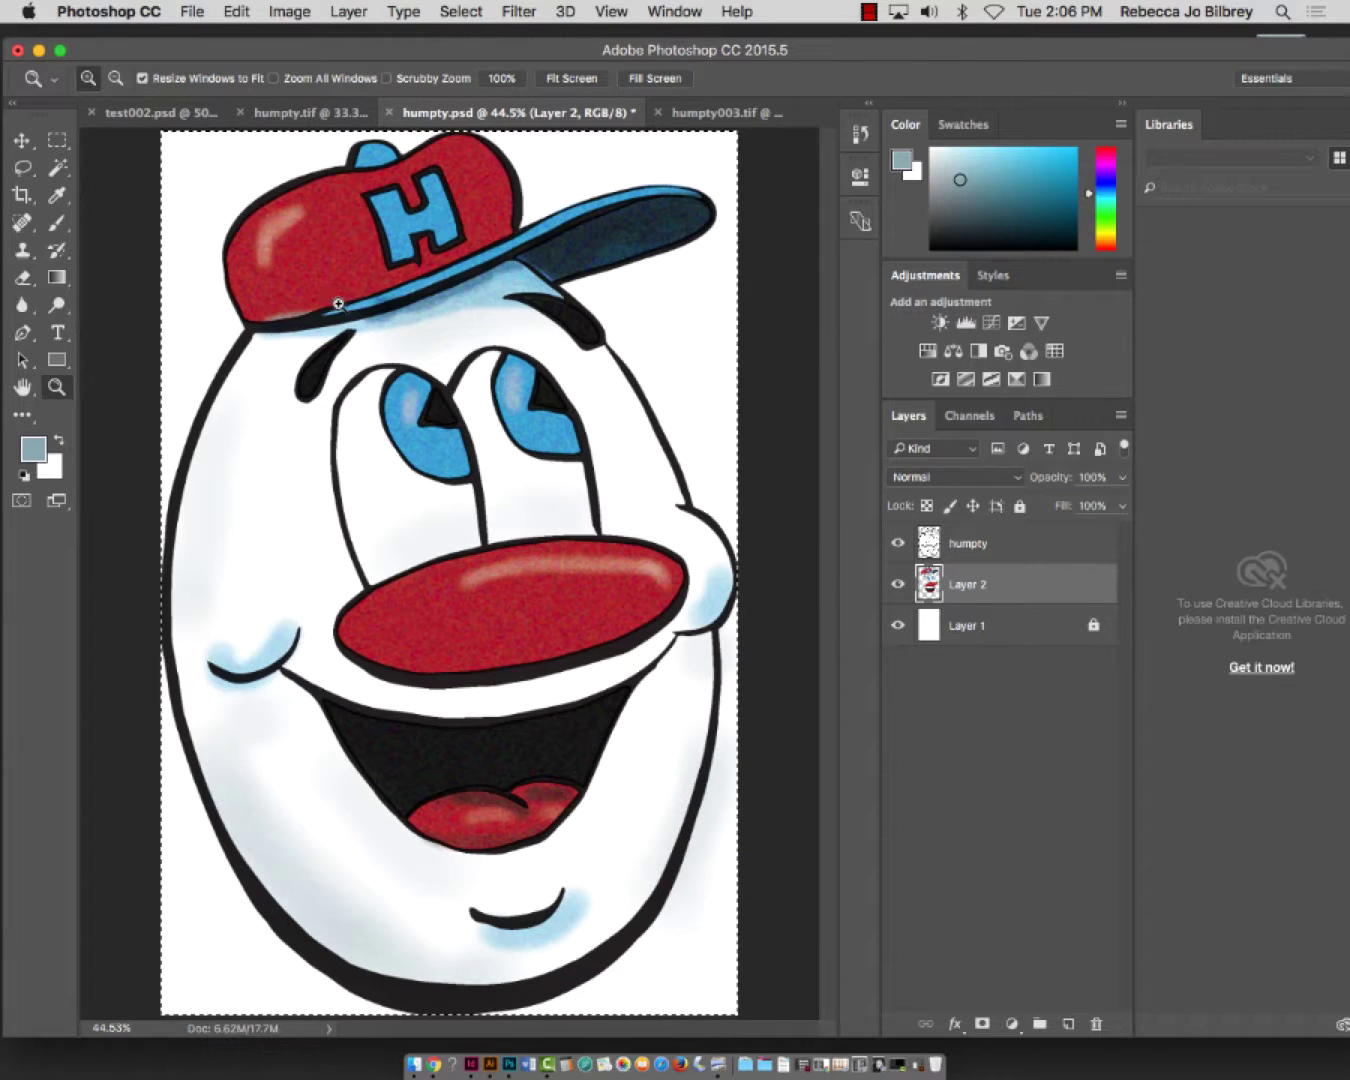
pyautogui.moveTo(393, 312); pyautogui.dragTo(580, 361)
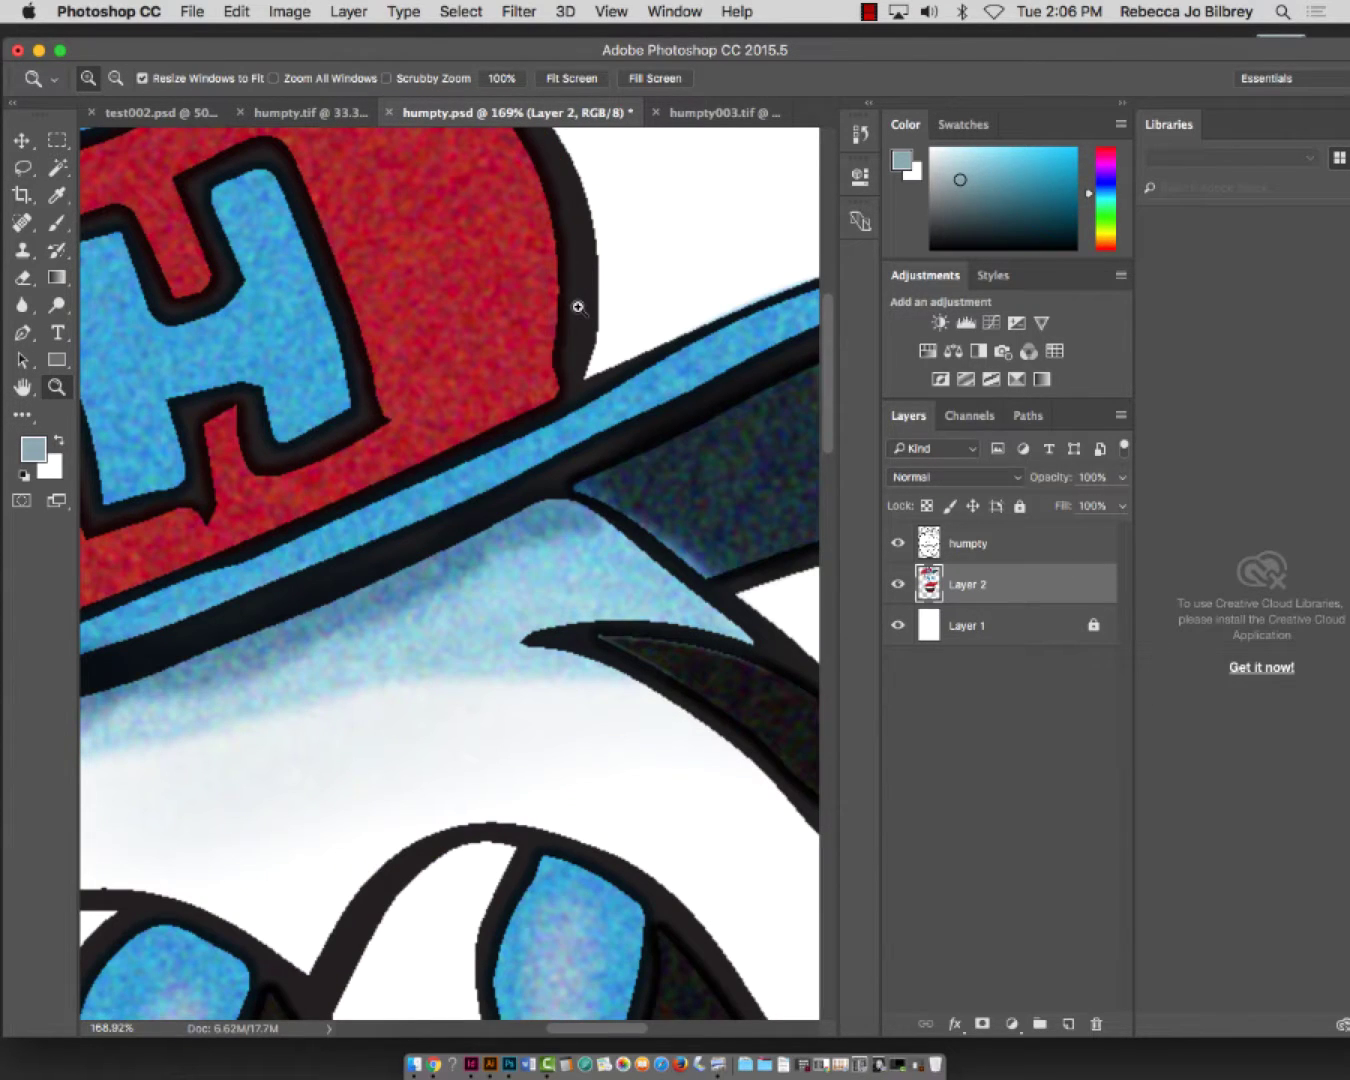
pyautogui.press('super+0')
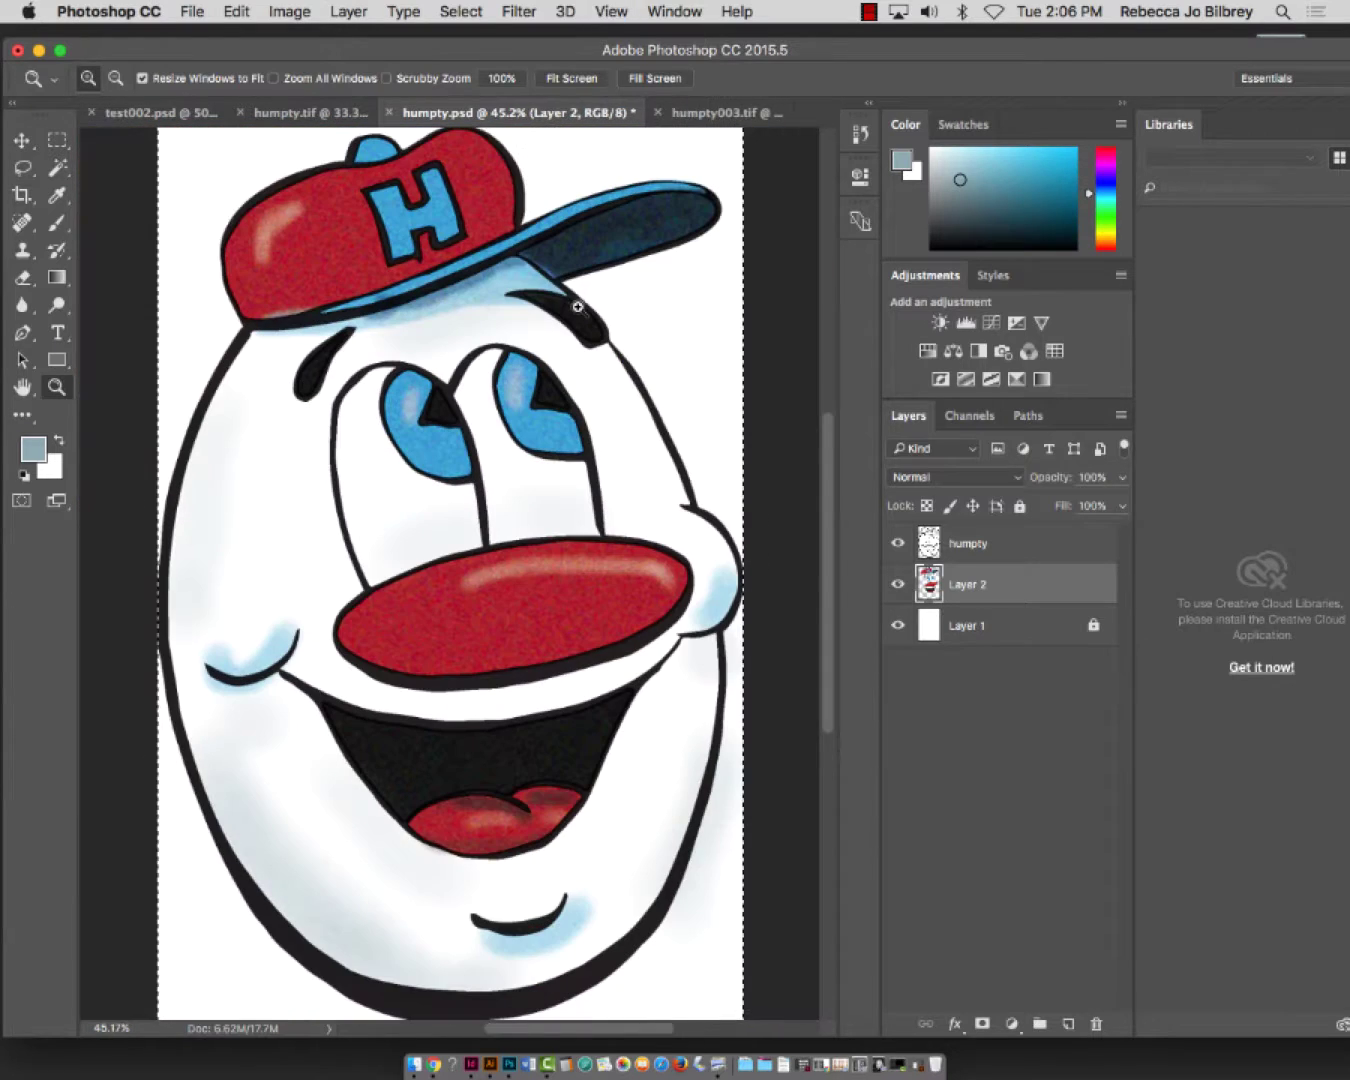
pyautogui.click(1009, 555)
pyautogui.click(54, 174)
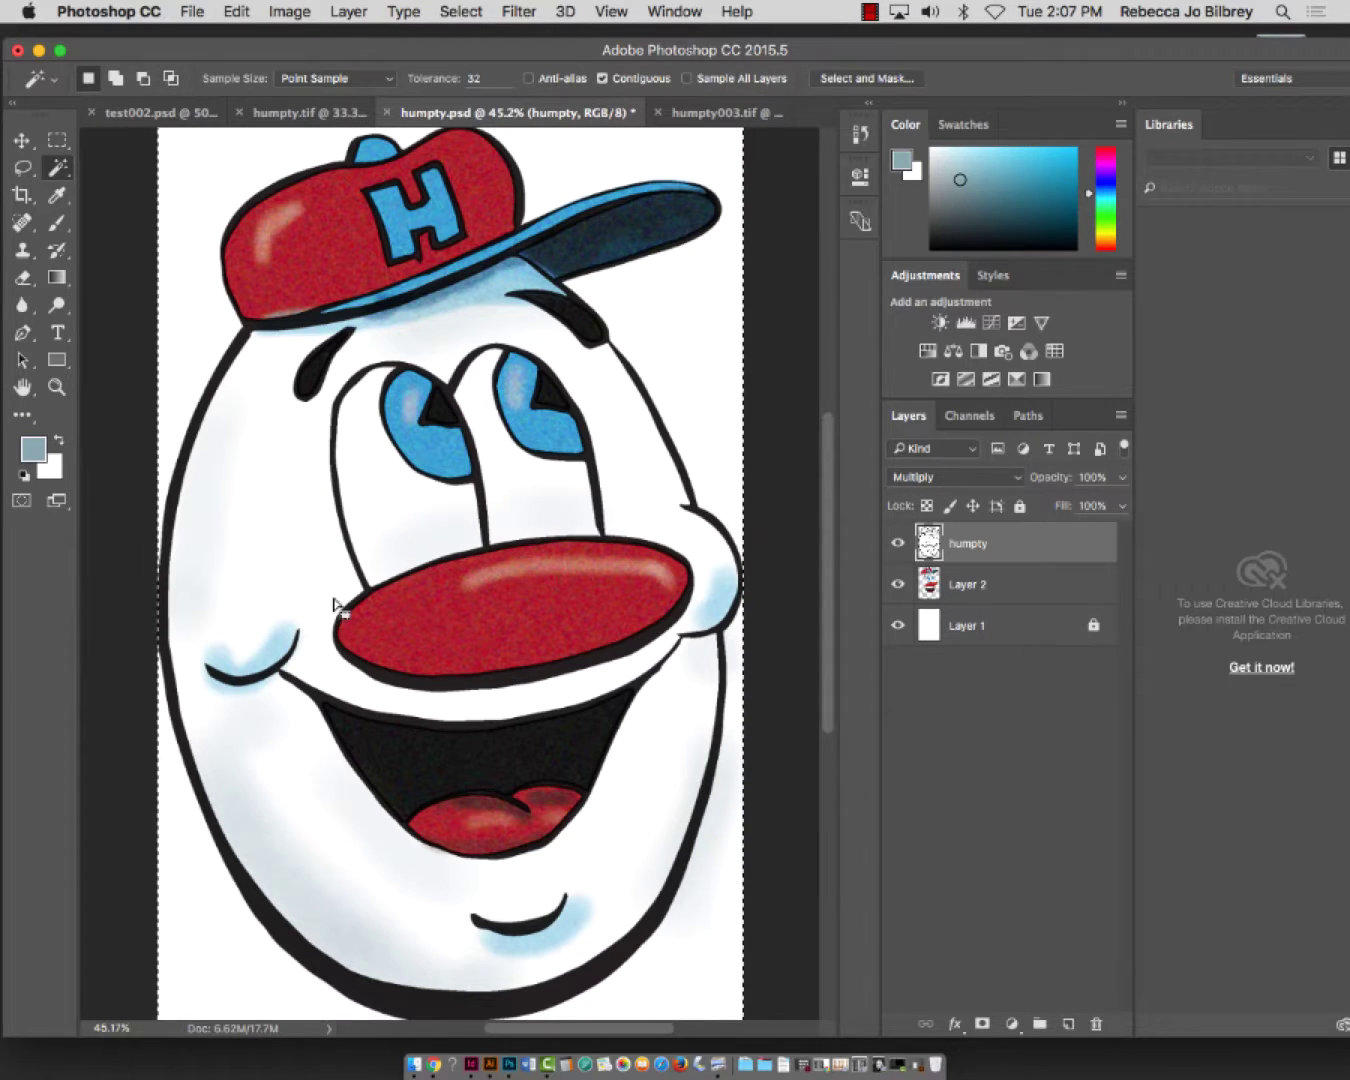
pyautogui.press('super+d')
pyautogui.click(398, 686)
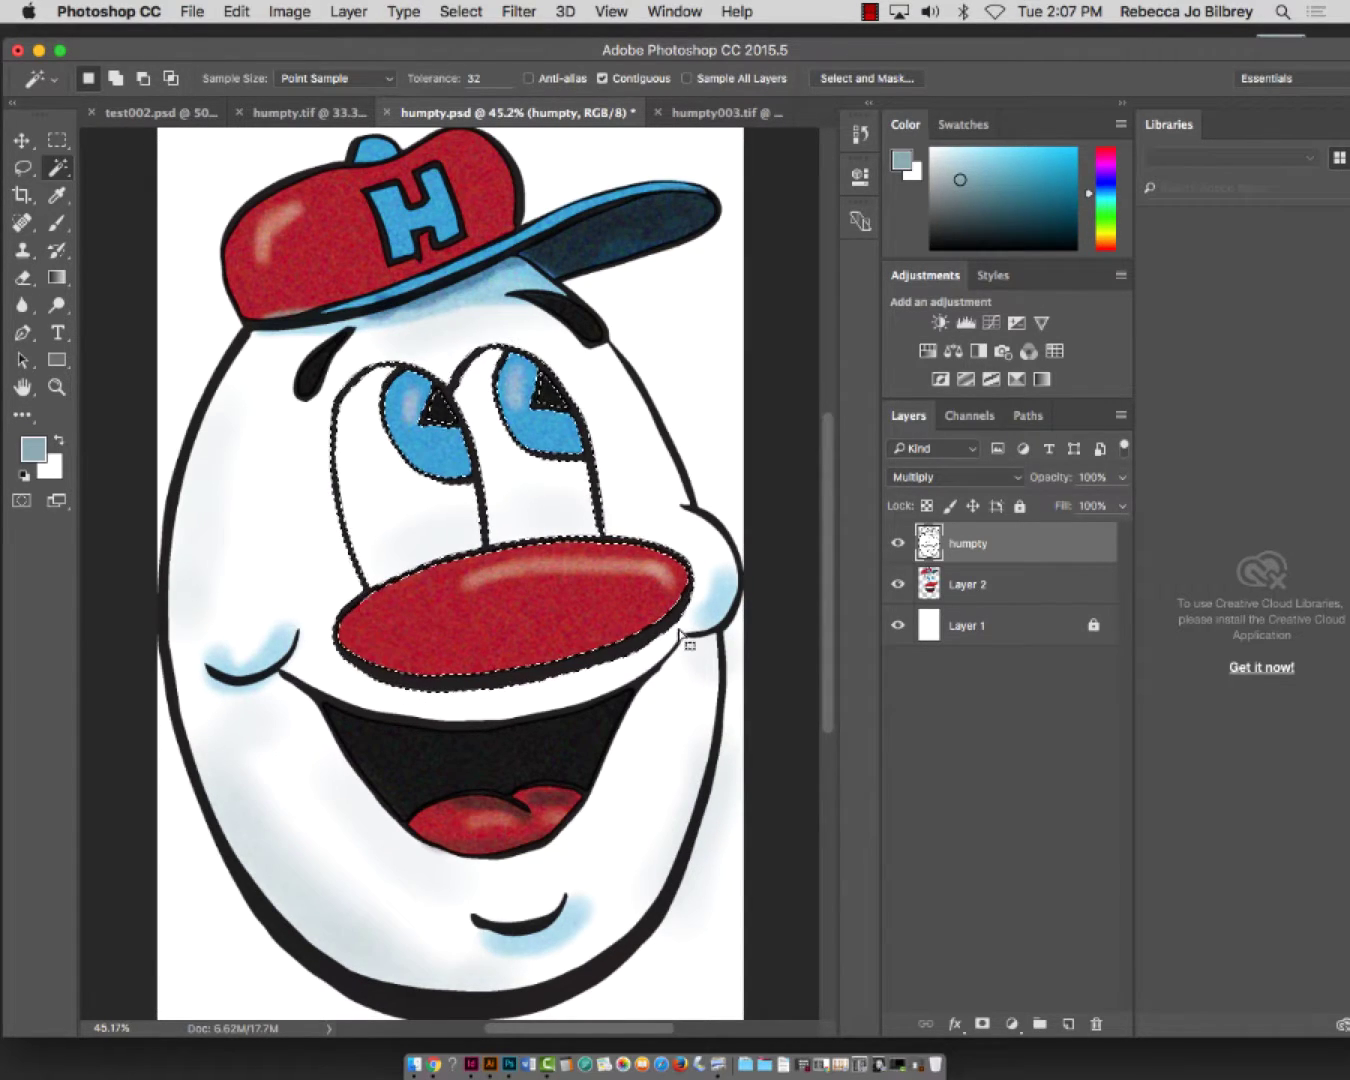
pyautogui.click(461, 10)
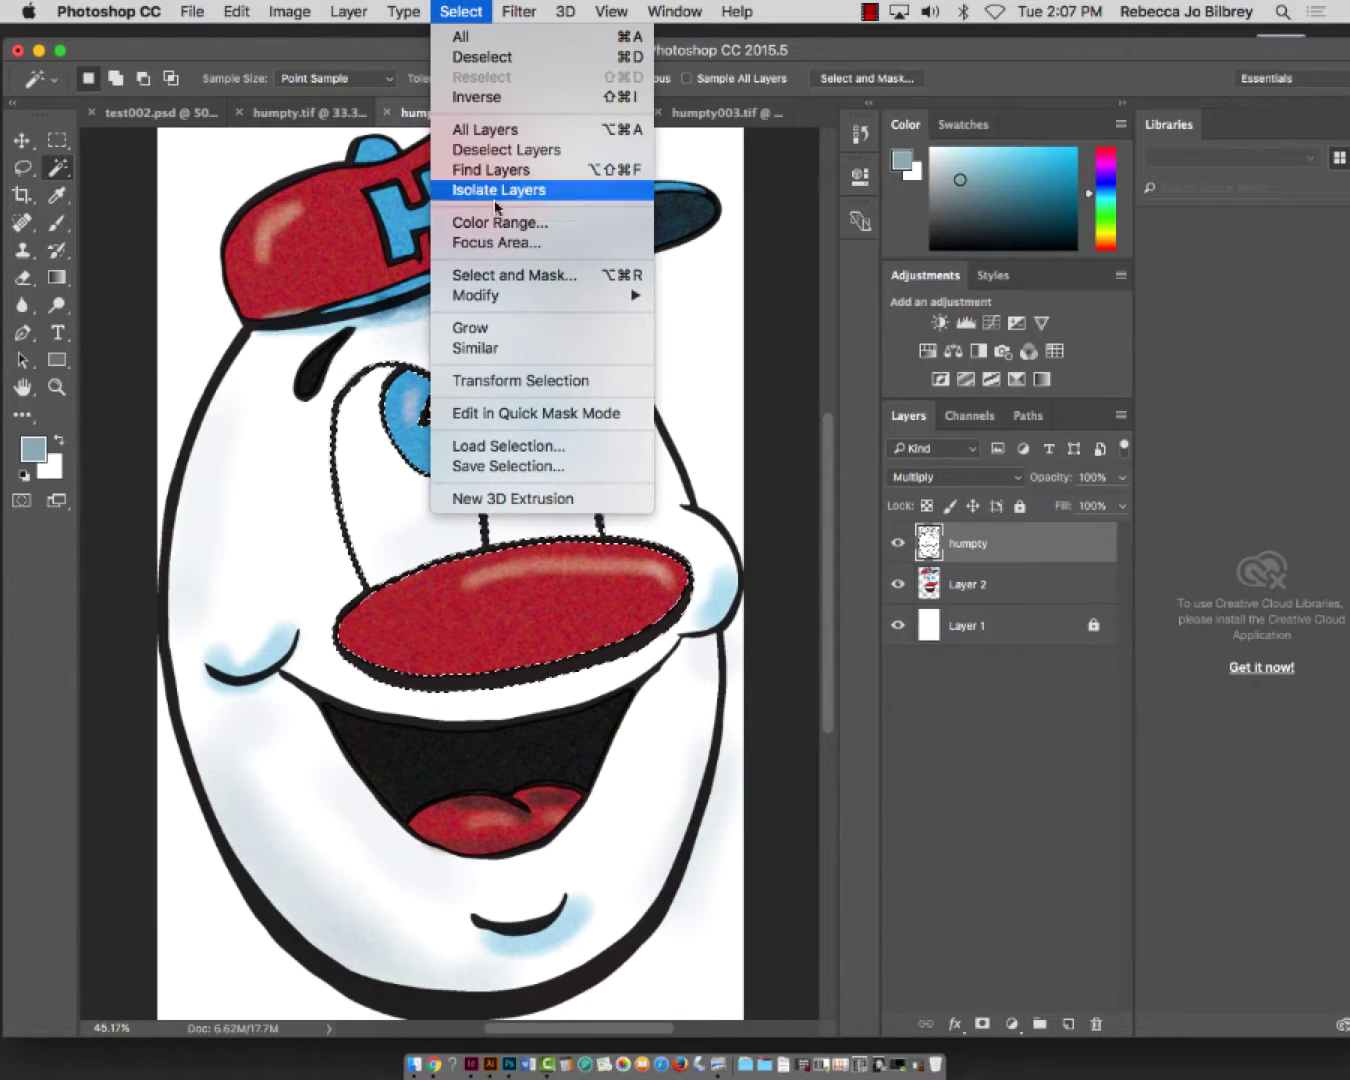
pyautogui.click(500, 348)
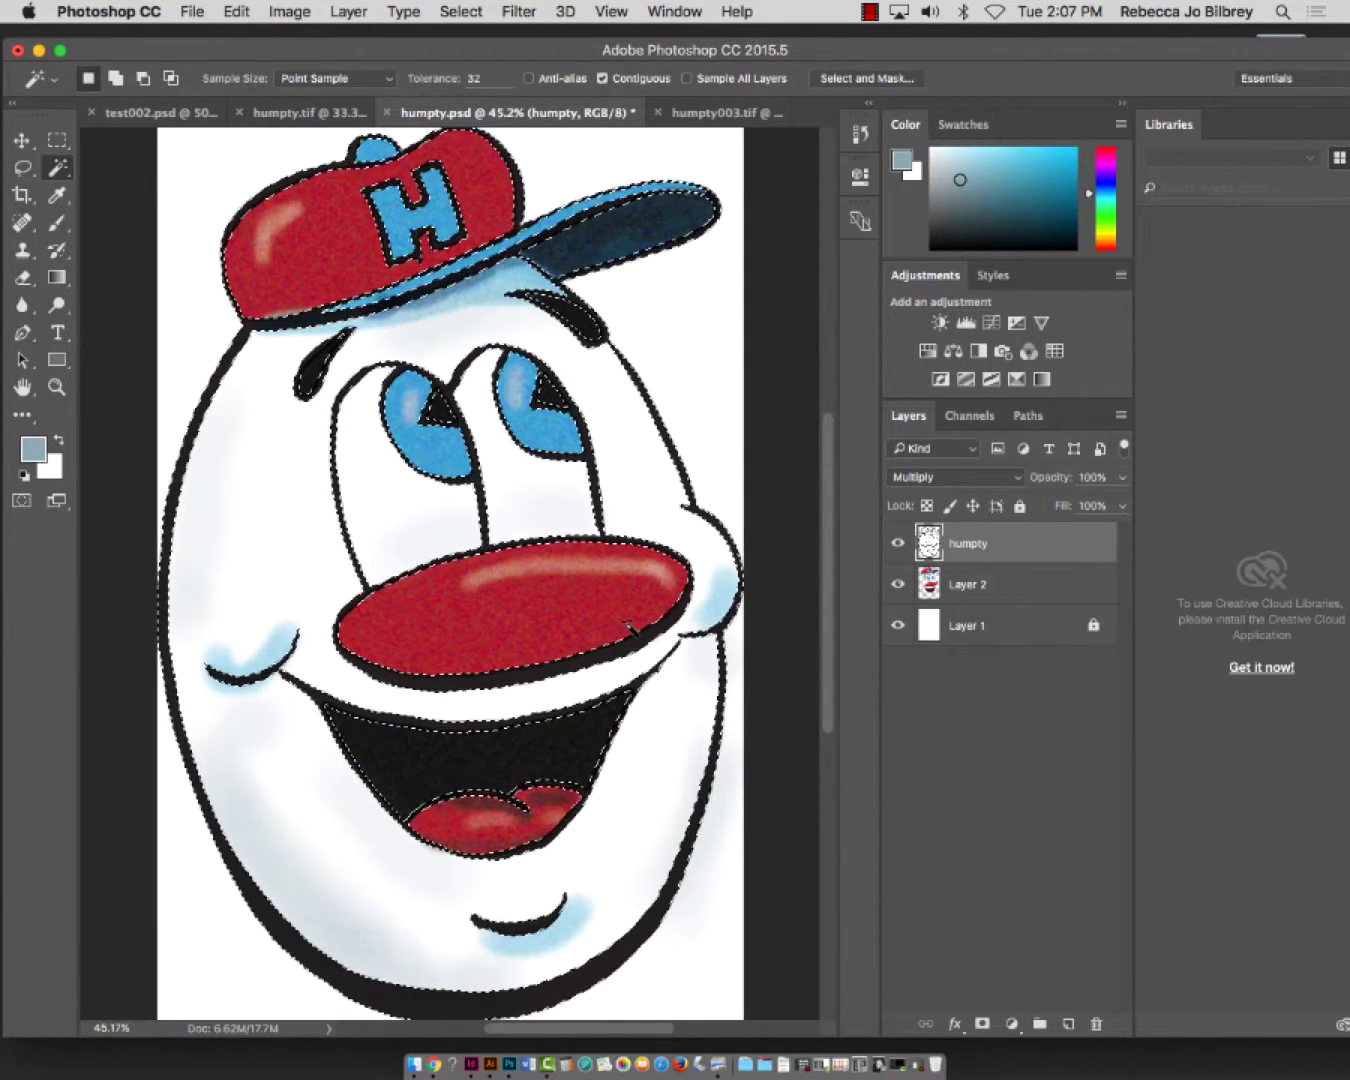
# Set the foreground color to a rich black of C 30, M 30, Y 30, K 100
pyautogui.click(33, 451)
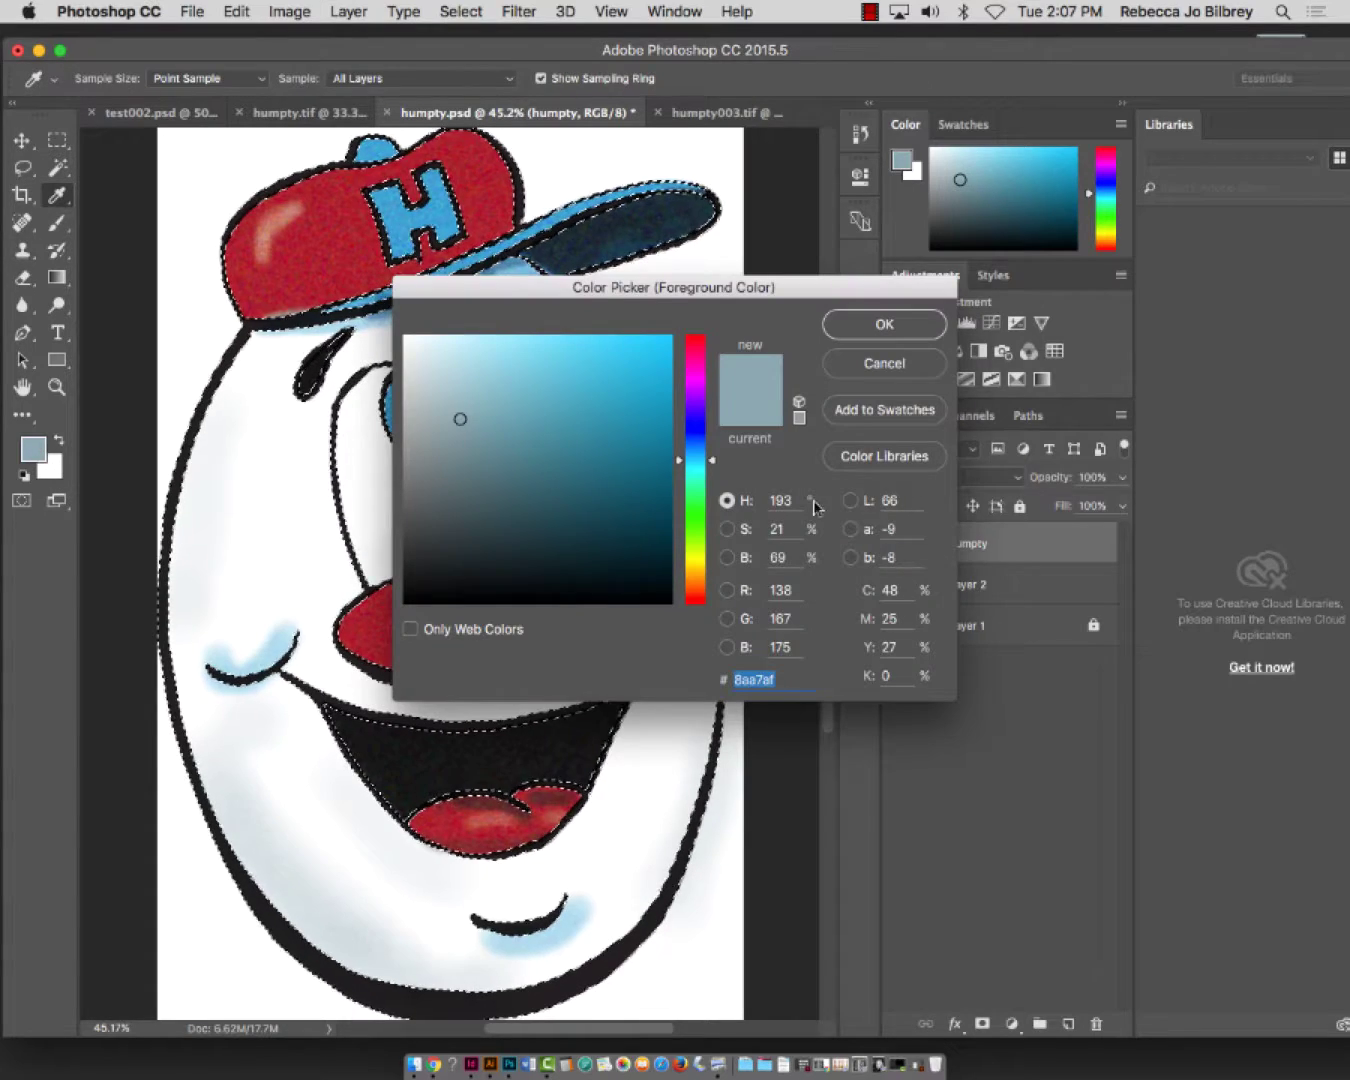
pyautogui.click(876, 589)
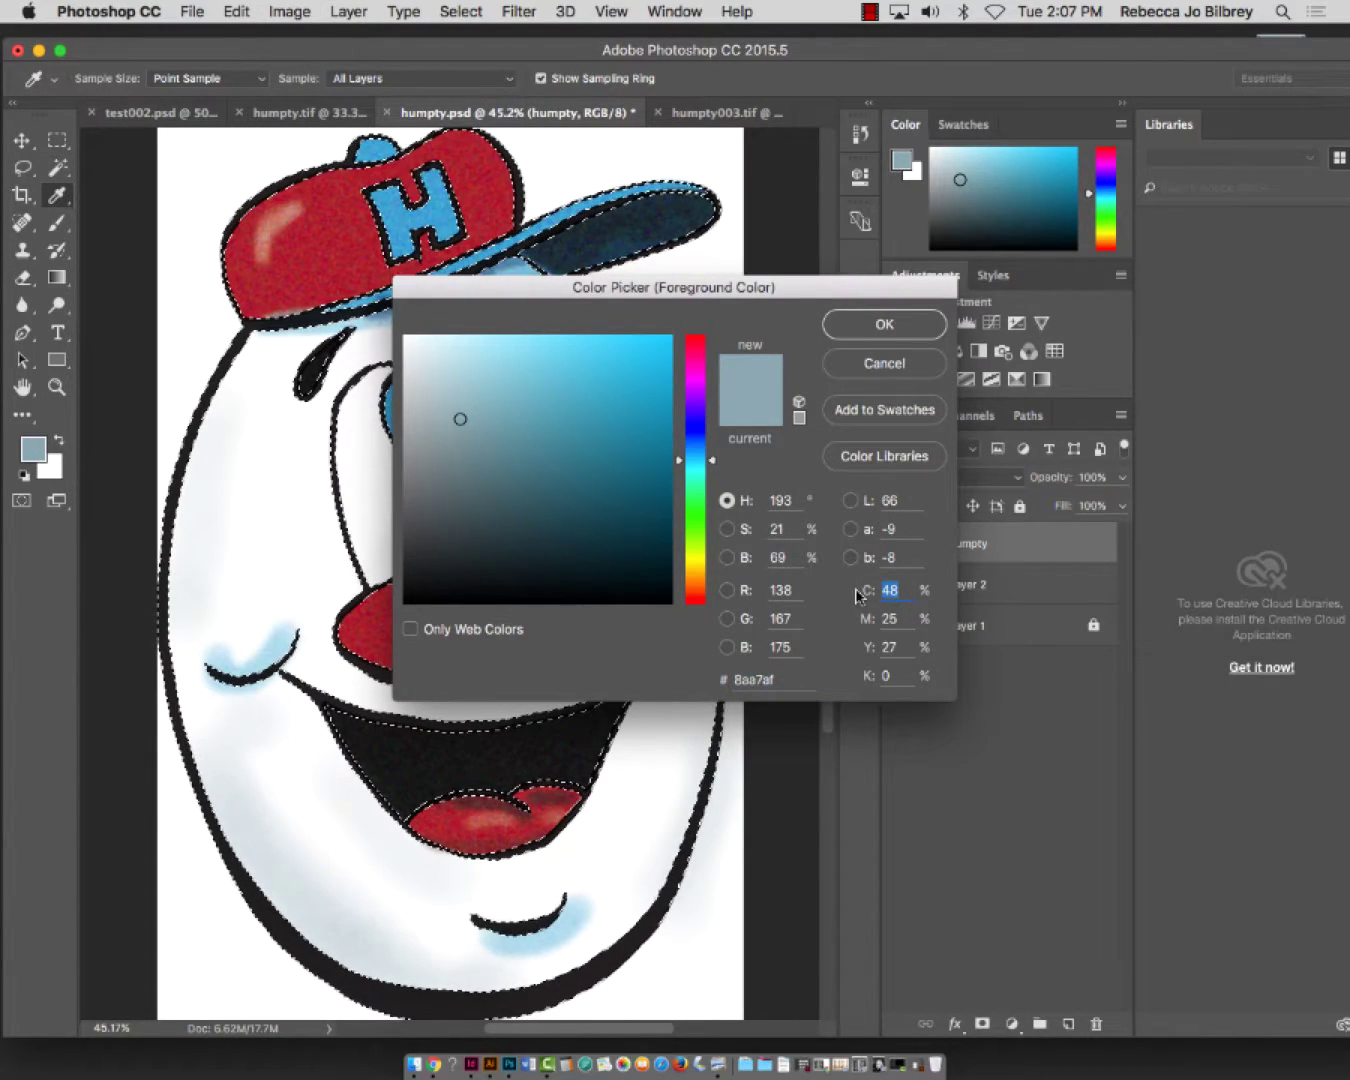
pyautogui.write('30')
pyautogui.press('Tab')
pyautogui.write('30')
pyautogui.press('Tab')
pyautogui.write('30')
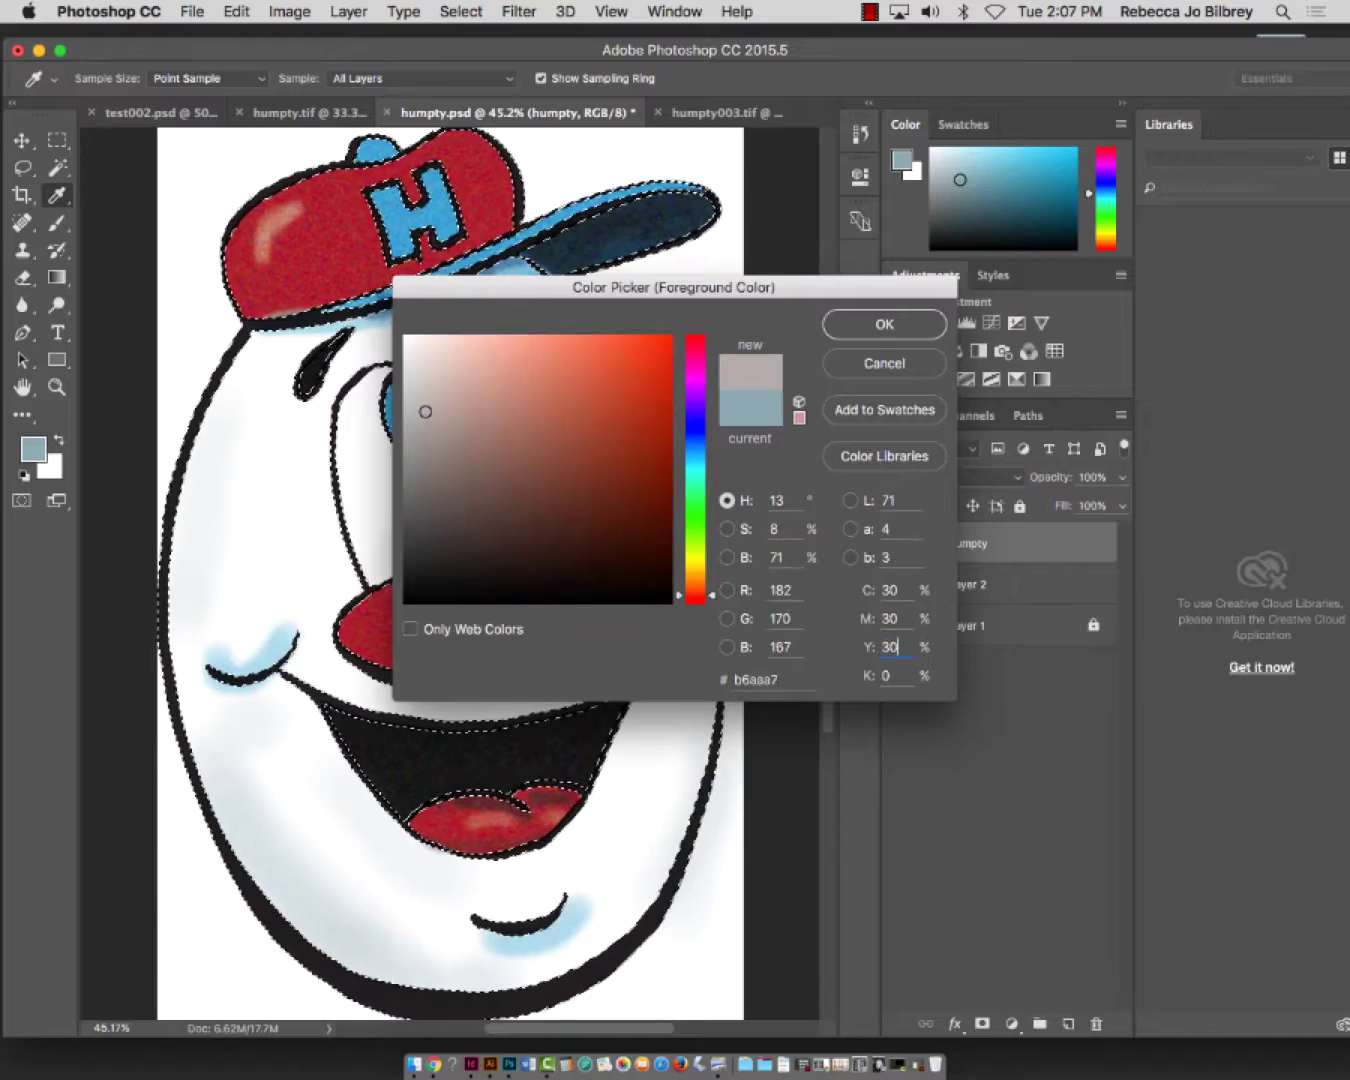
pyautogui.press('Tab')
pyautogui.write('100')
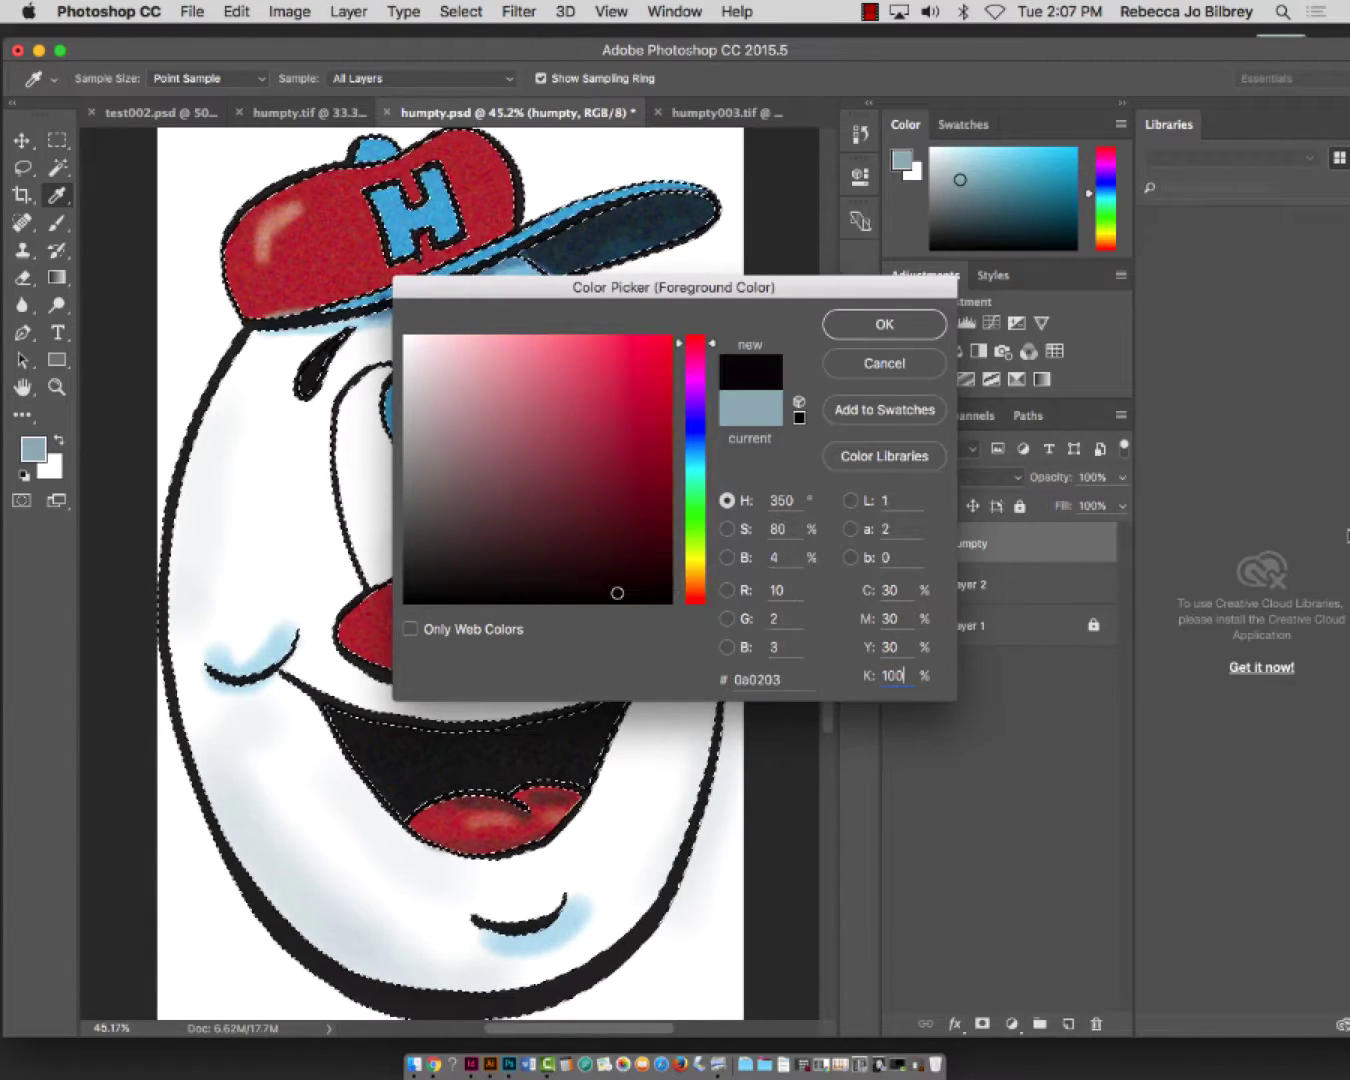
pyautogui.click(870, 323)
# Fill the selected line art on the humpty layer with the rich black, deselect it and inspect the cap brim up close
pyautogui.click(237, 11)
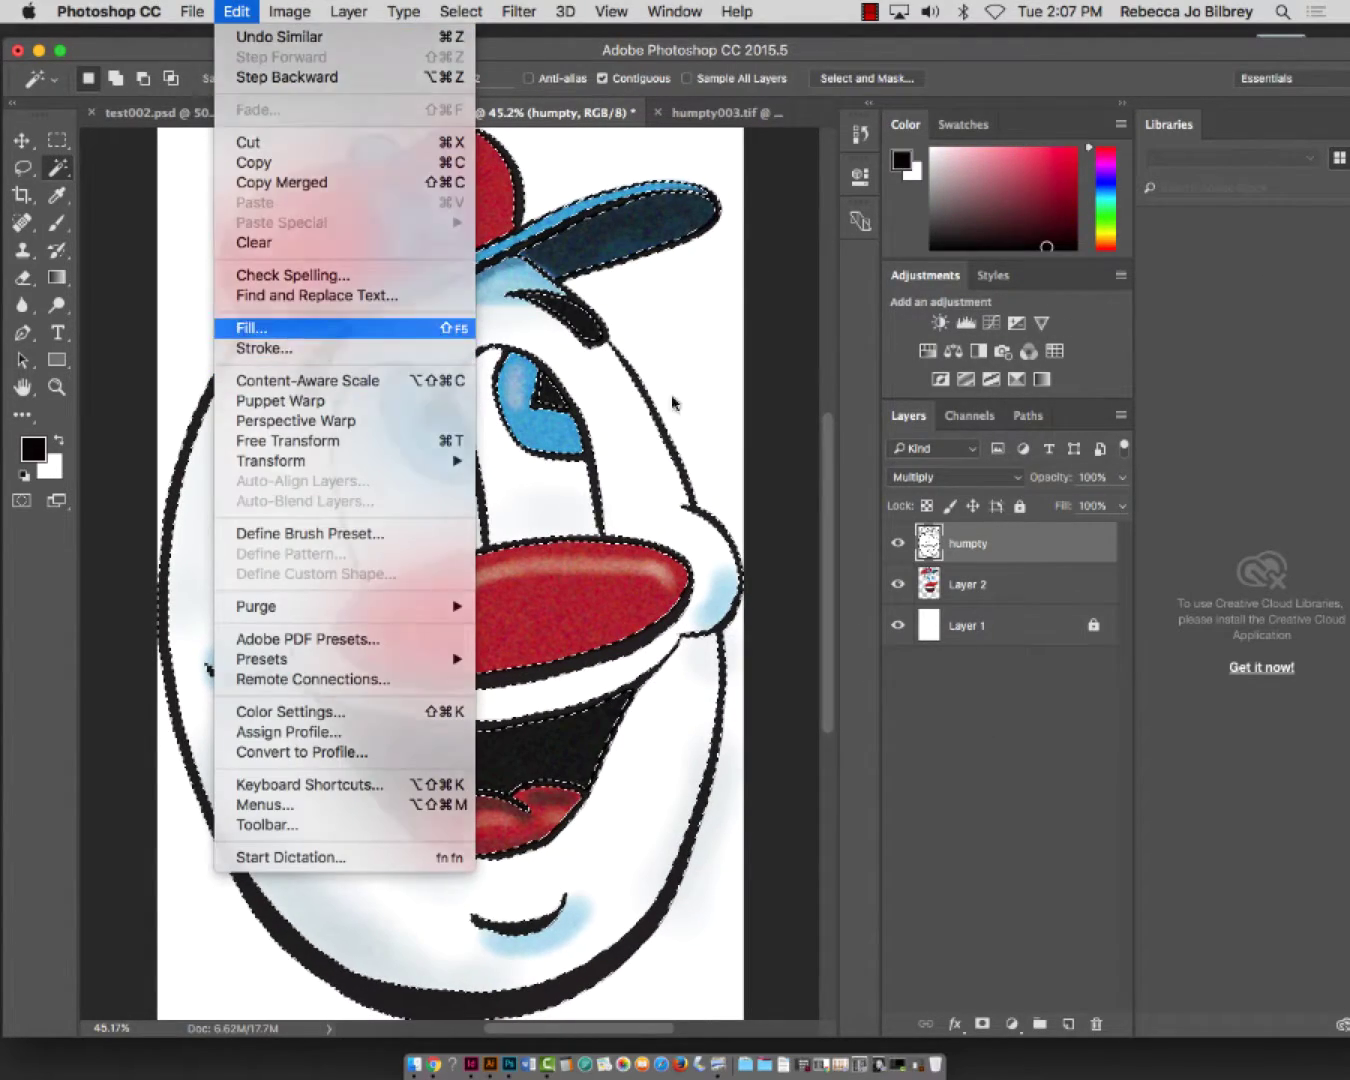
pyautogui.click(300, 328)
pyautogui.click(932, 404)
pyautogui.press('w')
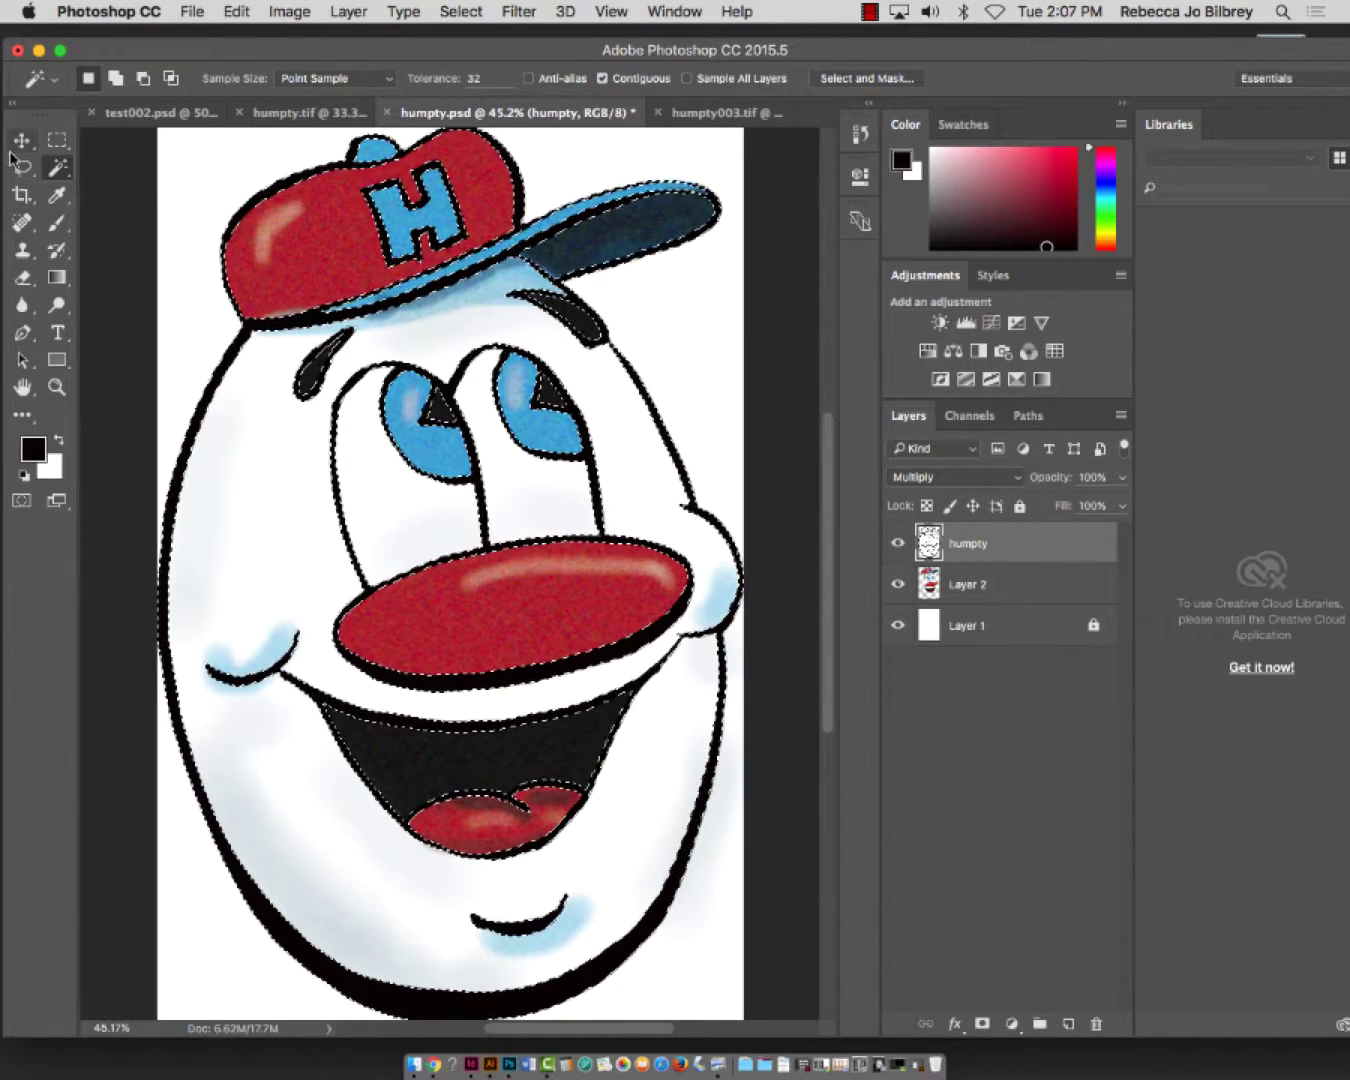
pyautogui.press('super+d')
pyautogui.click(57, 388)
pyautogui.moveTo(512, 215); pyautogui.dragTo(626, 292)
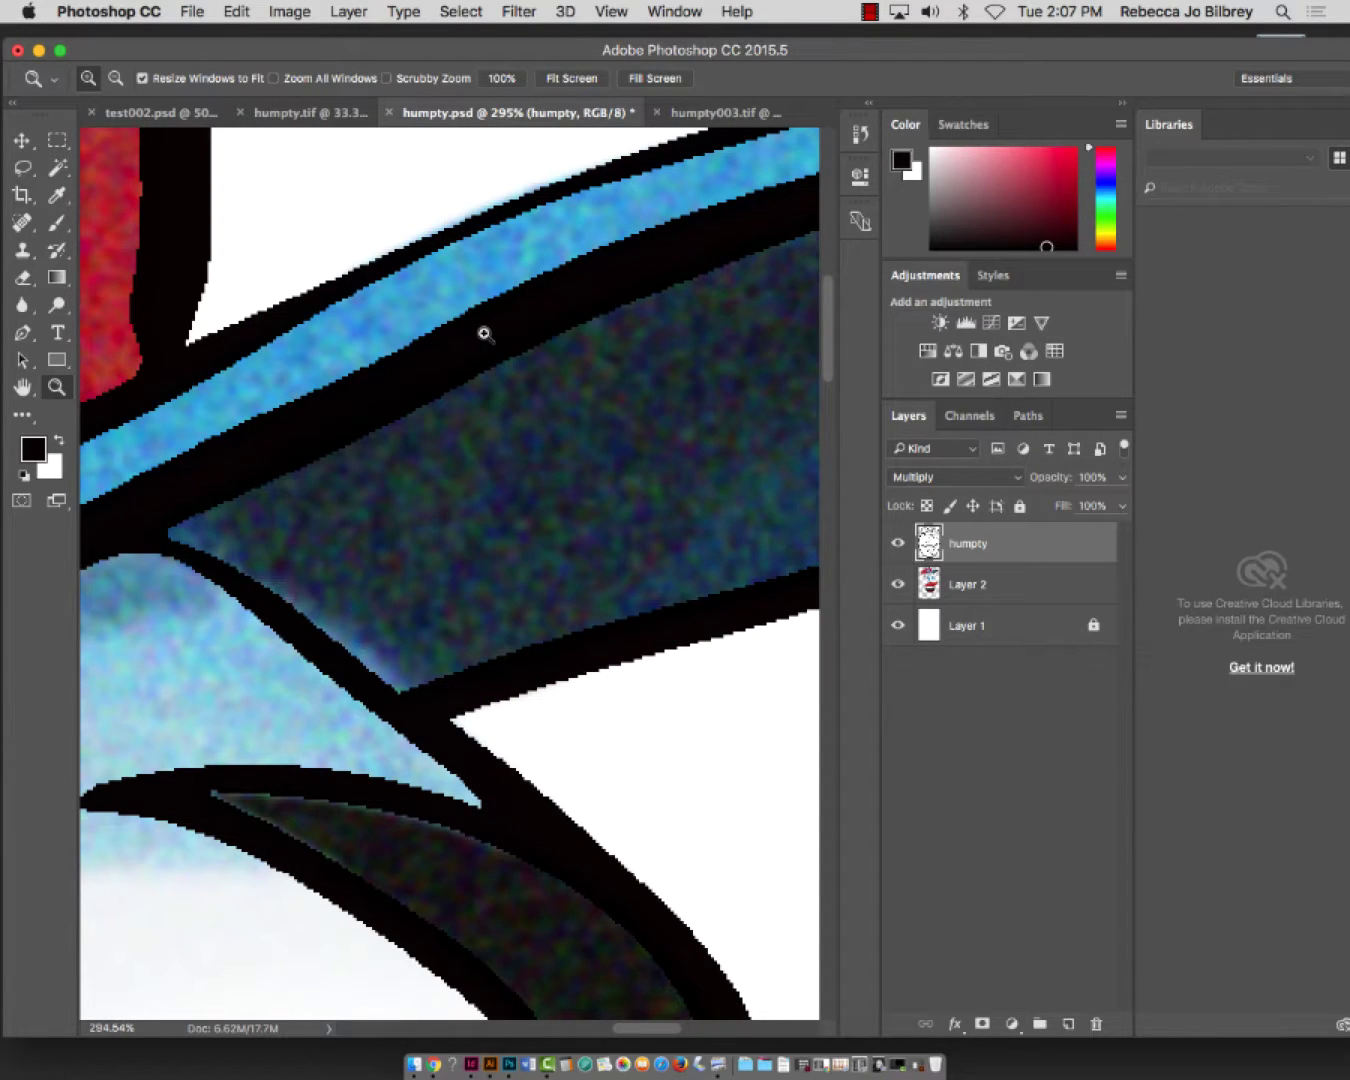
pyautogui.press('super+0')
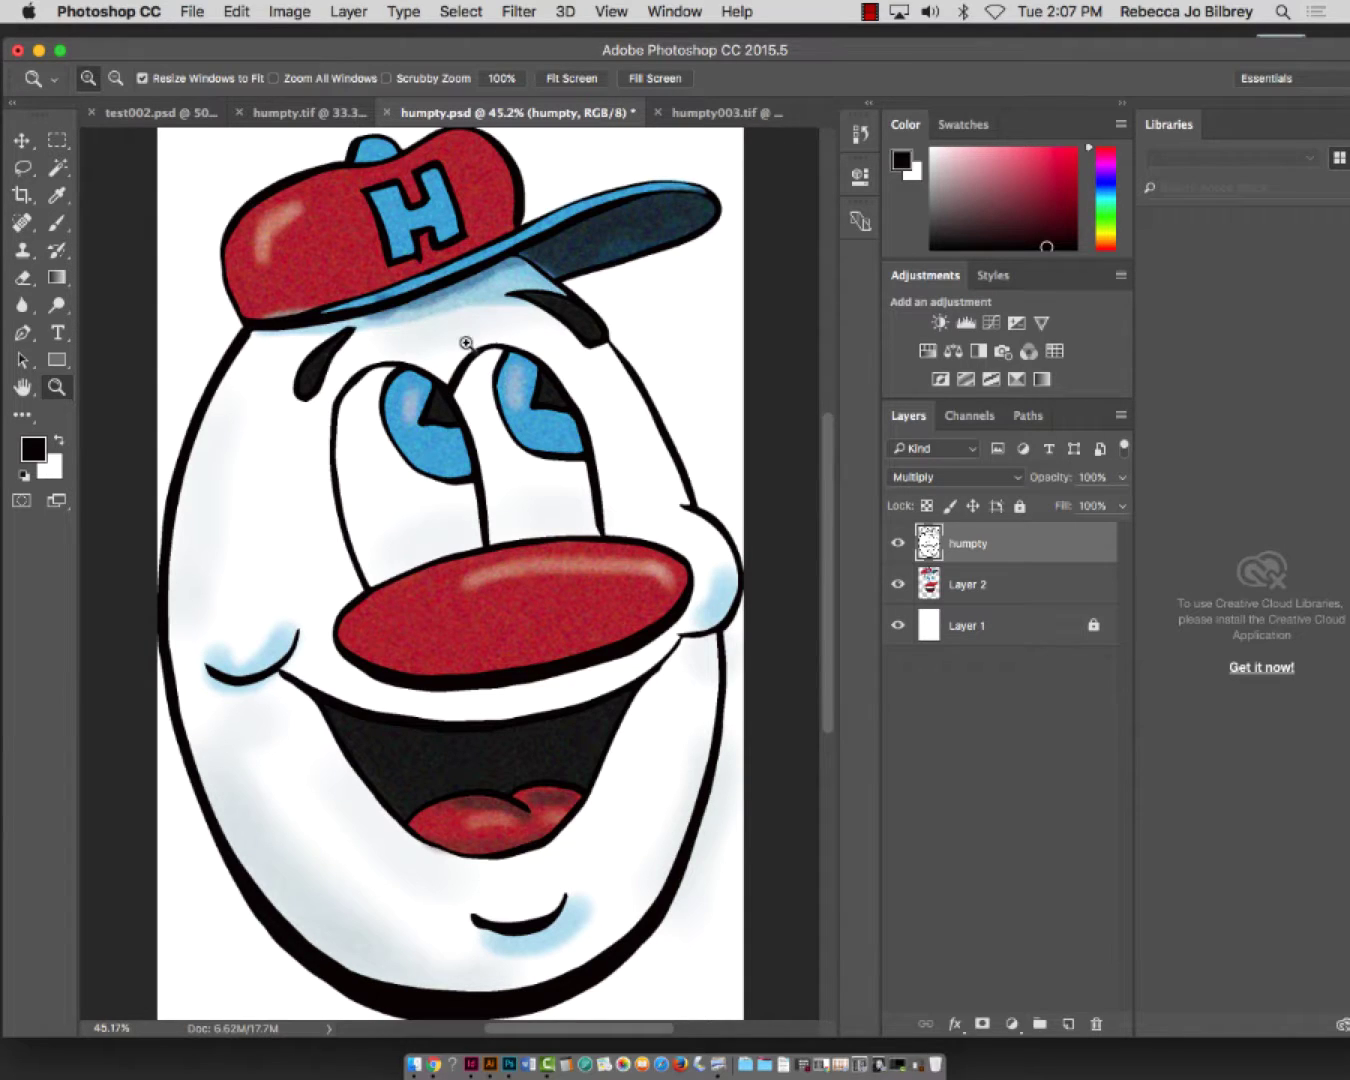
# Select the entire canvas on Layer 2
pyautogui.click(984, 586)
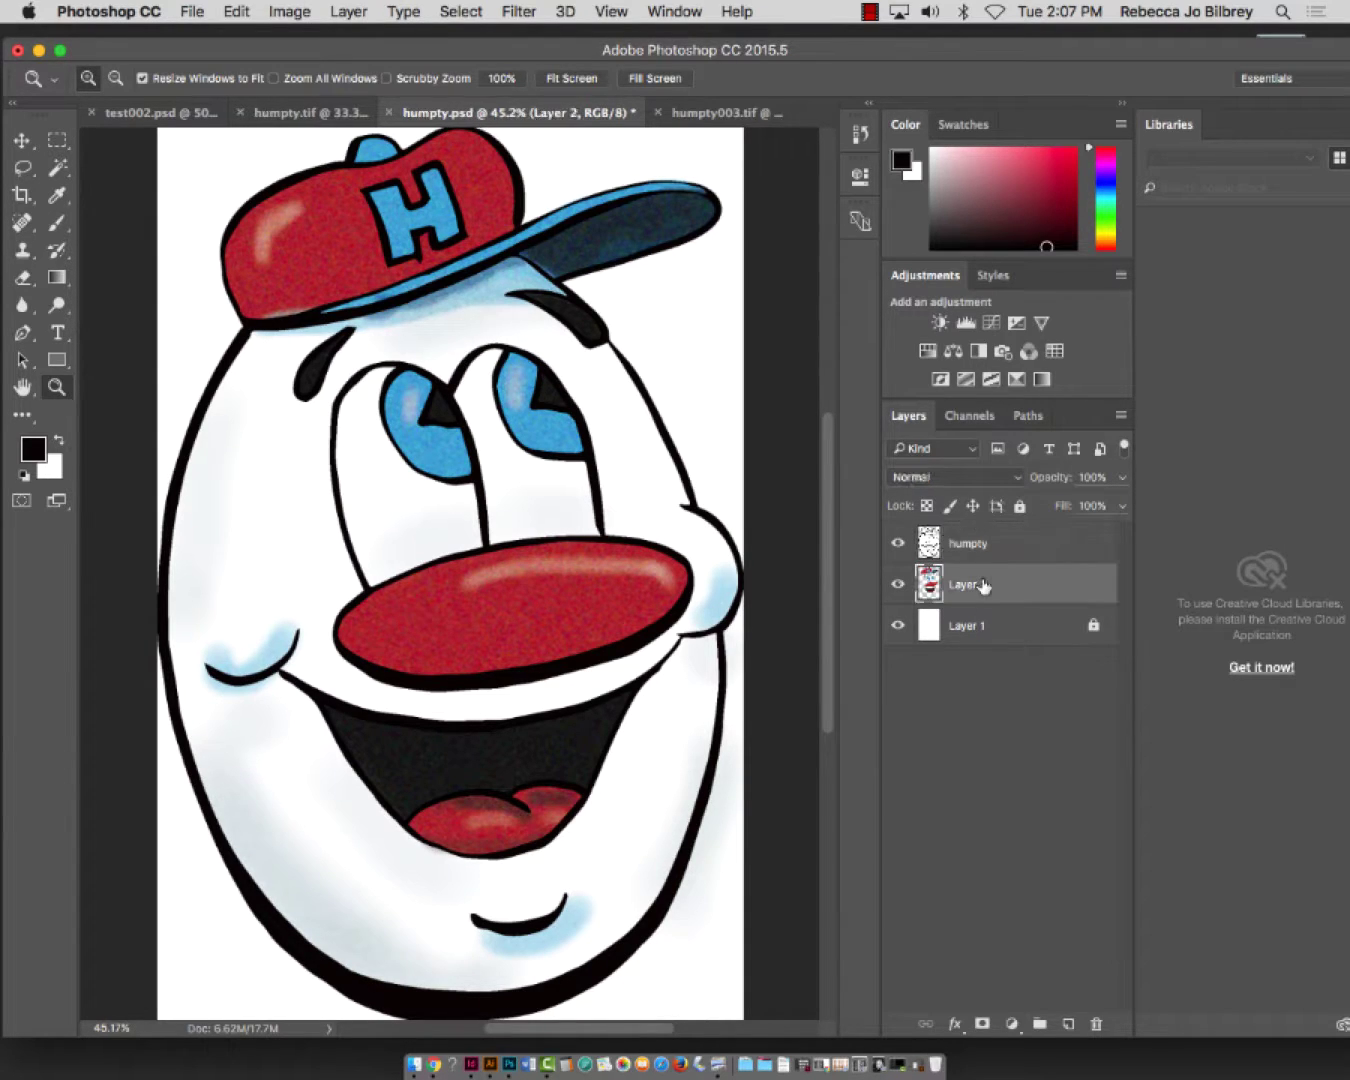
pyautogui.press('super+a')
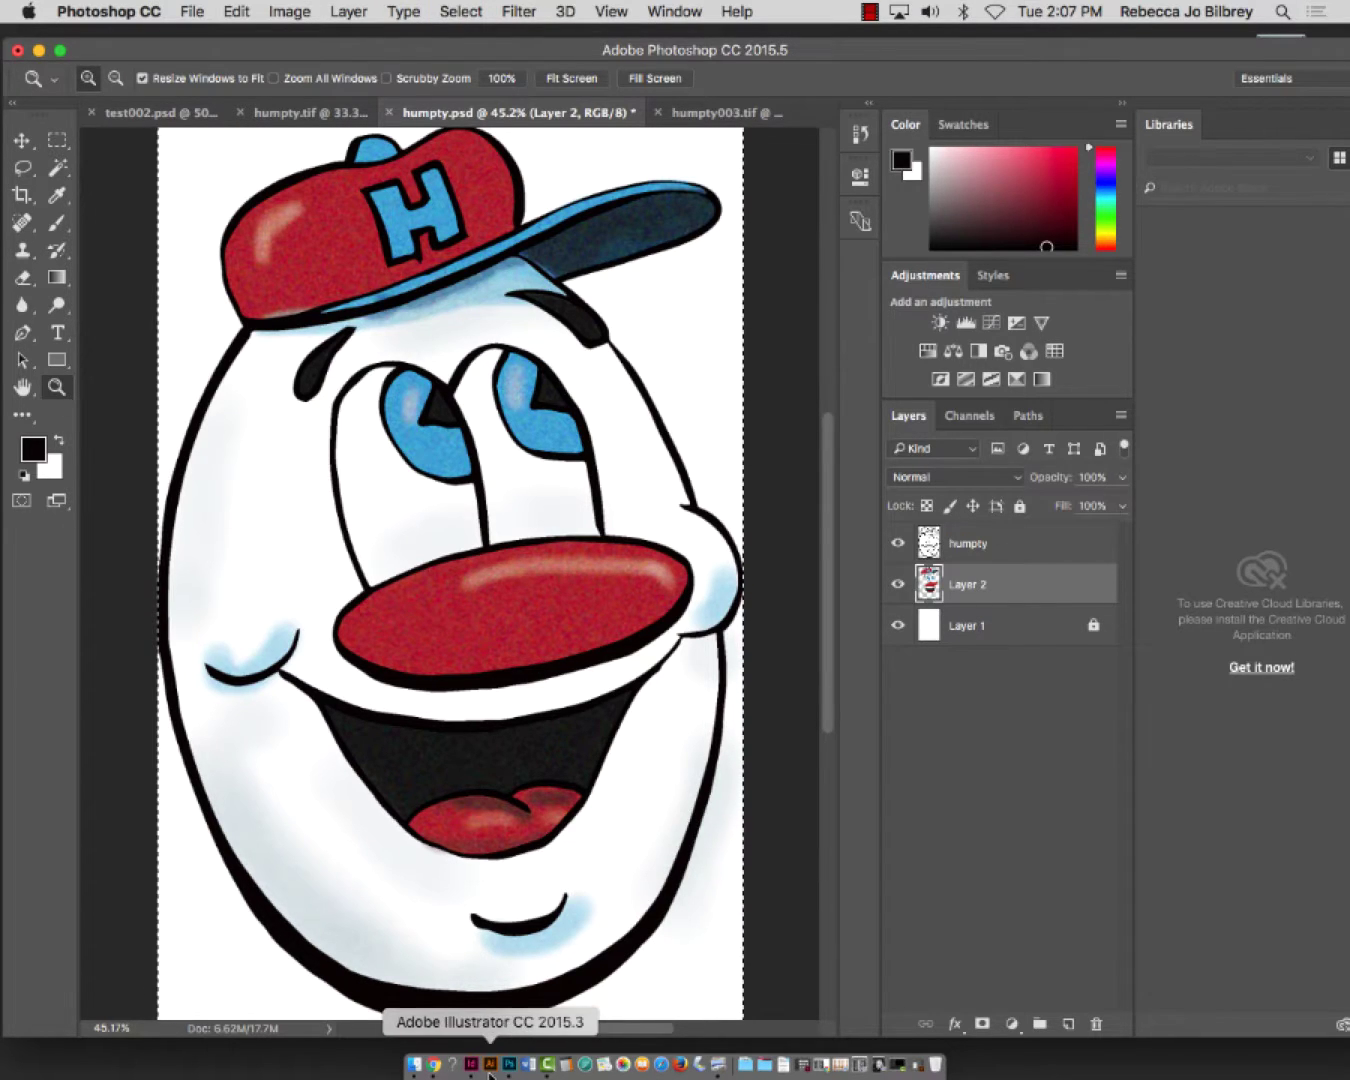
# Switch to Illustrator to view the flat-colored humpty.eps artwork, and return to Photoshop
pyautogui.click(493, 1066)
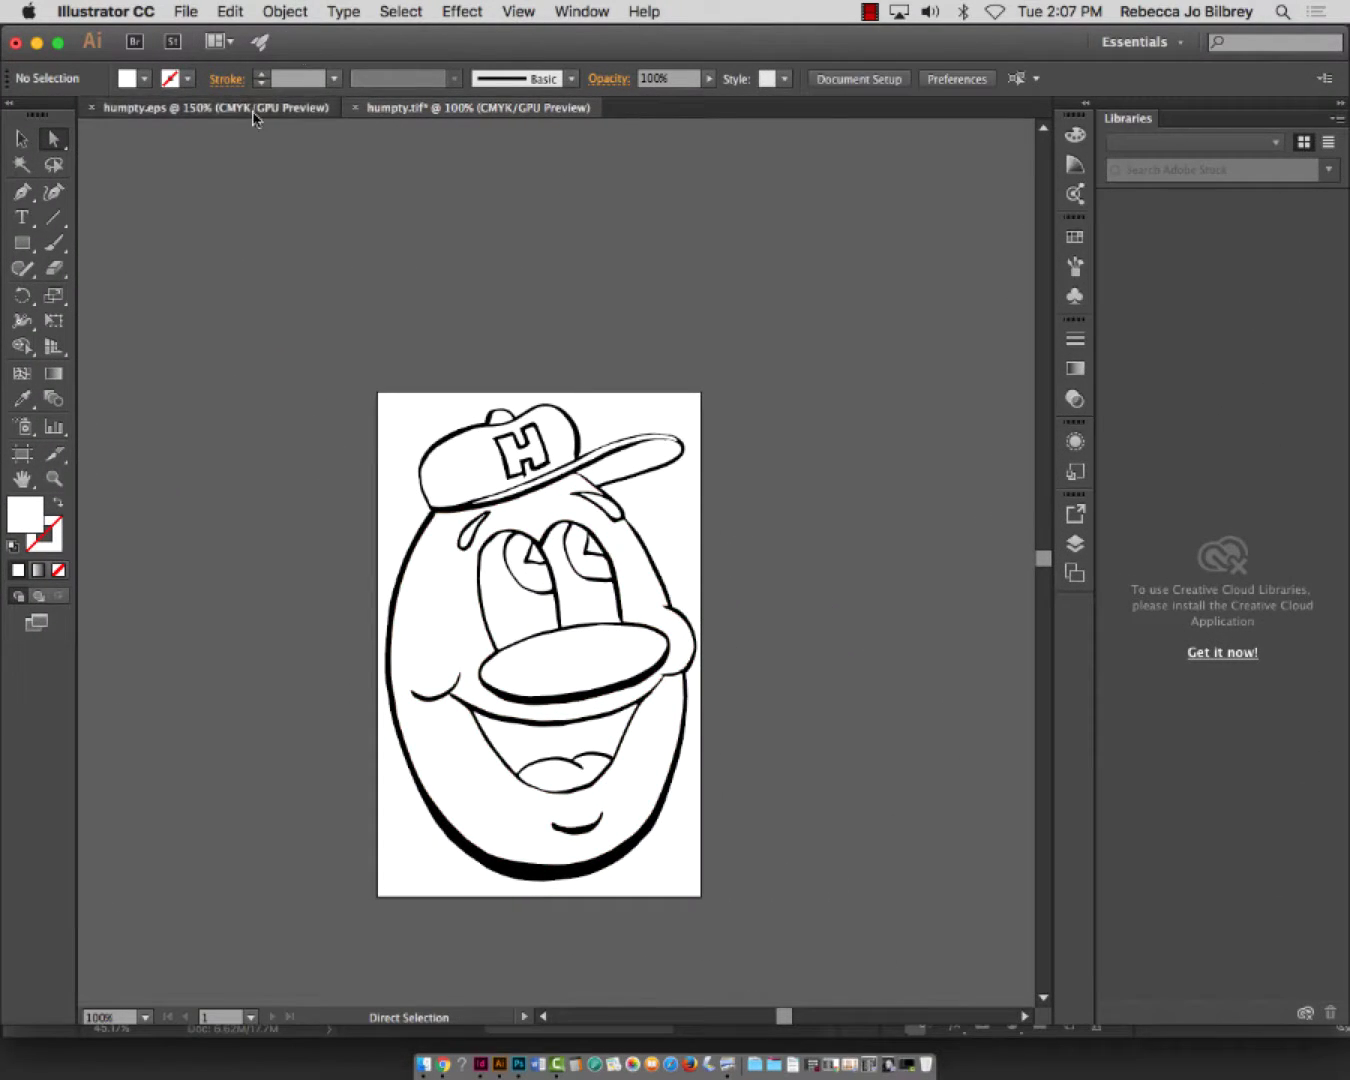
pyautogui.click(250, 108)
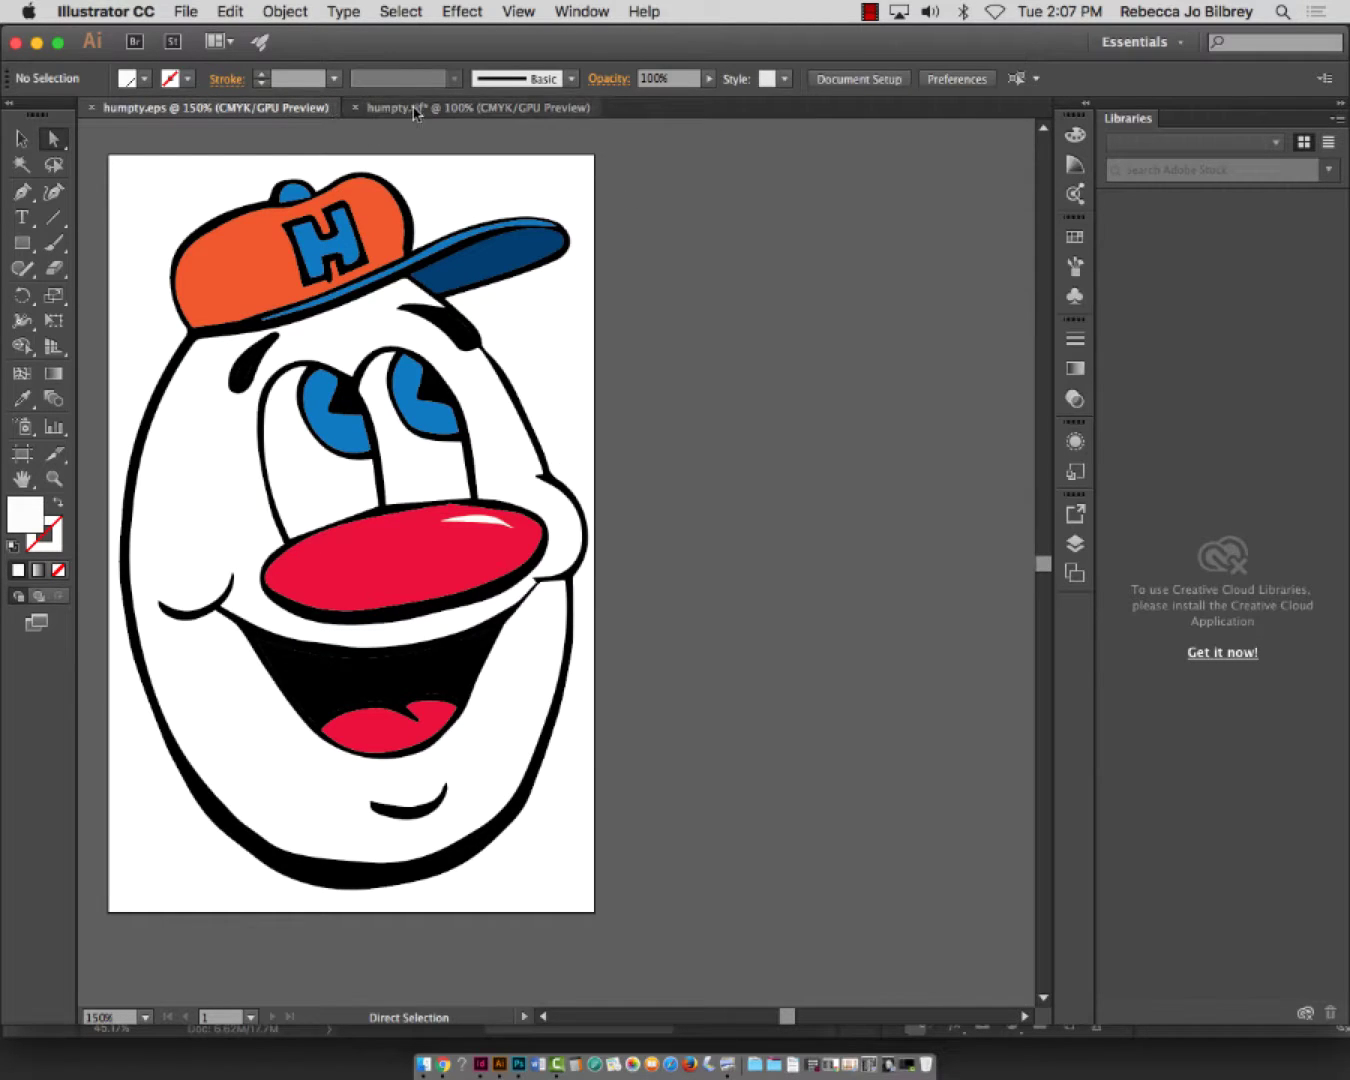
pyautogui.click(518, 1065)
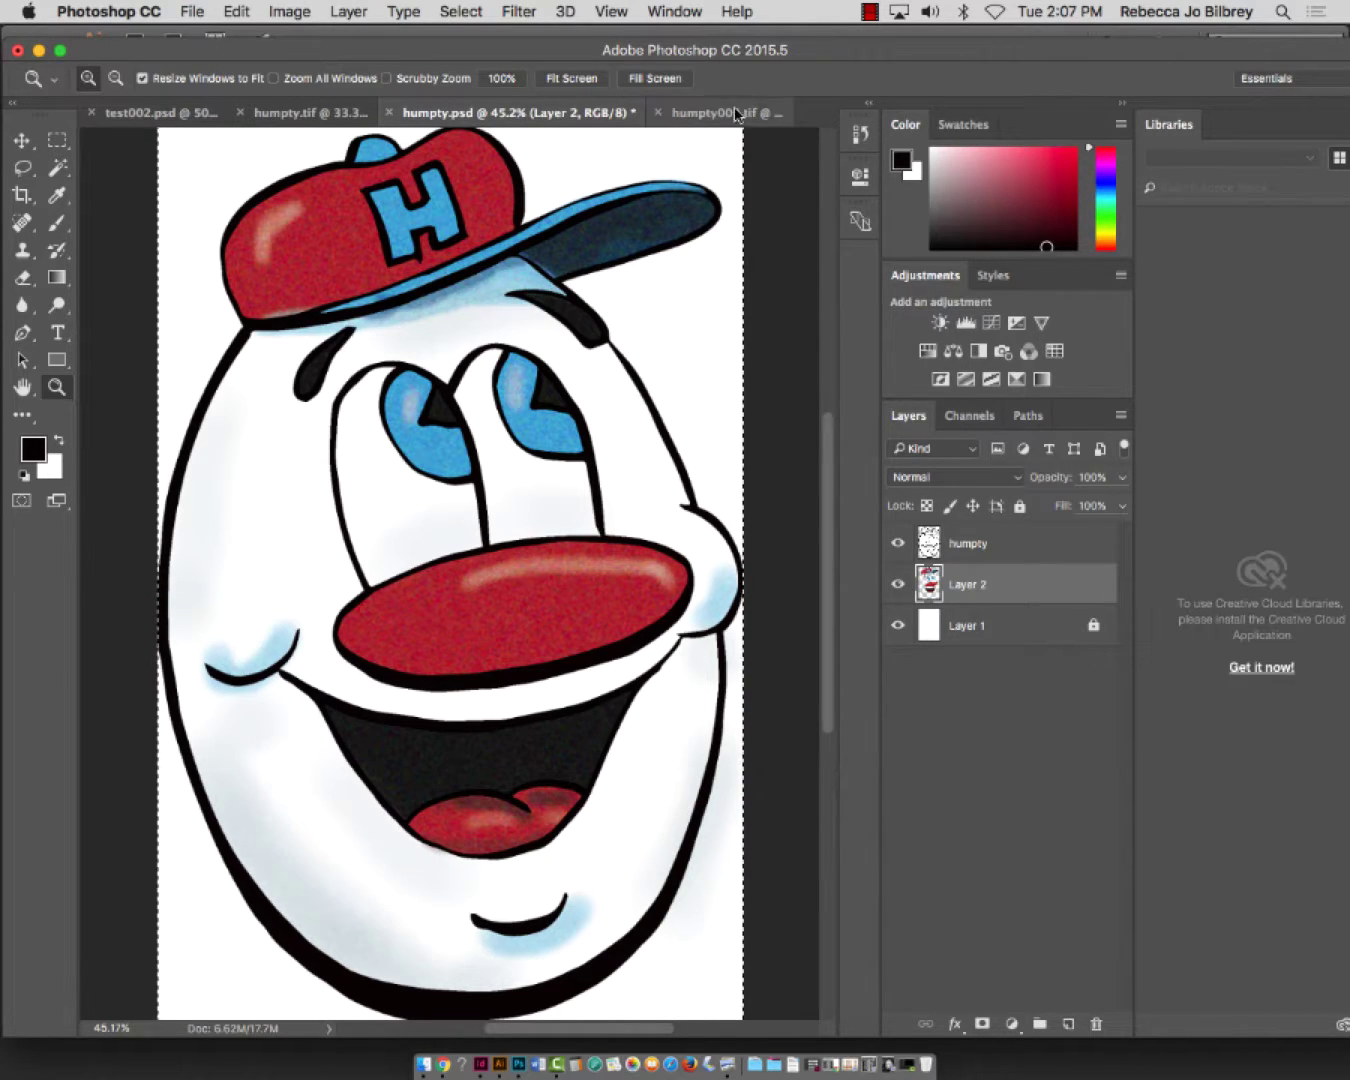
# Apply the Color Halftone filter to Layer 2 with a maximum radius of 8 pixels and screen angles 108, 162, 90 and 45
pyautogui.click(519, 11)
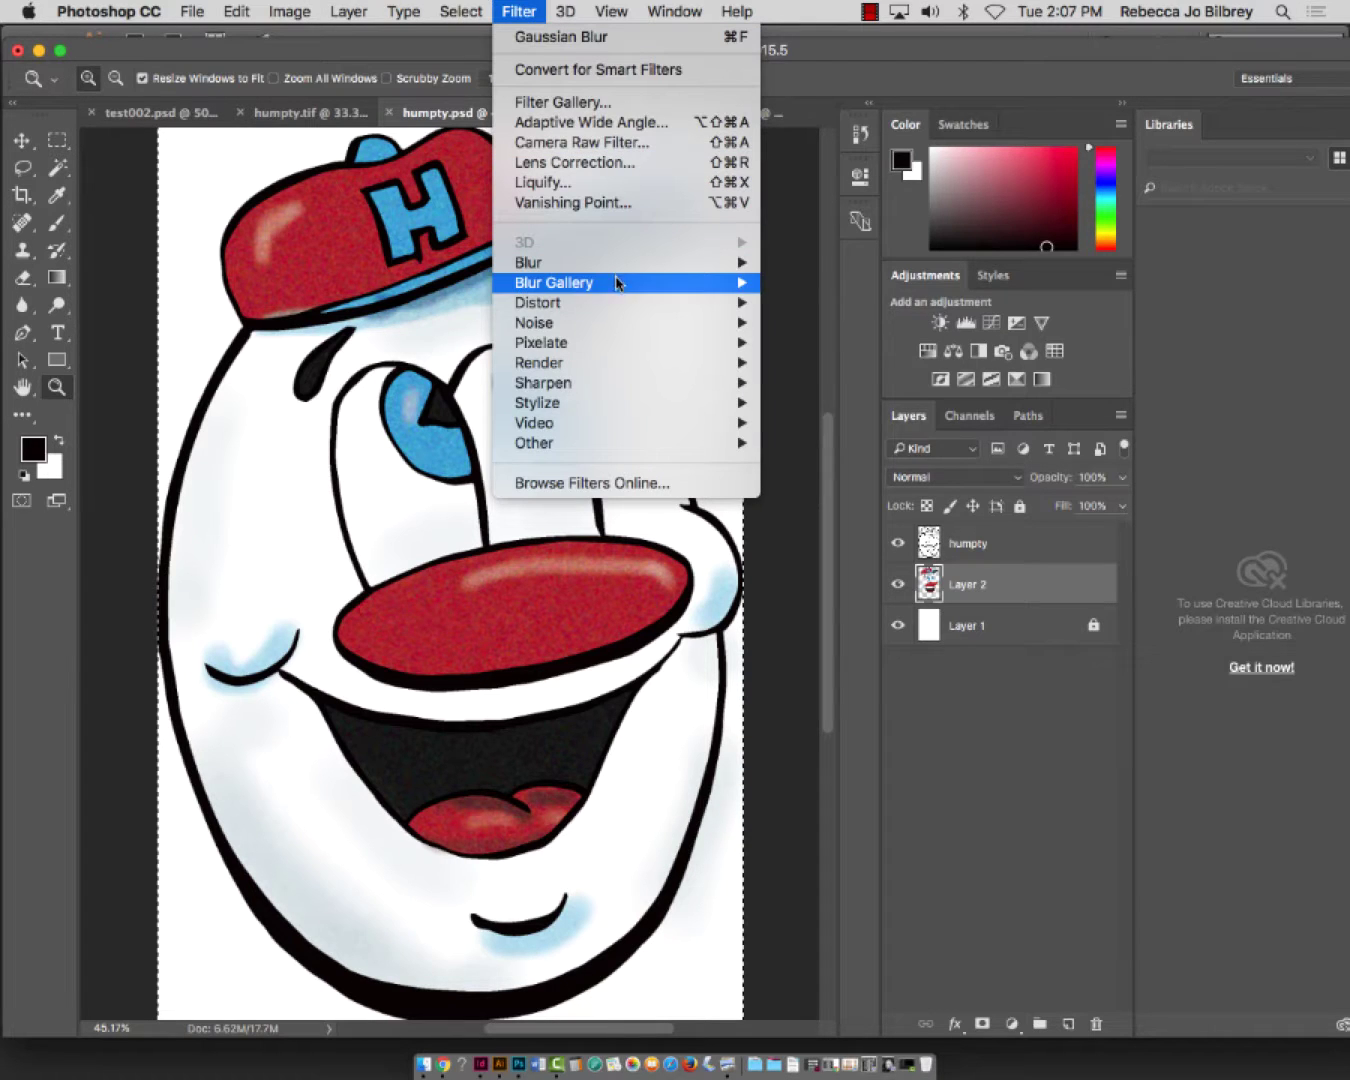
pyautogui.moveTo(620, 342)
pyautogui.click(838, 343)
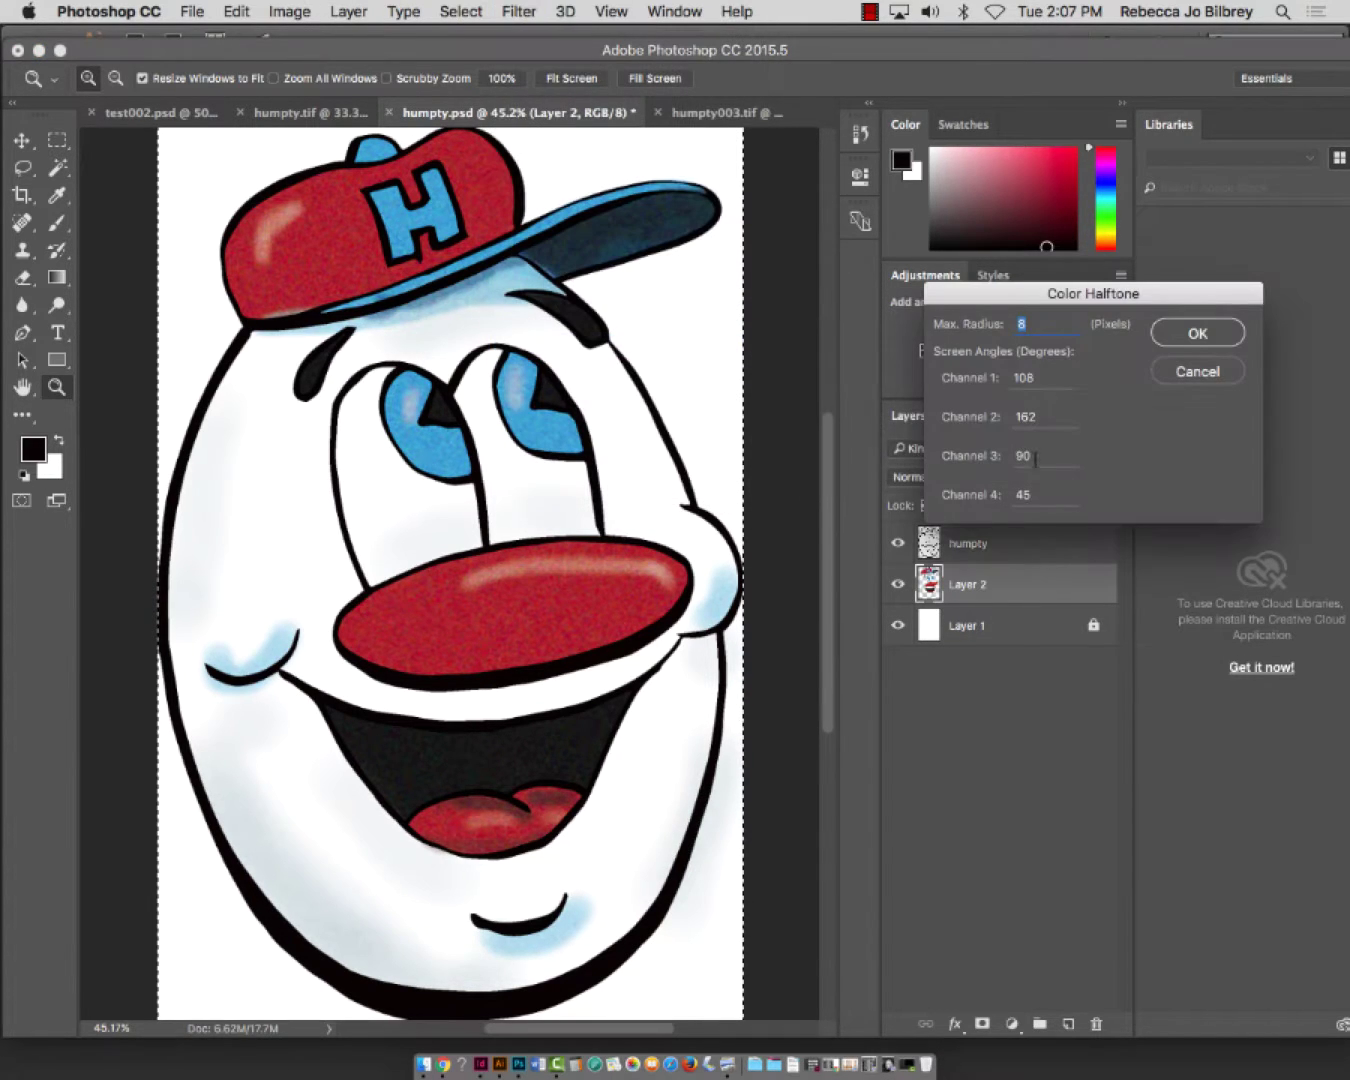
pyautogui.click(1211, 339)
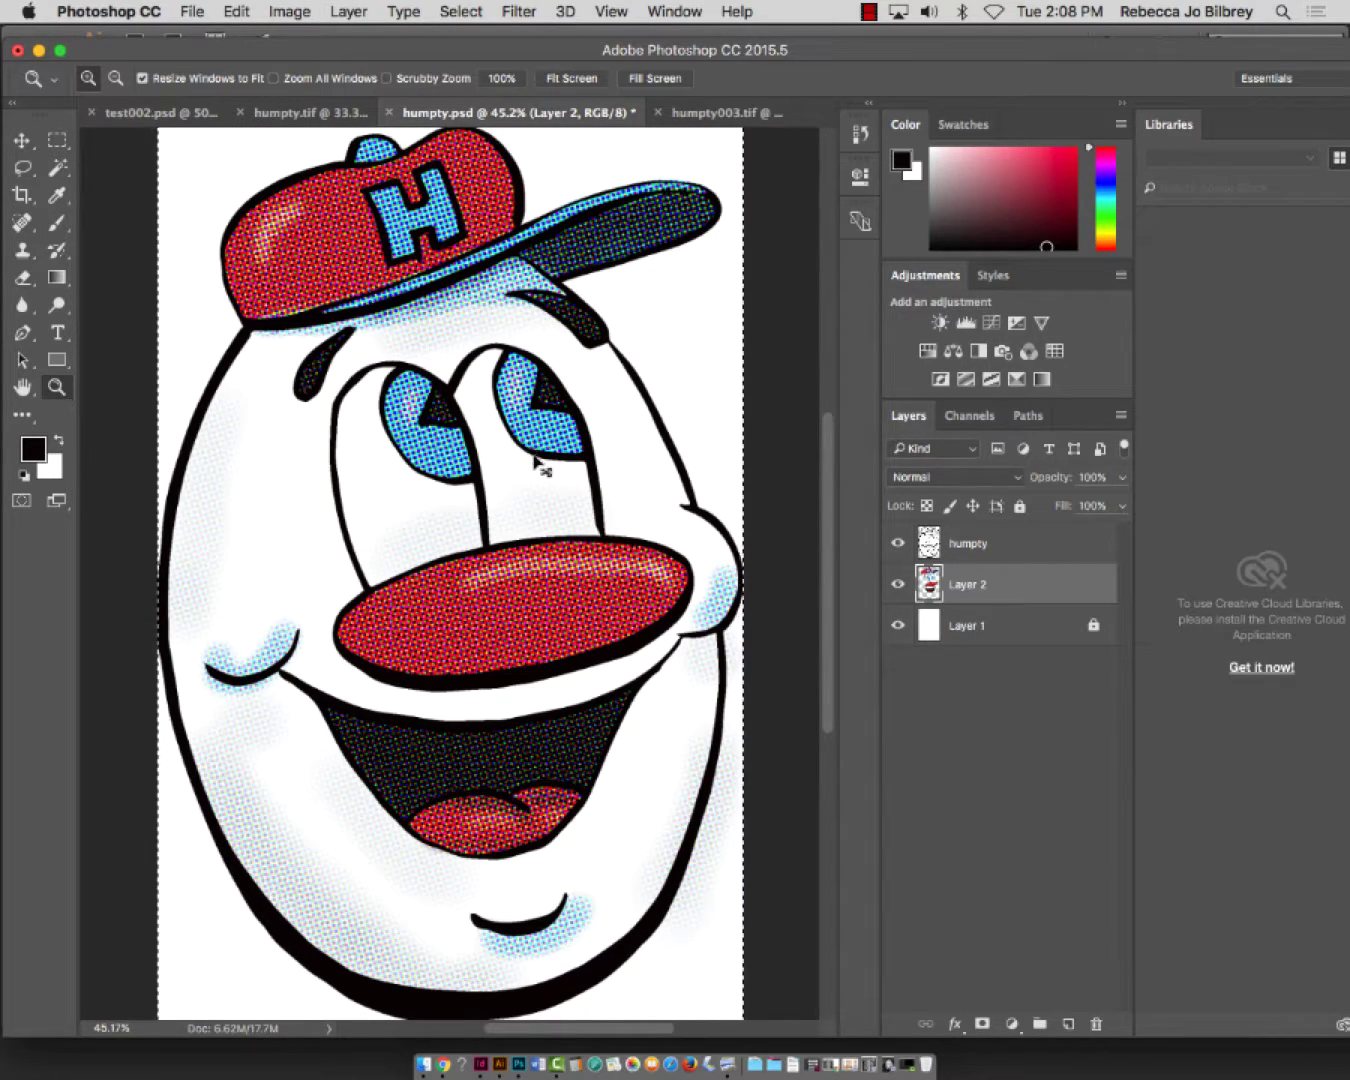
# Save humpty.psd and close it
pyautogui.press('super+s')
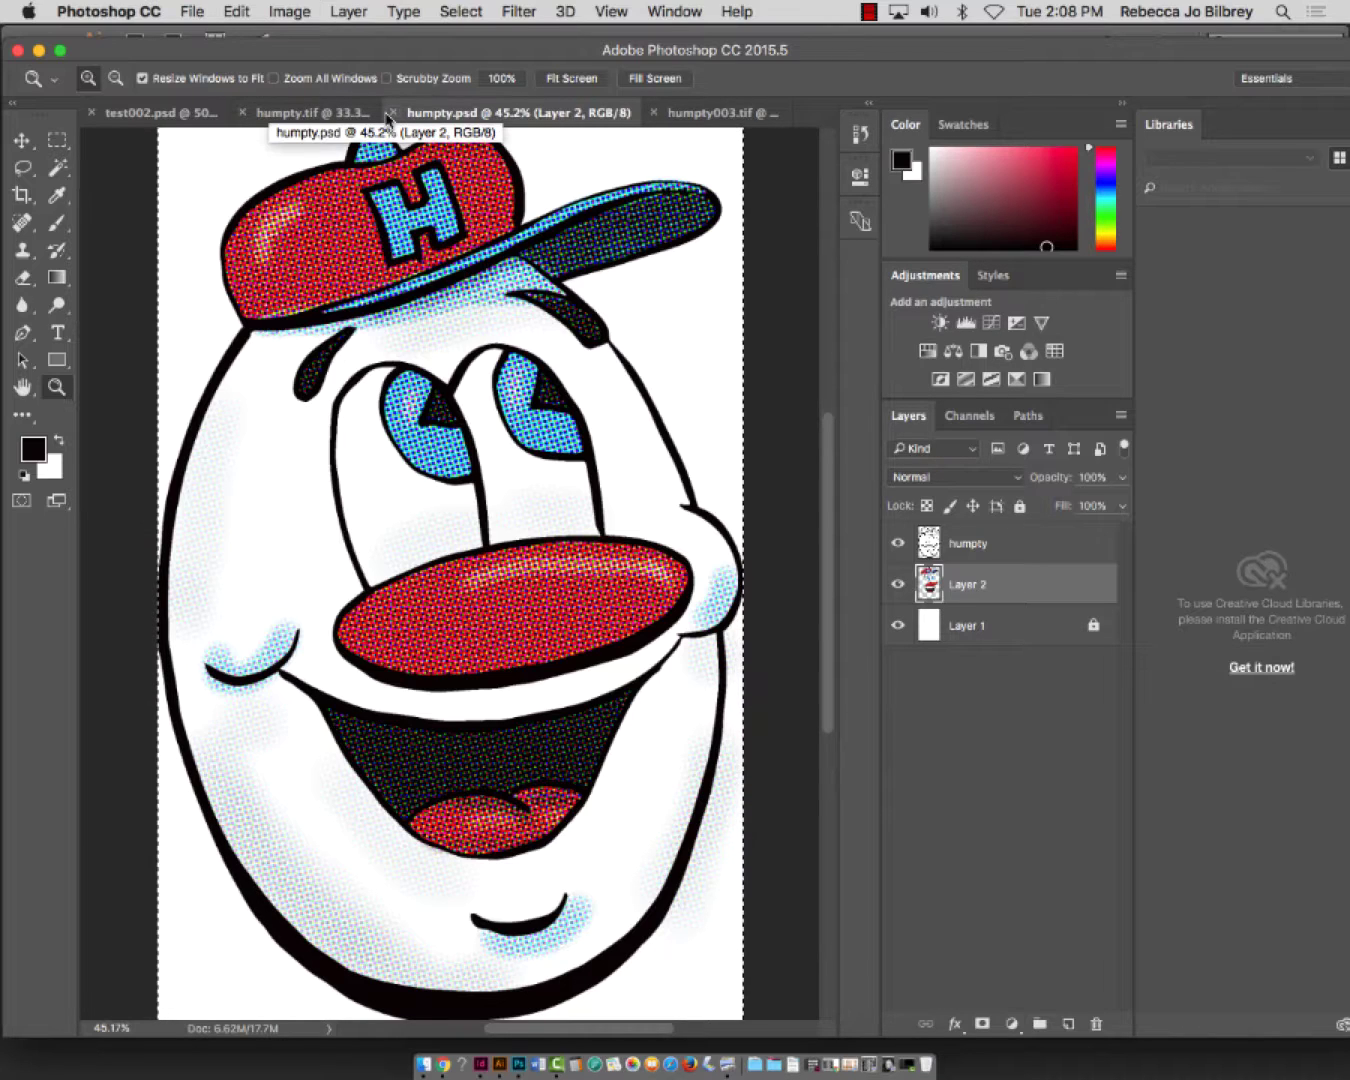
pyautogui.click(396, 114)
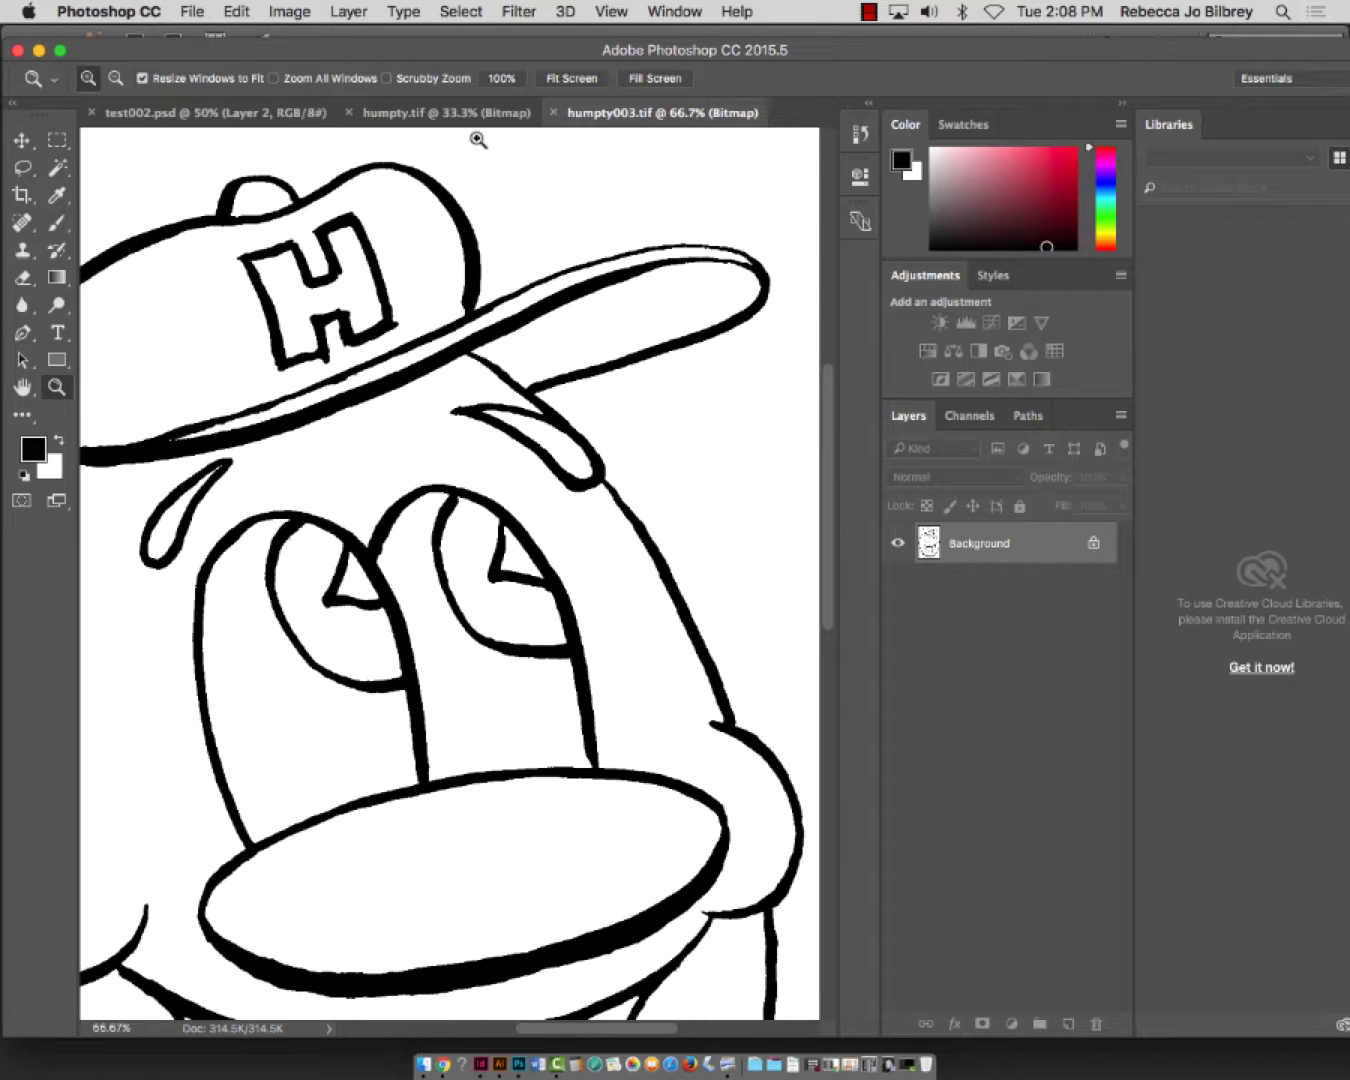
pyautogui.click(565, 1065)
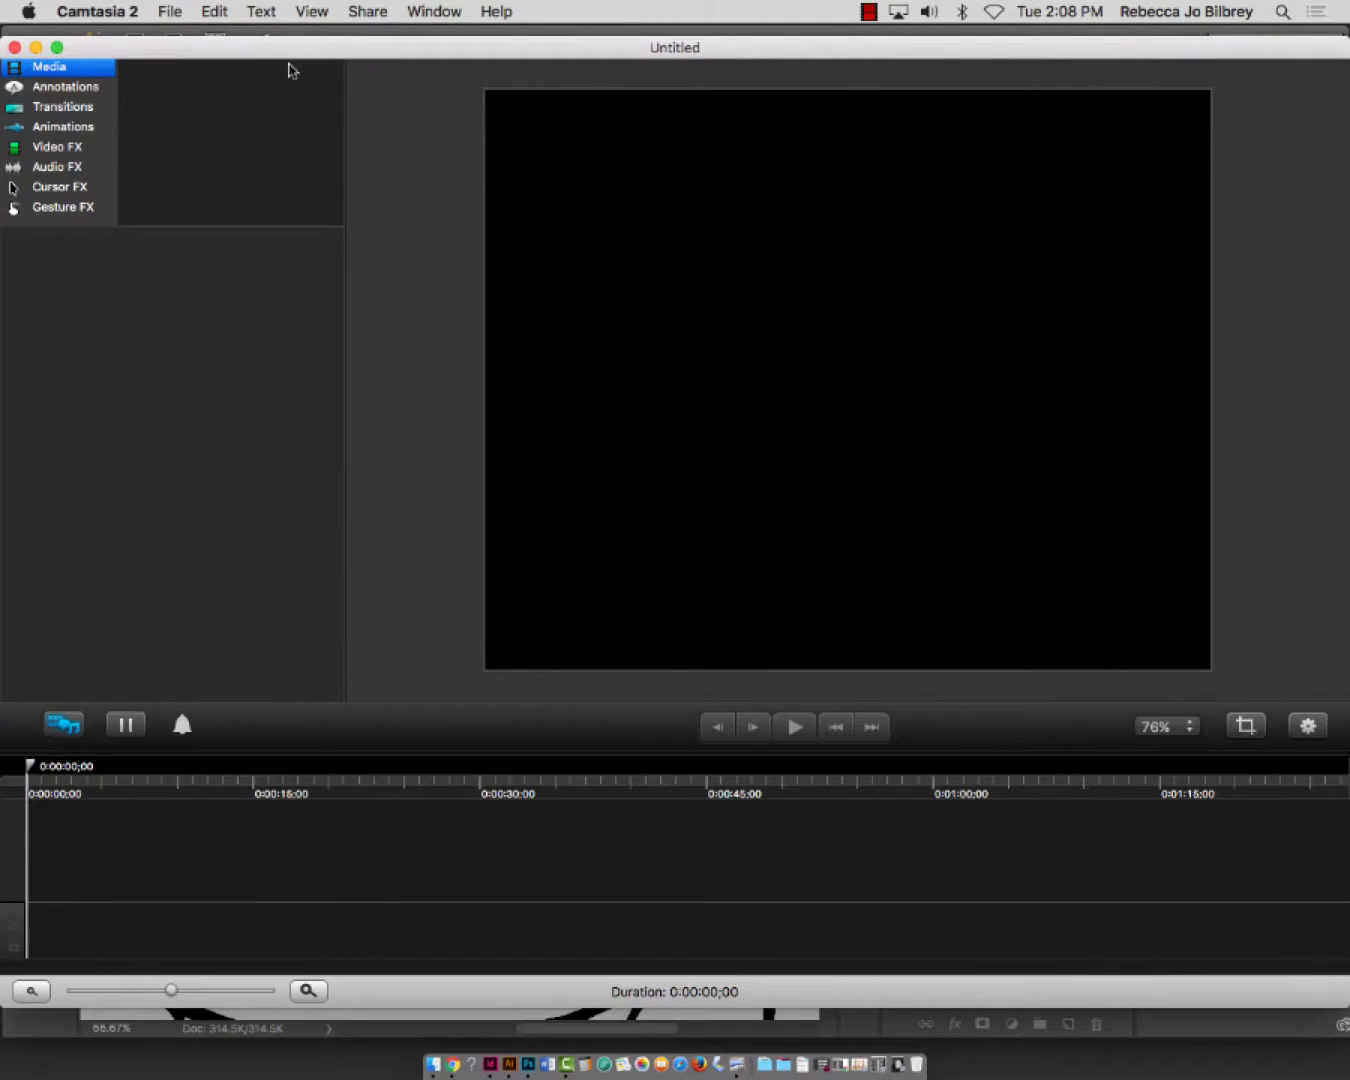
pyautogui.click(170, 12)
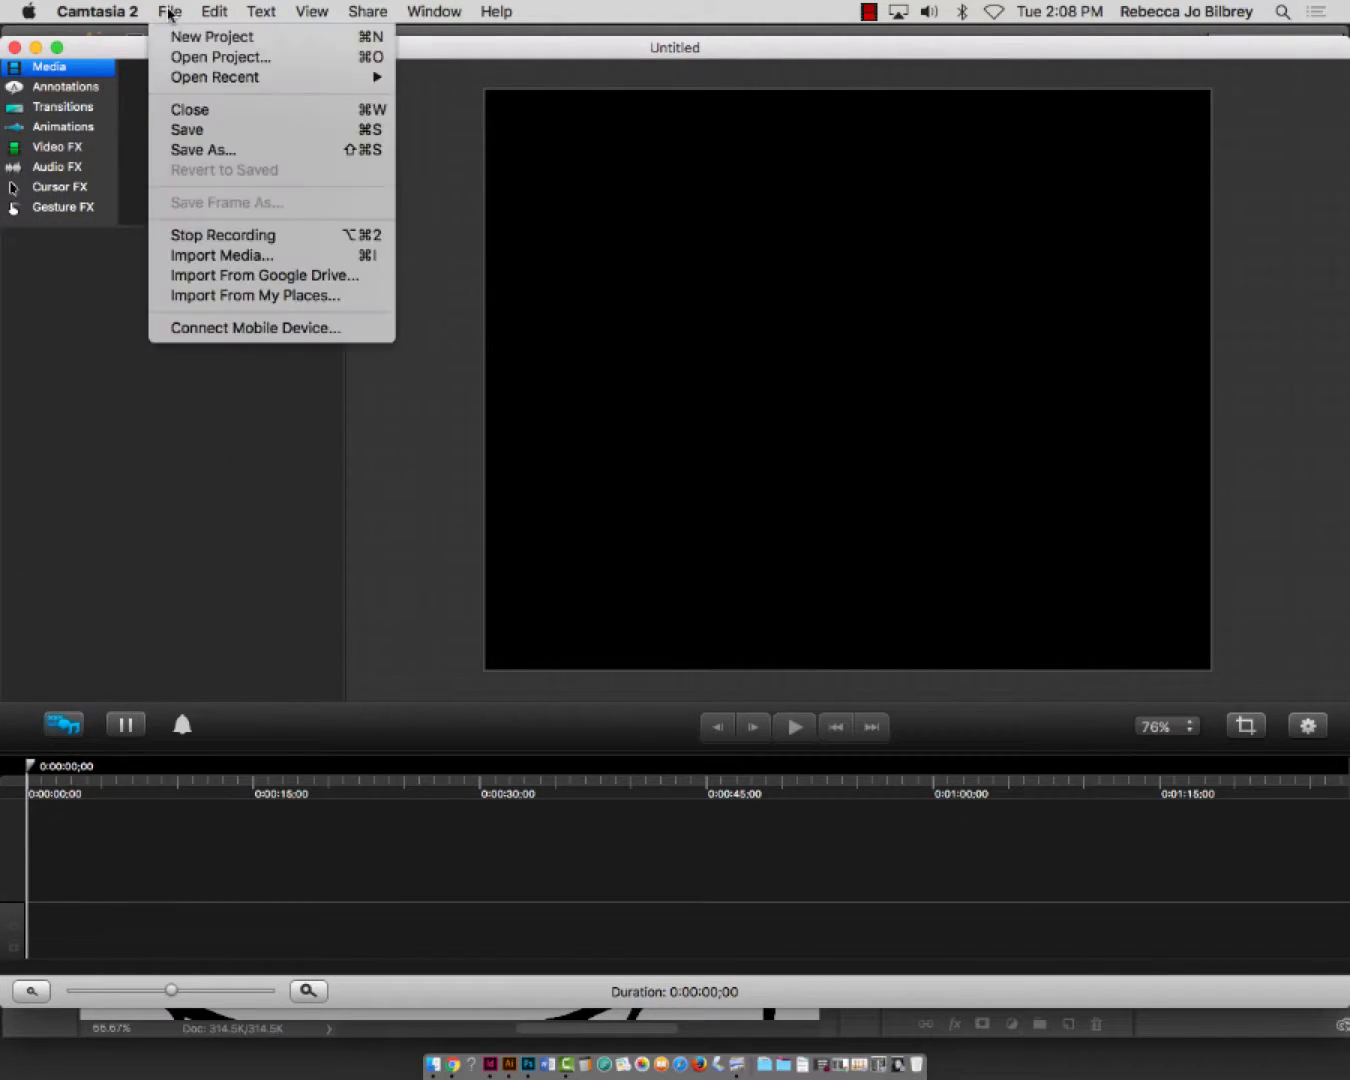
pyautogui.click(226, 157)
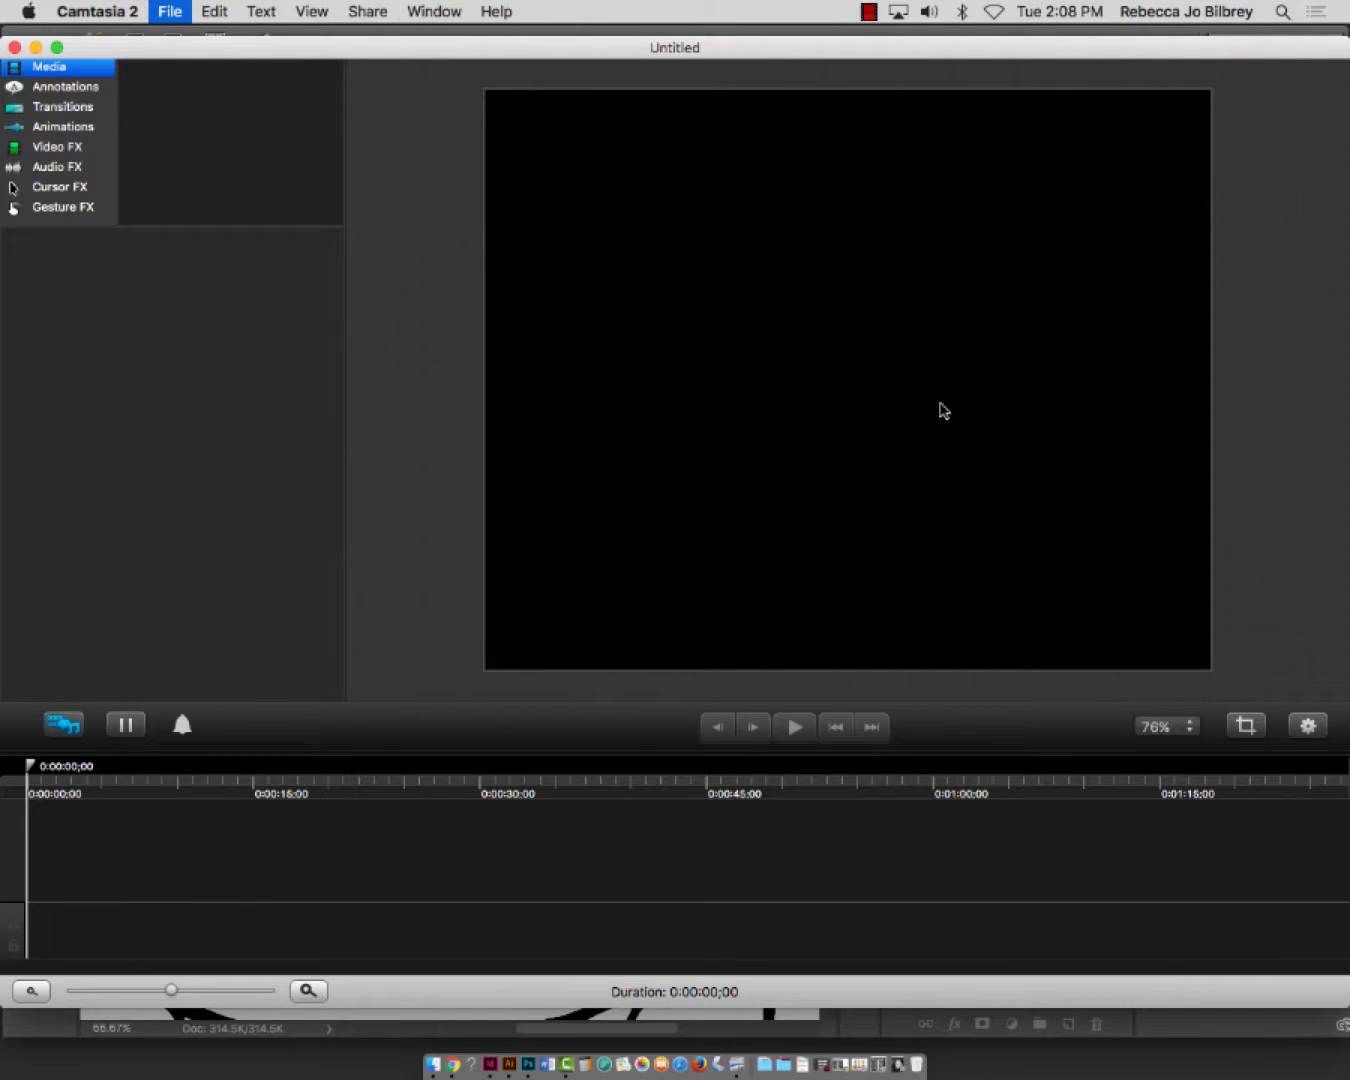